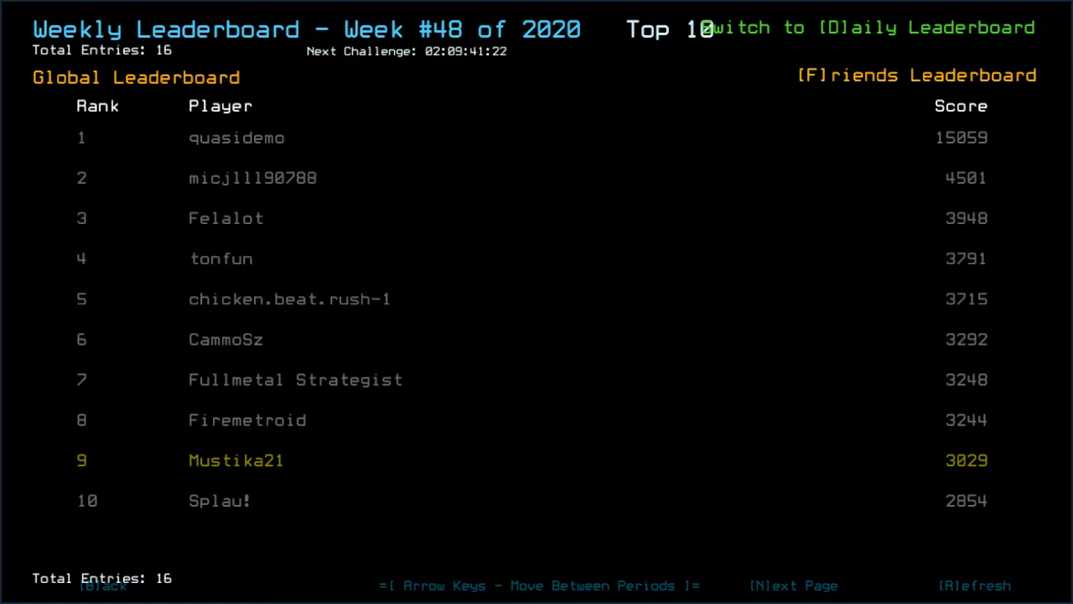
- Close the weekly leaderboard and continue to the Fae galaxy map with ship Cerise
key("b")
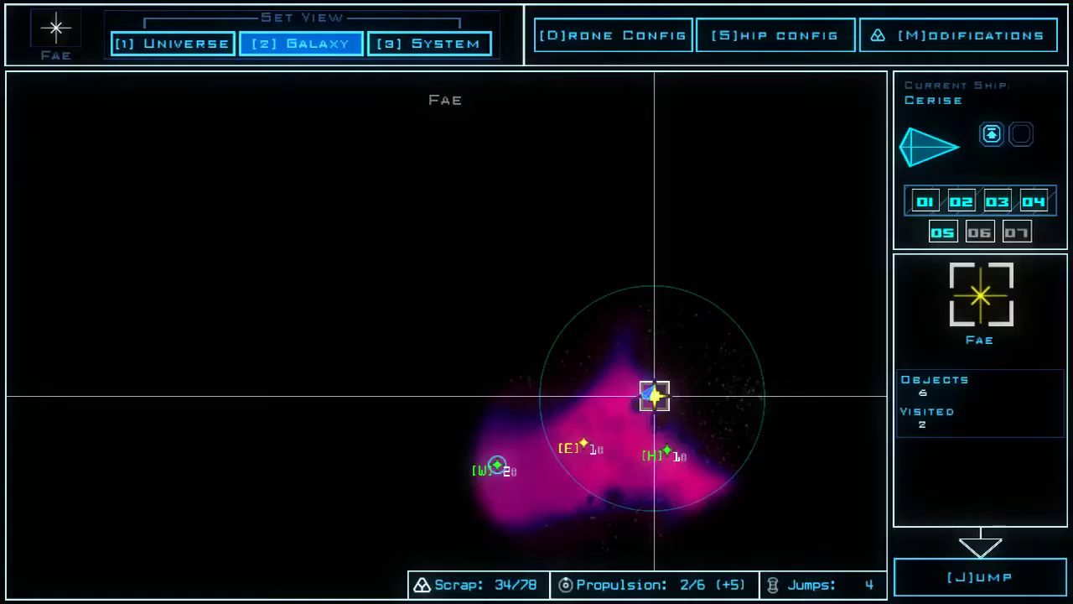
- Rename drone 02 from Abby to Astley, then return to the Fae system map
key("d")
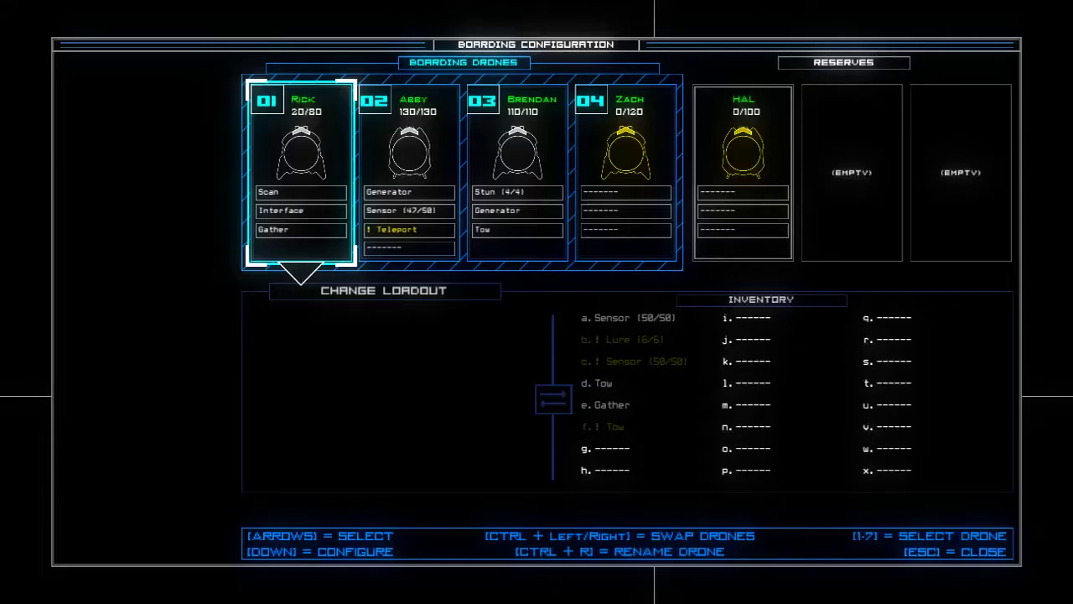
key("Right")
key("ctrl+r")
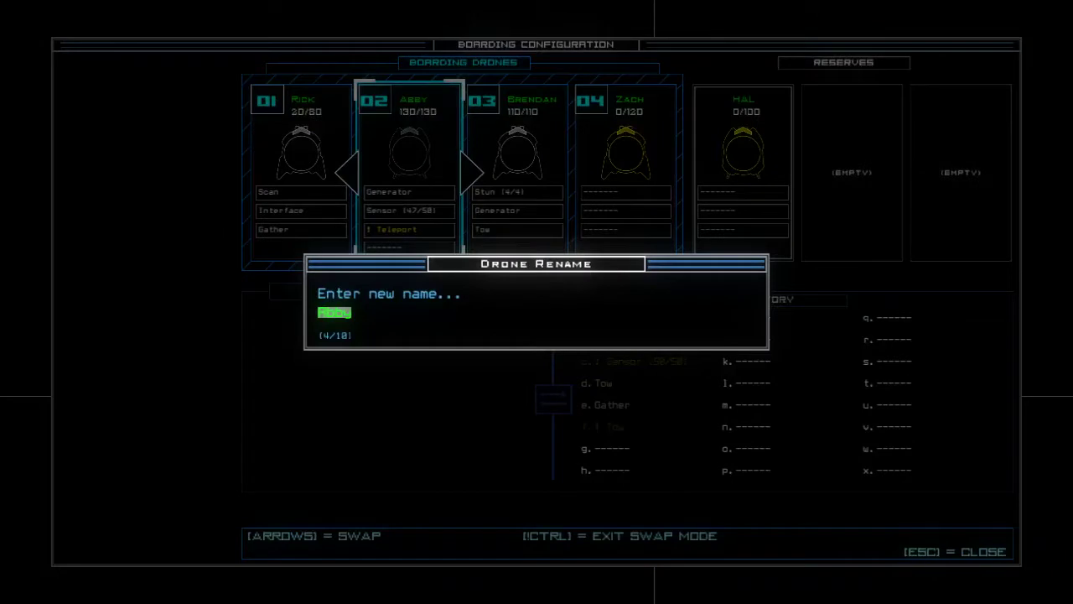
type("Astl")
type("ey")
key("Return")
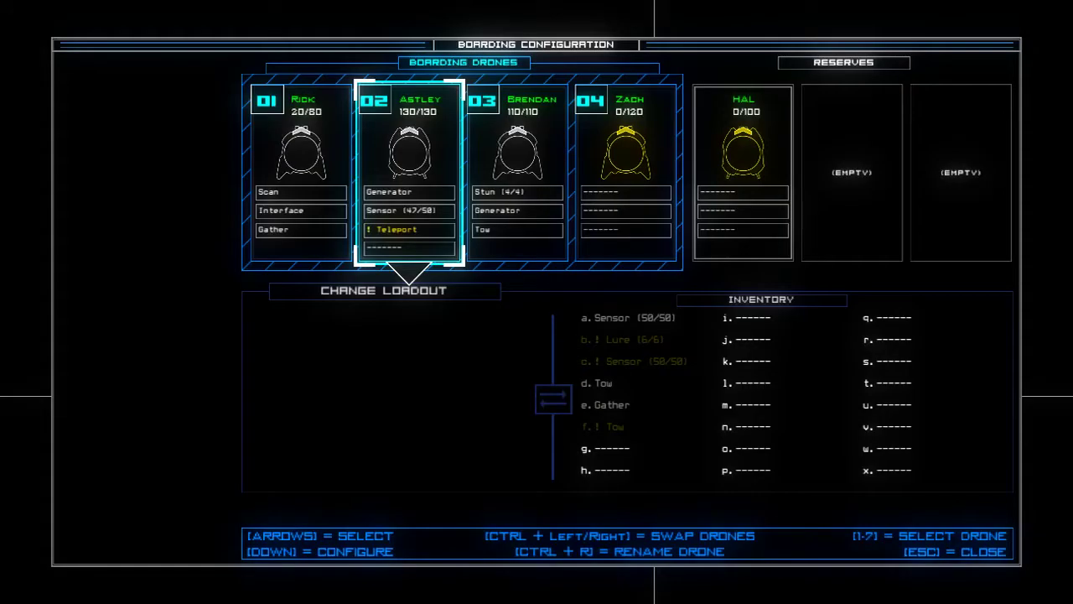
key("Left")
key("Right")
key("Left")
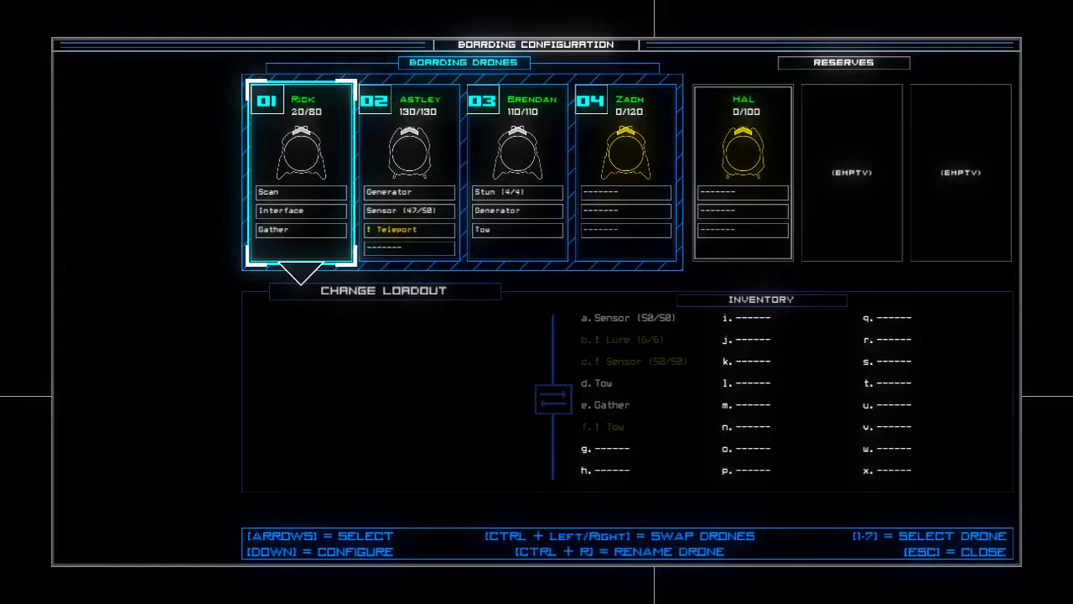
key("Escape")
key("3")
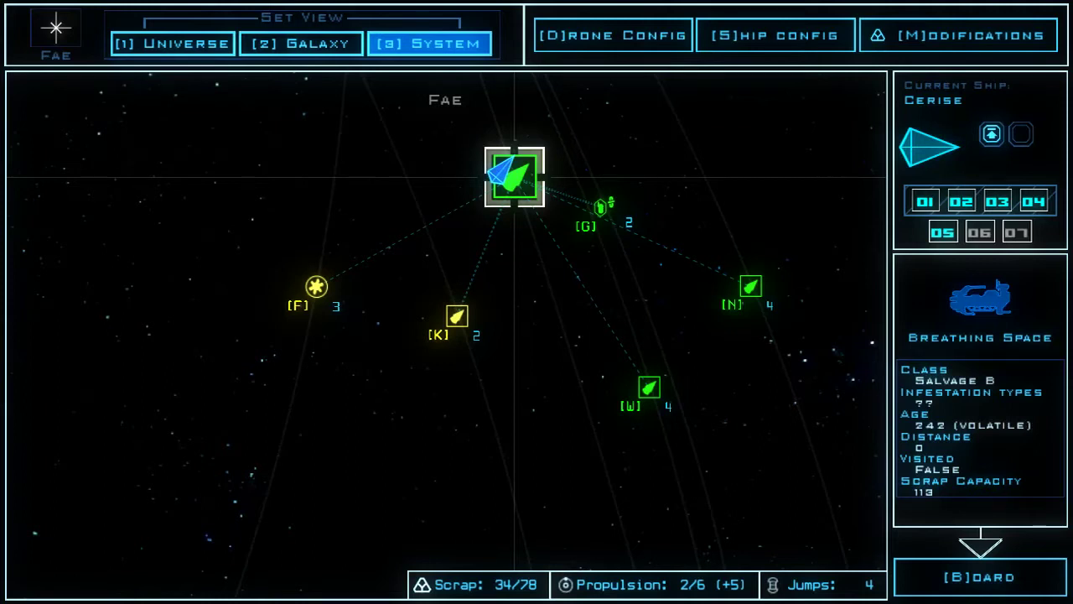
- Inspect the ship's Transporter upgrade, empty second slot and Quarantine Bypass in inventory
key("s")
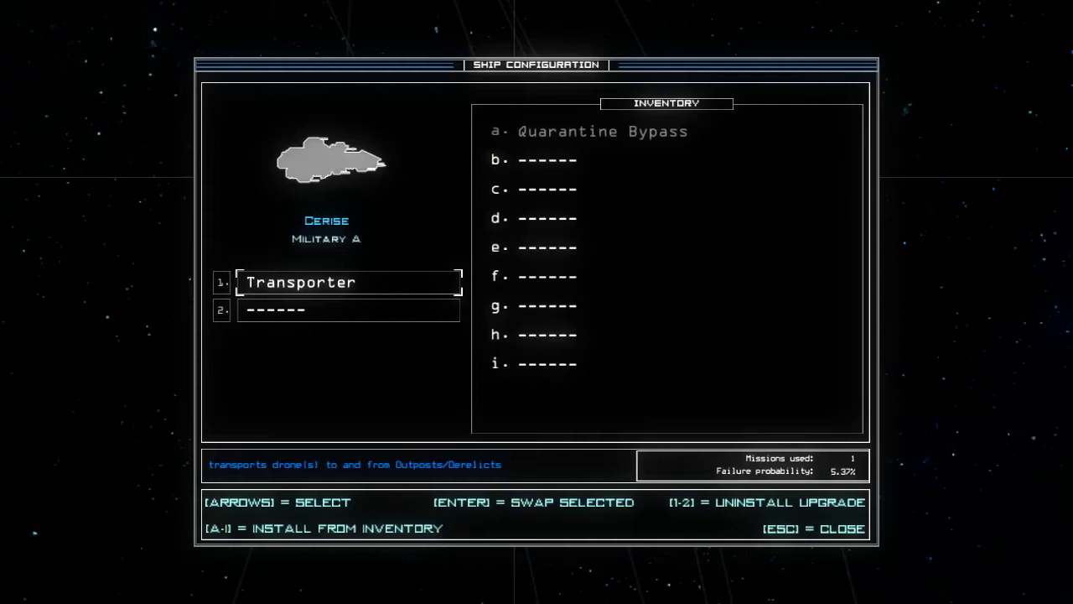
key("Right")
key("Left")
key("Up")
key("Escape")
- Review the drone loadouts, including Brendan and reserve HAL, then begin boarding Breathing Space
key("d")
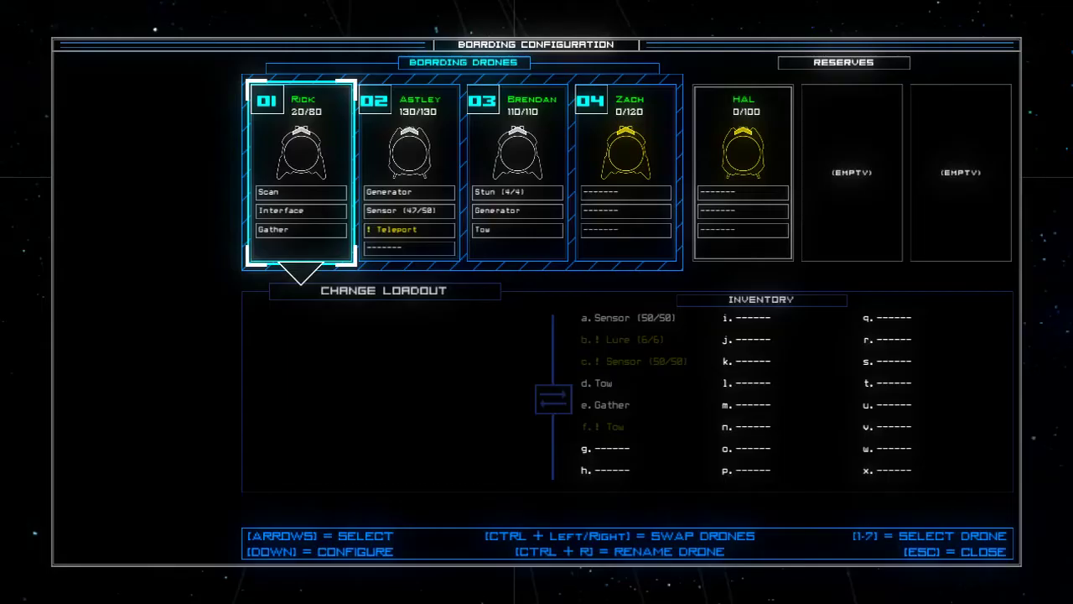
key("Right")
key("Right")
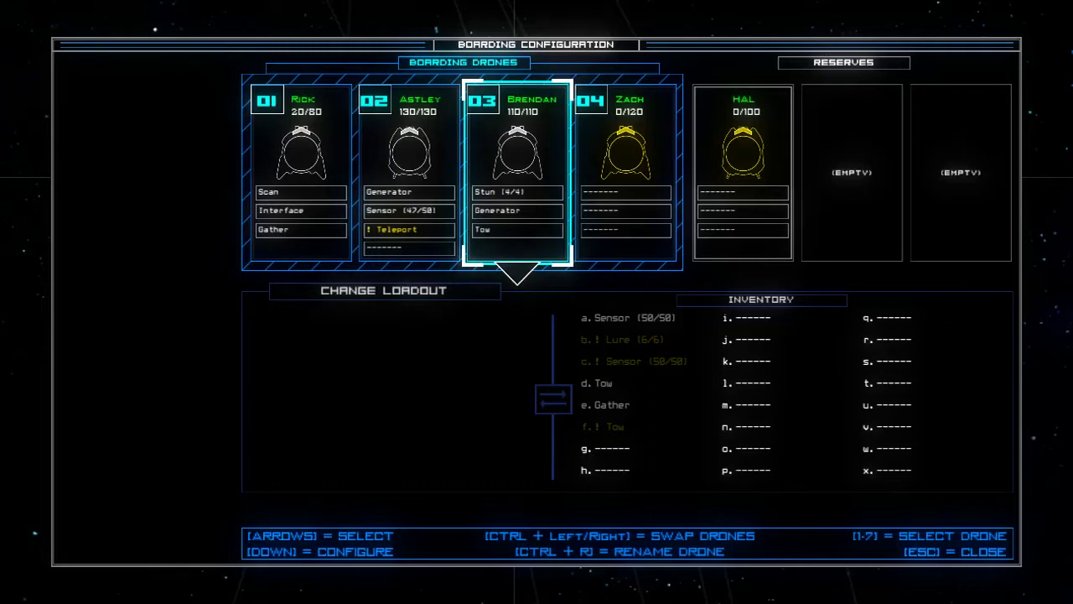
key("Right")
key("Right")
key("Right")
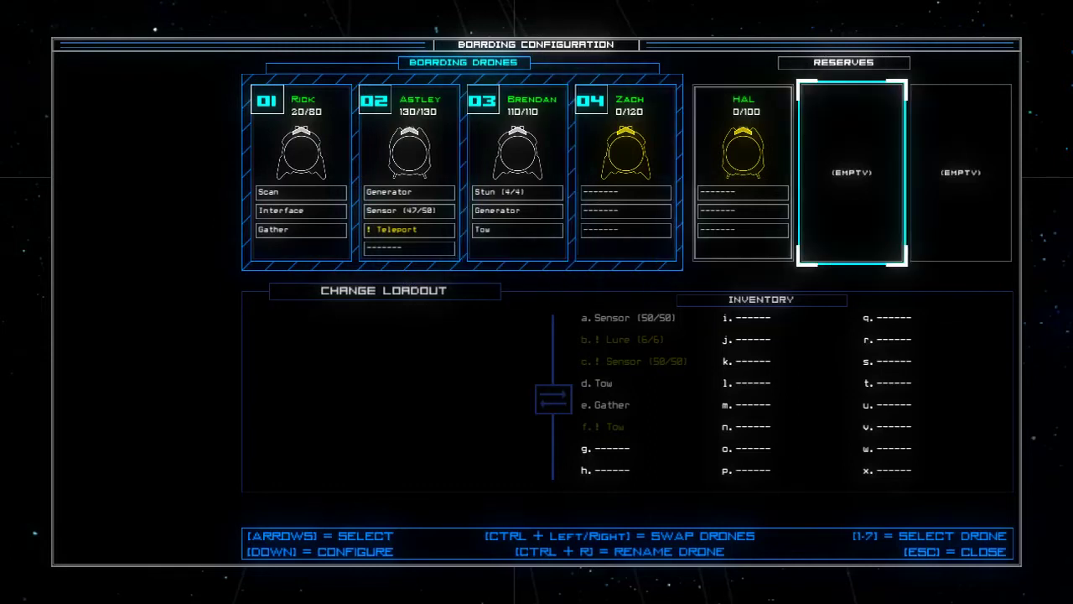
key("Left")
key("Right")
key("Left")
key("Left")
key("Left")
key("Left")
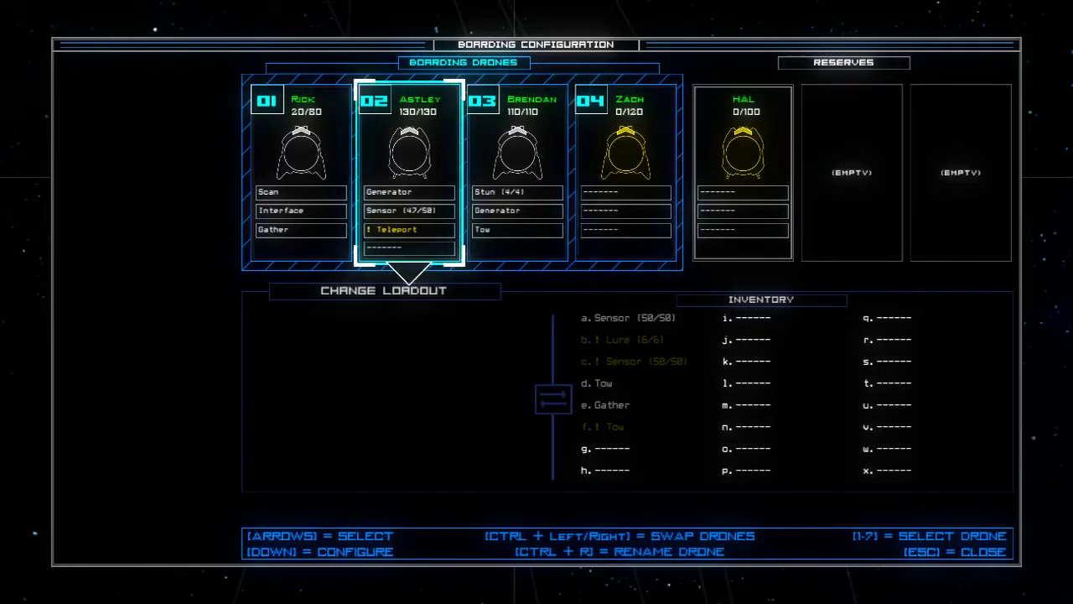
key("Left")
key("Escape")
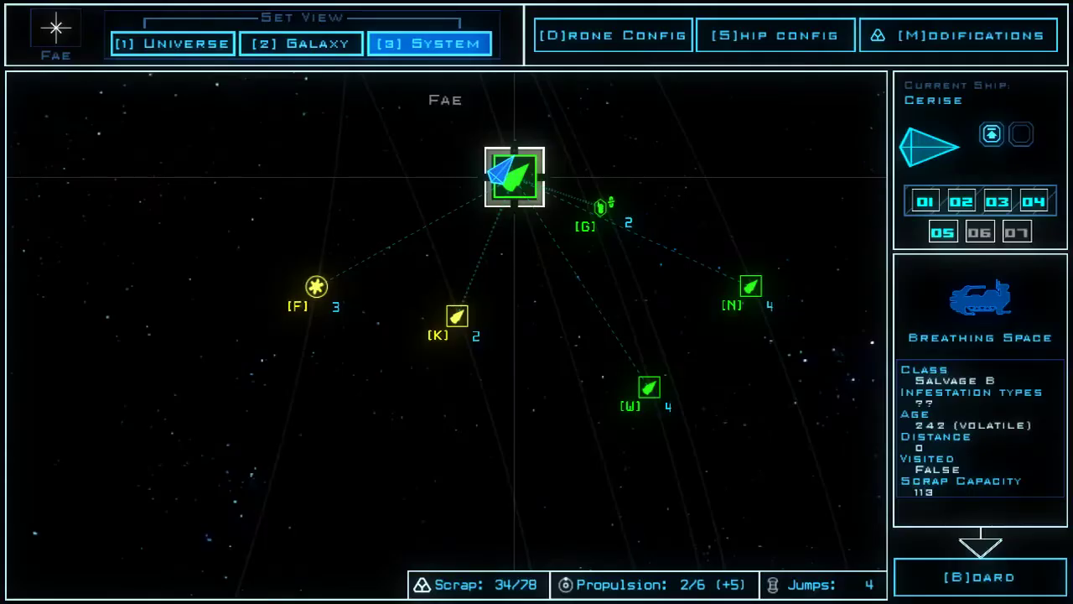
key("b")
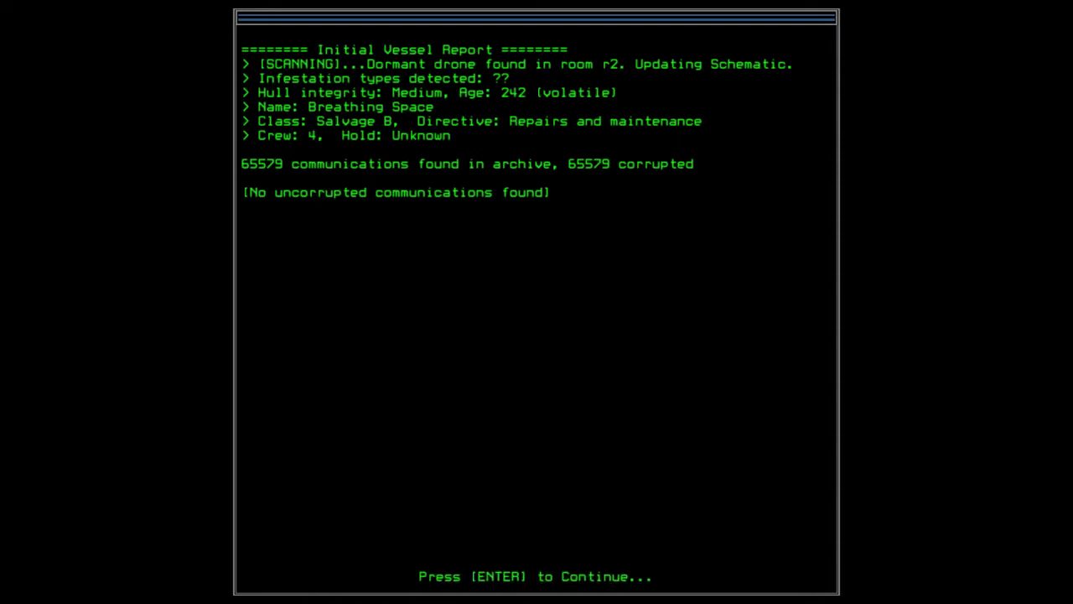
- Dismiss the Breathing Space vessel report, pan the schematic, and switch to drone cameras
key("Return")
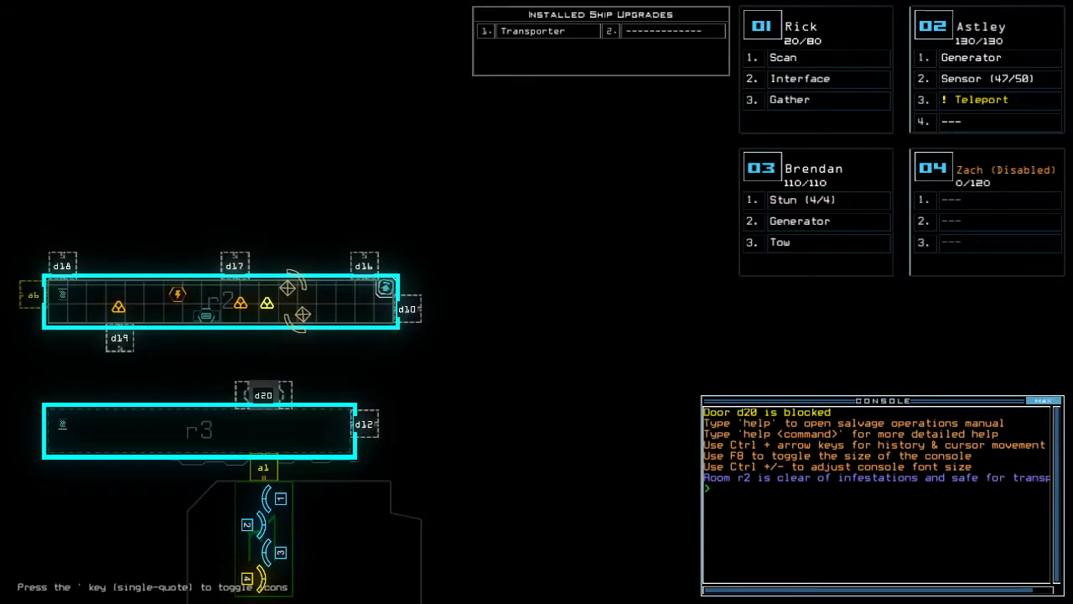
key("Left")
key("Left")
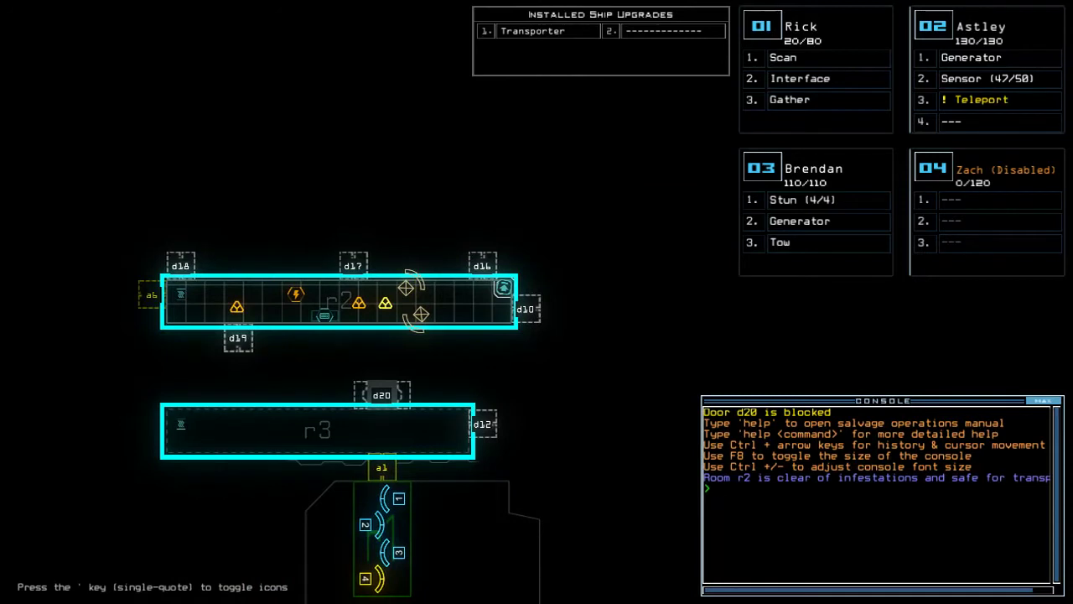
key("Left")
key("Left")
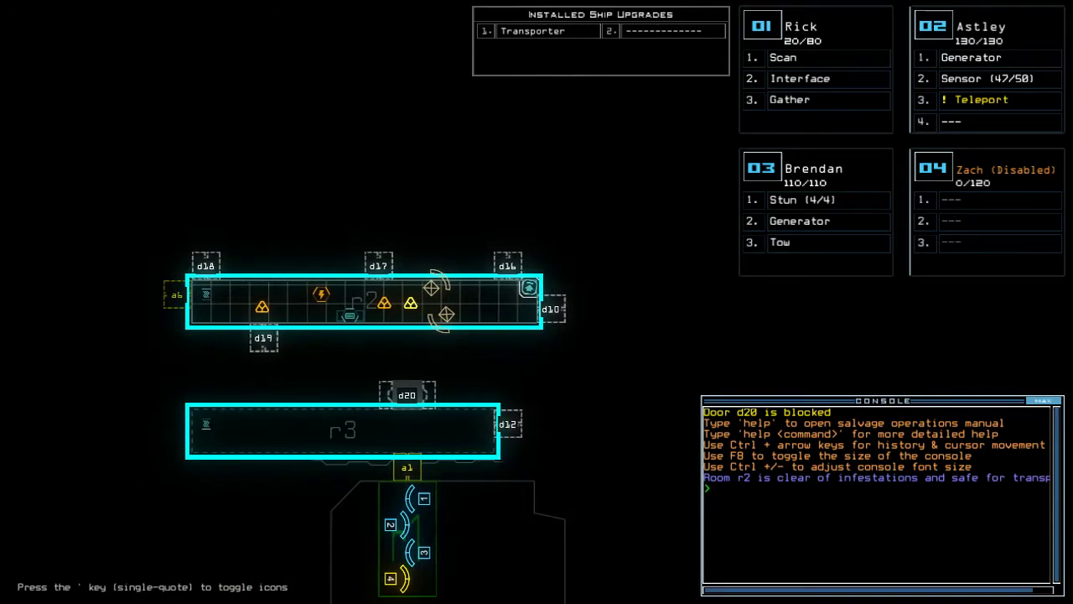
key("Left")
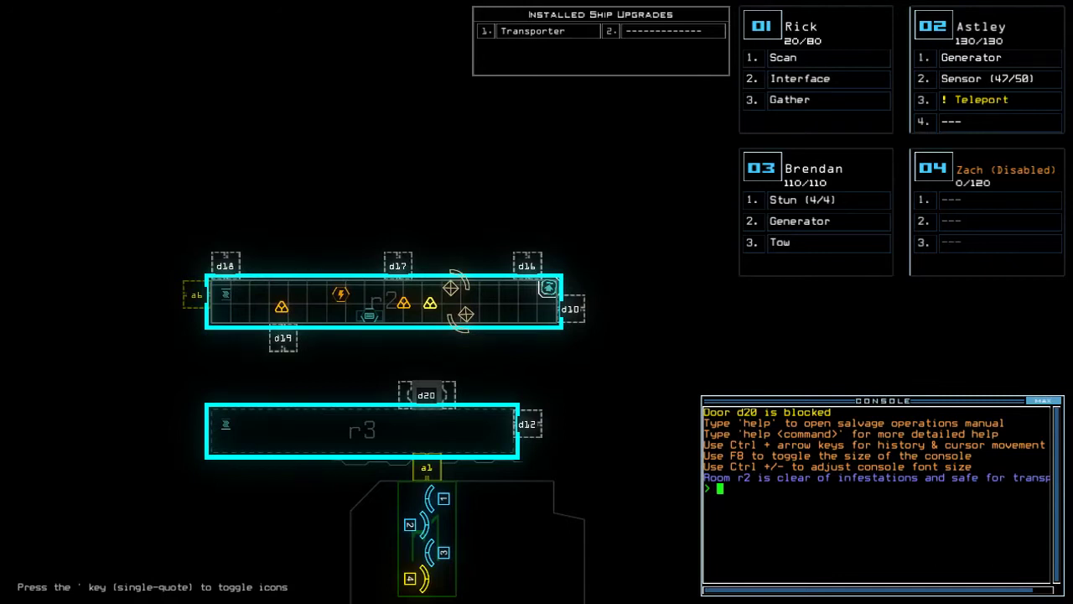
key("Right")
key("Down")
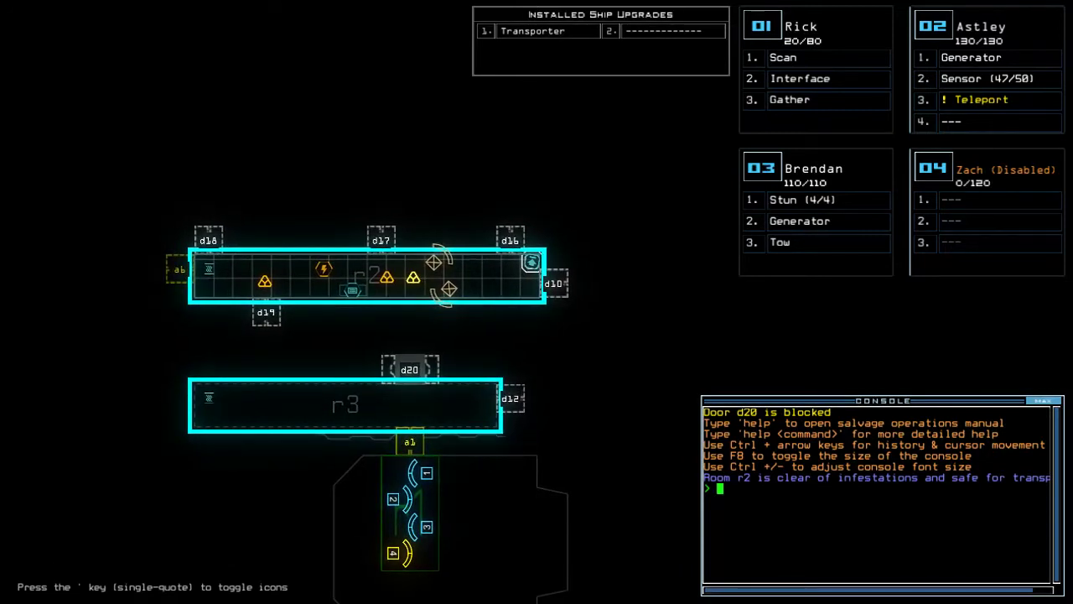
key("1")
type("2")
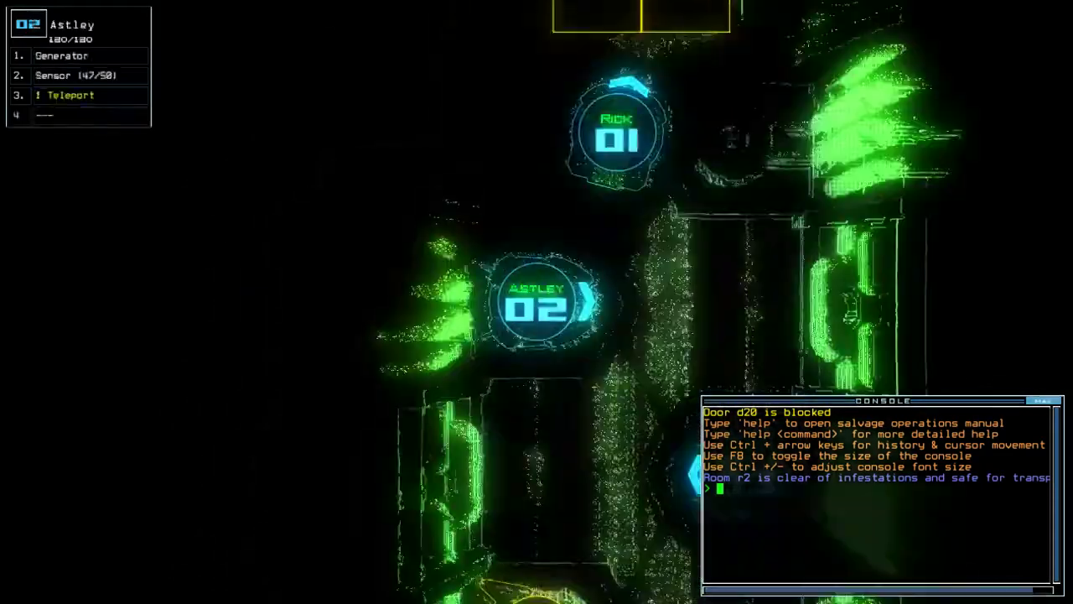
type("alias")
- Edit the go alias to remove drones 2 and 3
key("Return")
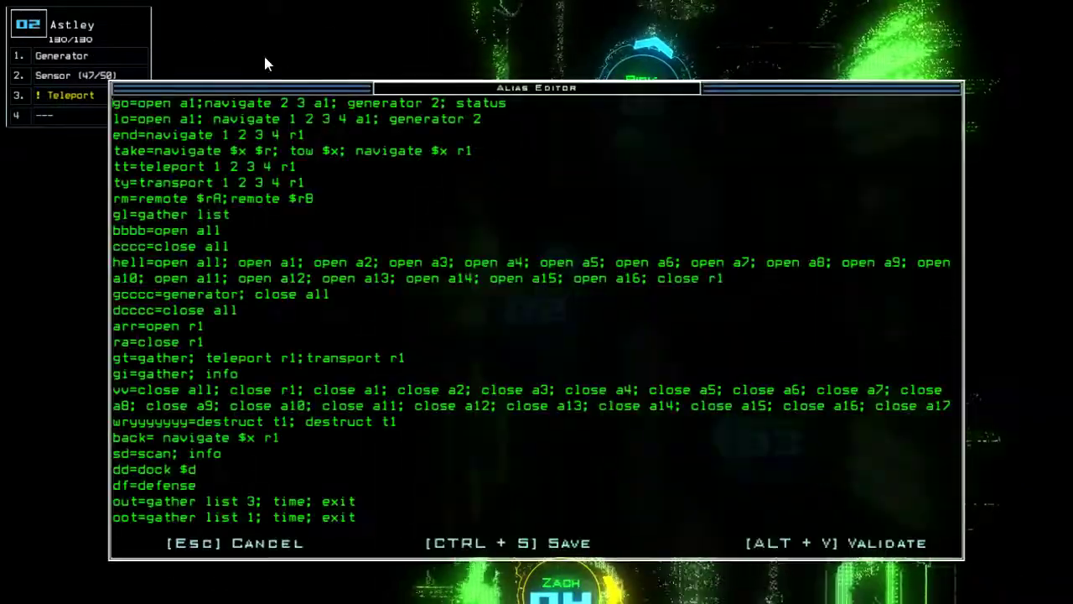
left_click(304, 102)
key("BackSpace")
key("BackSpace")
key("BackSpace")
key("BackSpace")
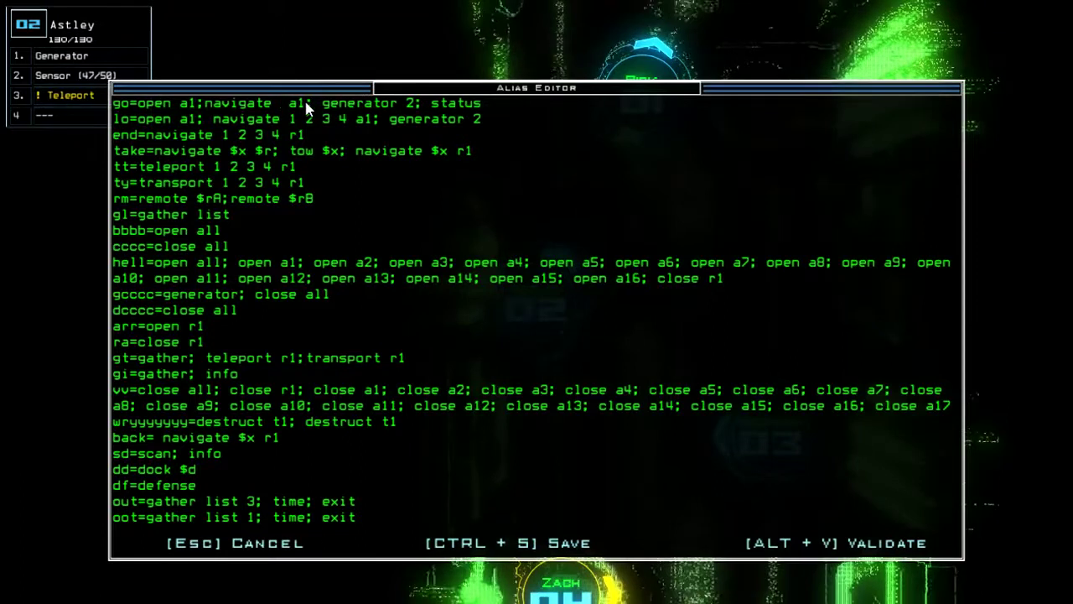
type("1 2")
key("ctrl+s")
type("g")
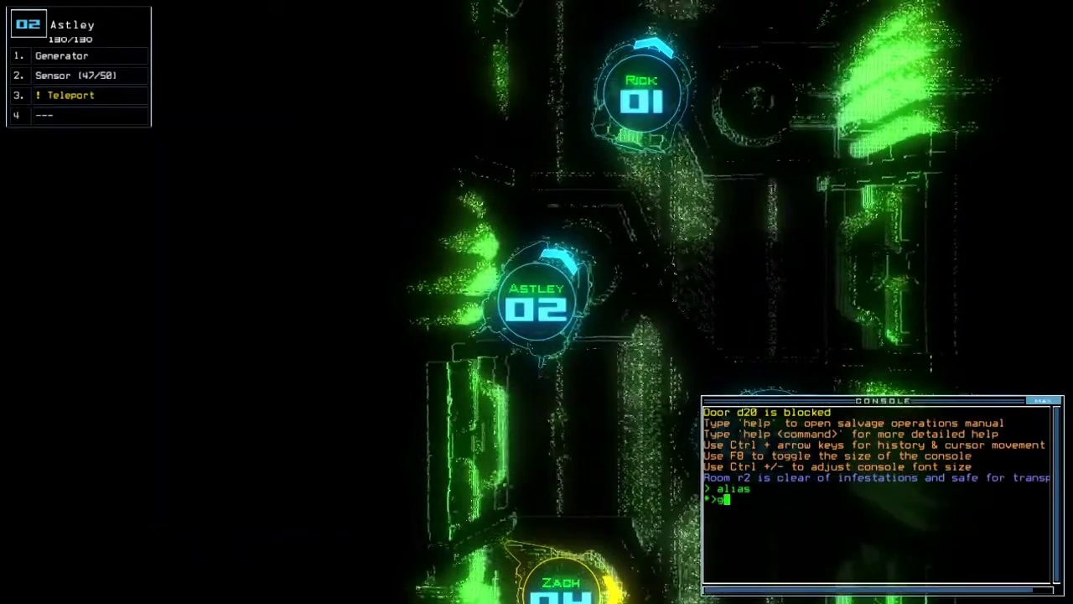
type("o")
- Take control of Rick, run the go alias, and scan the room
key("F1")
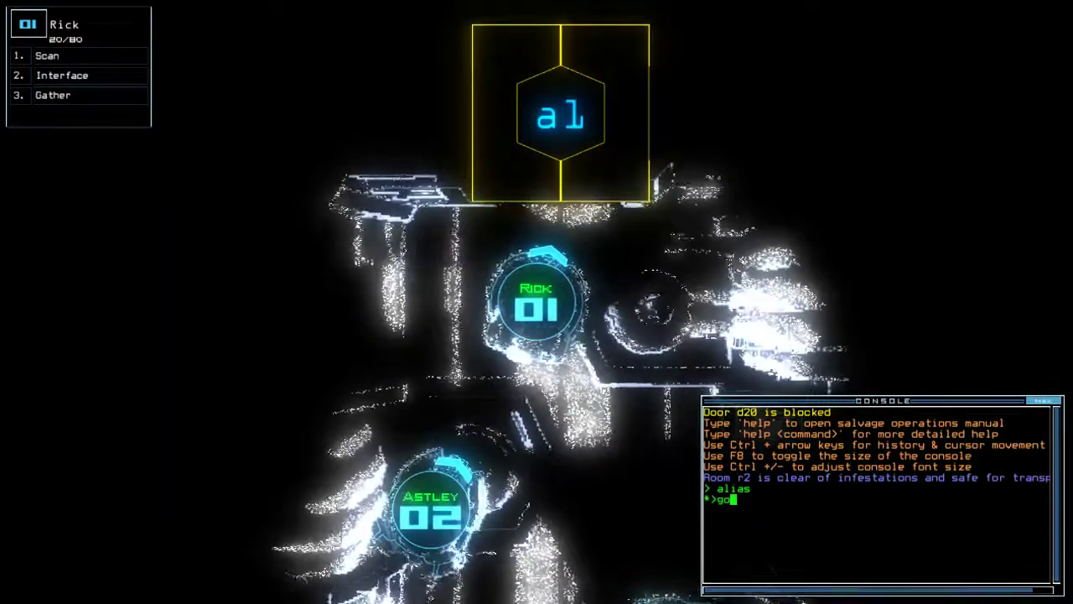
key("Return")
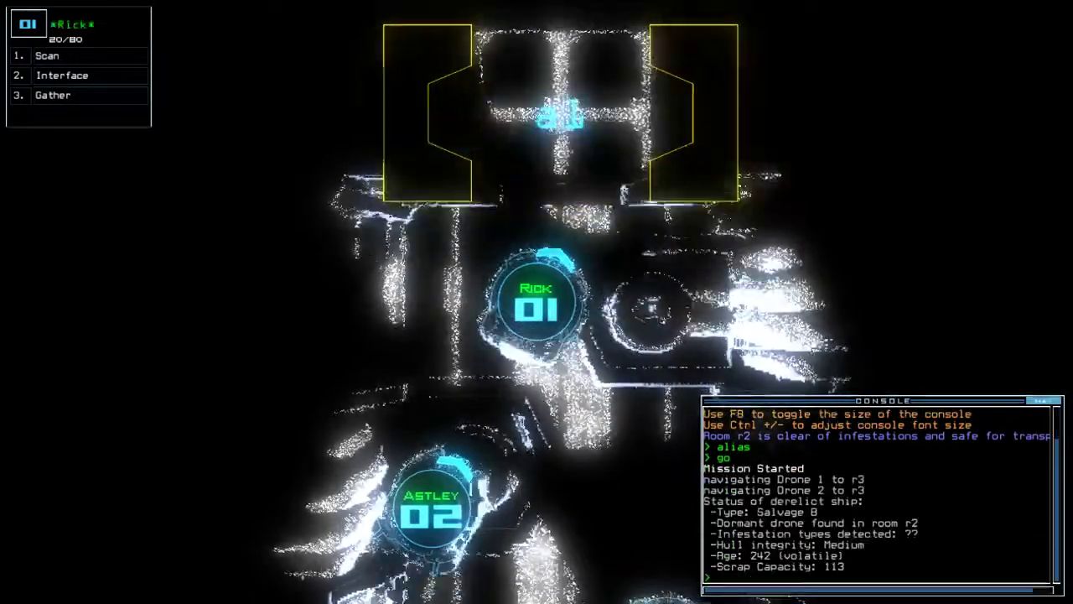
type("scan")
key("Return")
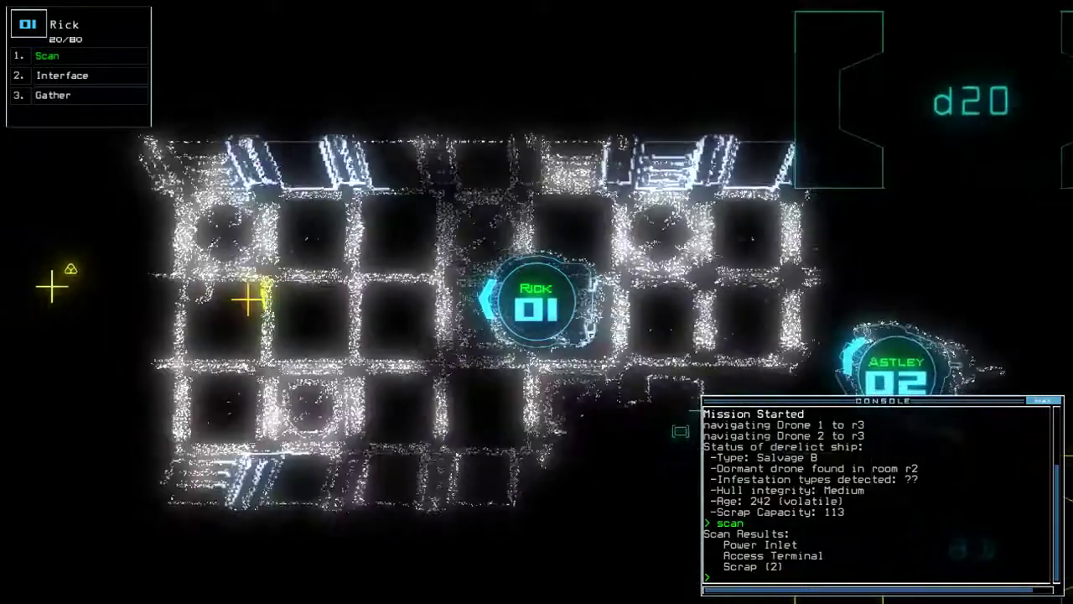
type("g")
- Gather both scrap with Rick, activate the generator, and command door d12
key("Return")
type("g")
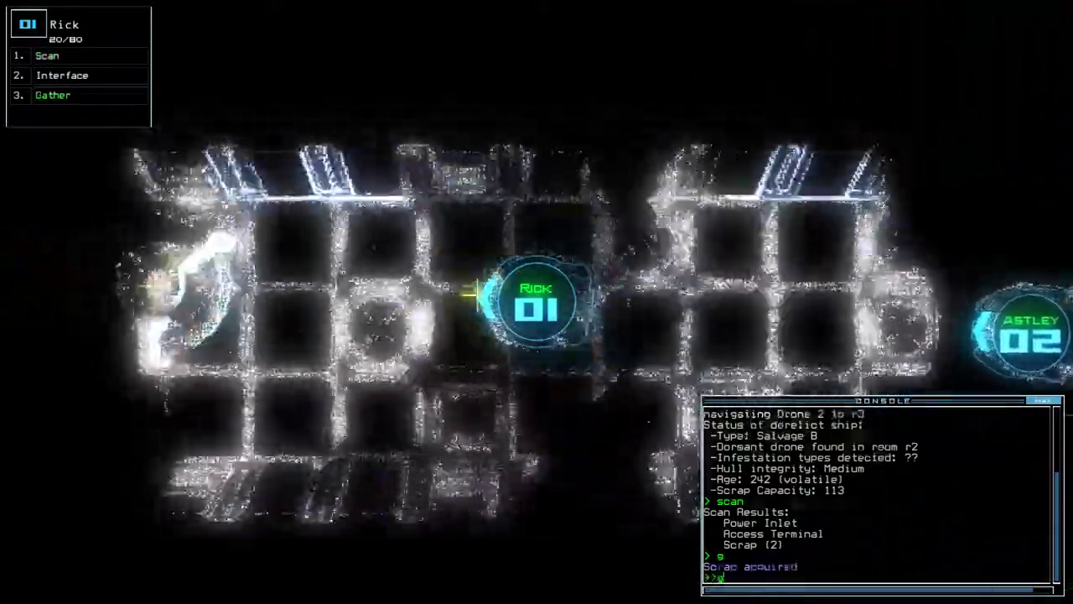
key("Return")
type("g")
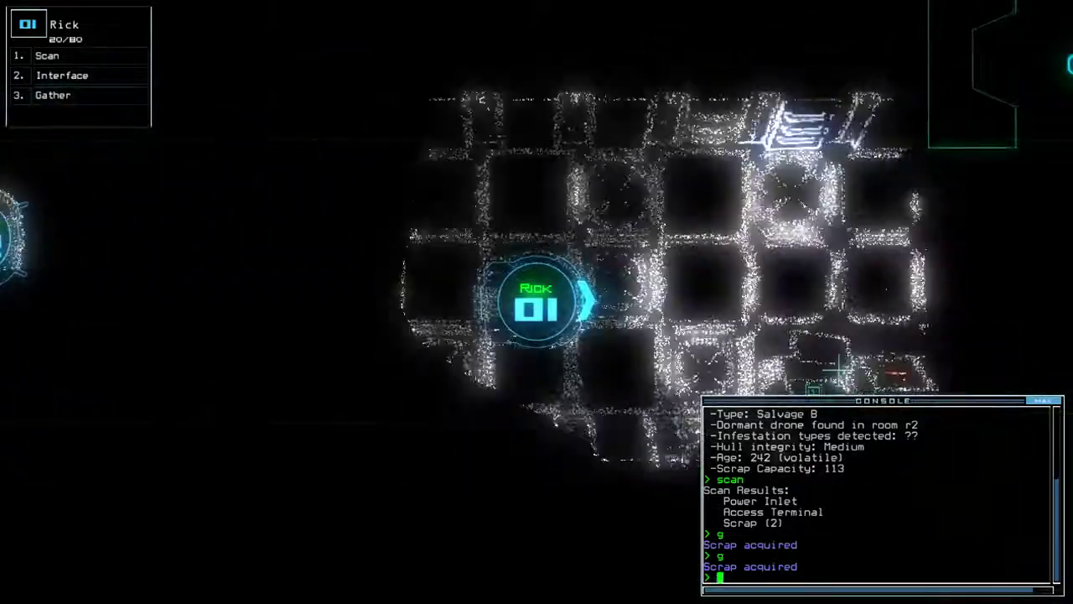
key("Return")
key("space")
key("space")
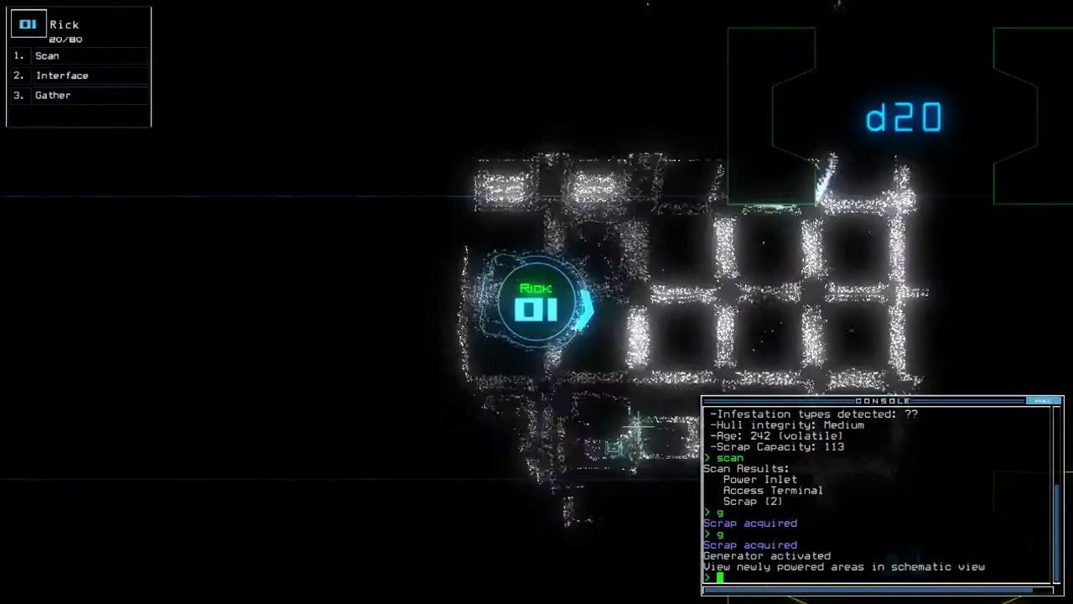
type("d12;d")
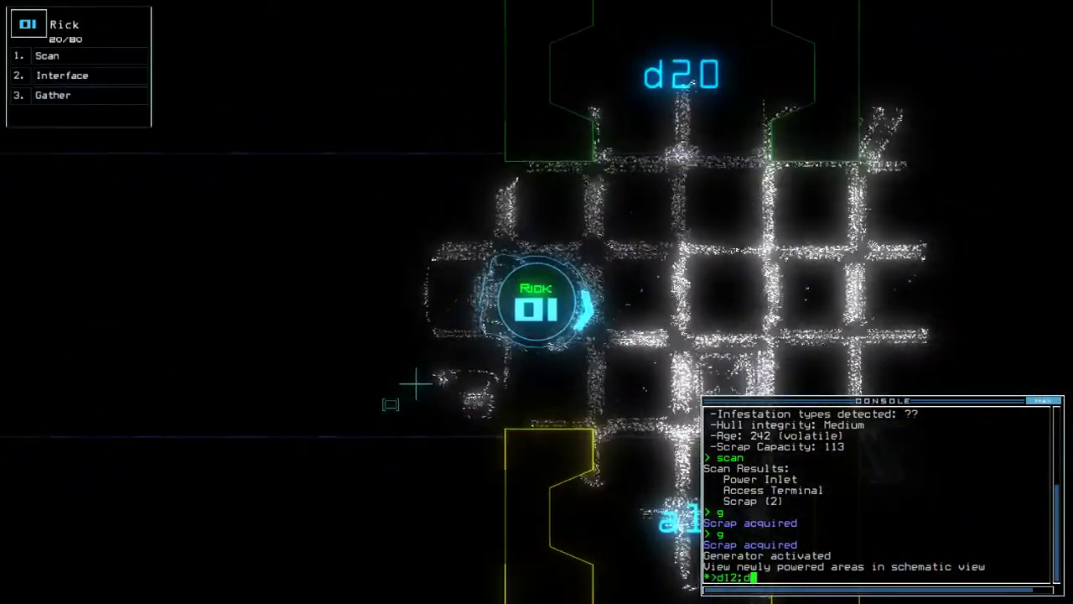
type("12")
key("space")
key("Return")
key("space")
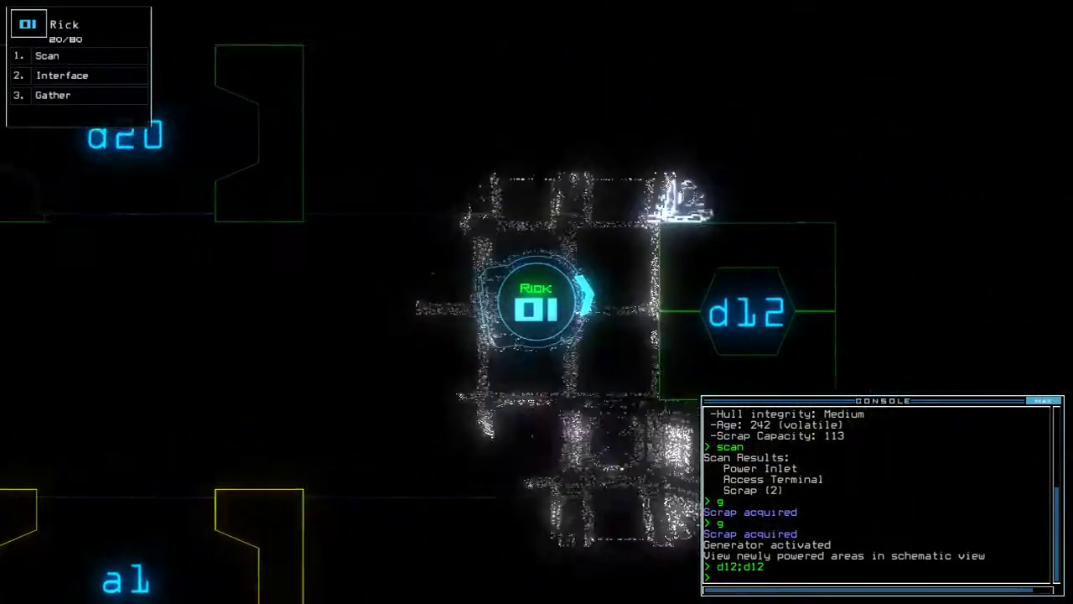
- Open door d12 and scan the newly opened room with Rick
key("space")
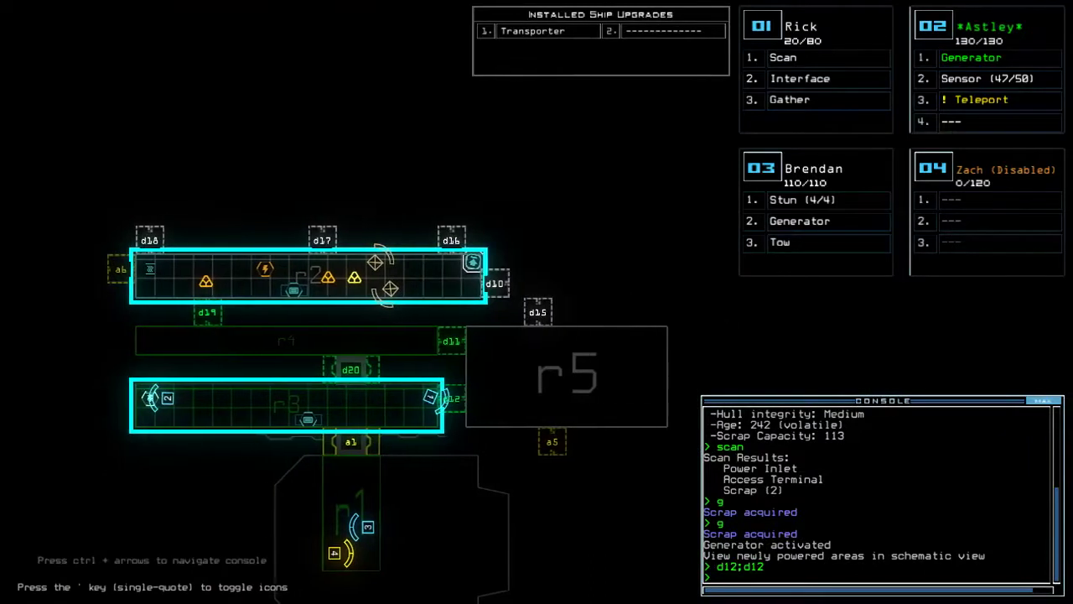
key("space")
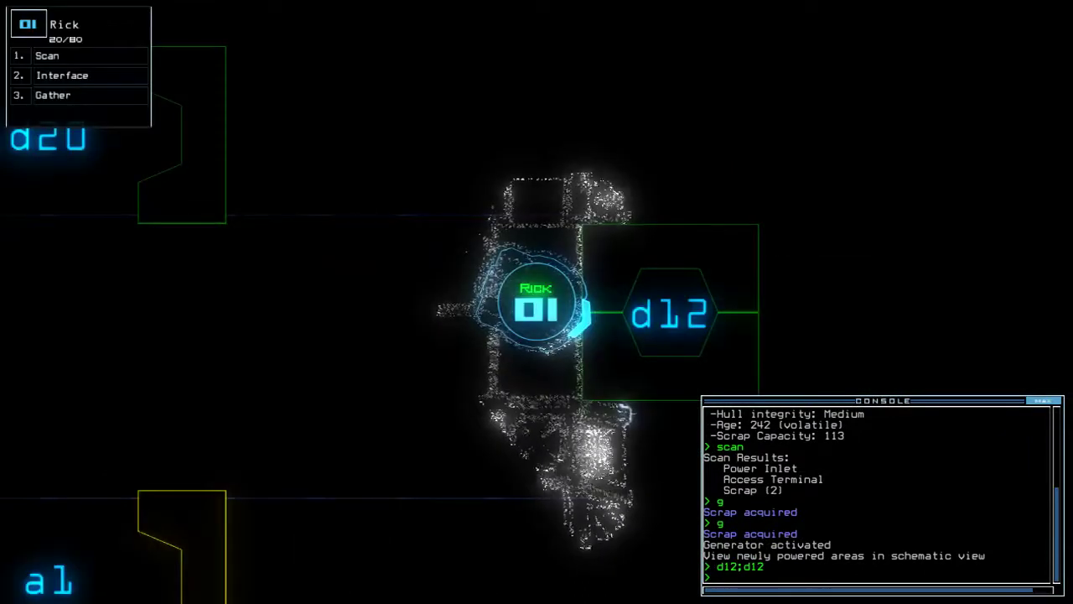
type("d12")
key("Return")
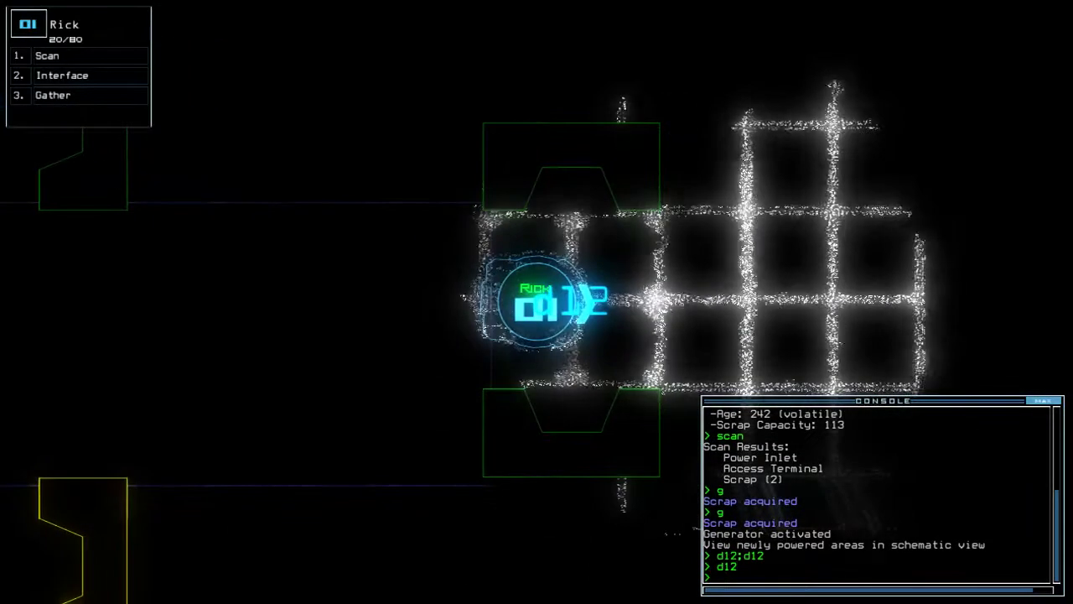
type("cccc")
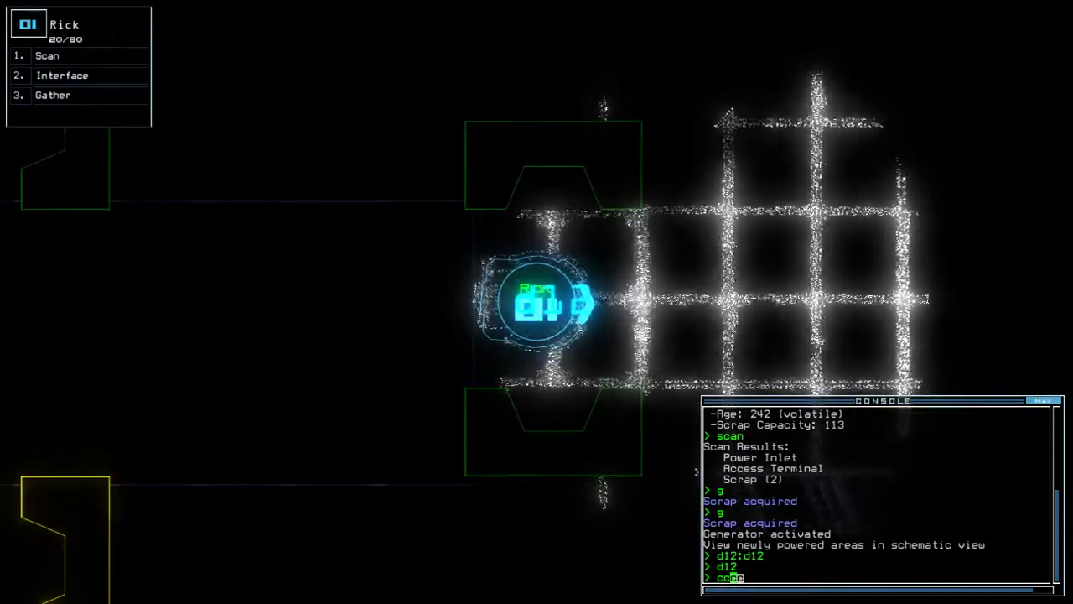
key("BackSpace")
key("BackSpace")
key("space")
key("space")
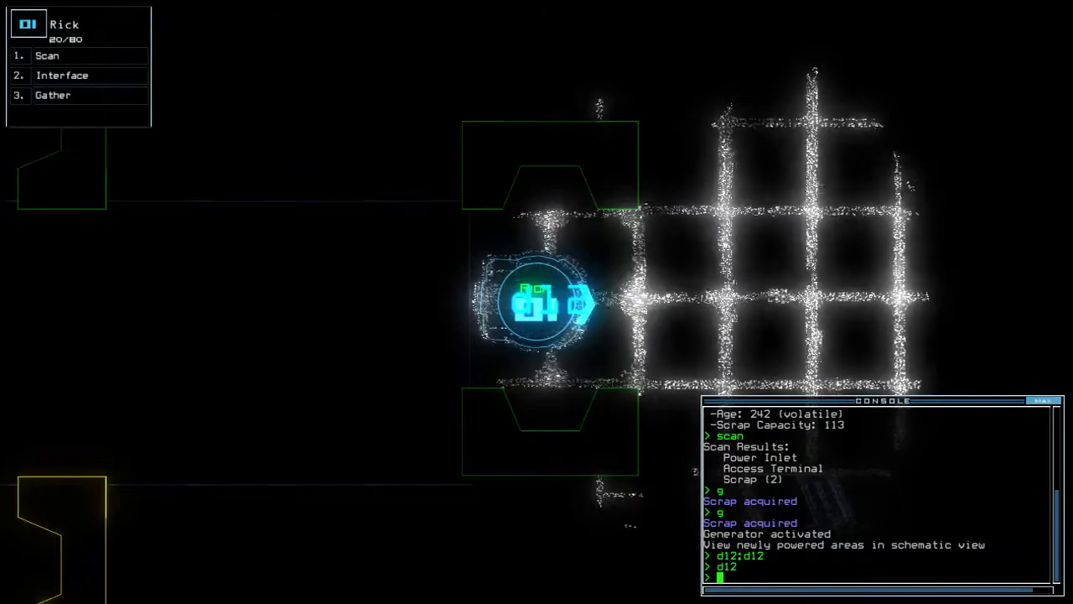
type("scan")
key("Return")
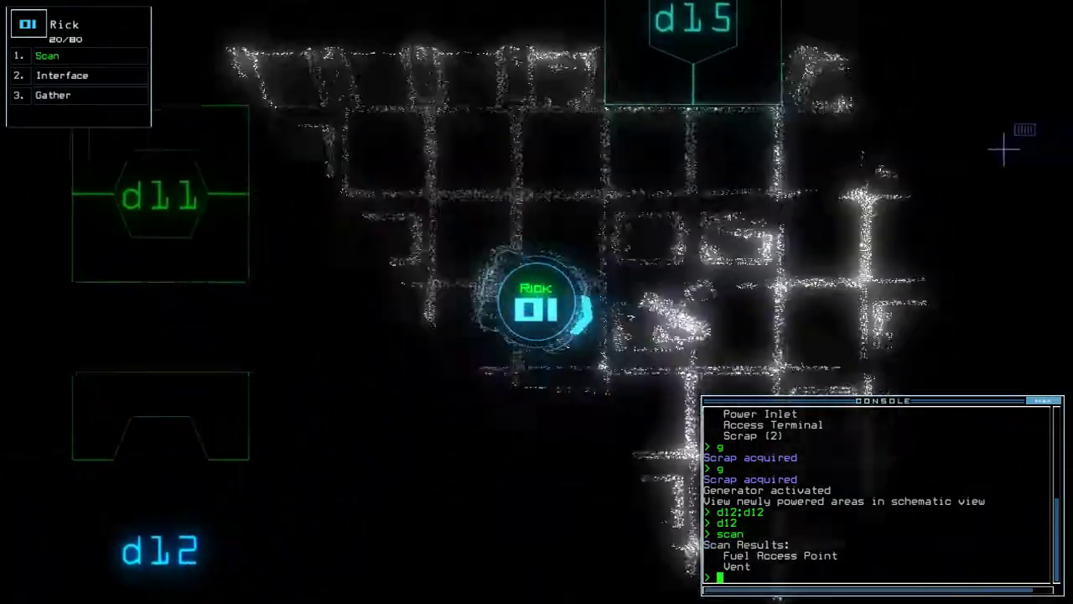
scroll(537, 301, "down", 4)
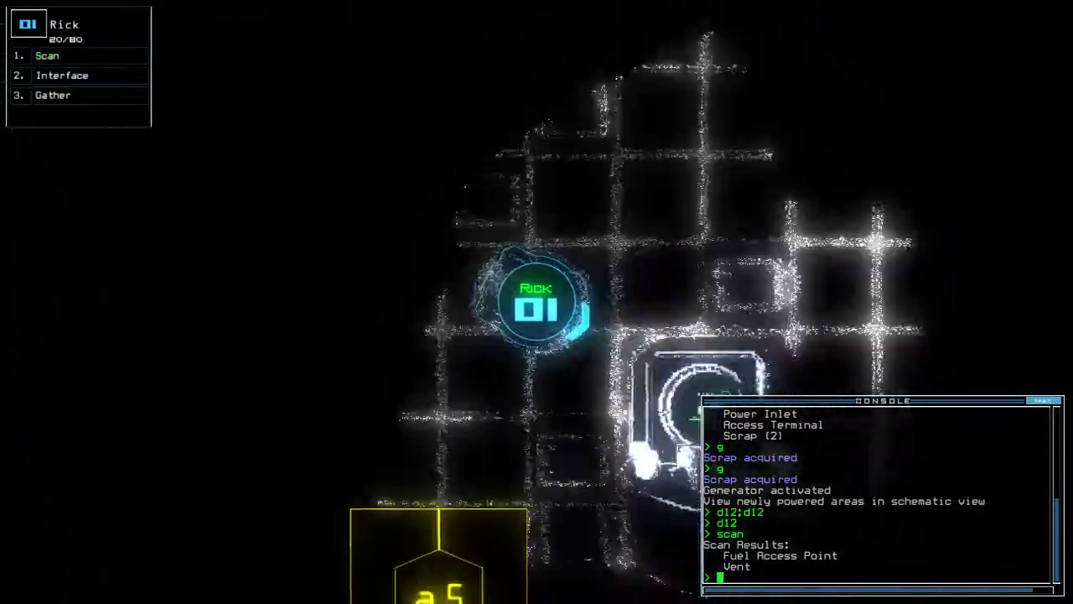
scroll(537, 302, "down", 4)
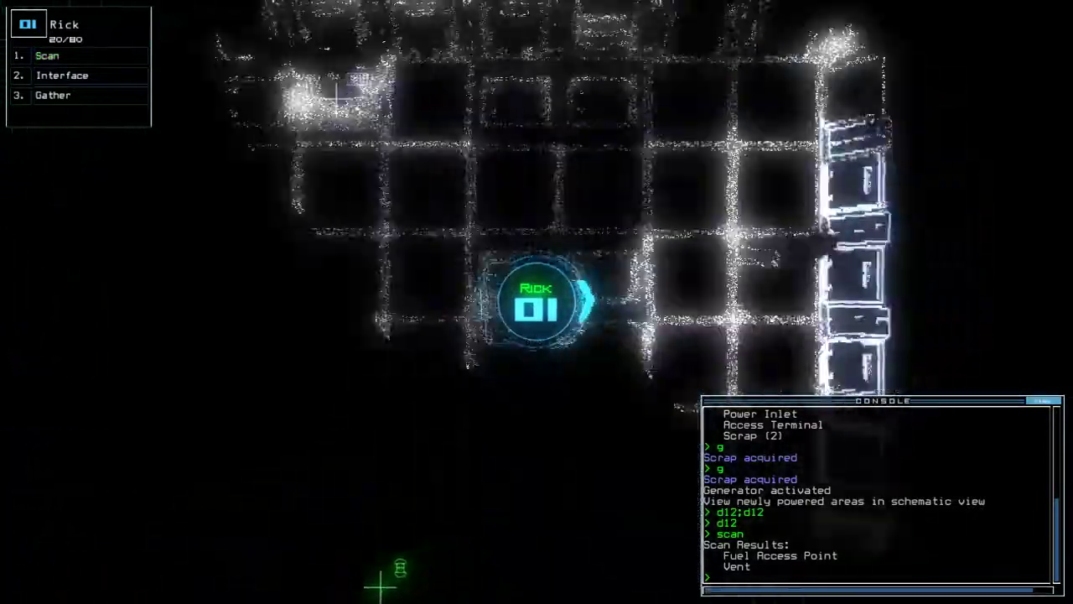
type("g")
- Collect the jump fuel cell, open door d11, and gather the room's scrap
key("Return")
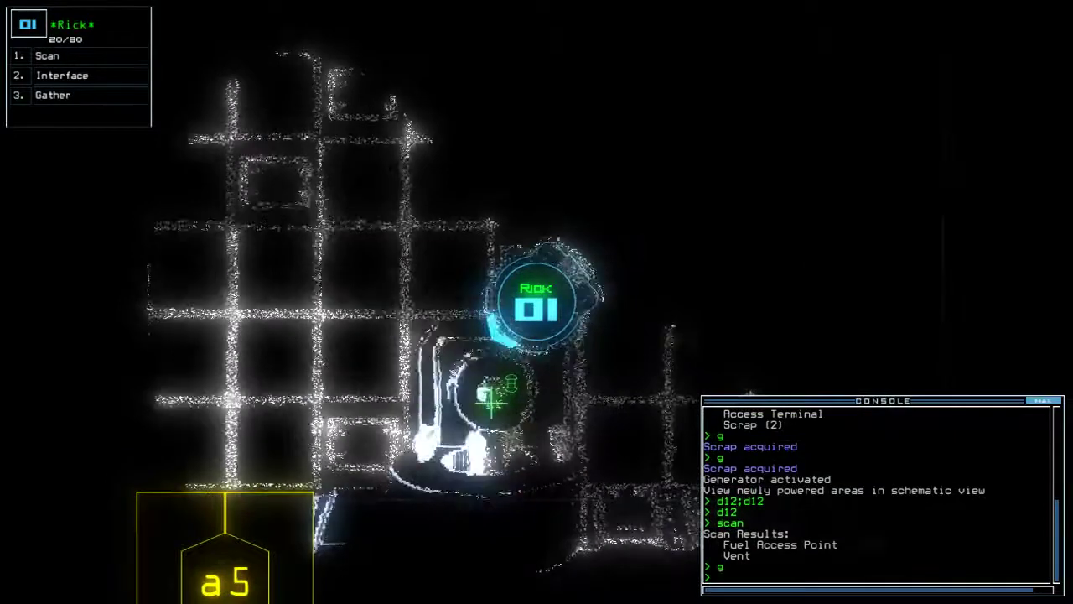
key("space")
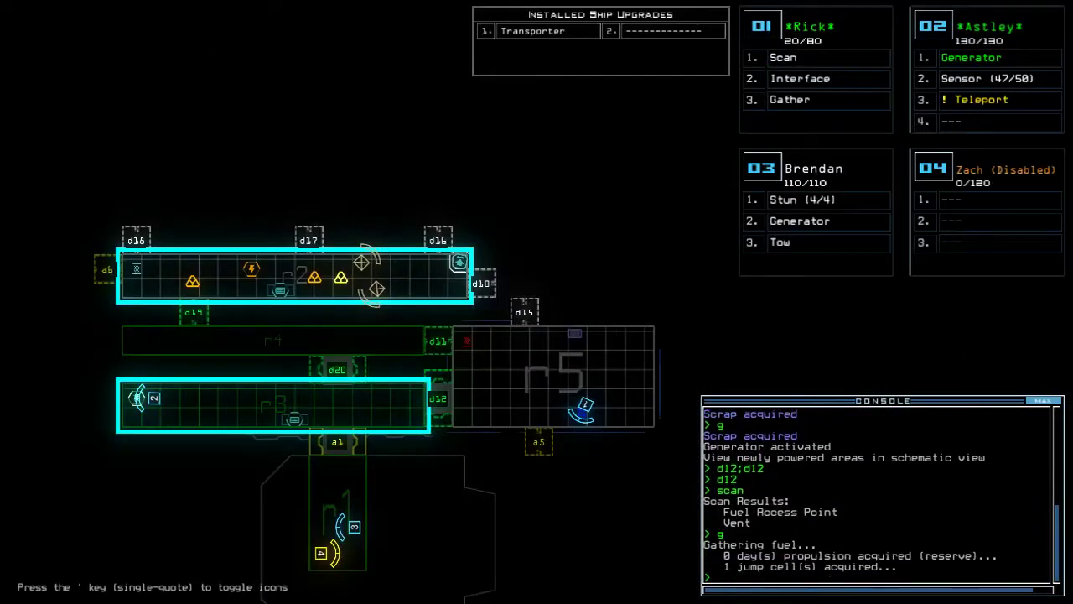
key("space")
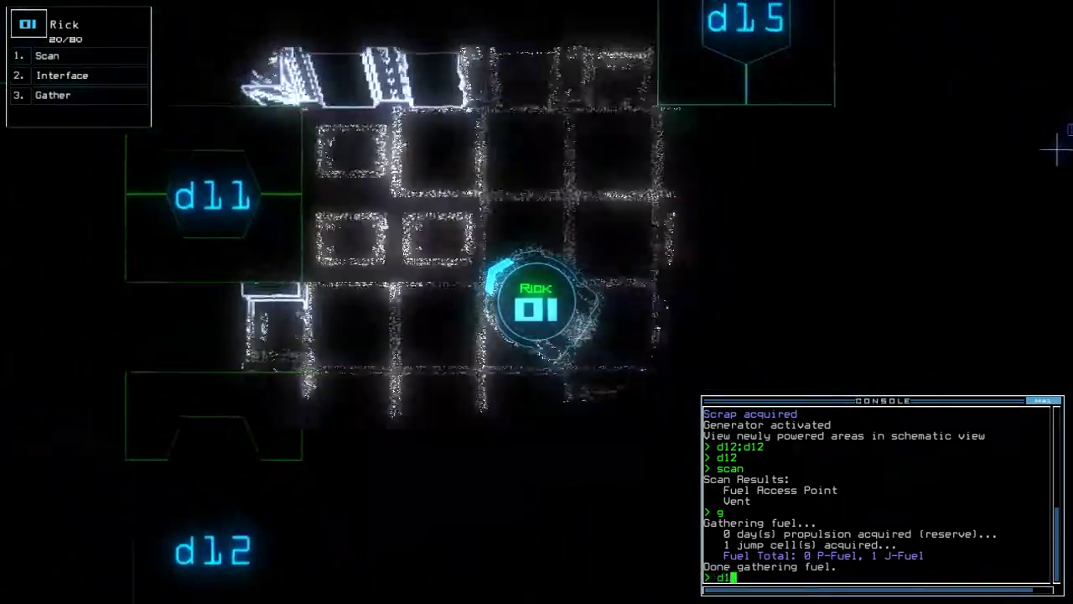
type("d11")
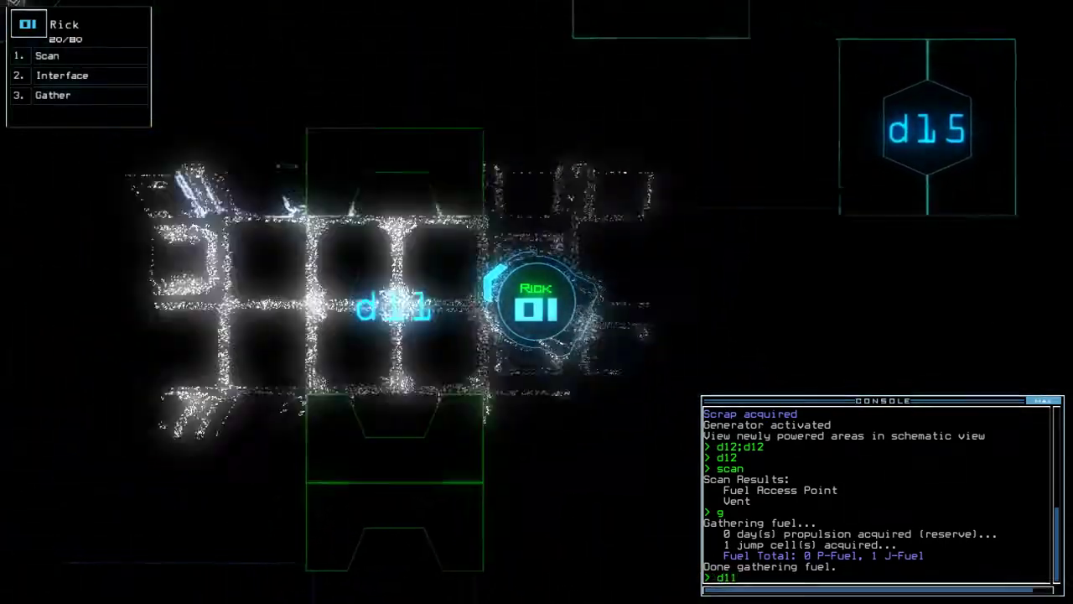
key("Return")
type("d")
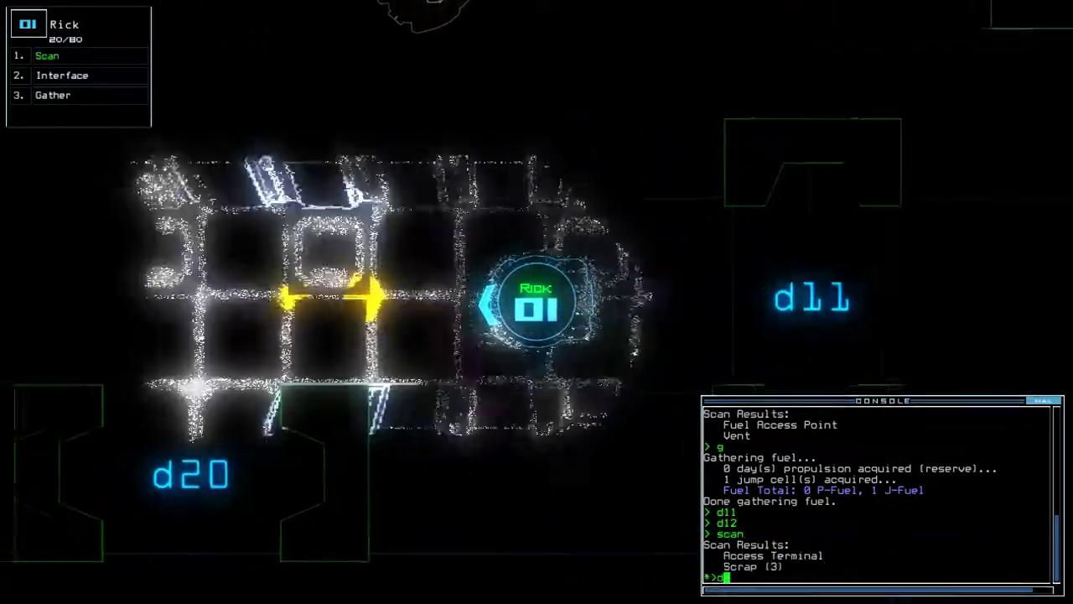
type("11")
key("Return")
type("g")
key("Return")
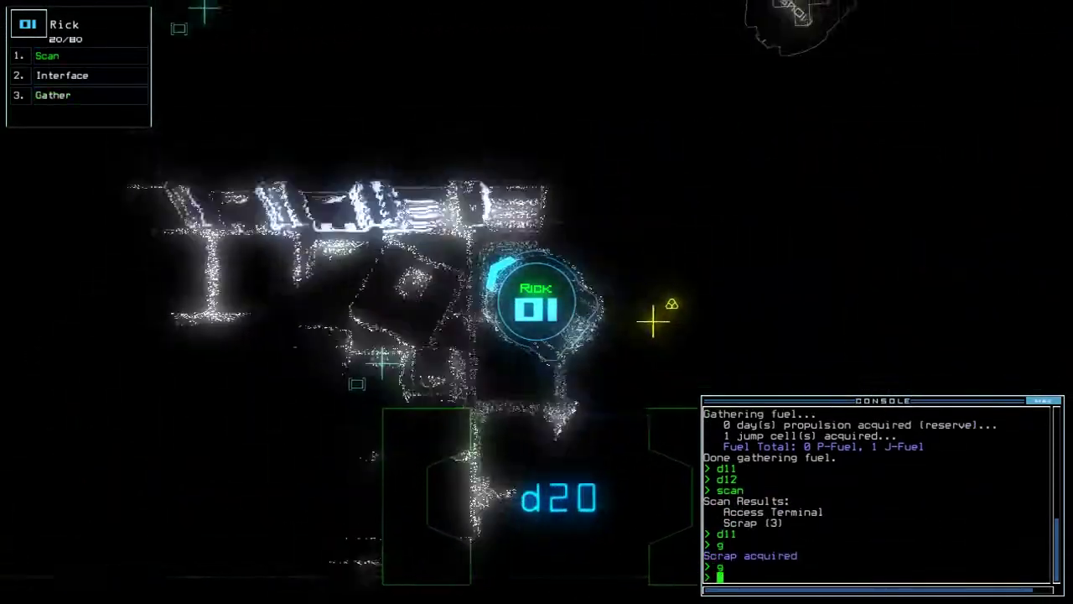
key("Return")
type("navigate 2 r2")
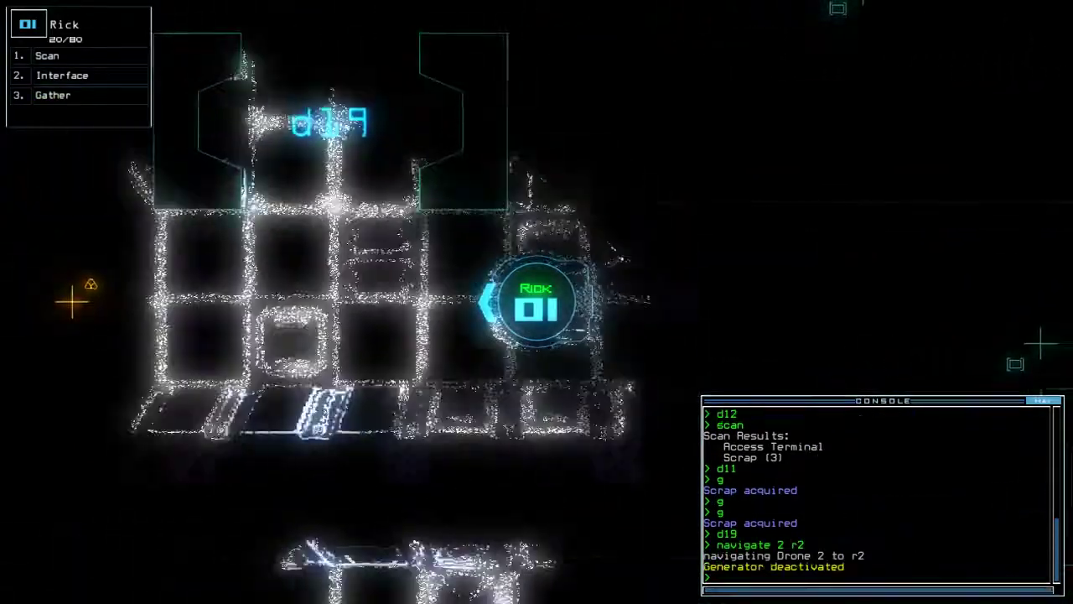
type("g")
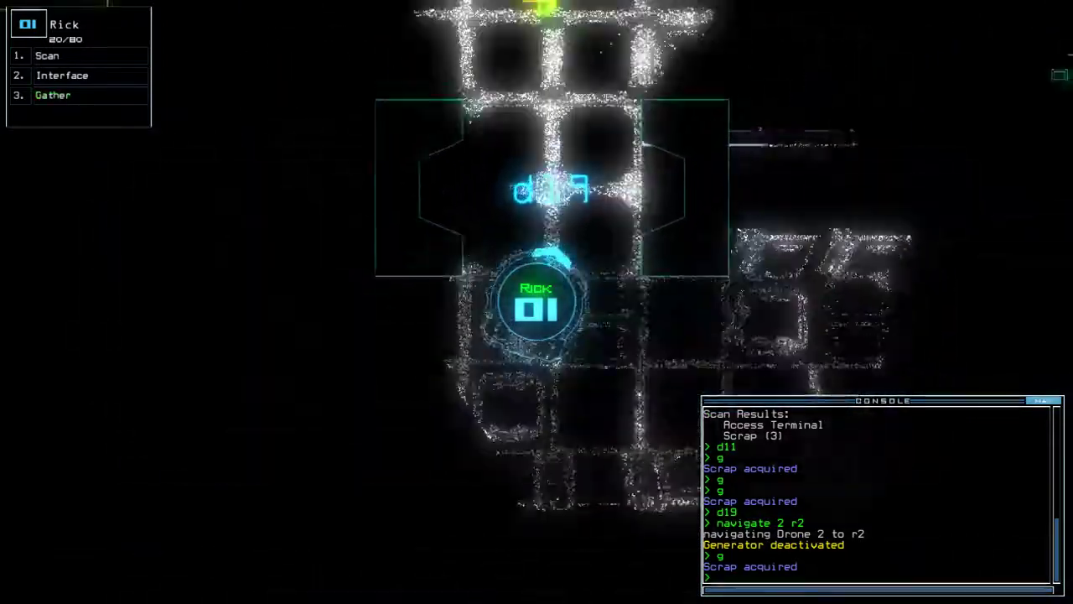
- Gather the remaining scrap past door d19 while Astley heads to r2
key("Return")
type("g")
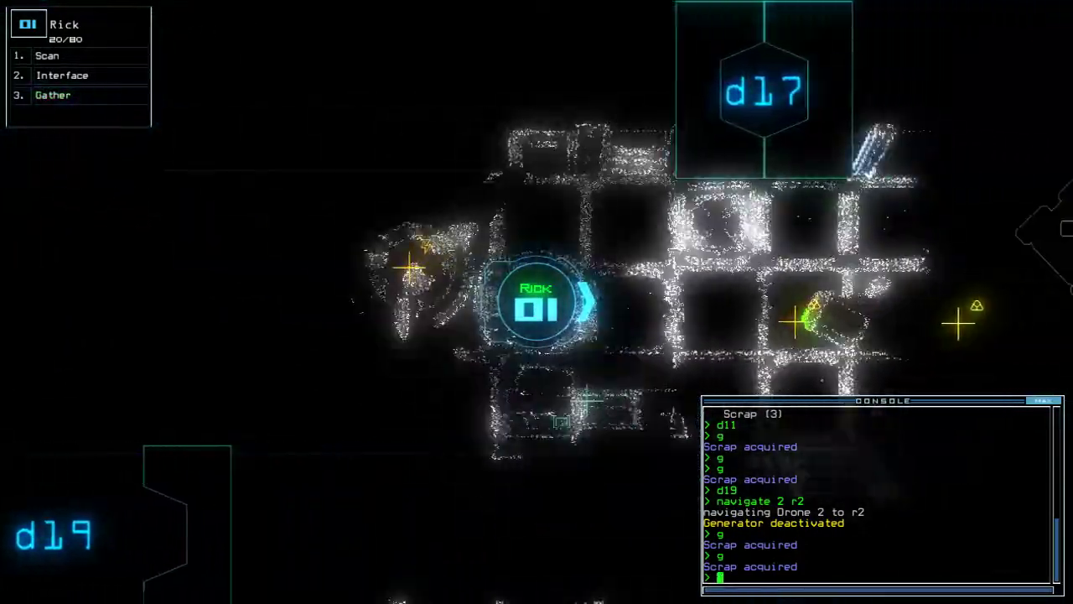
type("g")
key("Return")
type("g")
key("Return")
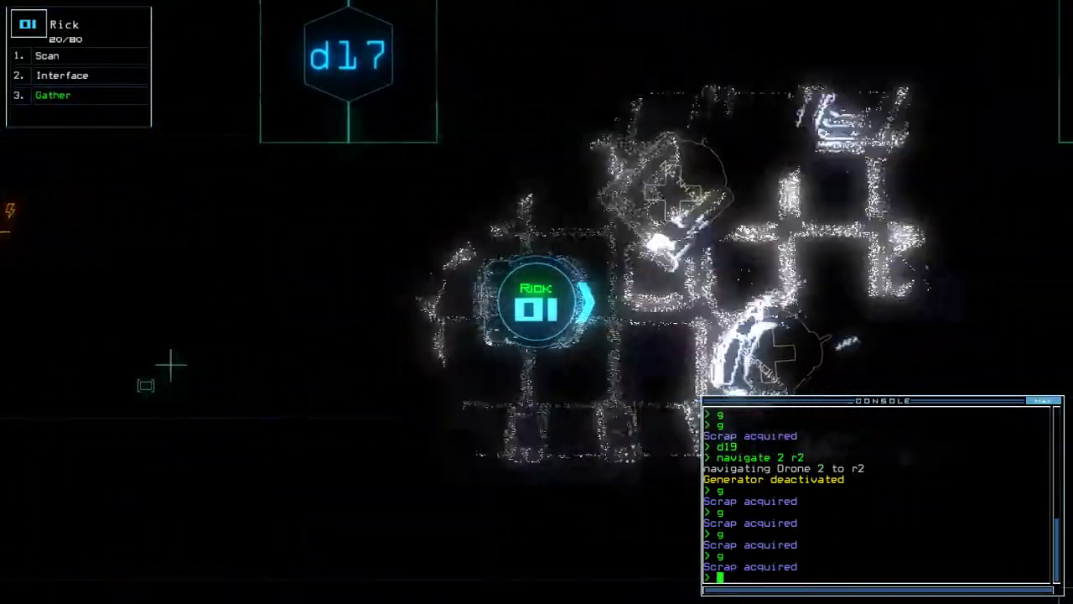
key("space")
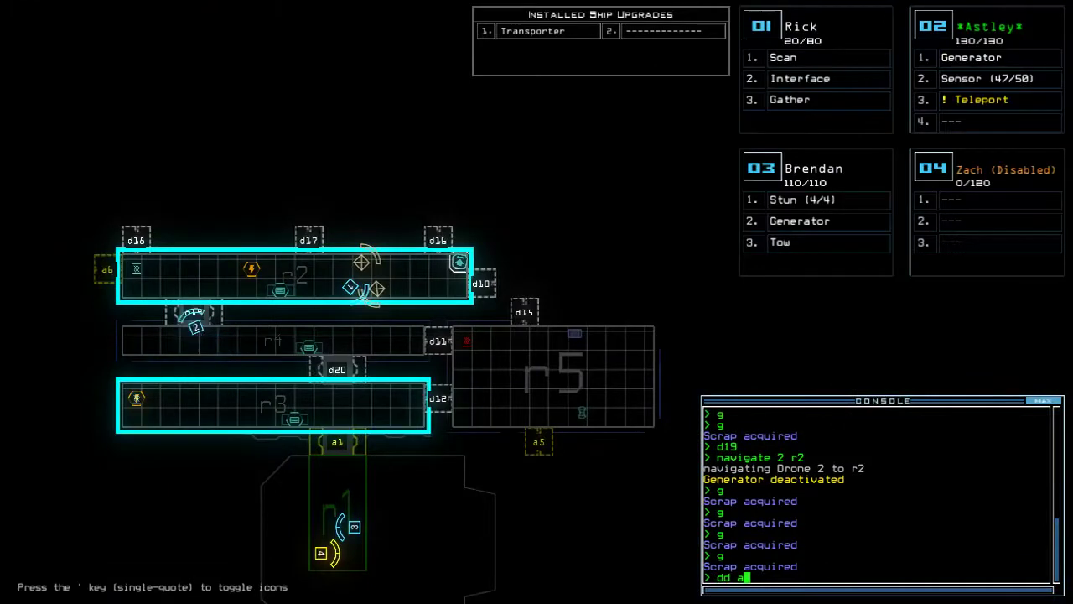
- Restart the generator with Astley and view the newly powered areas
key("space")
type("6")
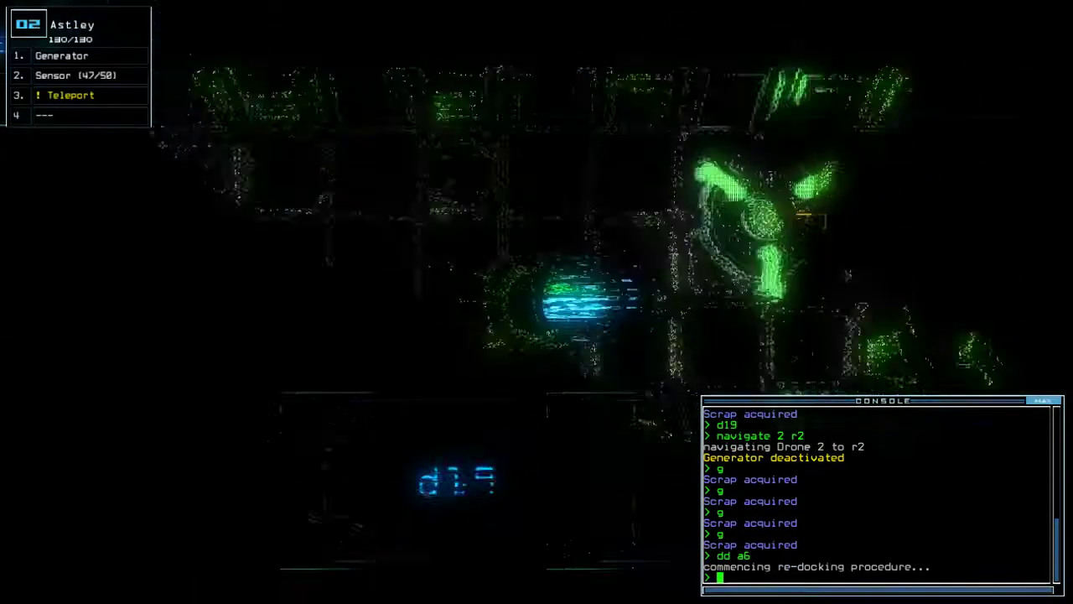
type("g")
key("Return")
key("space")
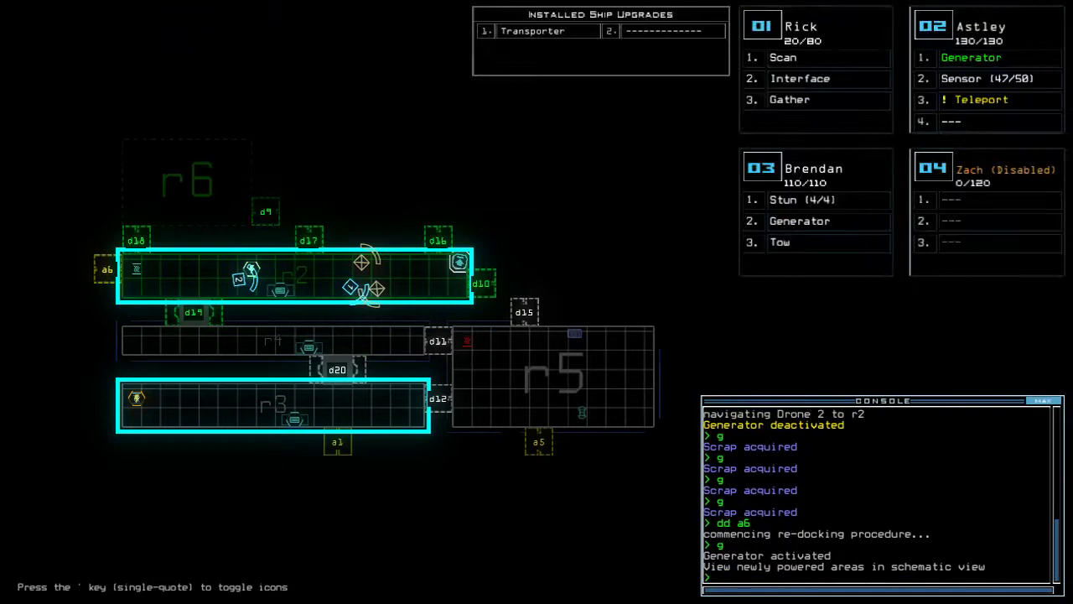
key("space")
type("xx r2")
- Redock at airlock a6, open all doors to room r1, and start Brendan's module swap
key("Return")
key("space")
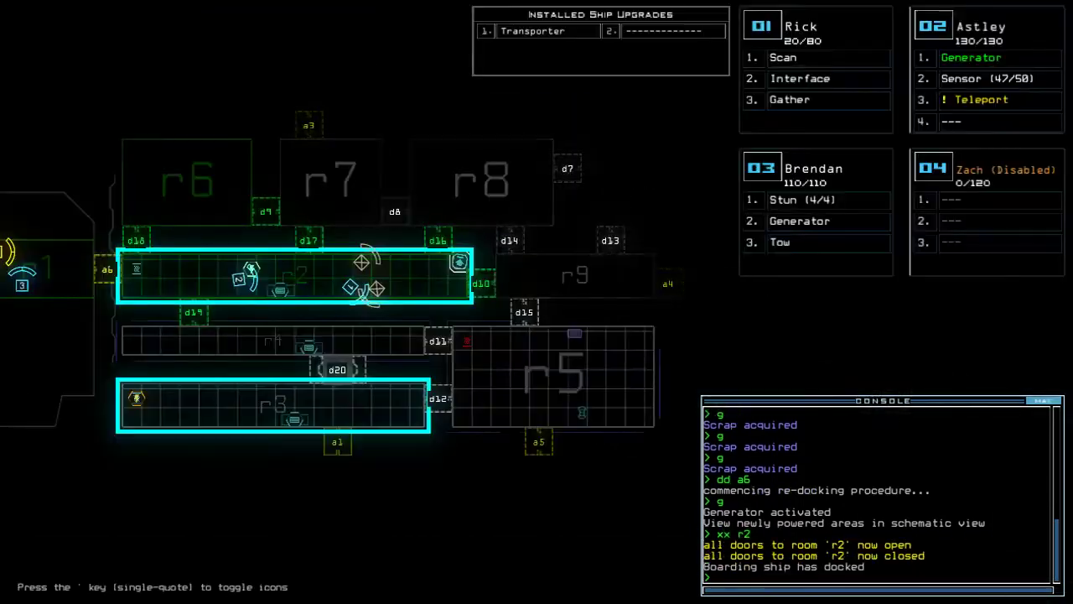
key("space")
type("arr")
key("Return")
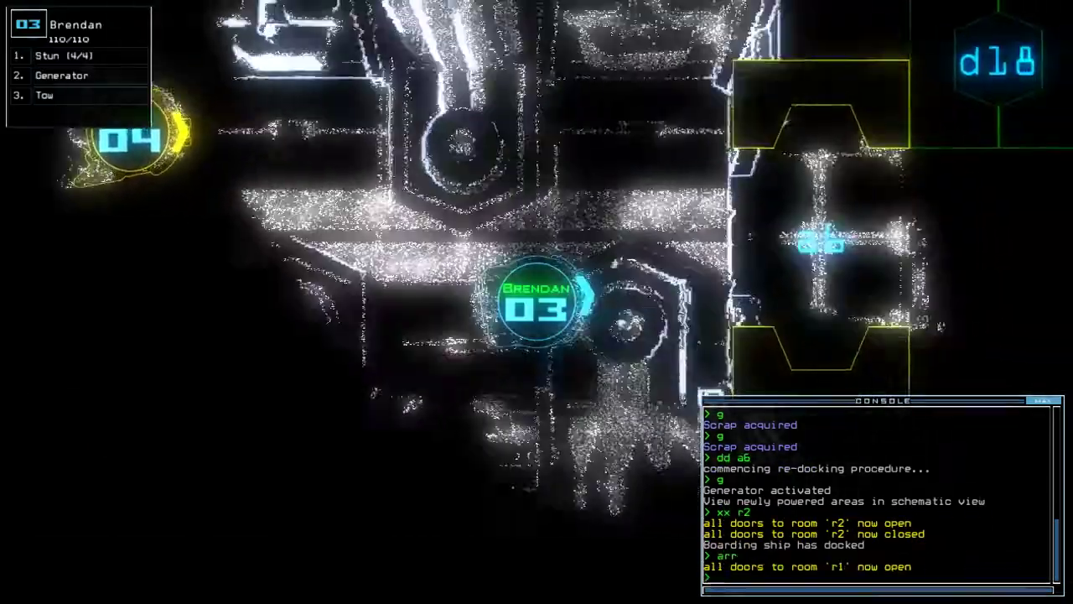
type("swap")
key("Return")
- Give Brendan the Teleport and Trap modules
key("Return")
key("space")
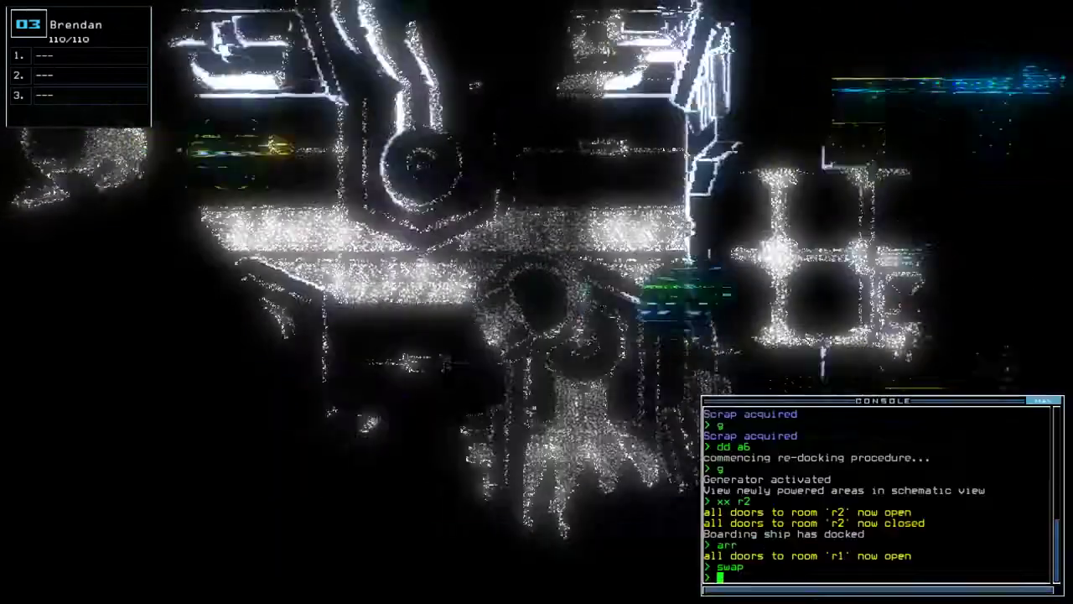
type("swap t")
key("Return")
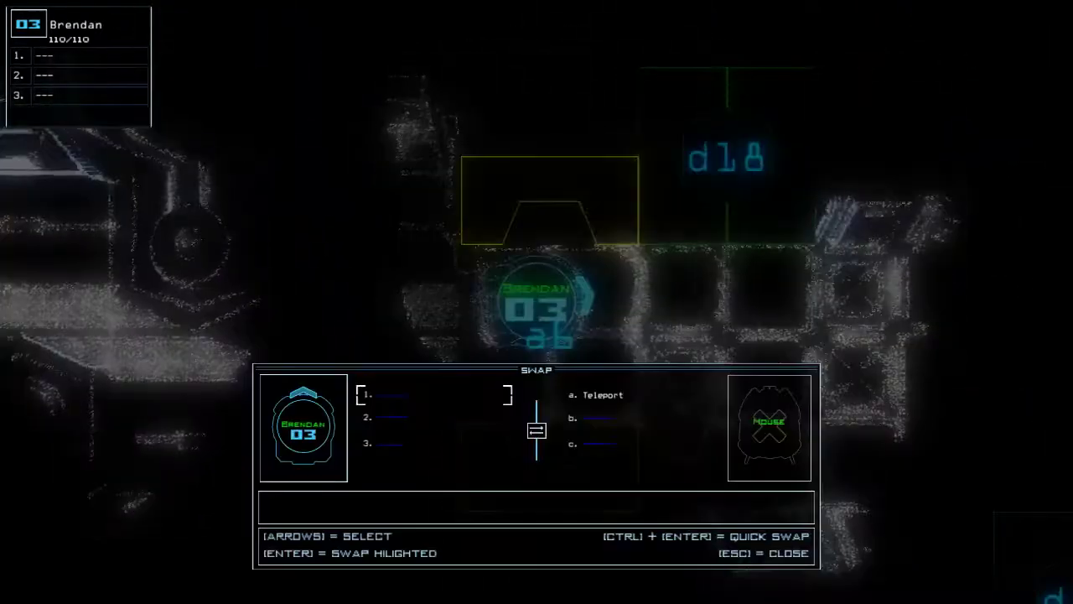
key("Return")
type("swap n")
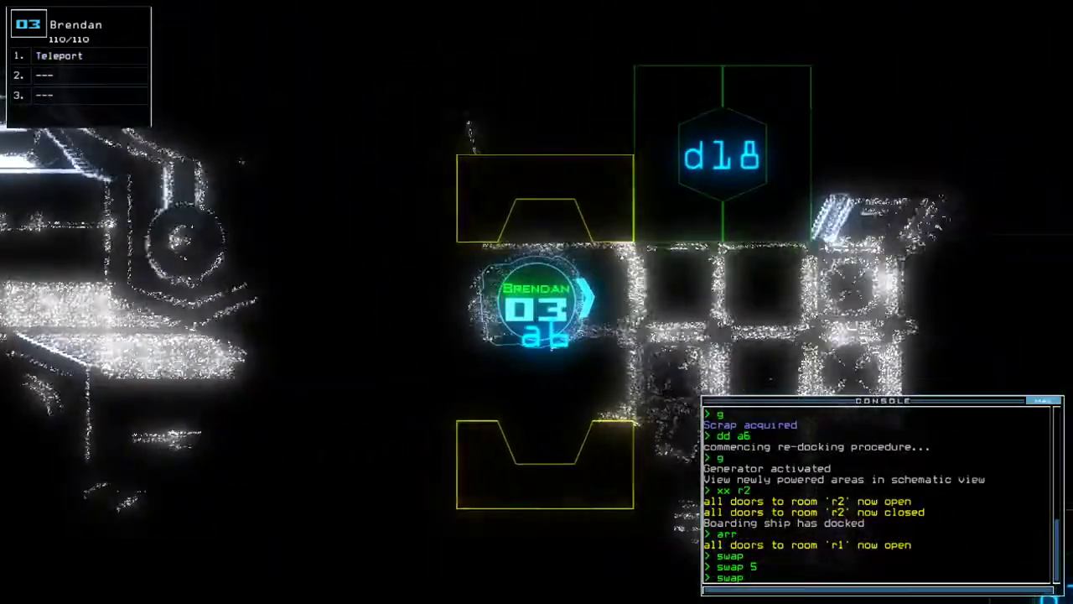
key("Return")
type("6")
key("Return")
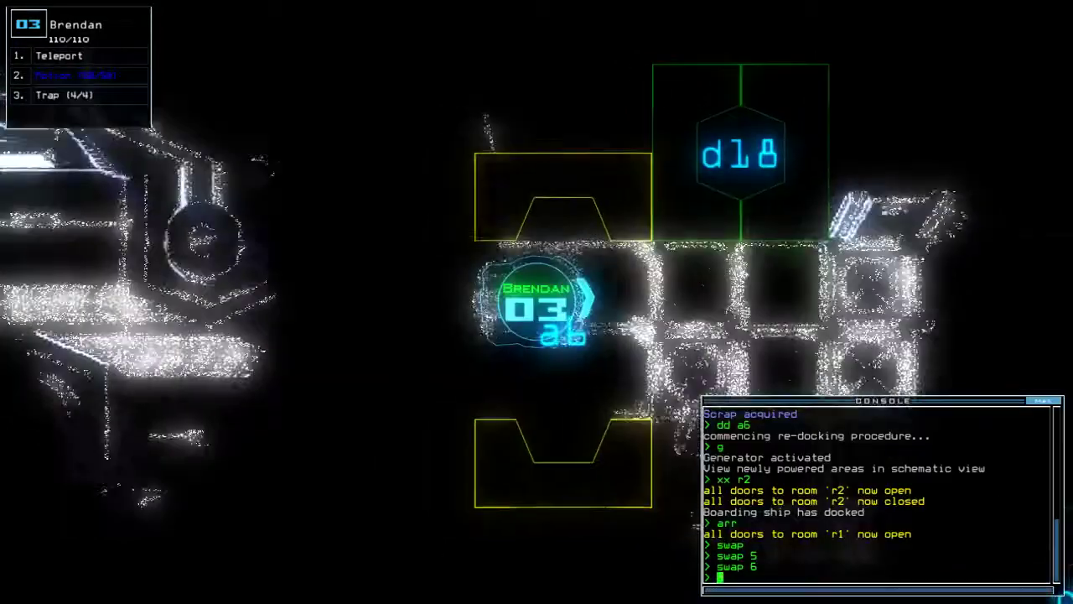
key("space")
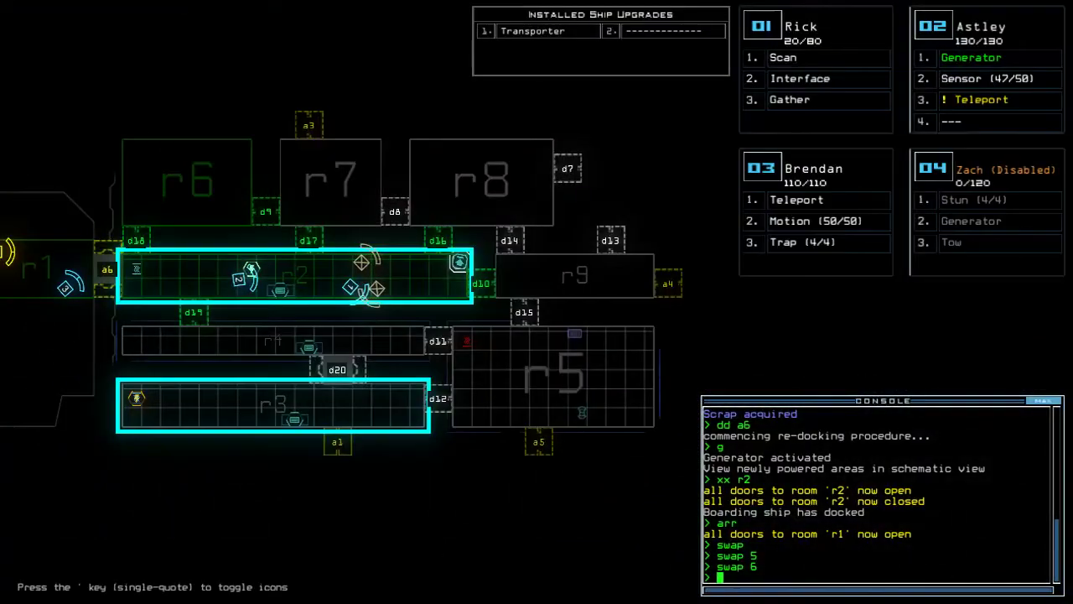
- Cycle drone cameras, then recall drones 1 and 2 to r1 and stop the generator
key("space")
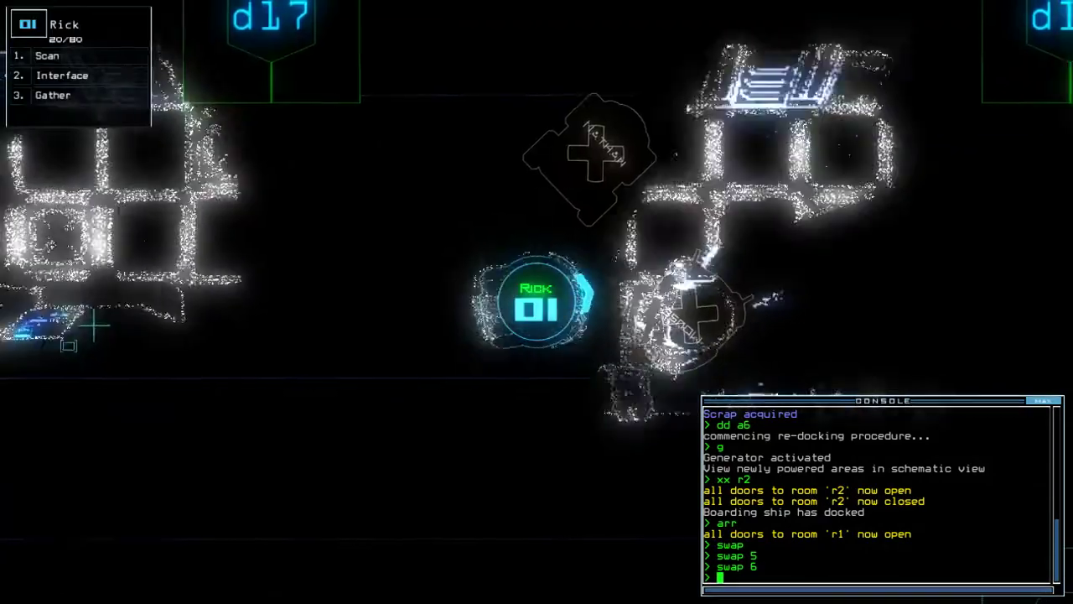
key("space")
key("1")
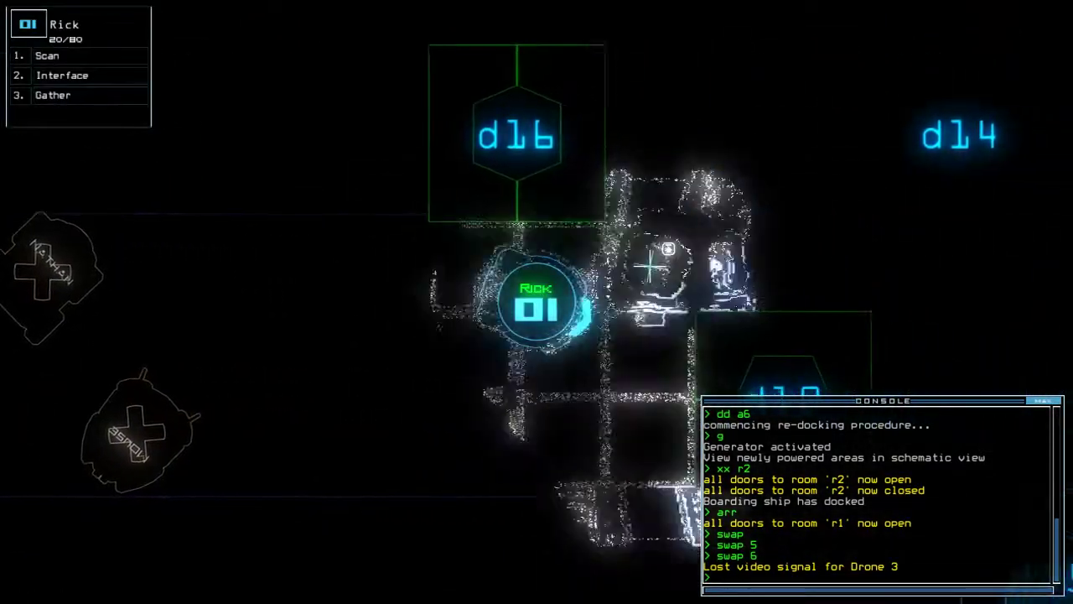
key("space")
key("space")
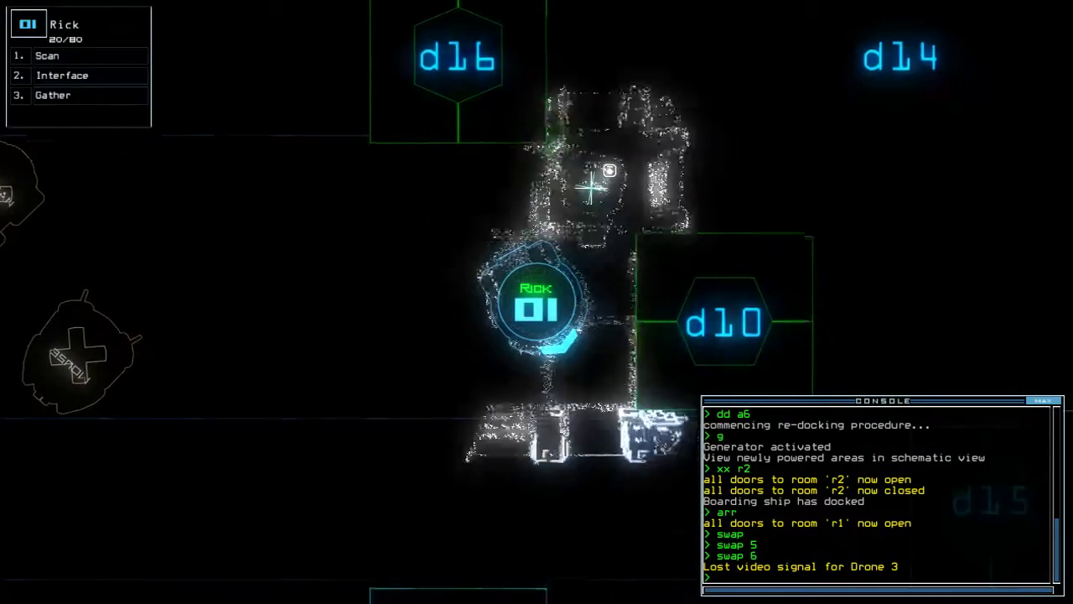
key("space")
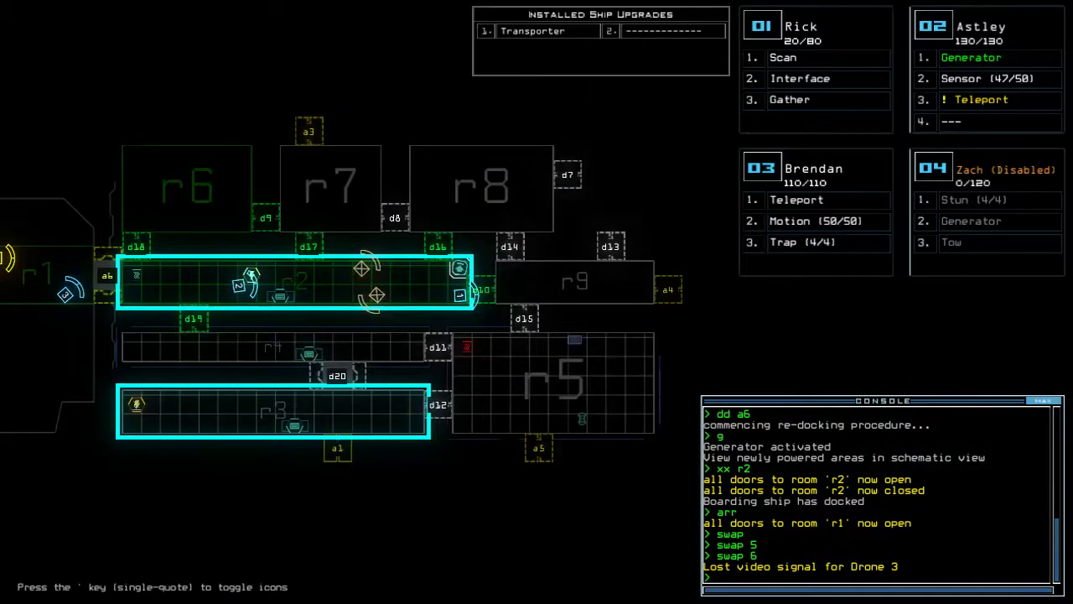
key("space")
type("en")
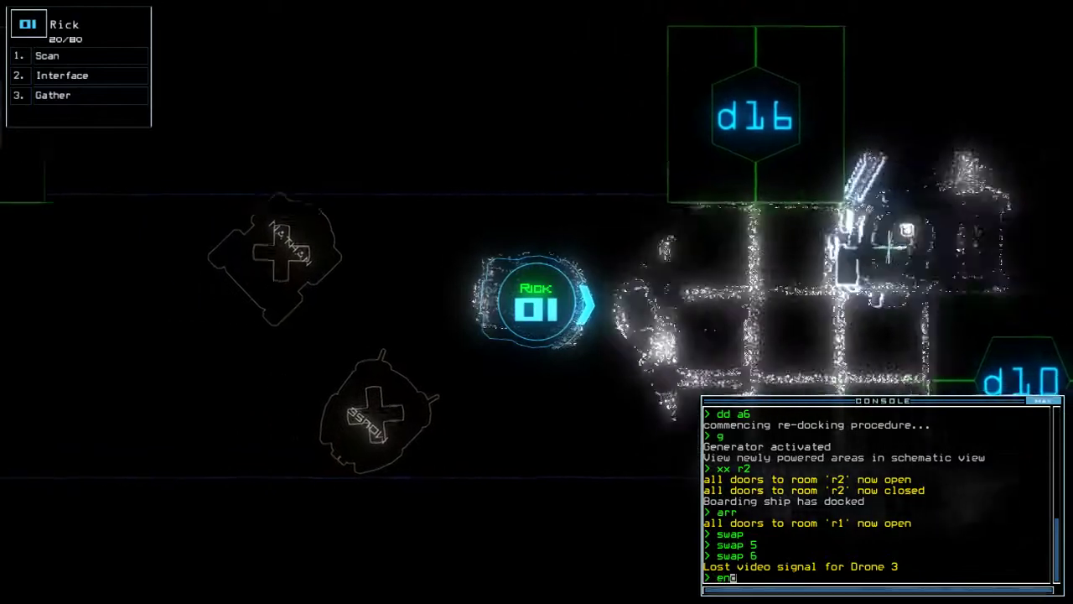
type("d")
key("Return")
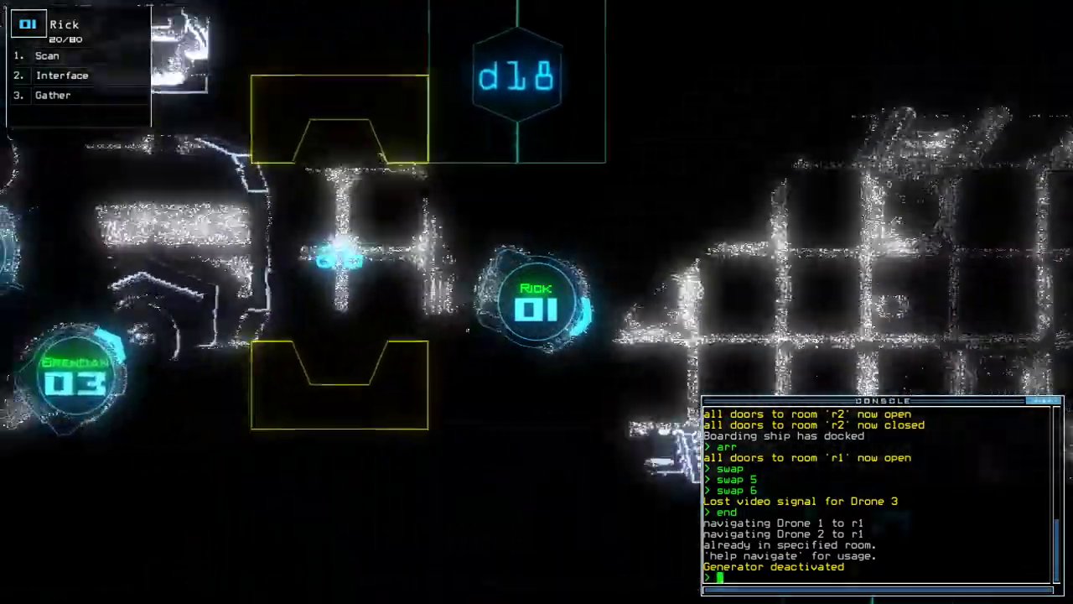
key("space")
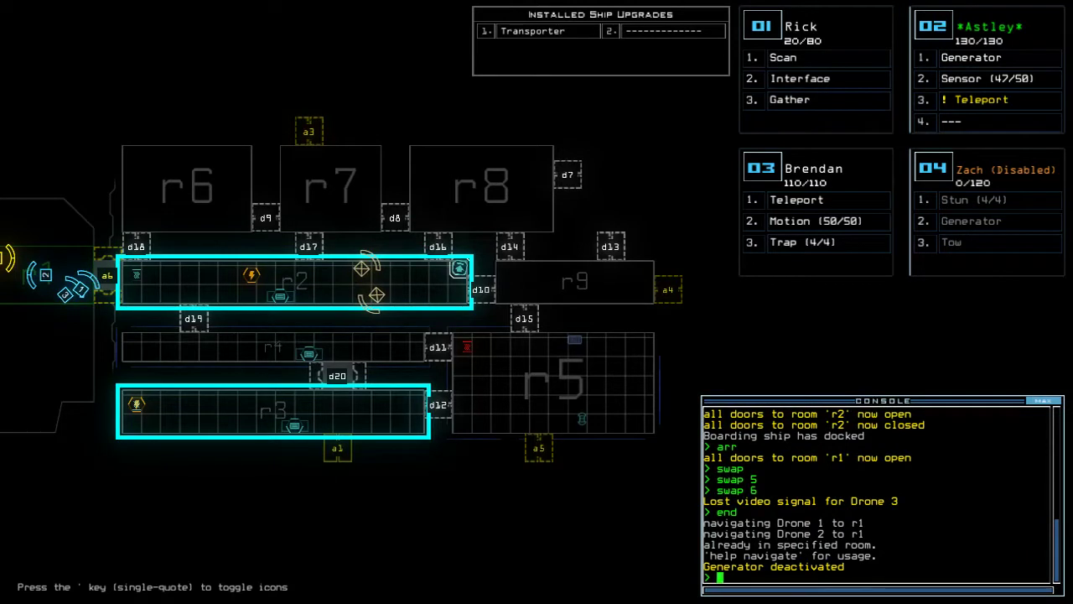
type("swap")
- Swap Rick's Interface for Brendan's Trap, restart the generator with drone 2, close r1's doors
key("Return")
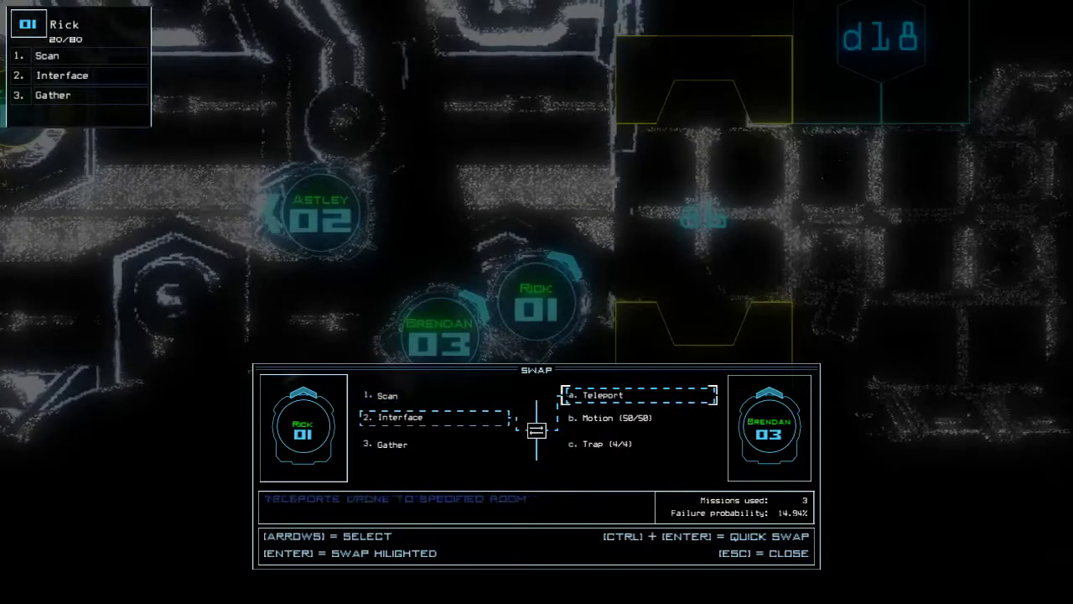
key("Escape")
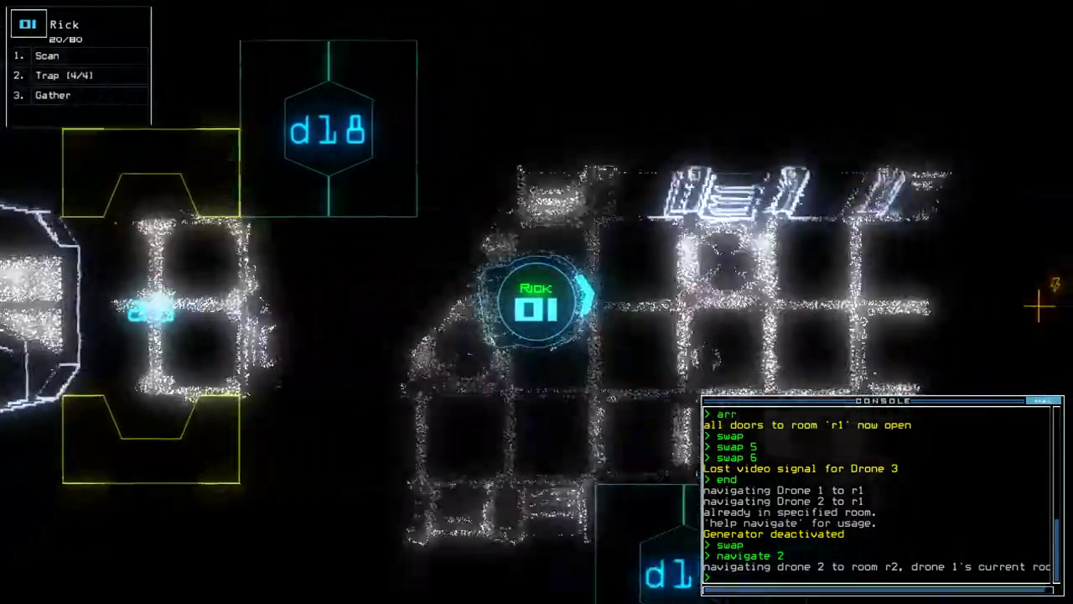
type("generator 2")
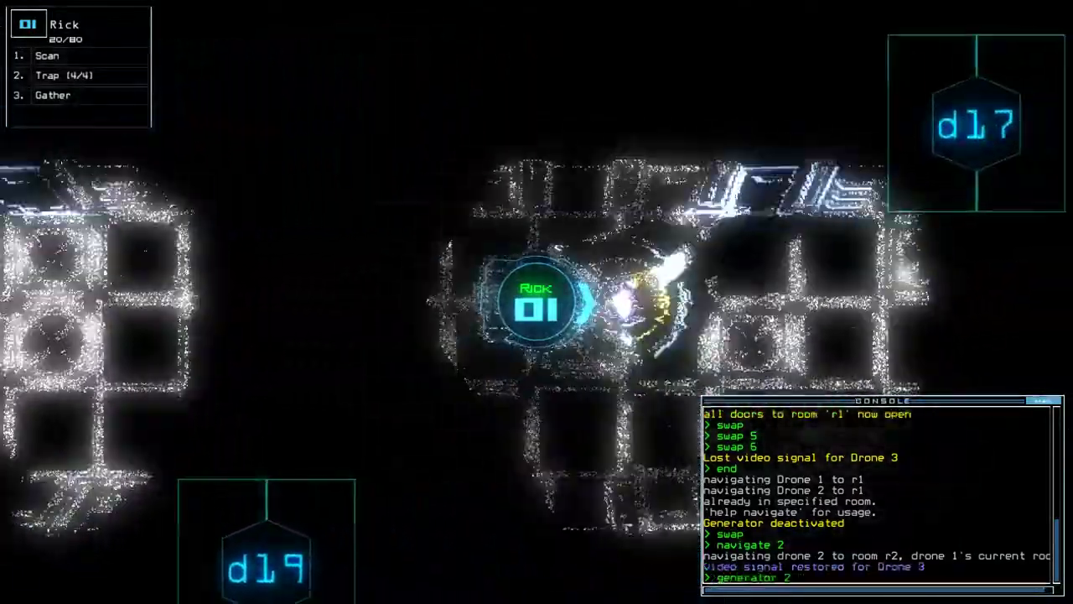
key("Return")
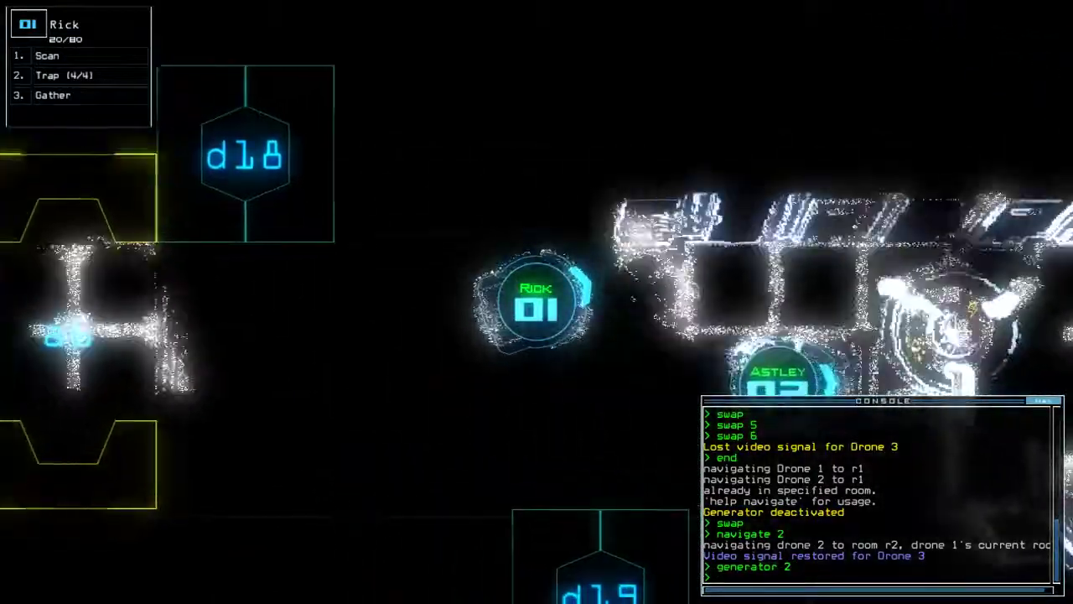
type("ra")
key("Return")
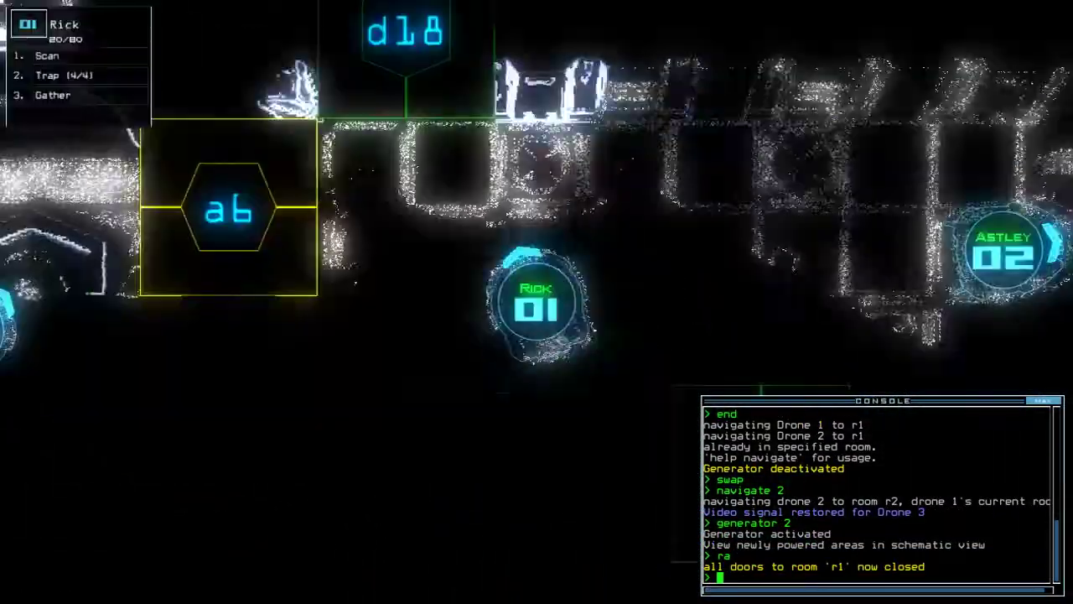
key("space")
type("d18")
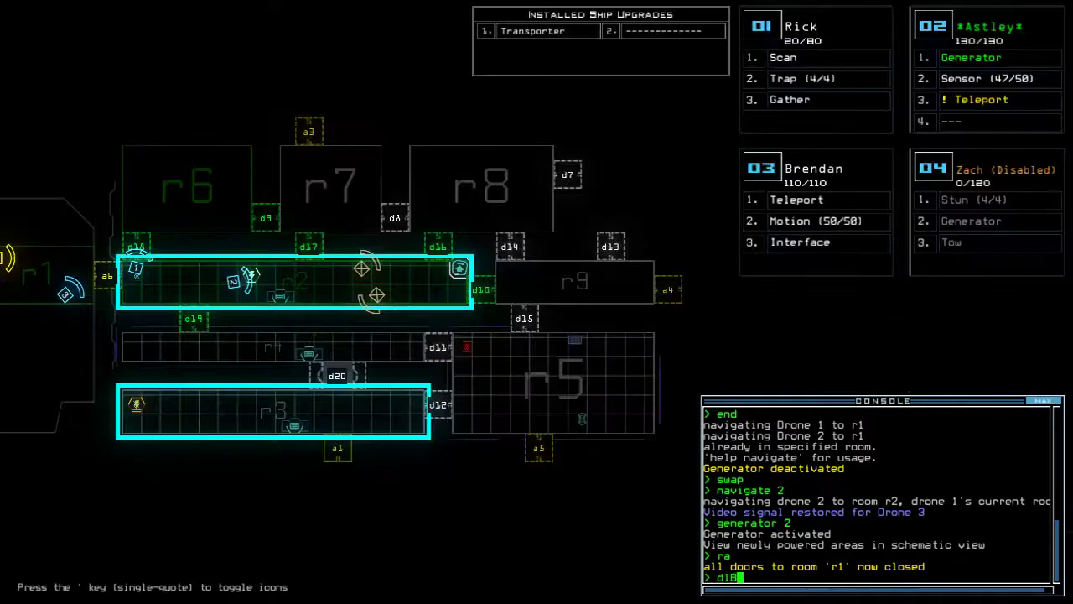
- Open door d18 and scan with Rick, revealing a ship defense system
key("space")
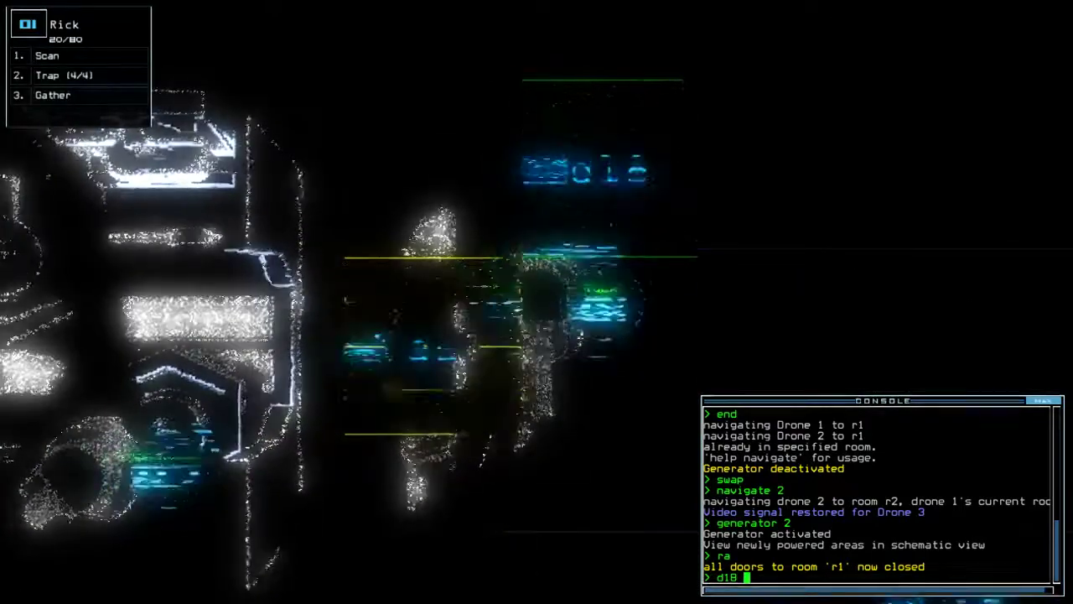
key("Return")
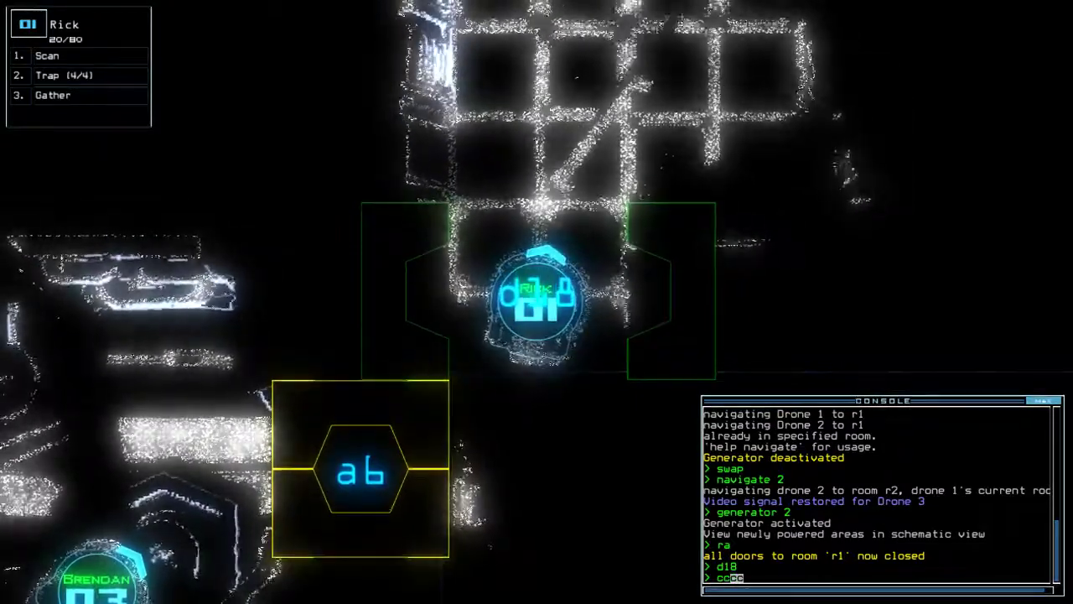
type("scan")
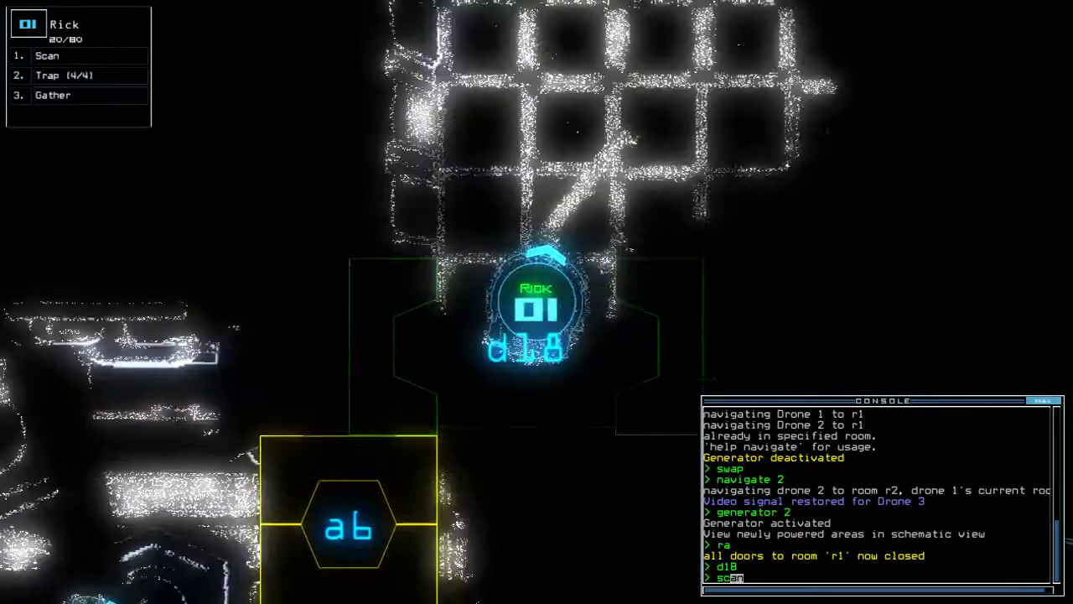
key("Return")
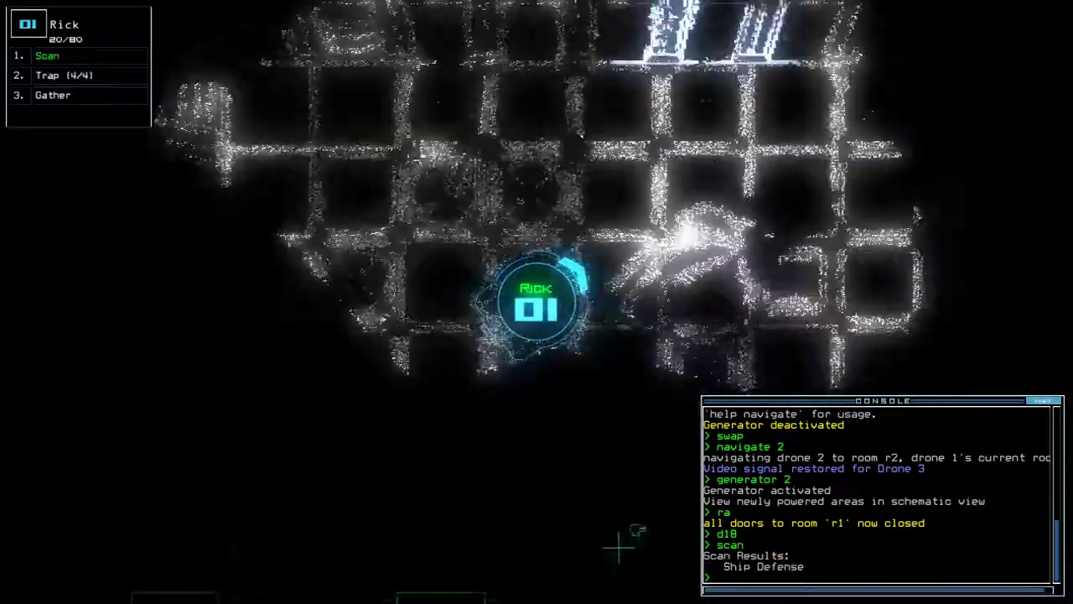
type("d9")
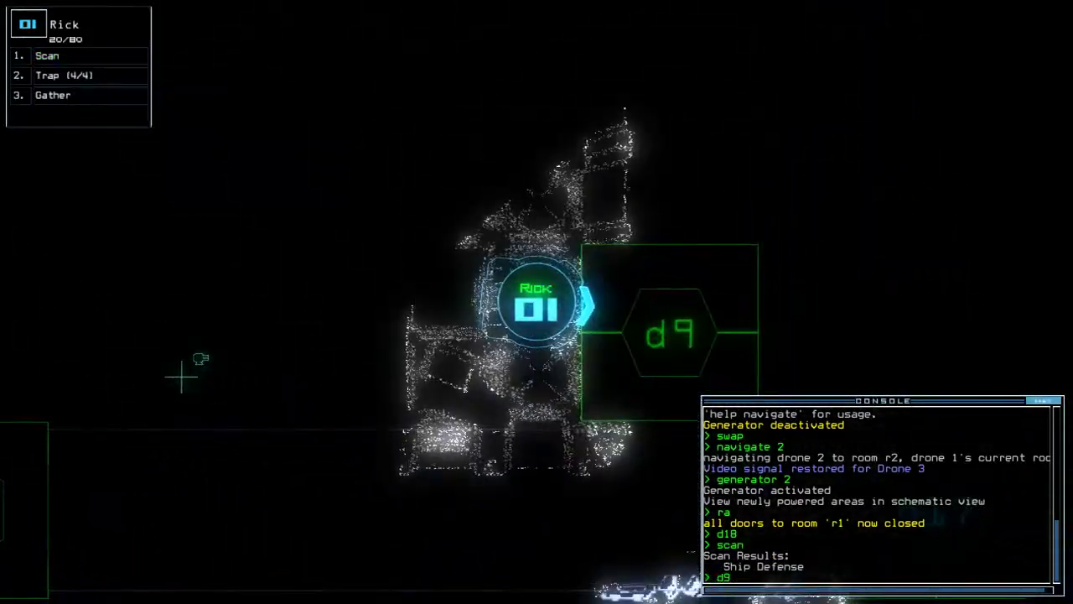
- Close doors d9 and d18, then reopen all doors to room r1
key("Tab")
key("Tab")
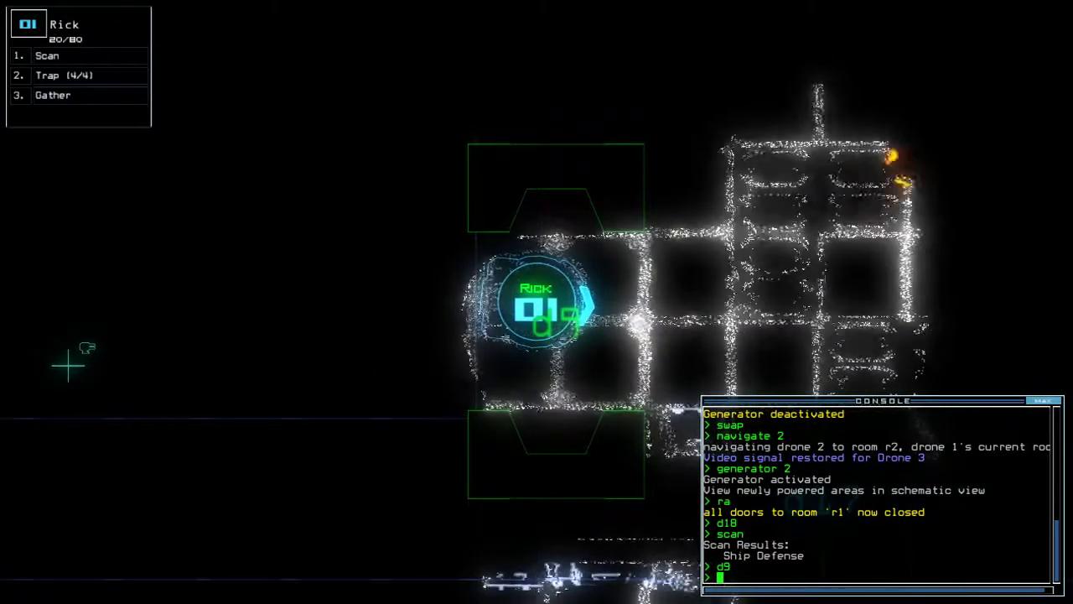
type("cccc")
key("Return")
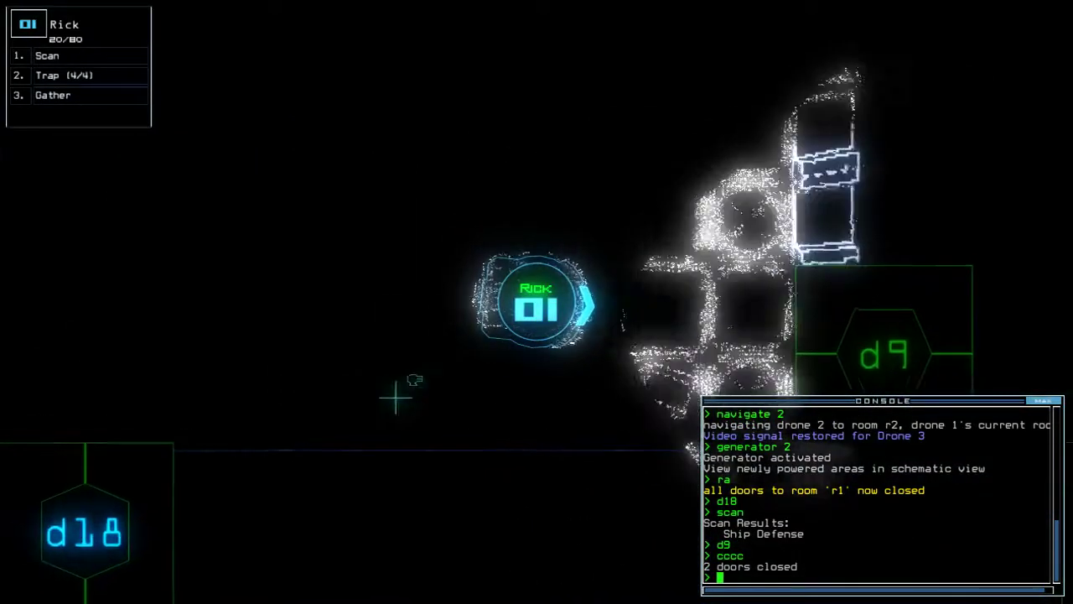
type("d18")
key("Return")
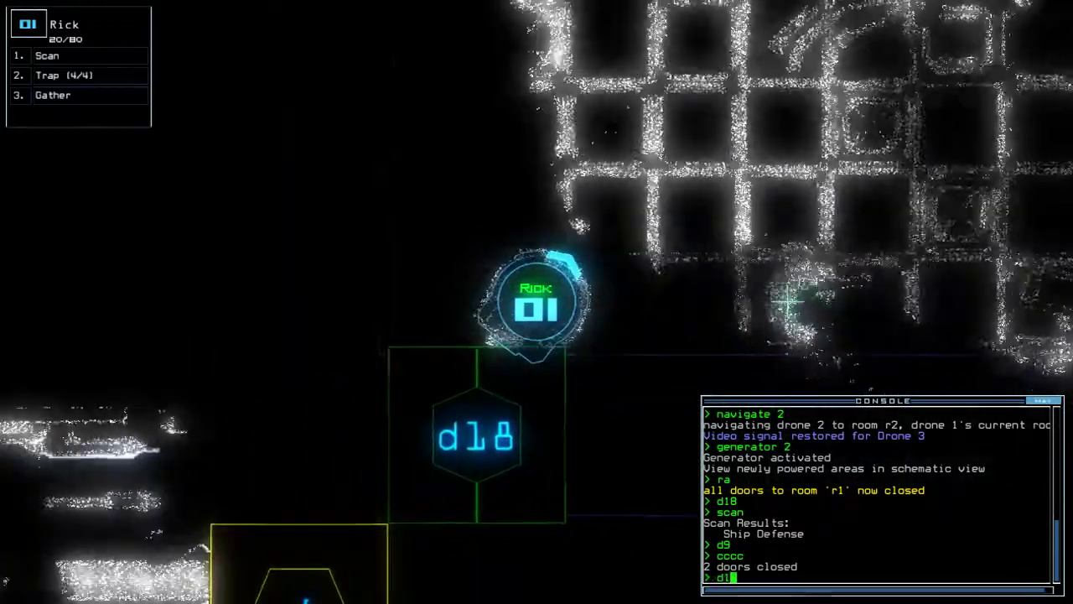
type("d18")
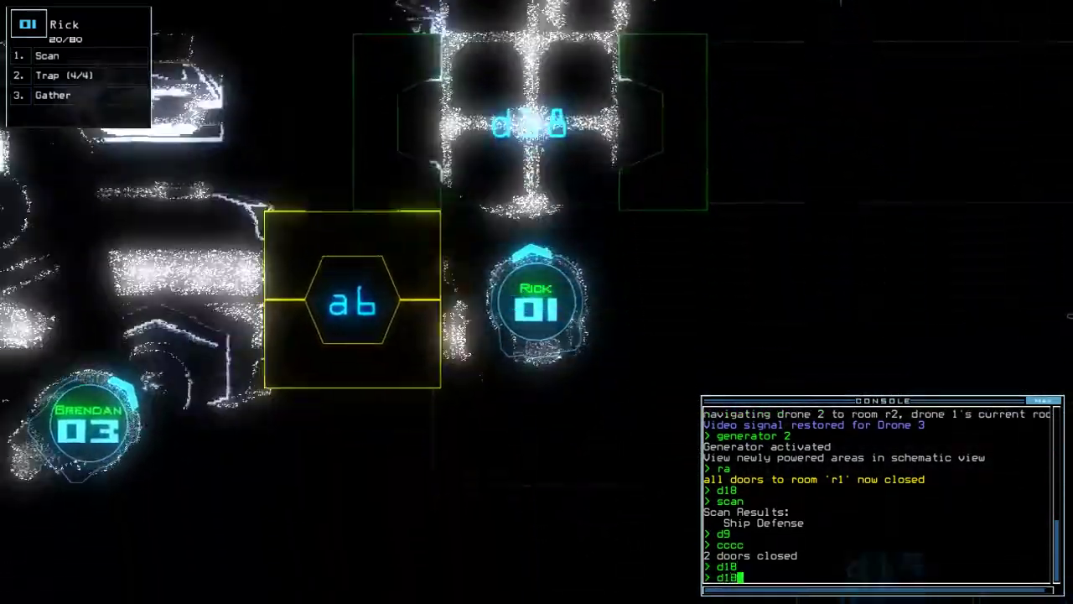
key("Return")
type("d")
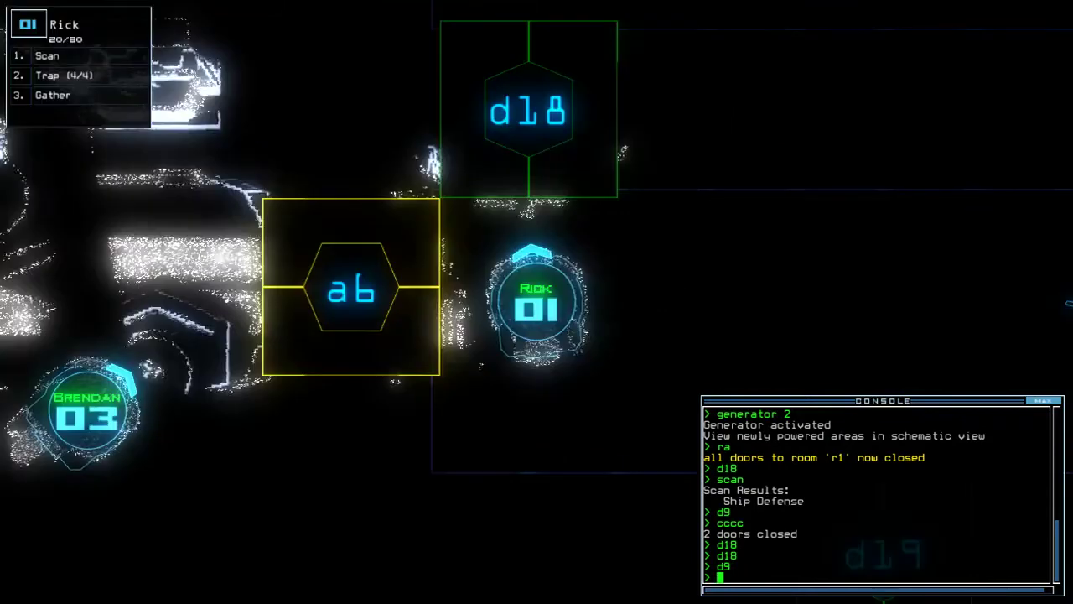
type("rr")
key("Return")
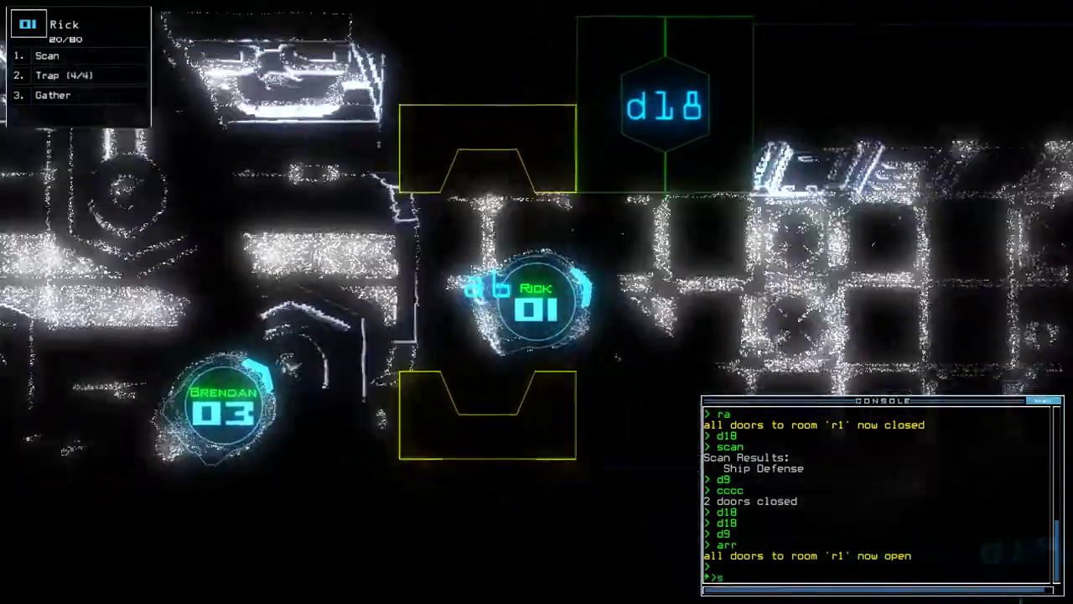
type("swap")
- Swap Rick's Trap for Brendan's Interface and close the doors to room r1
key("Return")
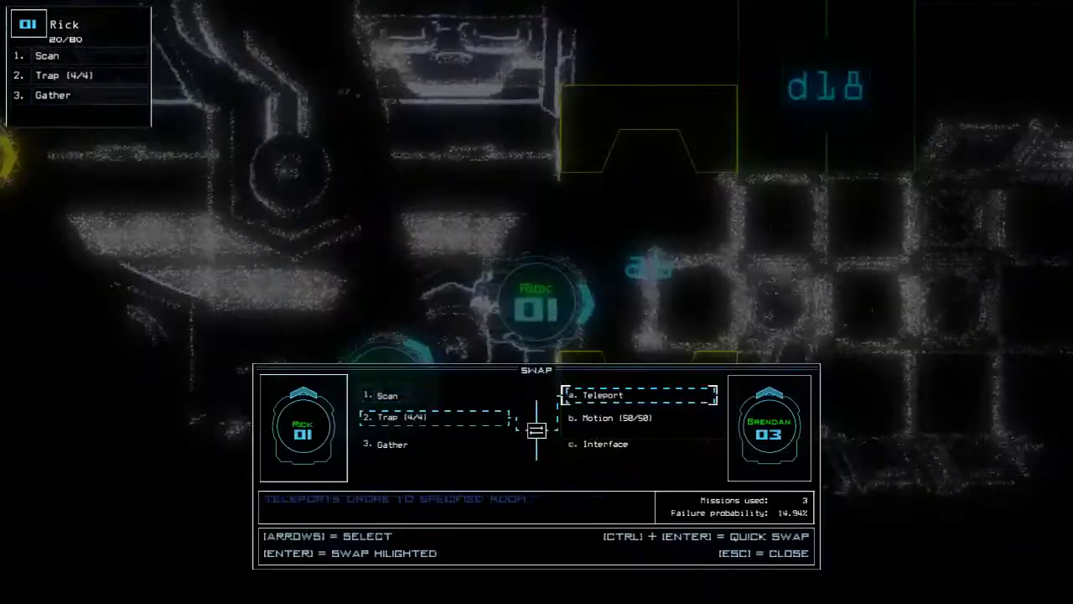
key("Return")
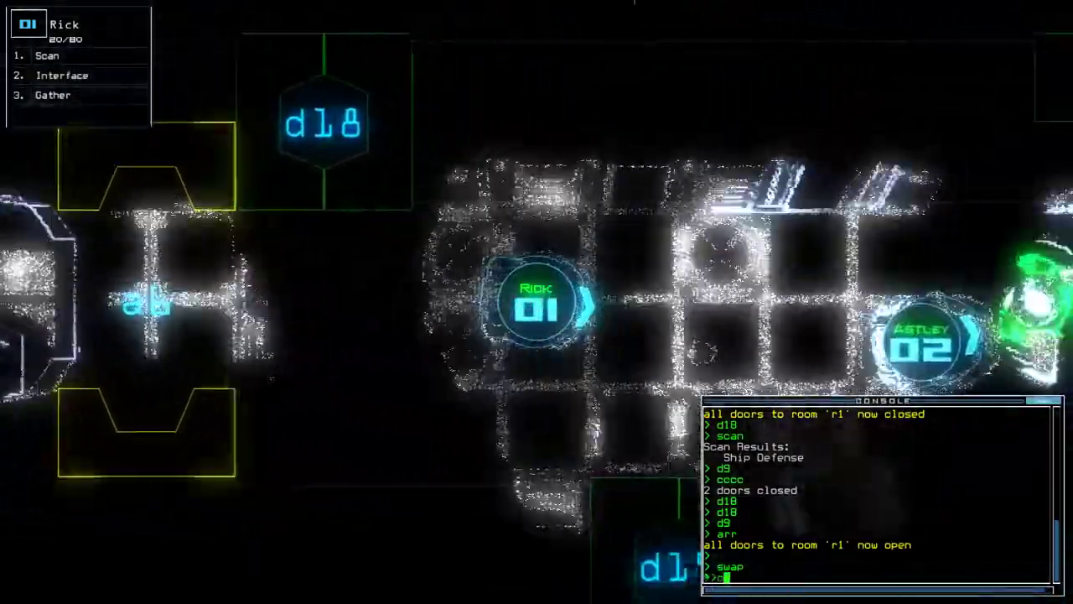
type("cccc")
key("Return")
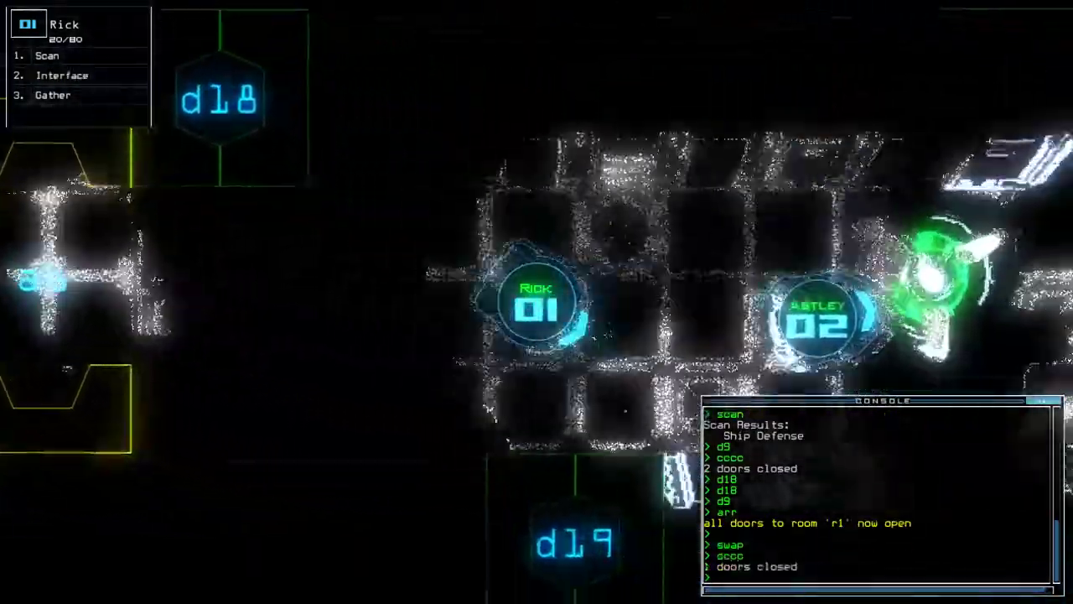
type("ra")
key("Return")
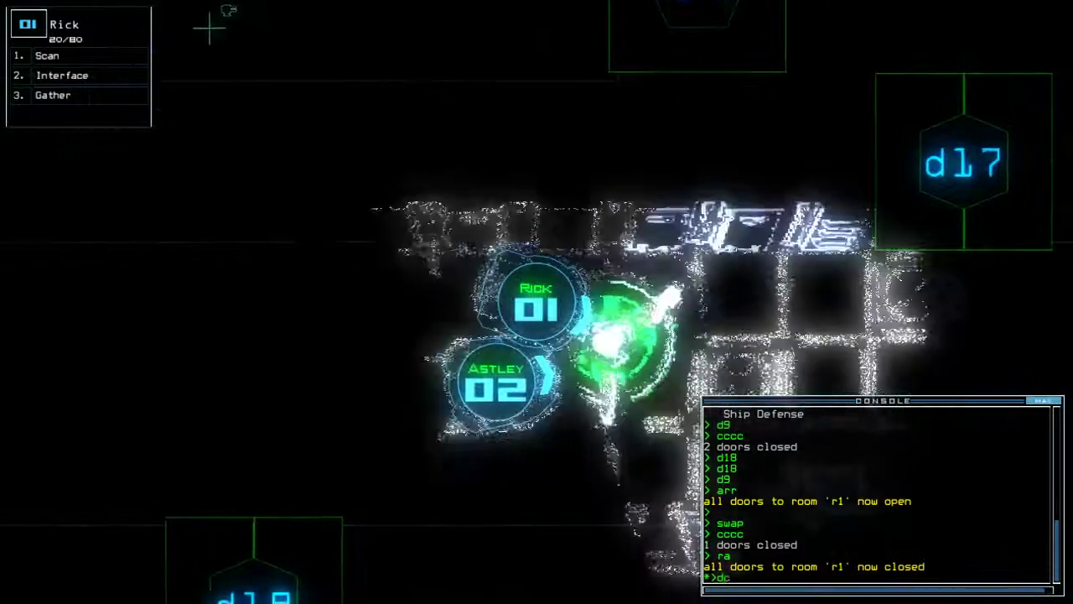
type("t")
- Activate ship defenses, check status, then open door d16 and reseal nearby doors
key("Return")
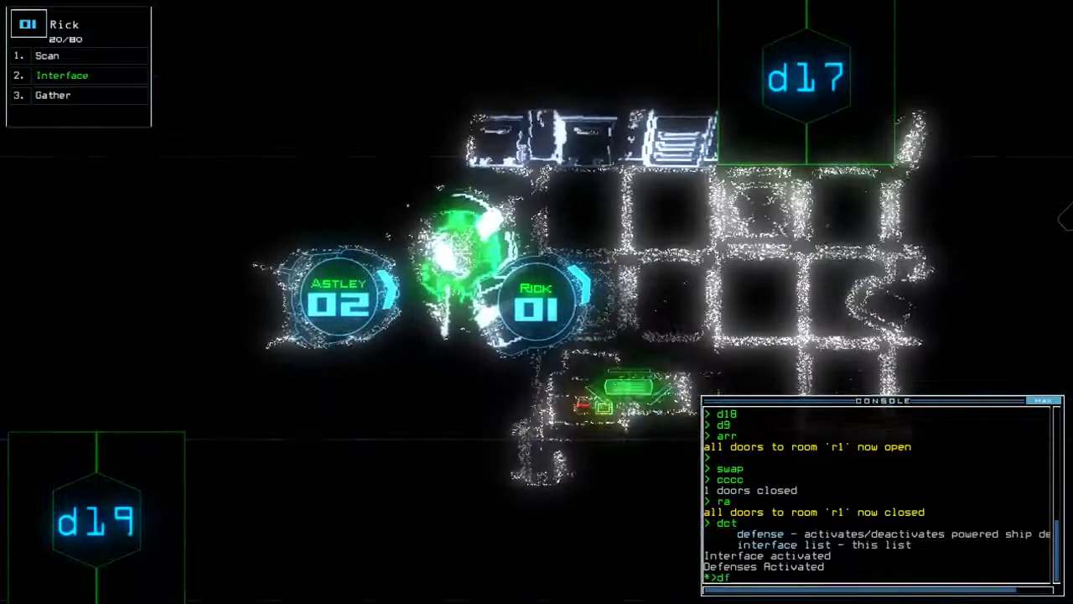
key("Return")
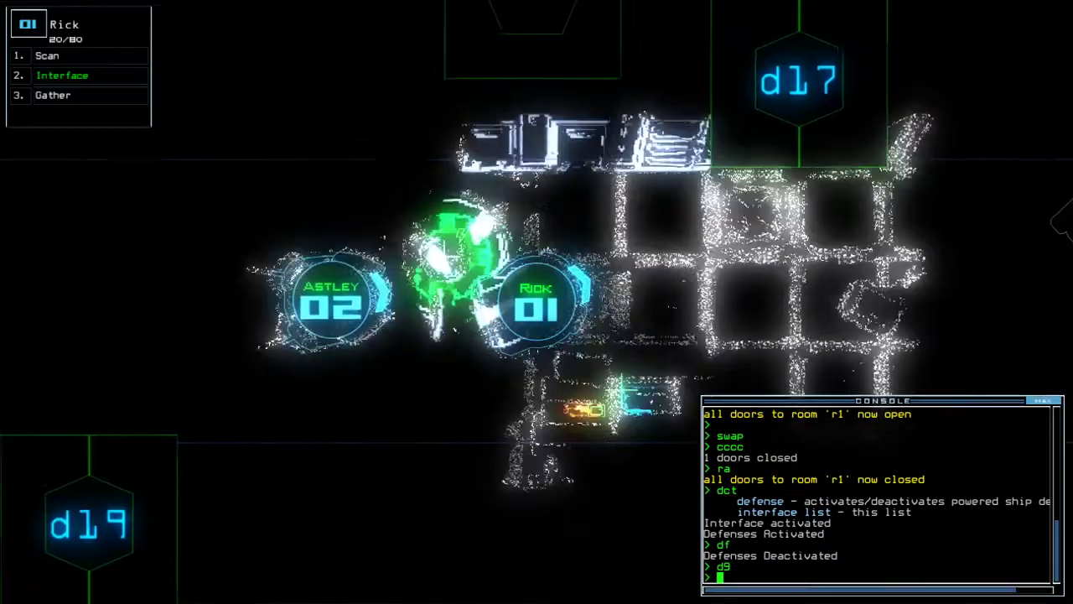
type("status")
key("Return")
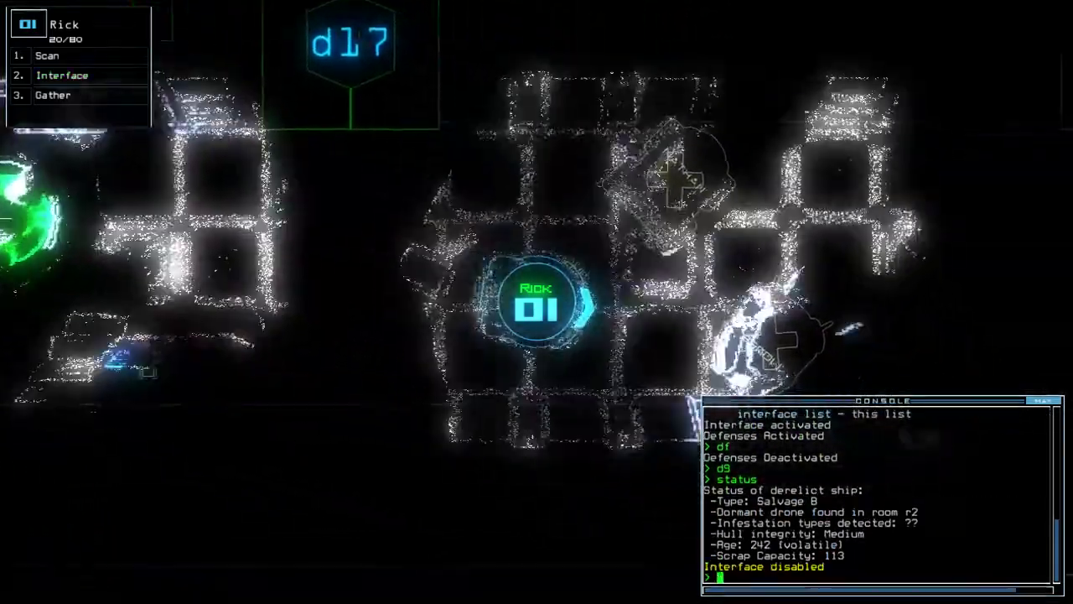
type("d1")
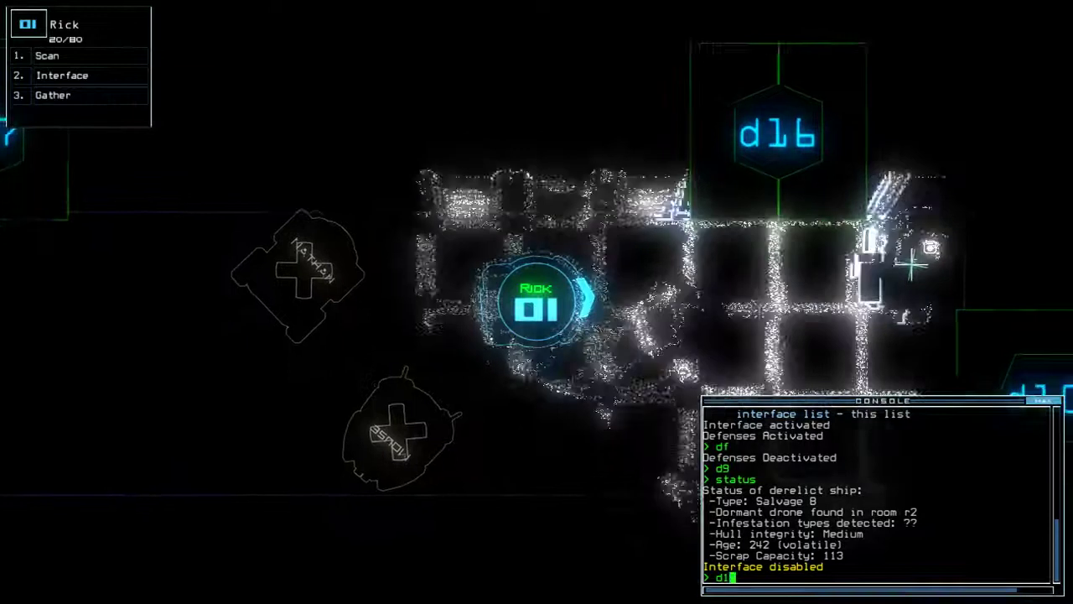
type("6")
key("Return")
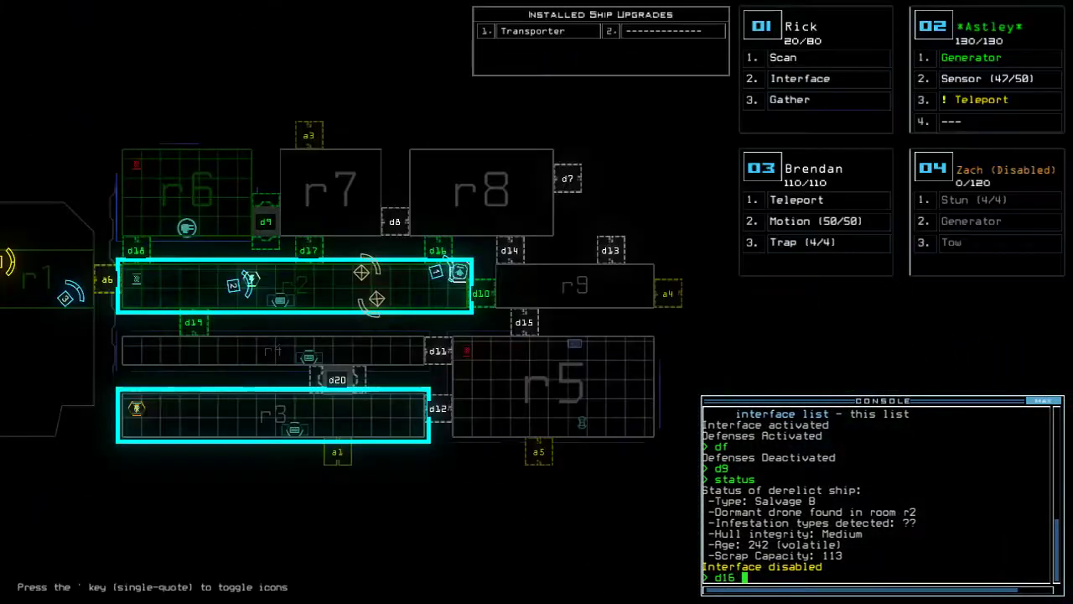
key("Return")
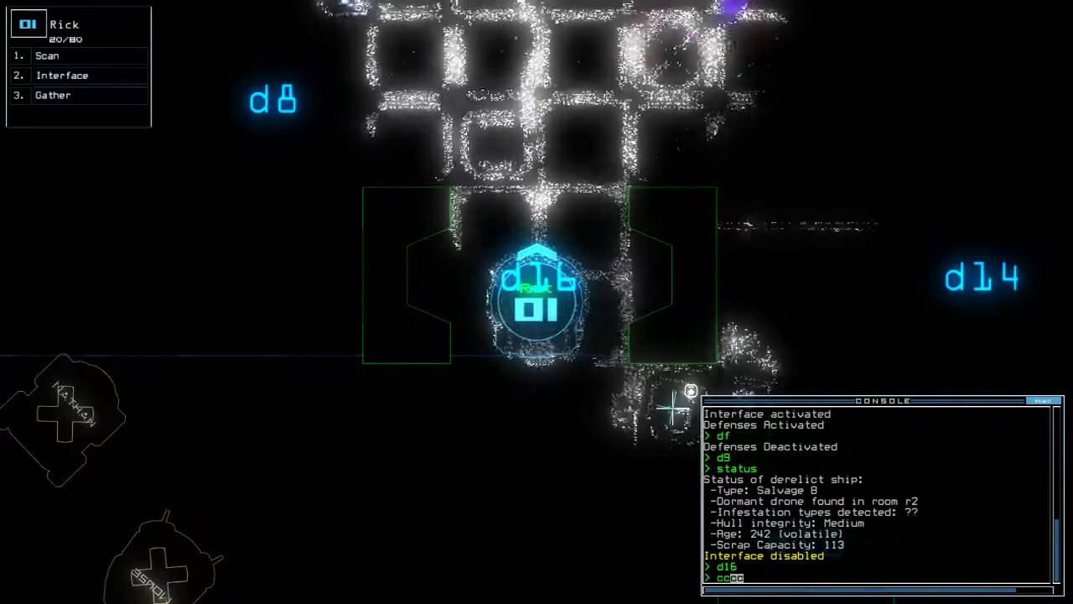
key("Return")
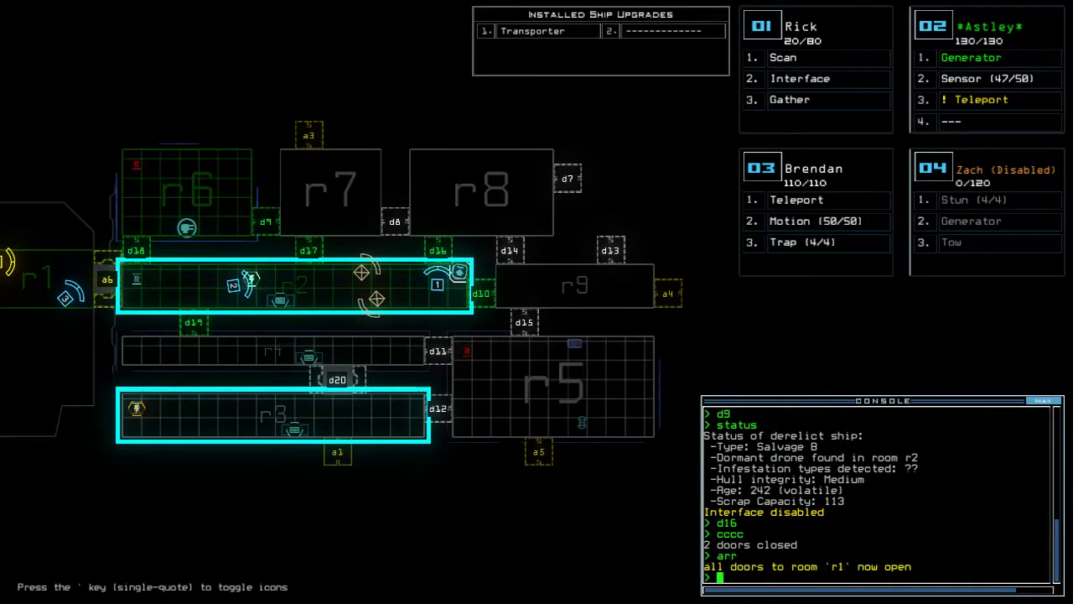
- Give drone 3 the tow module from drone 4 in exchange for its trap
key("3")
key("Return")
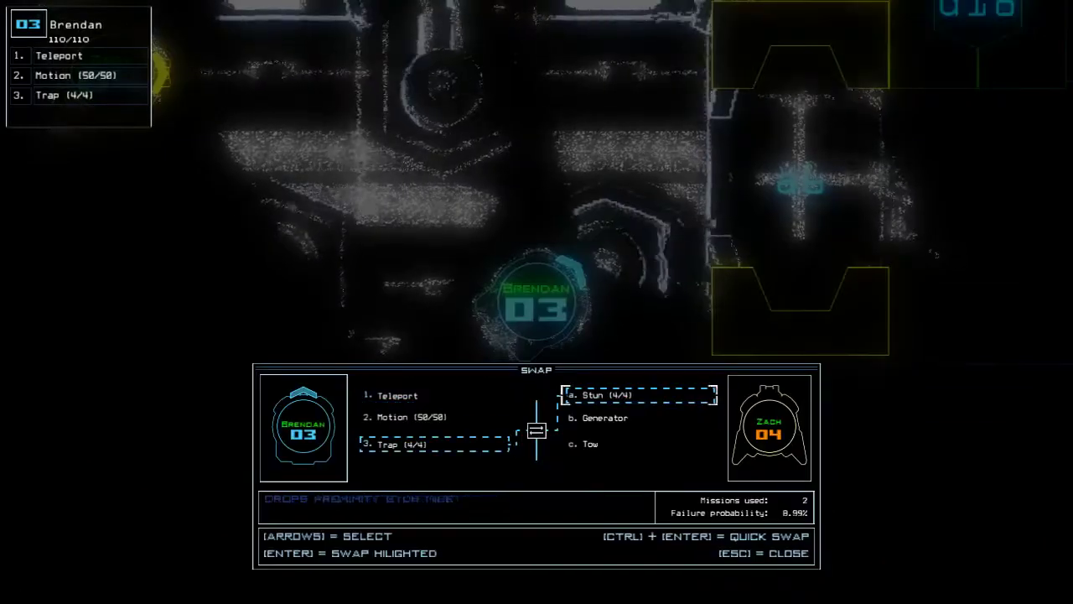
key("Escape")
type("take 3 r2")
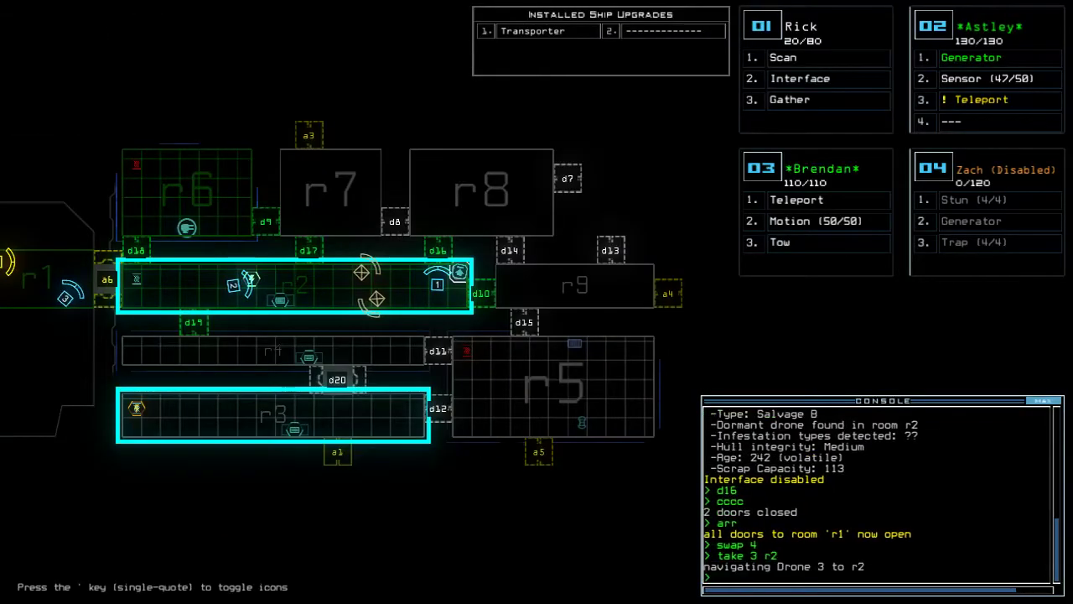
- Use the derelict's defenses through drone 1 to kill the enemy in room r6
key("1")
type("3 r2")
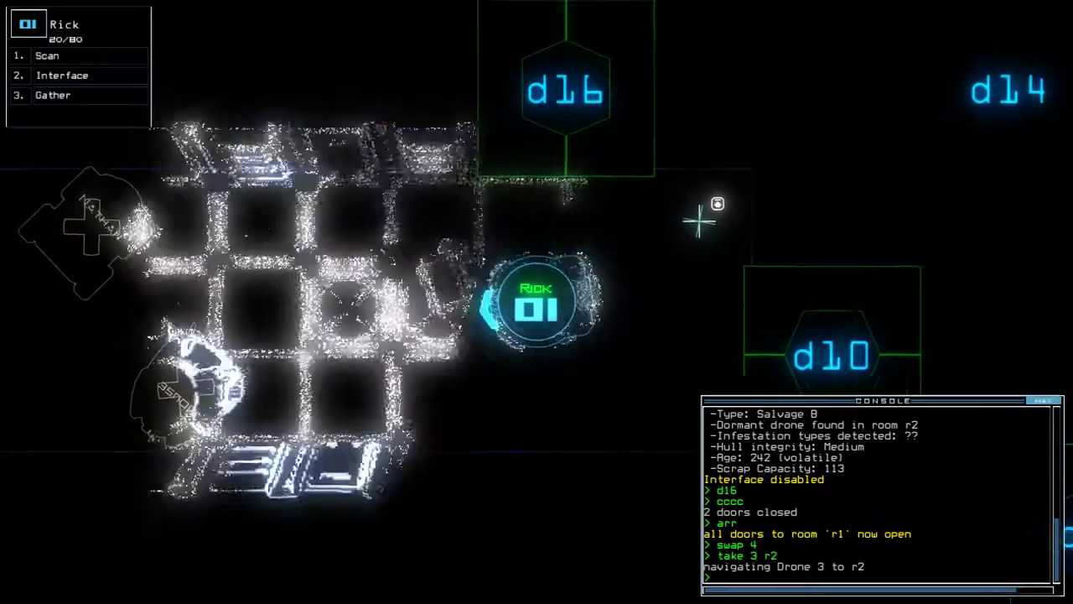
key("Left")
key("Left")
key("Left")
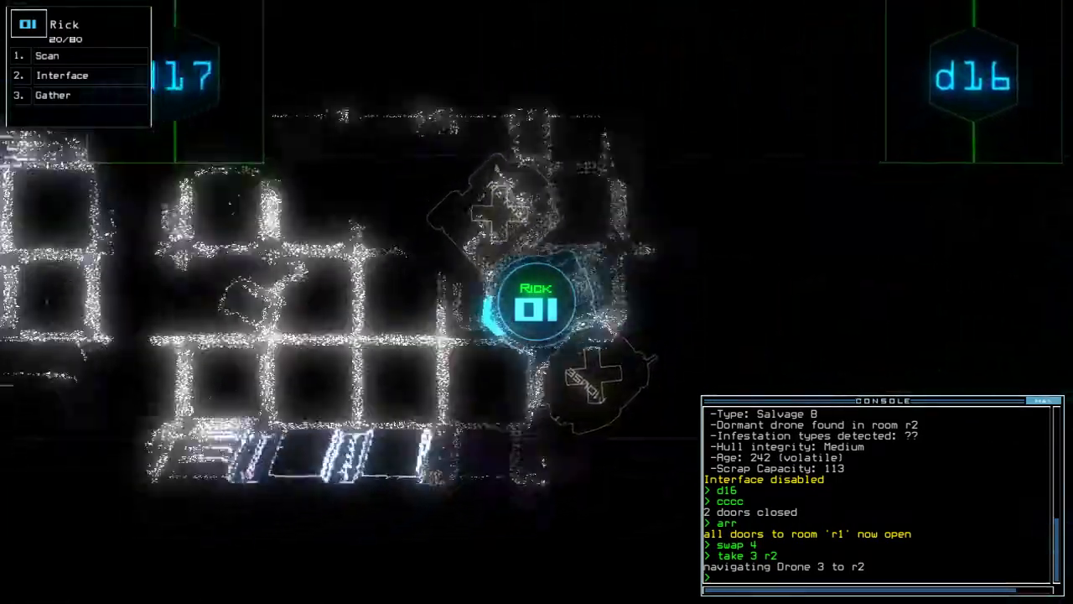
type("t")
key("Return")
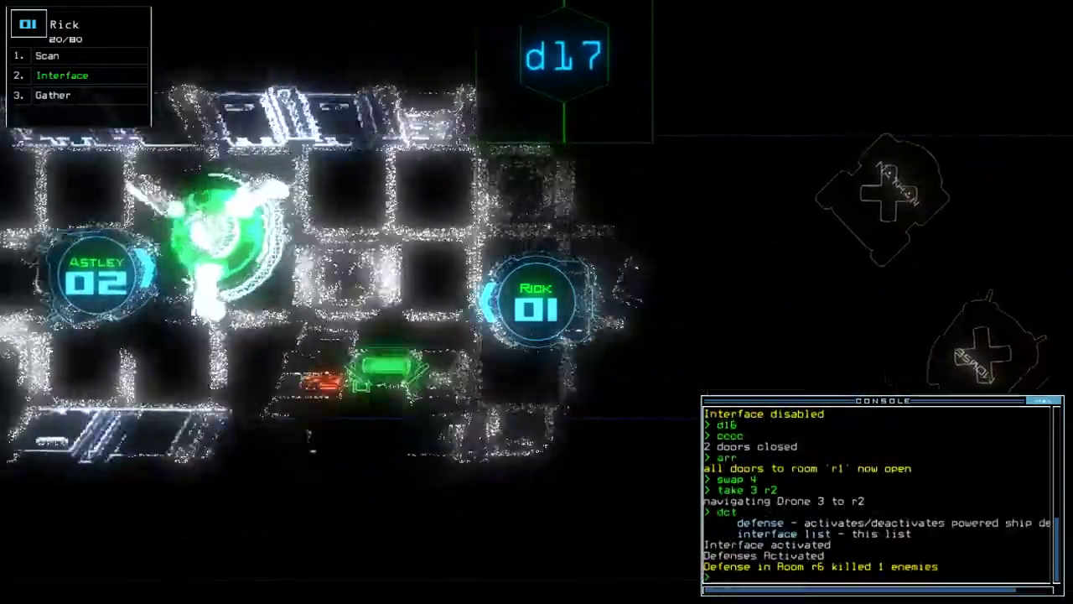
type("df")
key("Return")
type("d17")
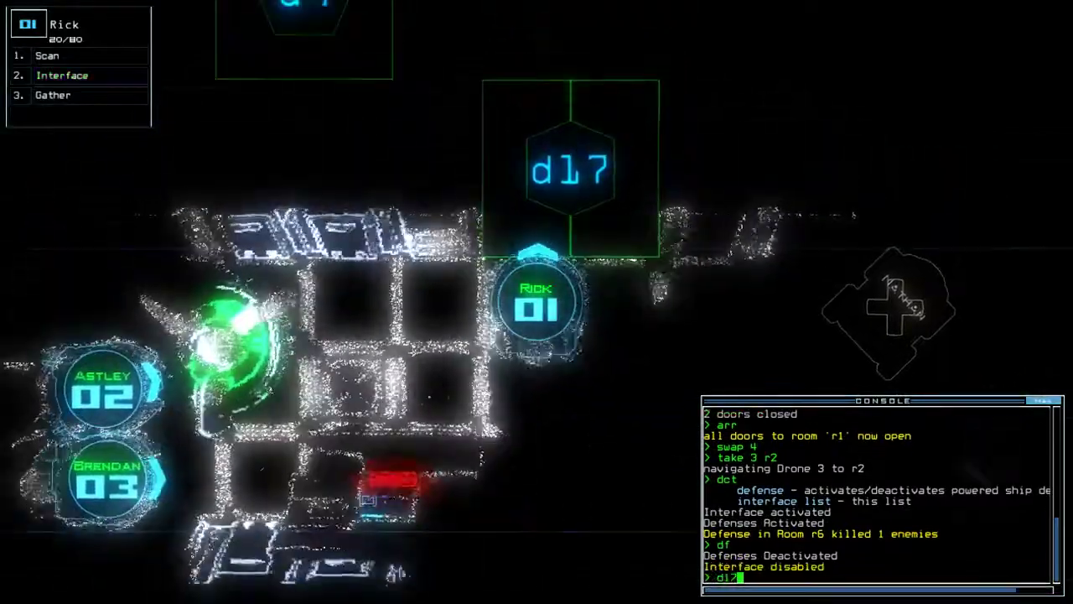
- Open door d17, scan for salvage, and gather the nearby scrap
key("Return")
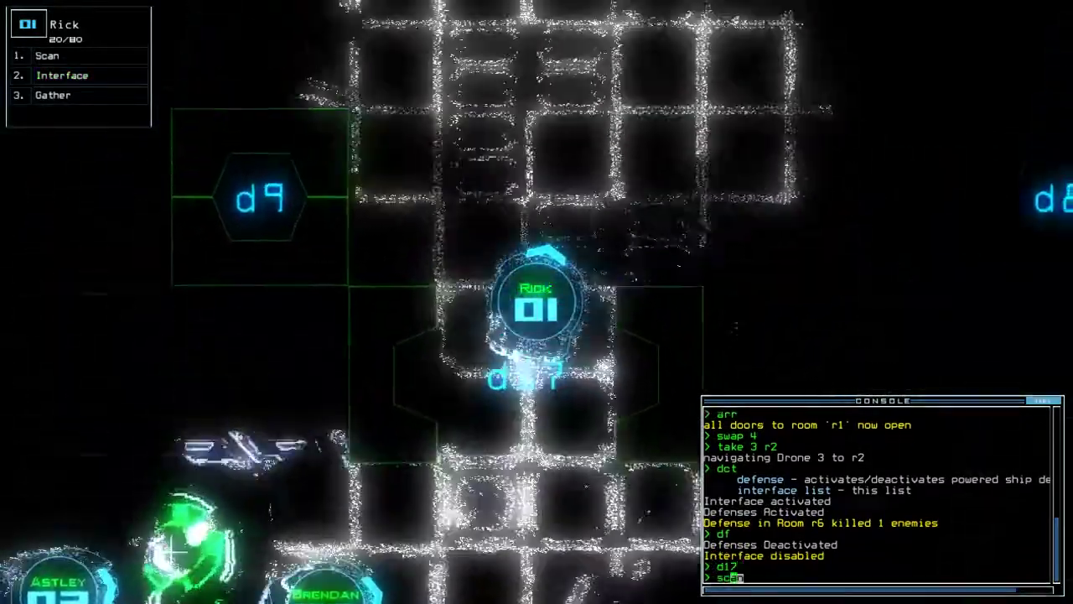
type("scan")
key("Return")
key("Tab")
key("Tab")
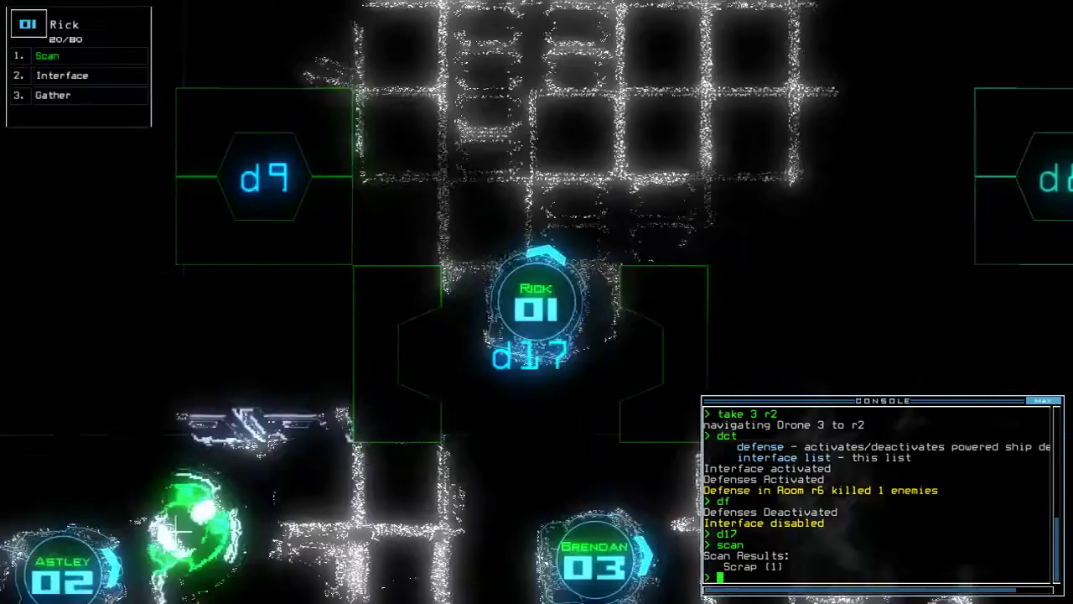
key("Up")
type("g")
key("Return")
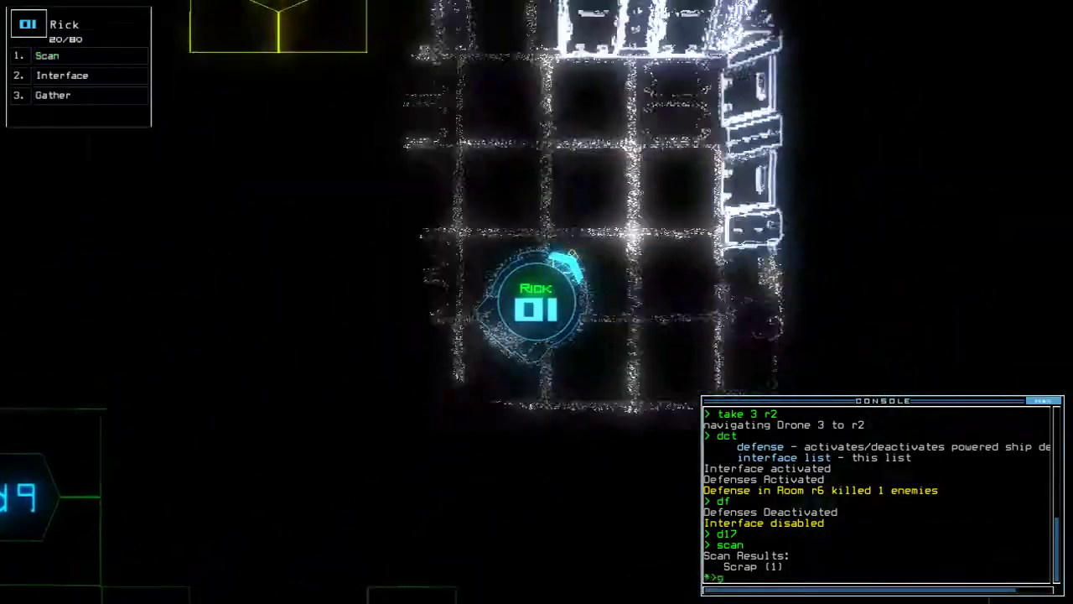
key("Tab")
key("Tab")
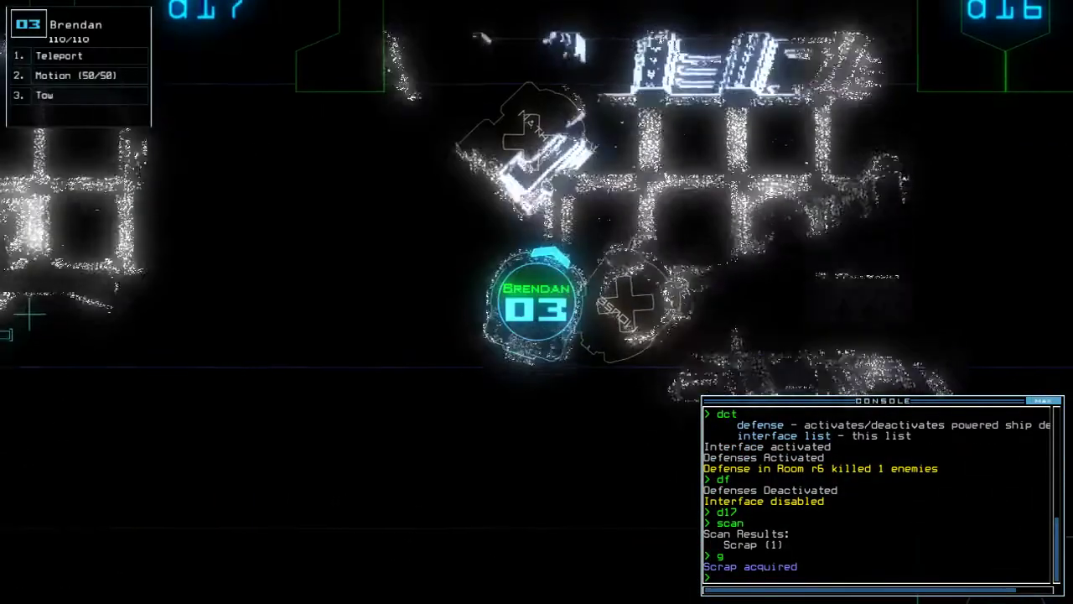
type("tow")
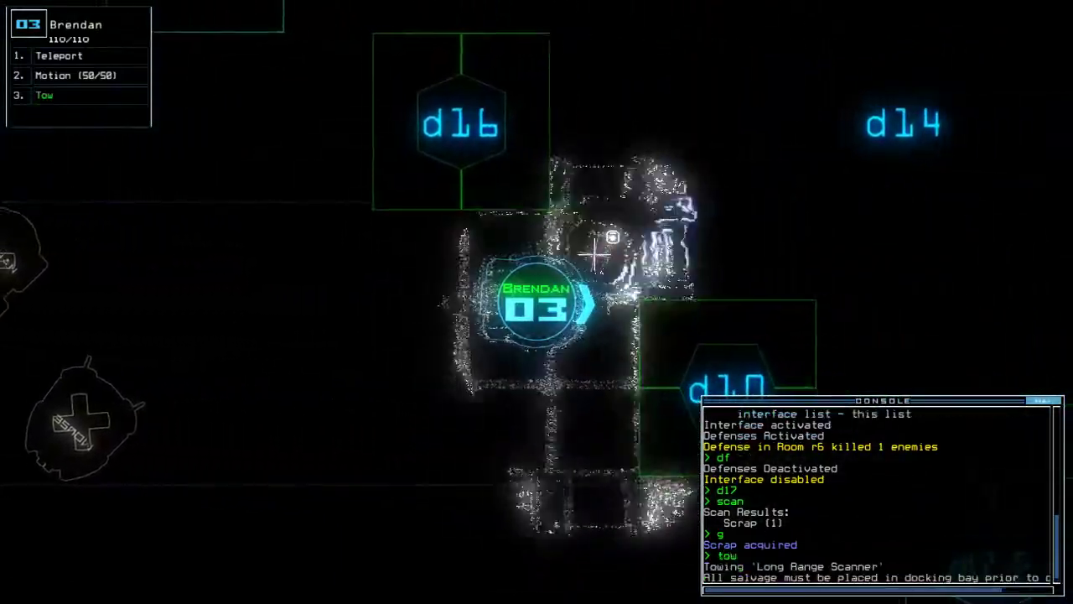
type("back")
- Send drone 3 back to room r1 and open door d17
key("Return")
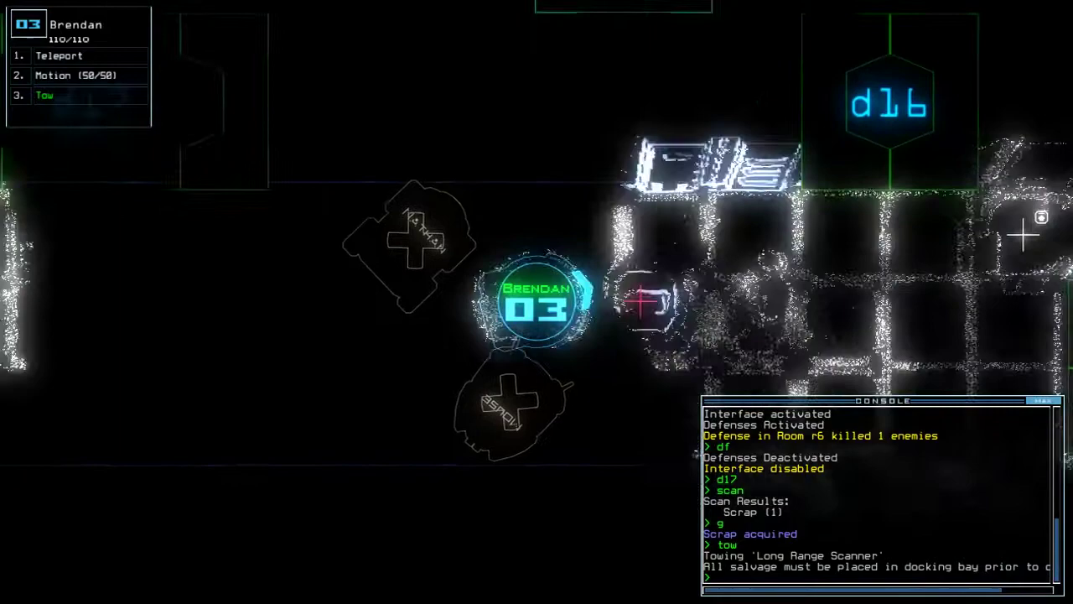
key("Tab")
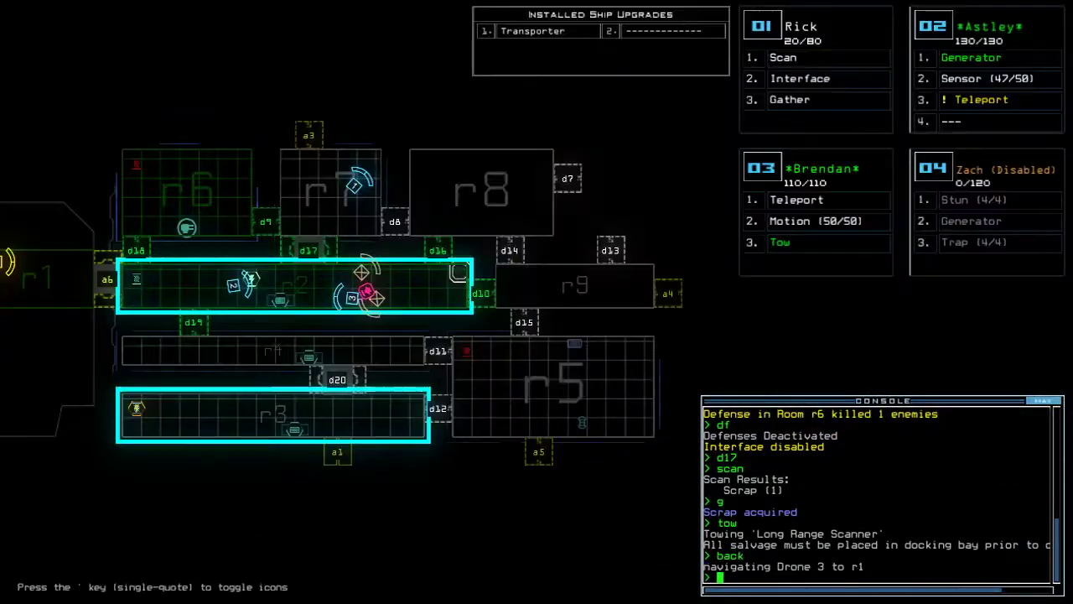
key("Tab")
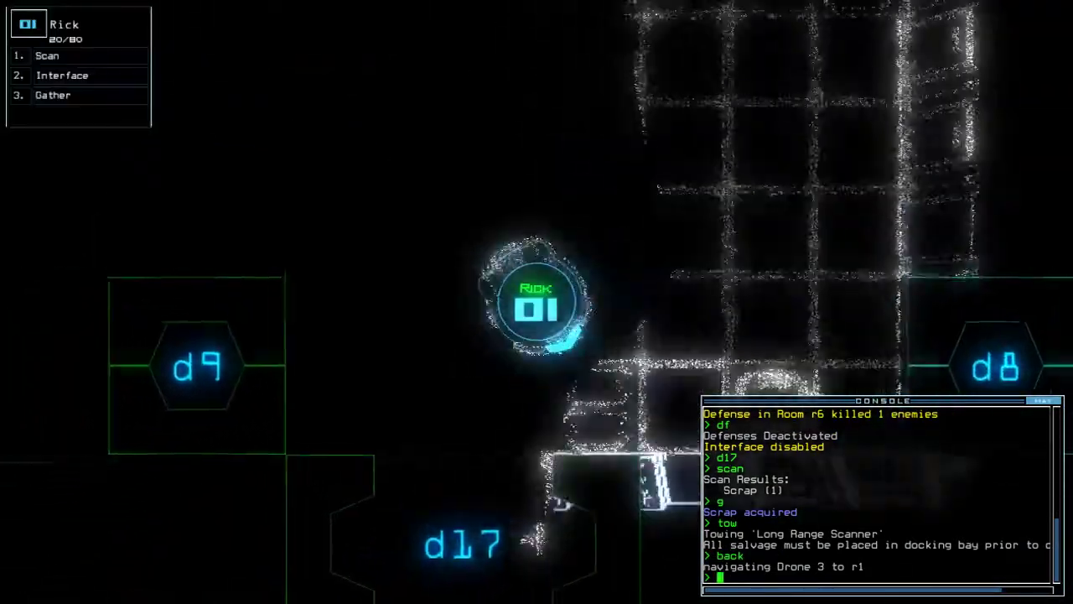
type("d17")
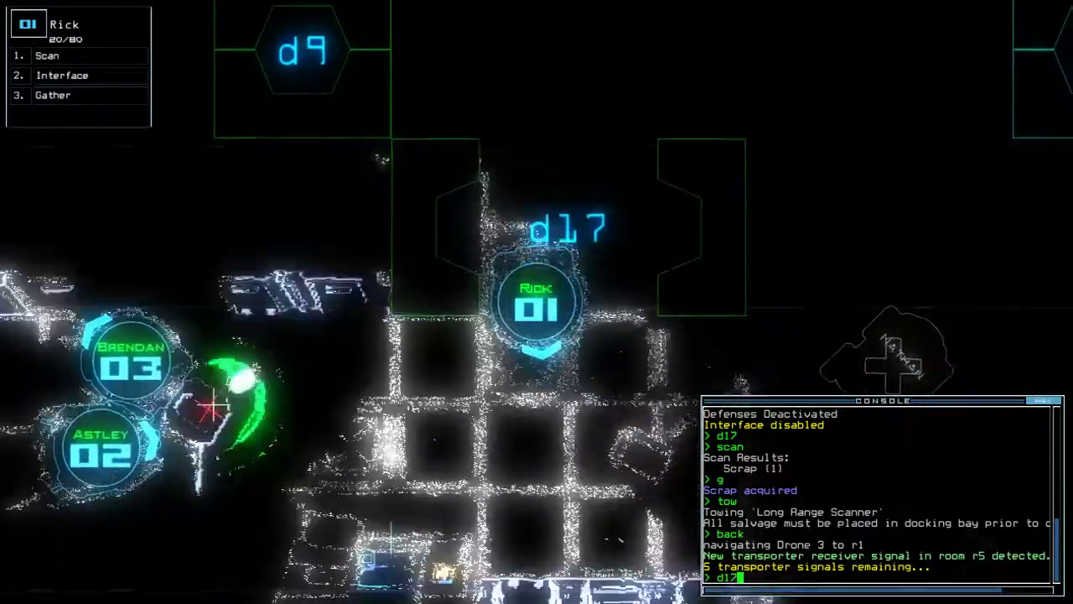
key("Return")
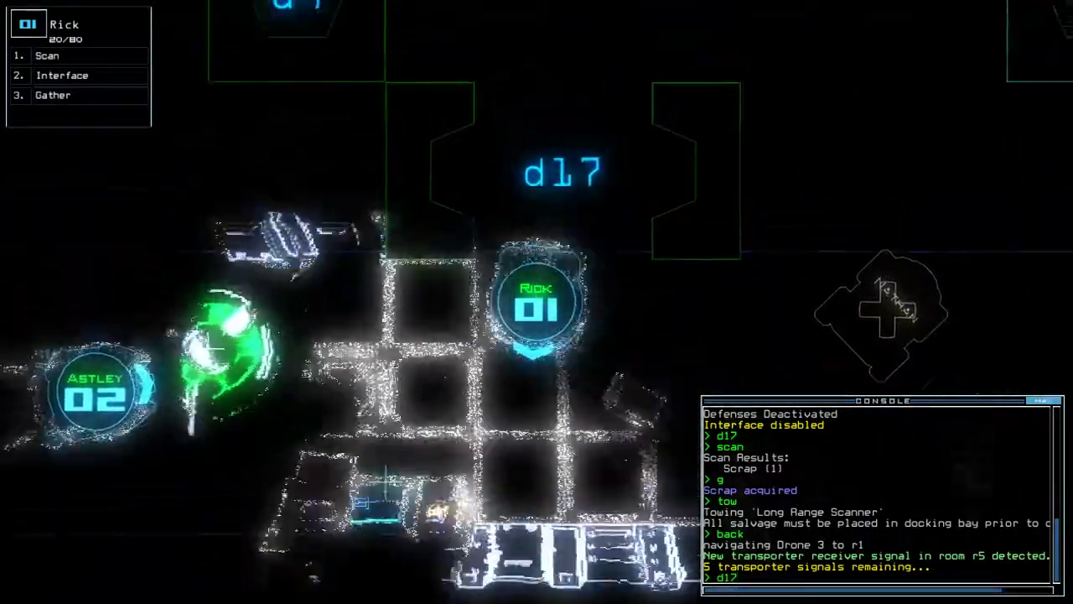
- Turn the generator back on with drone 2 and close the door near drone 1
key("2")
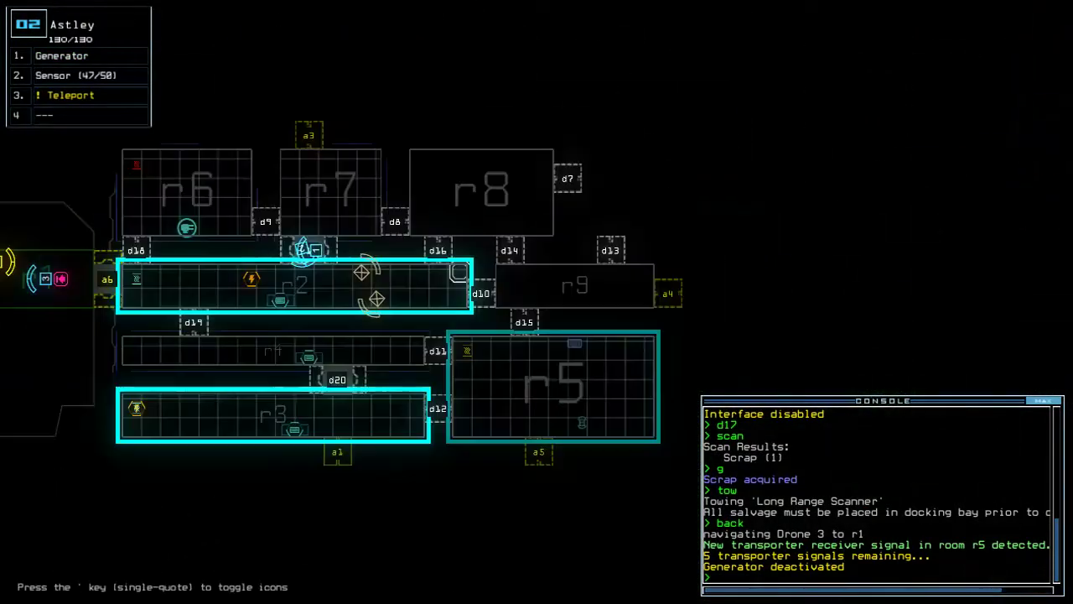
key("Escape")
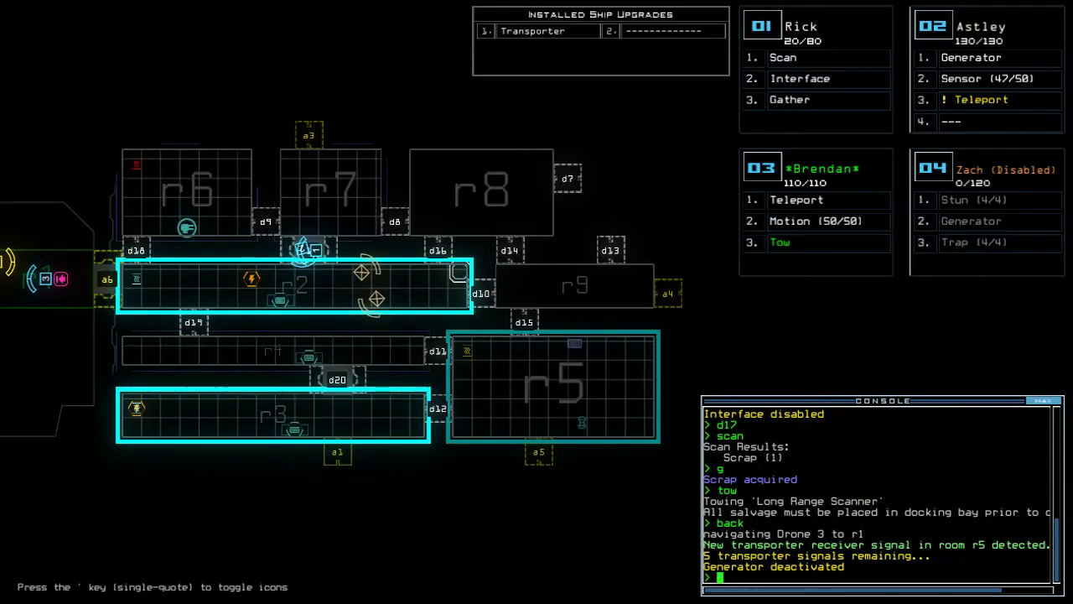
key("2")
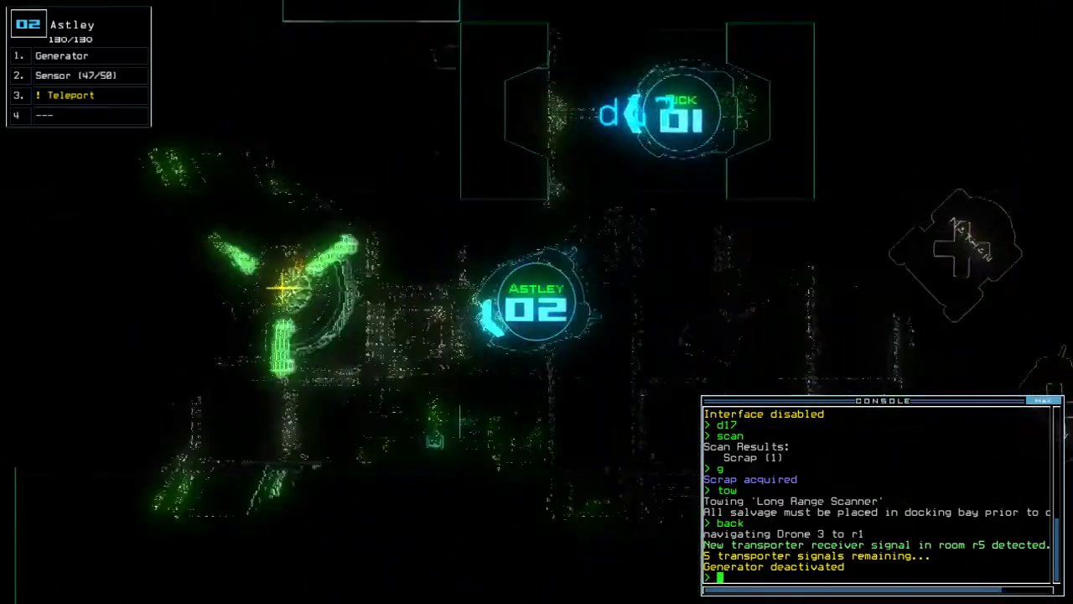
type("g")
key("Return")
key("1")
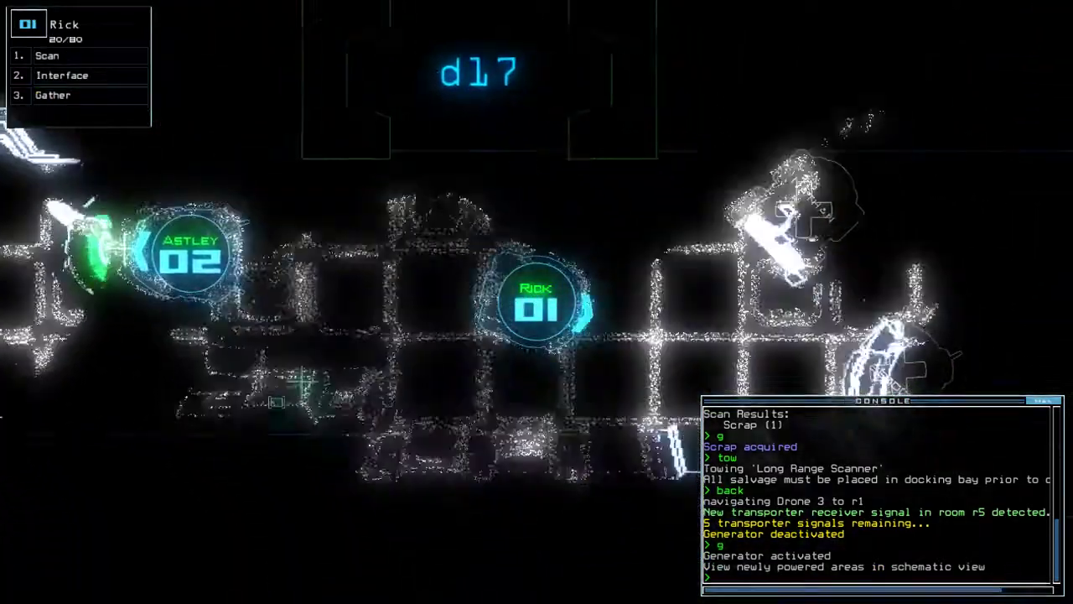
type("cccc")
key("Return")
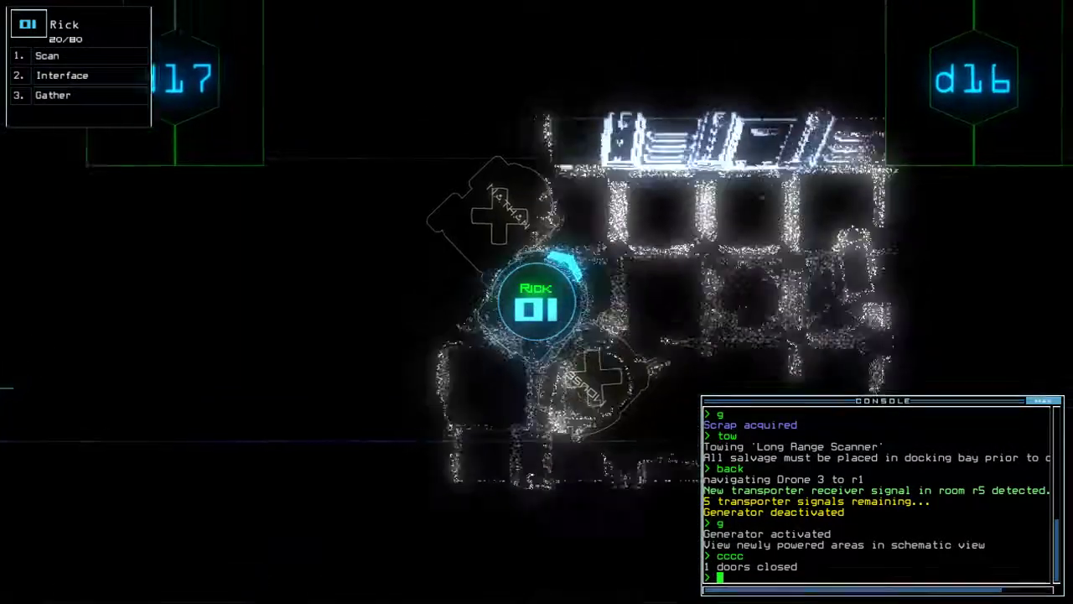
scroll(536, 302, "down", 4)
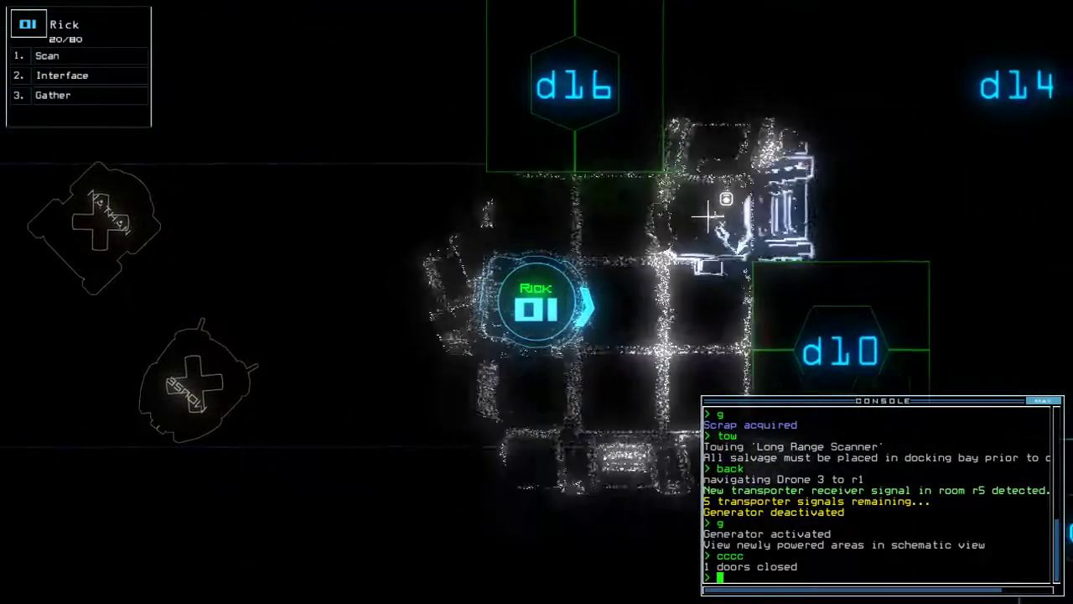
- Open door d10 with drone 1, scan the room, and gather its scrap
key("space")
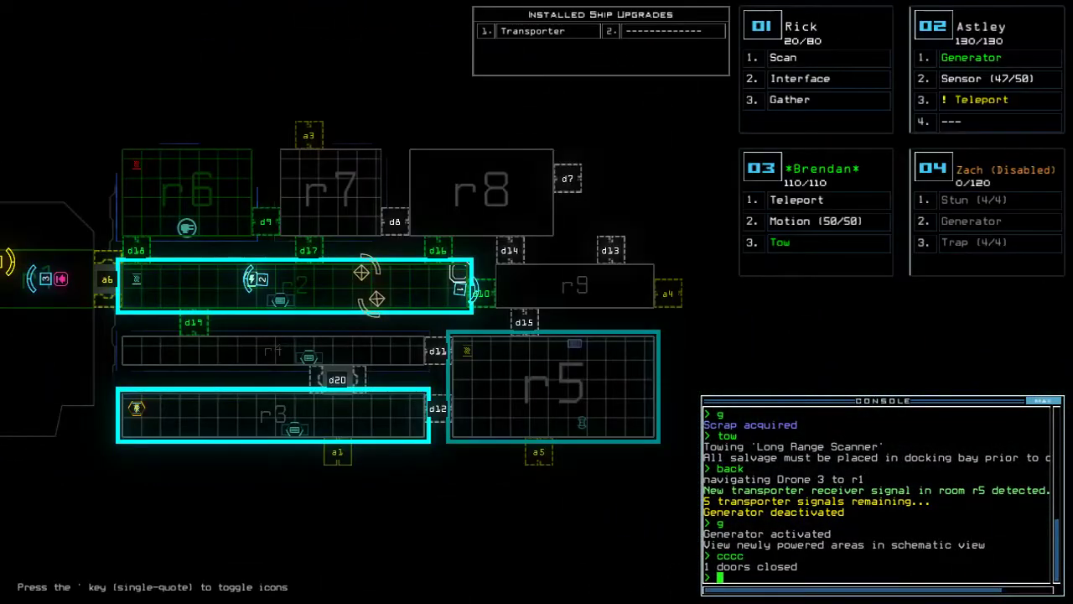
key("space")
type("d10")
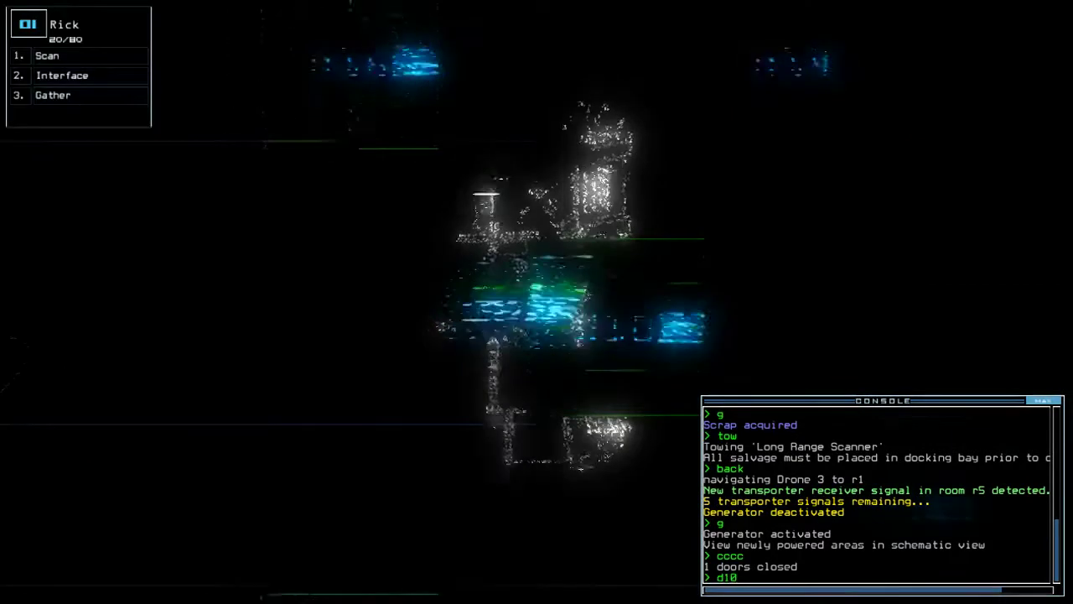
key("Return")
type("scan")
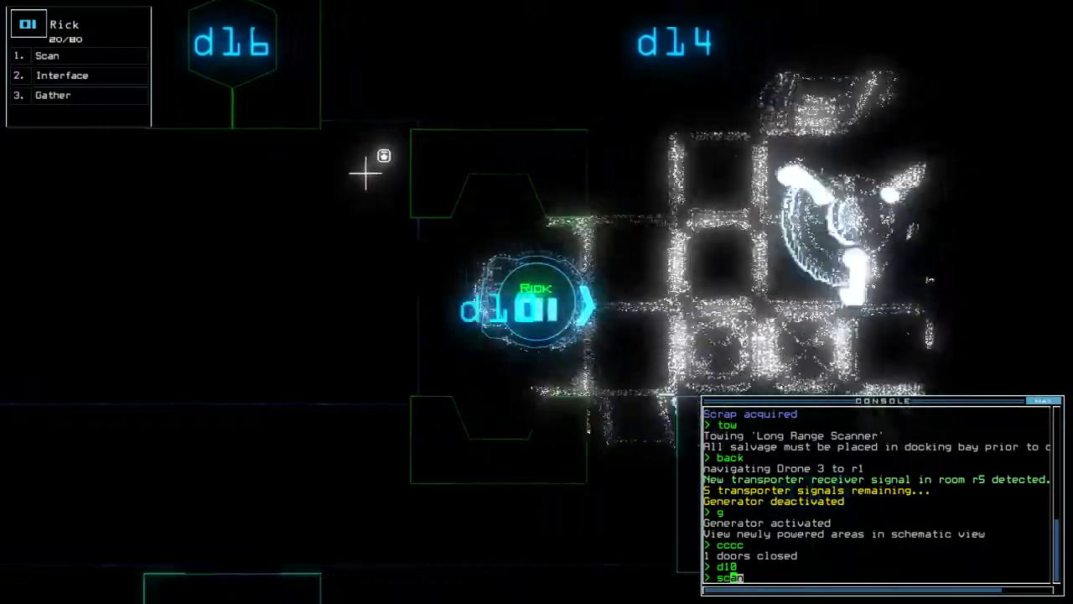
key("Return")
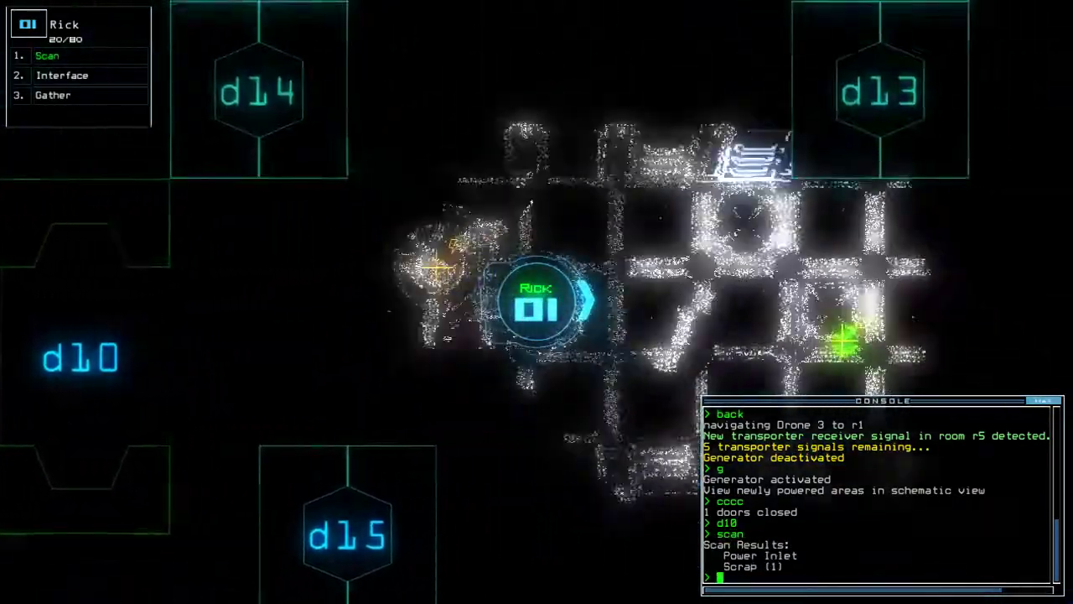
type("g")
key("Return")
key("space")
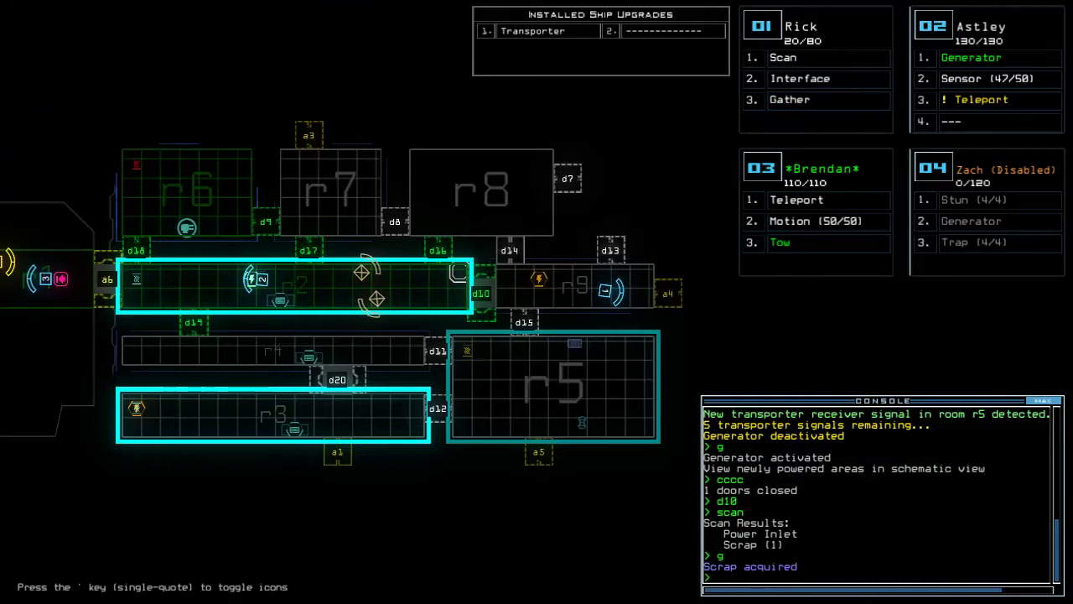
- Move Astley toward door d10, stop drone 3's towing, and reactivate the generator
key("2")
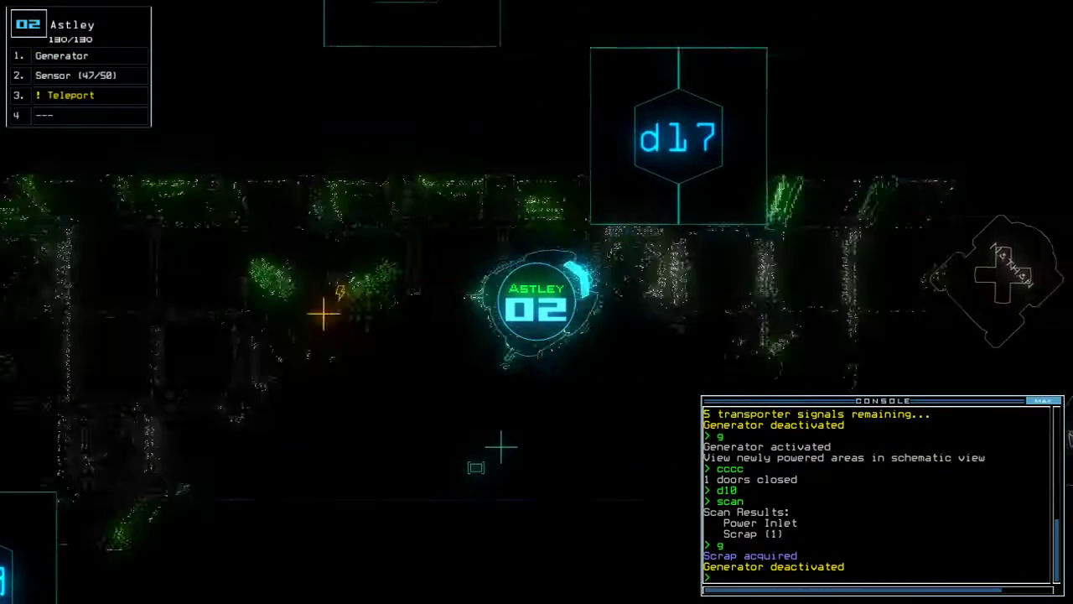
key("Left")
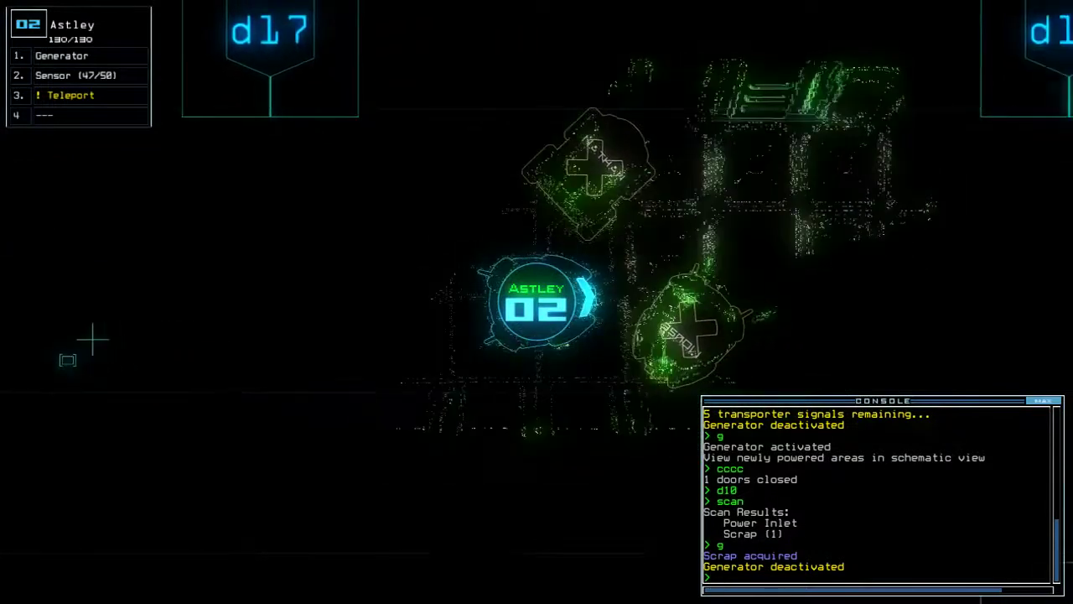
key("Right")
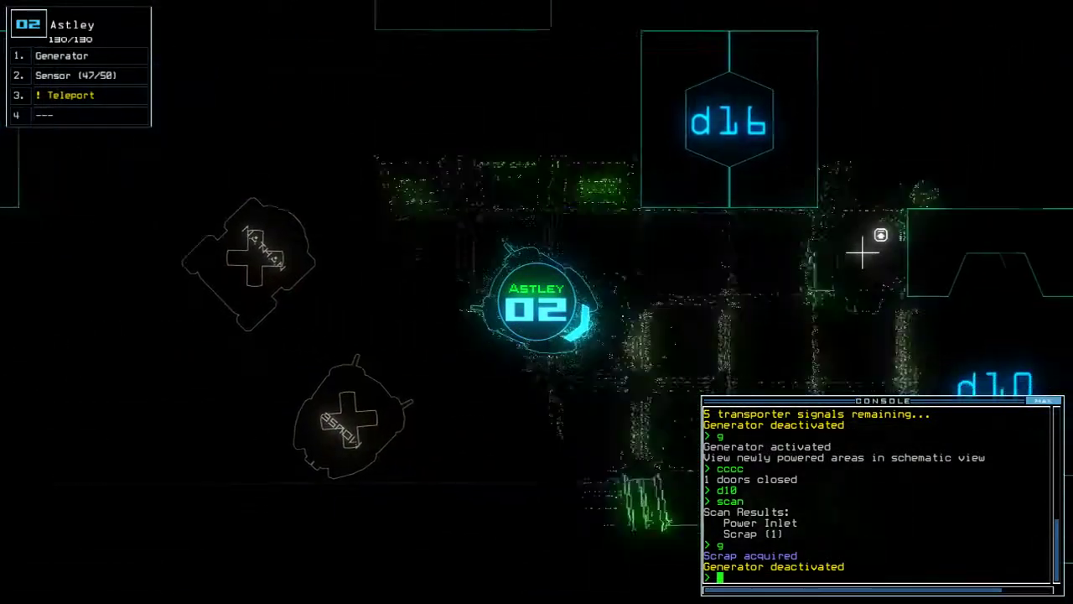
key("Right")
type("tow 3")
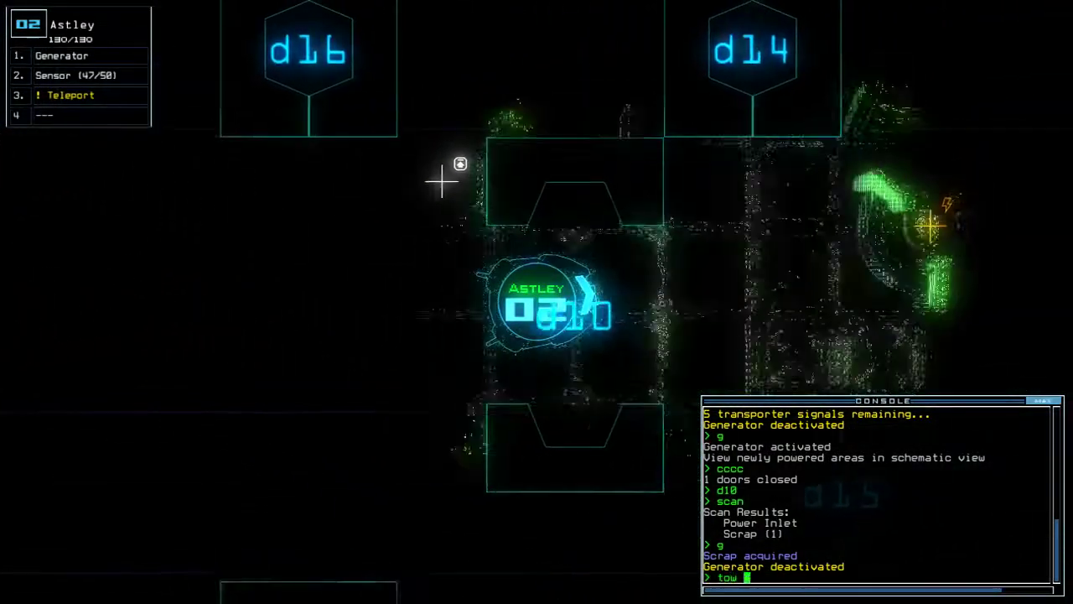
key("Return")
type("g")
key("Return")
key("space")
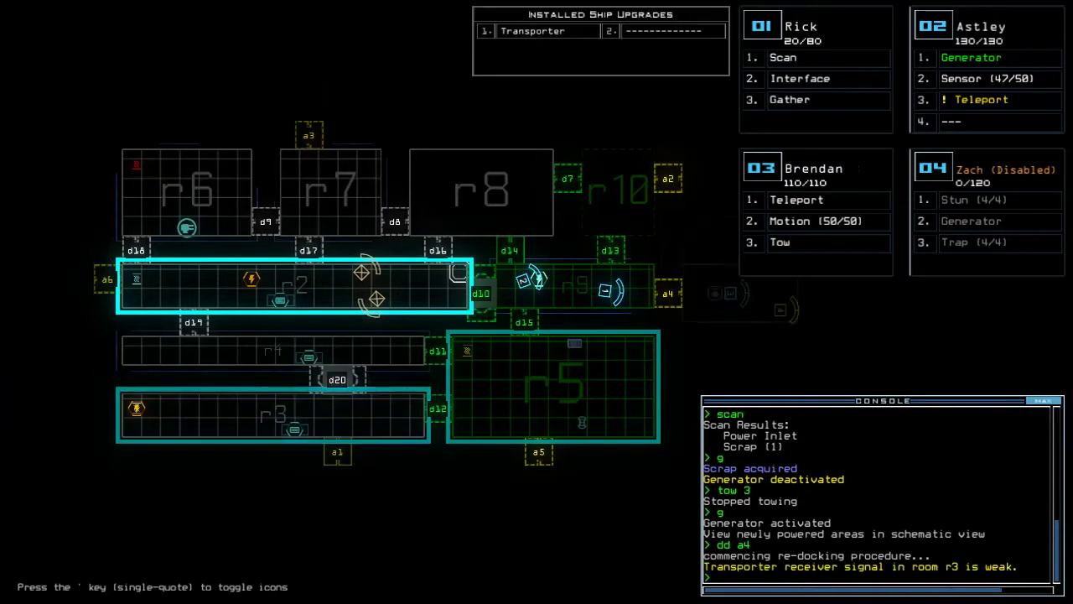
- Open room r1's doors and start re-docking at airlock a2
key("space")
type("a r1")
key("Return")
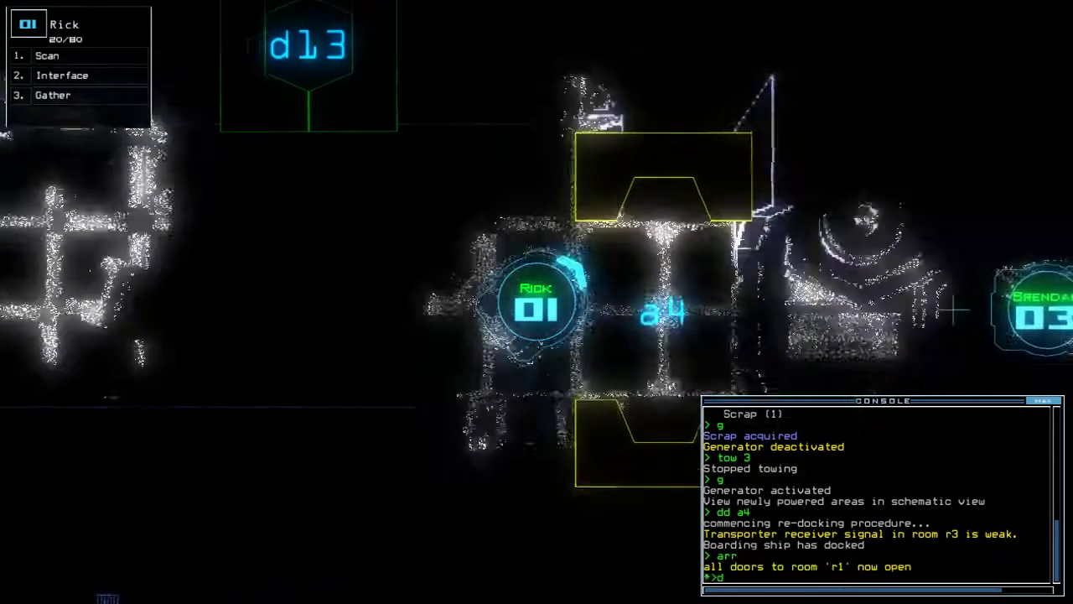
type("dd a2")
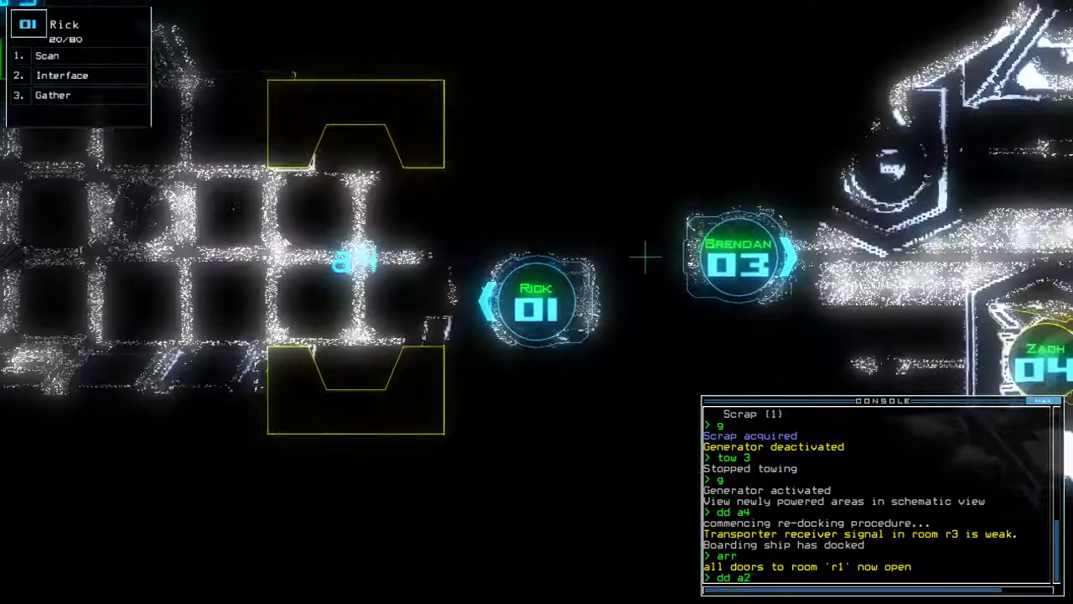
key("Return")
key("space")
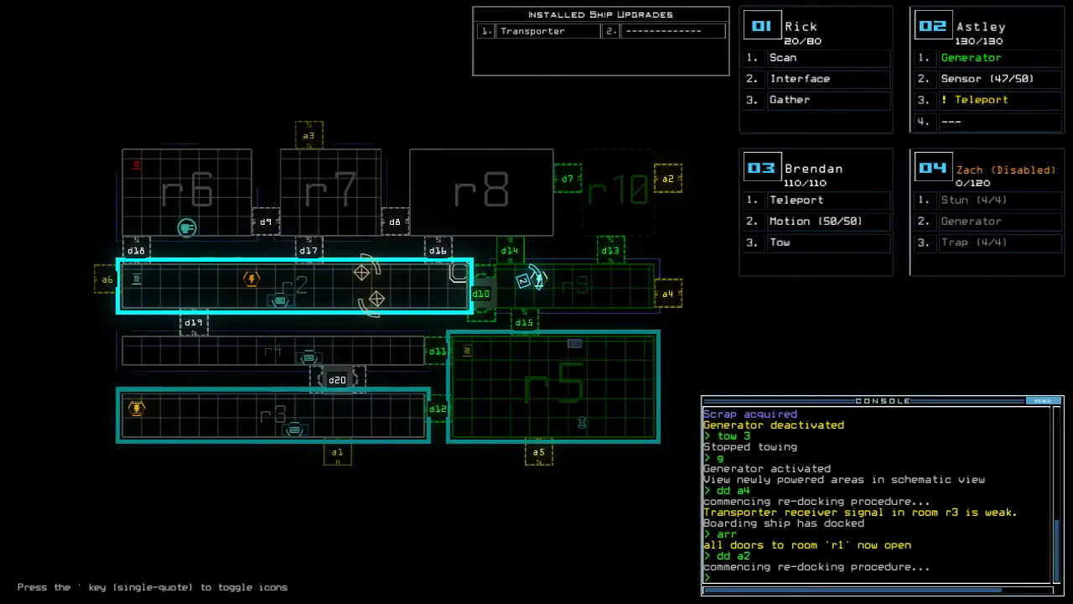
- Cycle room r1's doors open and shut from Rick's feed
key("space")
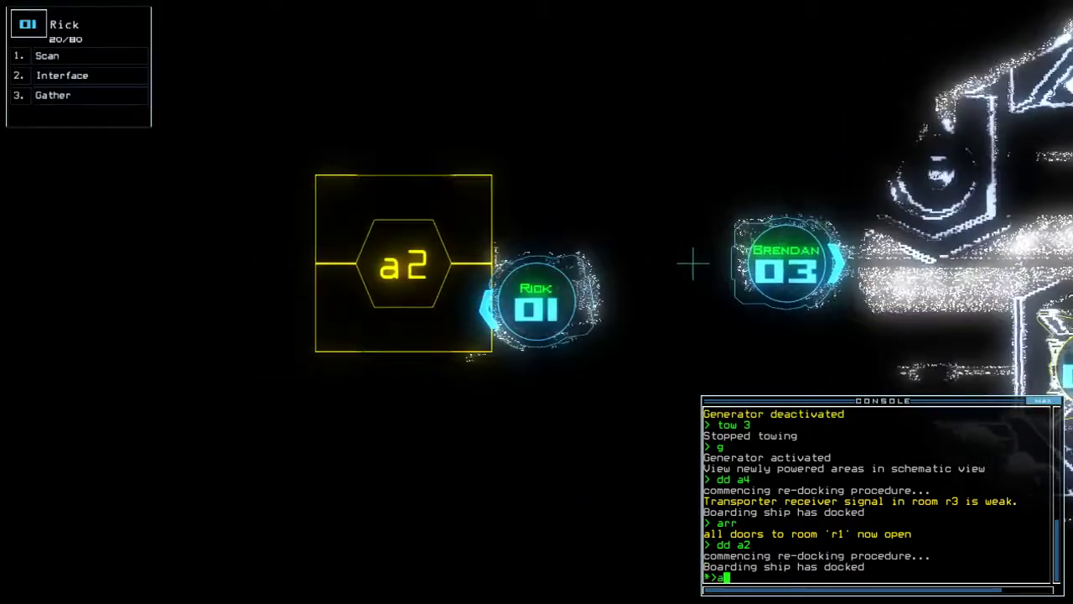
type("arr")
key("Return")
type("ra")
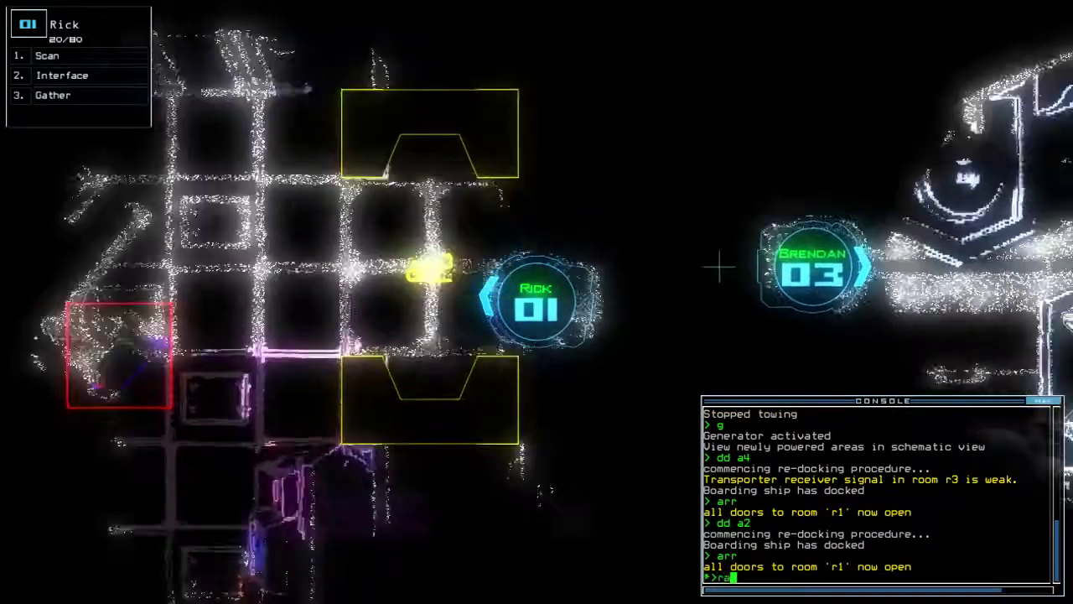
key("Return")
key("space")
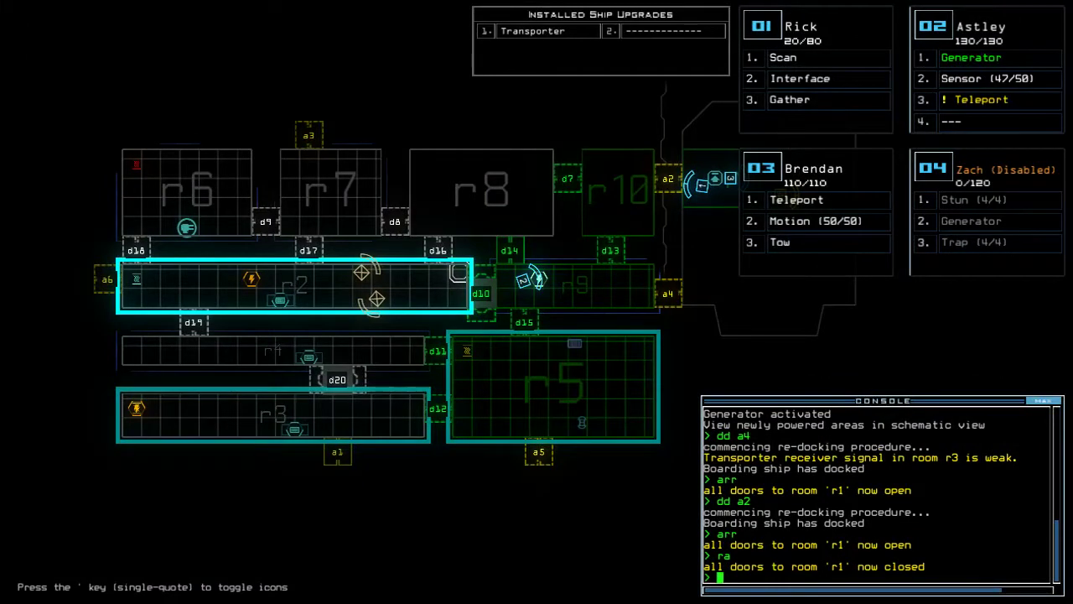
- Activate the generator with Astley and close a door behind the drones
key("space")
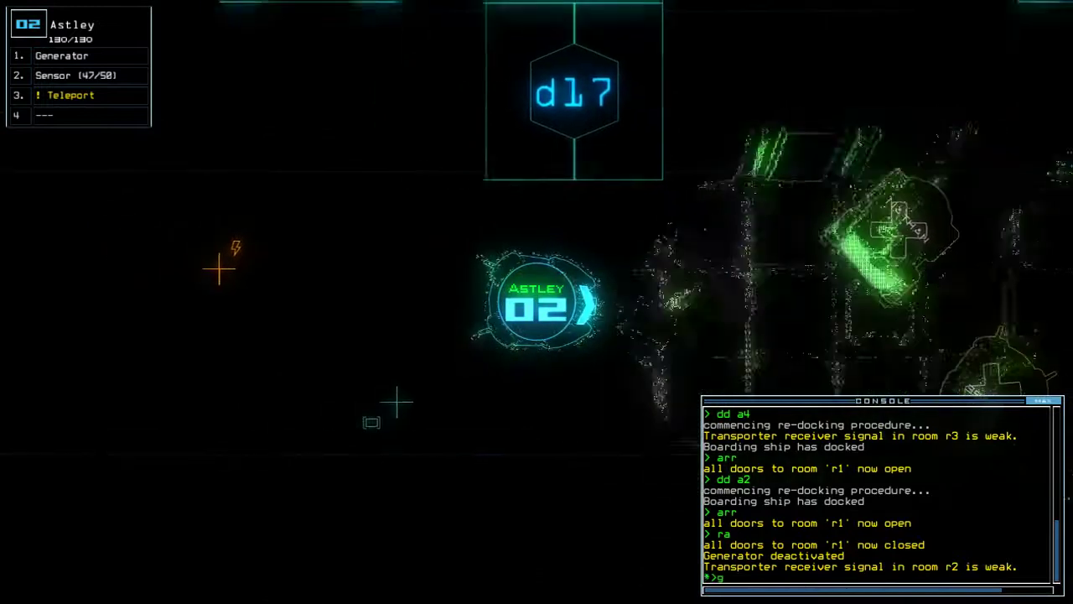
type("ge")
key("Tab")
key("Return")
key("space")
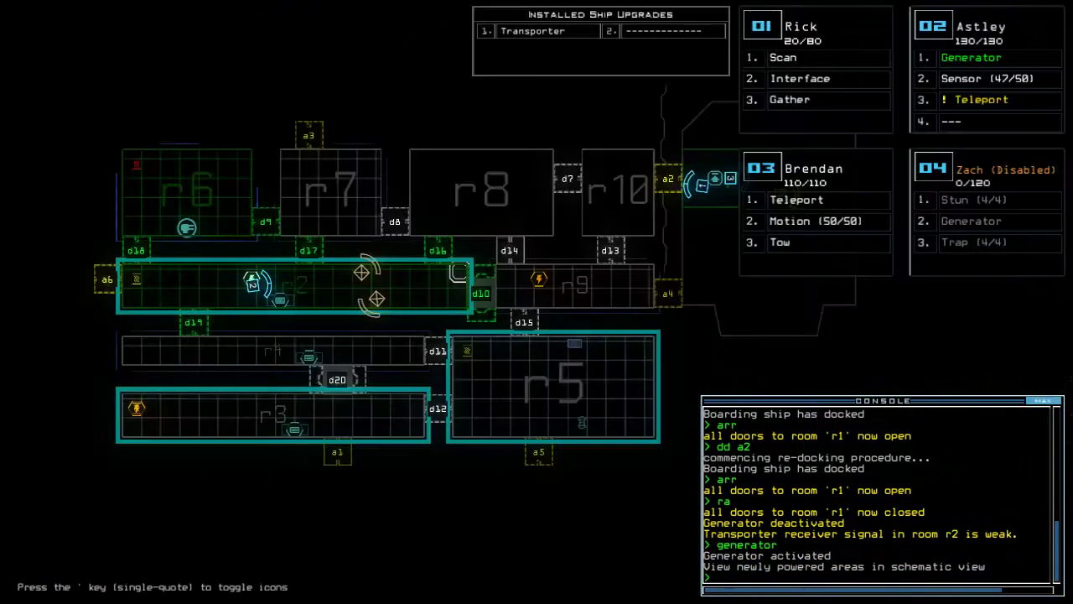
type("cccc")
key("Return")
type("c")
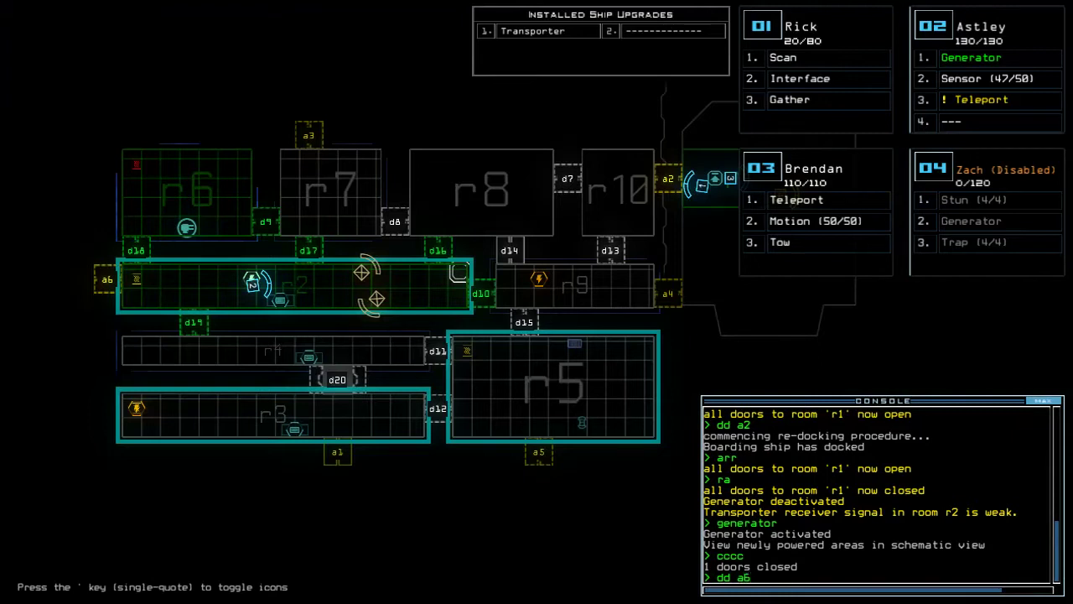
- Re-dock at airlock a6, toggle doors d16 and d18, and cycle room r1's doors
key("Return")
type("d16 d18")
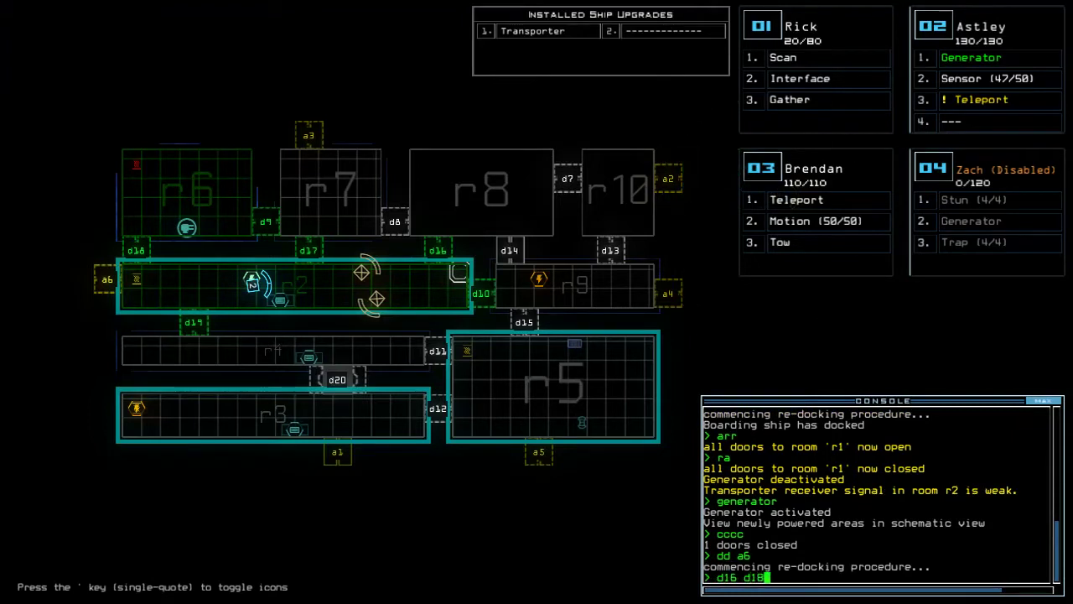
key("Return")
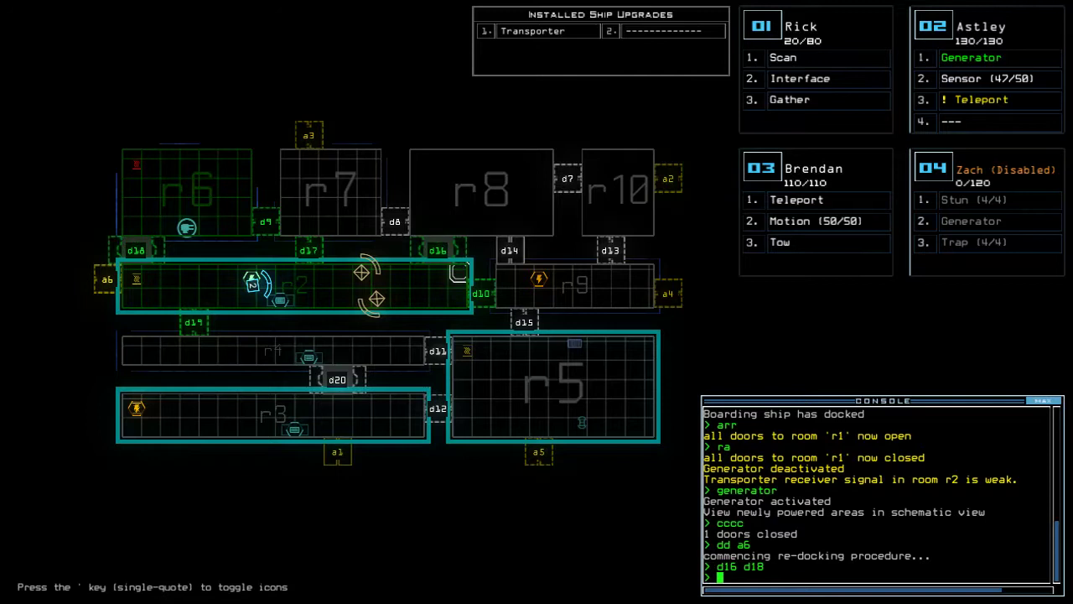
key("2")
type("a")
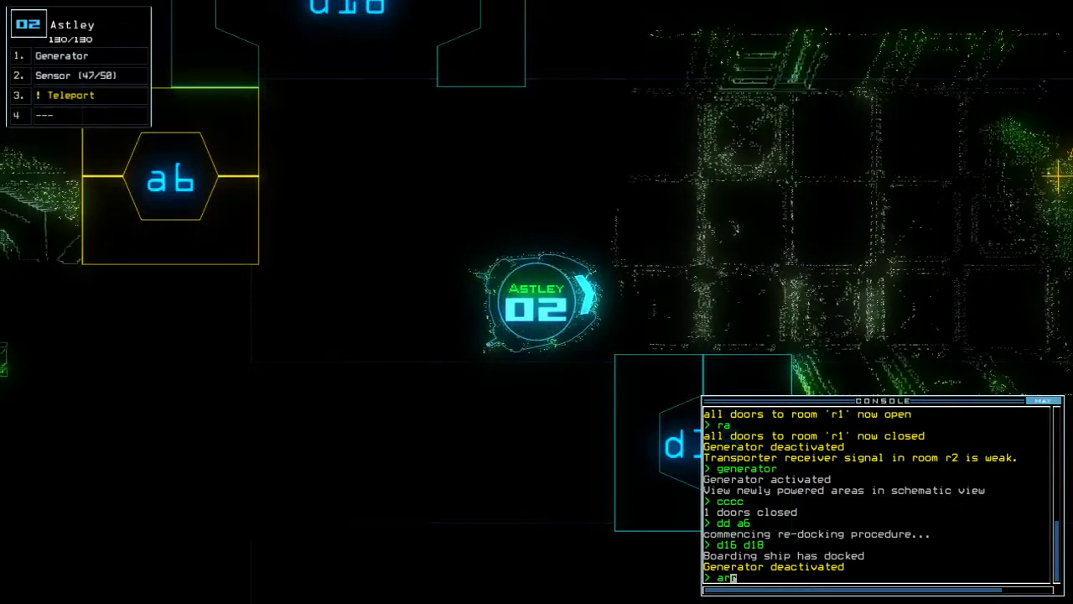
type("r")
key("Return")
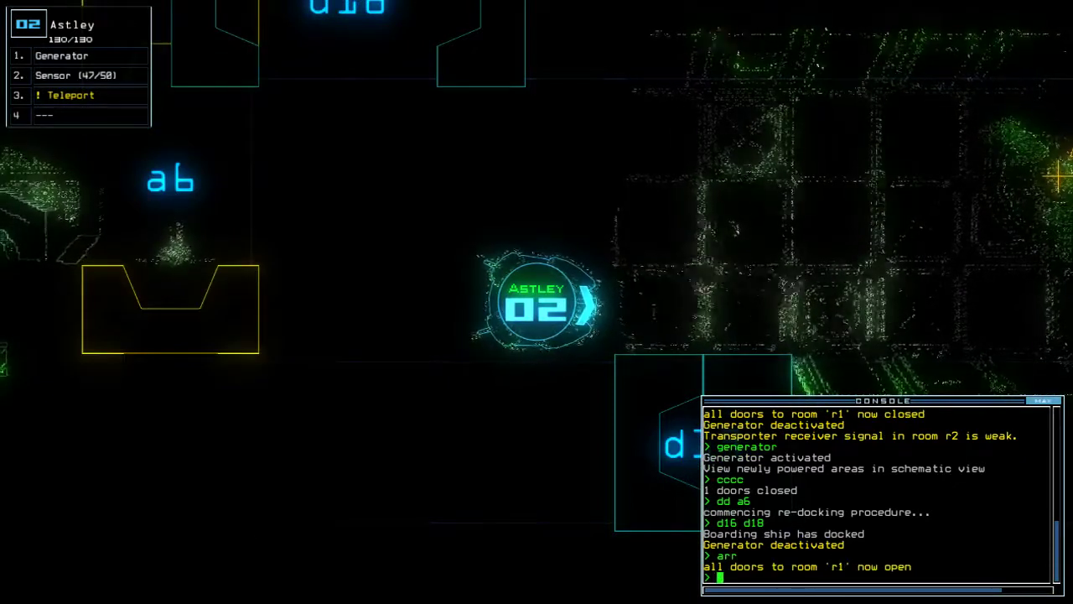
key("Return")
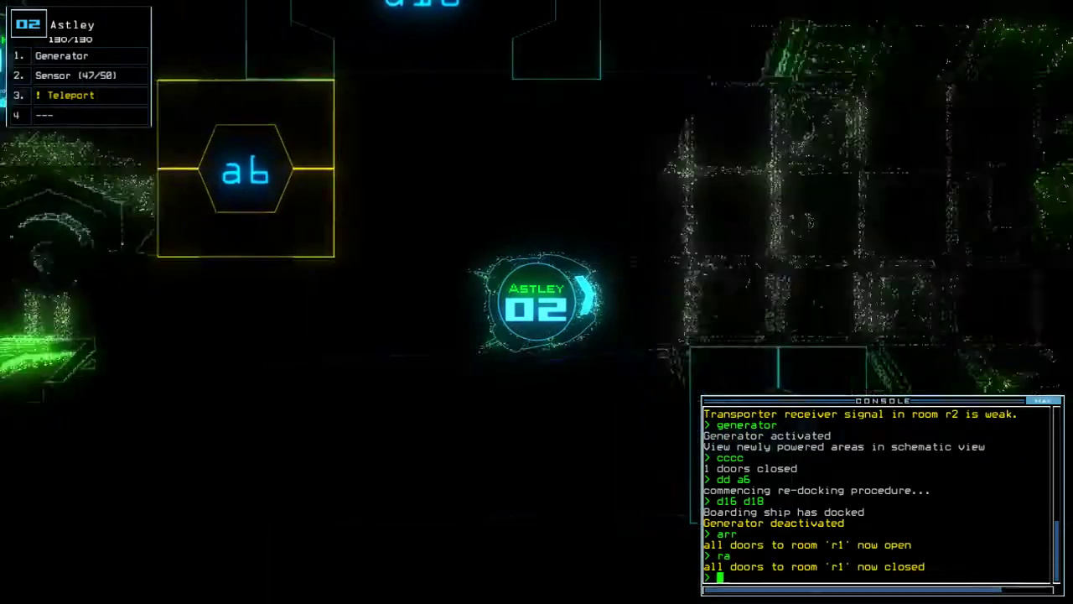
type("arr")
key("Return")
type("ra")
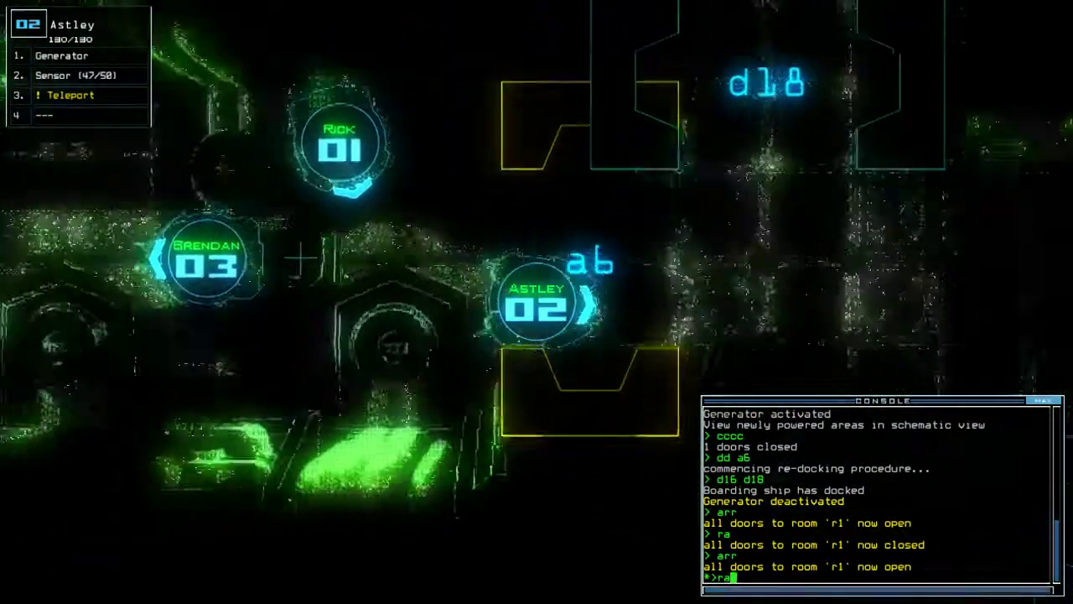
- Finish cycling r1's doors, power the generator, and fire ship defenses at the r6 enemy
key("Return")
type("arr")
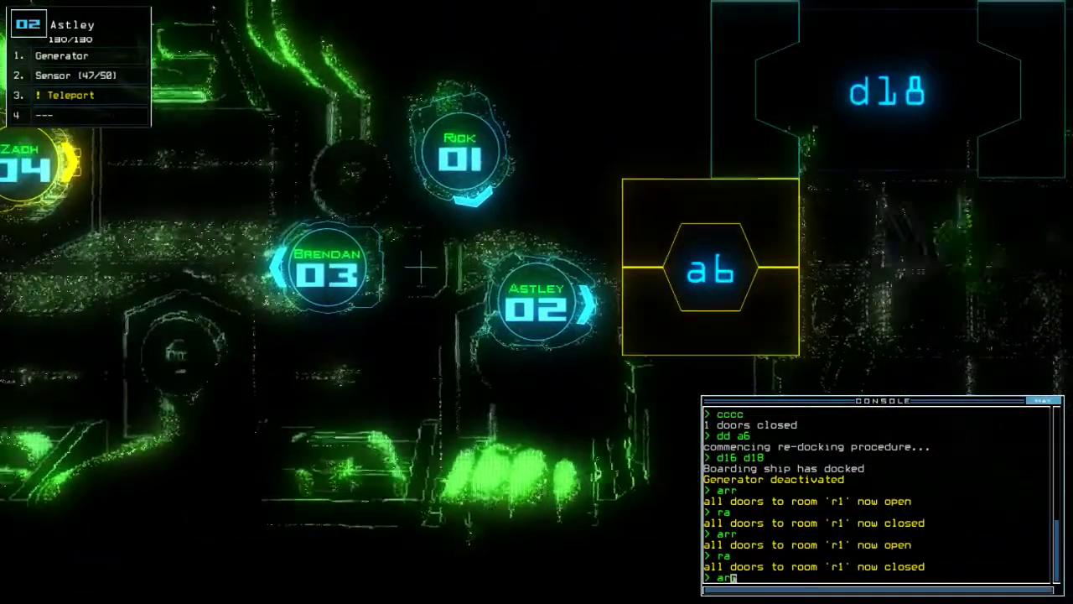
key("Return")
type("generator")
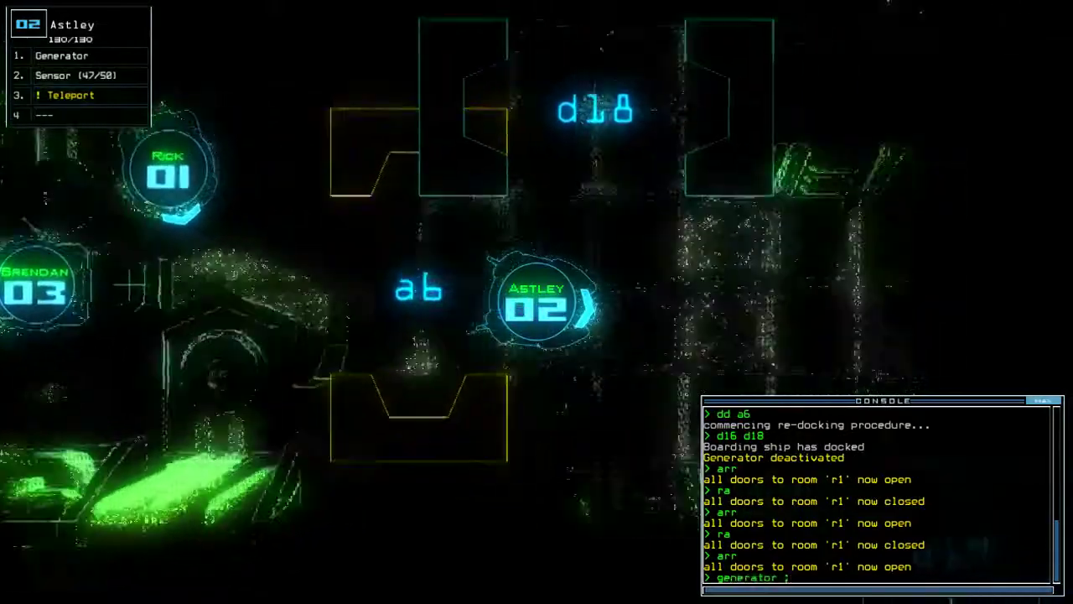
type(" ;cc")
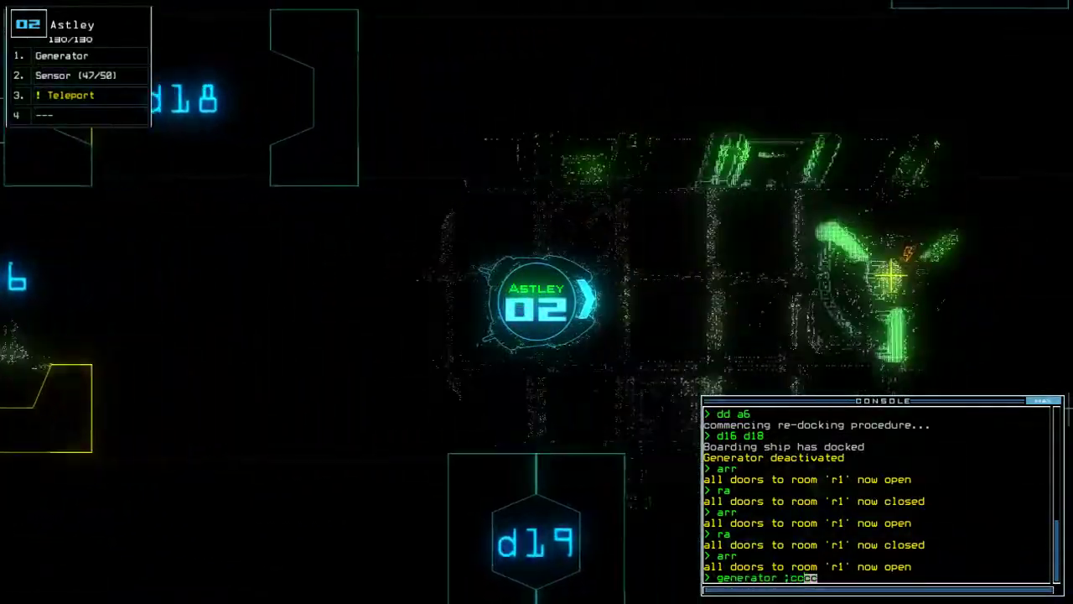
key("Return")
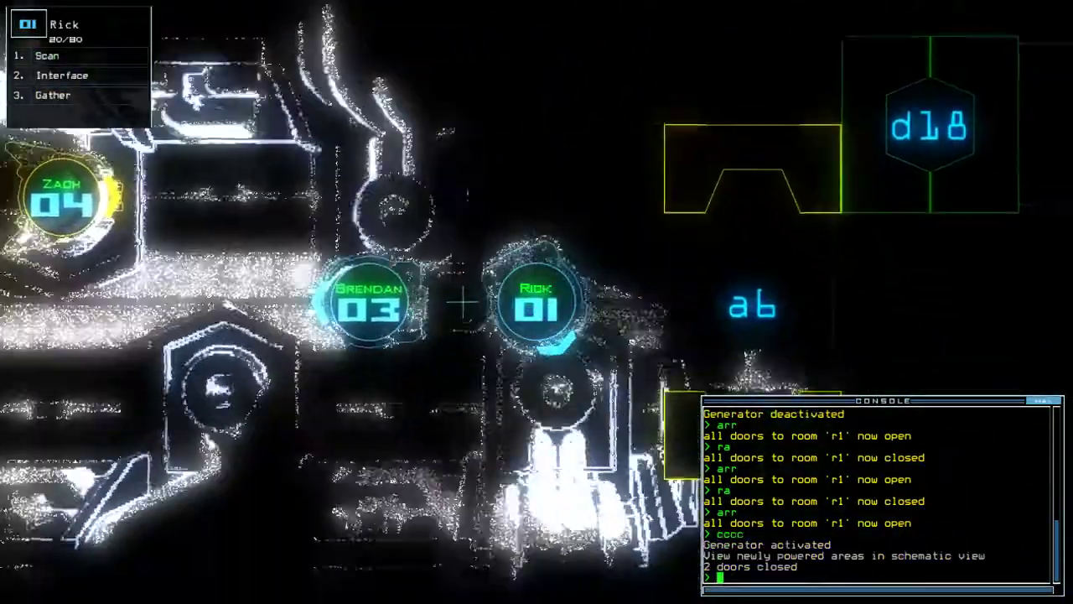
type("dc")
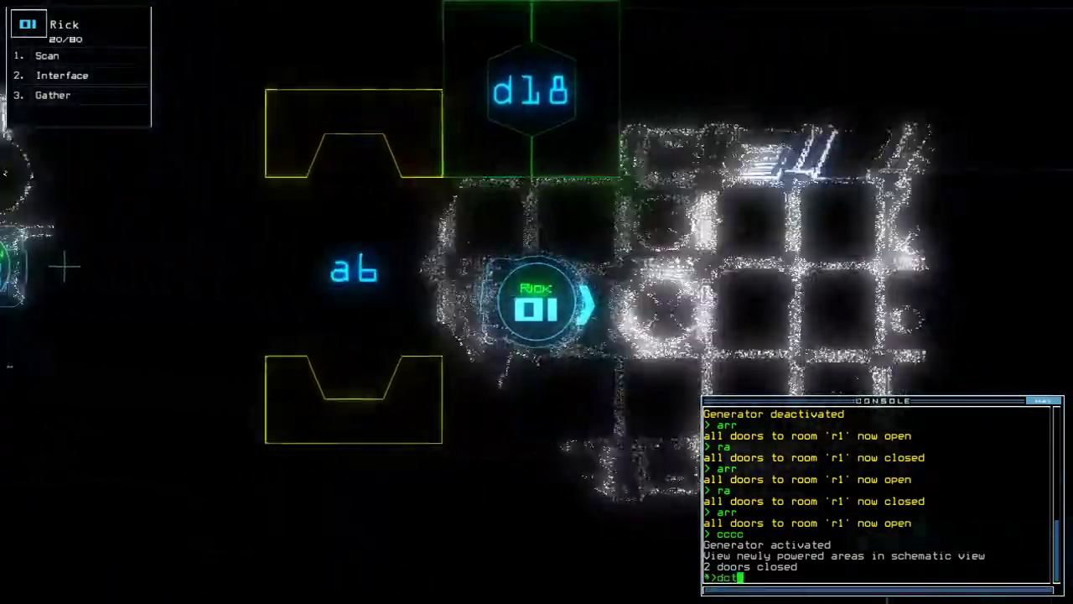
type("t")
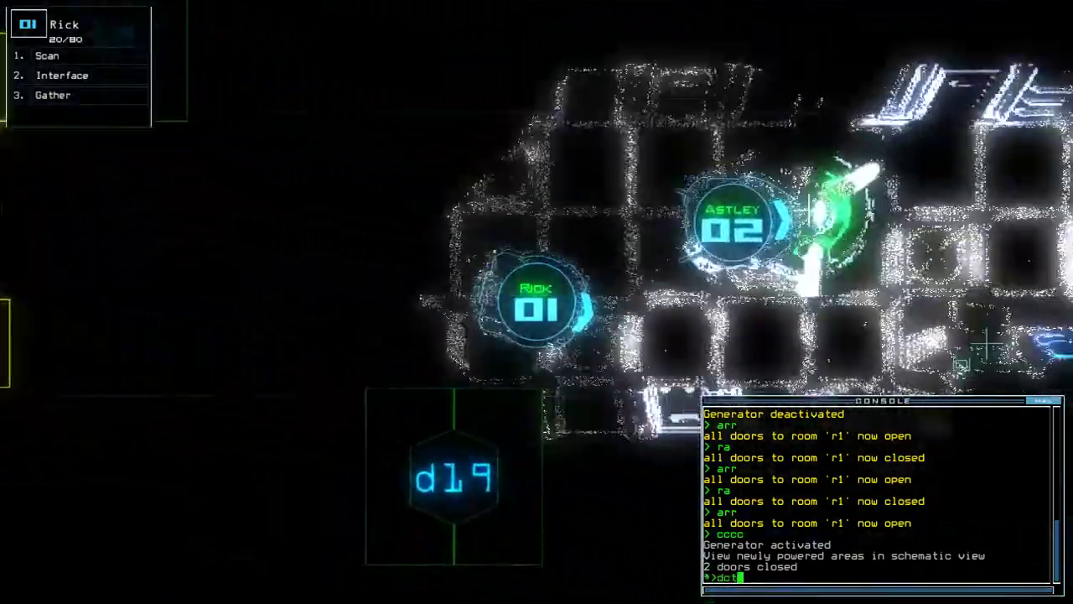
key("Return")
type("df")
- Shut off defenses, open d18, recall drone 2, gather three scrap, and seal r1
key("Return")
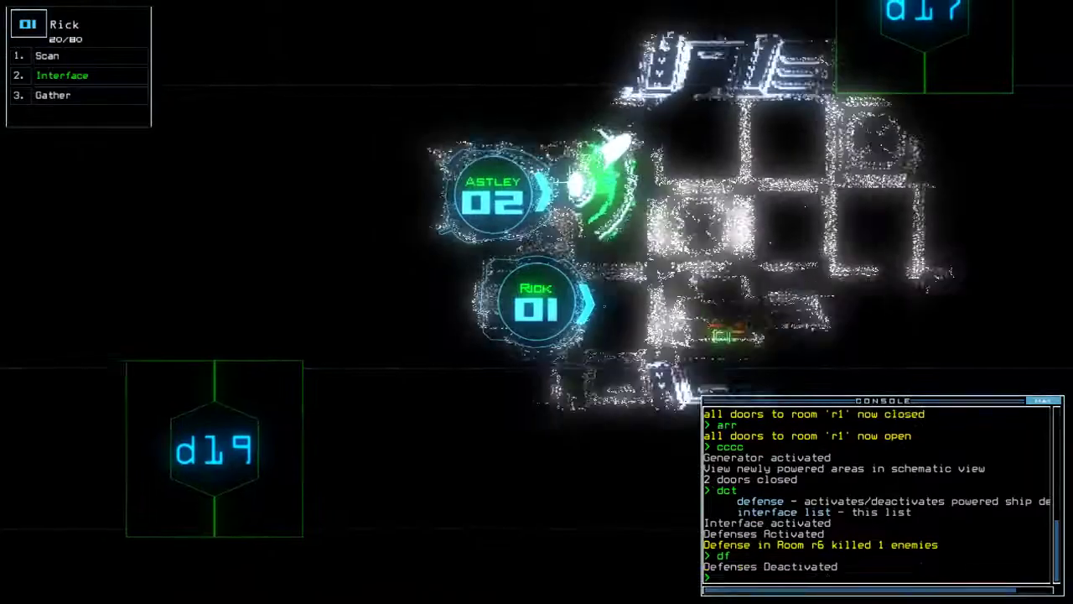
type("d18")
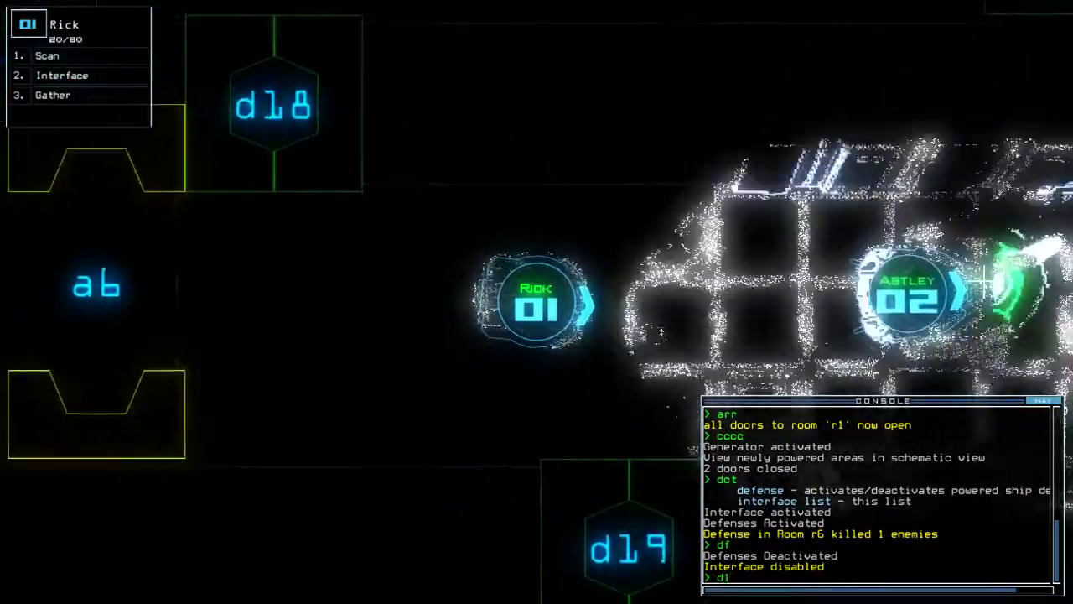
key("Return")
type("back 2")
key("Return")
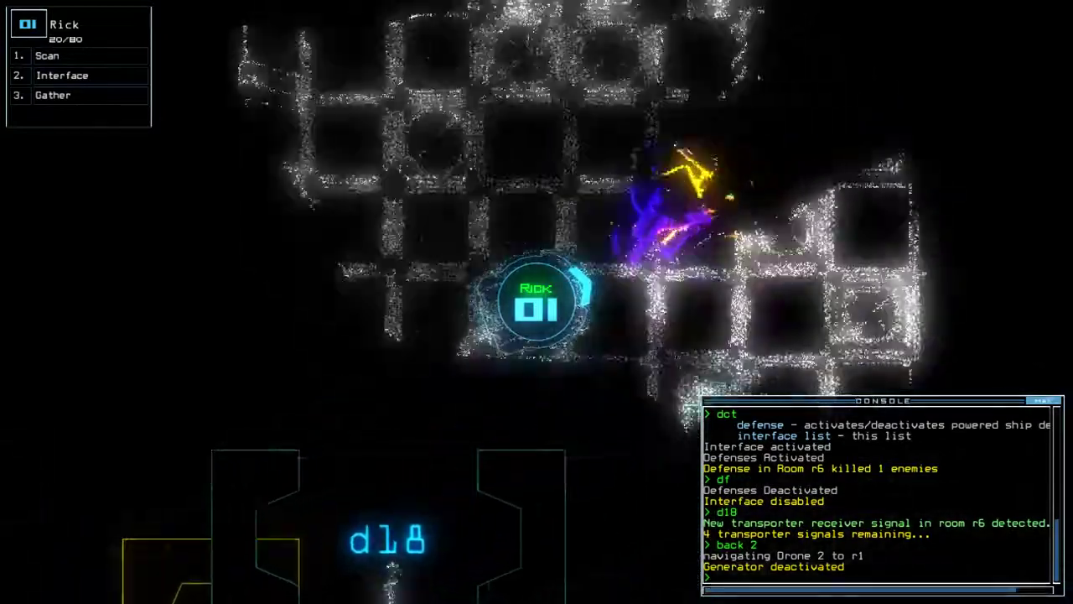
type("g")
key("Return")
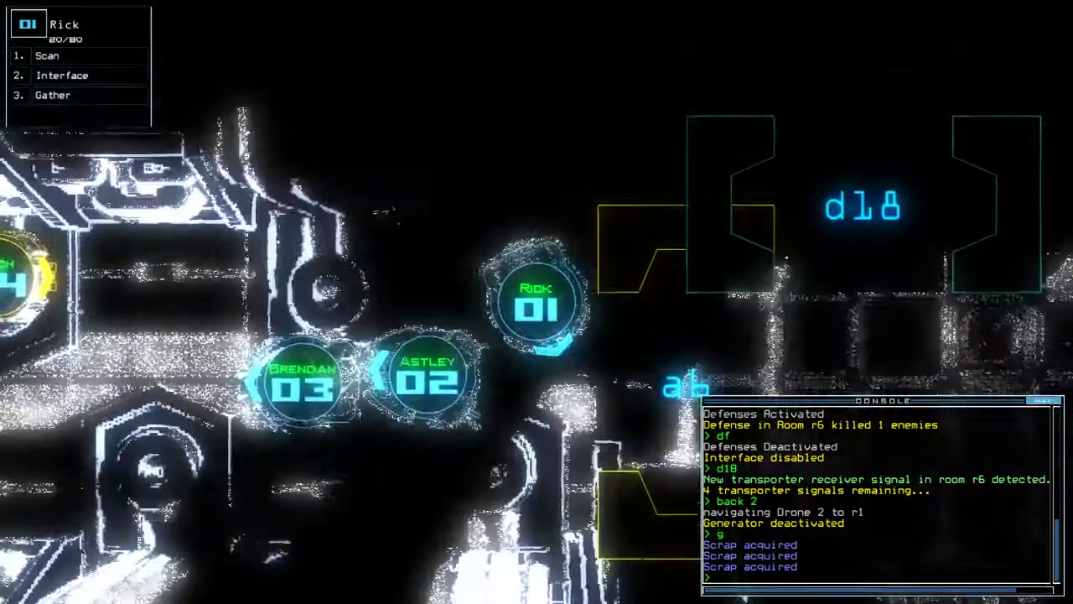
type("ra")
key("Return")
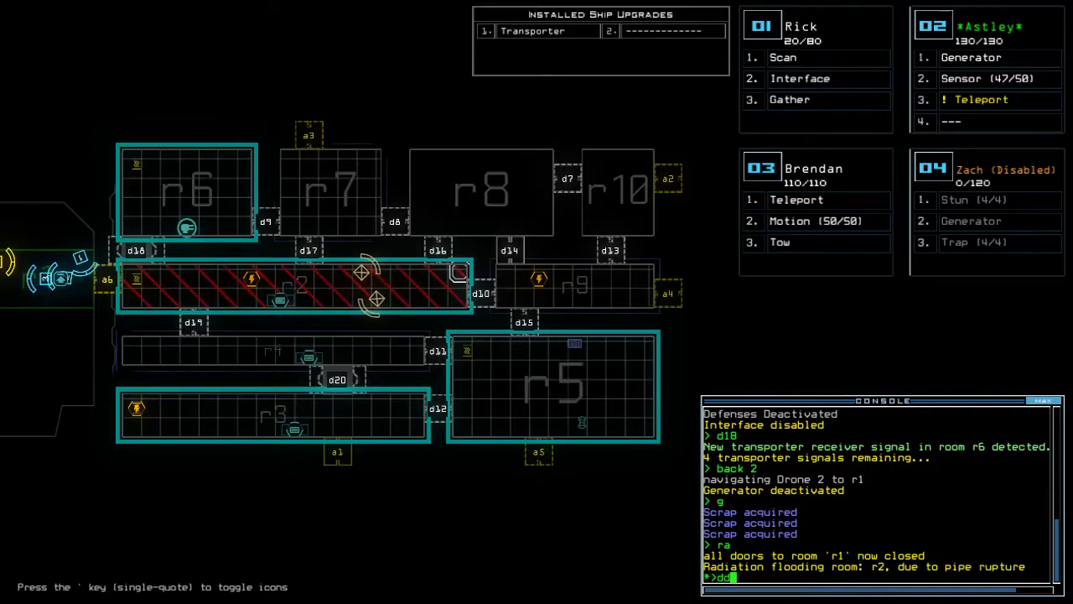
type("4")
- Start re-docking at airlock a4, reopen r1's doors, and have Astley restore the generator
key("Return")
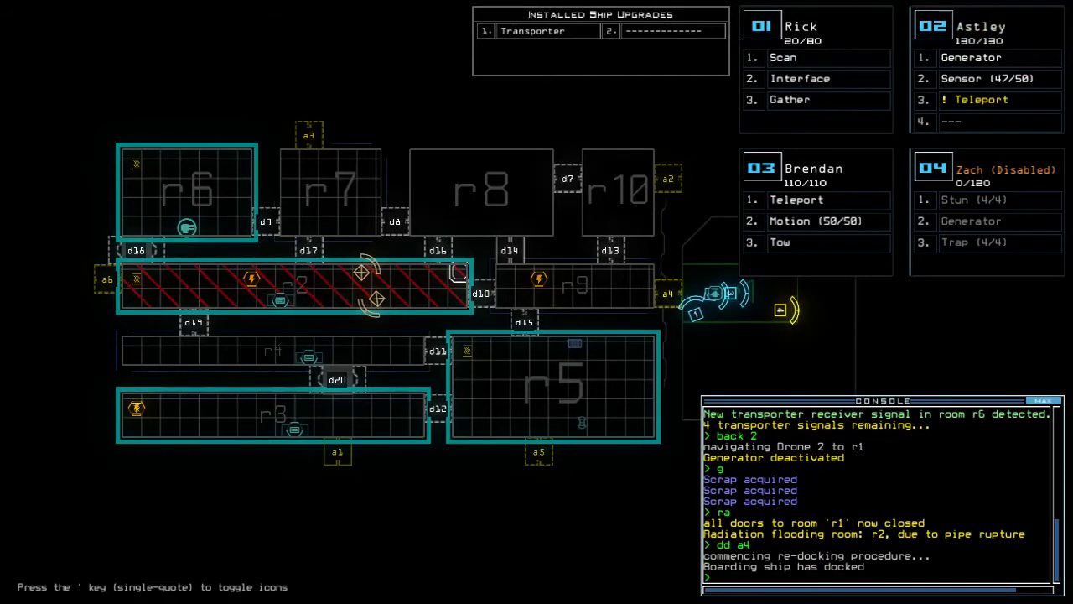
type("2")
type("arr")
key("Return")
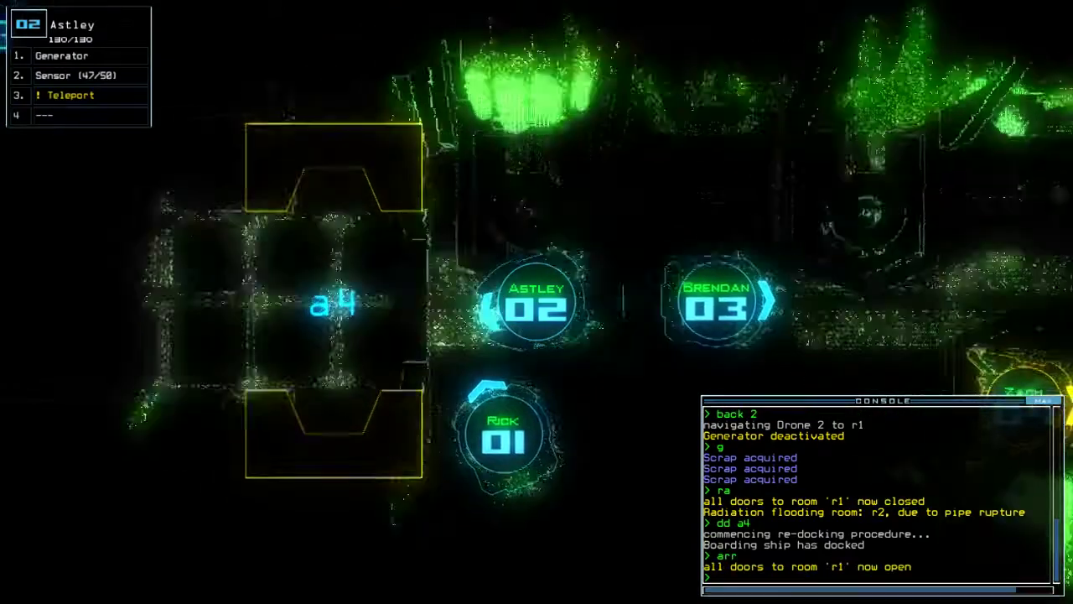
key("Left")
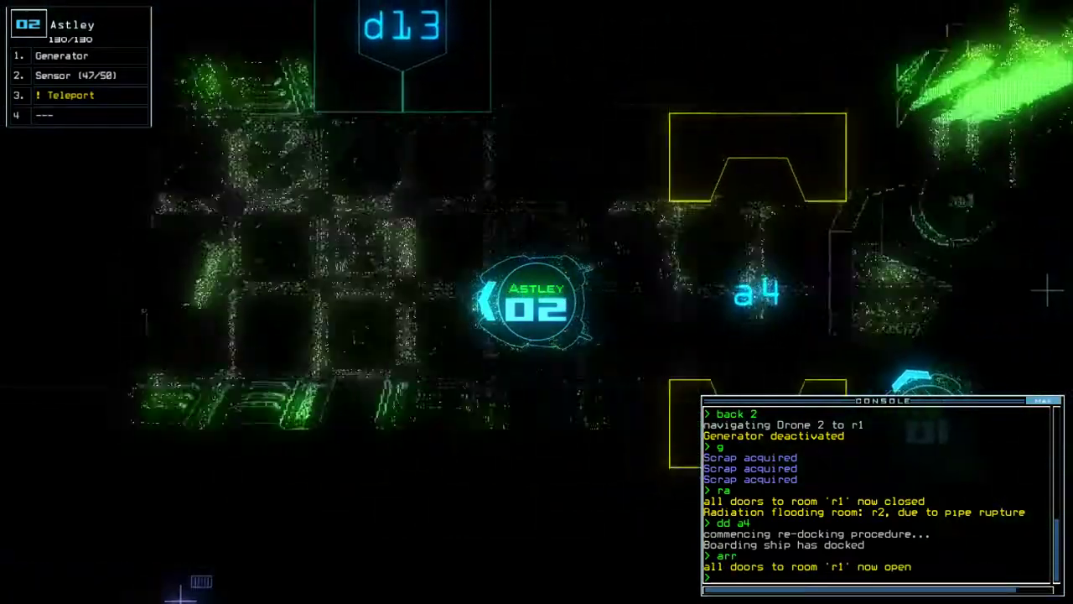
key("Left")
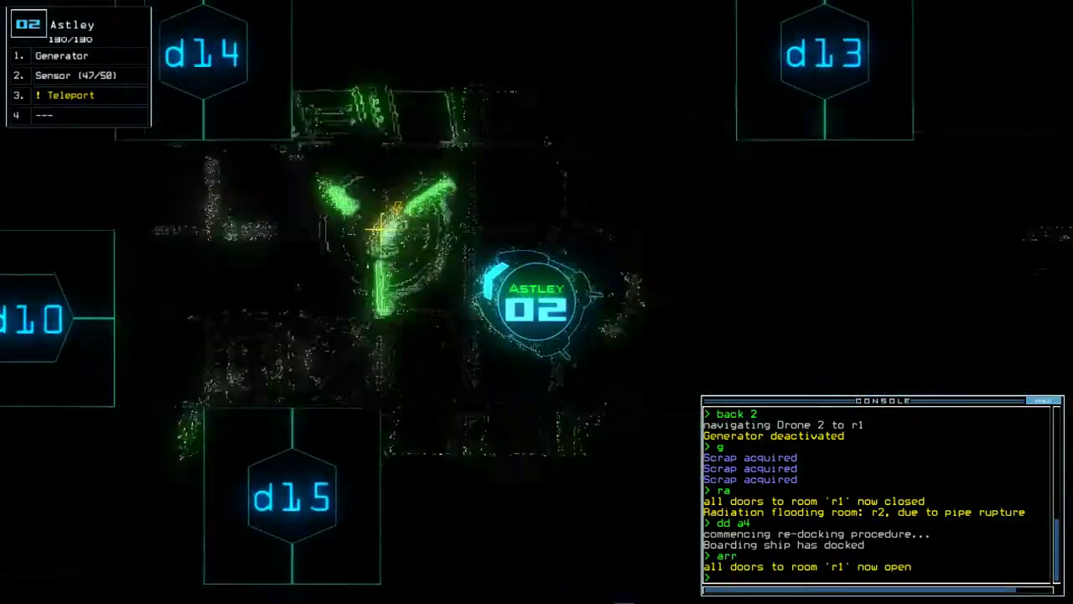
type("g")
key("Return")
- Move Rick to door d14 and scan, revealing a Power Inlet
key("1")
key("Up")
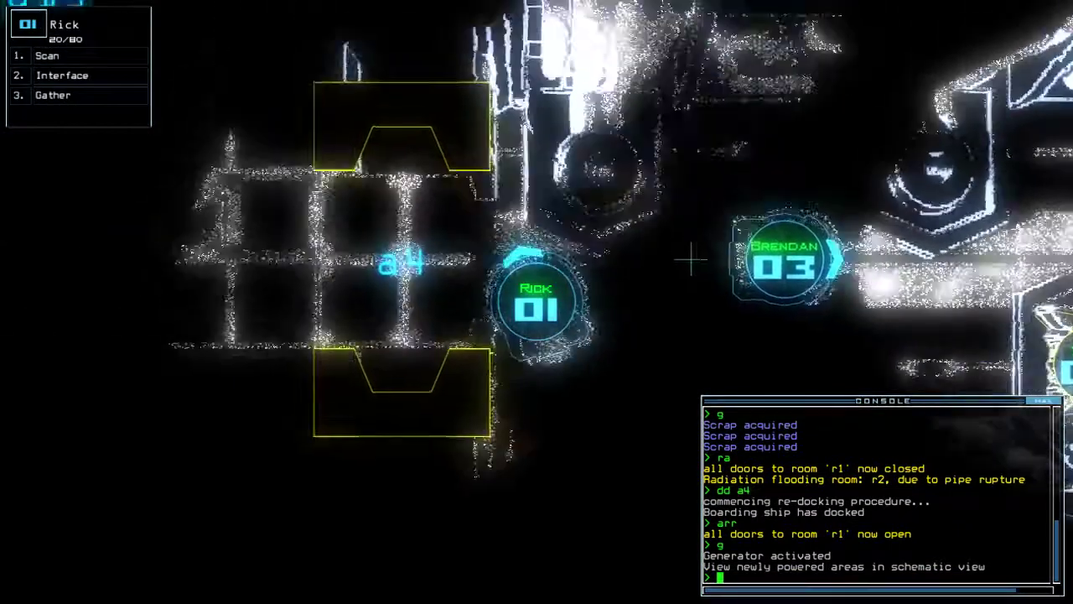
key("space")
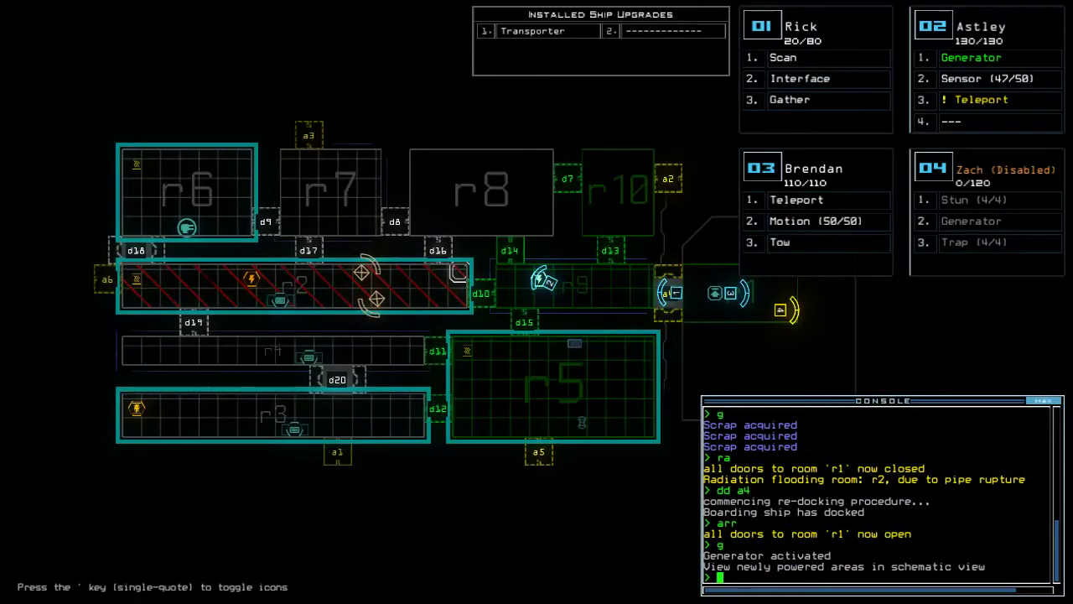
key("space")
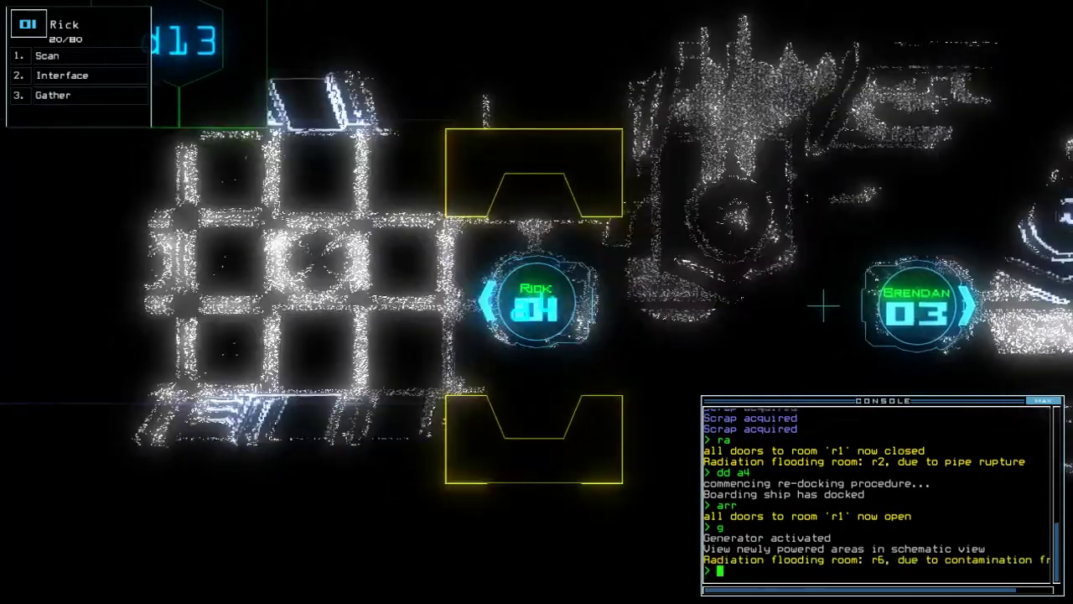
key("Left")
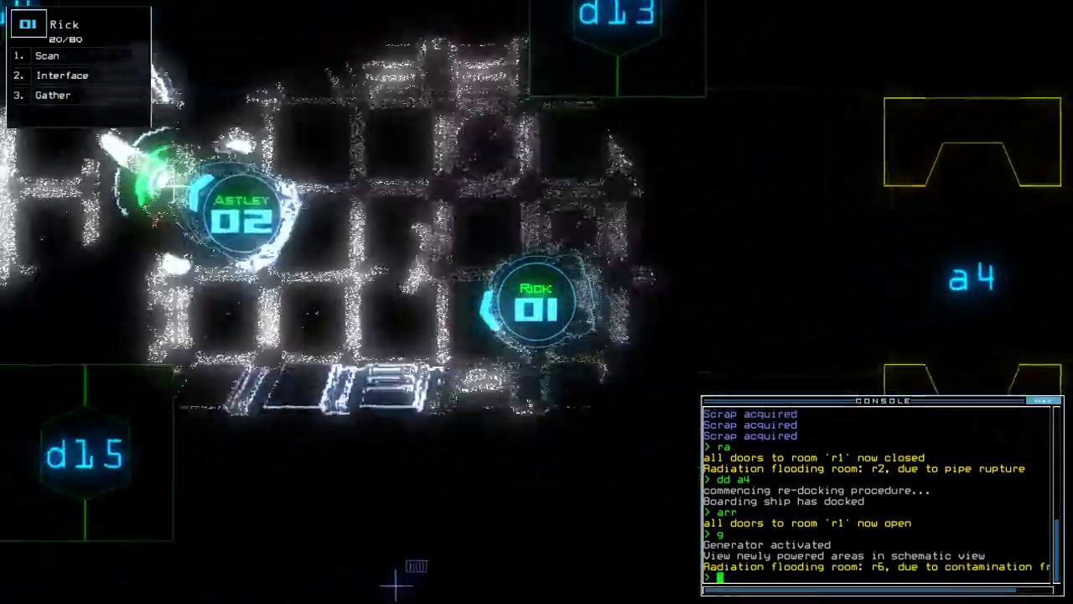
type("d14")
key("Return")
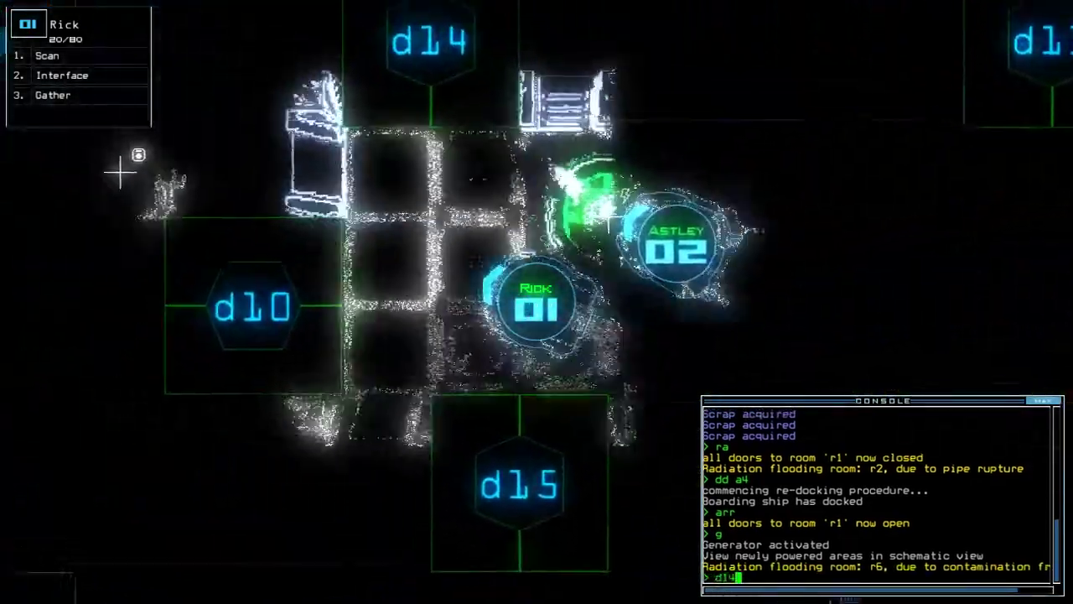
type("scan")
key("Return")
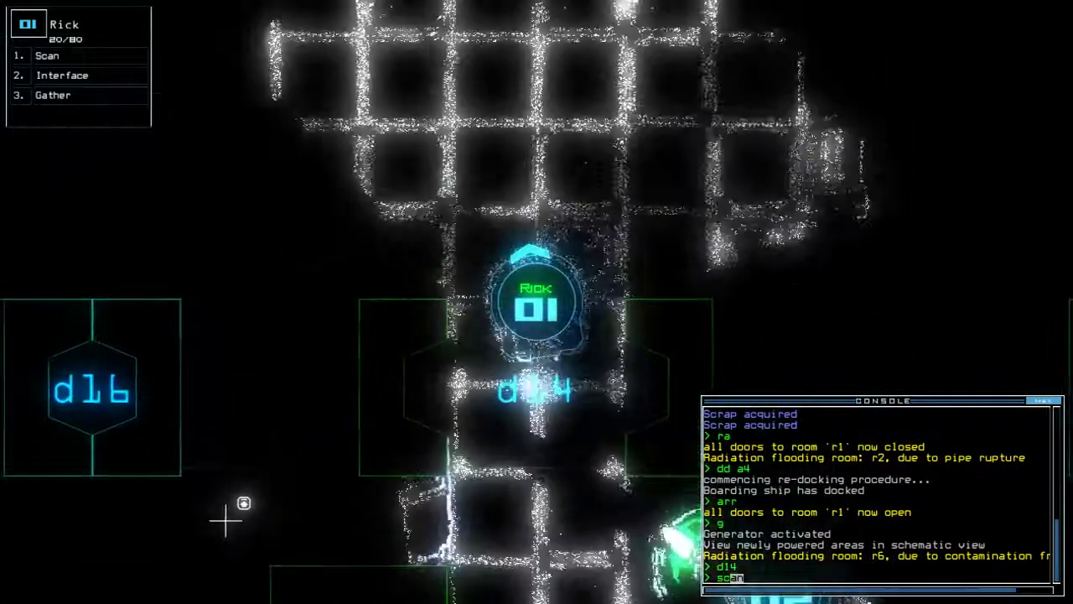
key("space")
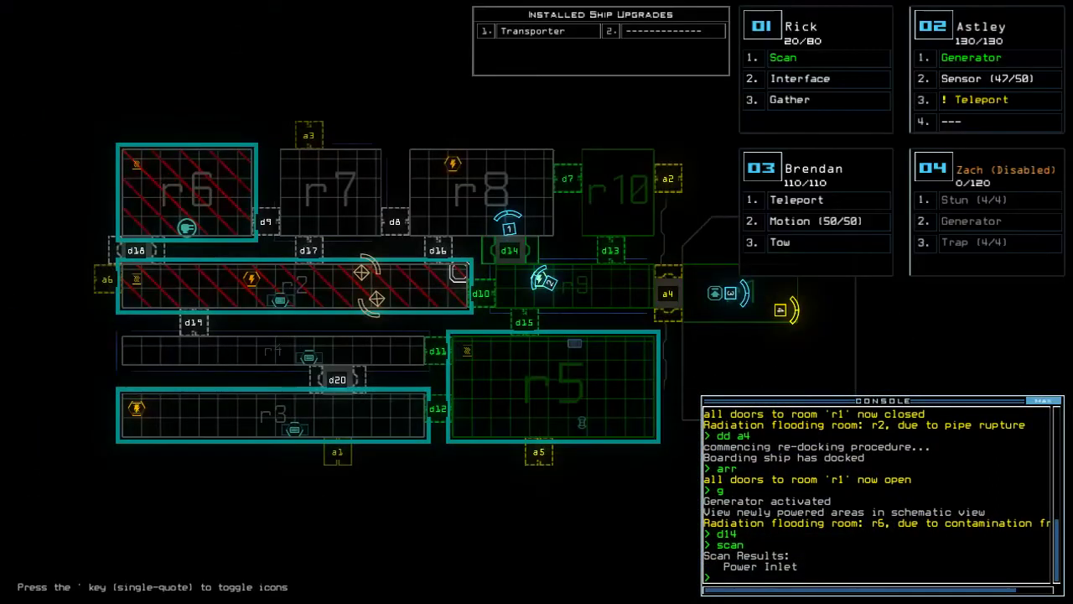
- Send Rick to door d7, seal the two nearby doors, and scan up an Access Terminal
key("space")
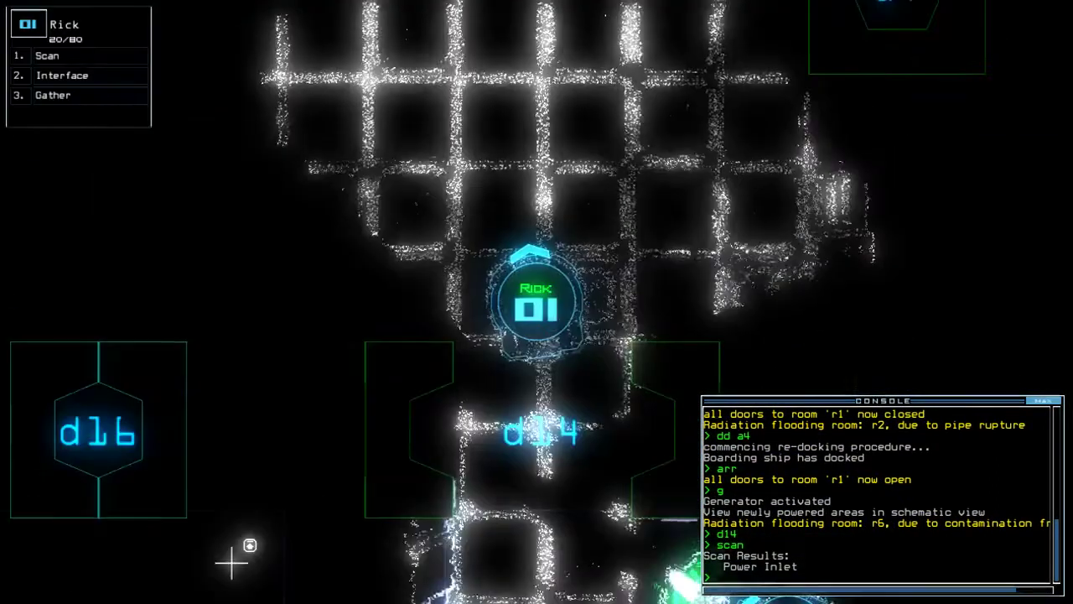
type("d7")
key("Return")
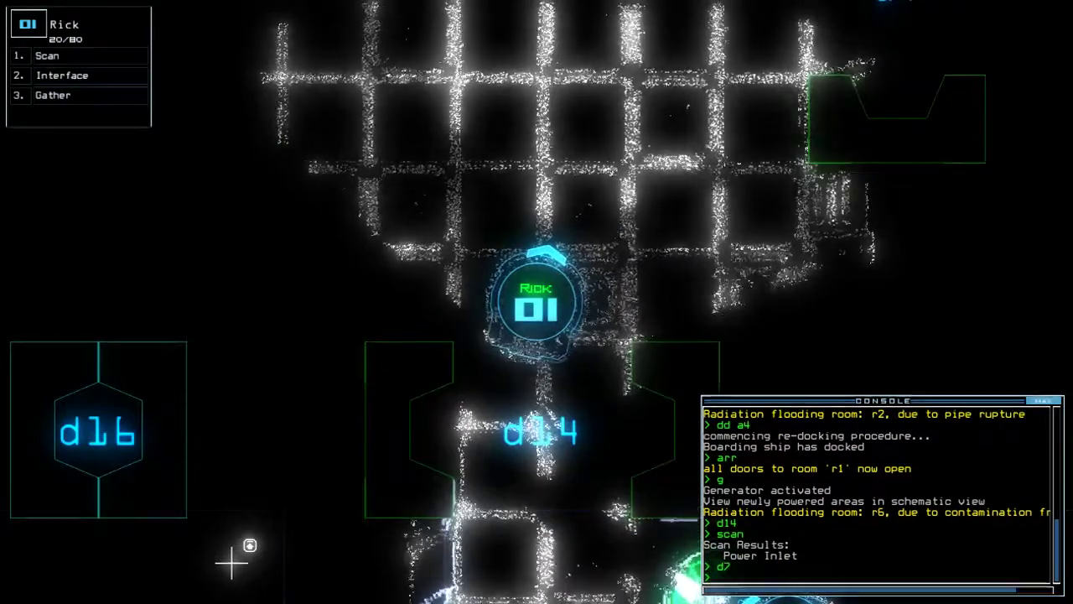
key("space")
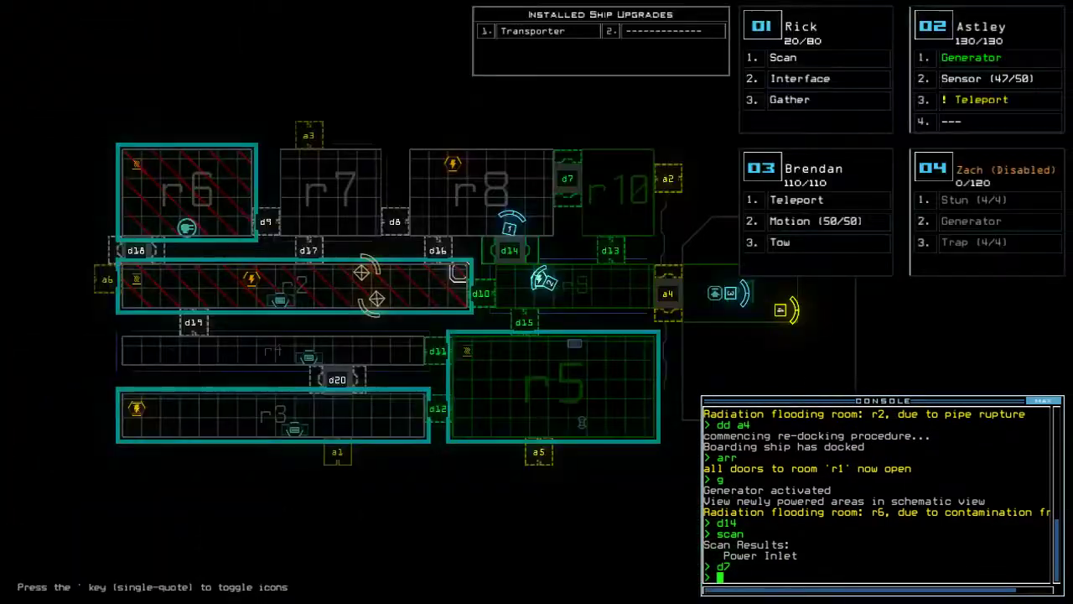
key("space")
type("c")
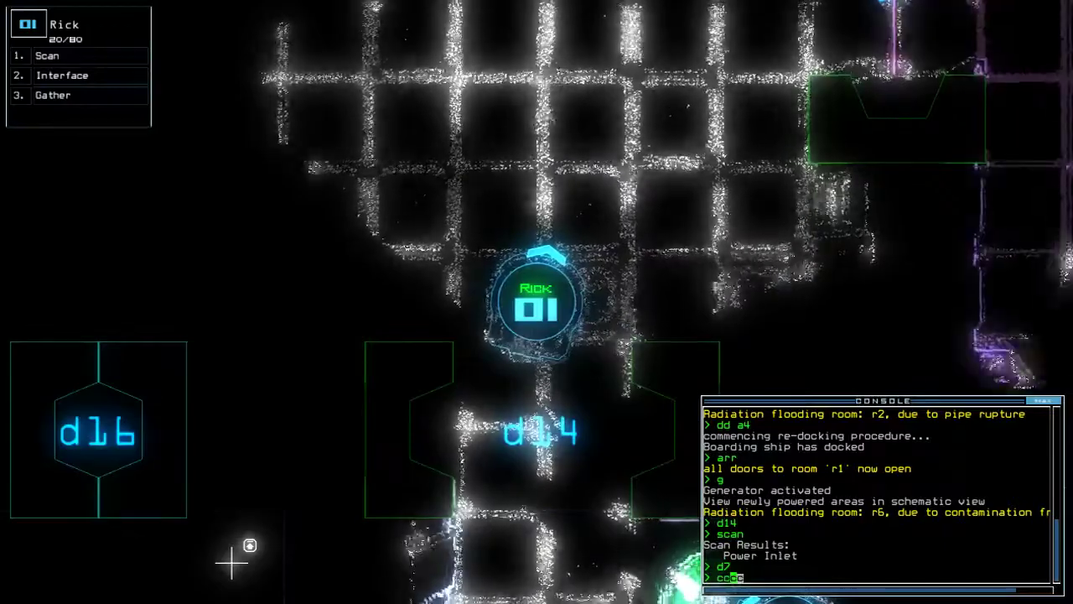
type("c")
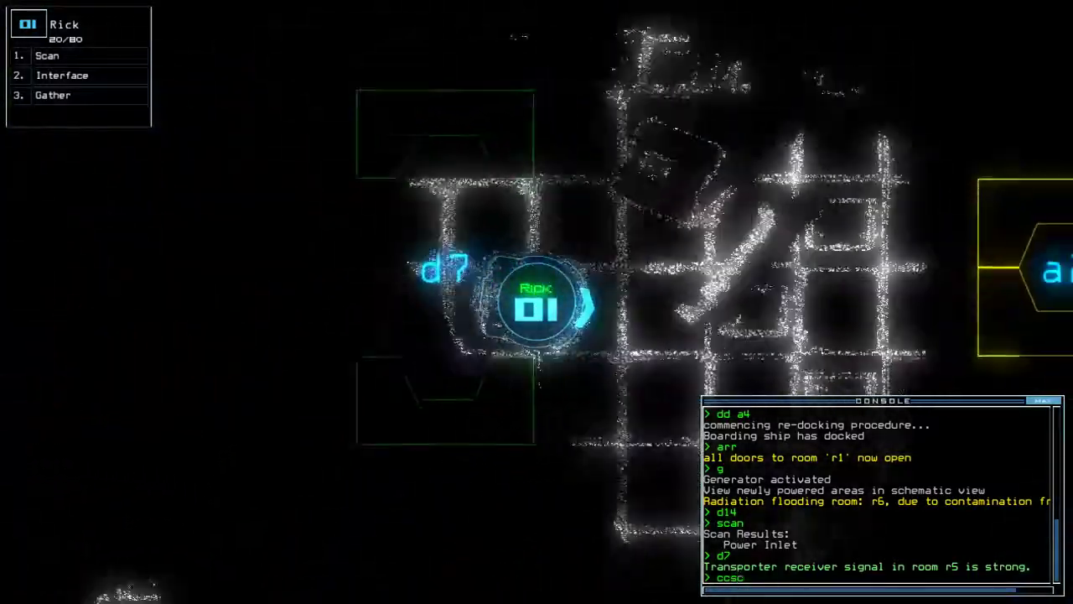
key("Return")
type("cccc")
key("Return")
type("scan")
key("Return")
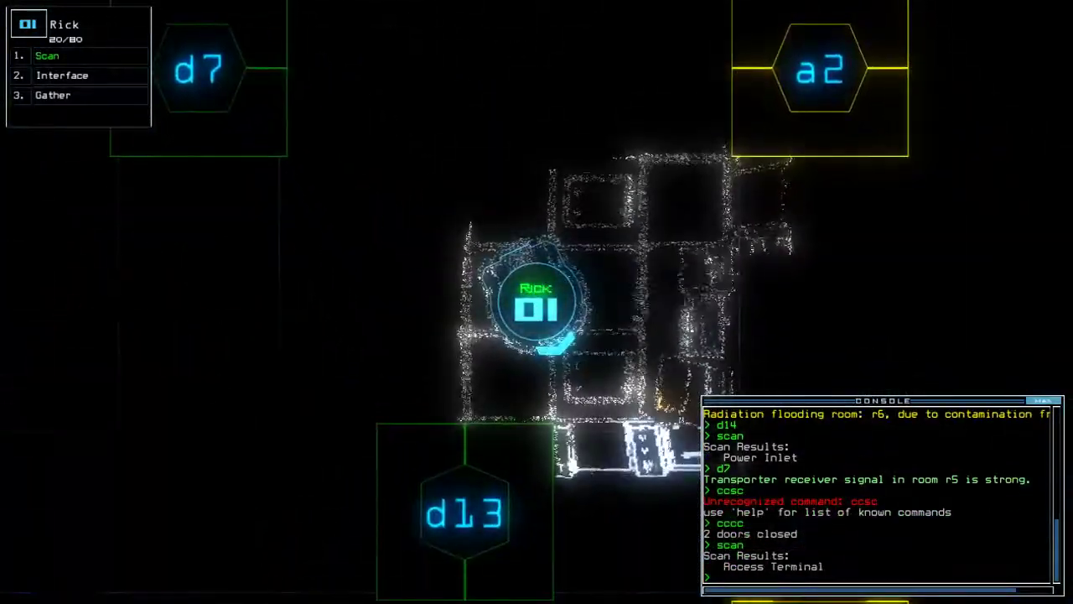
key("space")
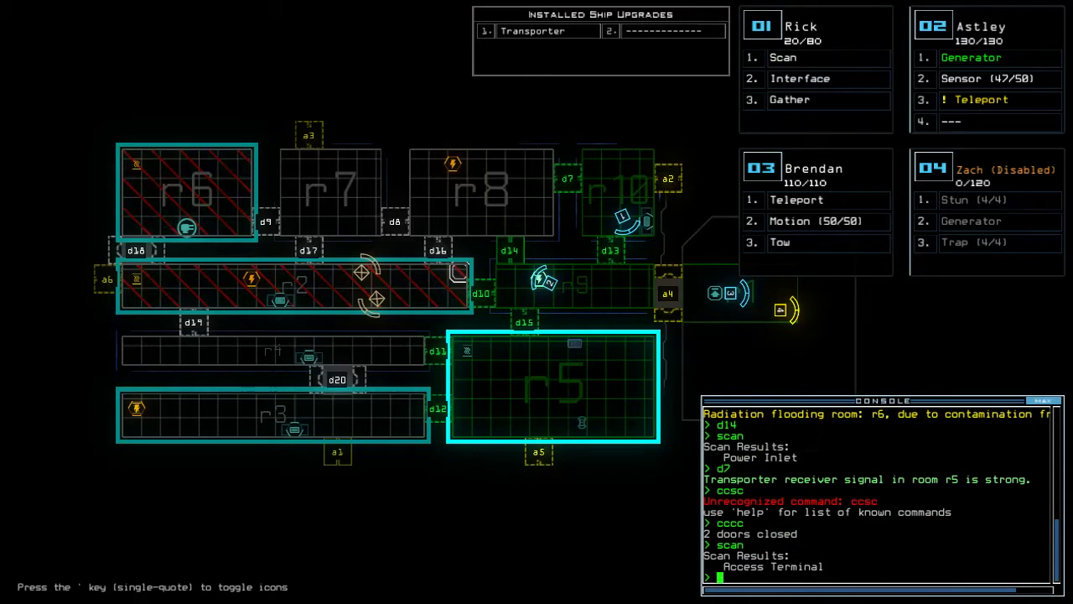
- Route Rick toward door d13
key("space")
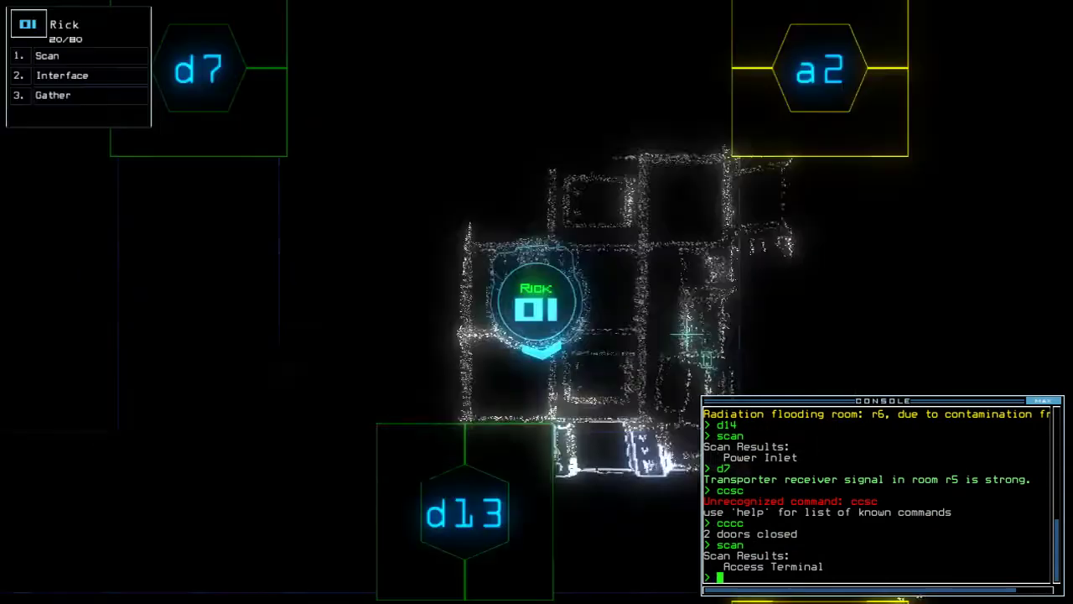
type("d13")
key("Return")
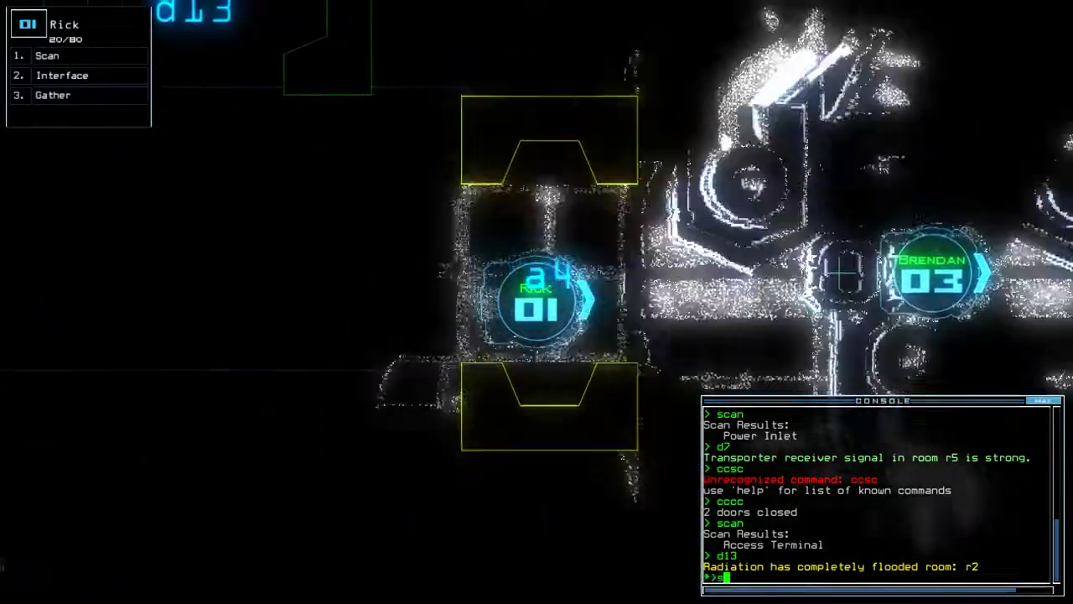
key("s")
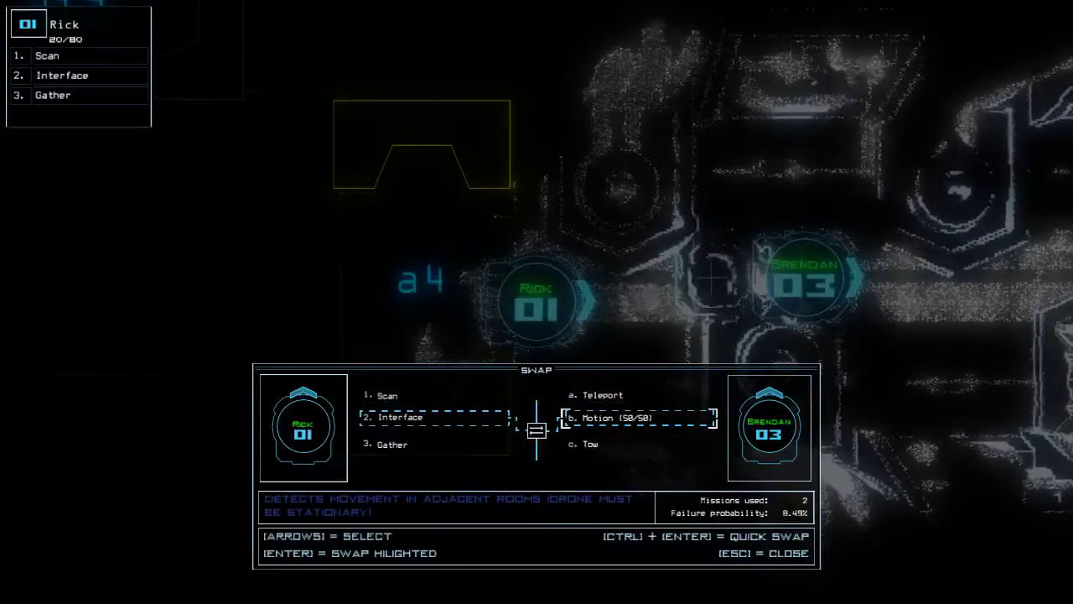
type("swap")
- Cancel the Brendan swap and trade Rick's Interface for Zach's Trap module
key("Escape")
type("swap 1 4")
key("Return")
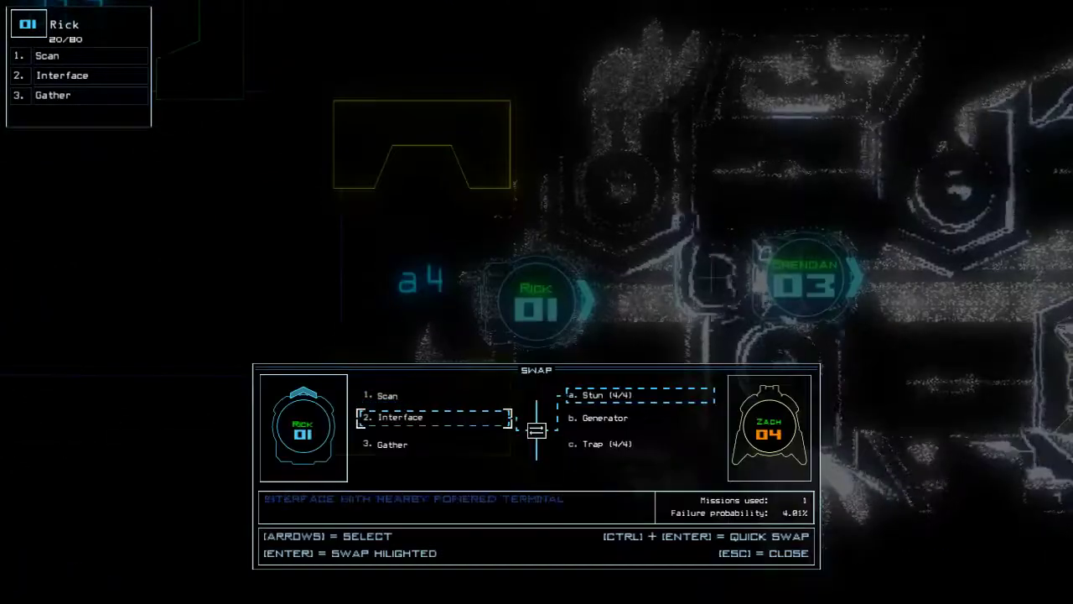
key("Down")
key("Down")
key("Return")
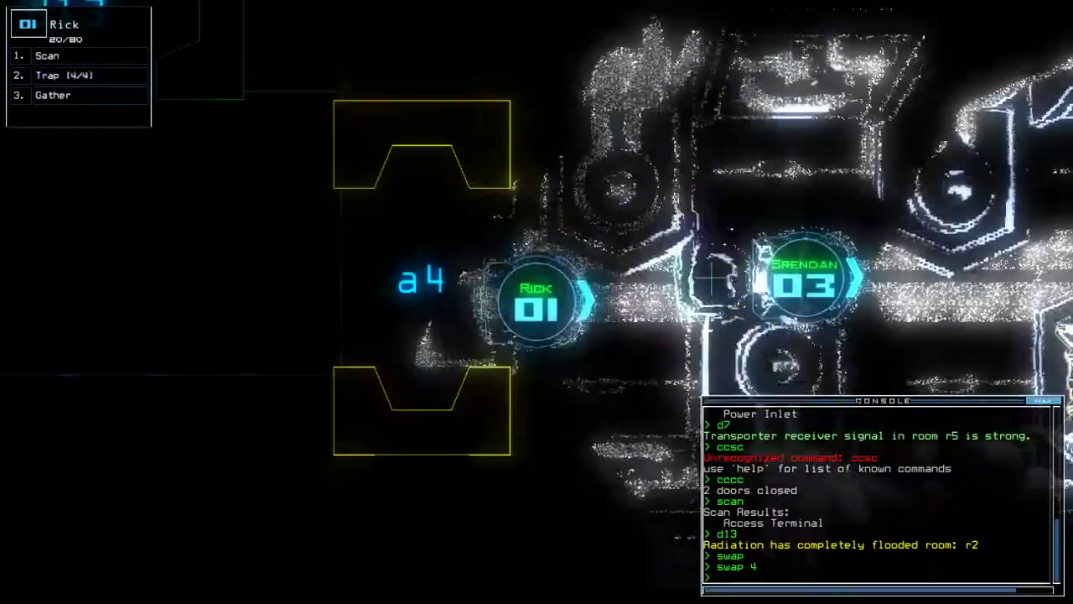
- Move Rick up through the ship toward door d13
key("Left")
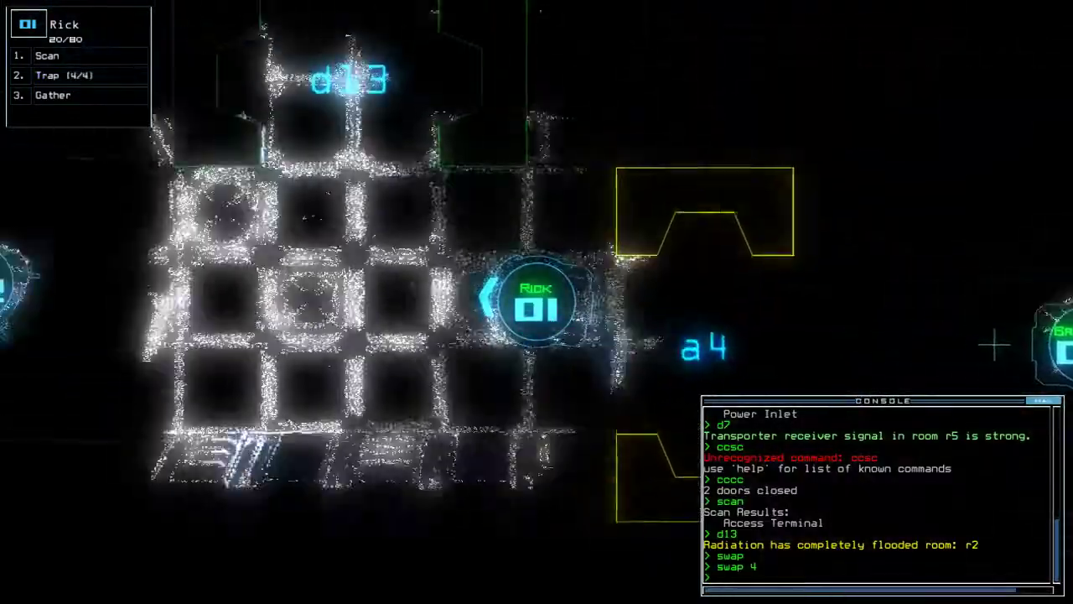
key("Up")
type("tra")
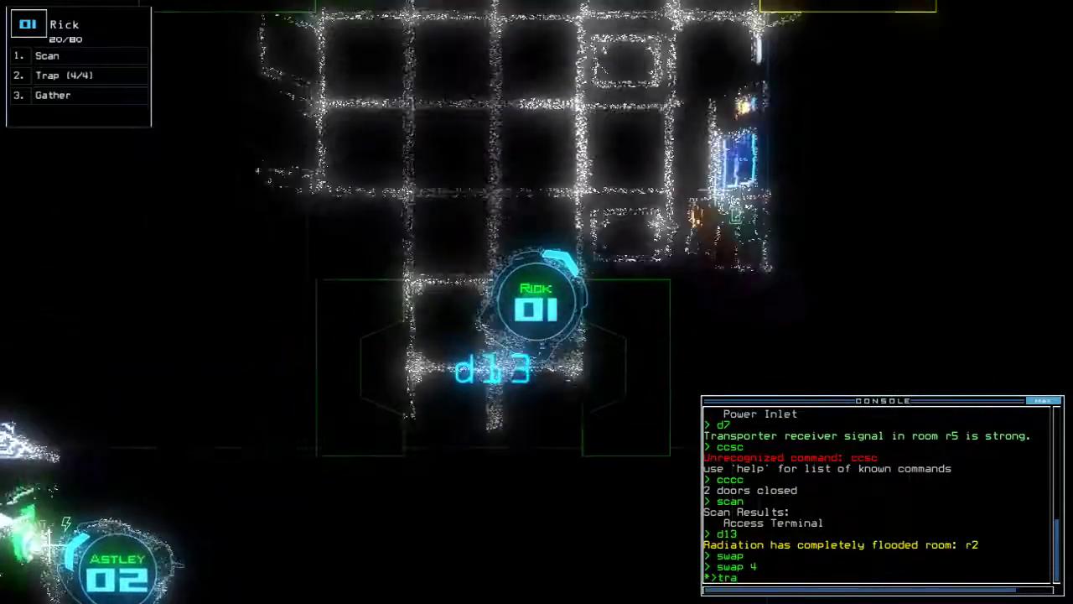
key("Return")
key("Up")
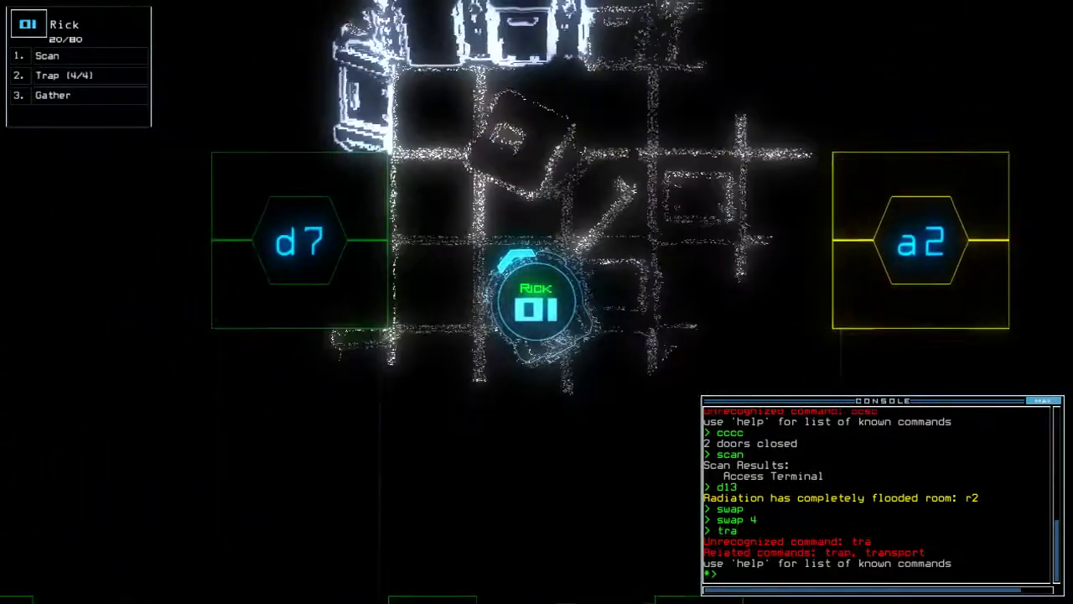
key("space")
type("trap")
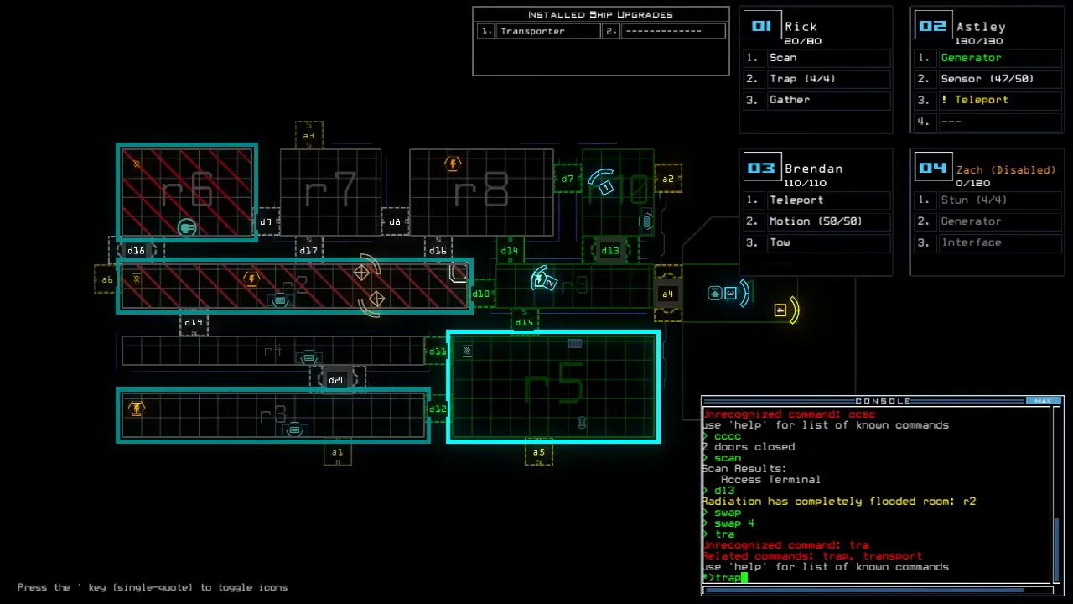
- Drop a trap, send Rick to d7, seal two doors, and detonate the traps
key("Return")
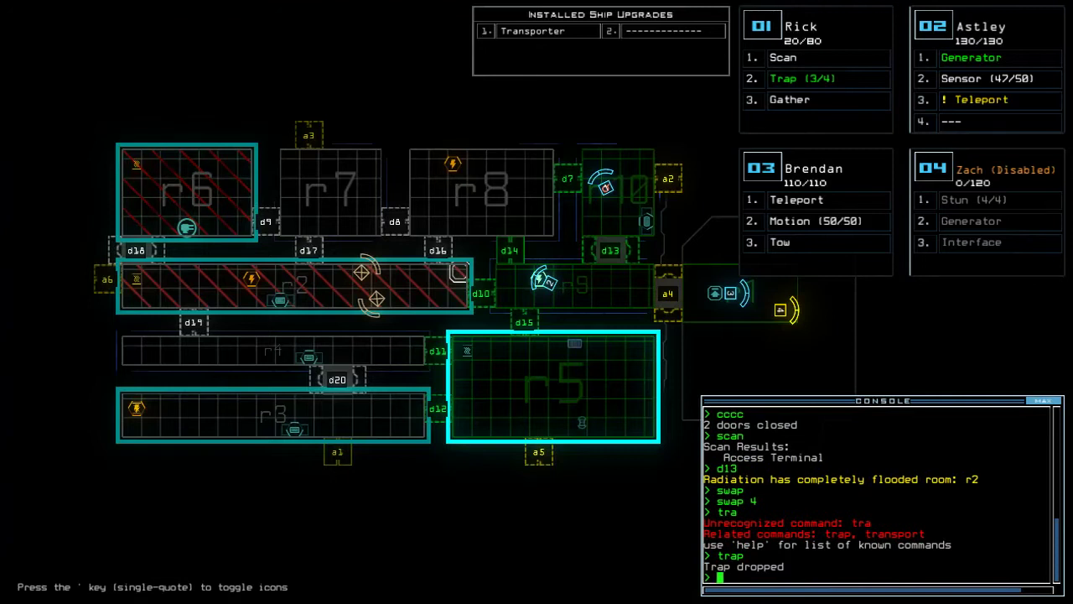
key("space")
type("d7")
key("Return")
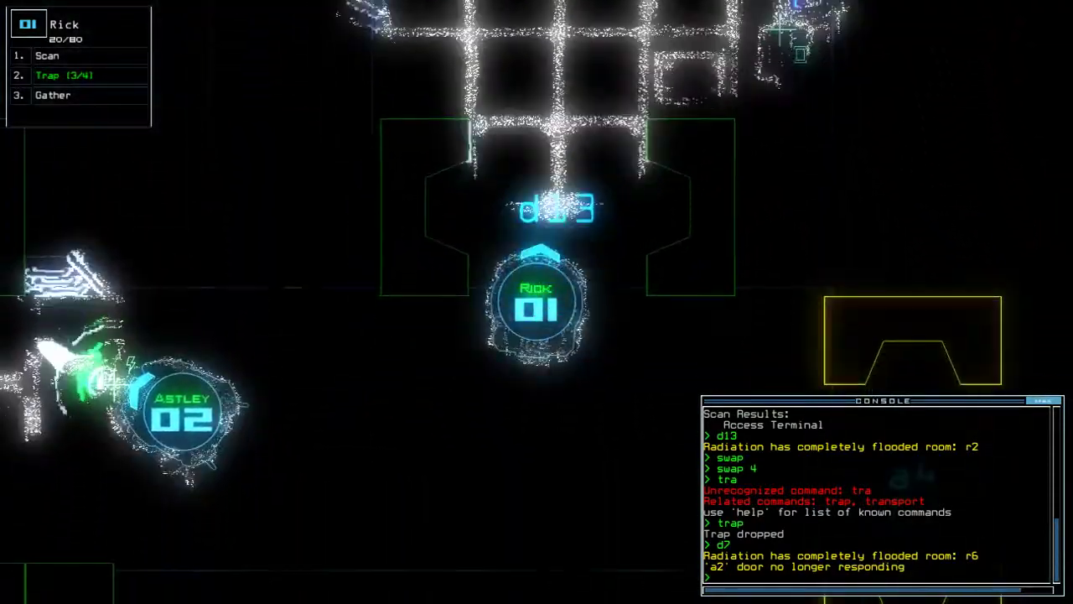
type("cccc")
key("Return")
type("kk")
key("Return")
type("d")
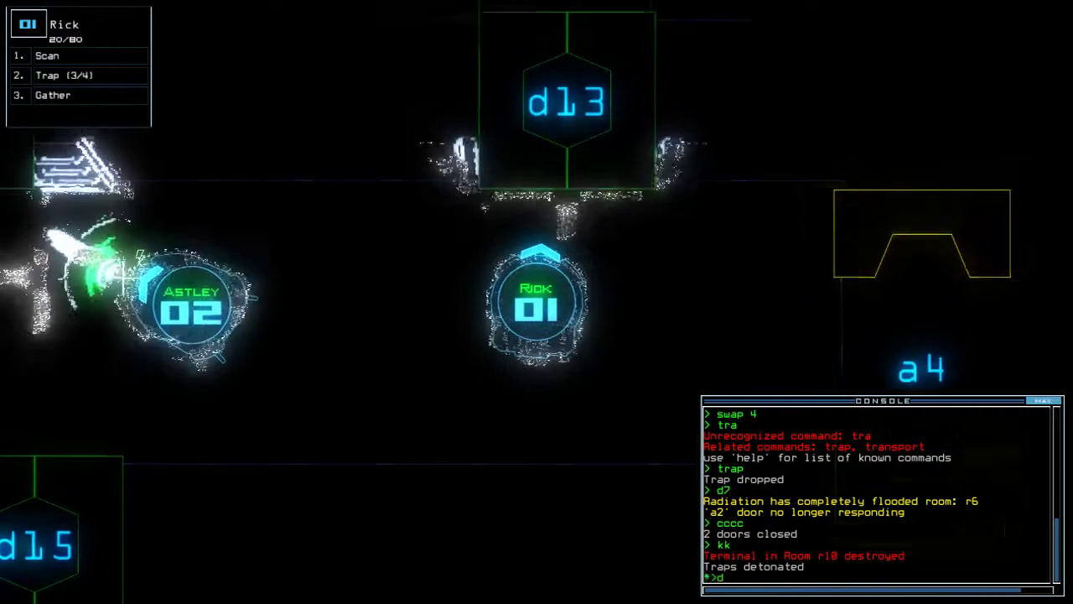
type("13")
- Send Rick through d13 to gather three scrap and recall Astley to r1
key("Return")
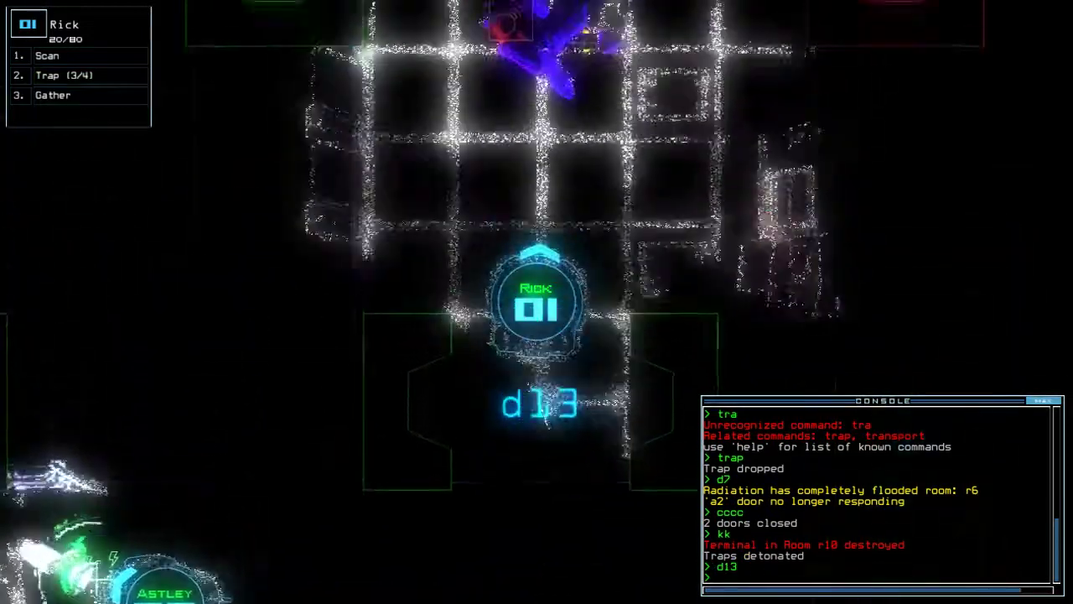
type("g")
key("Return")
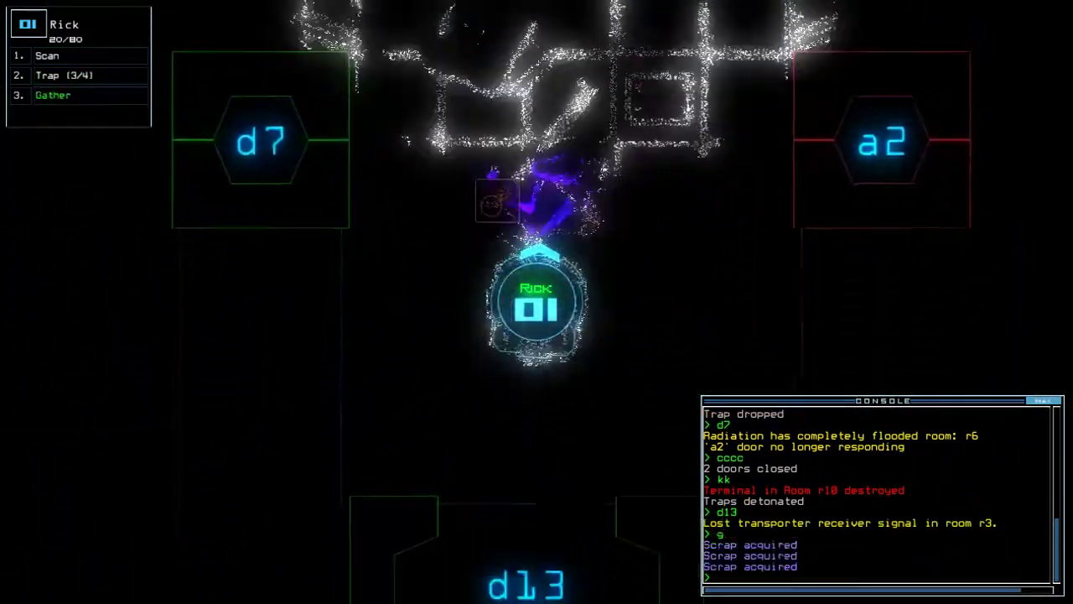
type("back 2")
key("Return")
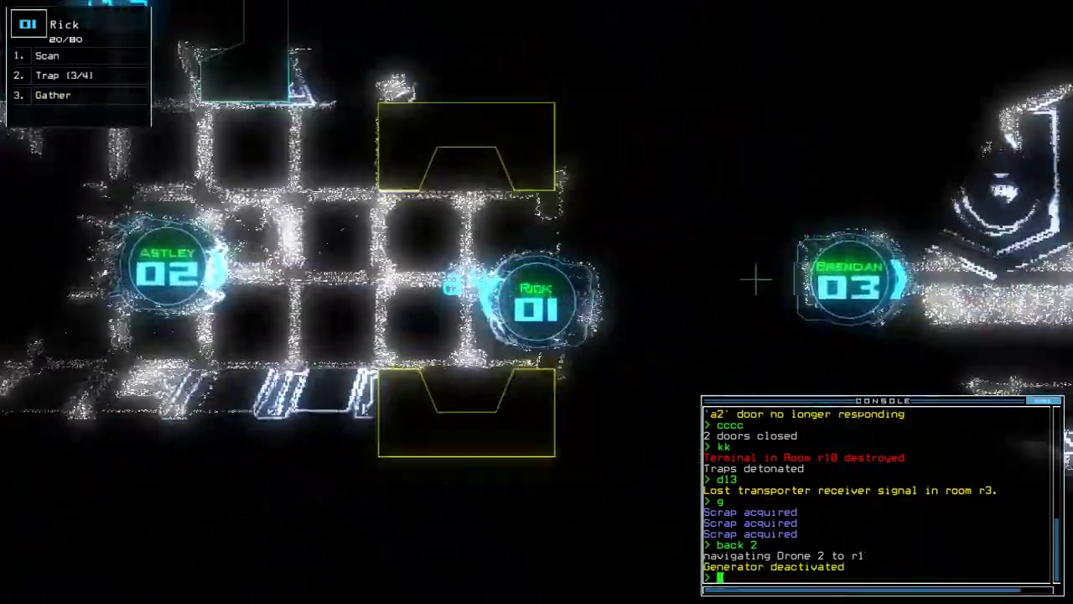
key("space")
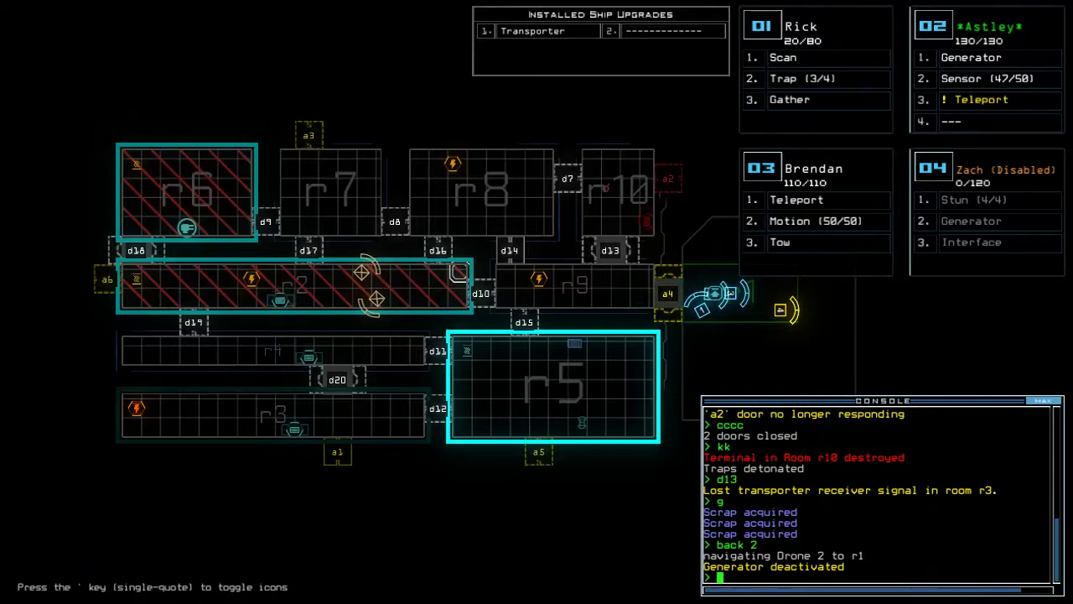
type("ra")
- Seal room r1's doors, leave the derelict, and dismiss the 16-scrap mission summary
key("Return")
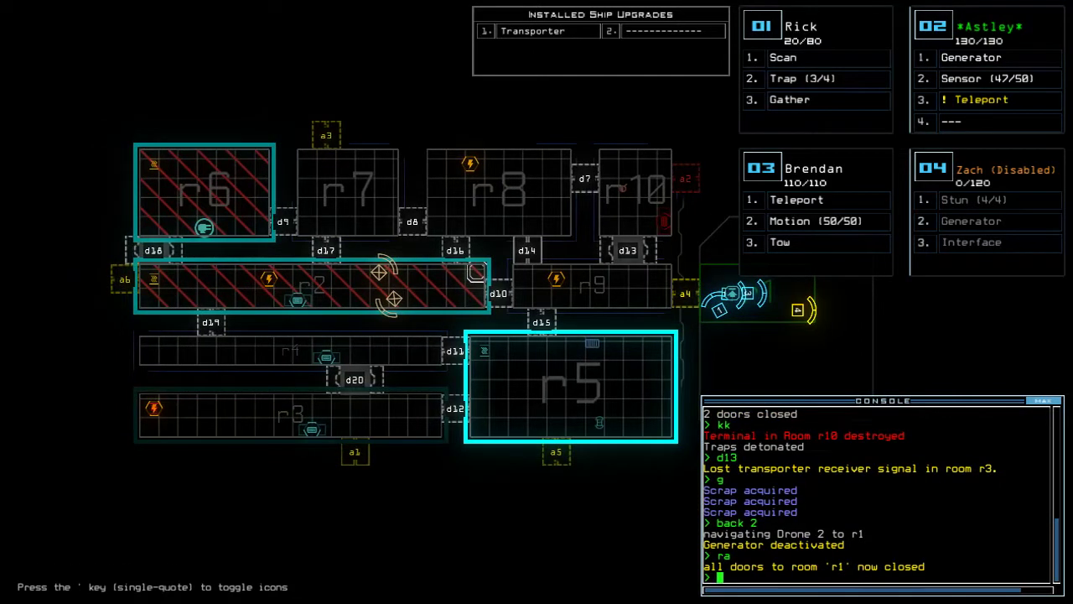
type("oo")
key("Return")
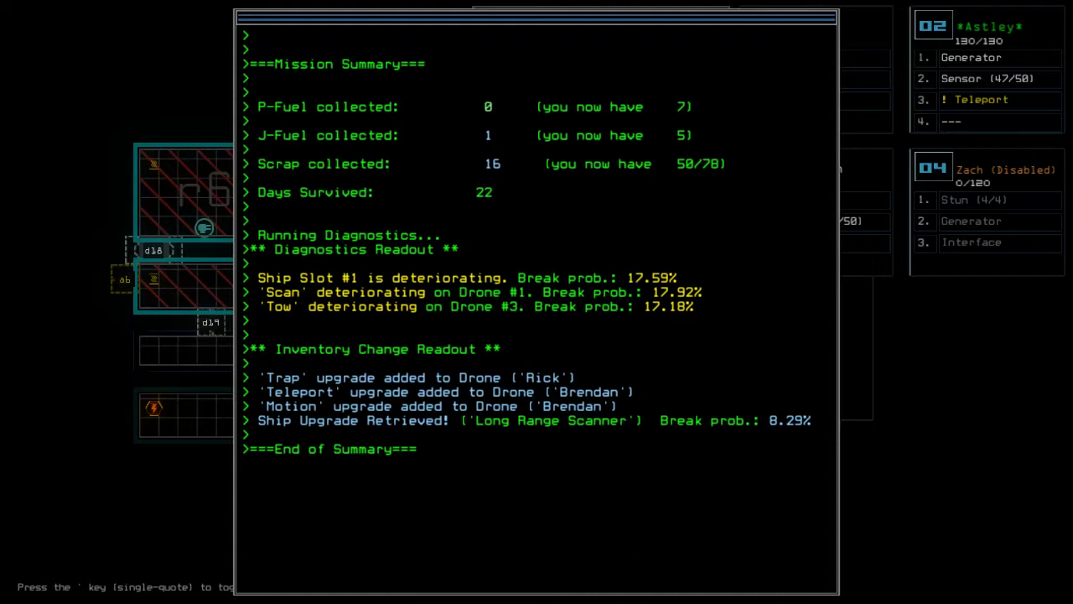
key("Return")
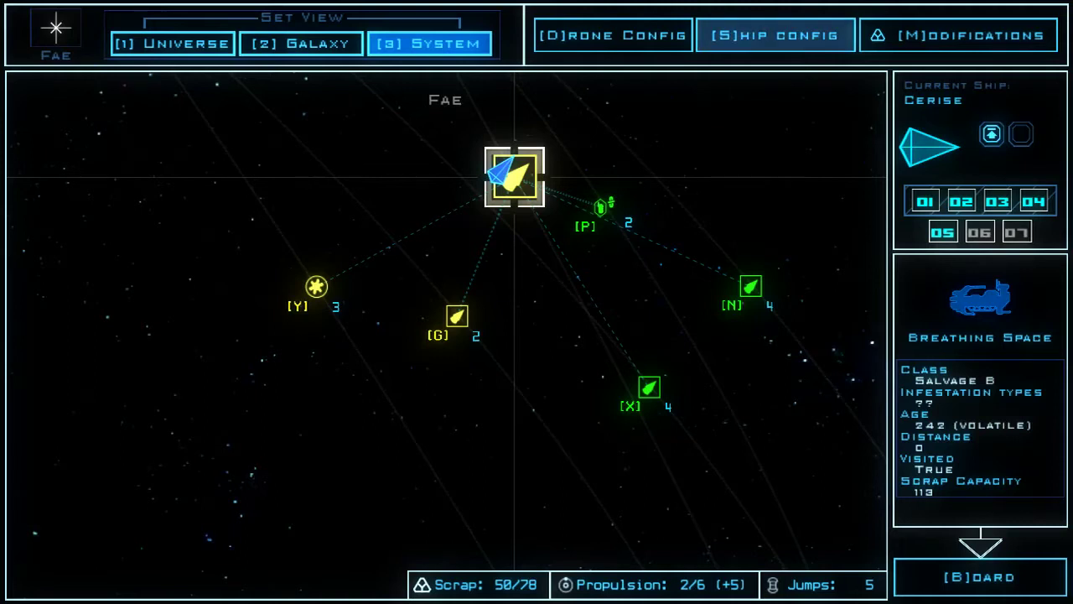
- Travel to Autotrade 41923 and install the Long Range Scanner in place of the Transporter
key("p")
key("t")
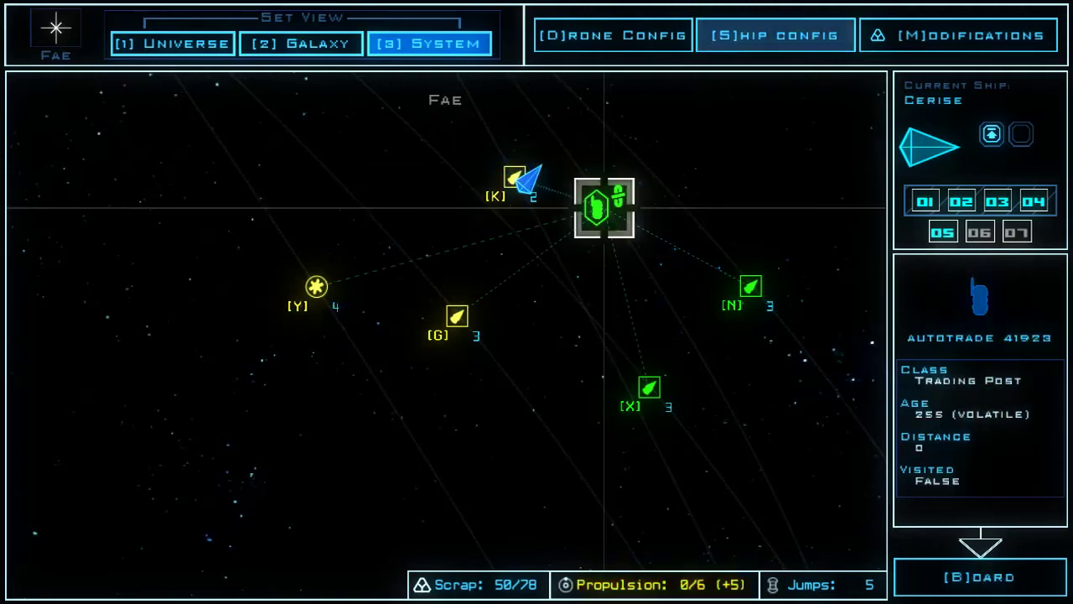
key("s")
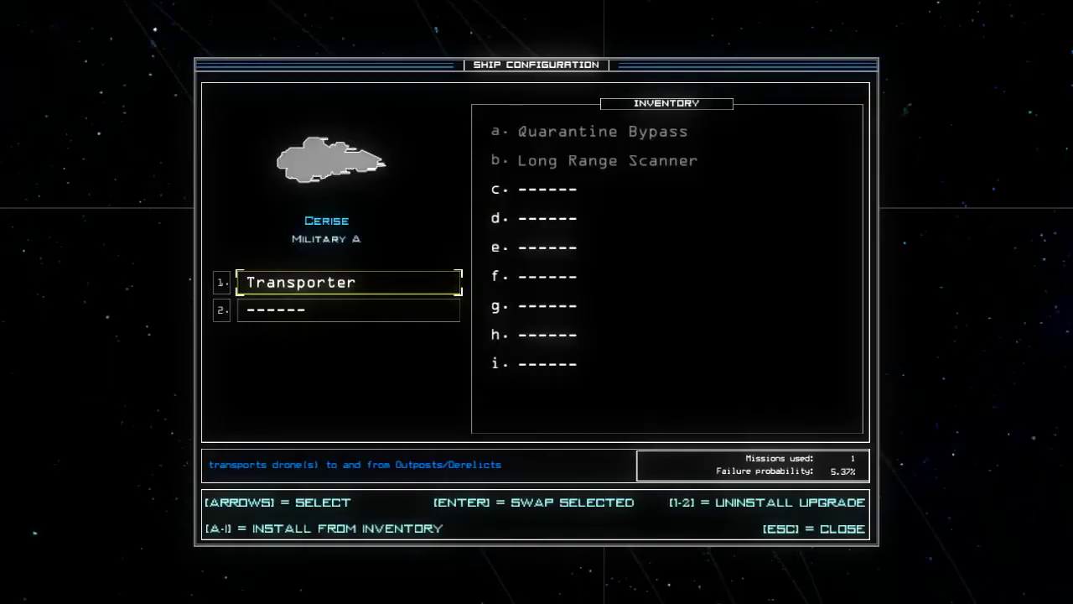
key("Right")
key("Down")
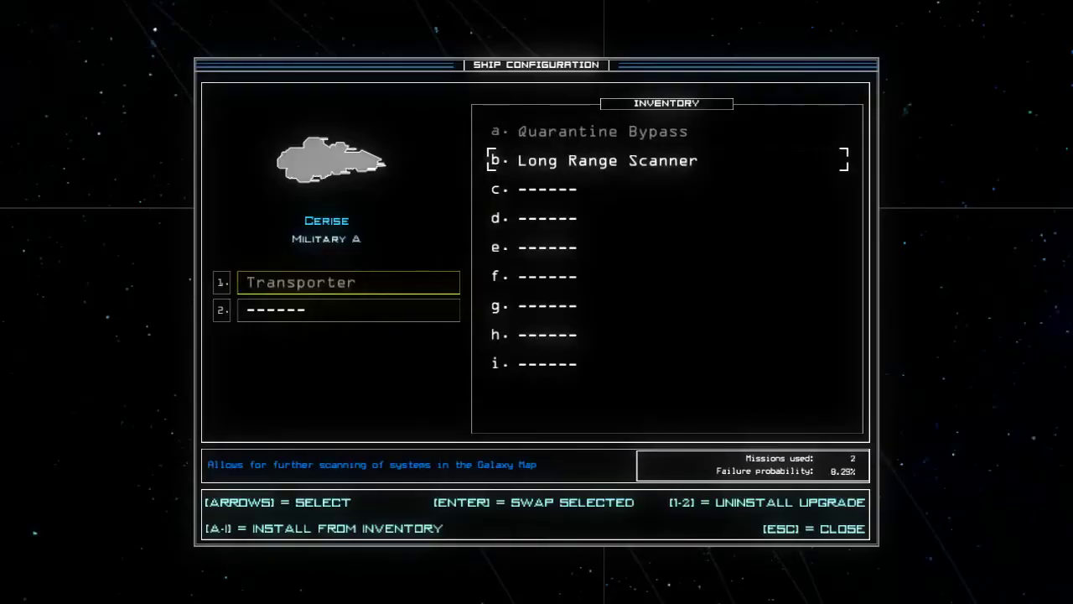
key("1")
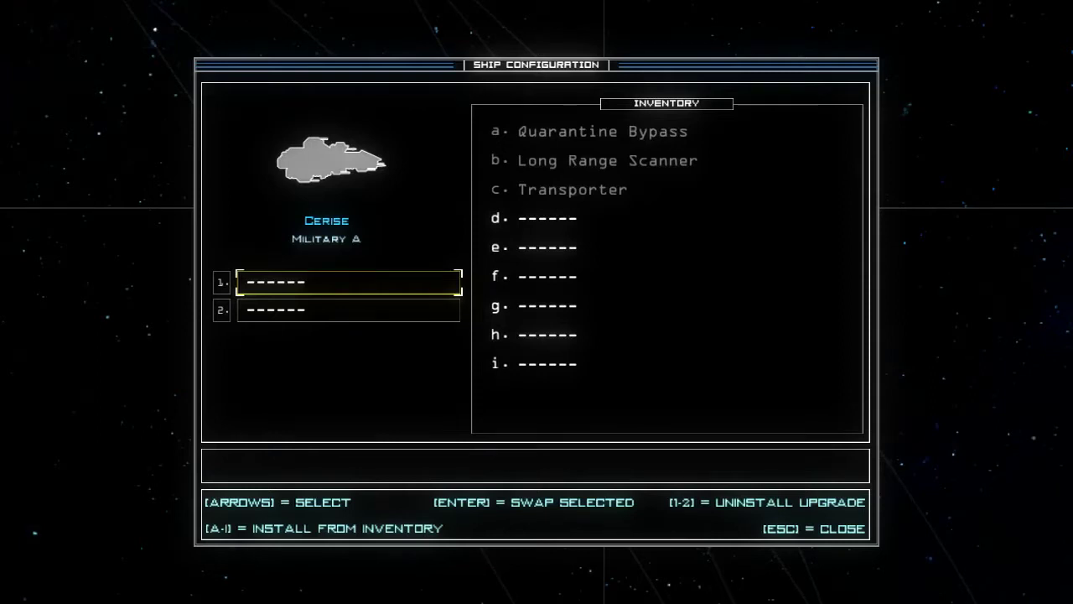
key("b")
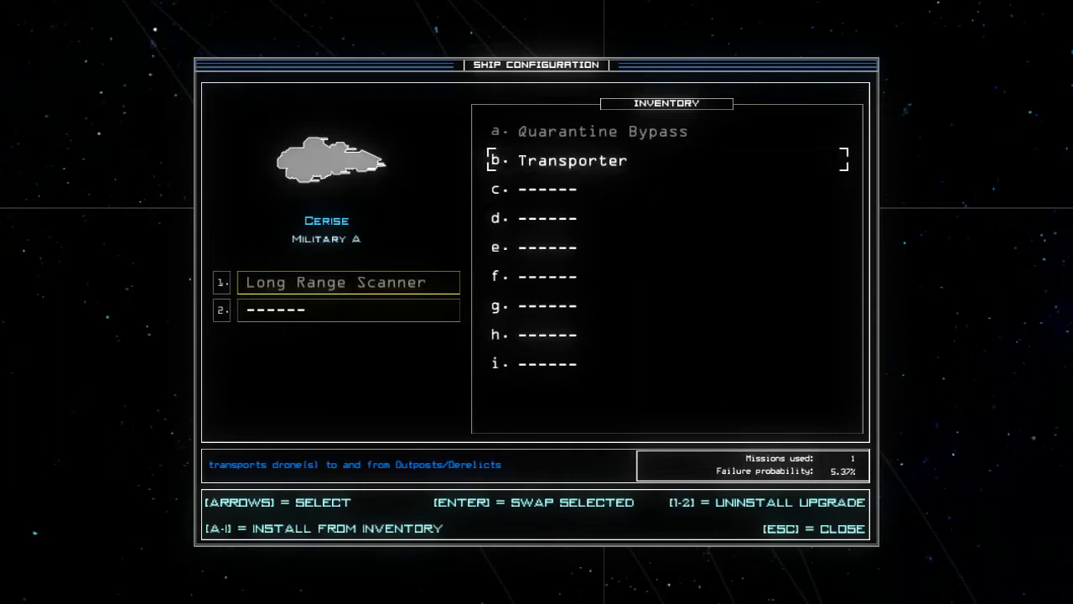
key("Escape")
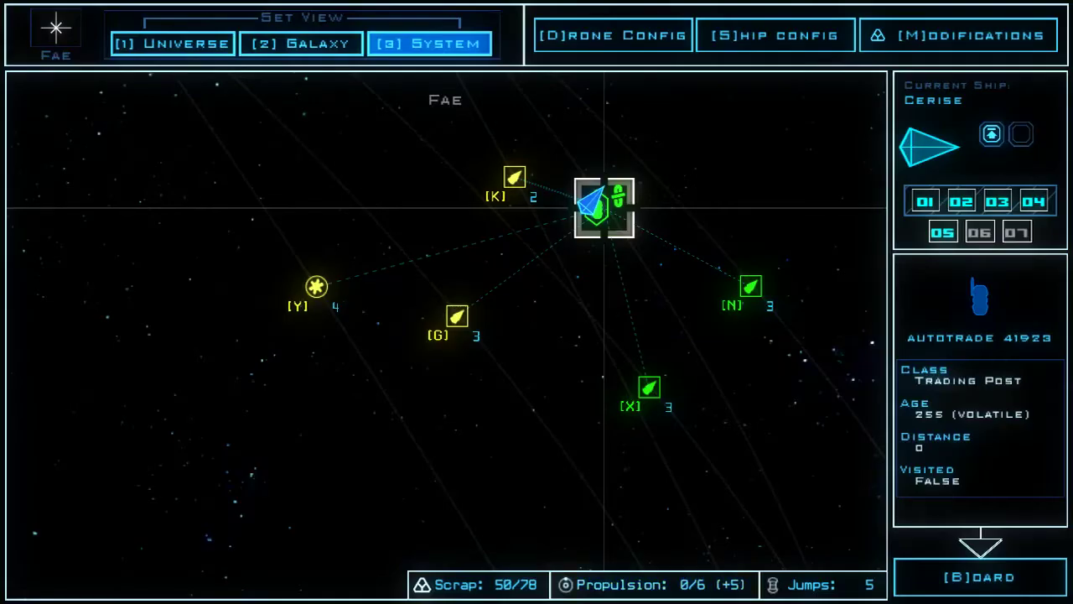
- Check the galaxy view, uninstall the Long Range Scanner, and board the trading post
key("2")
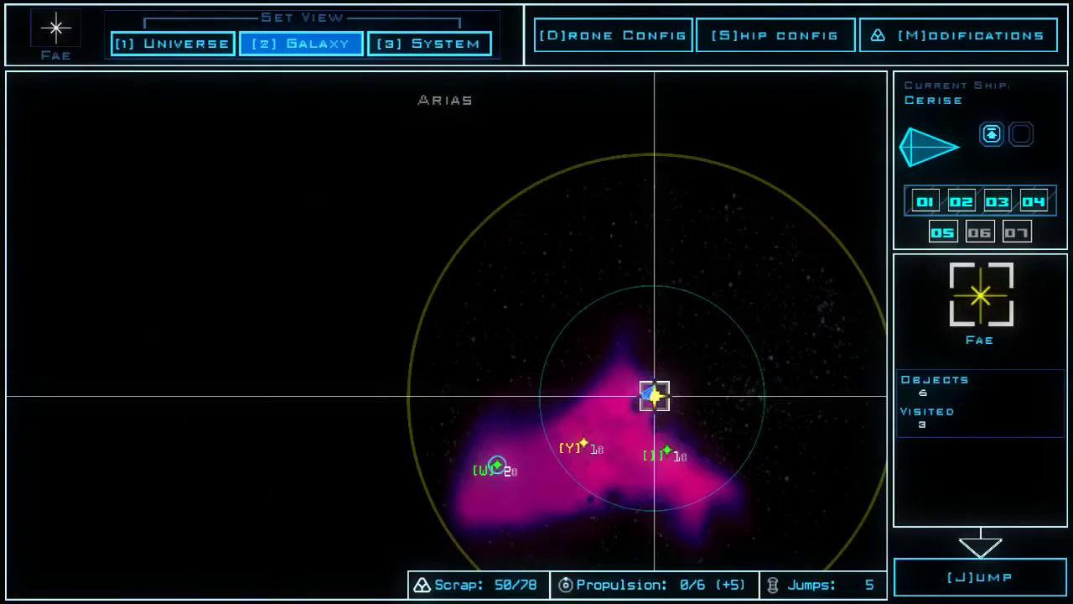
key("s")
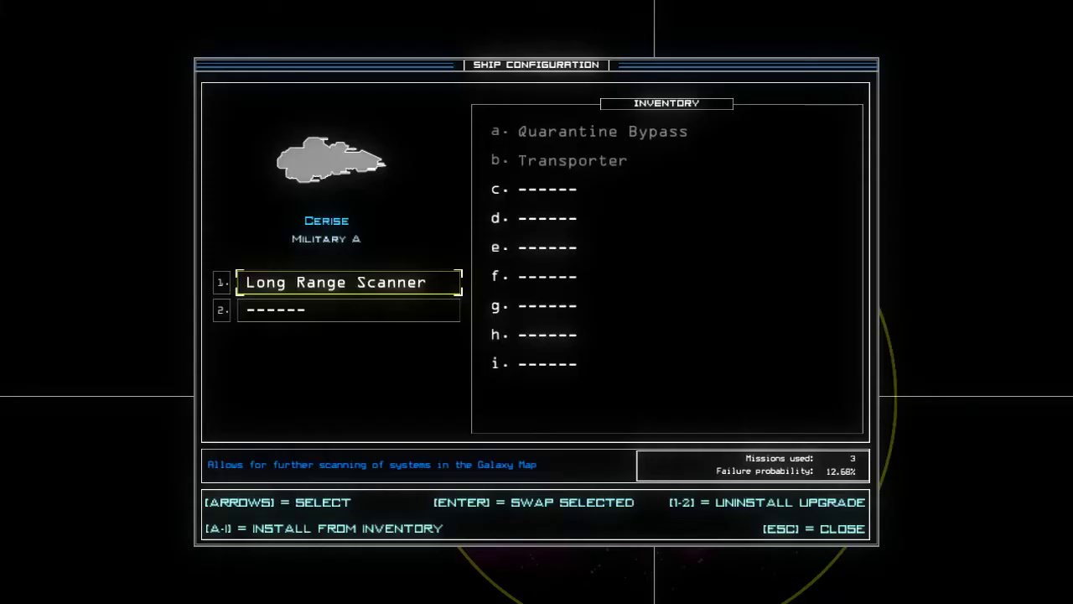
key("1")
key("Escape")
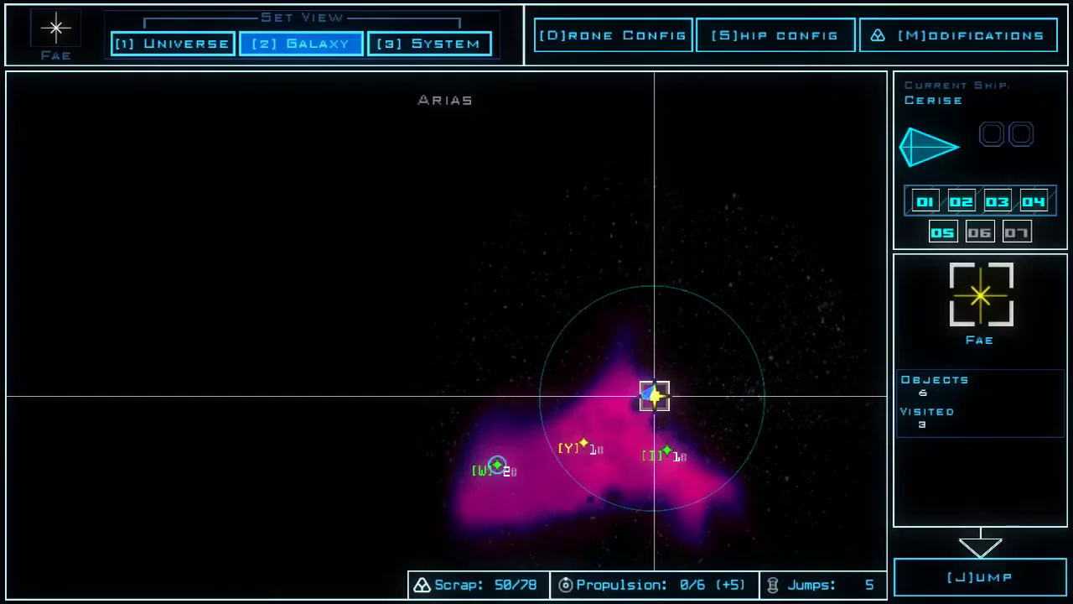
key("3")
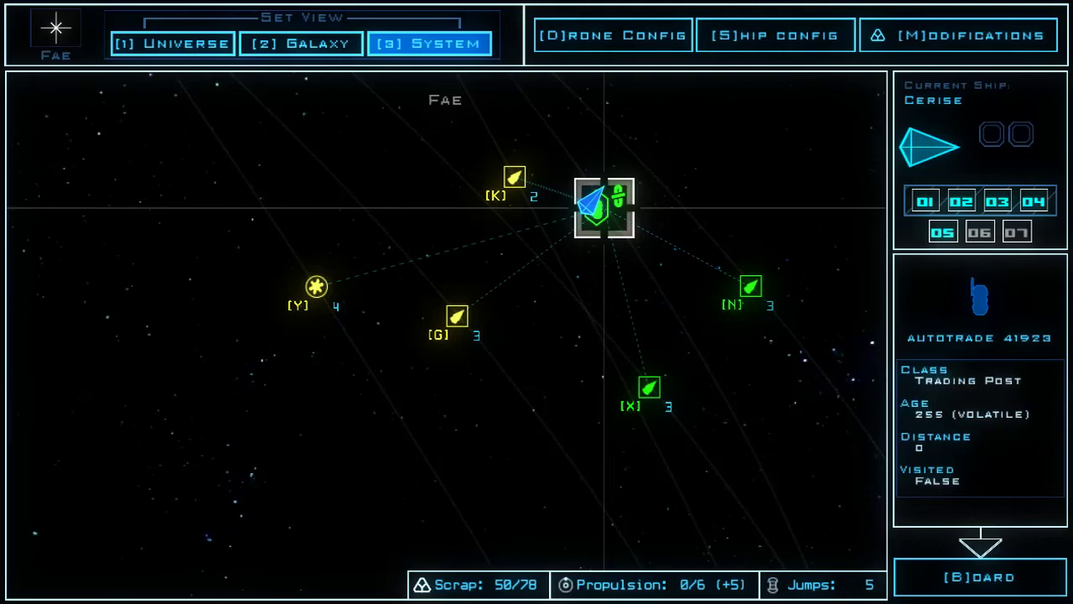
key("b")
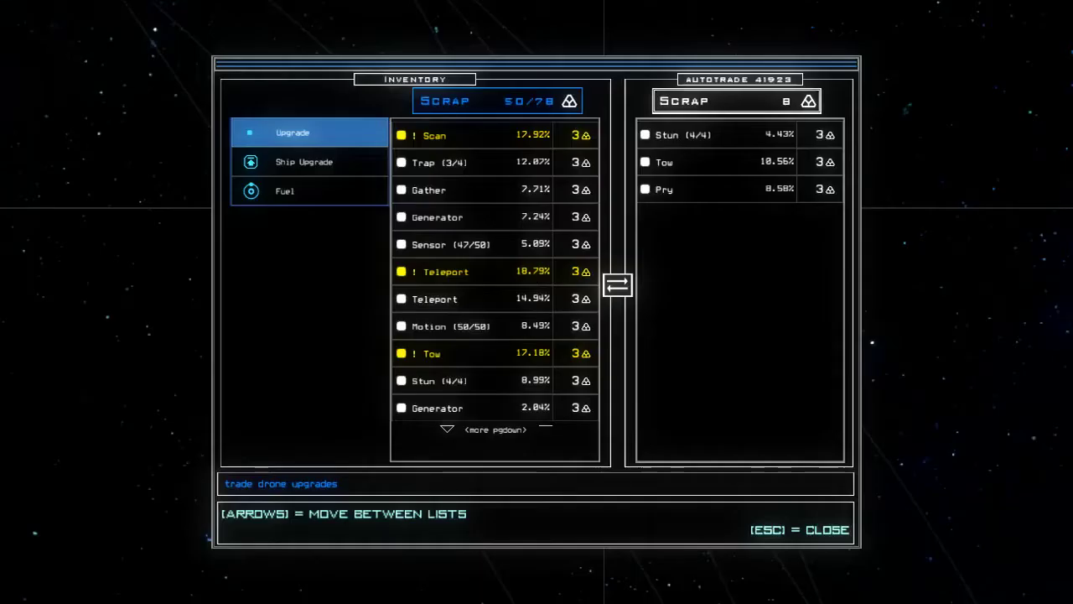
- Buy the Stun, Tow and Pry drone upgrades from the trading post
key("Right")
key("Right")
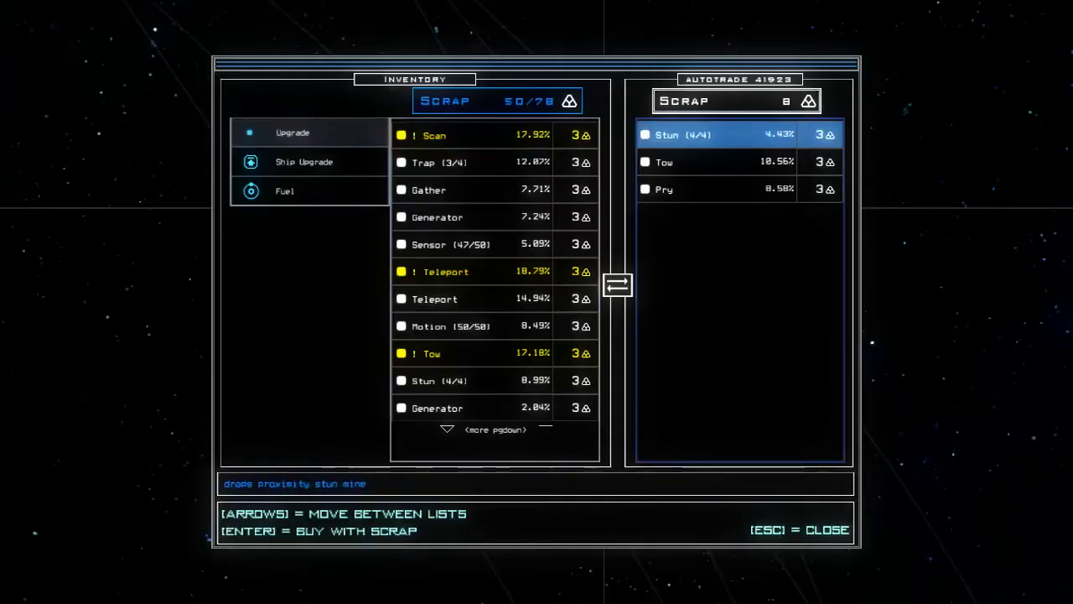
key("Return")
key("Return")
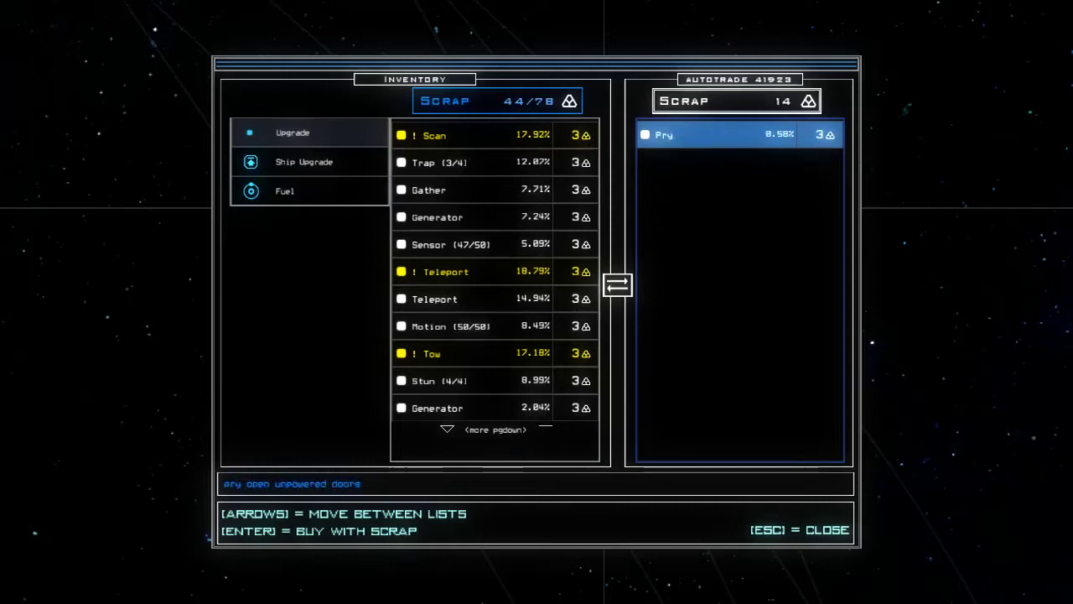
key("Return")
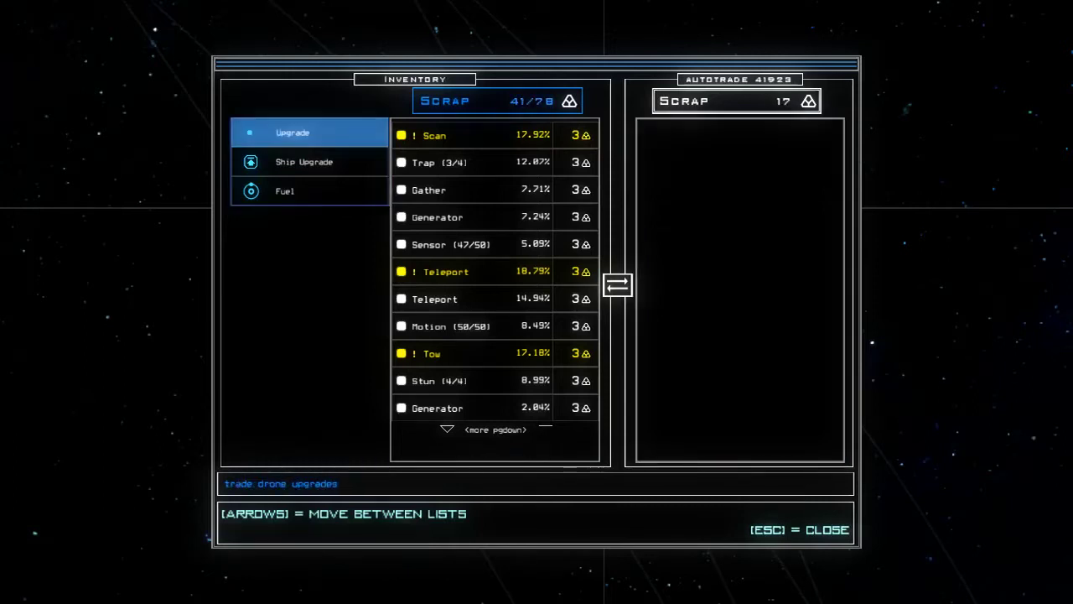
key("Down")
- Browse the trading post's Ship Upgrade and Fuel categories, then return to drone upgrades
key("Right")
key("Left")
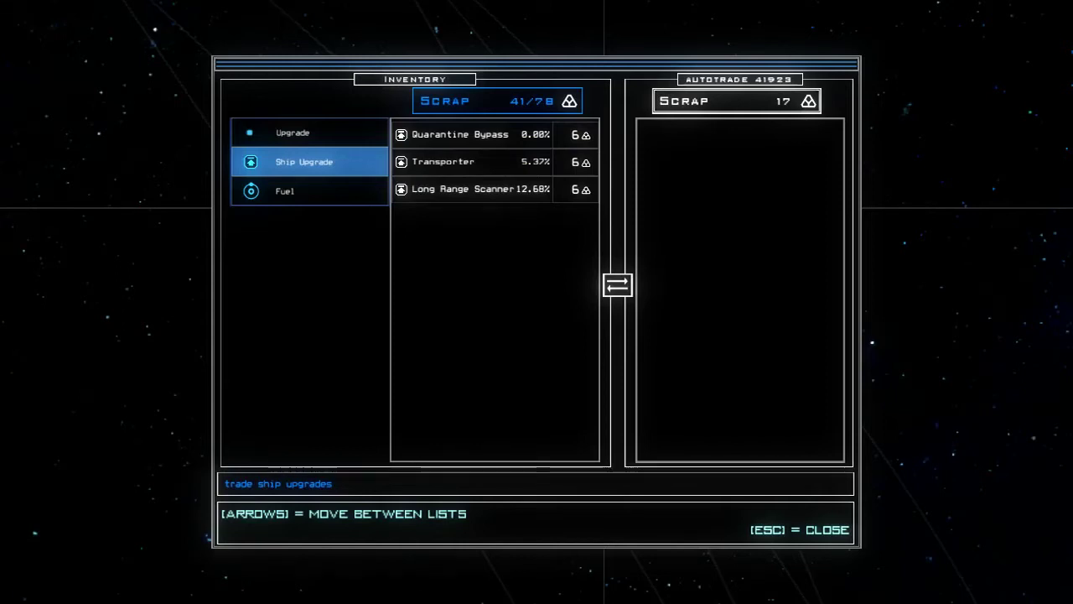
key("Down")
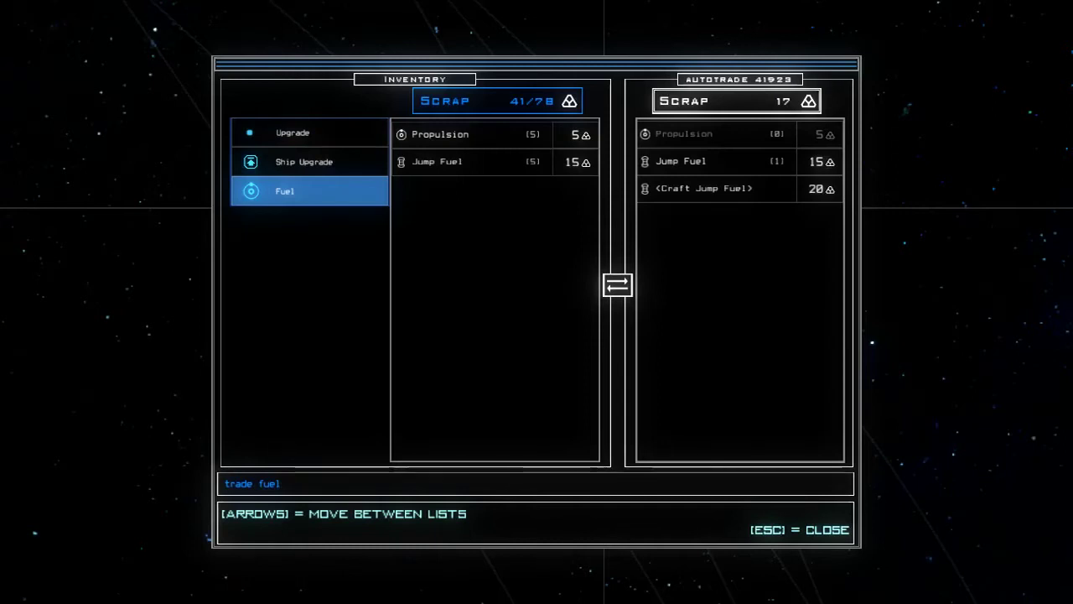
key("Down")
- Scroll through the owned upgrades from Pry to Scan, then leave the trading screen
key("Right")
key("Up")
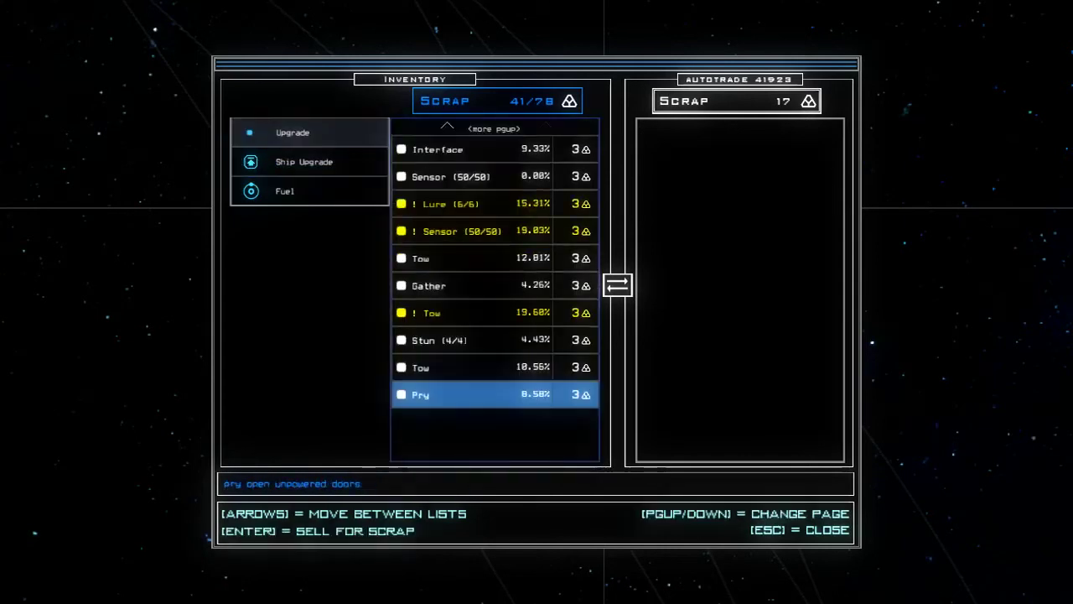
key("Up")
key("Up")
key("Up")
key("Up")
key("Up")
key("Up")
key("Up")
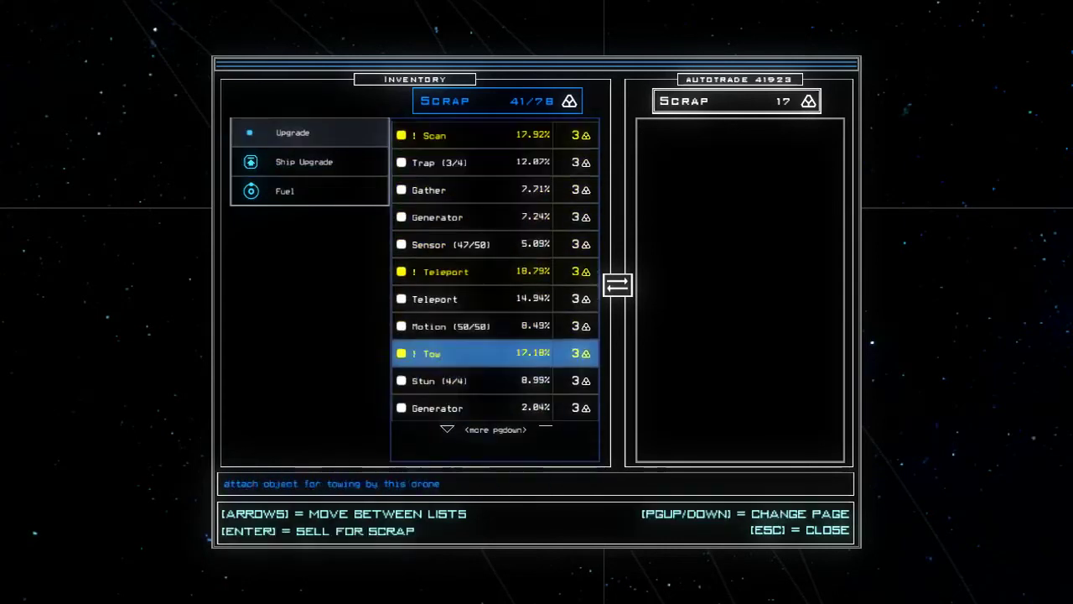
key("Up")
key("Up")
key("Up")
key("Up")
key("Up")
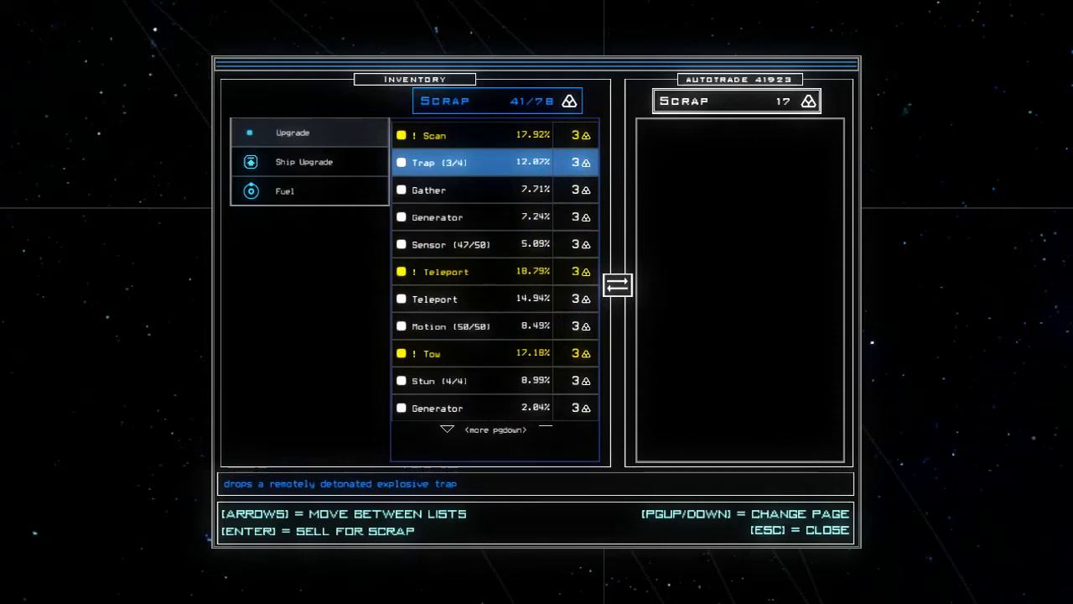
key("Up")
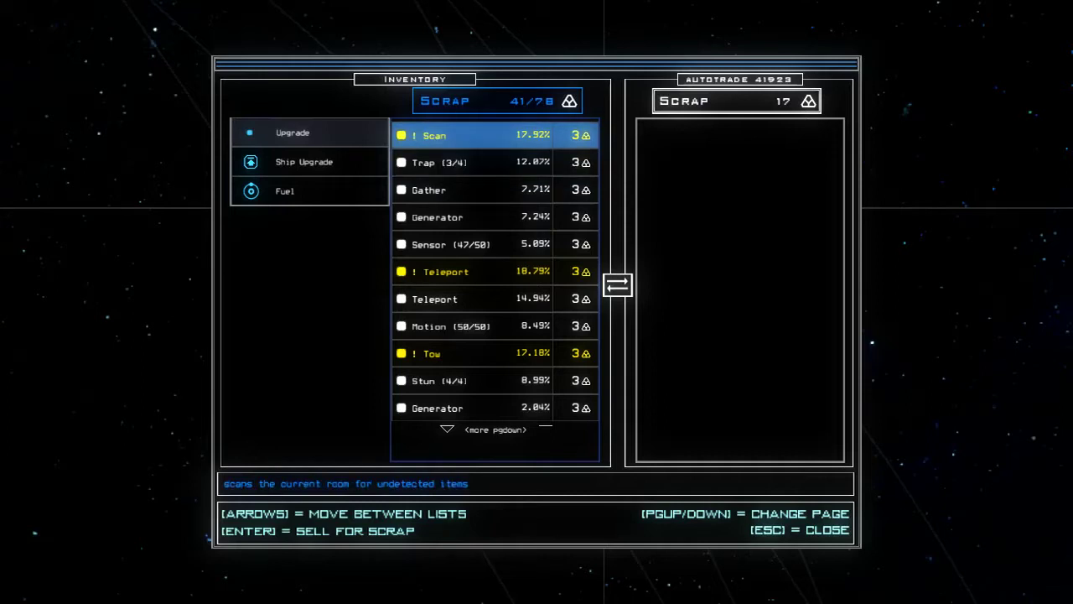
key("Up")
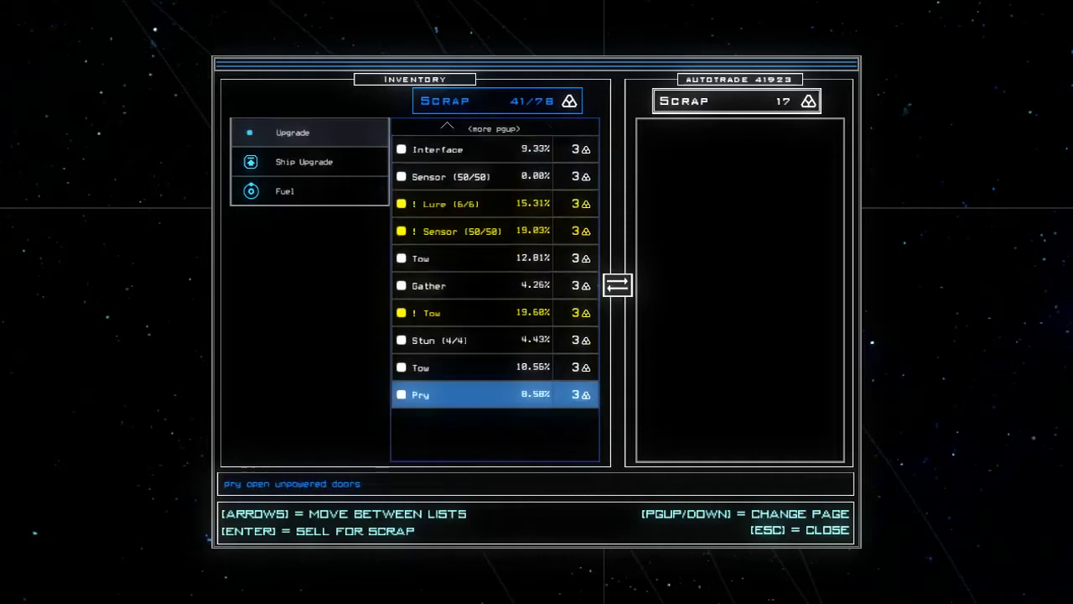
key("Down")
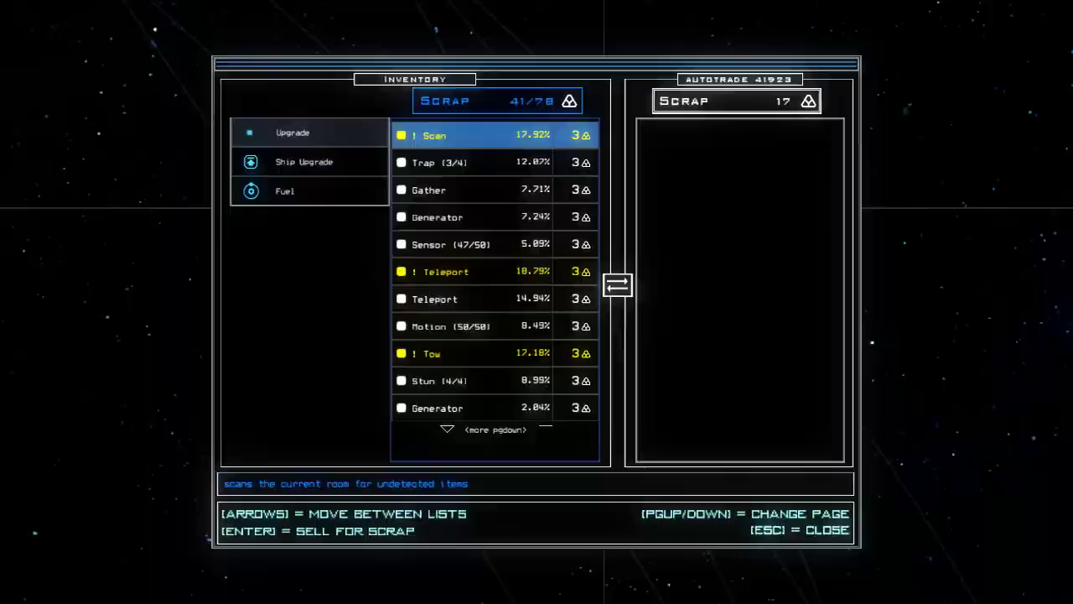
key("Escape")
- In Modifications, select drone 1's Scan upgrade and its available mods
key("m")
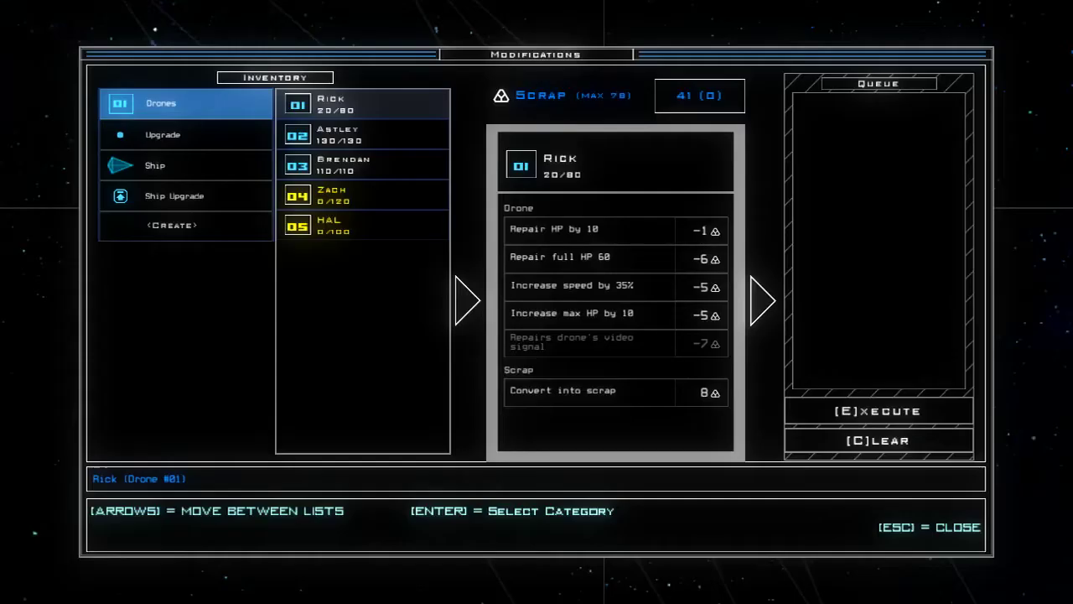
key("Down")
key("Right")
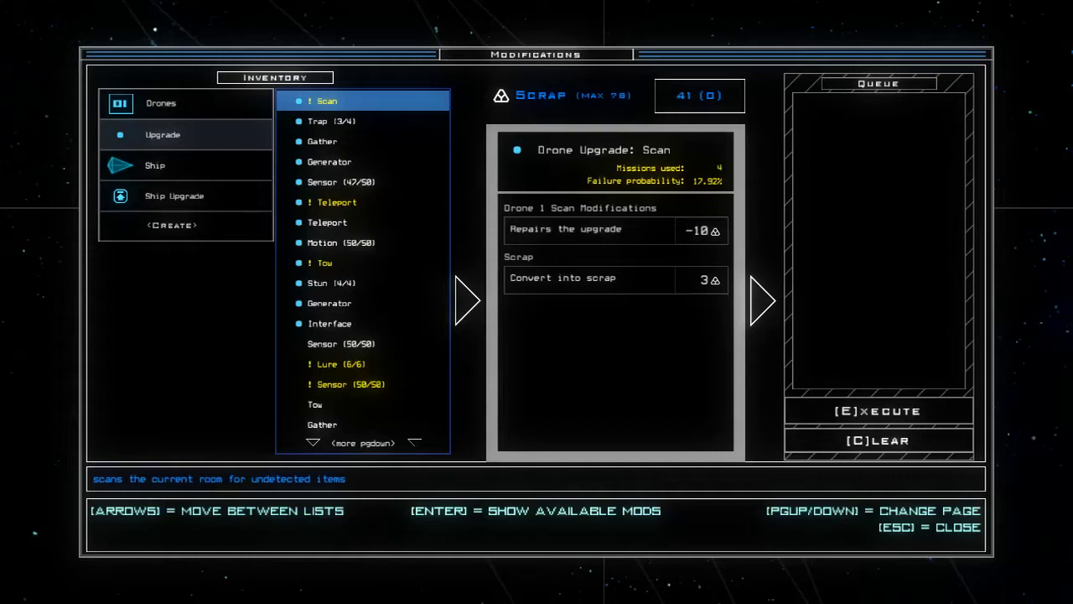
key("Left")
key("Up")
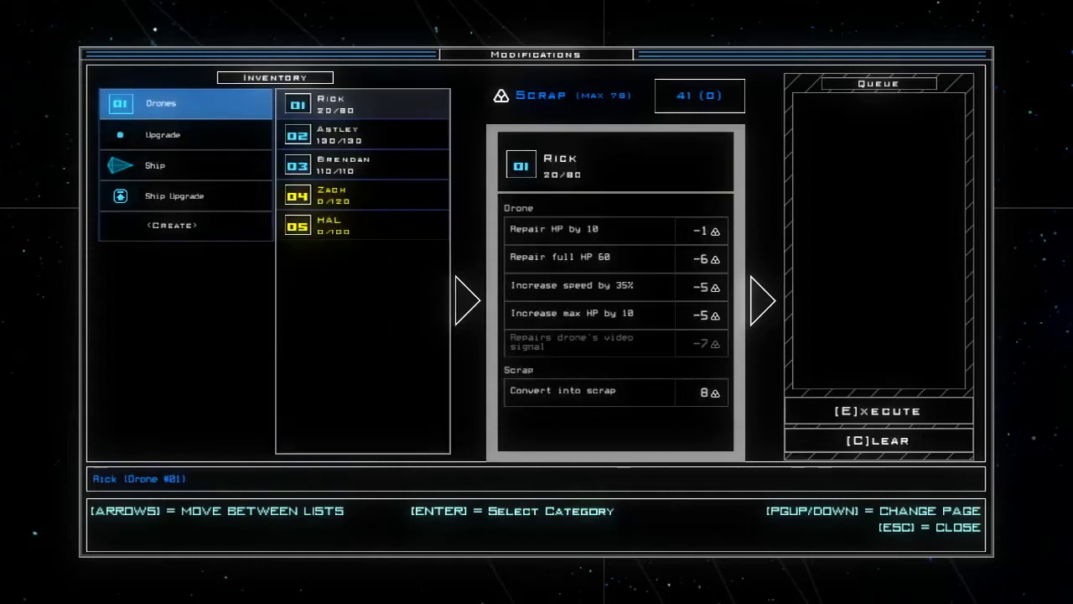
key("Down")
key("Right")
key("Down")
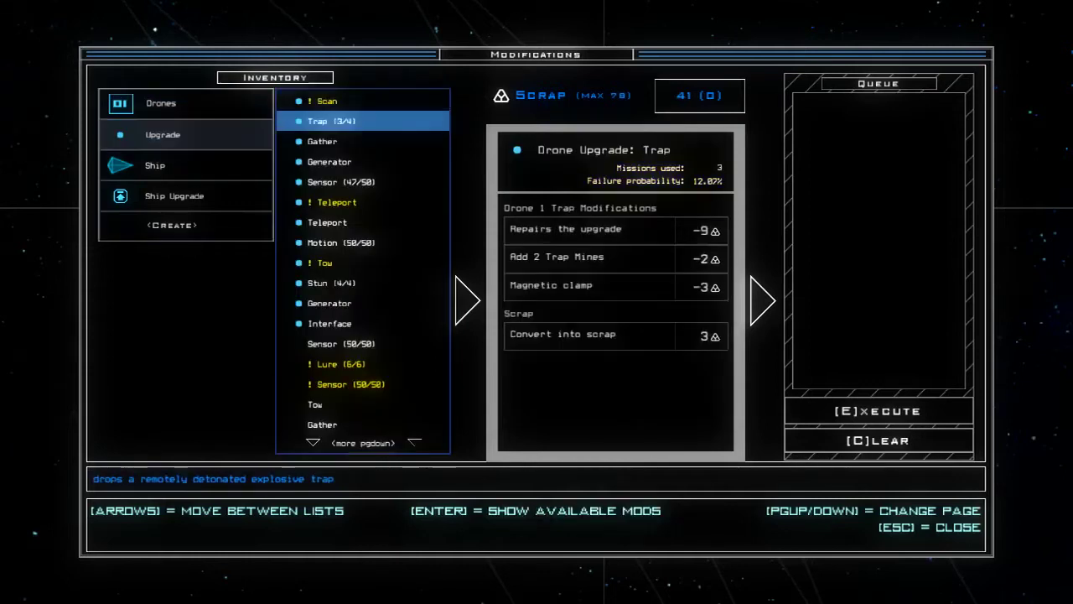
key("Up")
key("Right")
- Repair the Scan upgrade for 10 scrap, leaving 31, then go to Drone Config
key("Down")
key("Up")
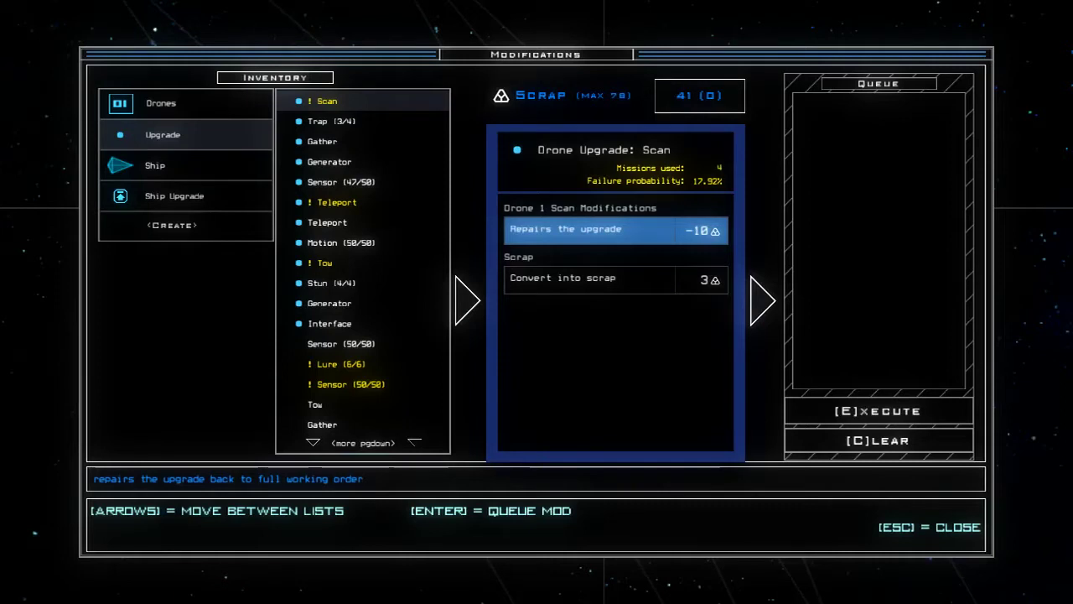
key("Return")
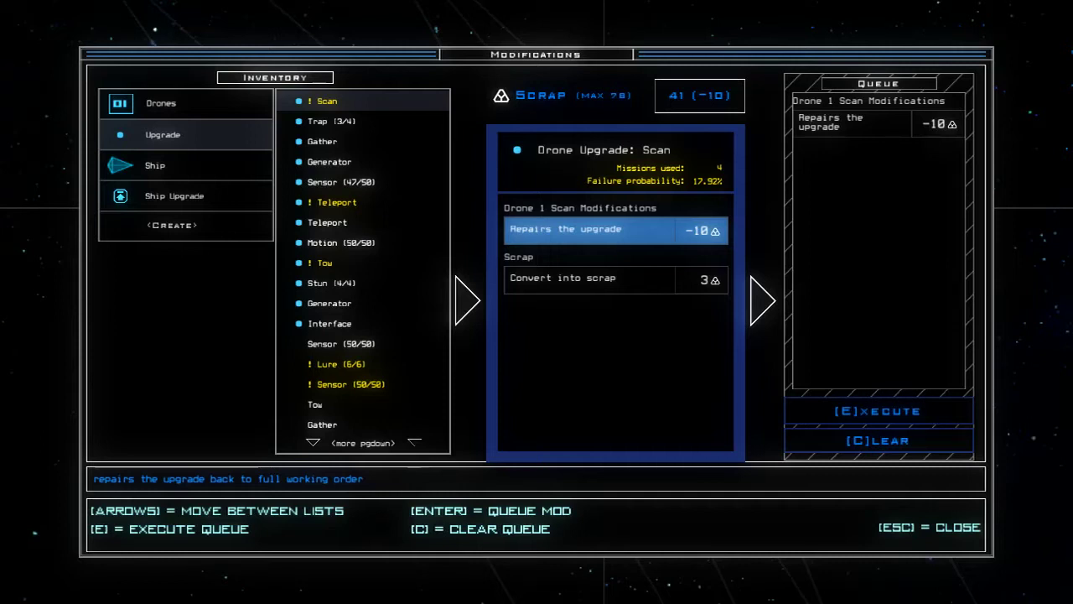
key("e")
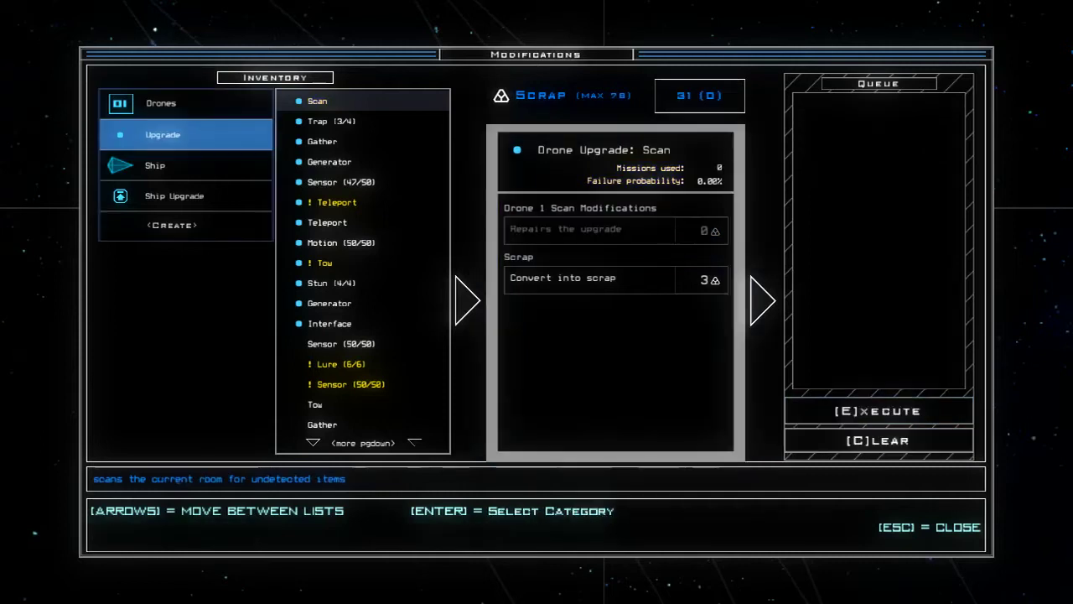
key("Escape")
key("d")
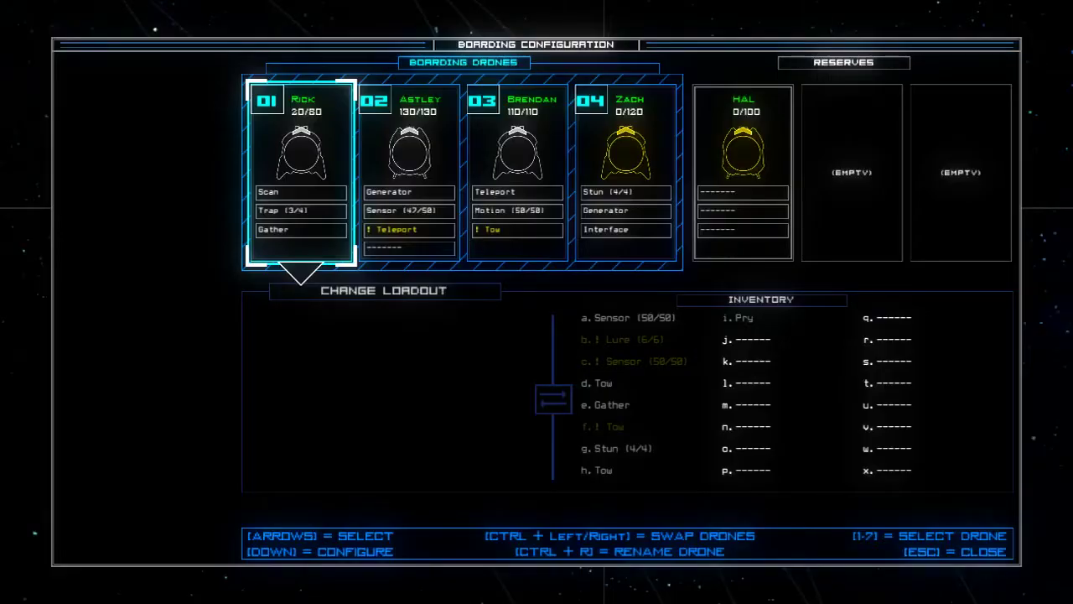
- Move Zach's Stun upgrade into the ship inventory
key("Right")
key("Right")
key("Right")
key("Down")
key("Return")
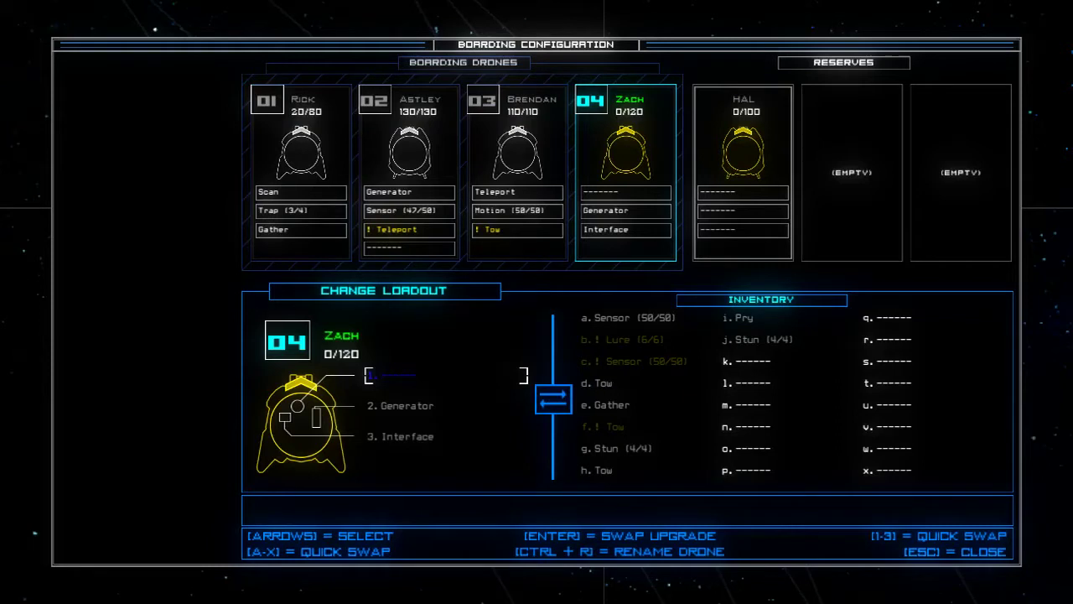
key("Escape")
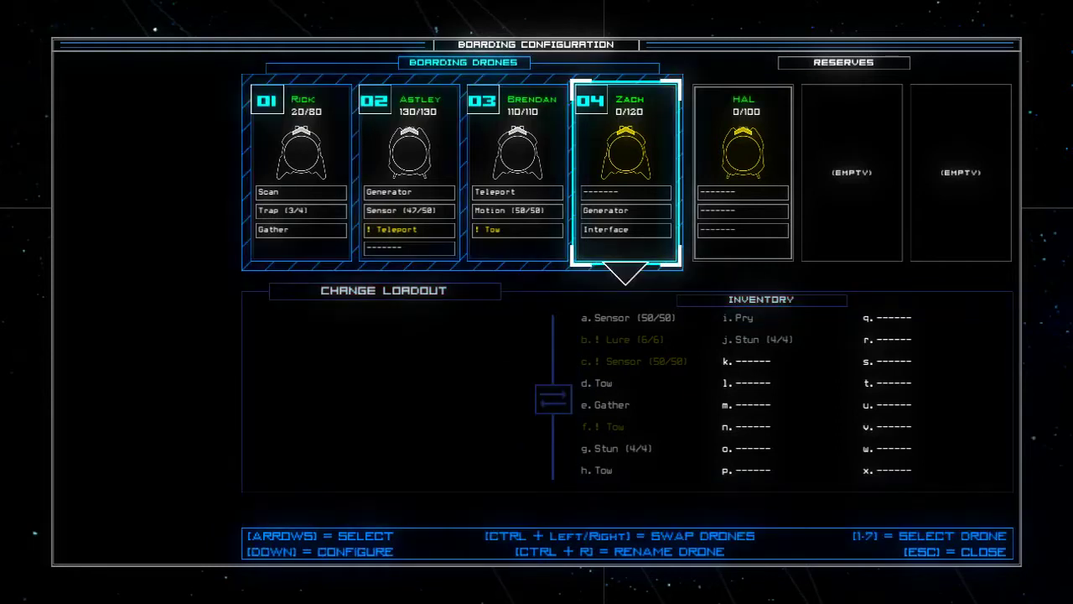
- Move Astley's damaged Teleport upgrade into the ship inventory
key("Left")
key("Left")
key("Down")
key("Down")
key("Down")
key("Return")
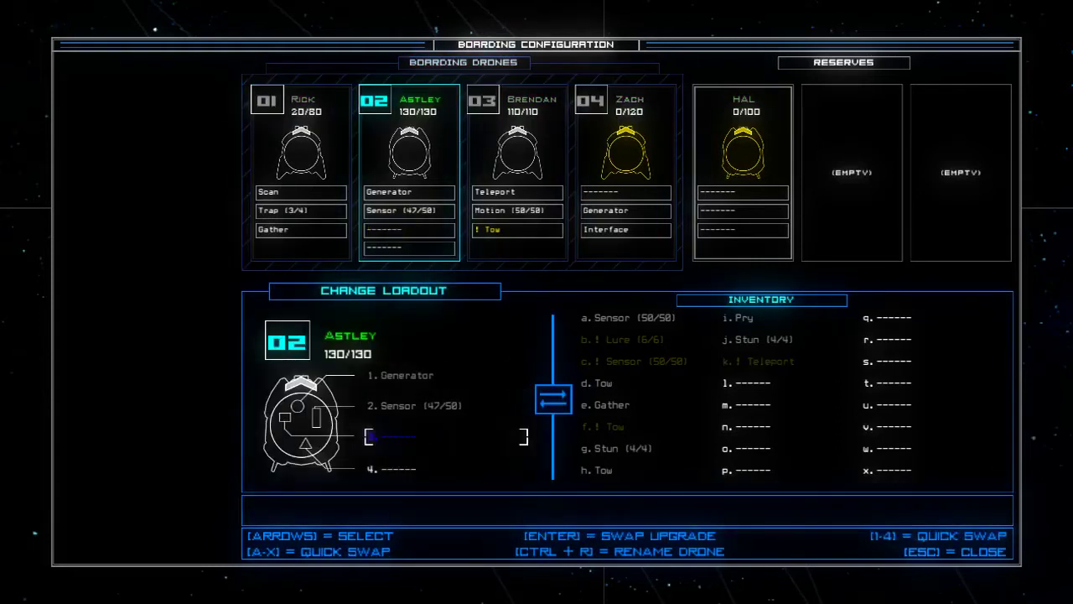
key("Up")
- Review Zach's and Brendan's loadouts, cancelling a started swap on Zach's first slot
key("Escape")
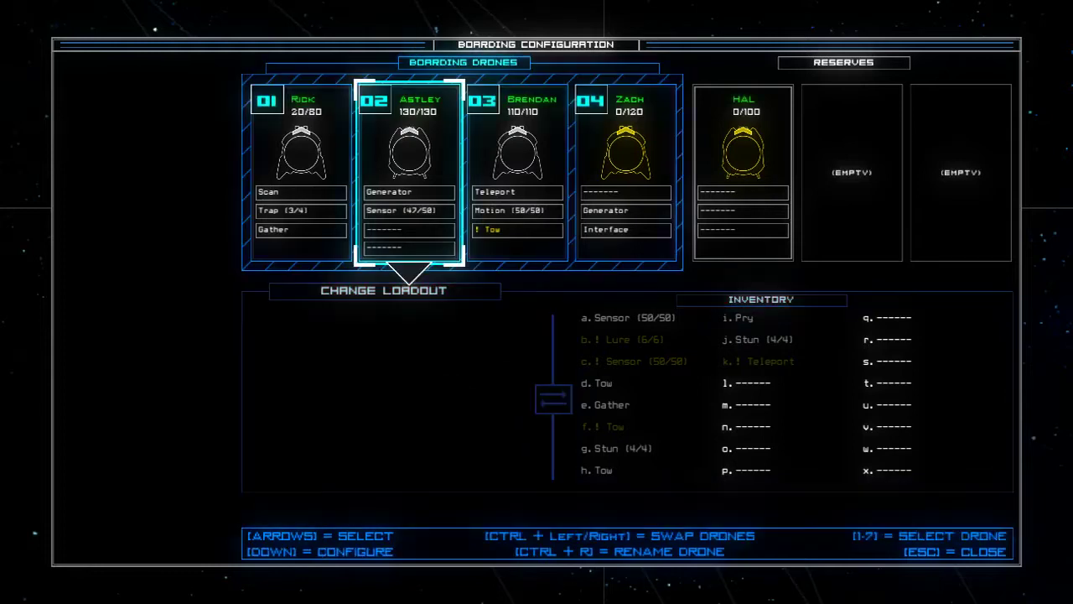
key("Right")
key("Right")
key("Down")
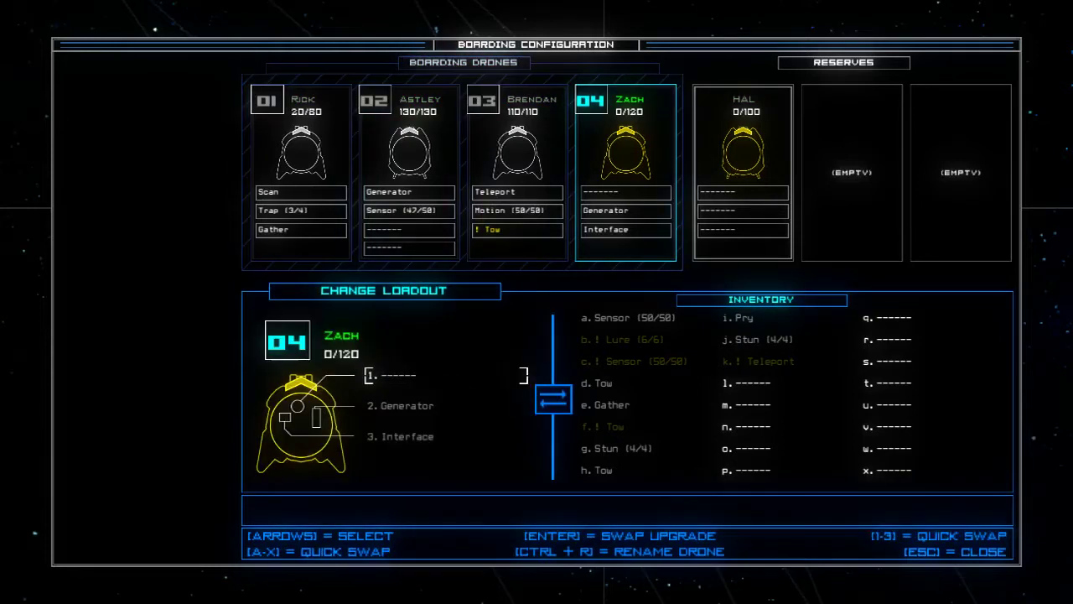
key("Return")
key("Escape")
key("Escape")
key("Left")
key("Down")
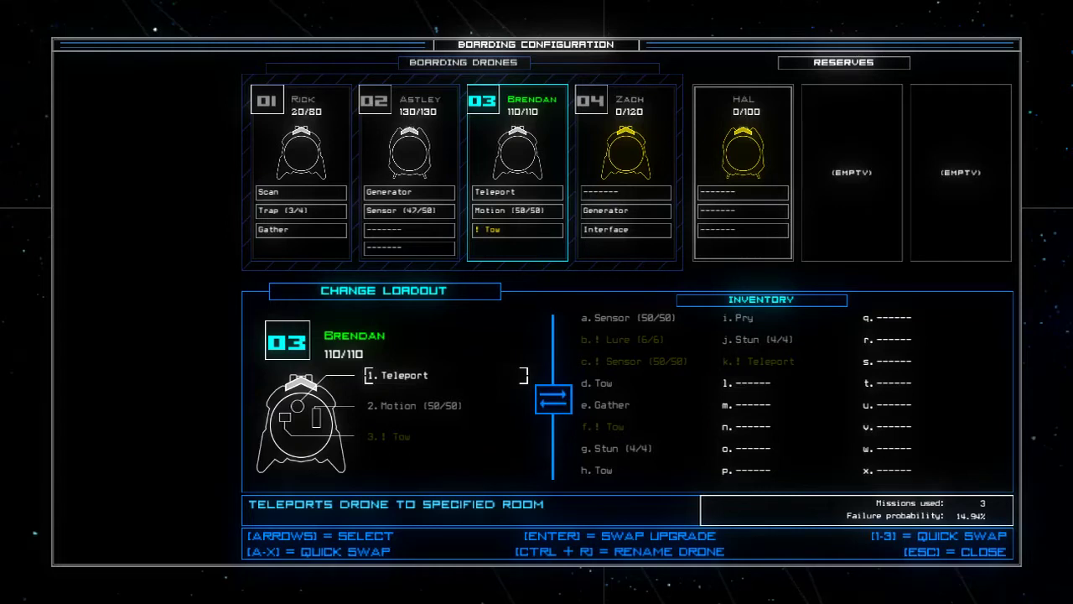
key("Escape")
- Equip the Tow upgrade in Astley's empty third slot
key("Left")
key("Down")
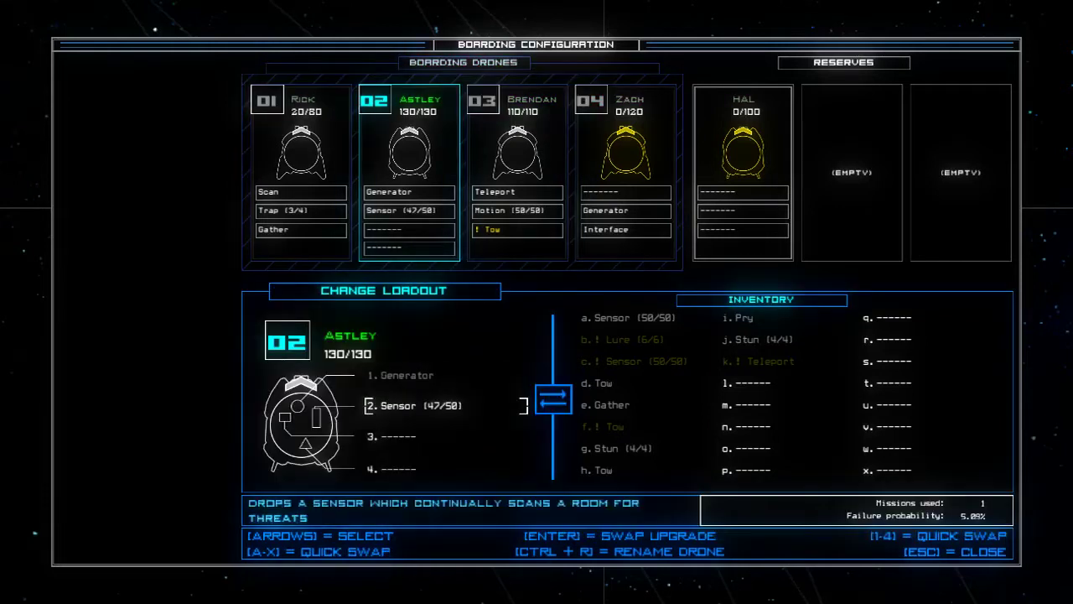
key("Down")
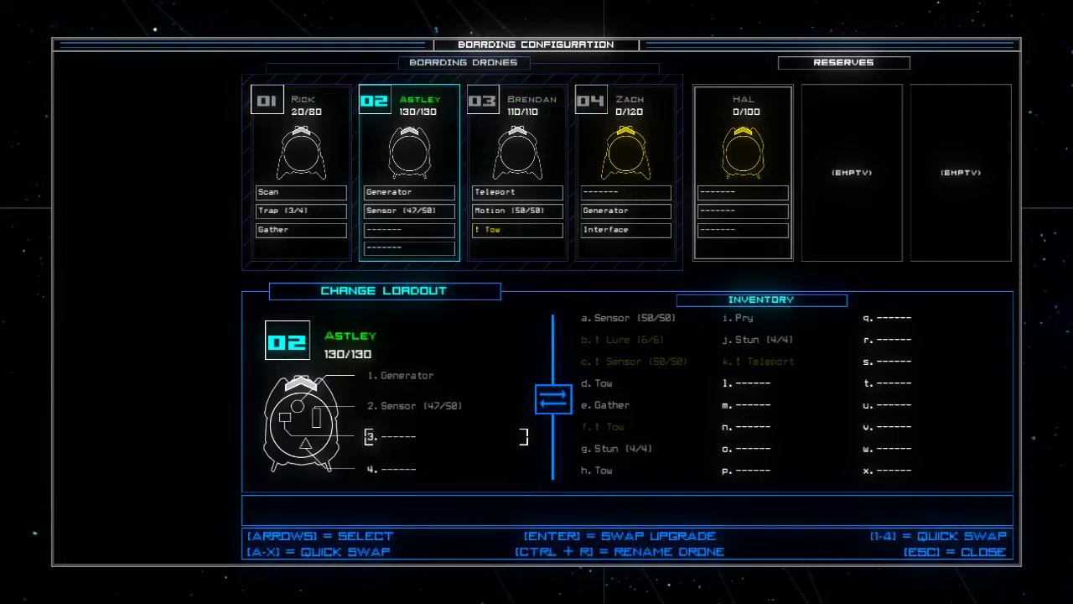
key("Up")
key("Up")
key("Down")
key("Right")
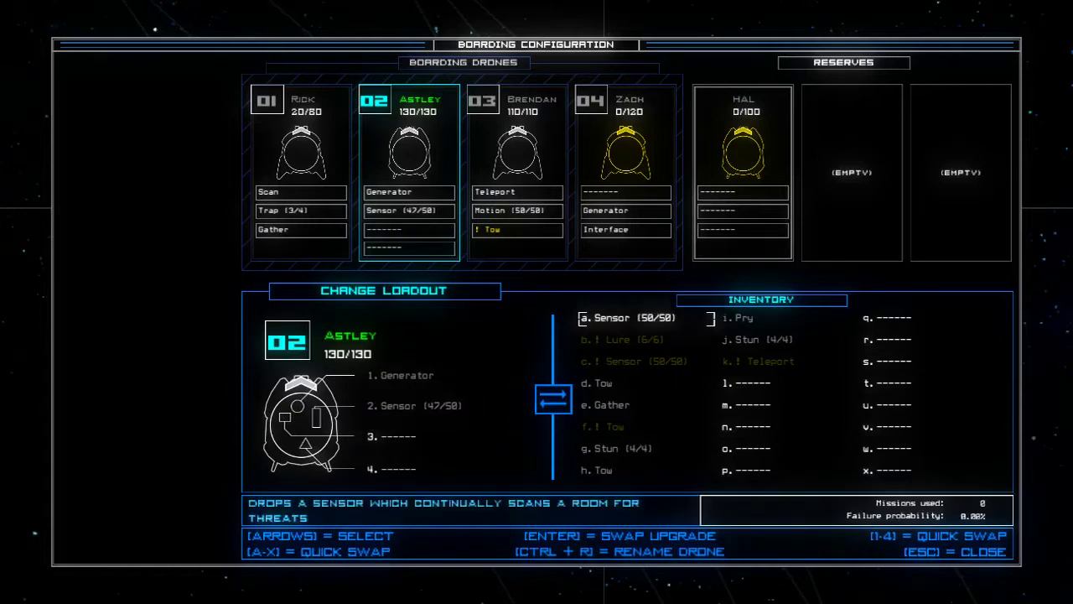
key("Down")
key("Down")
key("Down")
key("Down")
key("Down")
key("Return")
key("Up")
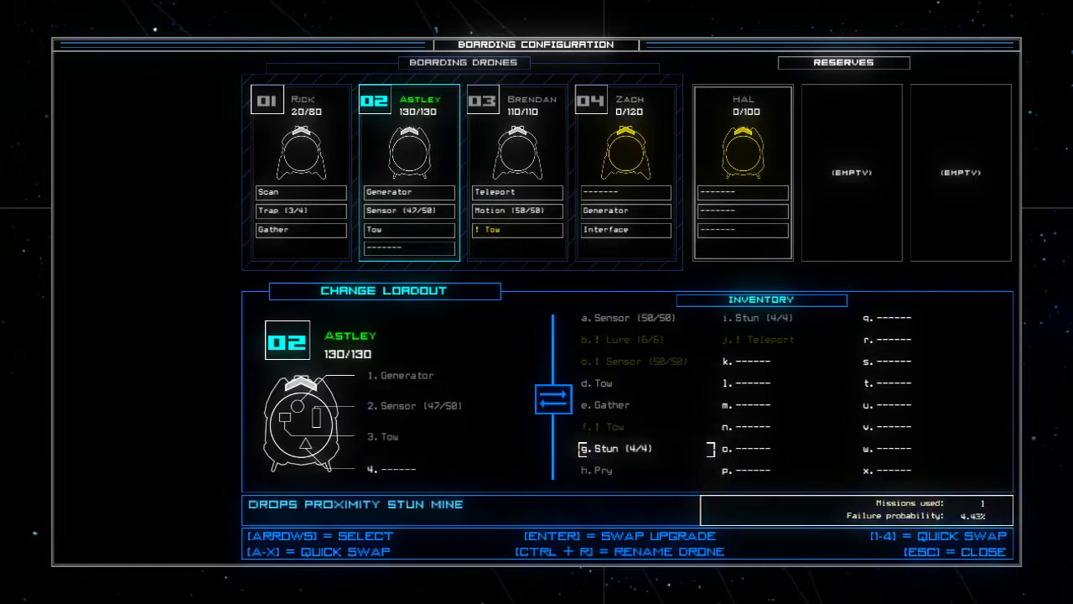
key("Up")
key("Up")
key("Up")
key("Escape")
- Unequip Brendan's damaged Tow upgrade
key("Right")
key("Down")
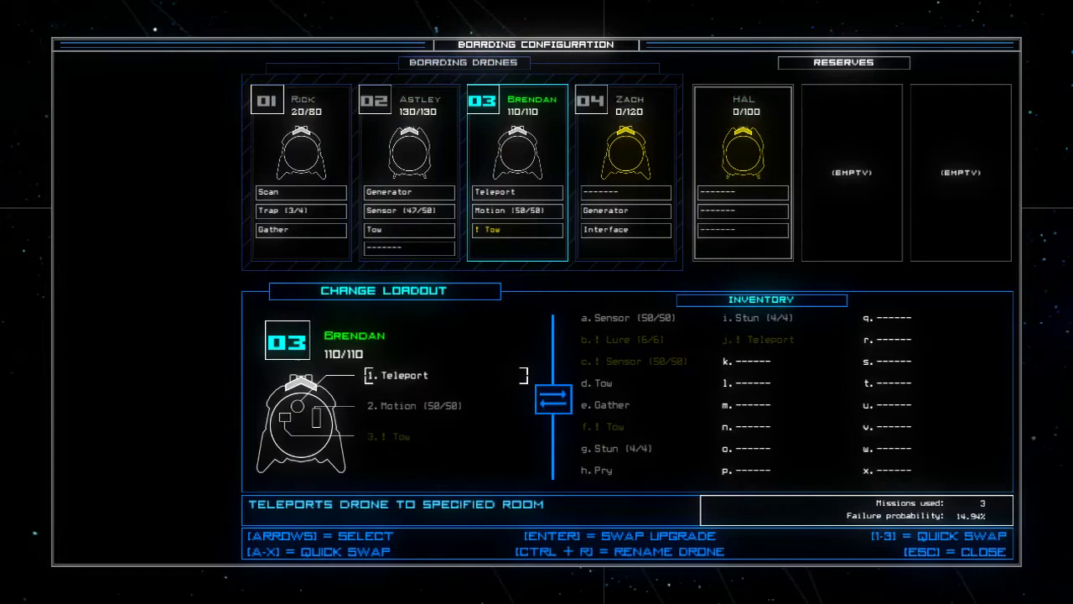
key("Down")
key("Down")
key("k")
key("Escape")
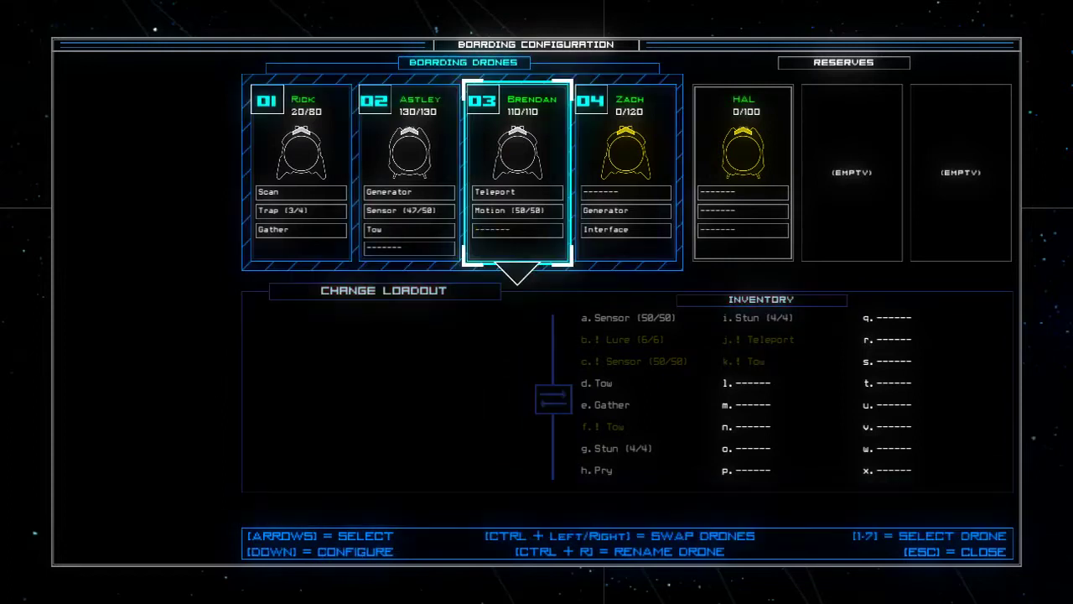
key("Left")
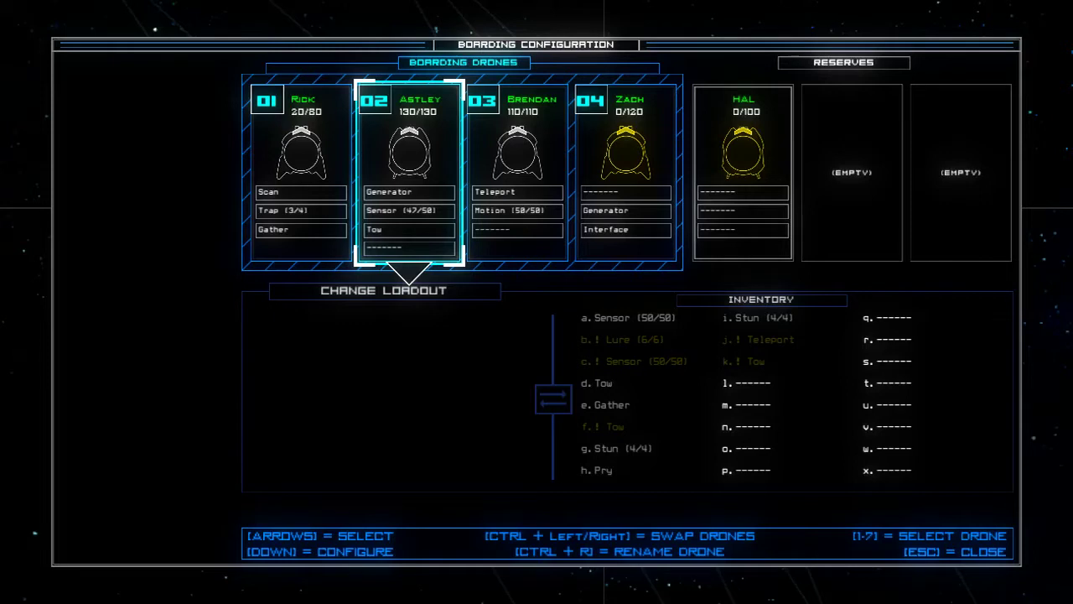
- Move Zach's Generator and Interface upgrades into the ship inventory
key("Right")
key("Right")
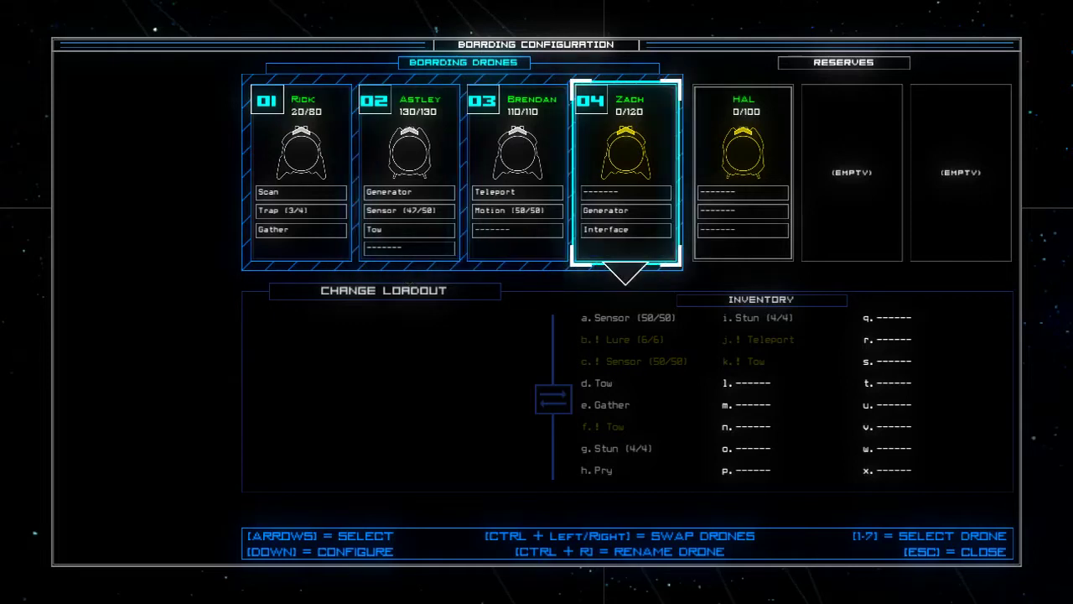
key("Down")
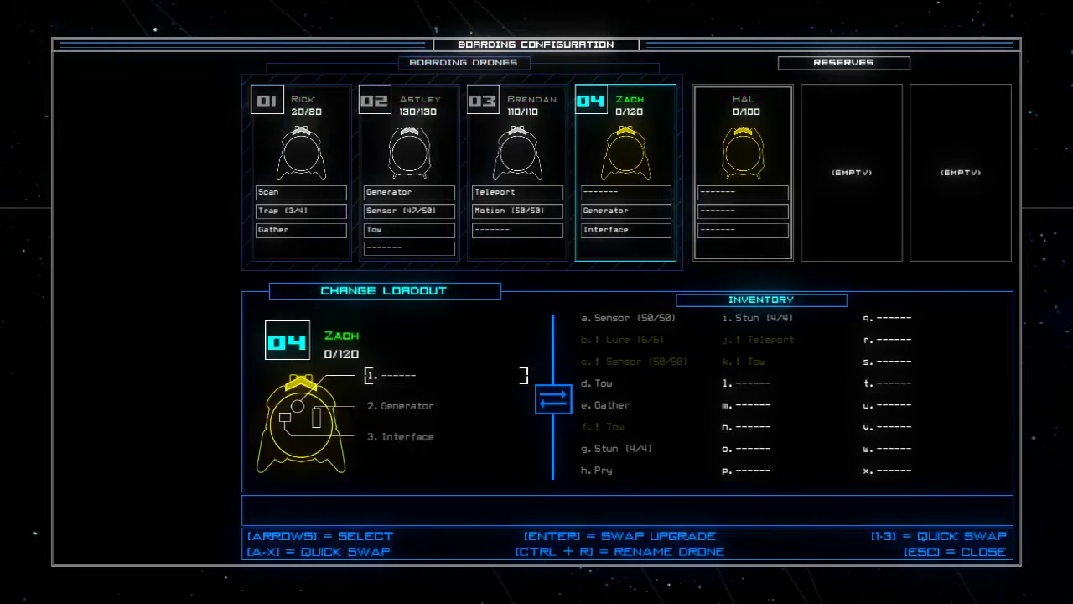
key("Down")
key("Return")
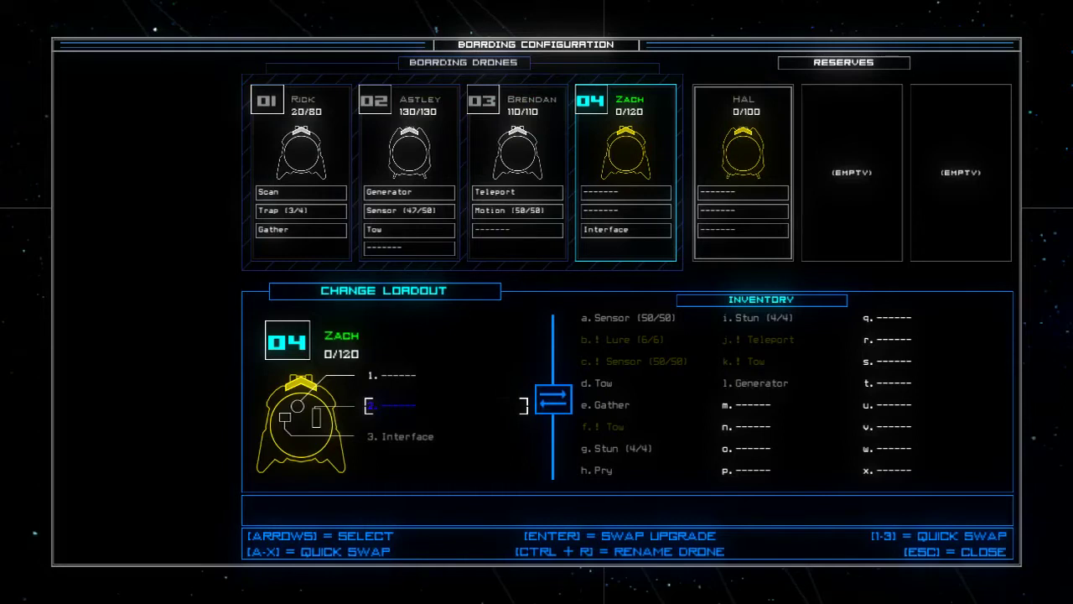
key("Up")
key("Up")
key("Right")
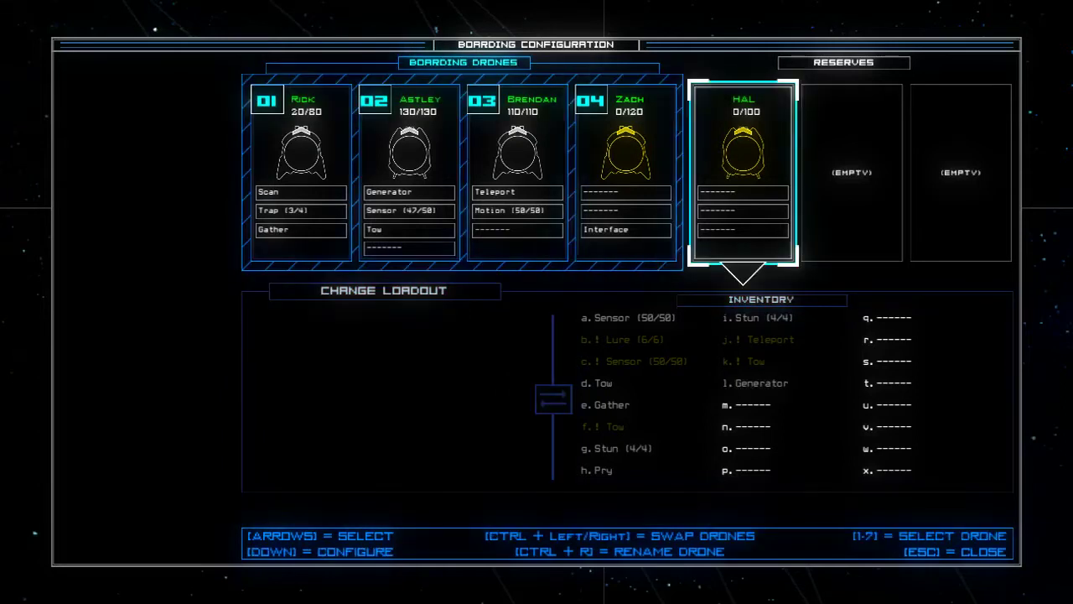
key("Left")
key("Down")
key("Down")
key("Down")
key("Return")
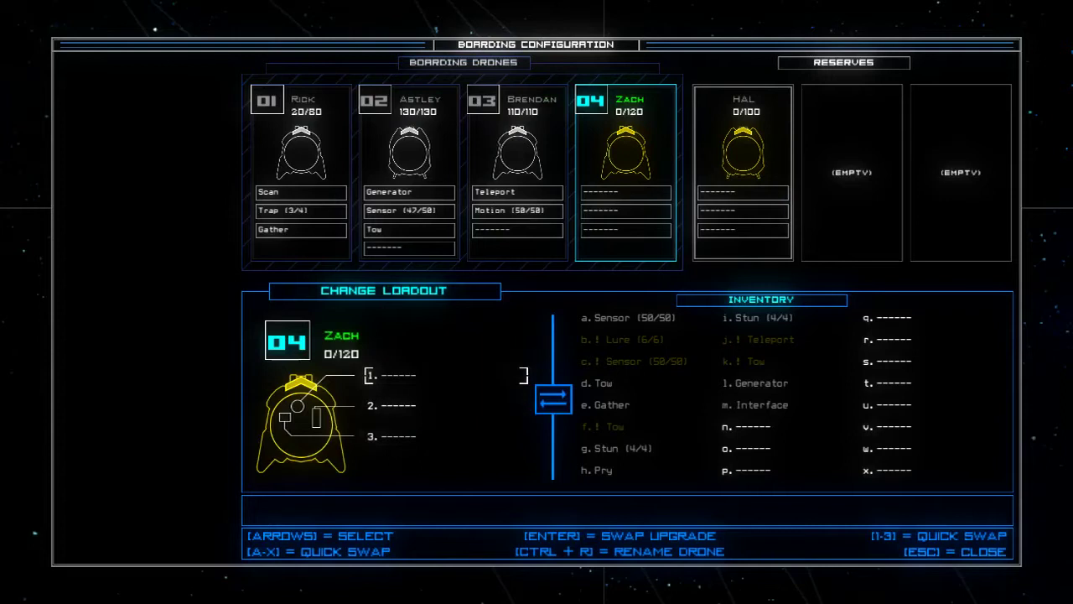
- Equip Interface in Astley's fourth slot and review Astley's equipped upgrades
key("Up")
key("Up")
key("Up")
key("Left")
key("Left")
key("Down")
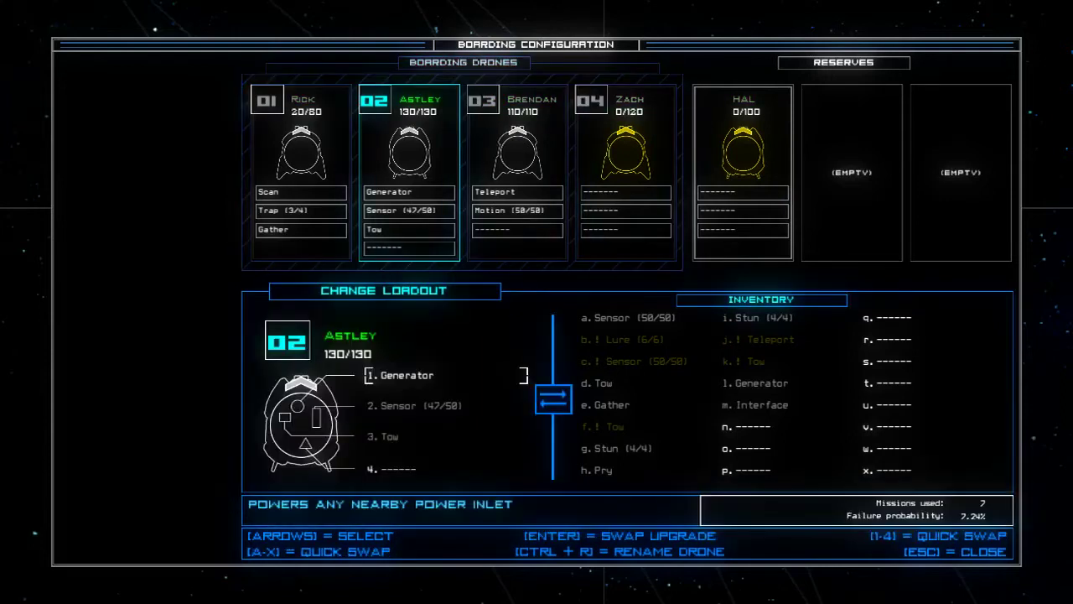
key("m")
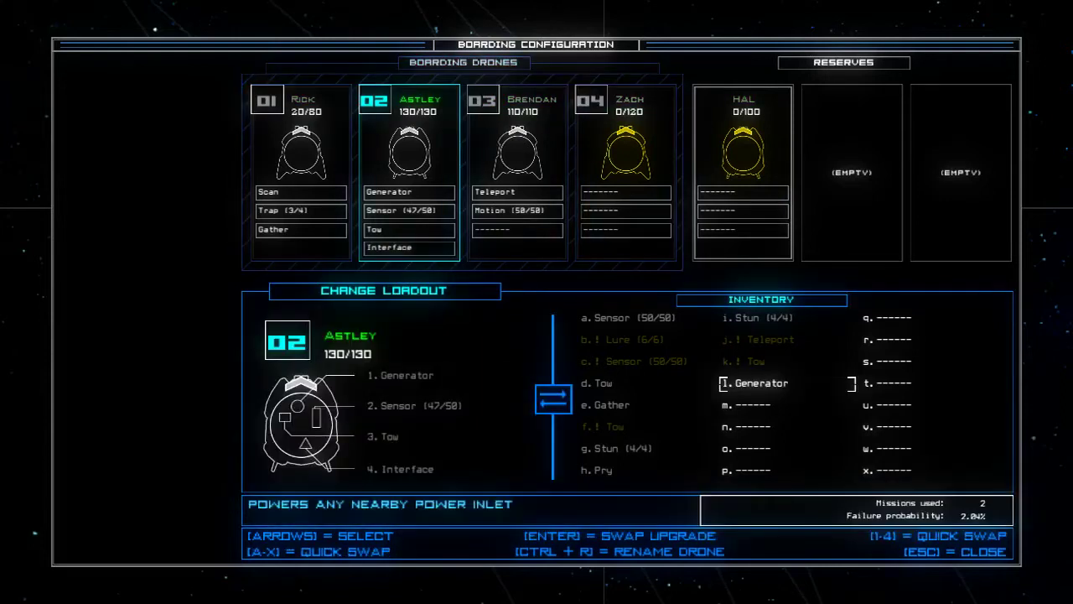
key("Left")
key("Left")
key("Escape")
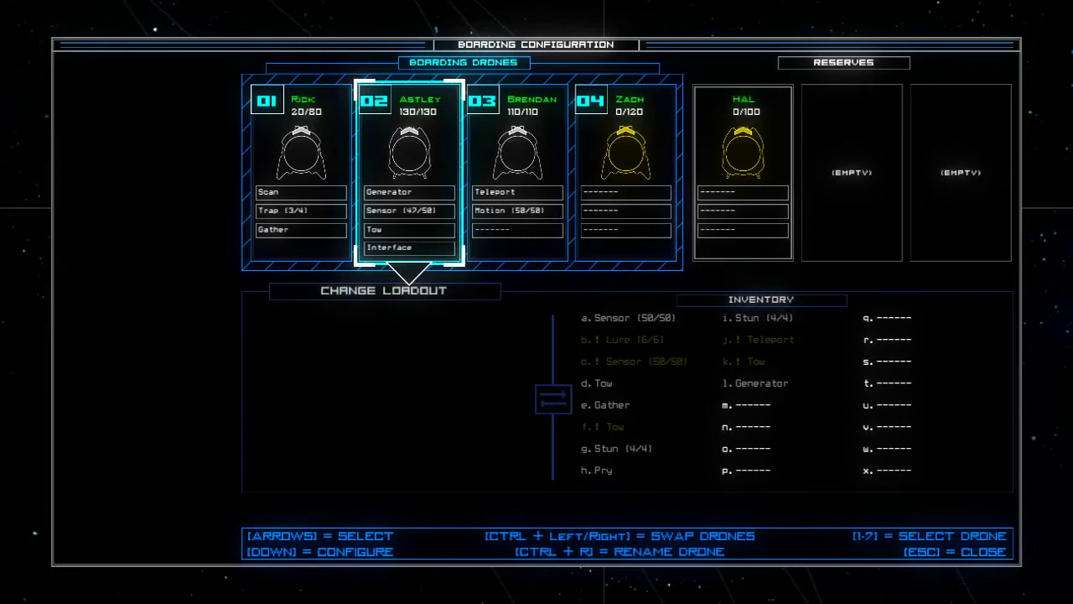
key("Down")
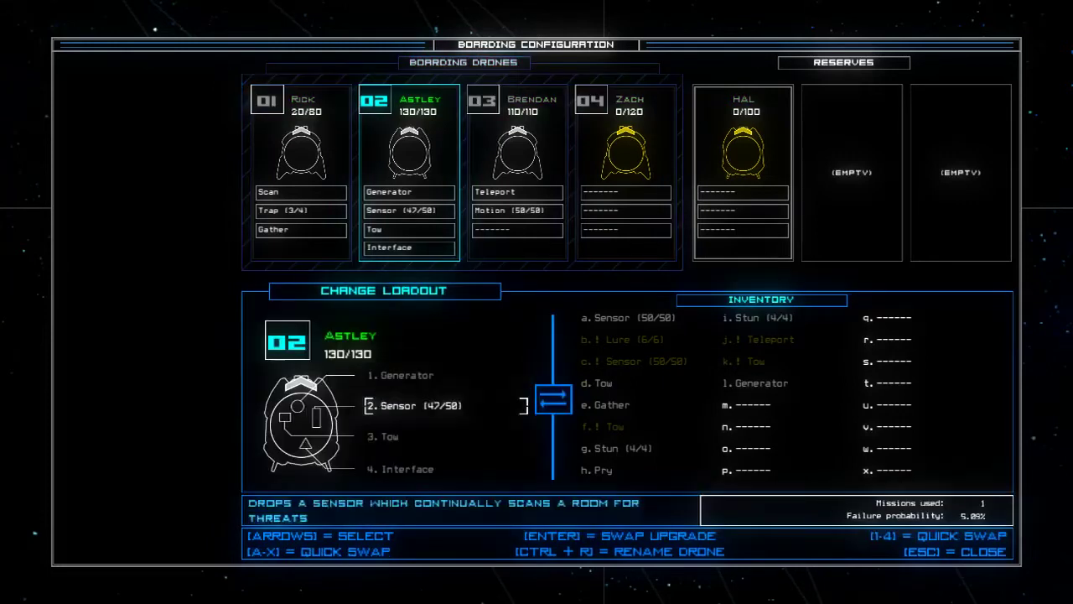
key("Down")
key("Down")
key("Up")
key("Up")
key("Up")
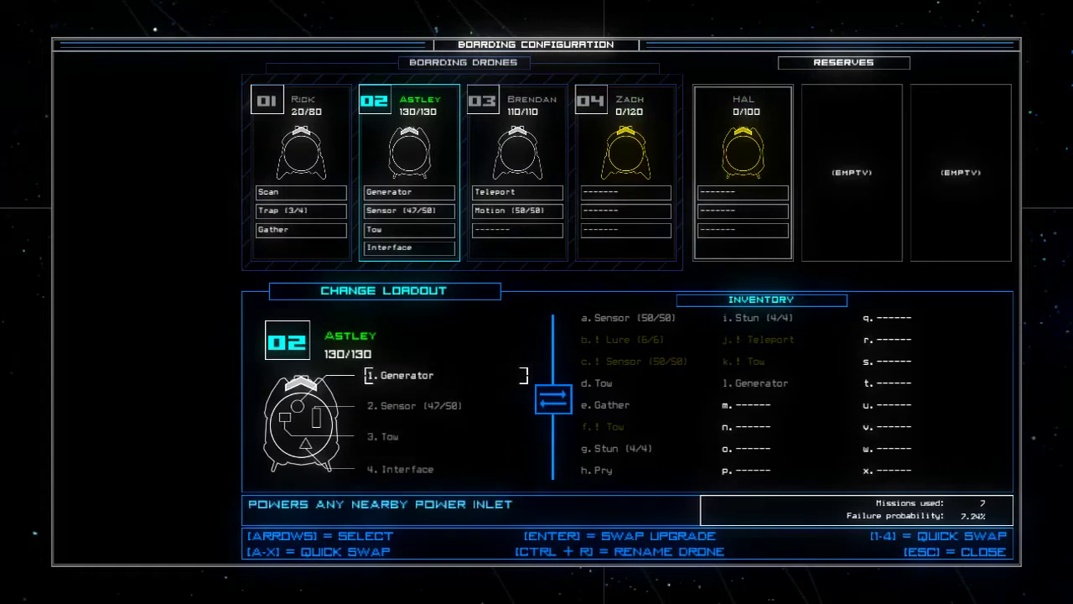
key("Escape")
- Check Rick's loadout and Trap upgrade, then close the boarding configuration
key("Left")
key("Return")
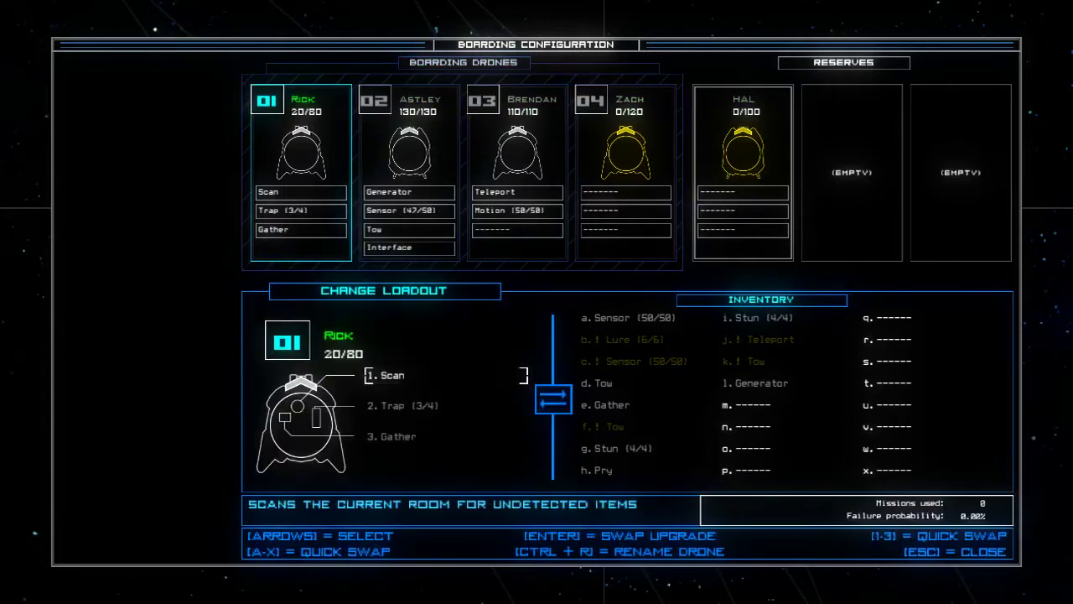
key("Escape")
key("Right")
key("Left")
key("Return")
key("Down")
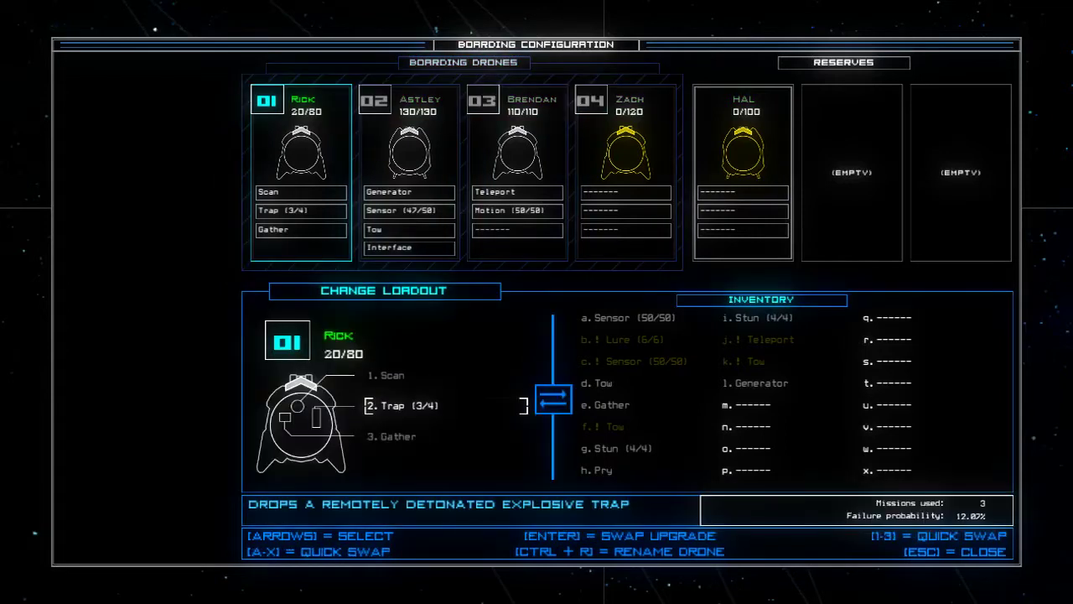
key("Escape")
key("Right")
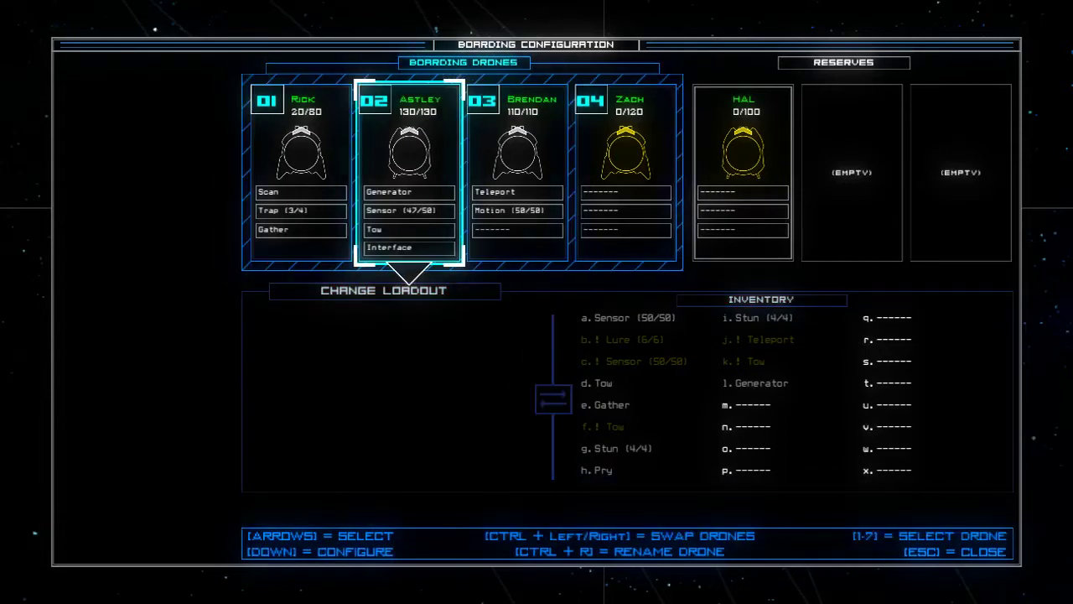
key("Left")
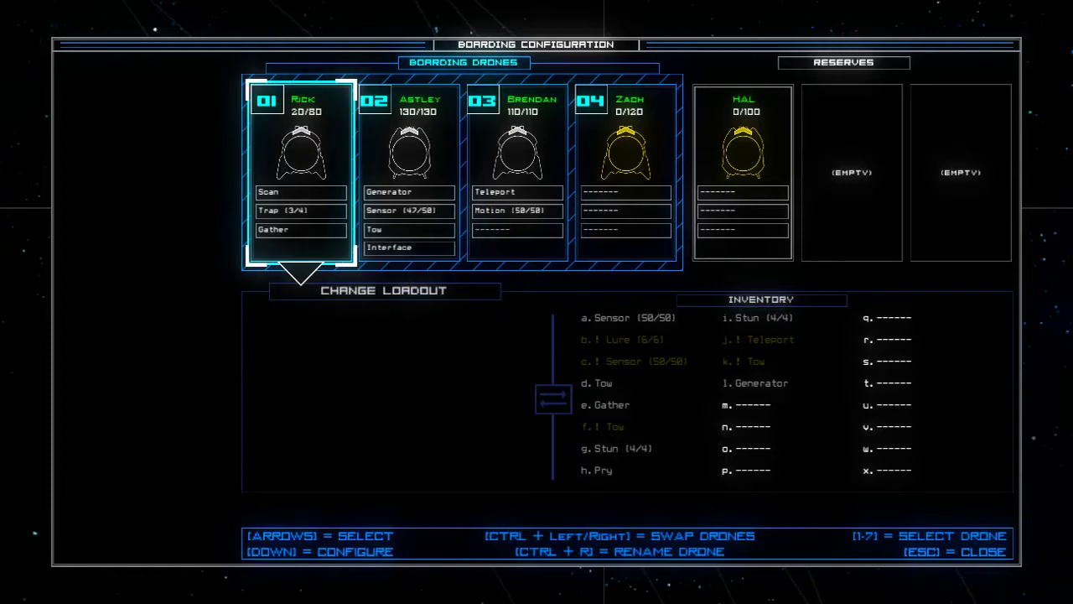
key("Right")
key("Escape")
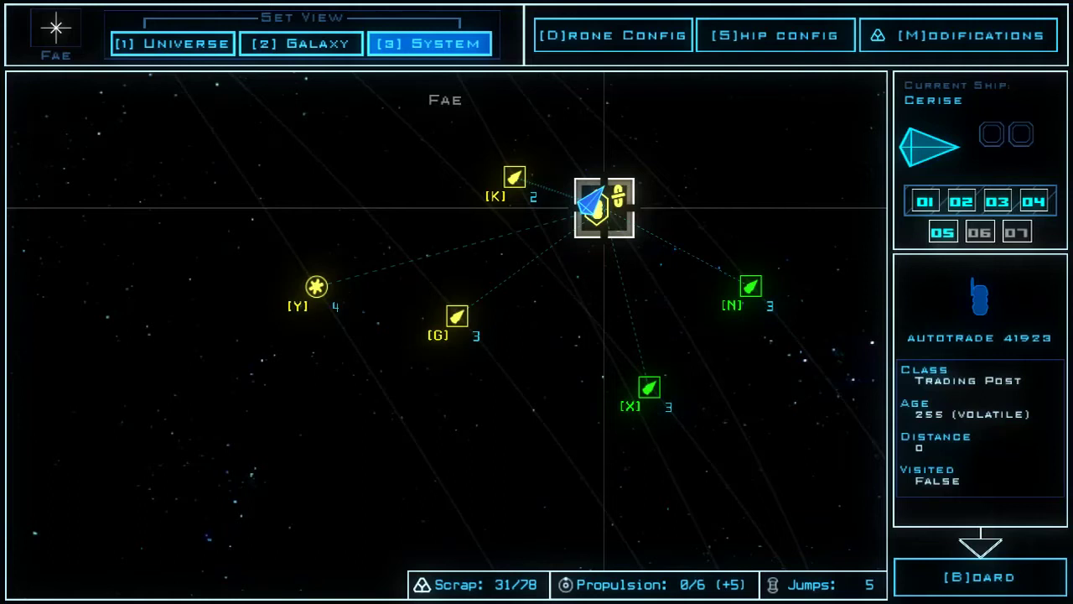
- View the Altamira system via the galaxy map, return to Fae, and board Autotrade 41923
key("2")
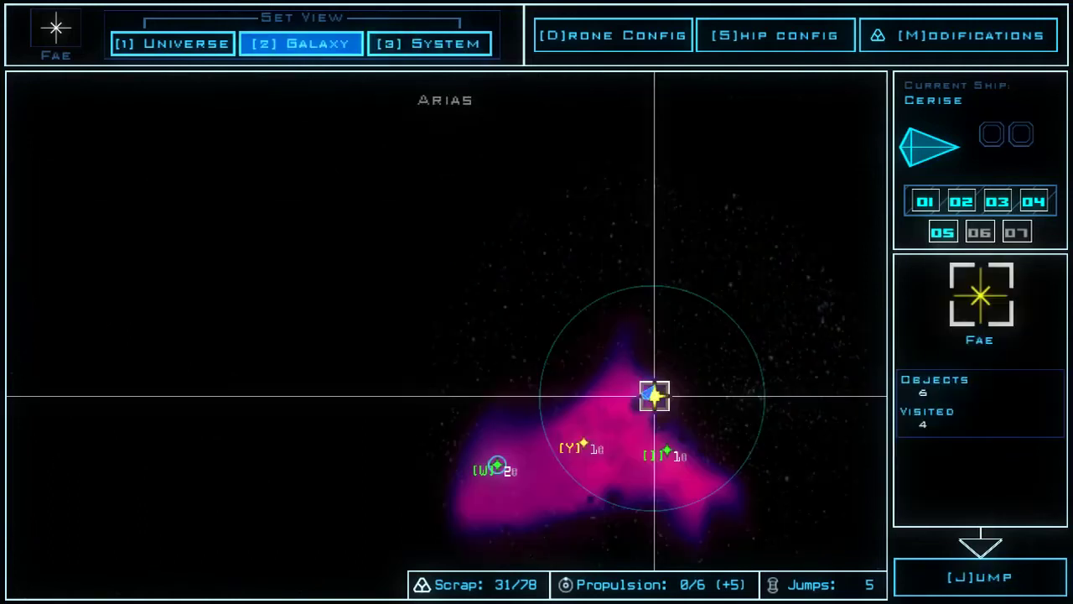
key("Down")
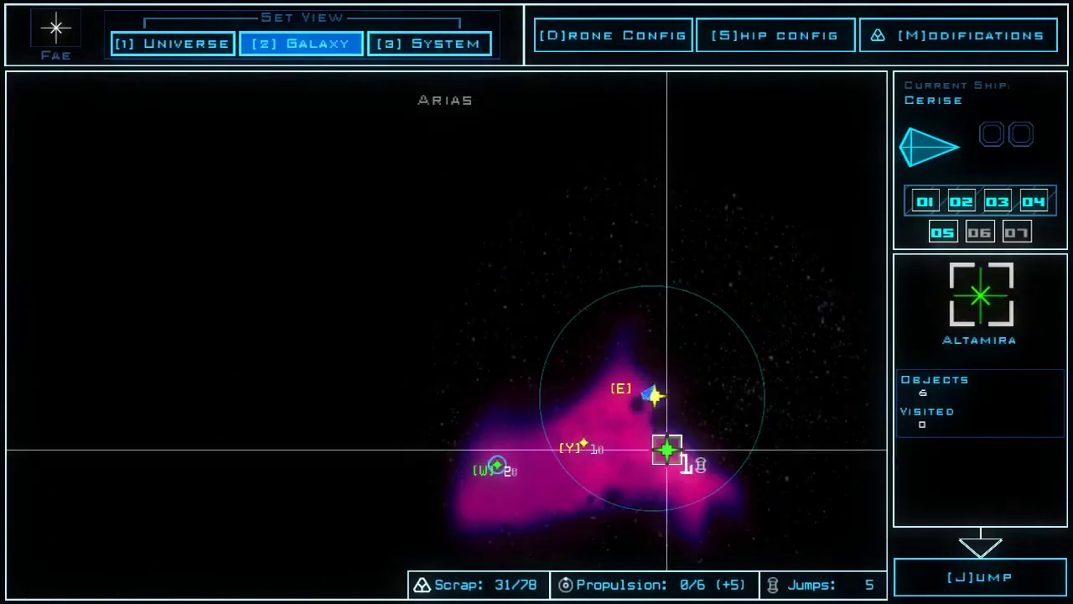
key("3")
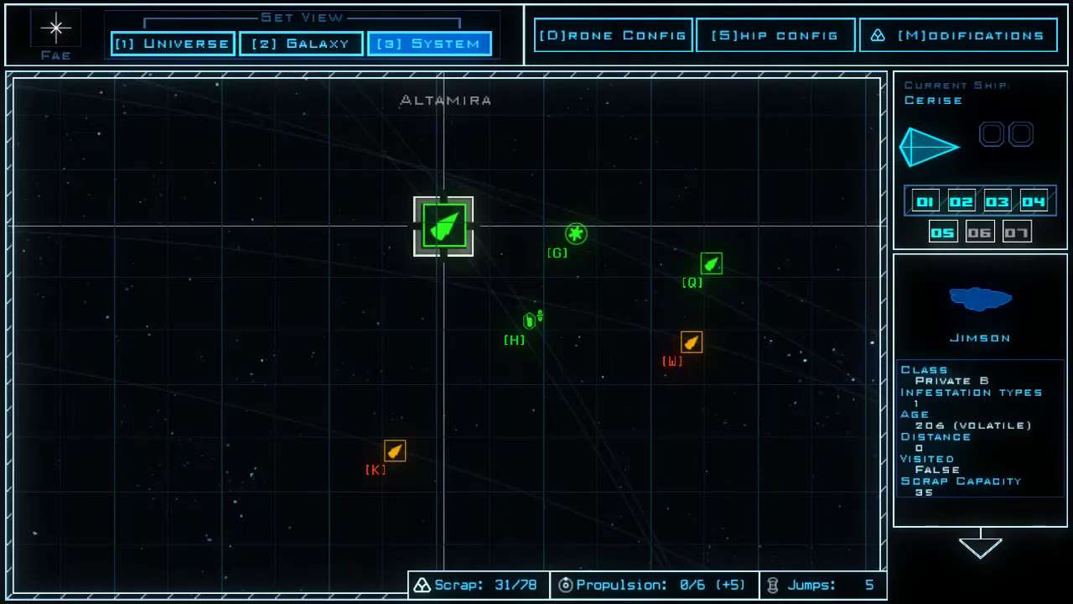
key("2")
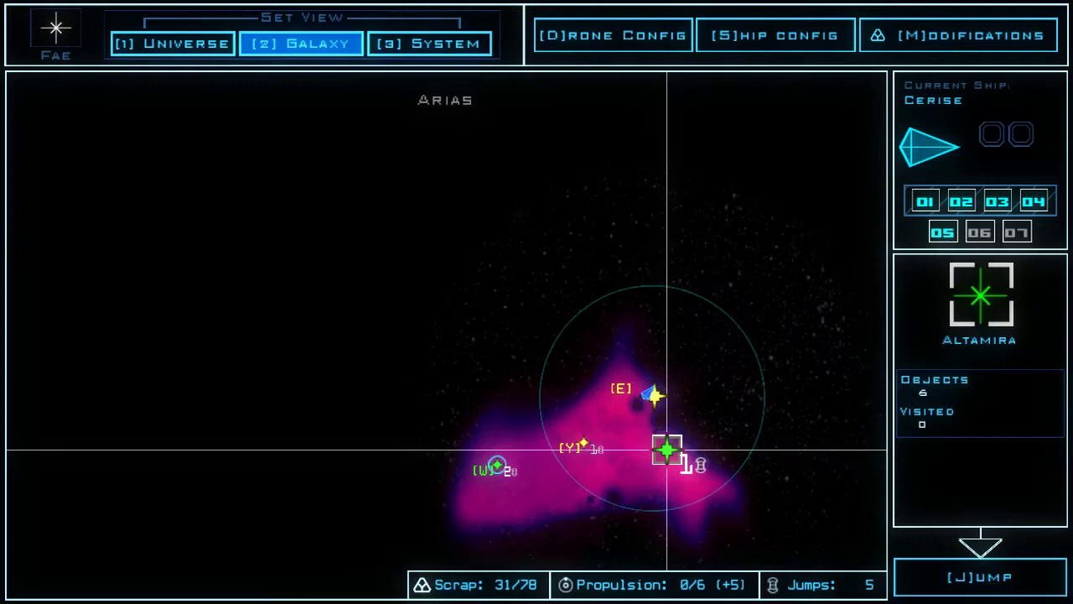
key("Up")
key("3")
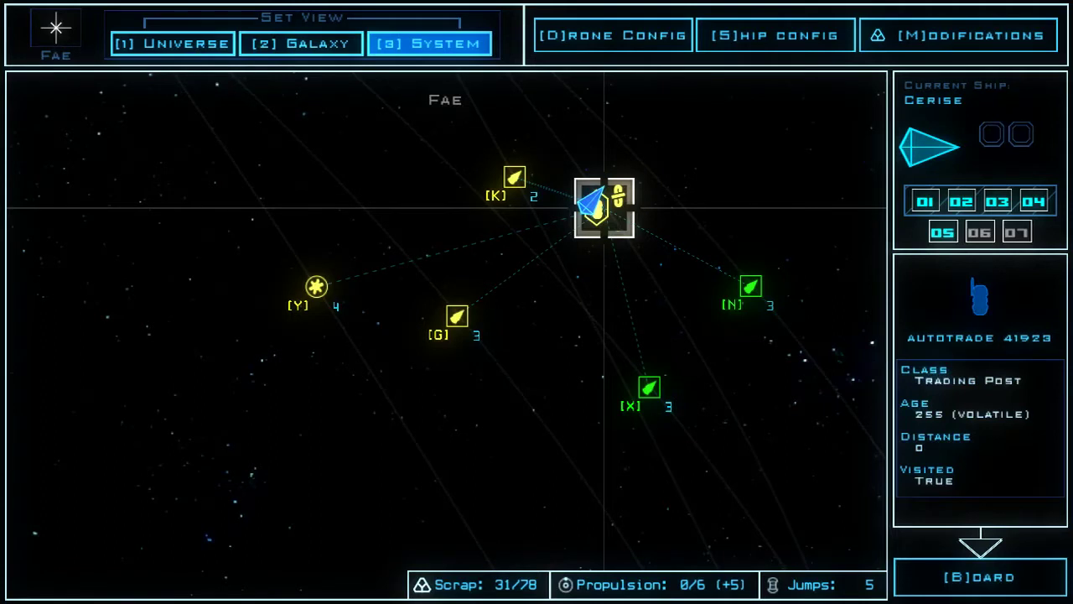
key("b")
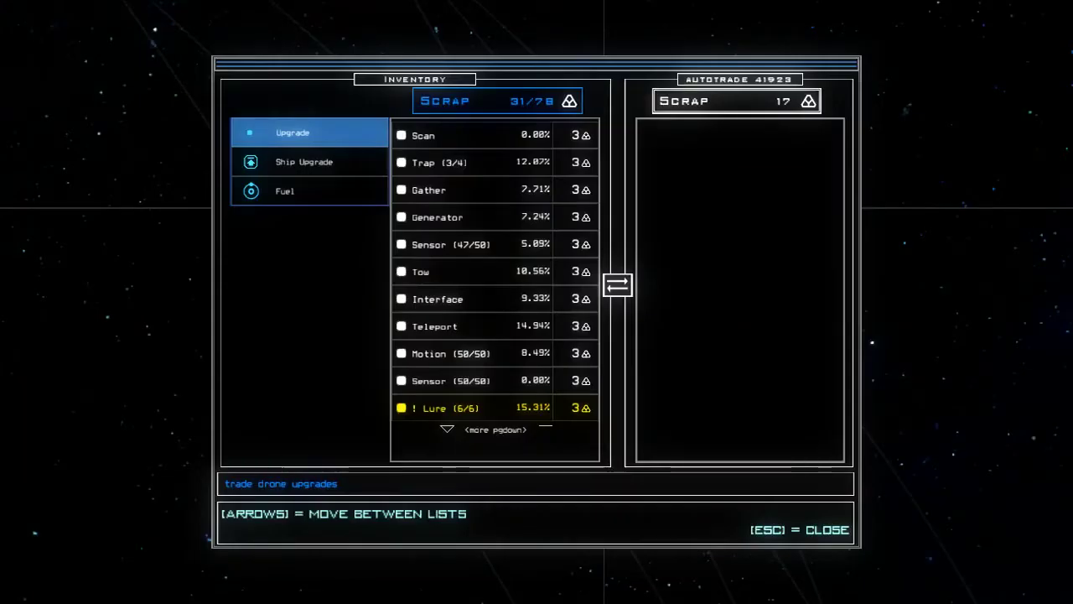
- Sell one Jump Fuel to Autotrade 41923, raising scrap to 46/78
key("Down")
key("Down")
key("Right")
key("Down")
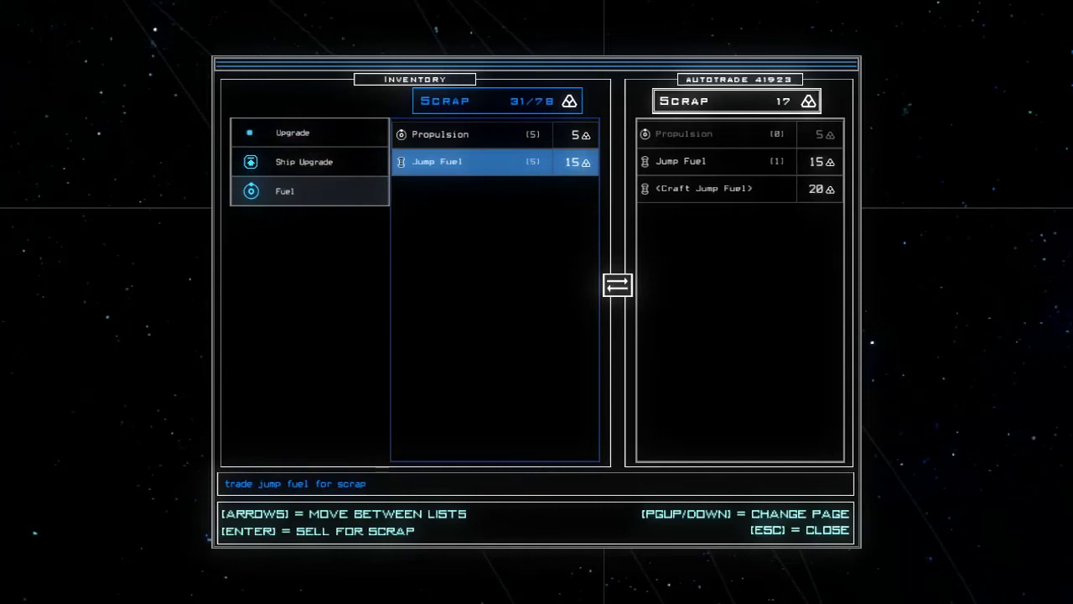
key("Return")
- Browse the trade categories, leave, and reboard the Autotrade 41923 trade screen
key("Left")
key("Up")
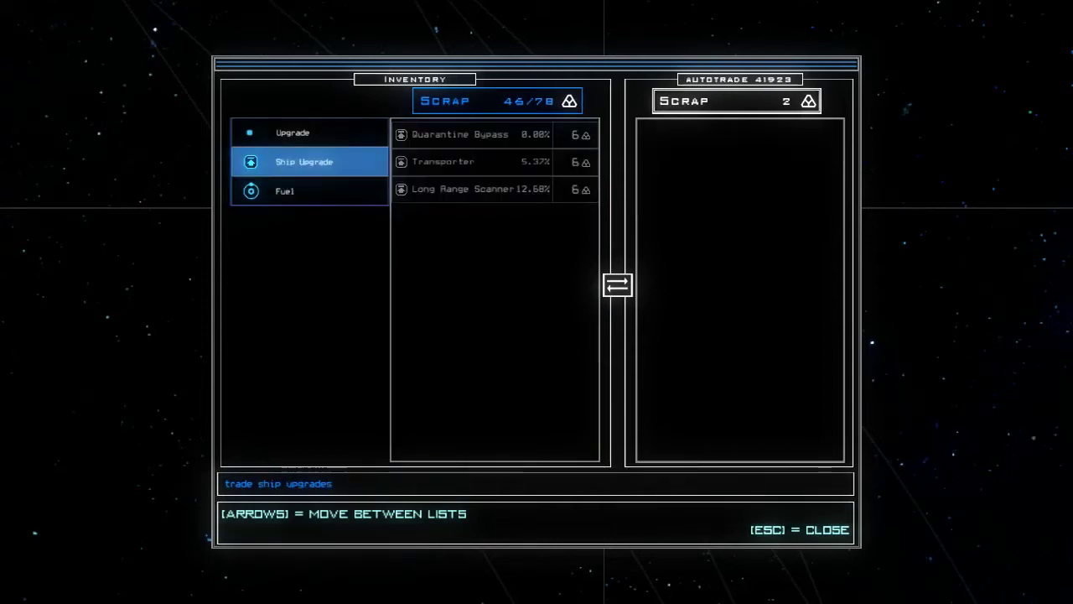
key("Up")
key("Down")
key("Down")
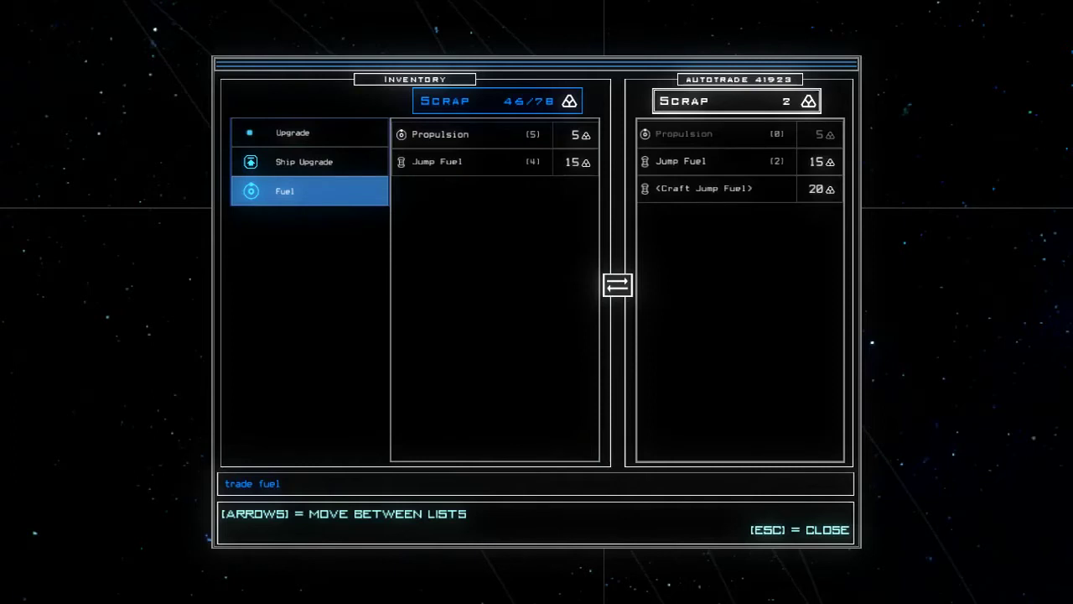
key("Escape")
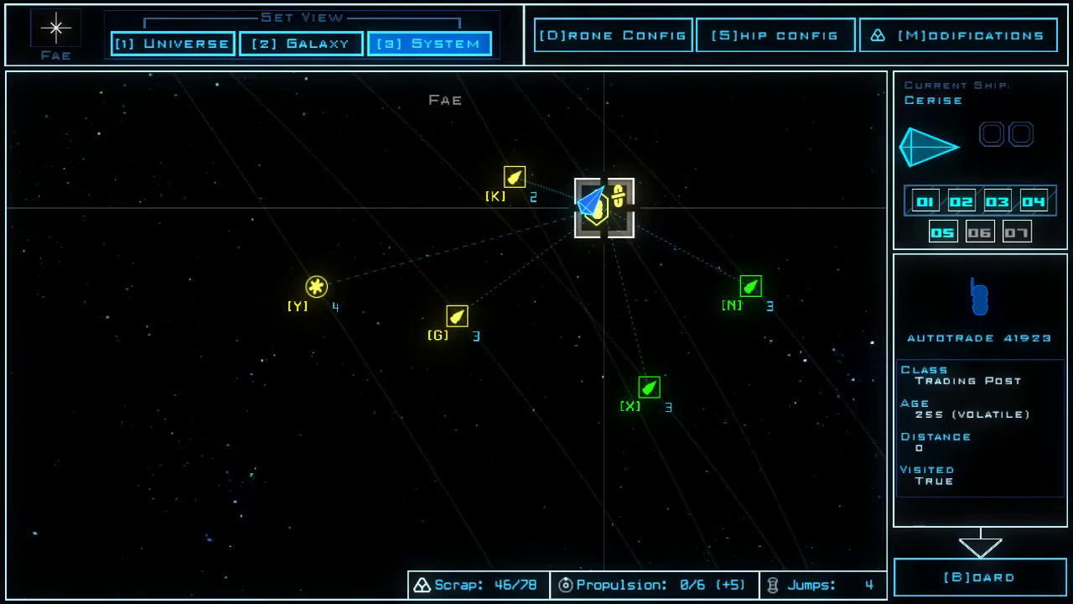
key("b")
- Buy one Jump Fuel back from Autotrade 41923, returning scrap to 31/78
key("Down")
key("Down")
key("Right")
key("Down")
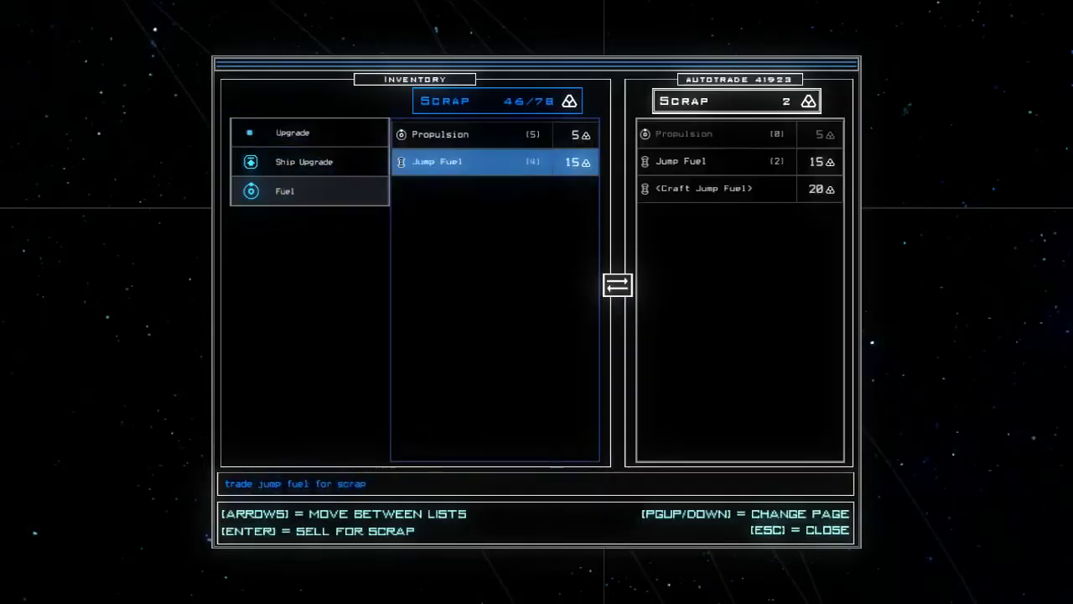
key("Right")
key("Return")
key("Left")
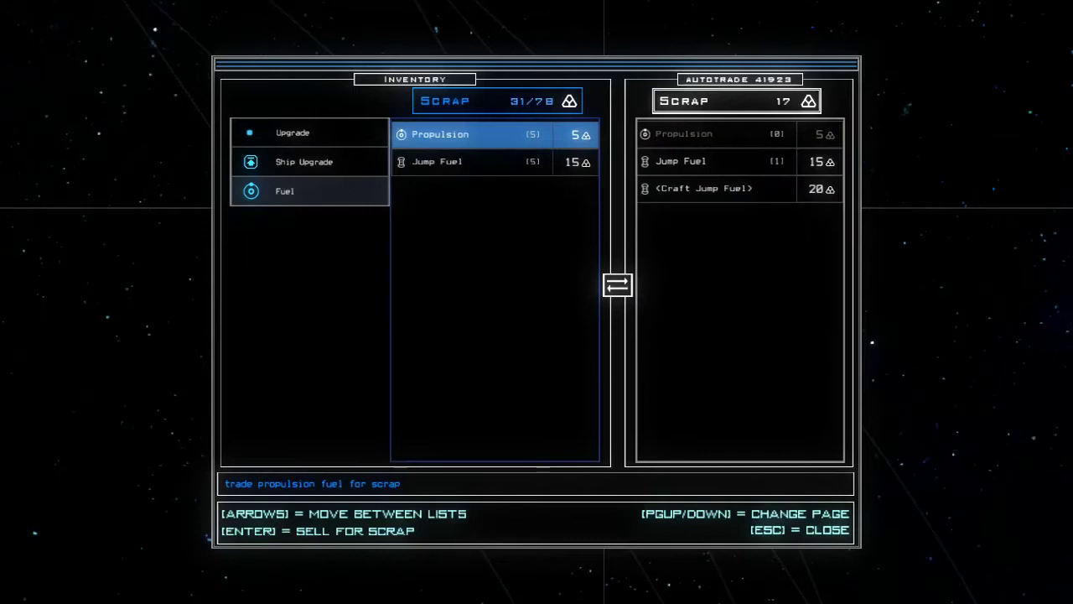
key("Left")
key("Up")
key("Up")
key("Escape")
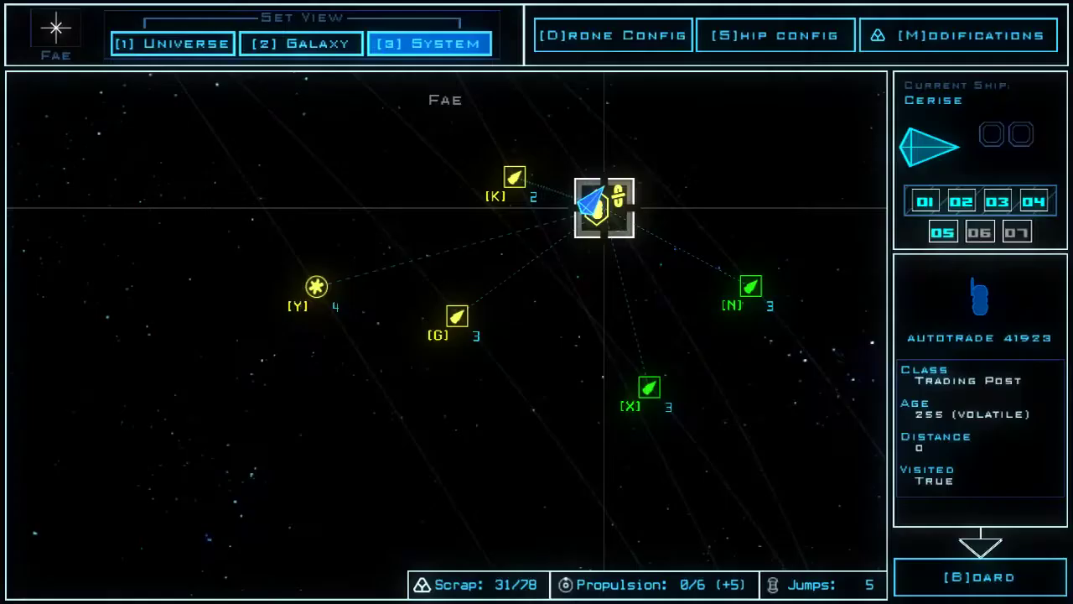
- Preview routes to Ghysaad and Speckled Wood, then view Altamira from the galaxy map
key("n")
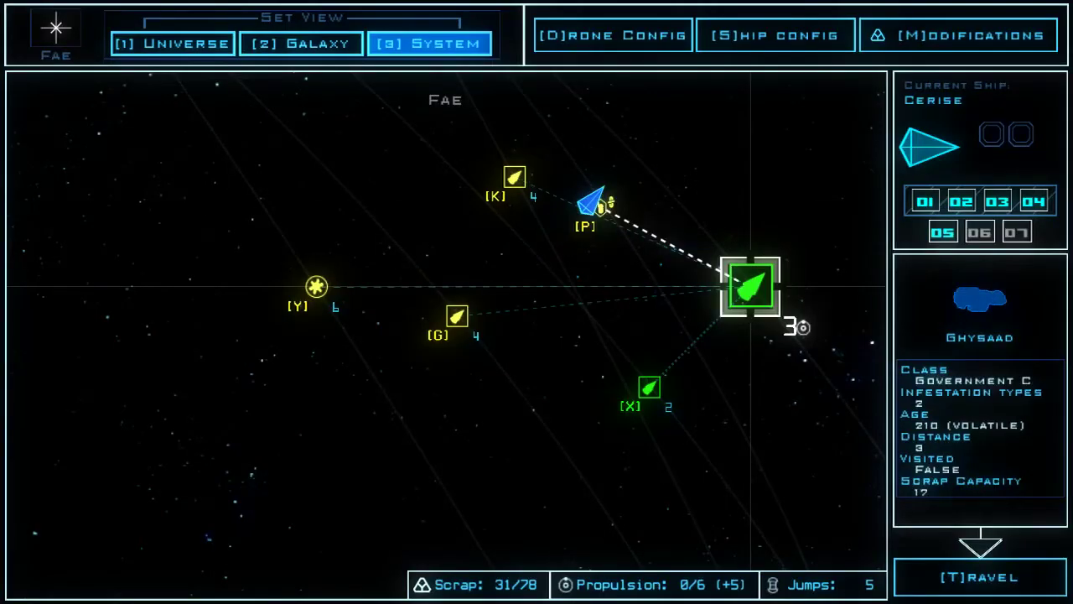
key("x")
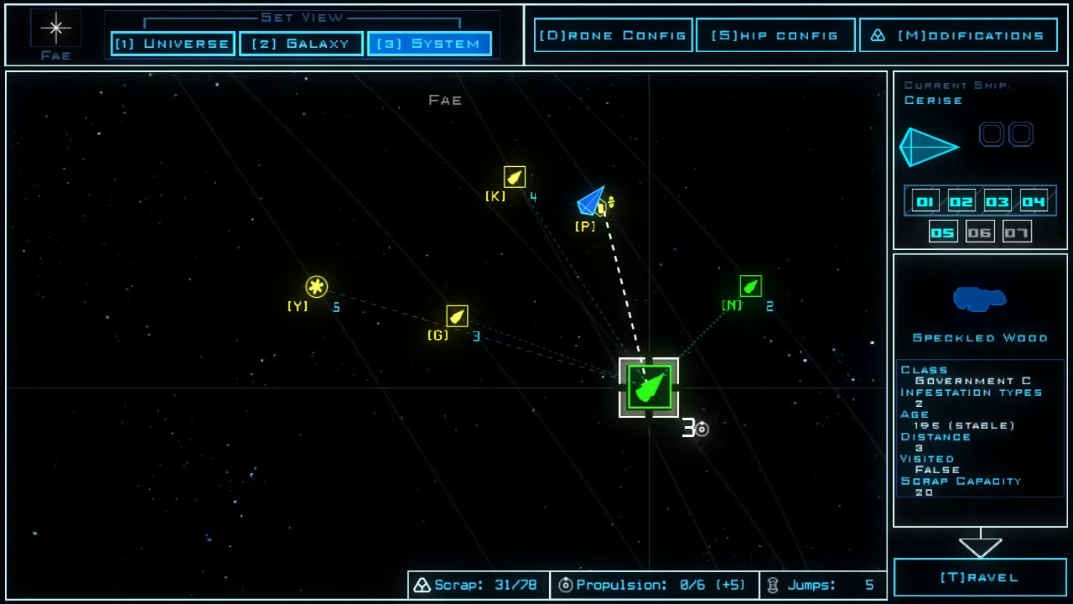
key("p")
key("2")
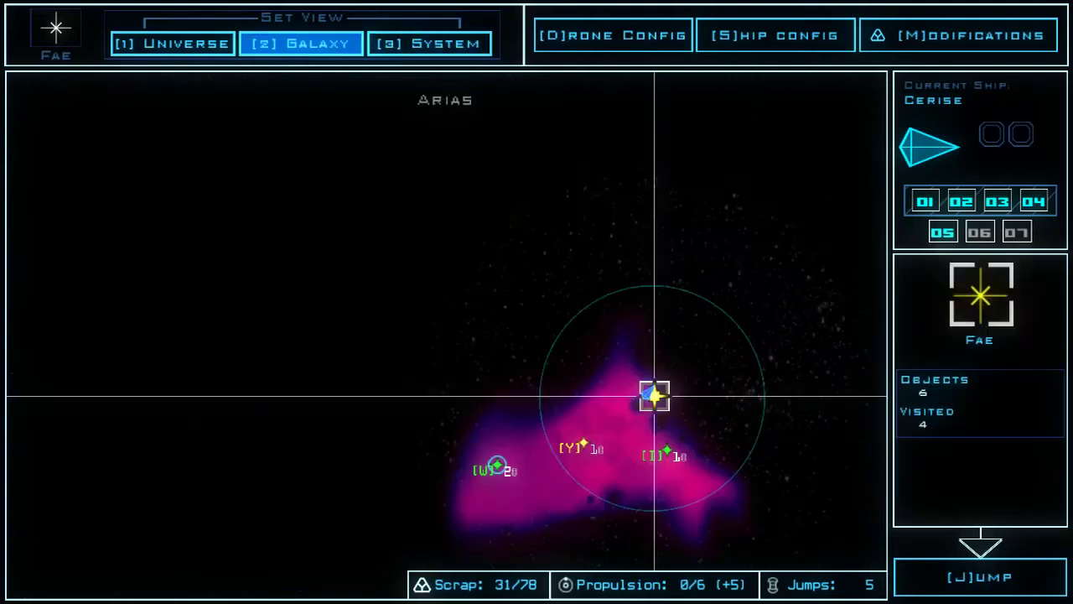
key("e")
key("3")
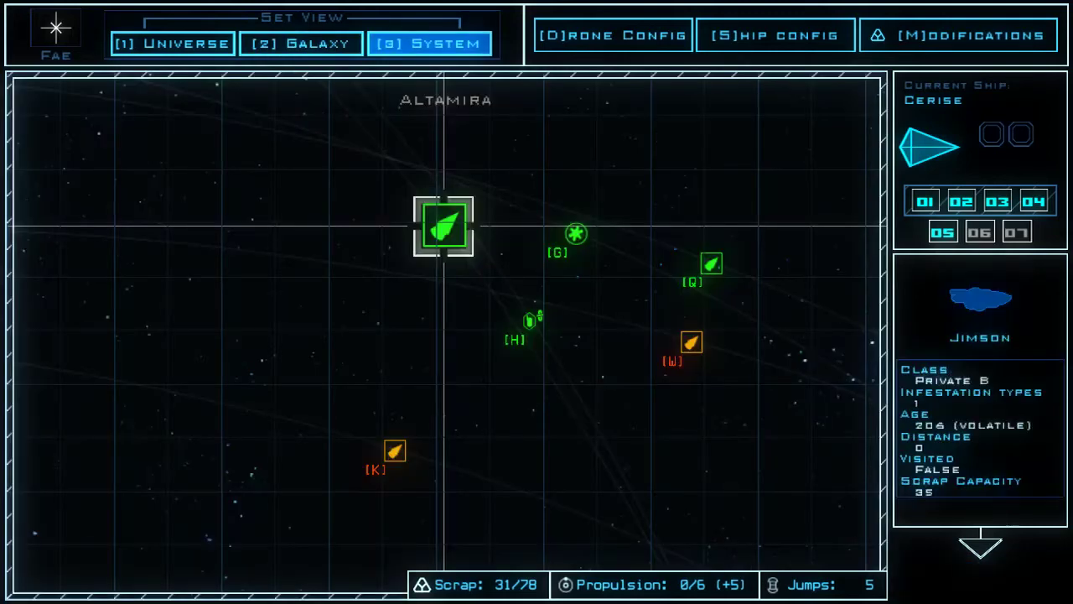
key("2")
key("3")
key("2")
- Jump the ship to Altamira and settle on its system map
key("j")
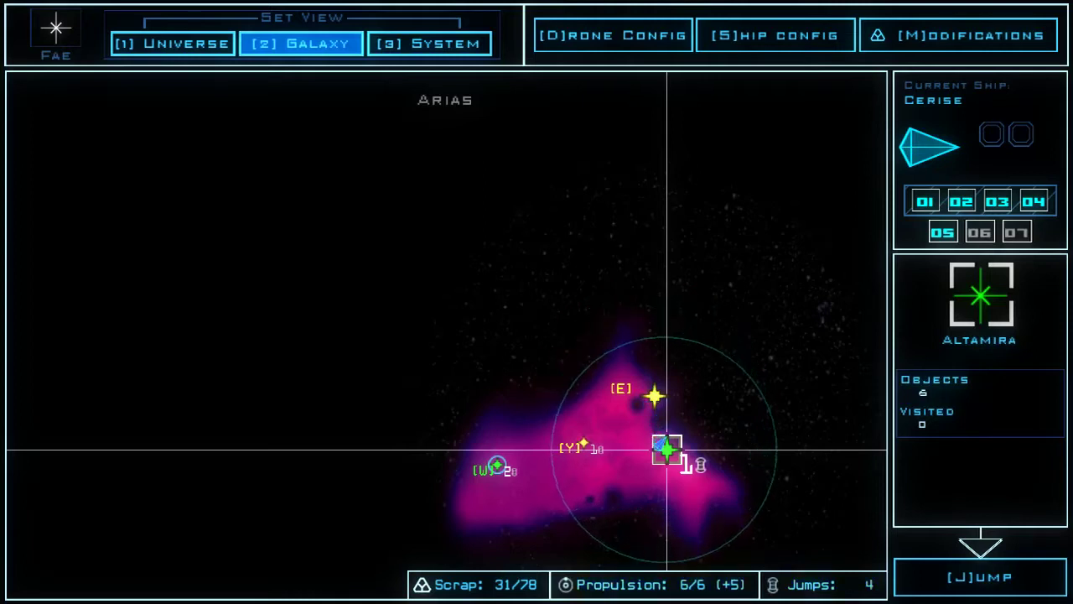
key("3")
key("2")
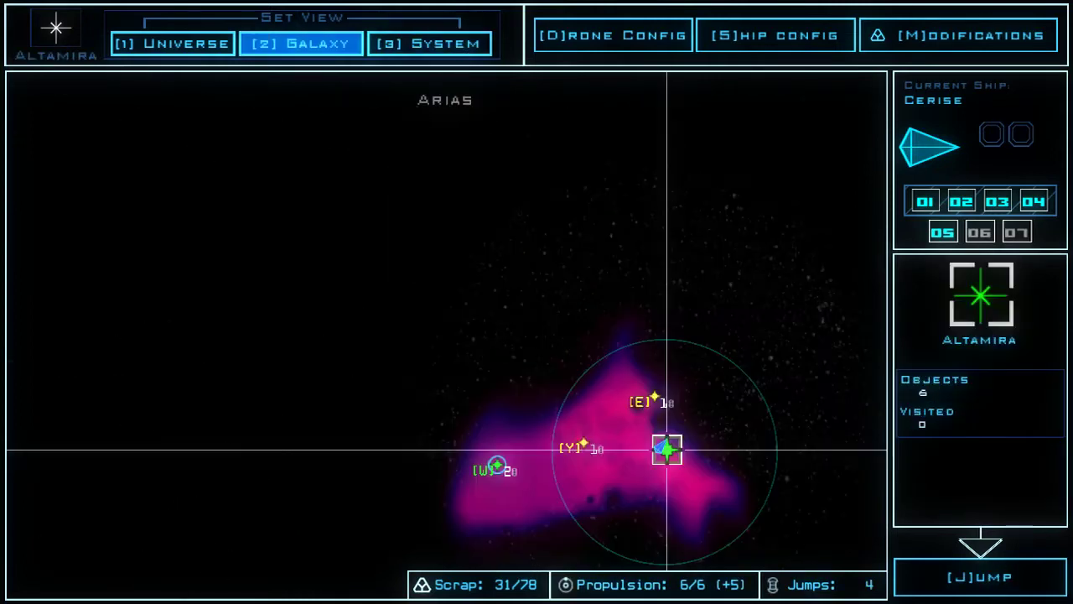
key("3")
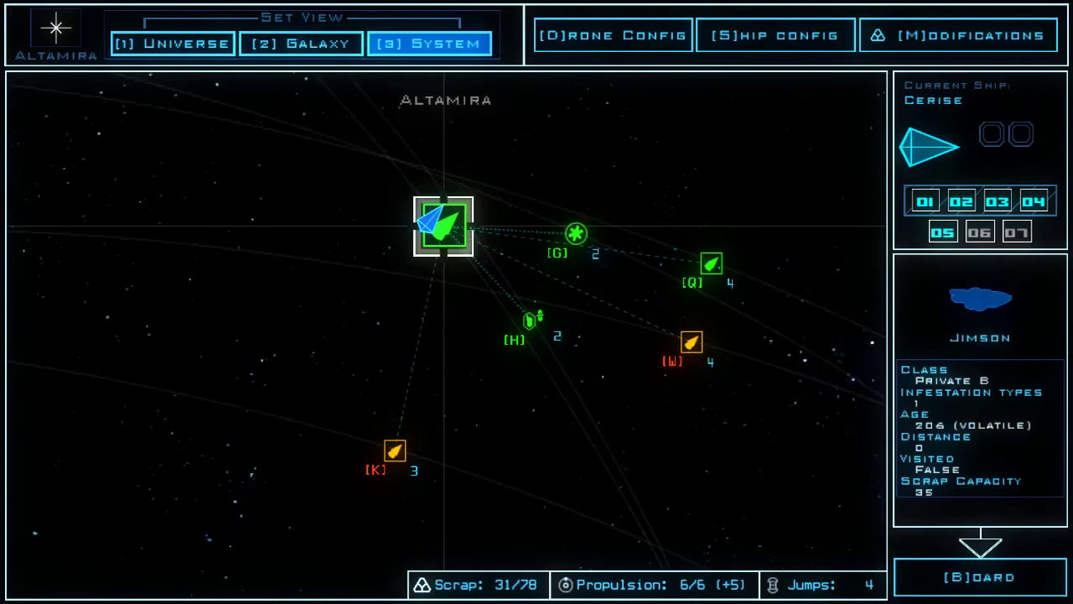
- Inspect Nesbyen, Indiana, Trebek, Altamira trading post and King's Domain, then refocus Jimson
key("g")
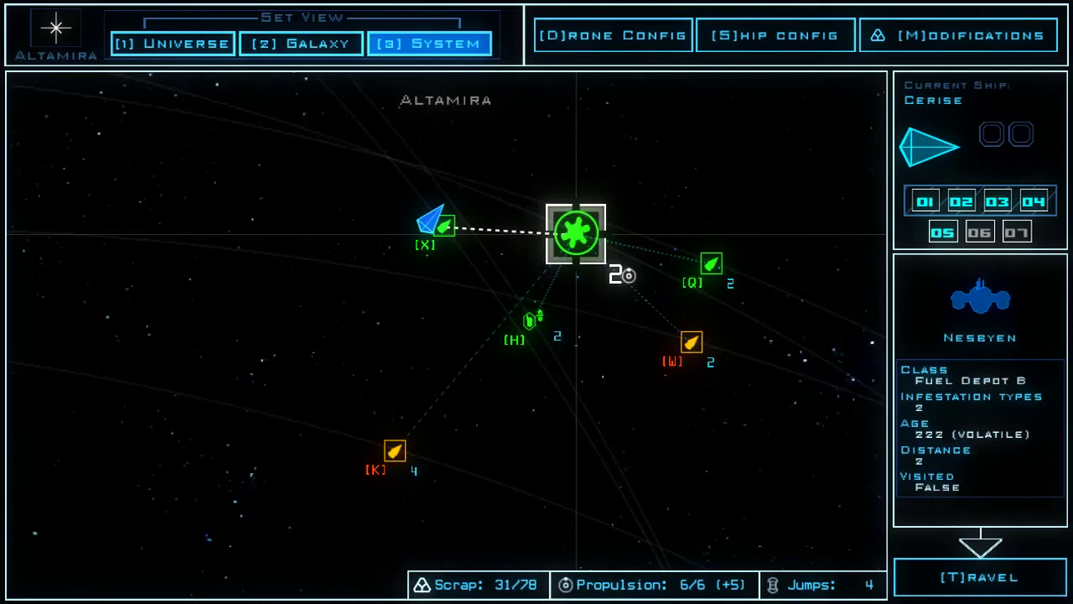
key("q")
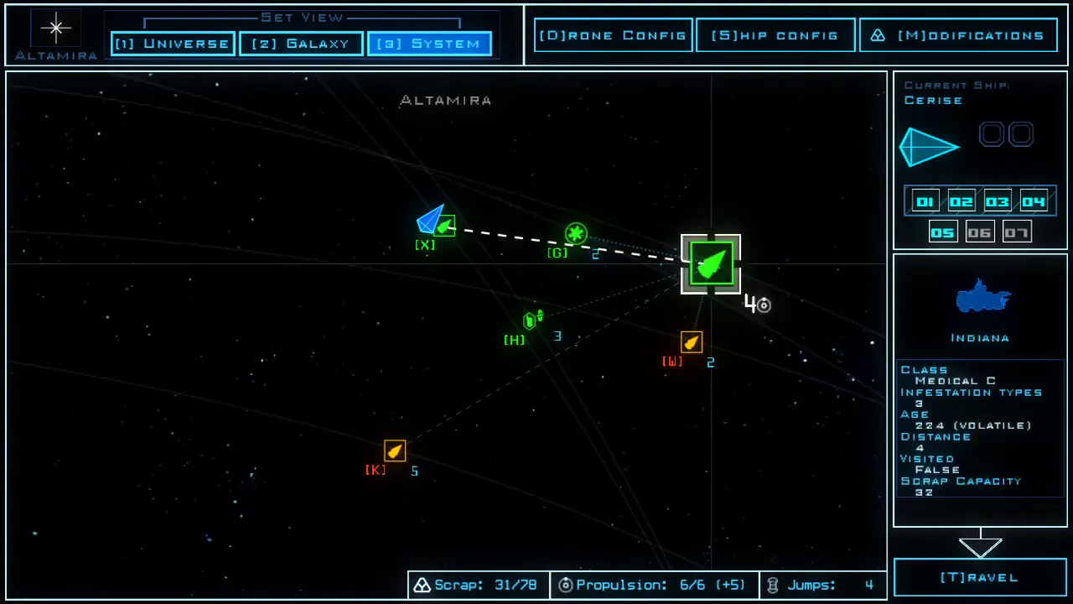
key("w")
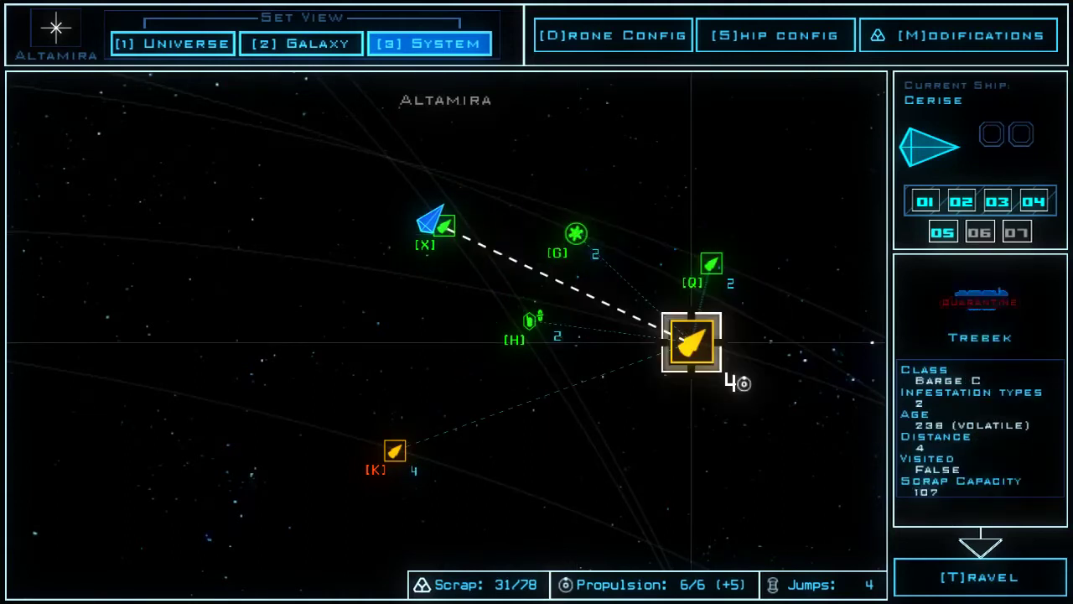
key("h")
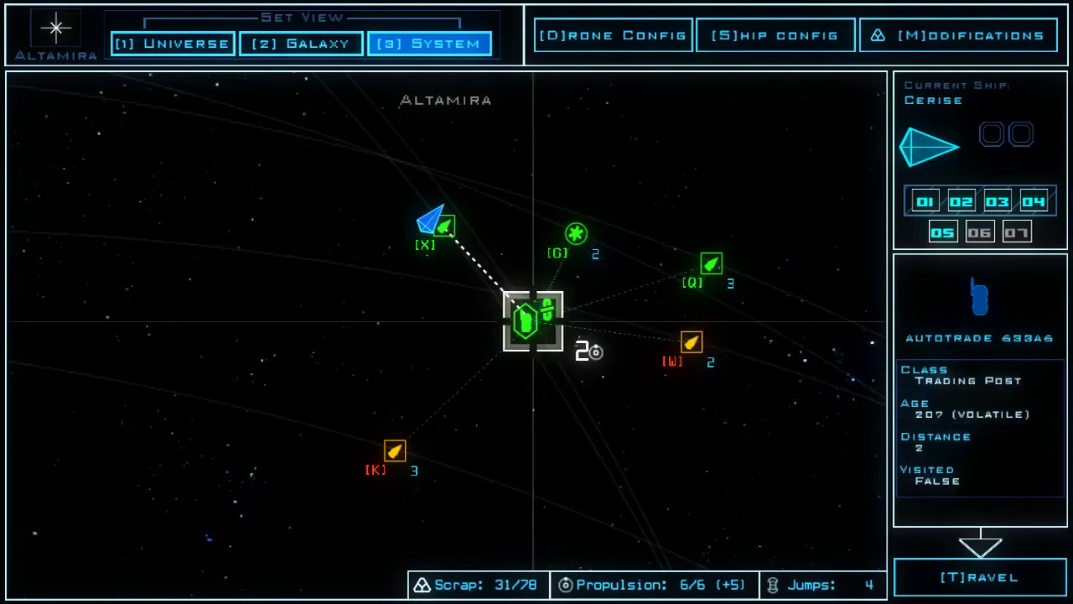
key("k")
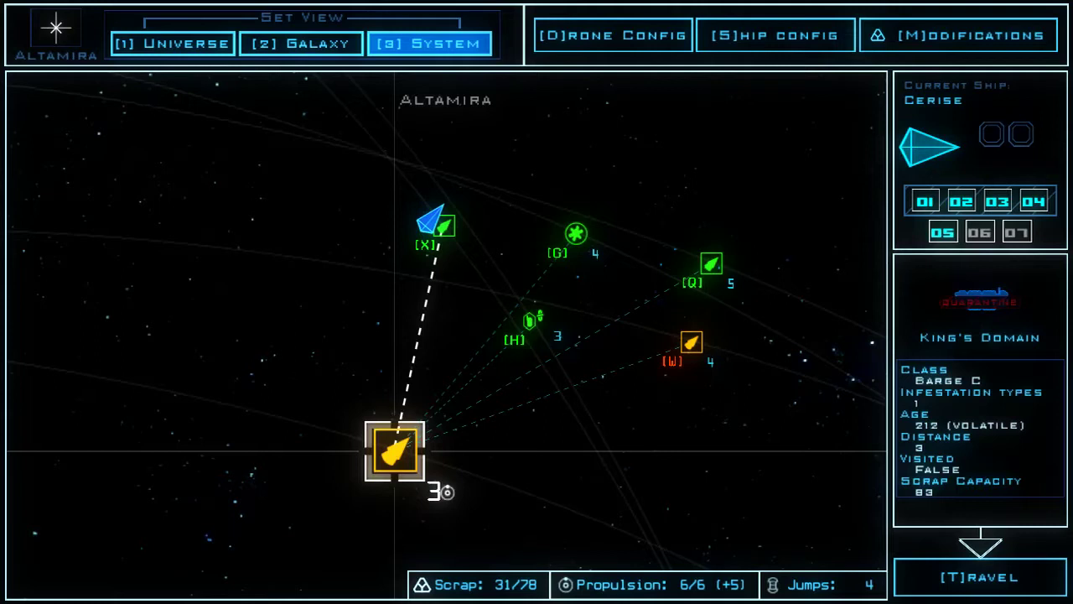
key("x")
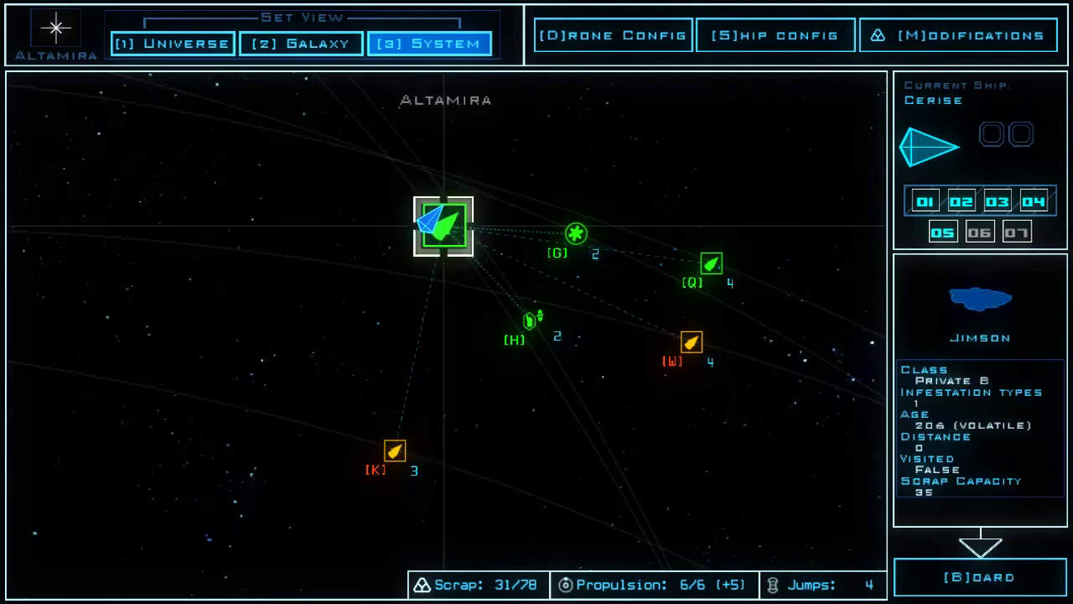
- Install the Transporter upgrade from inventory into Cerise's slot 1
key("s")
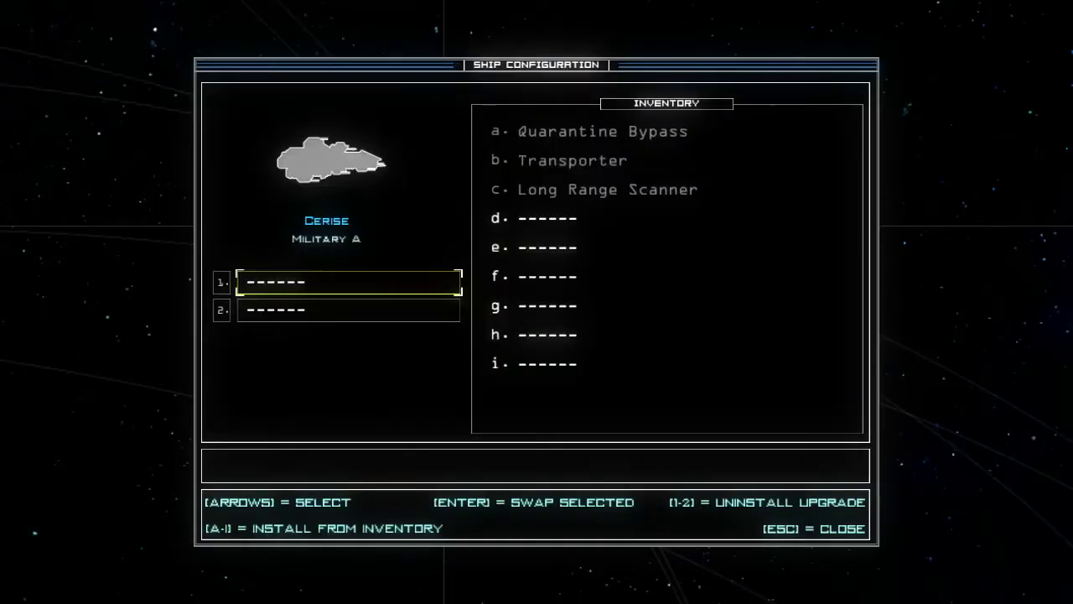
key("Escape")
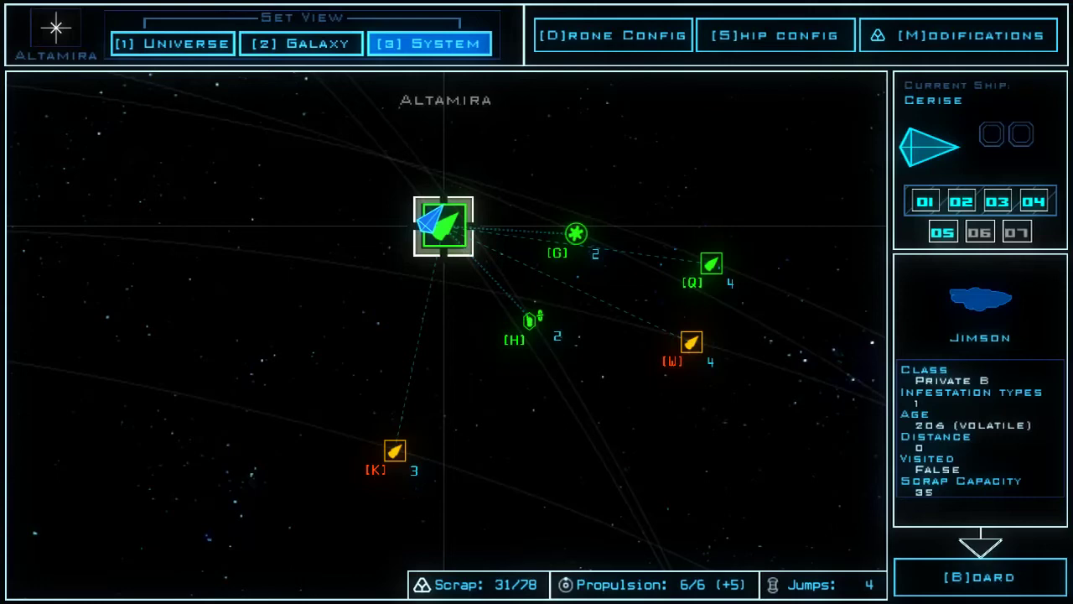
key("s")
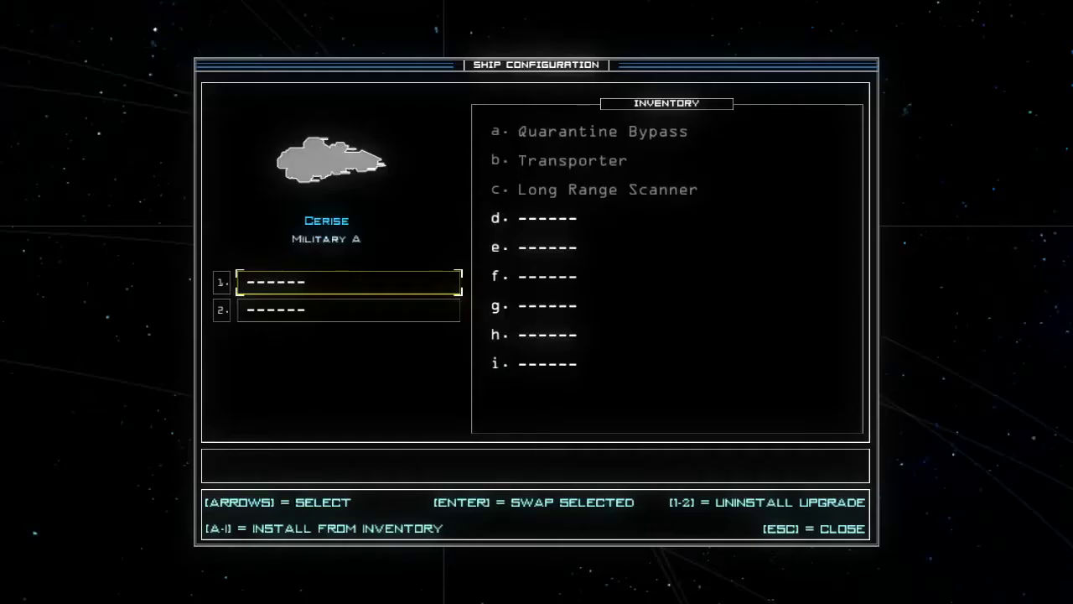
key("b")
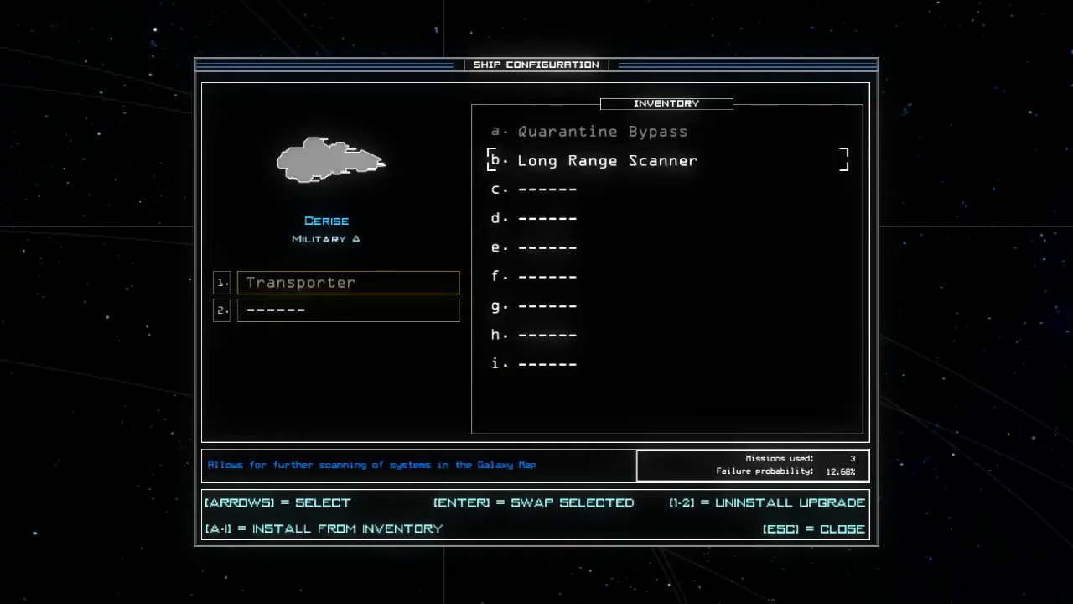
key("Escape")
- Preview routes to Indiana and Trebek, refocus Jimson, and recheck the installed upgrades
key("q")
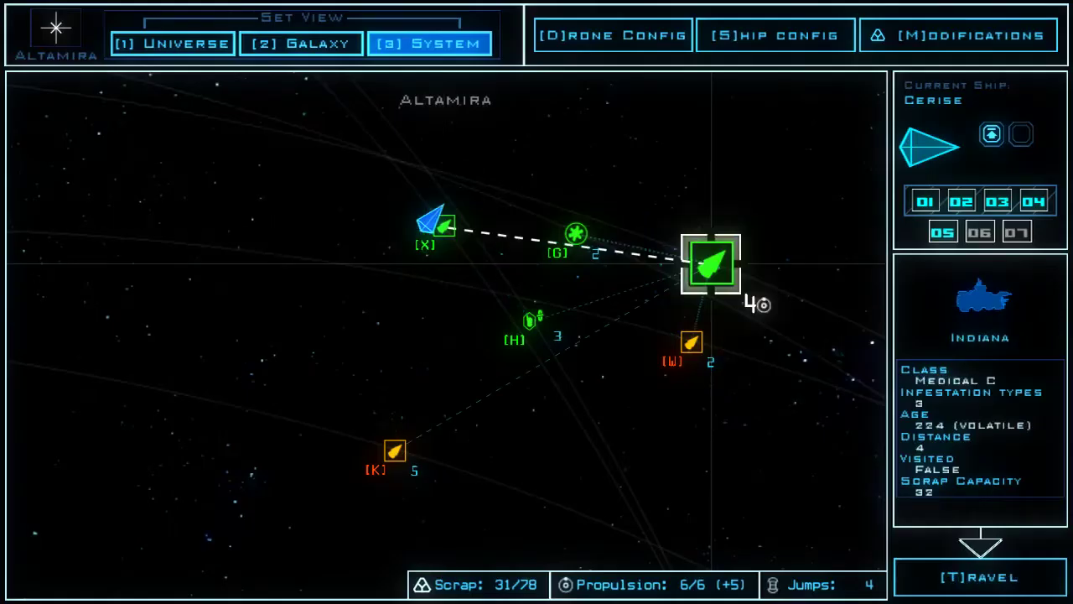
key("w")
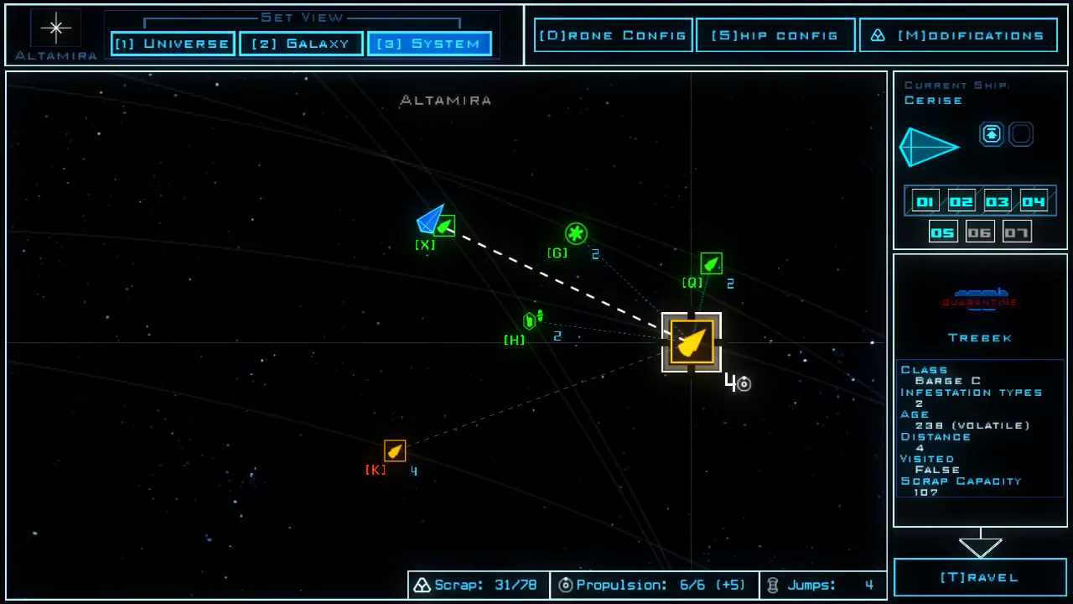
key("x")
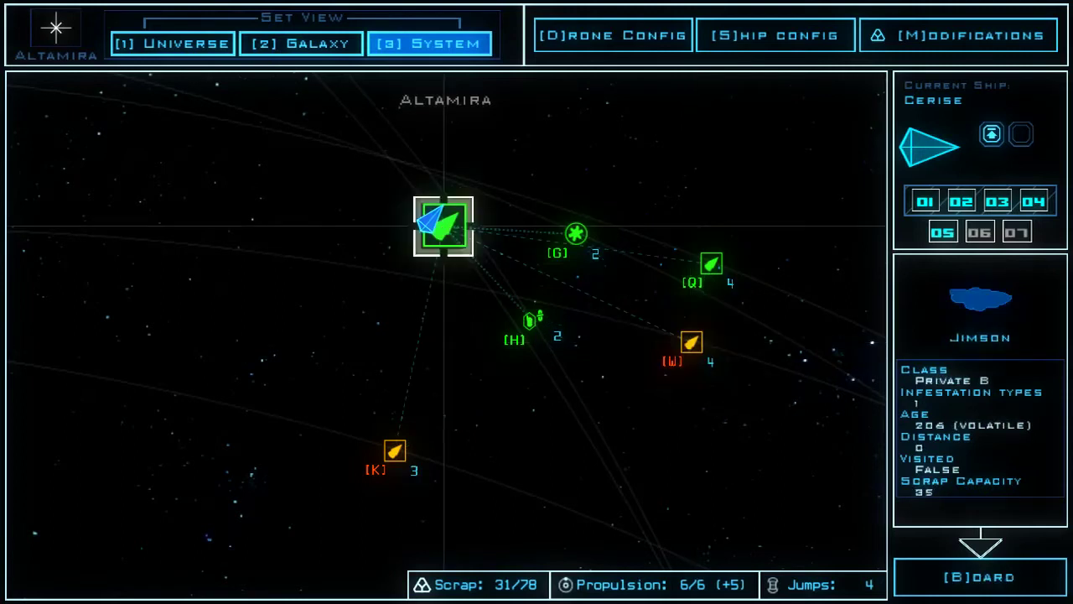
key("s")
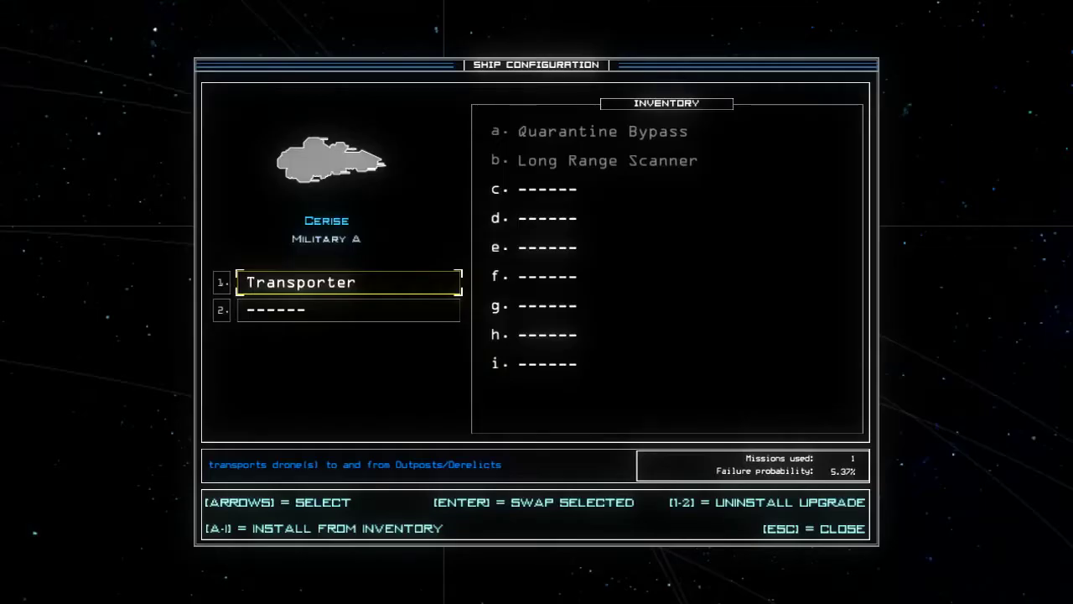
key("Escape")
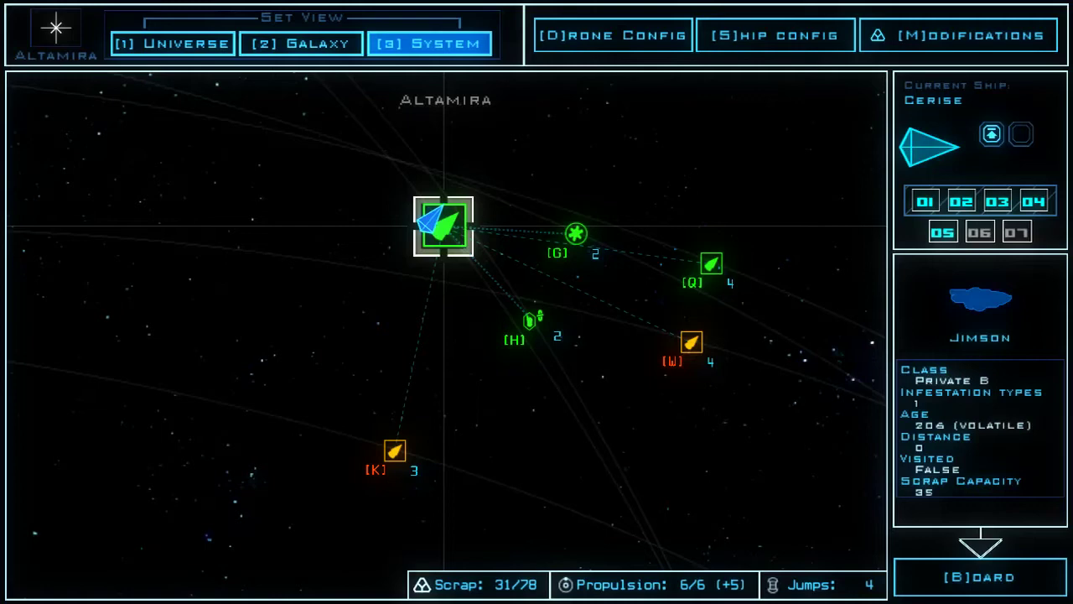
- Board Jimson with disabled drone Zach aboard and dismiss the Initial Vessel Report
key("b")
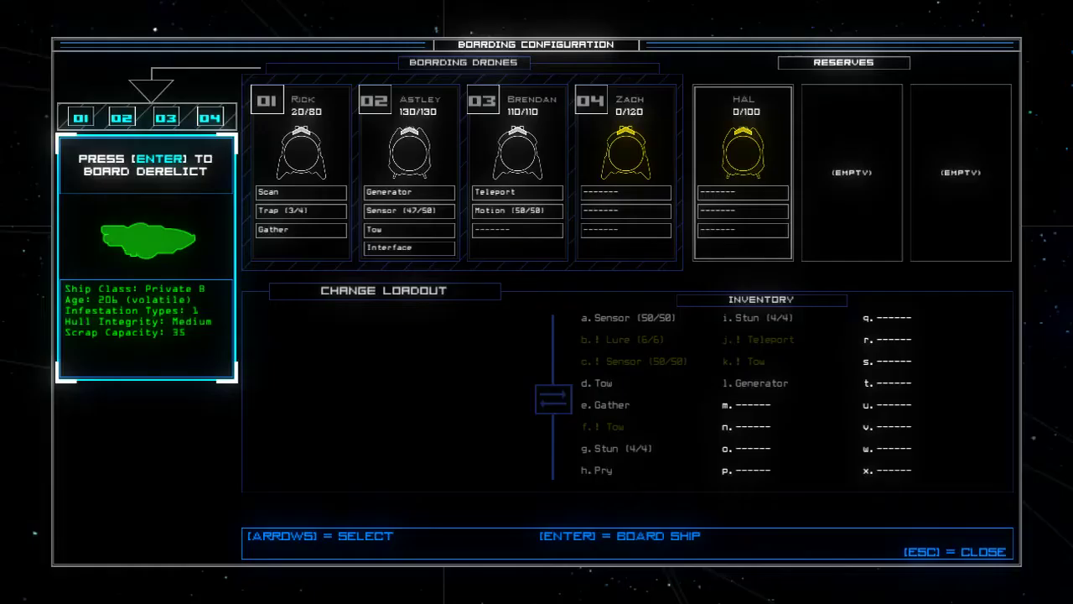
key("Return")
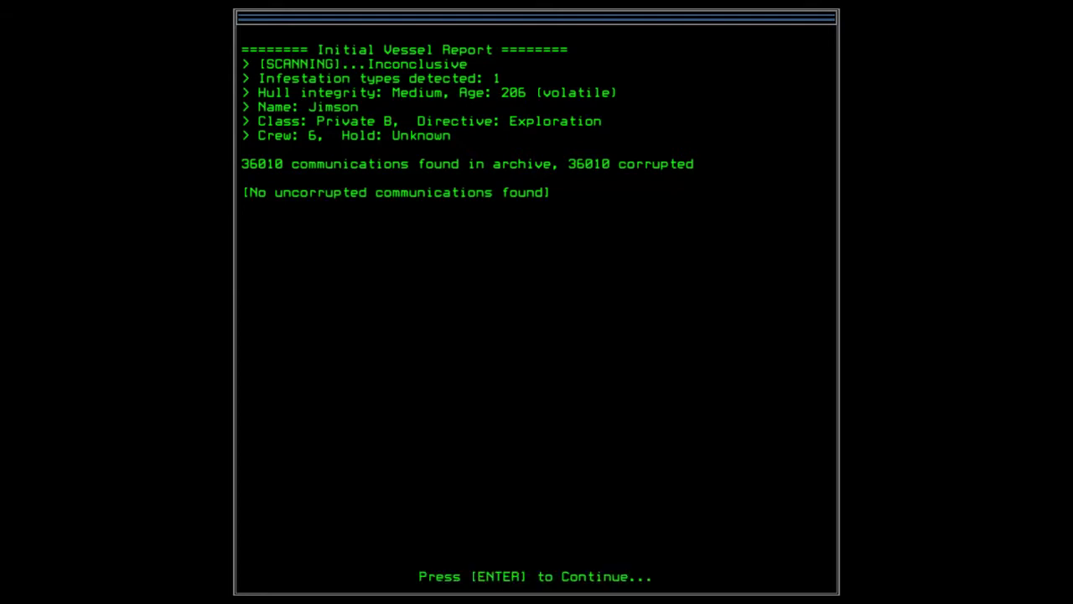
key("Return")
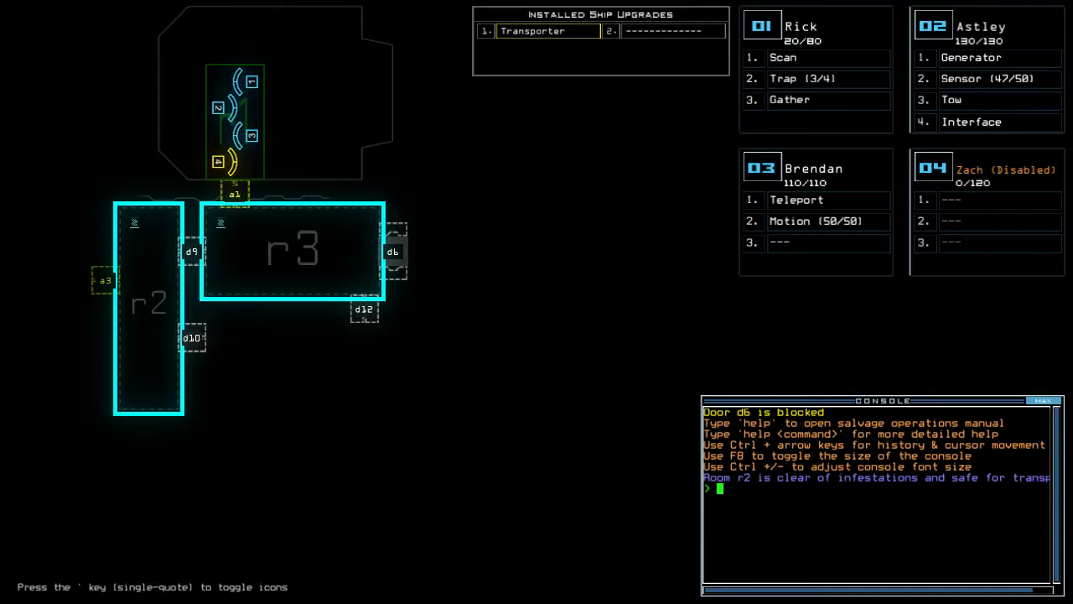
- Start the mission, scan r3, gather its scrap and power the generator
key("Tab")
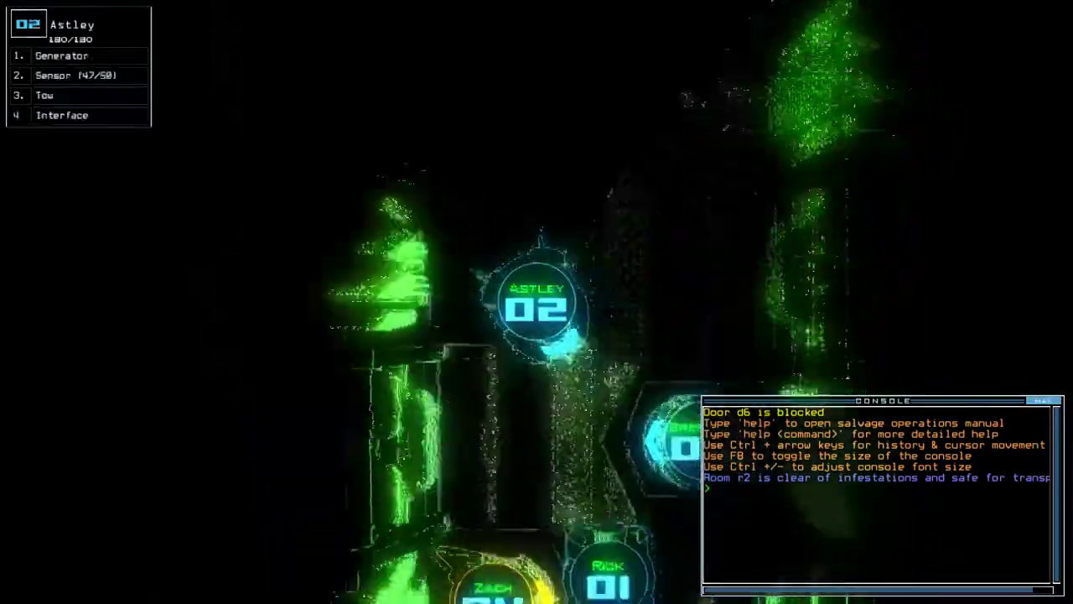
type("go")
key("Return")
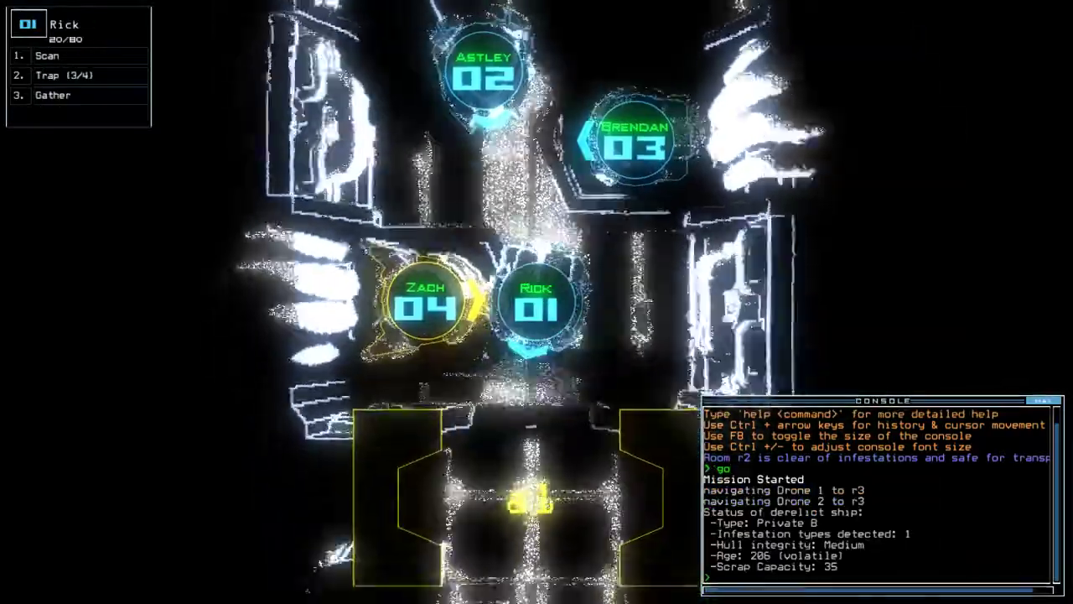
type("scan")
key("Return")
type("g")
key("Return")
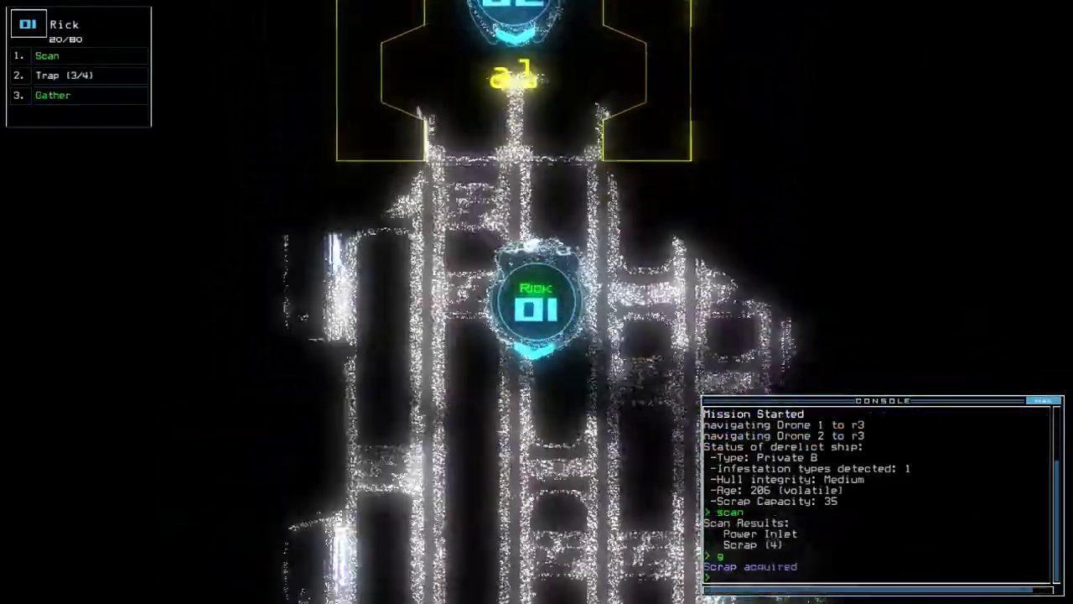
type("g")
key("Return")
type("g")
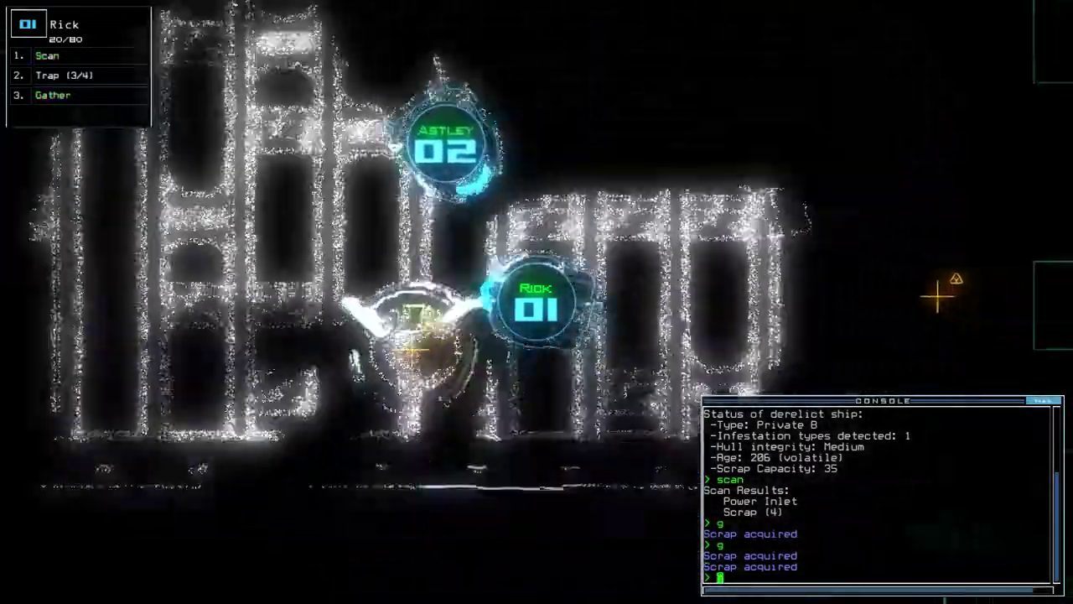
type("g")
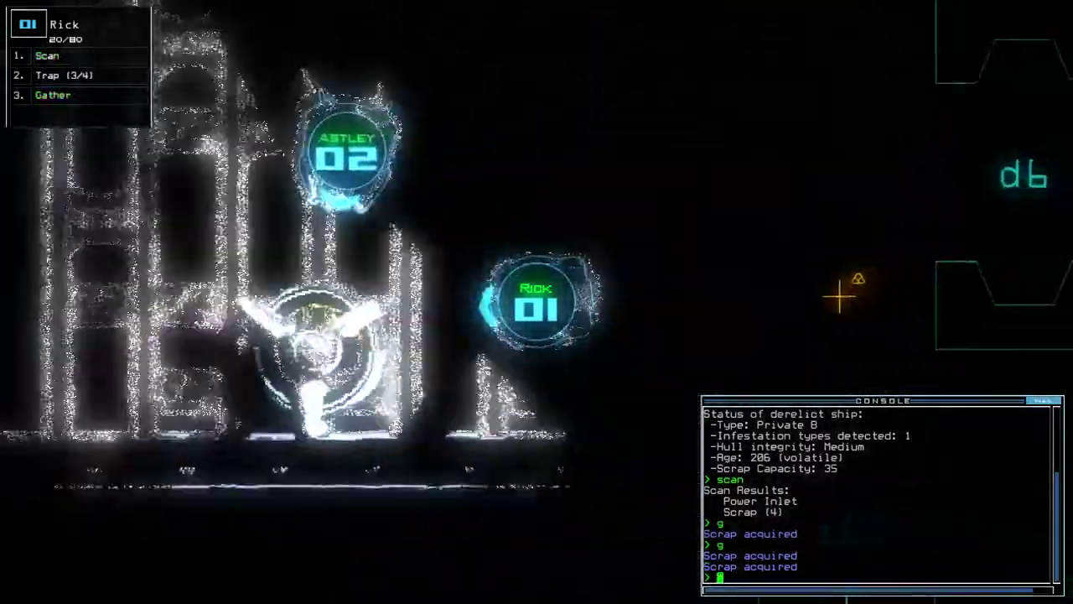
key("Return")
key("space")
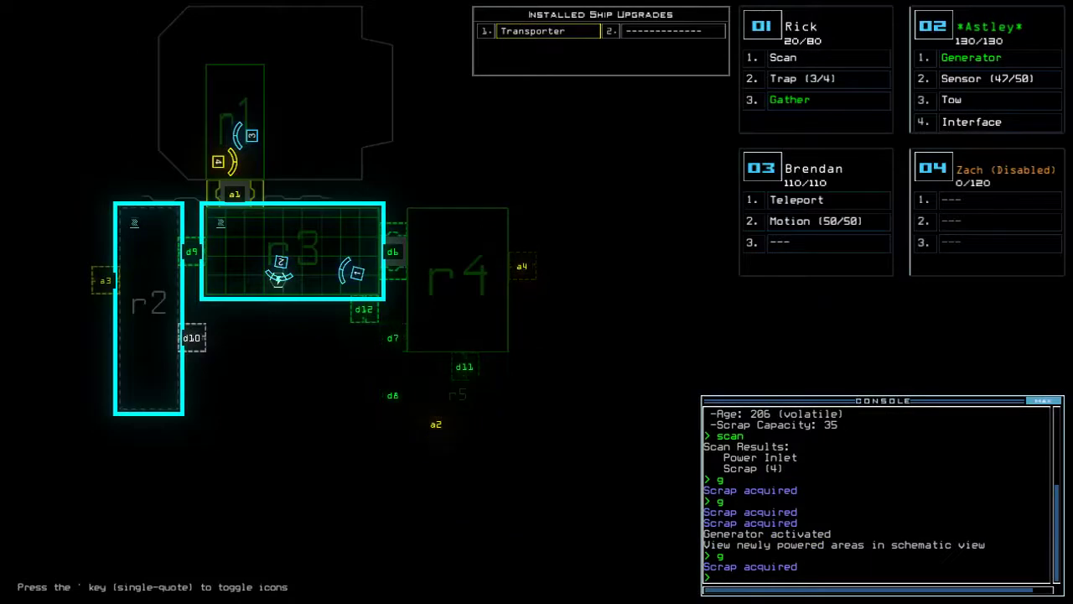
key("space")
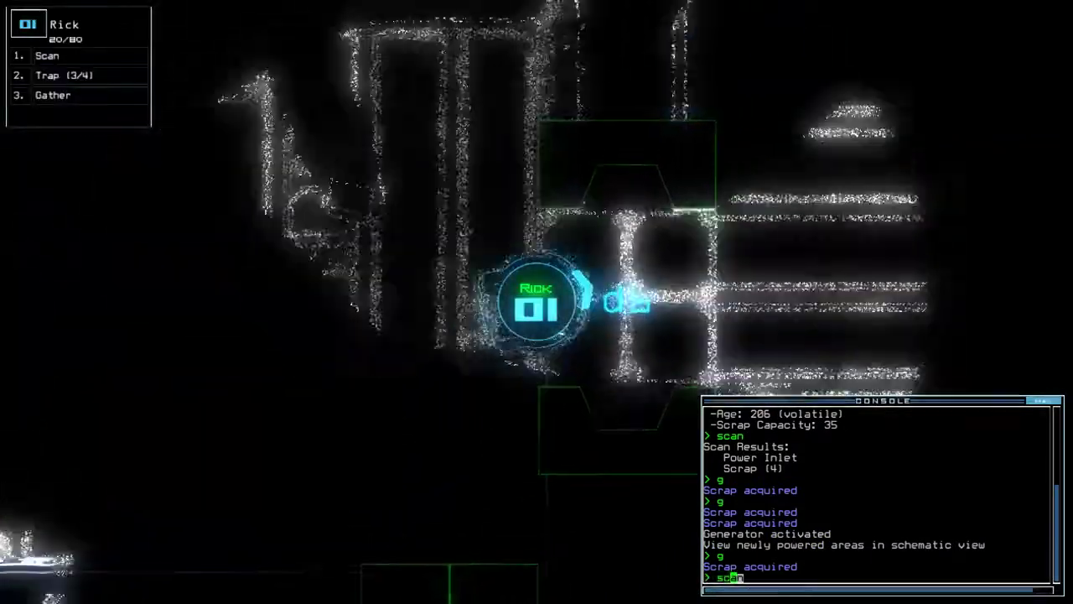
type("scan")
- Scan the newly reached room, gather its scrap, and open door d7 into r4
key("Return")
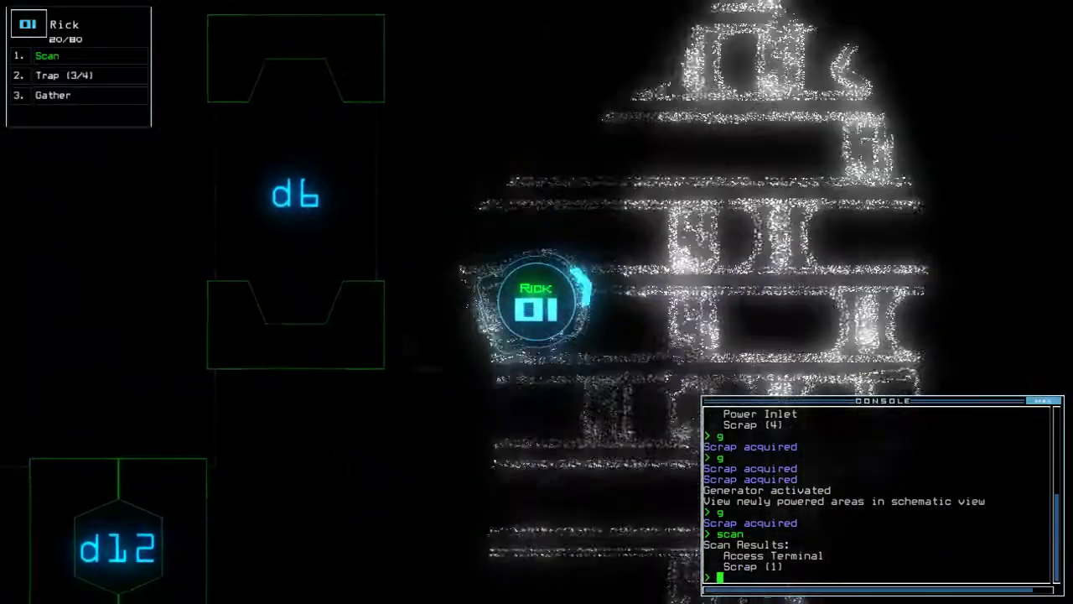
type("g")
key("Return")
key("space")
key("space")
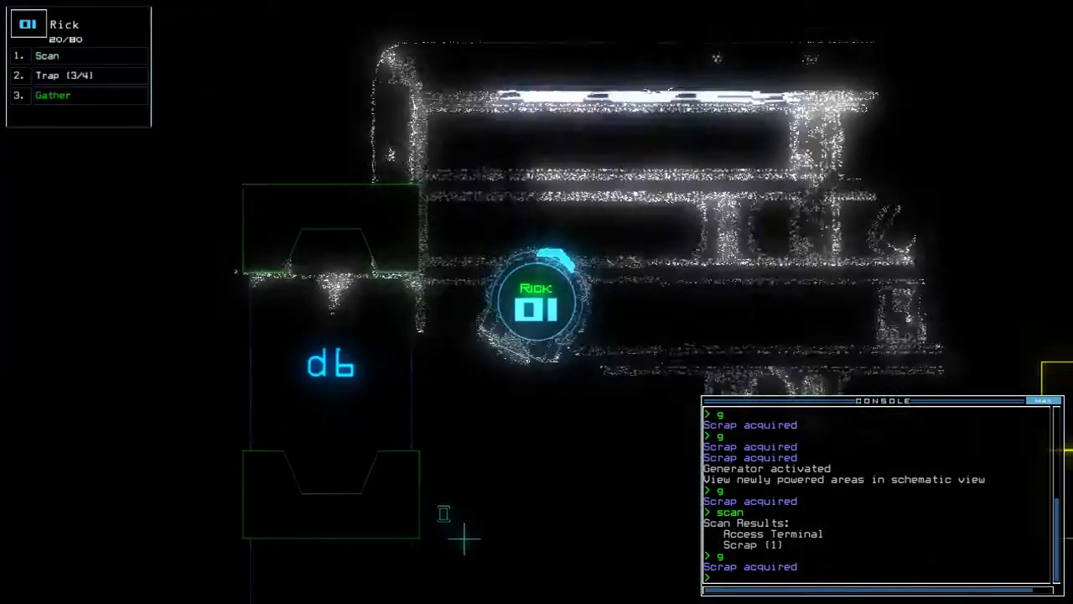
key("space")
key("space")
type("d7")
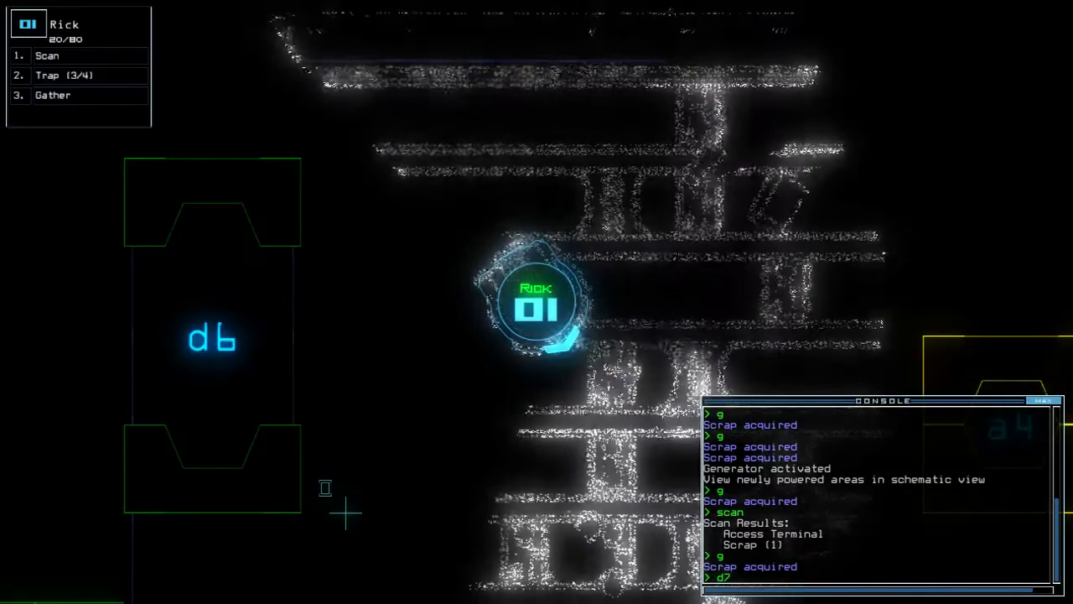
type("d2;")
type("d7")
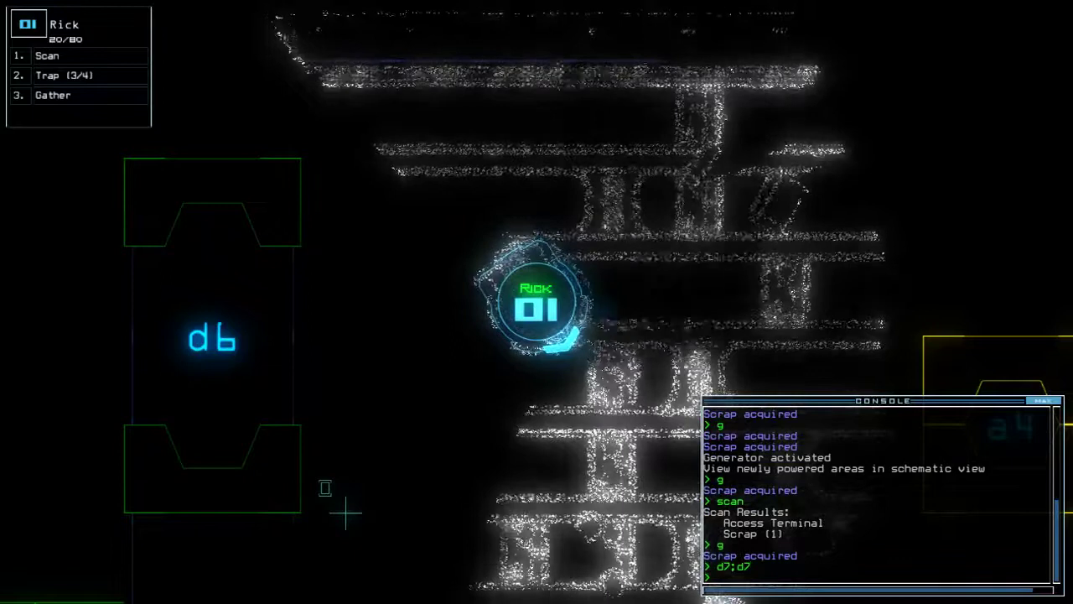
key("Return")
key("space")
key("space")
key("space")
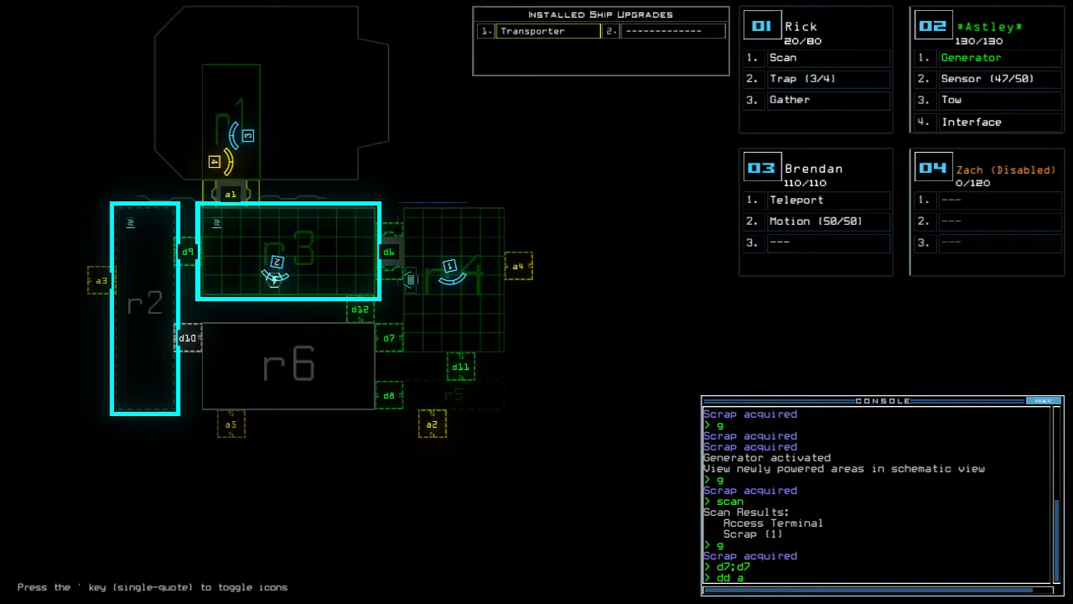
key("space")
- Send the drone to door d7, attempt a transport, and close the two open doors
key("Up")
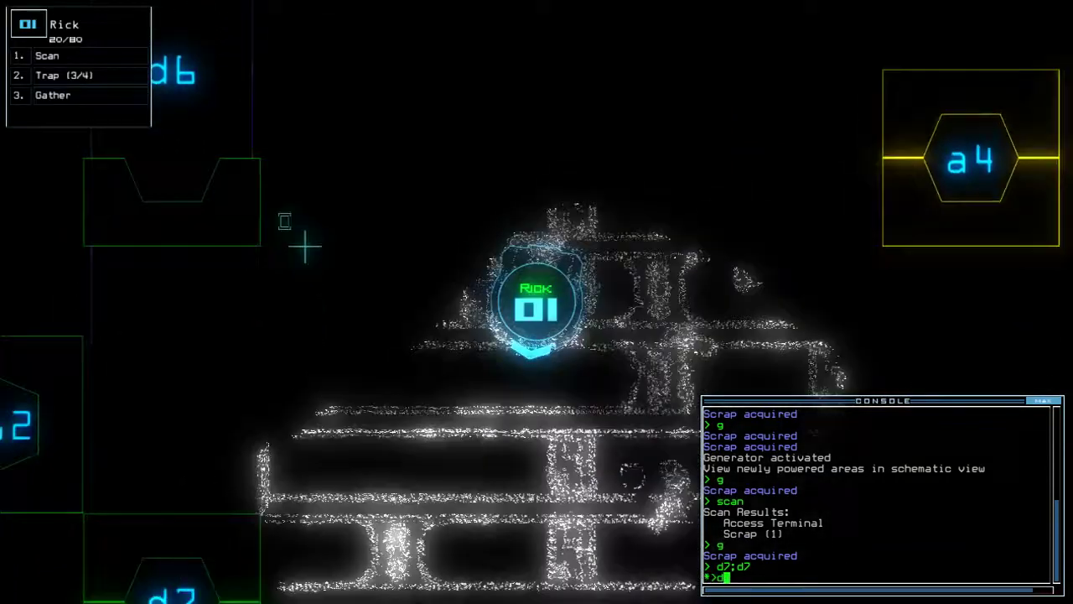
key("Up")
type("d7")
key("Return")
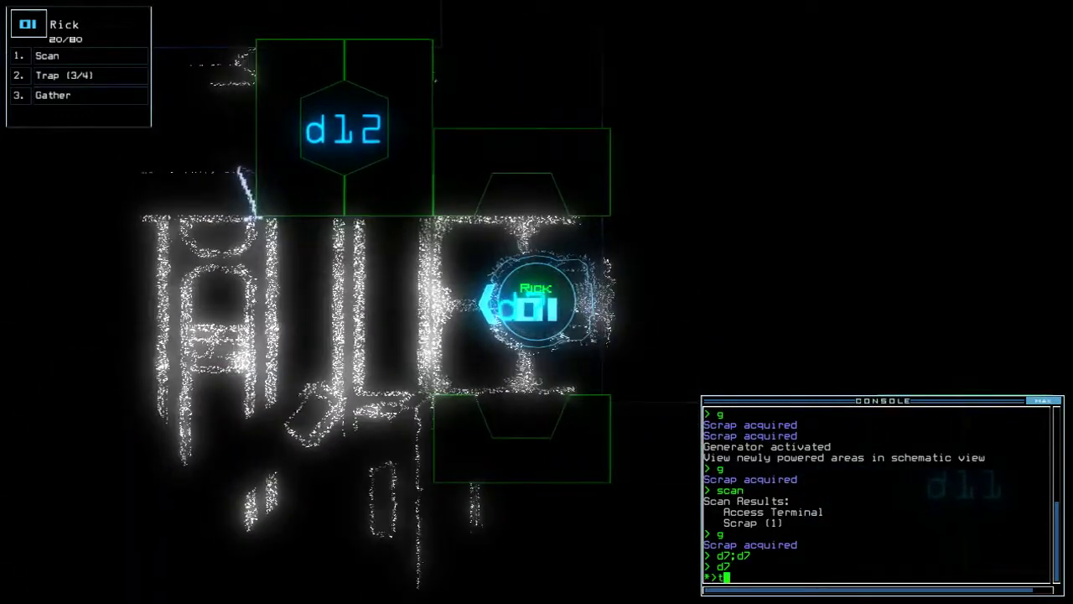
type("tra")
key("Return")
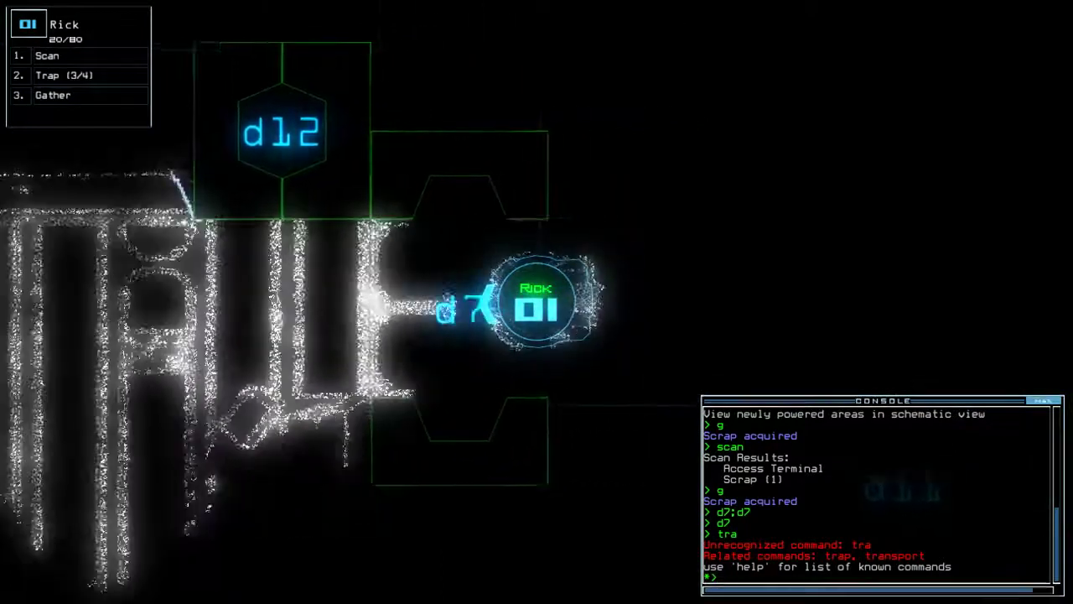
type("cccc")
key("Return")
key("space")
key("1")
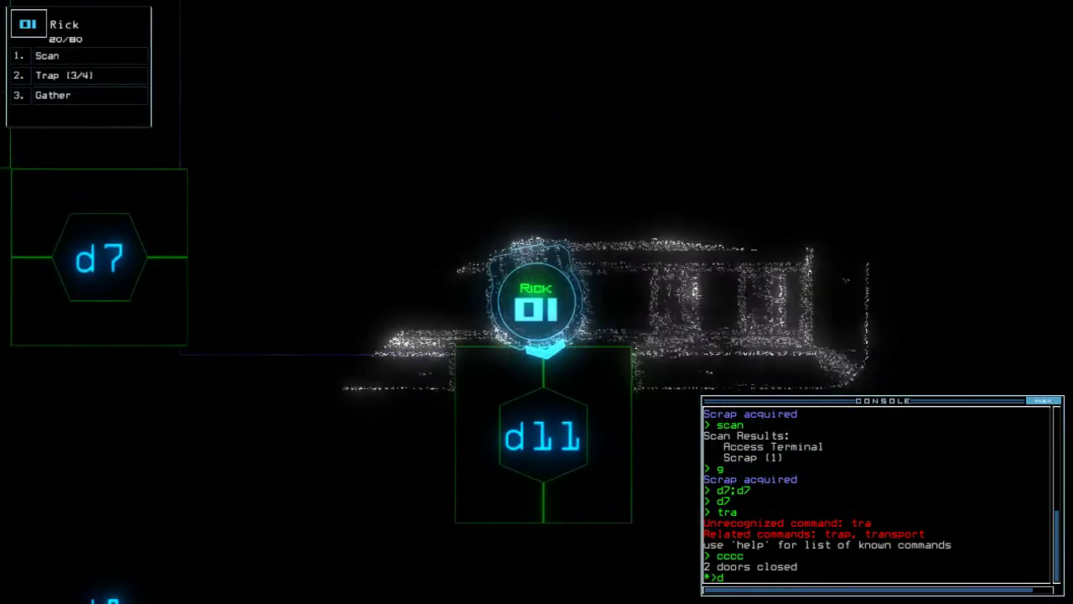
type("d11")
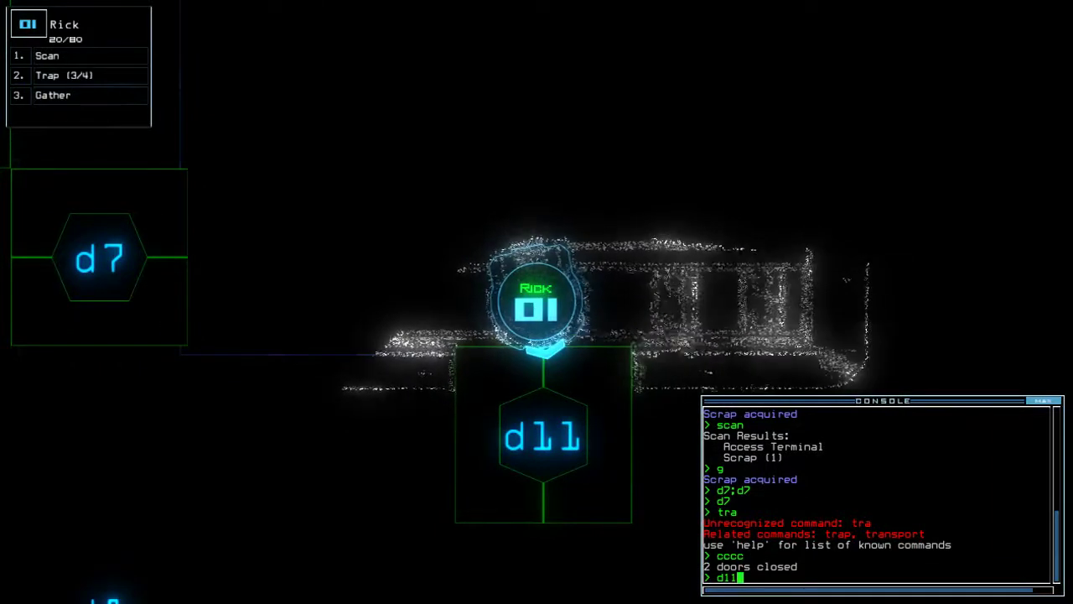
- Move Rick through d11, scan, drop a trap, then return to d7 and seal the doors
key("Return")
type("scan")
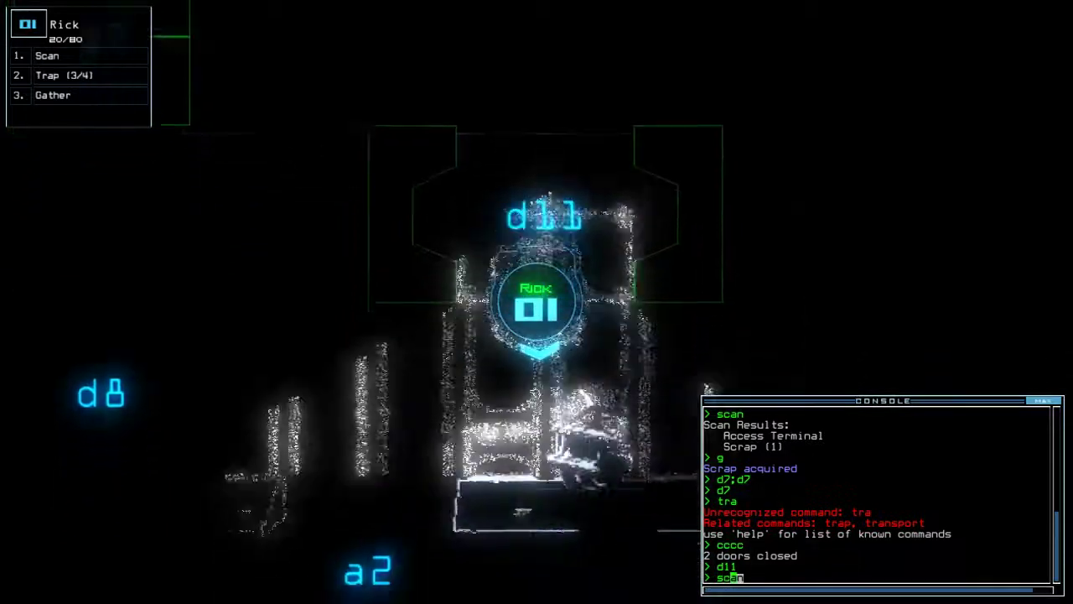
key("Return")
key("Up")
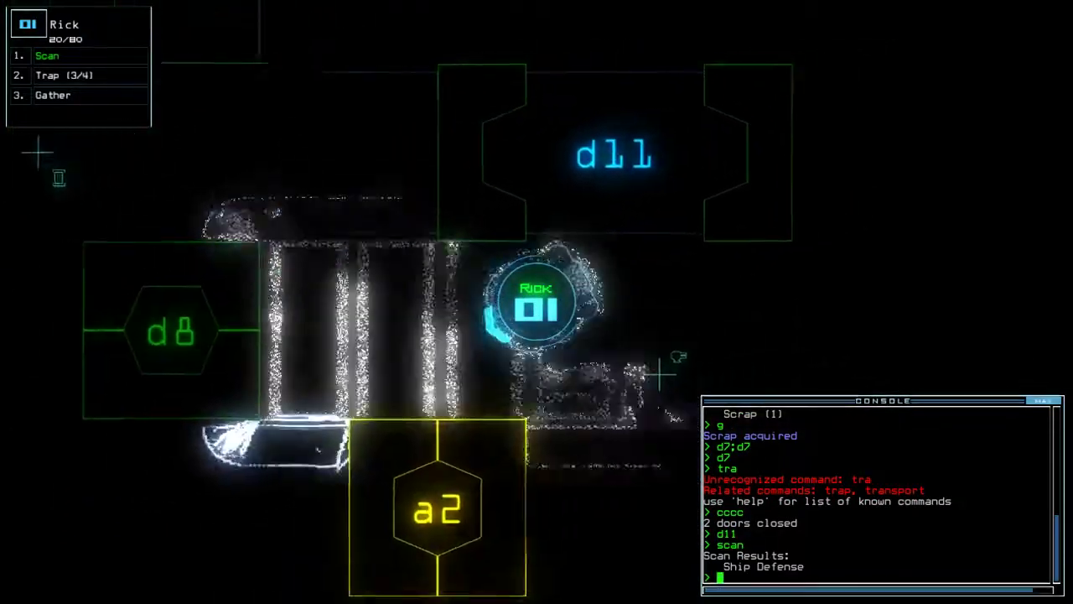
type("trap")
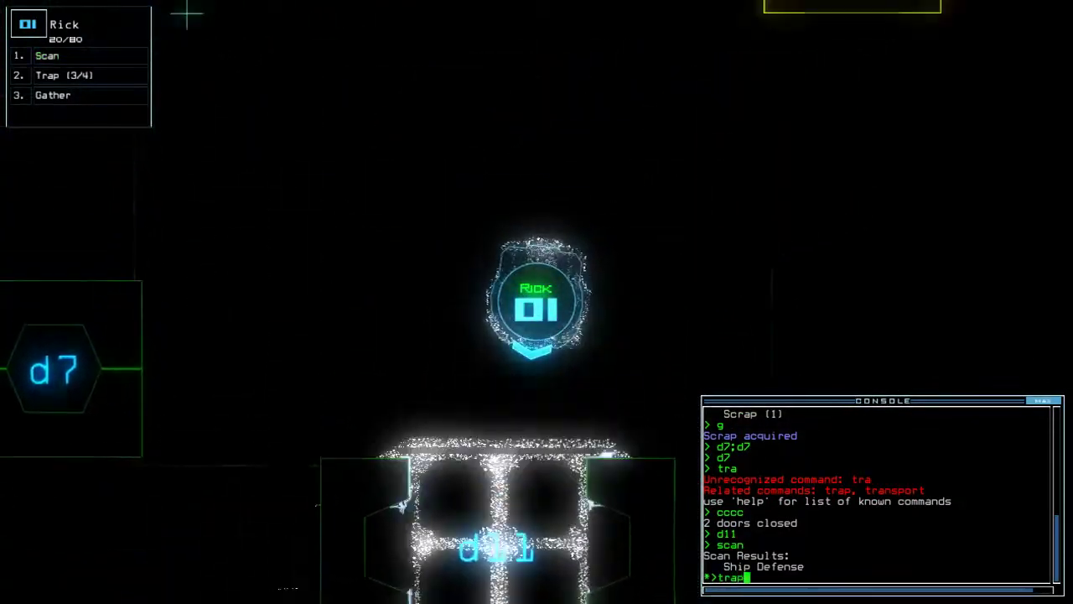
key("Return")
type("d7")
key("Return")
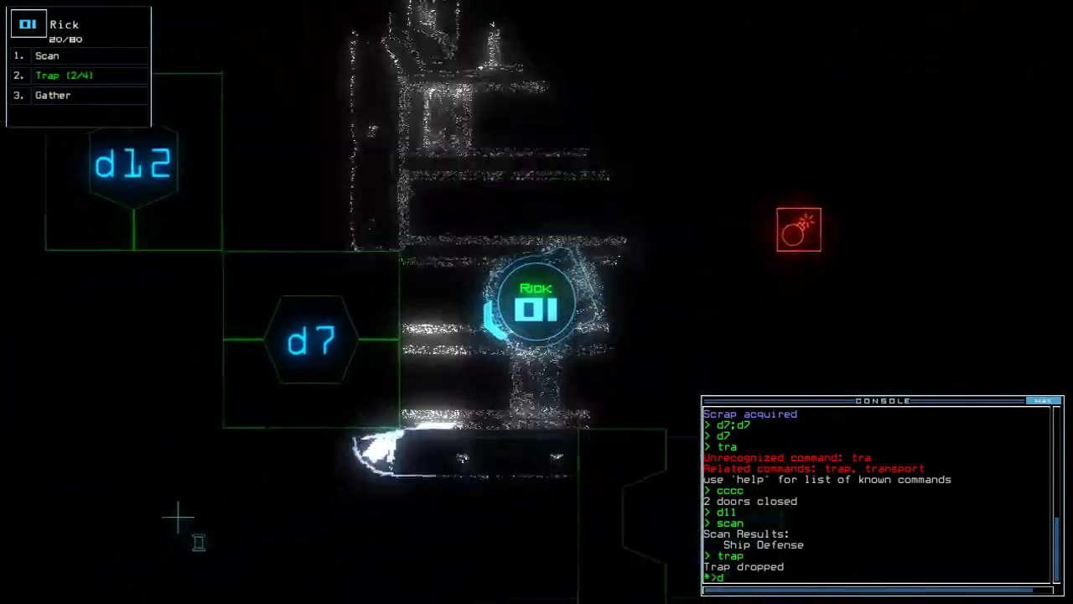
type("scan")
key("Return")
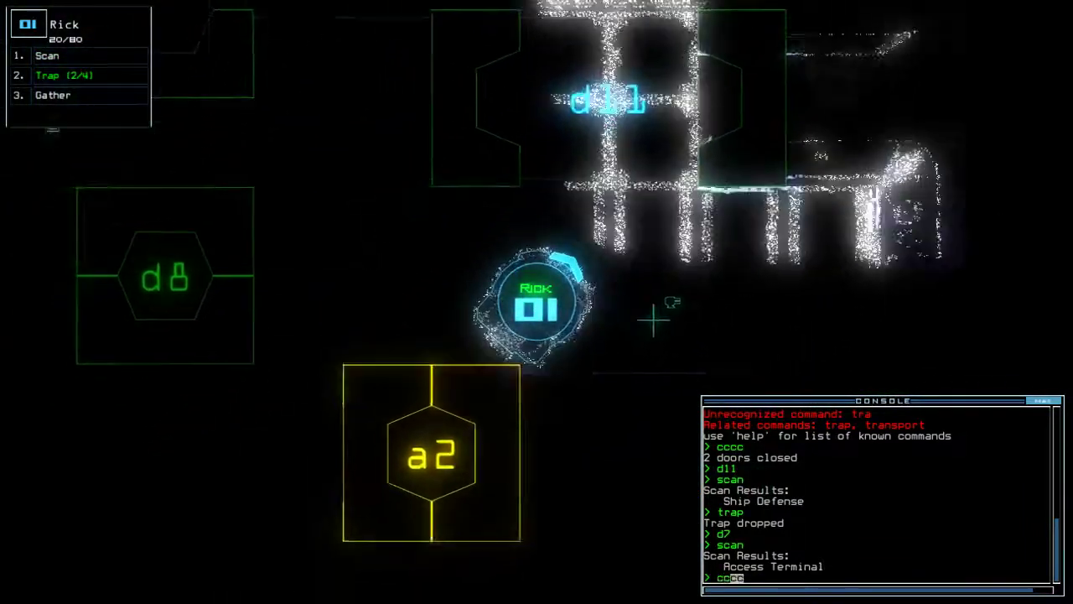
type("cccc")
key("Return")
- Detonate the trap to destroy r4's terminal, gather scrap, and close doors at d7
key("Return")
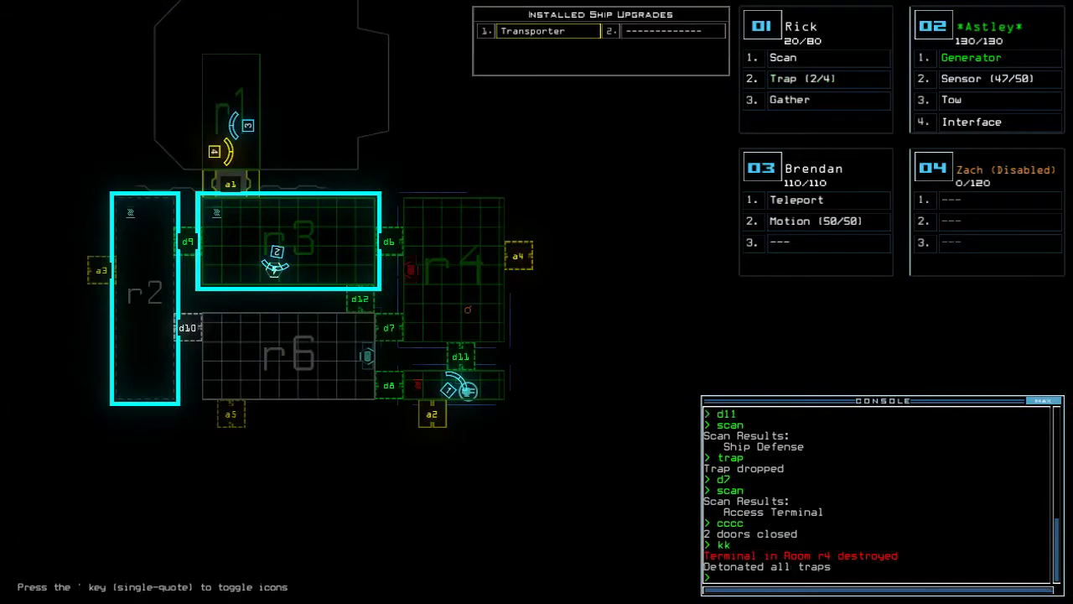
type("d11")
key("Return")
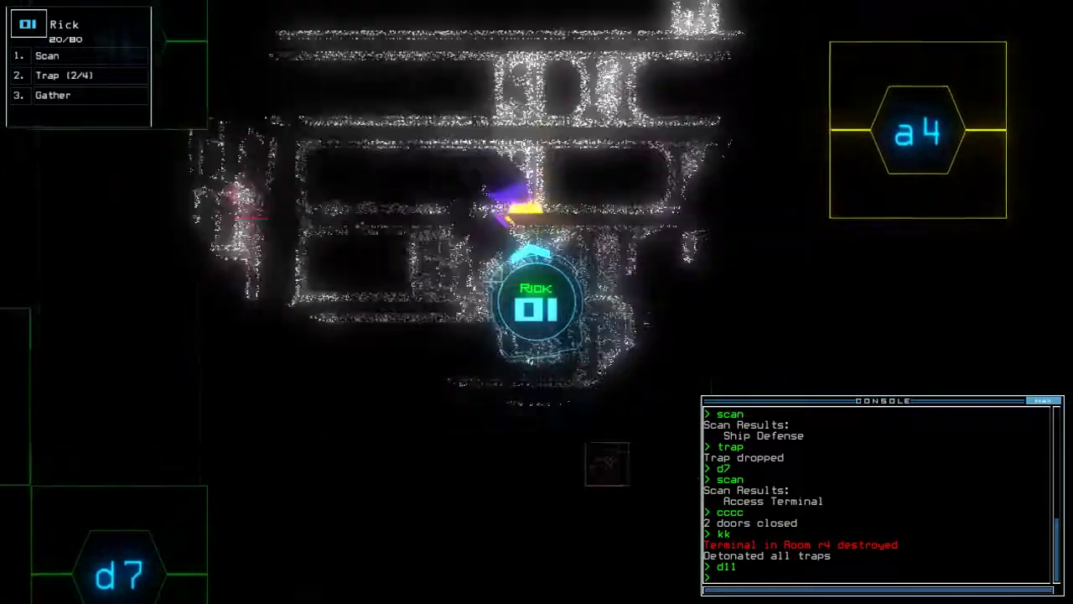
type("g")
key("Return")
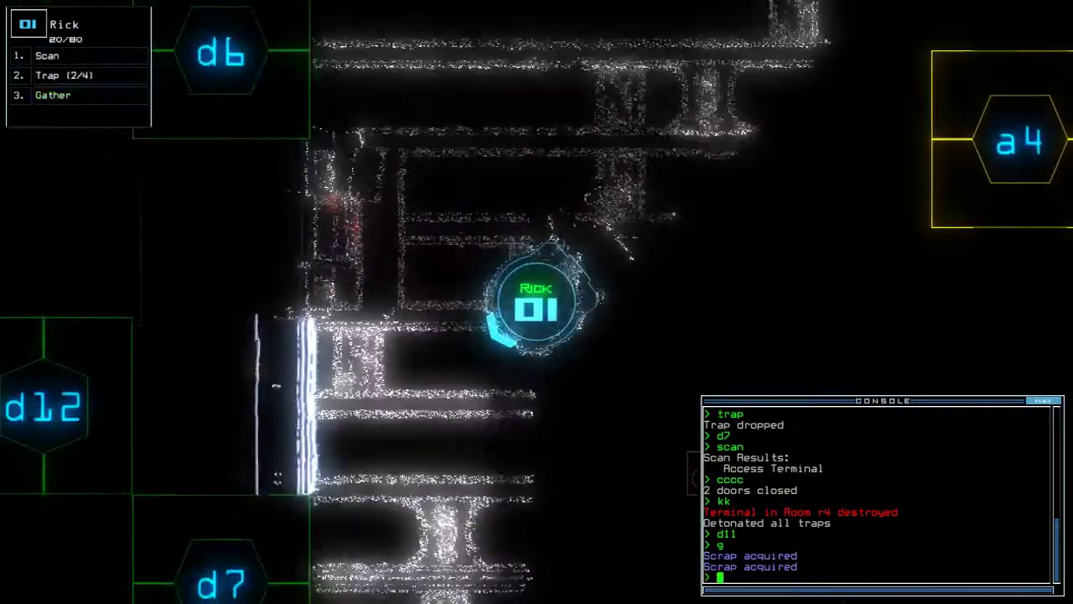
type("rt")
key("BackSpace")
key("BackSpace")
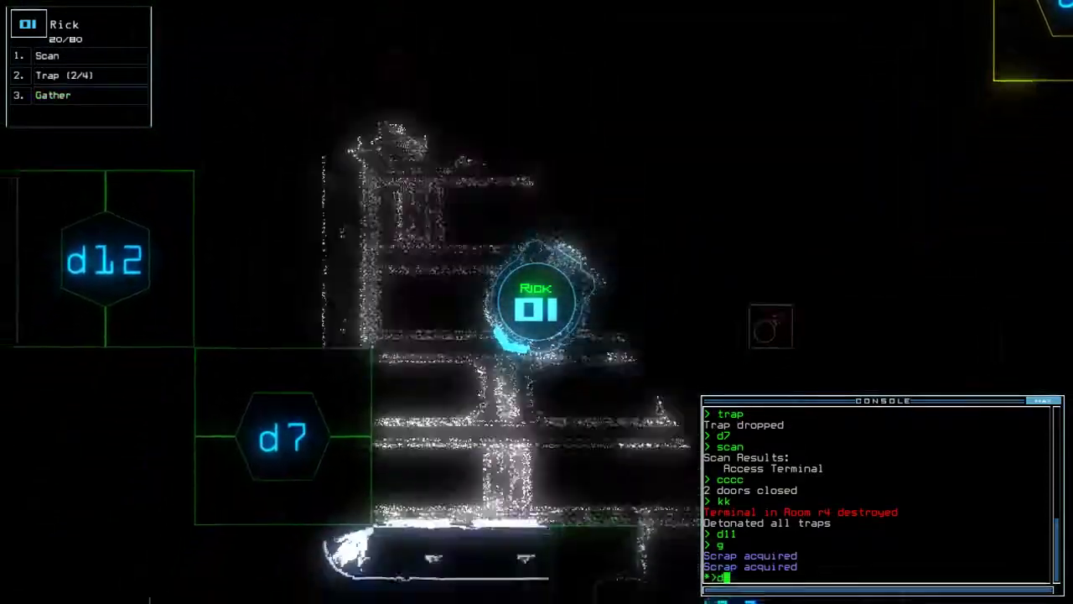
type("d7")
key("Return")
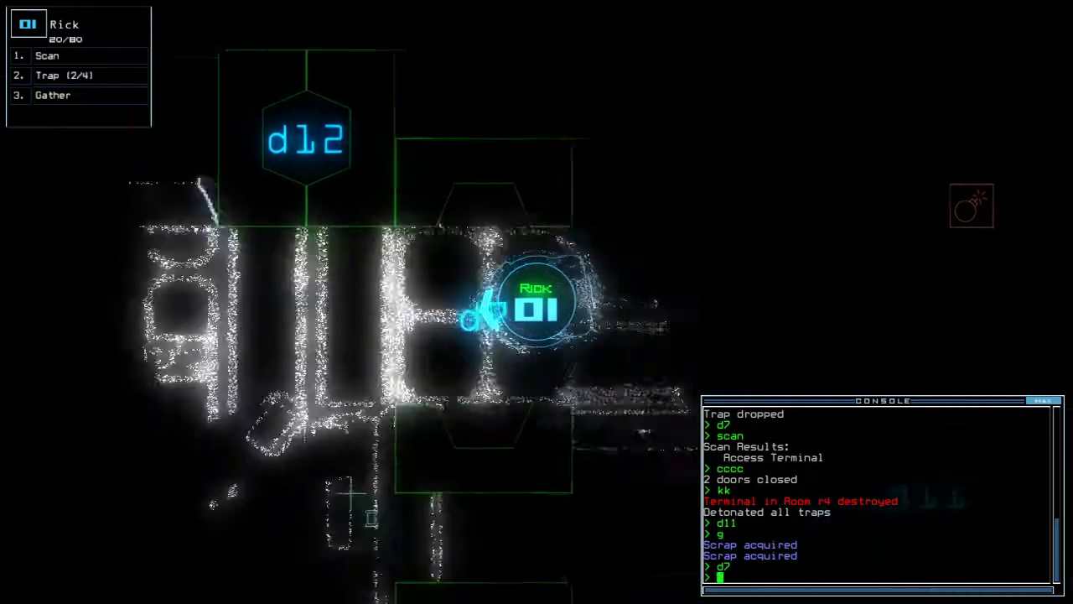
type("cccc")
key("Return")
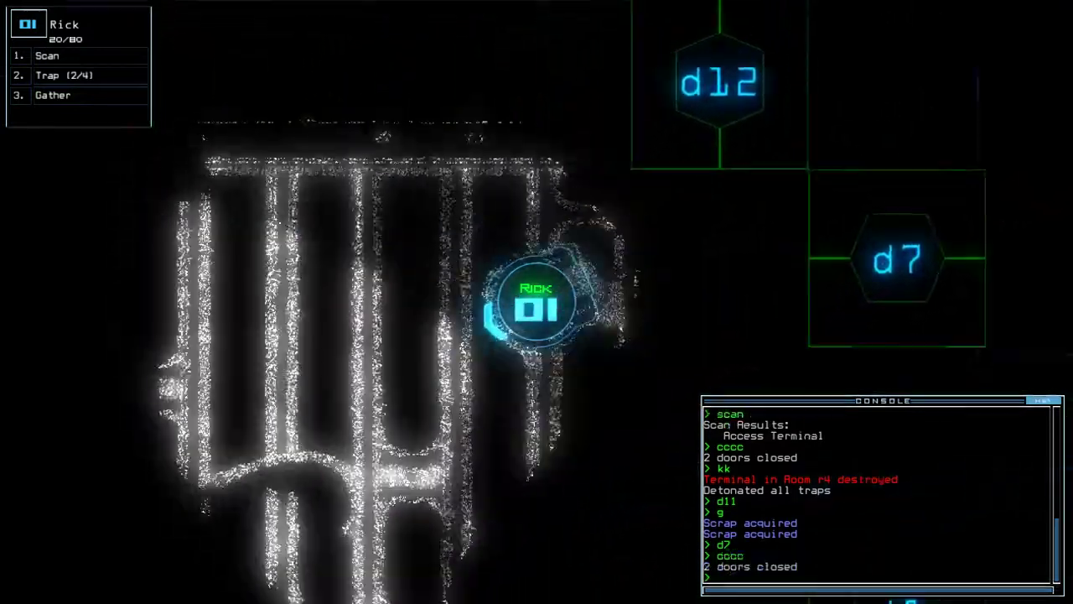
key("space")
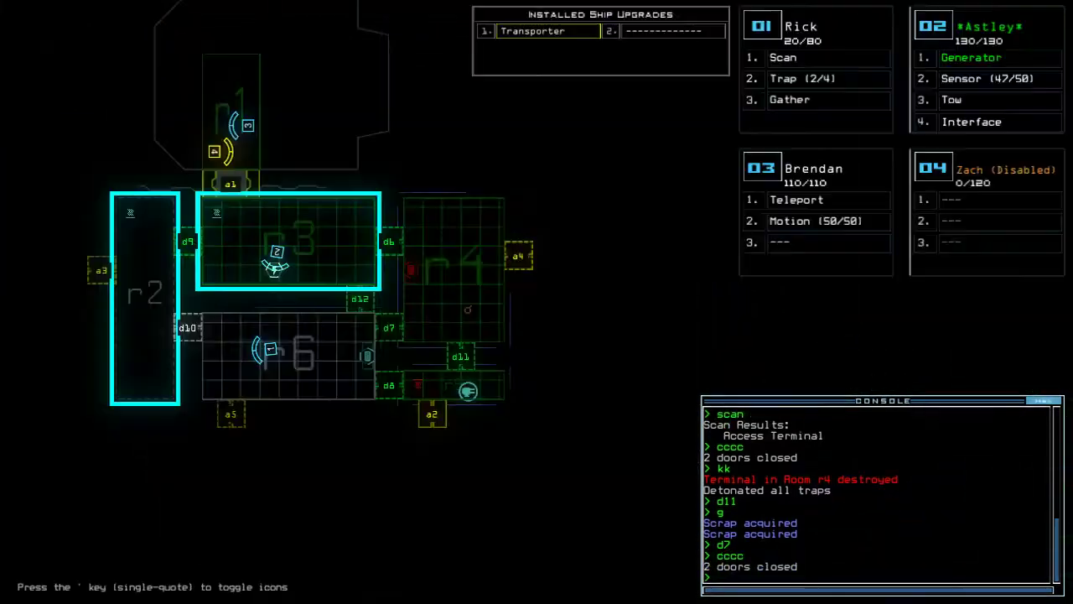
key("space")
type("d12")
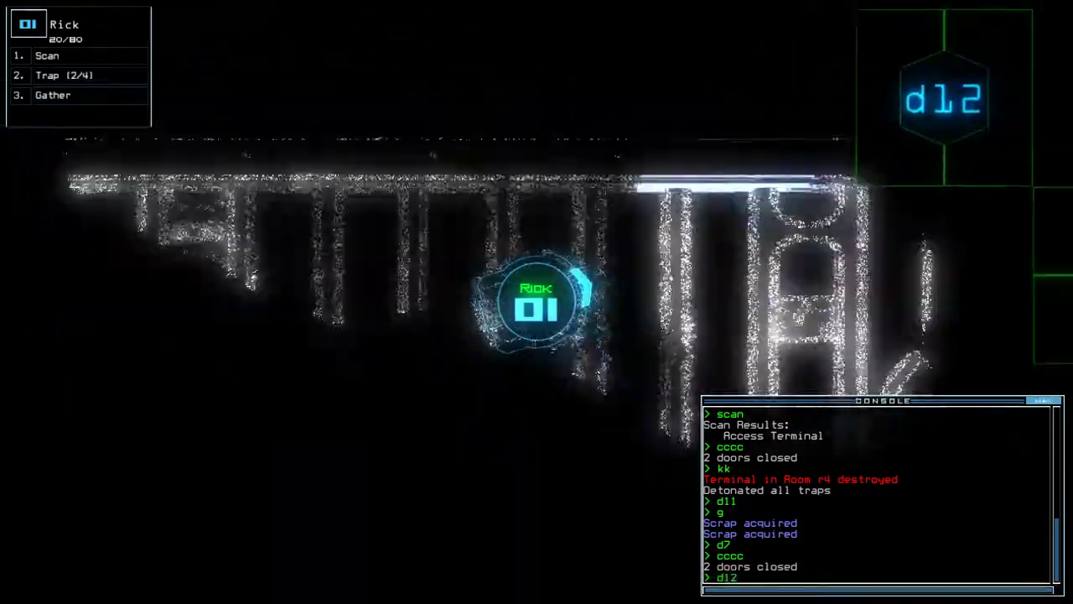
- Move Rick through d12 and d9, collect two scrap, close the door, and take the fuel
key("Return")
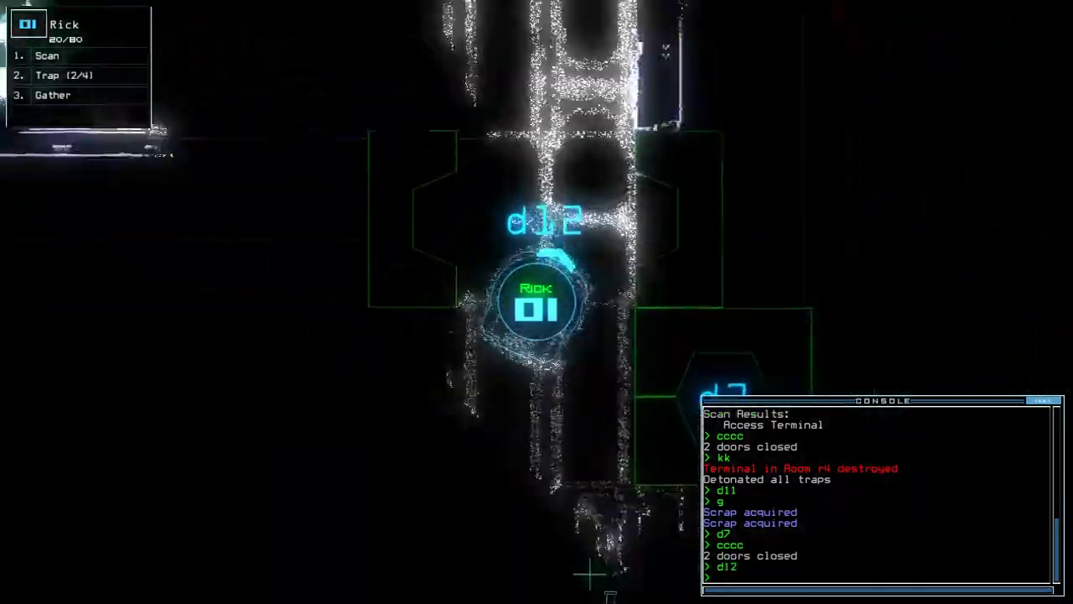
type("d12")
key("Return")
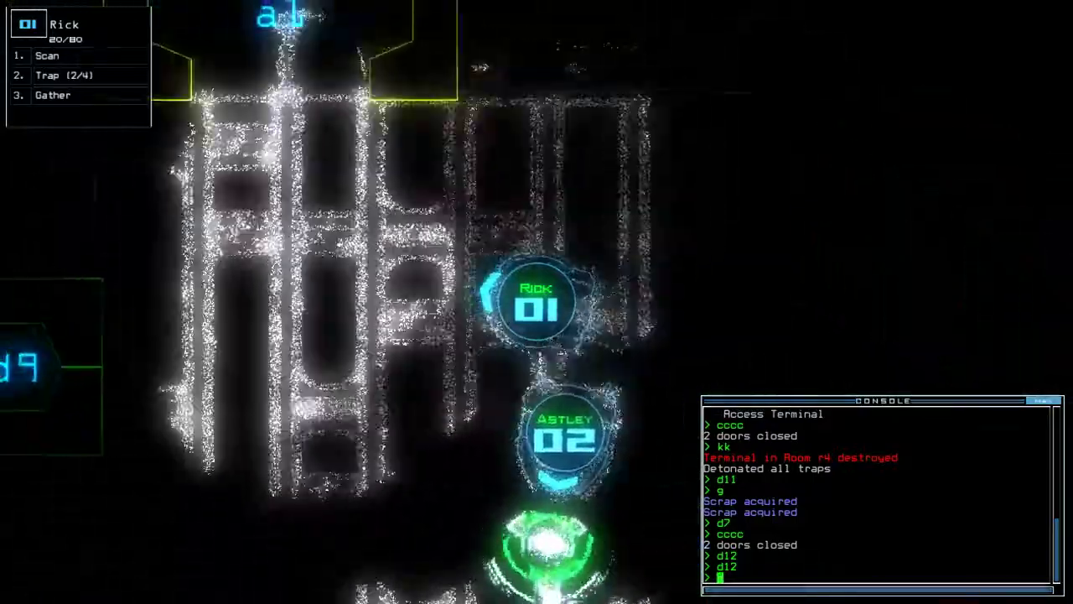
type("d9")
key("Return")
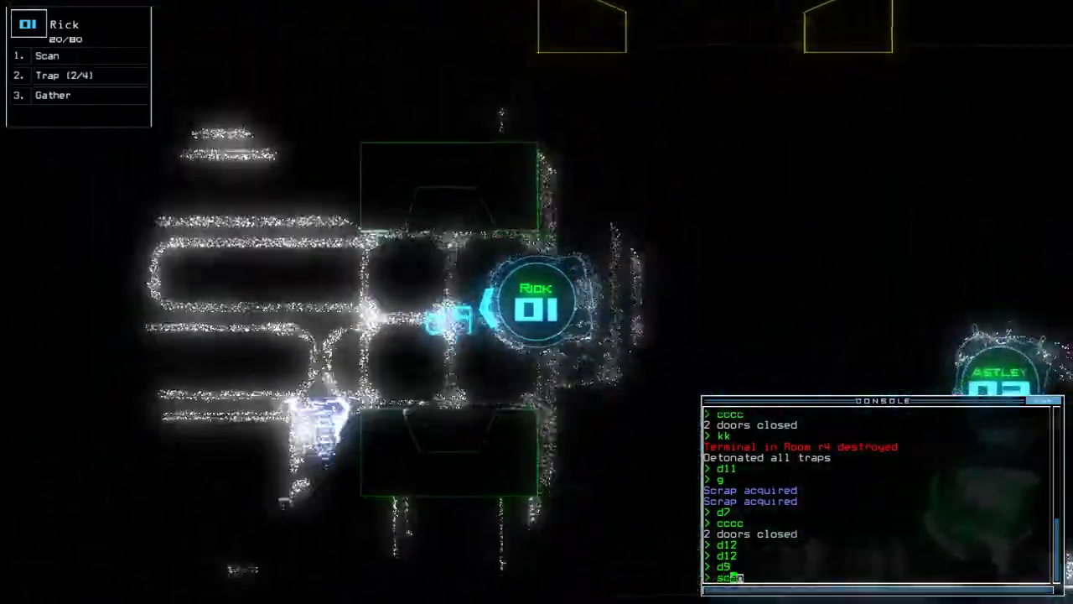
type("sca")
key("Return")
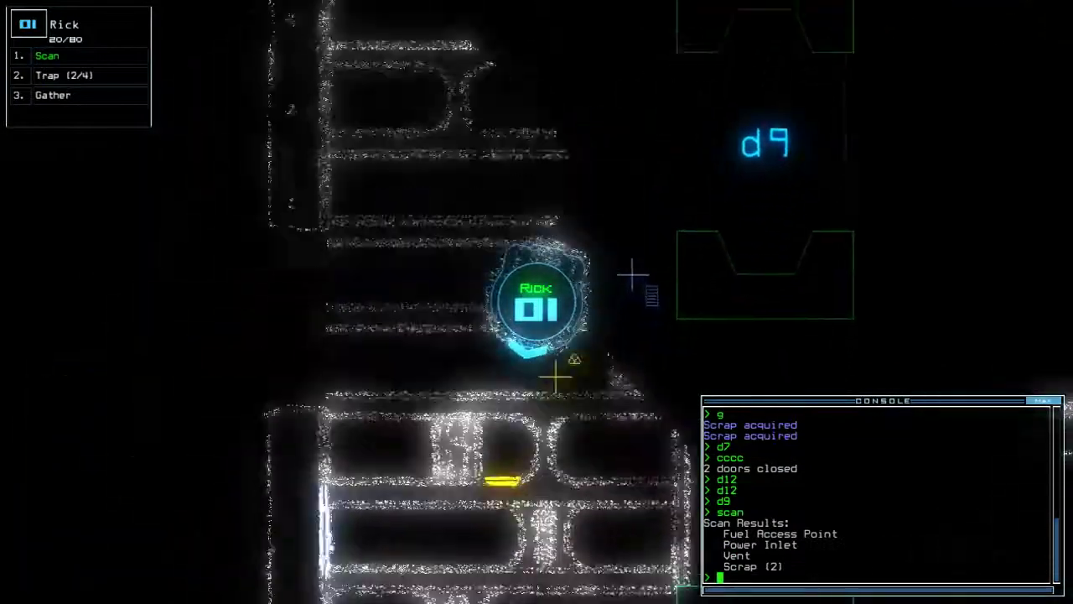
type("g")
key("Return")
type("g")
key("Return")
type("cccc")
key("Return")
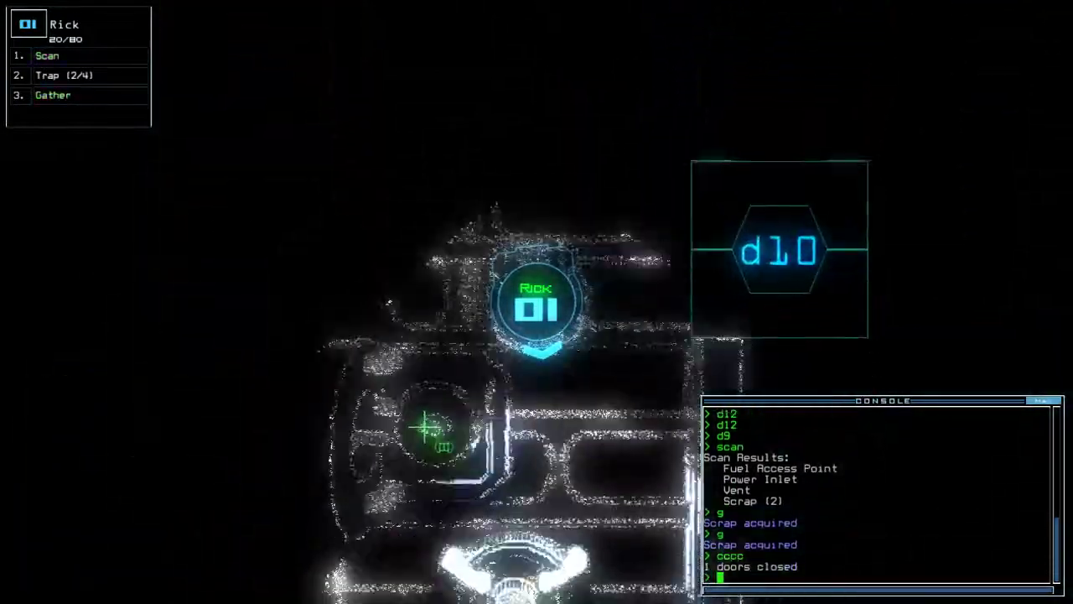
type("g")
key("Return")
type("g")
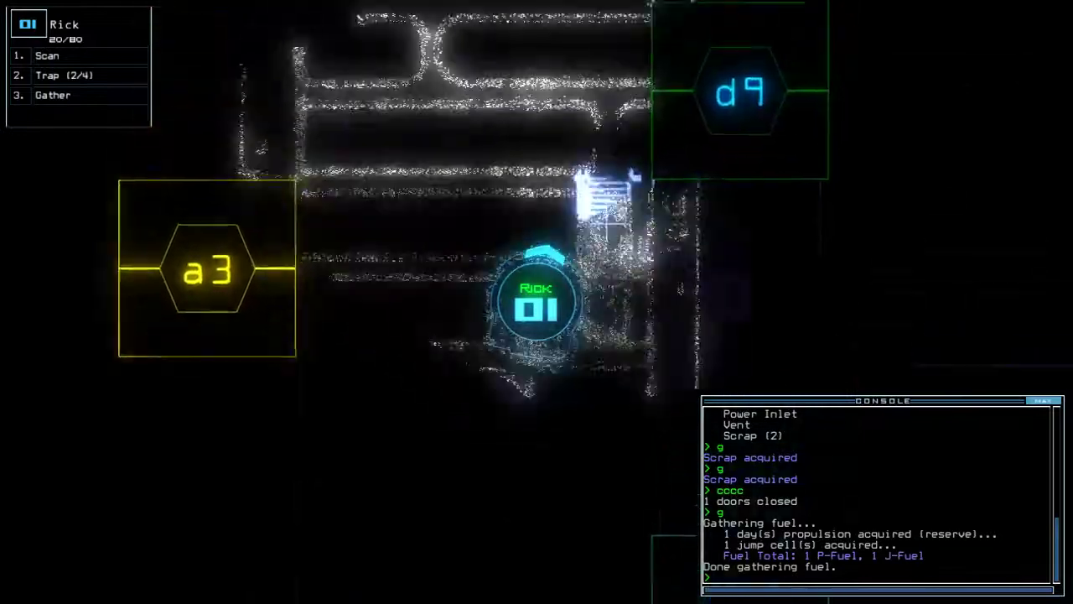
type("d9")
- Bring Rick back through d9 and drone 2 to r1, then leave the derelict
key("Return")
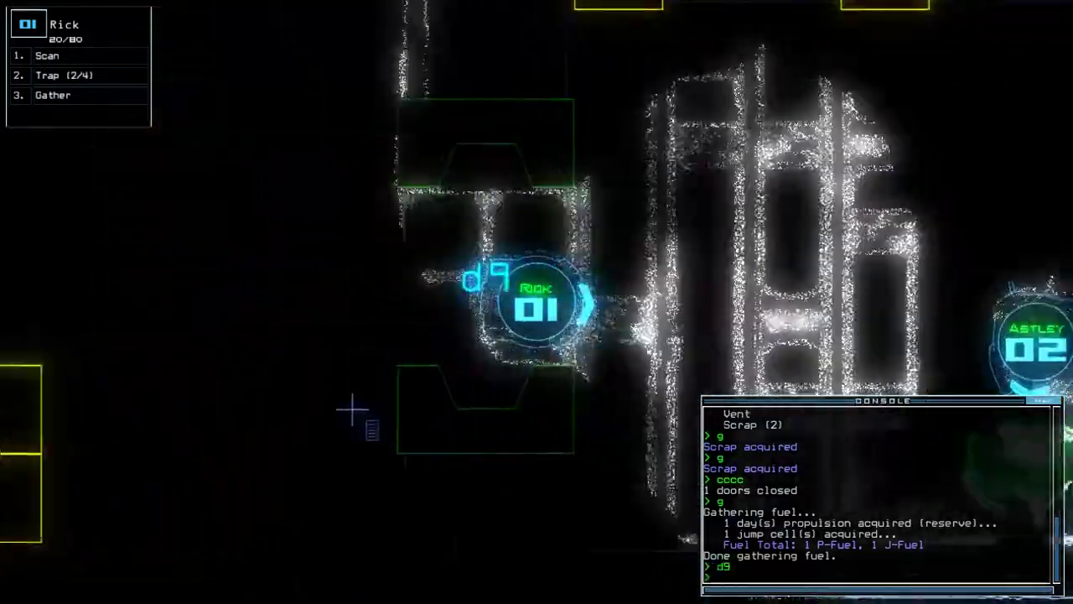
type("cccc")
key("Return")
type("back 2")
key("Return")
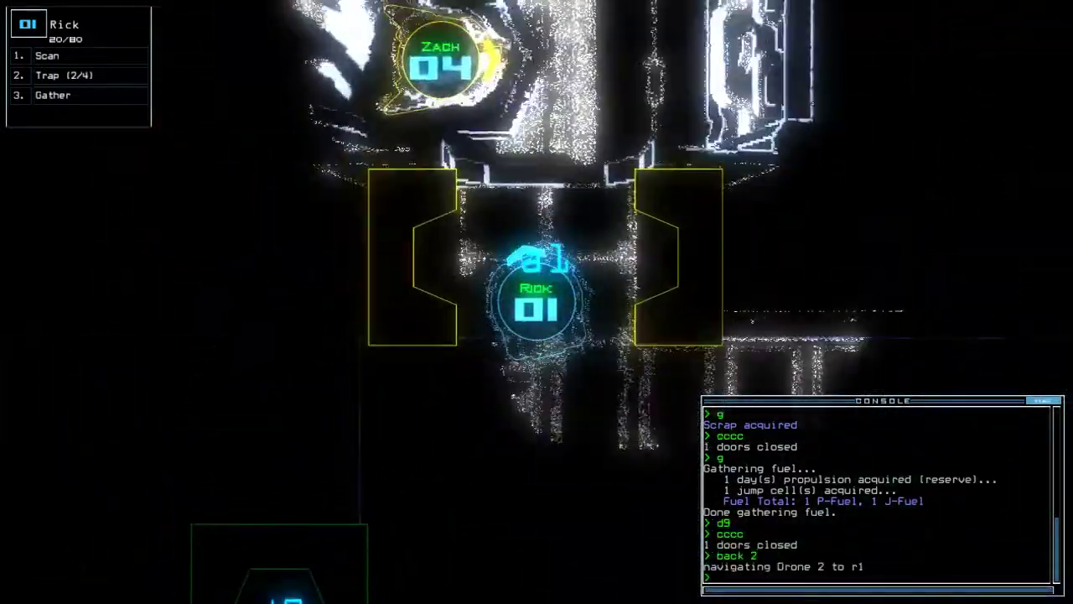
key("space")
type("out")
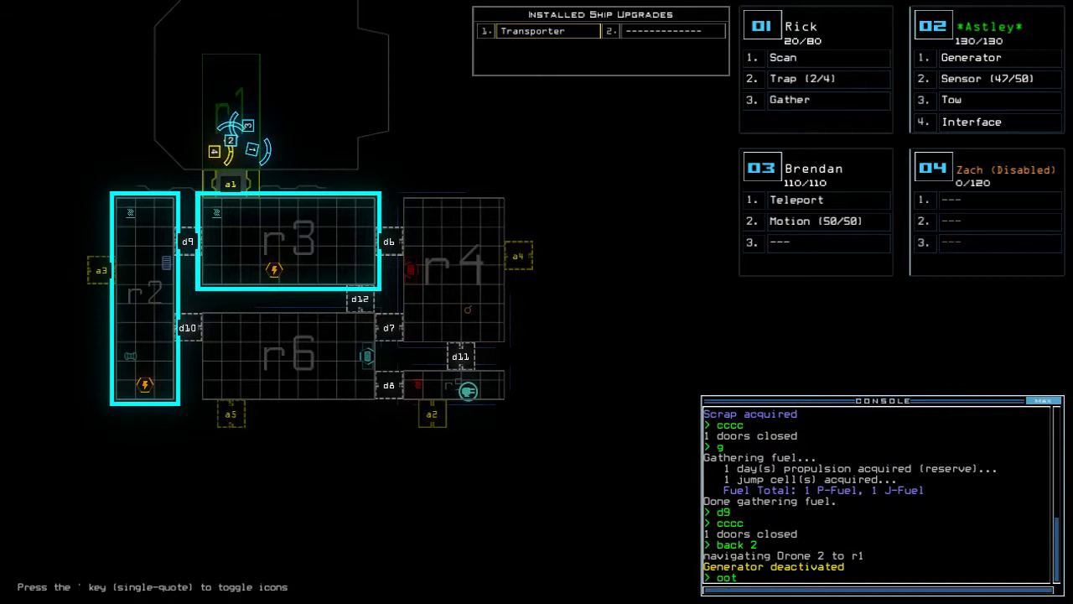
key("Return")
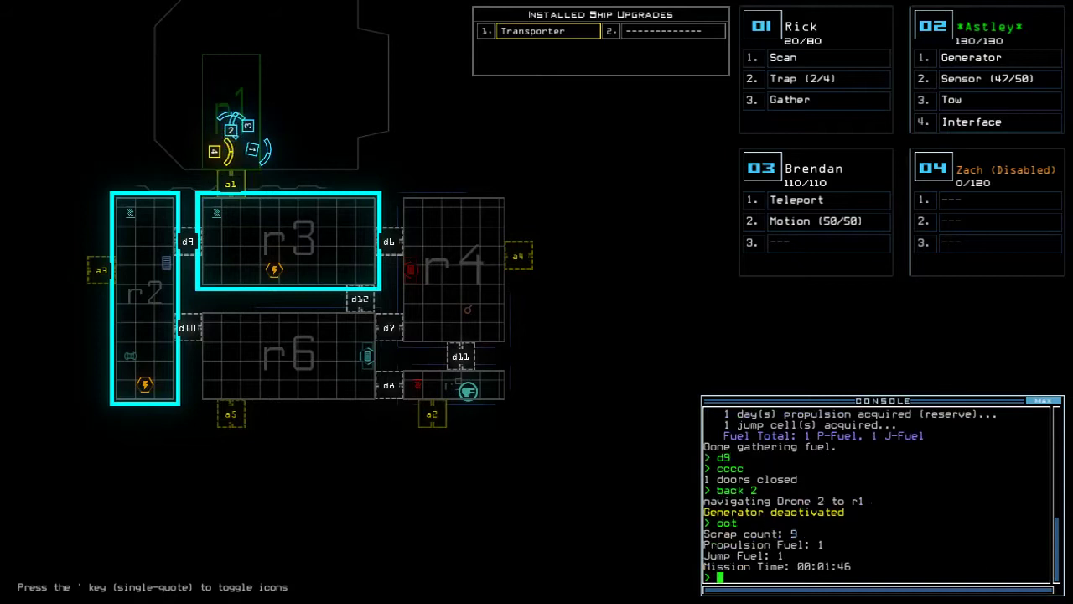
key("Escape")
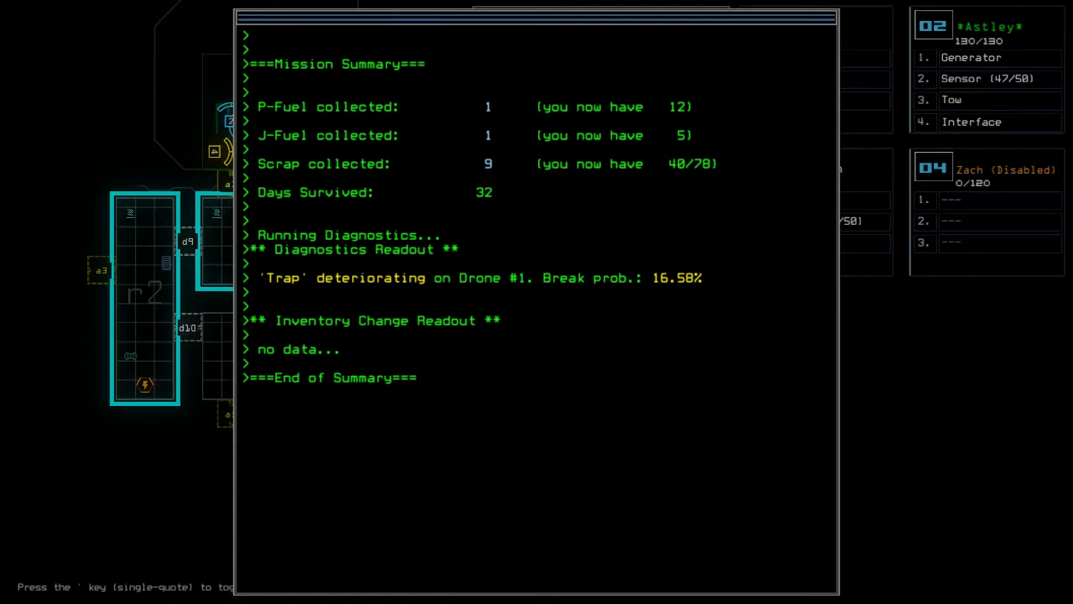
key("Escape")
- Return to the Altamira map and travel to the Nesbyen fuel depot
key("Return")
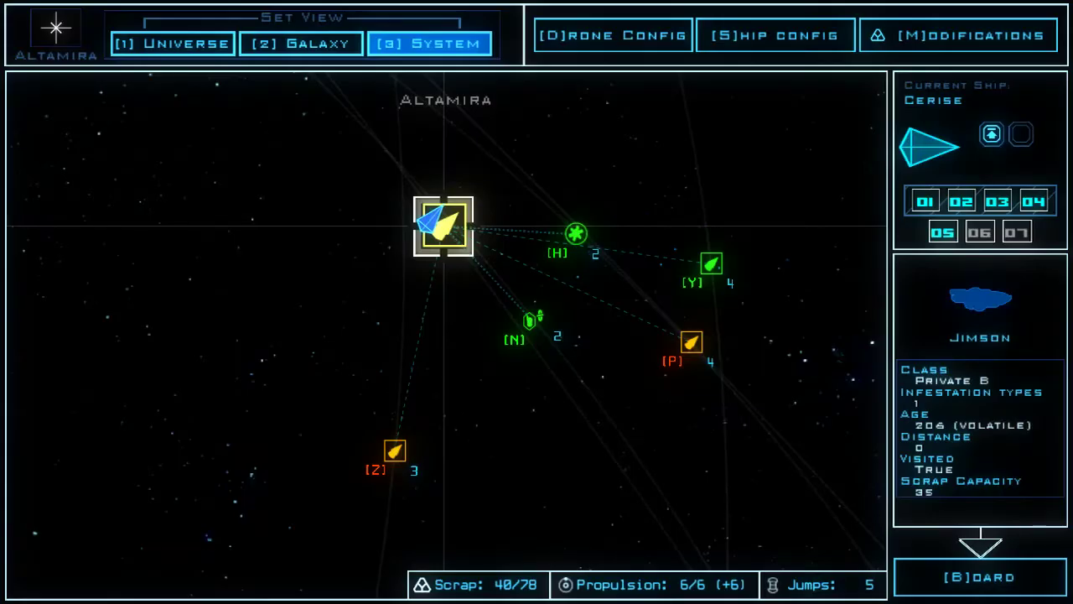
key("h")
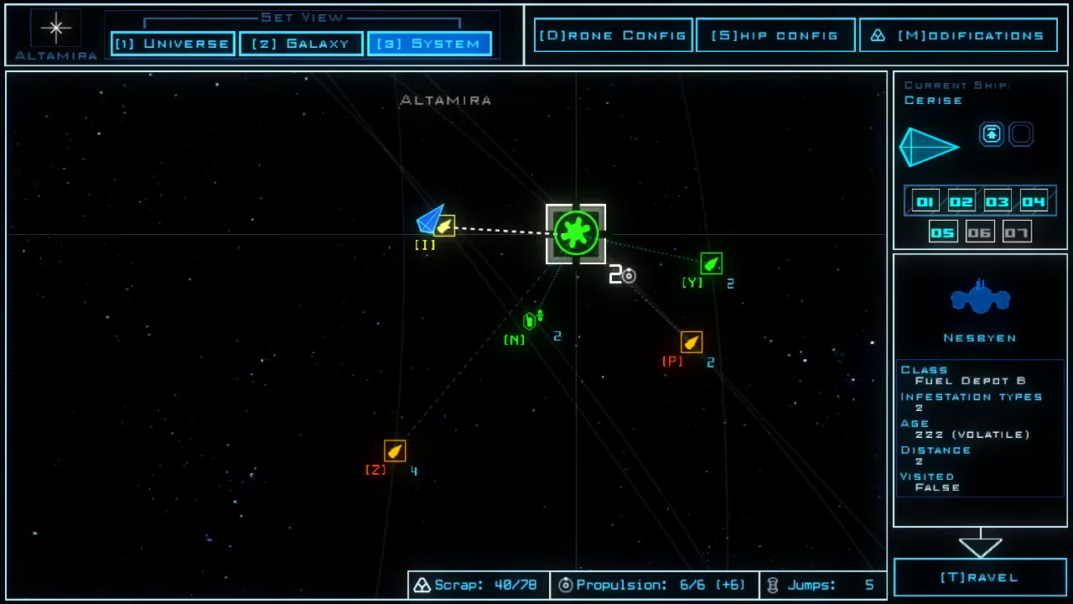
key("t")
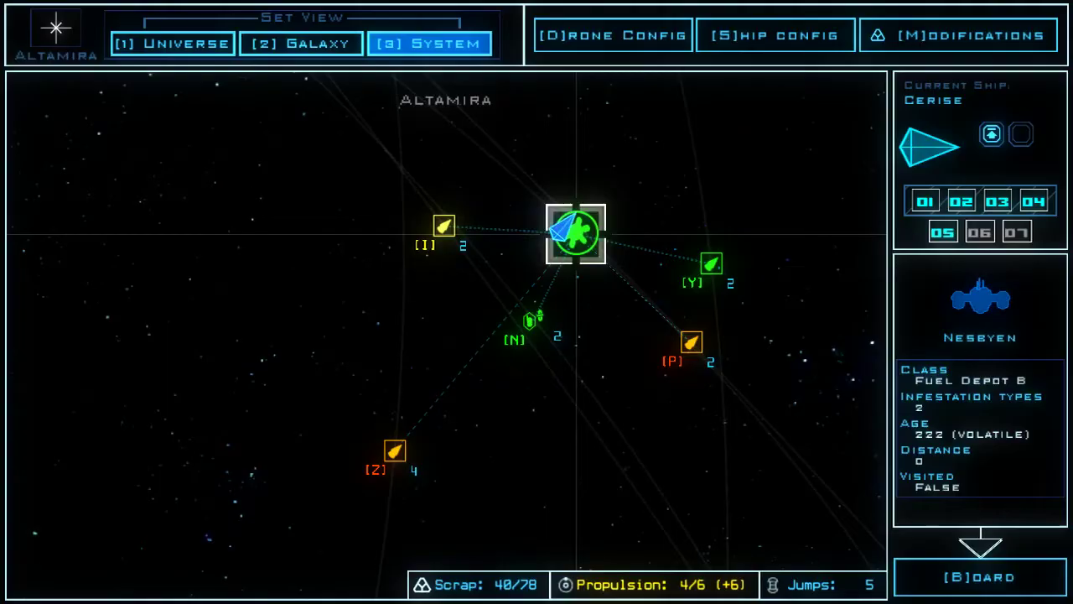
- Review the ship and drone boarding configurations, then bring up the modifications screen
key("s")
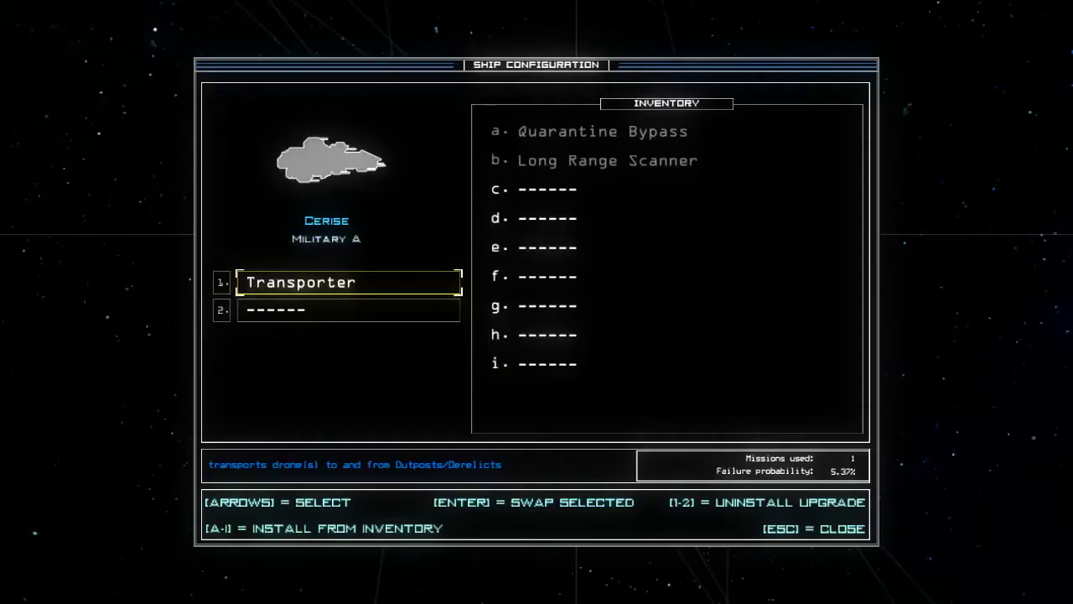
key("Escape")
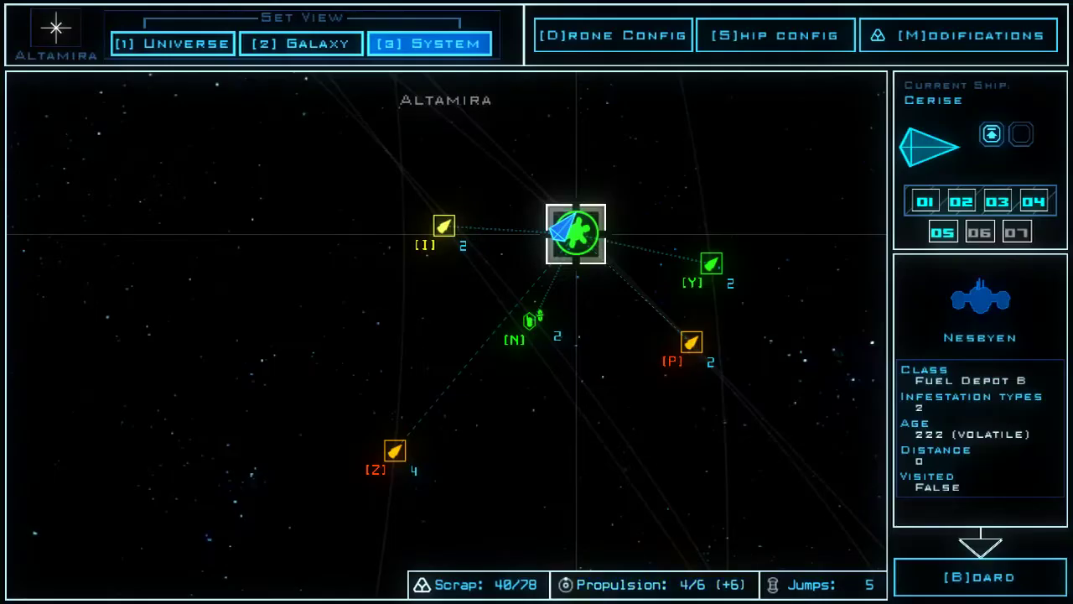
key("d")
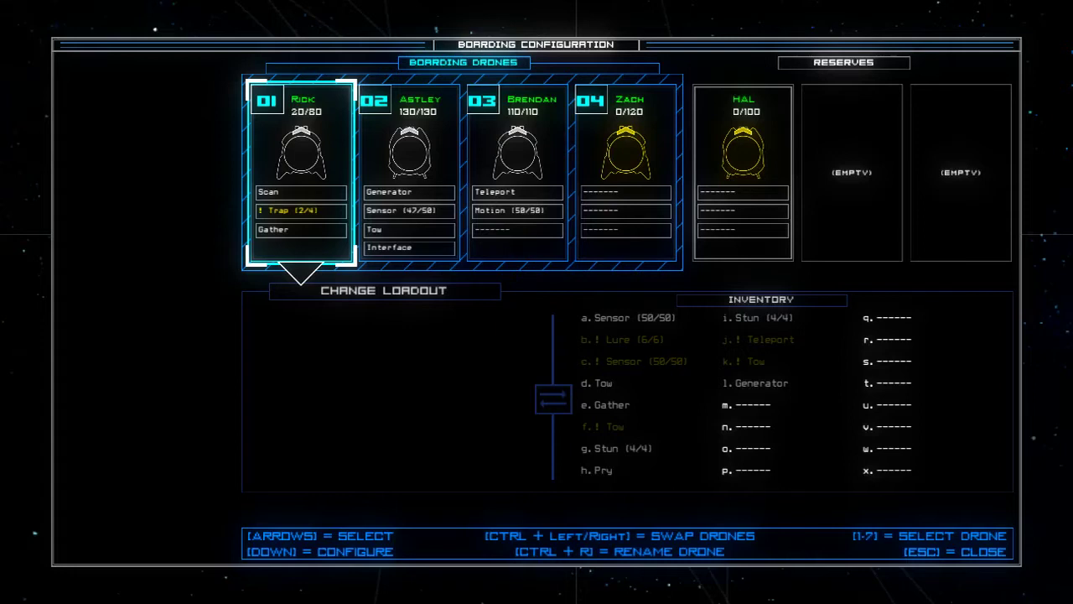
key("Escape")
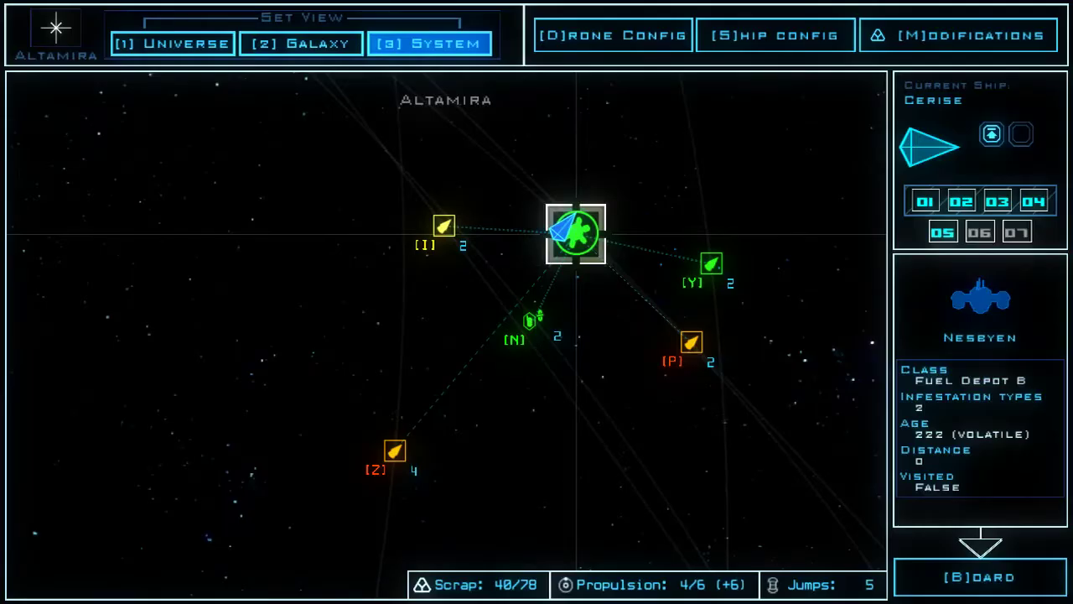
key("m")
- Glance at the upgrade inventory and the ship's installed upgrades before returning to modifications
key("Down")
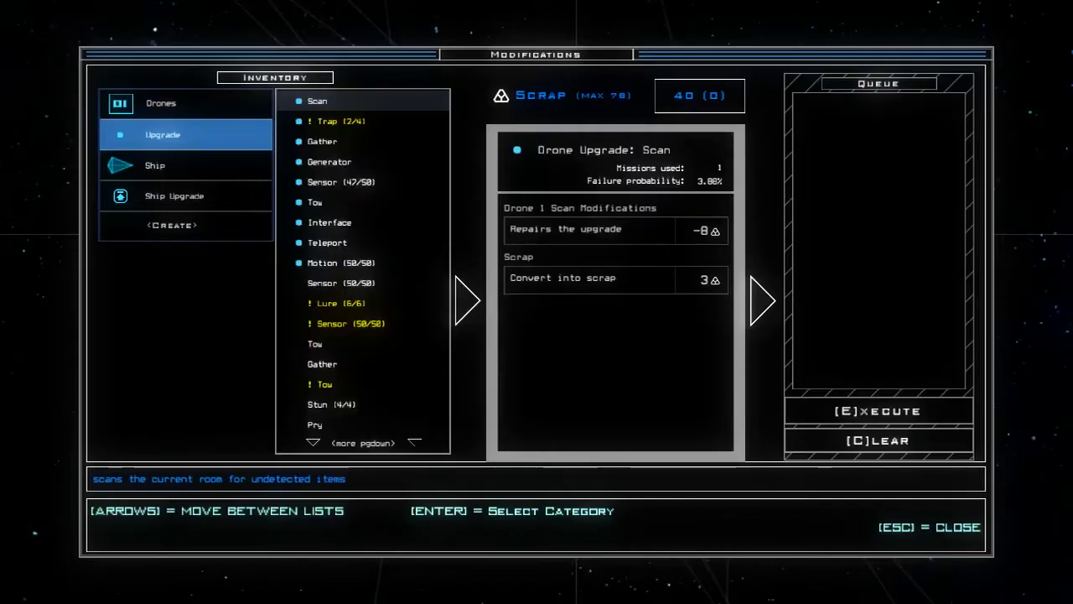
key("Escape")
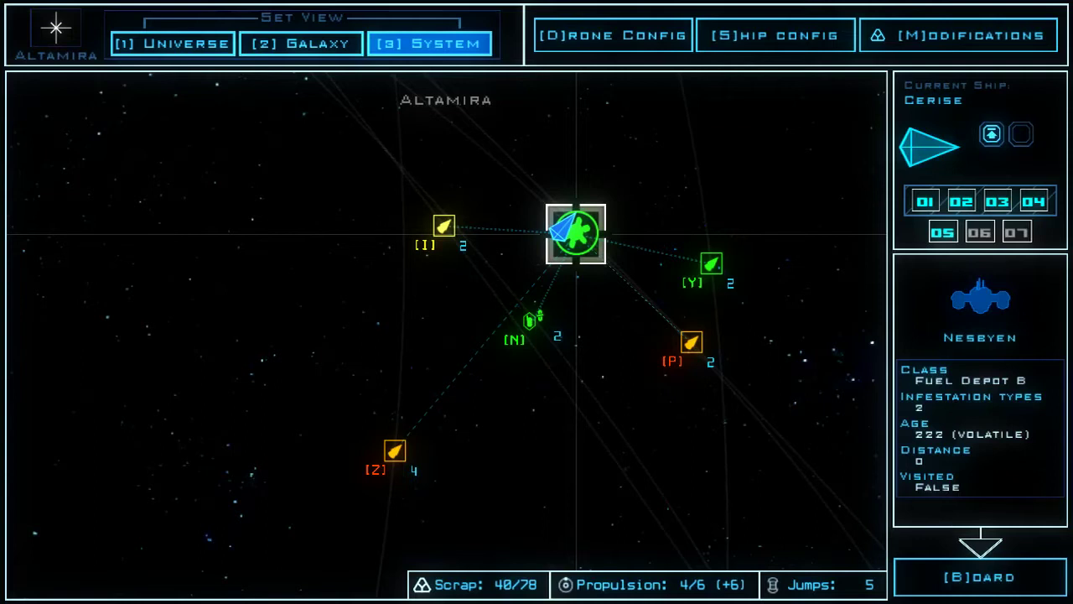
key("s")
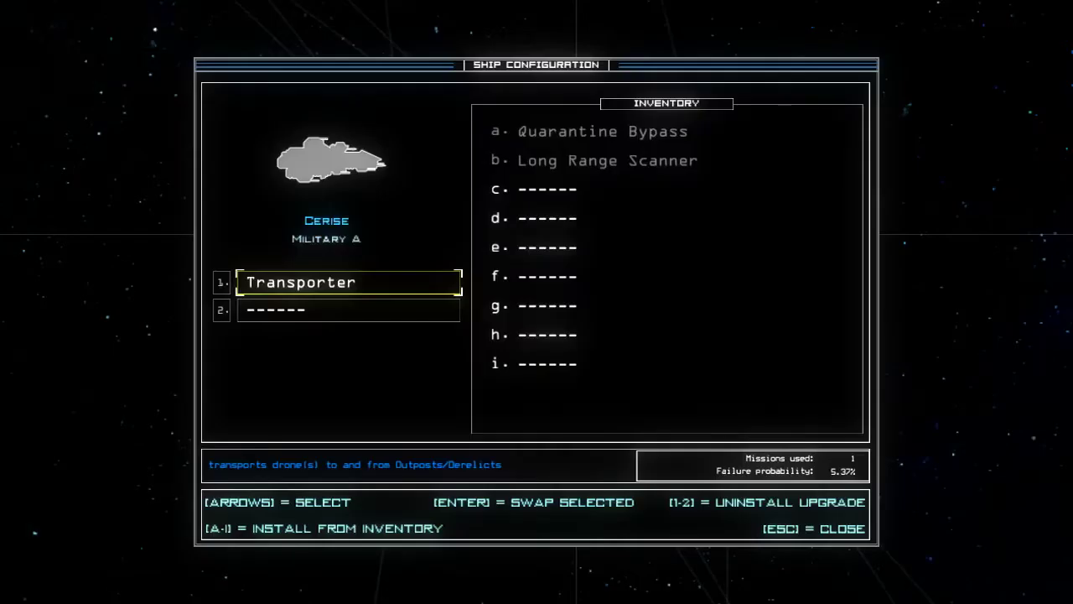
key("Escape")
key("m")
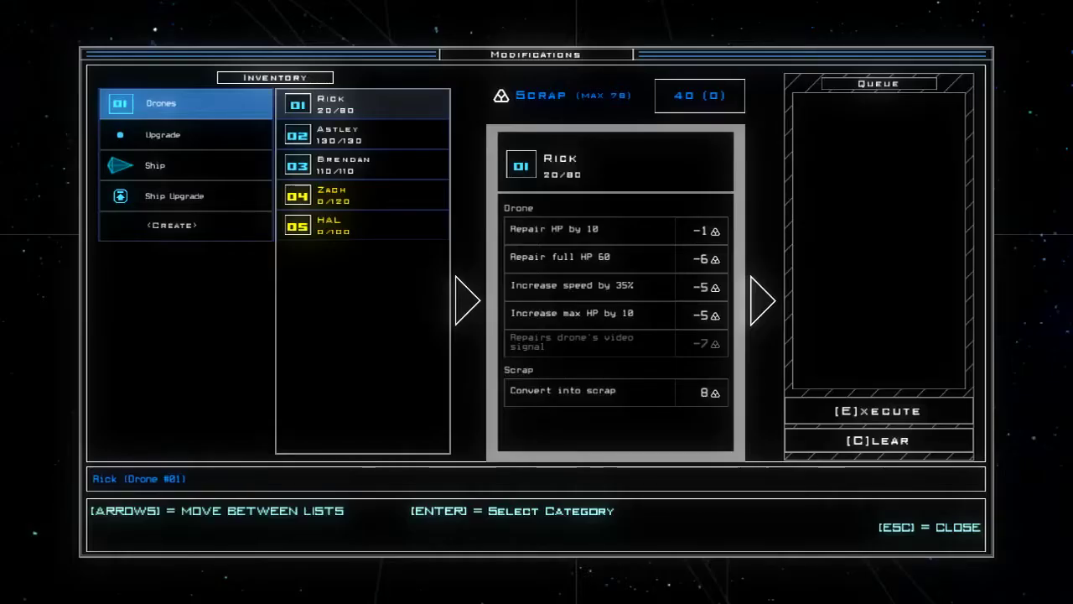
- Add 2 trap mines and repair Rick's Trap upgrade, spending 12 scrap
key("Down")
key("Right")
key("Down")
key("Return")
key("Down")
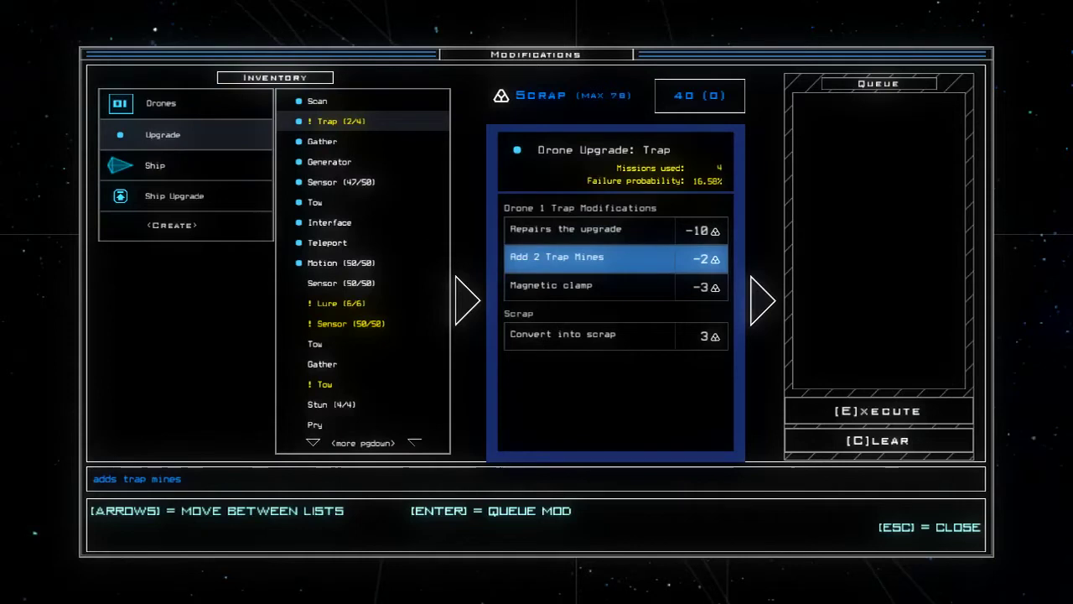
key("Return")
key("Up")
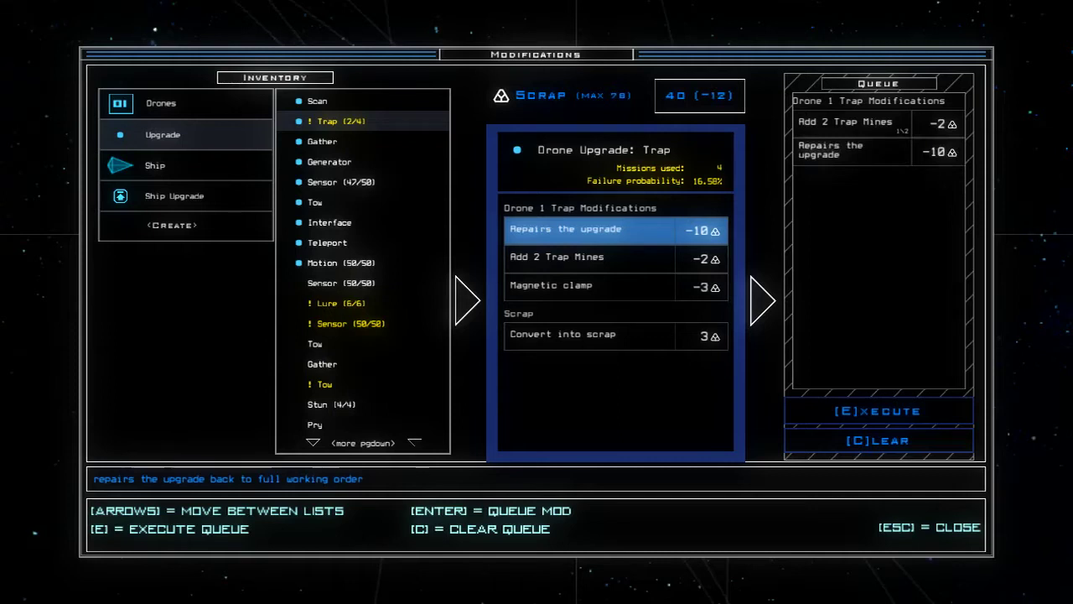
key("e")
- Switch from modifications to the drone loadout screen, selecting Brendan
key("Escape")
key("d")
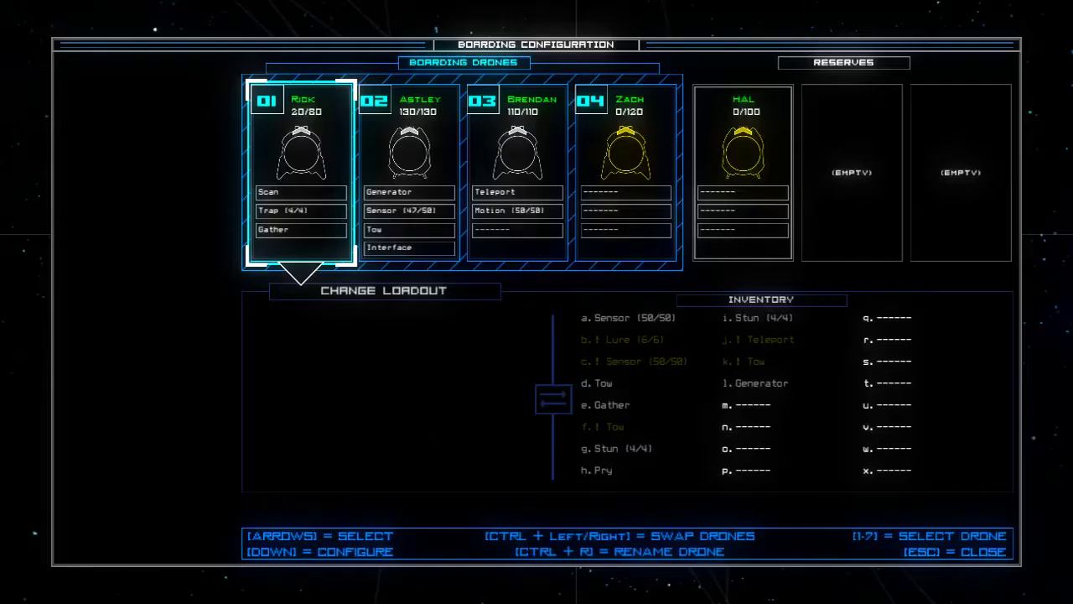
key("Right")
key("Right")
- Browse the spare upgrades such as Lure and Sensor from Brendan's loadout editor
key("Down")
key("Right")
key("Right")
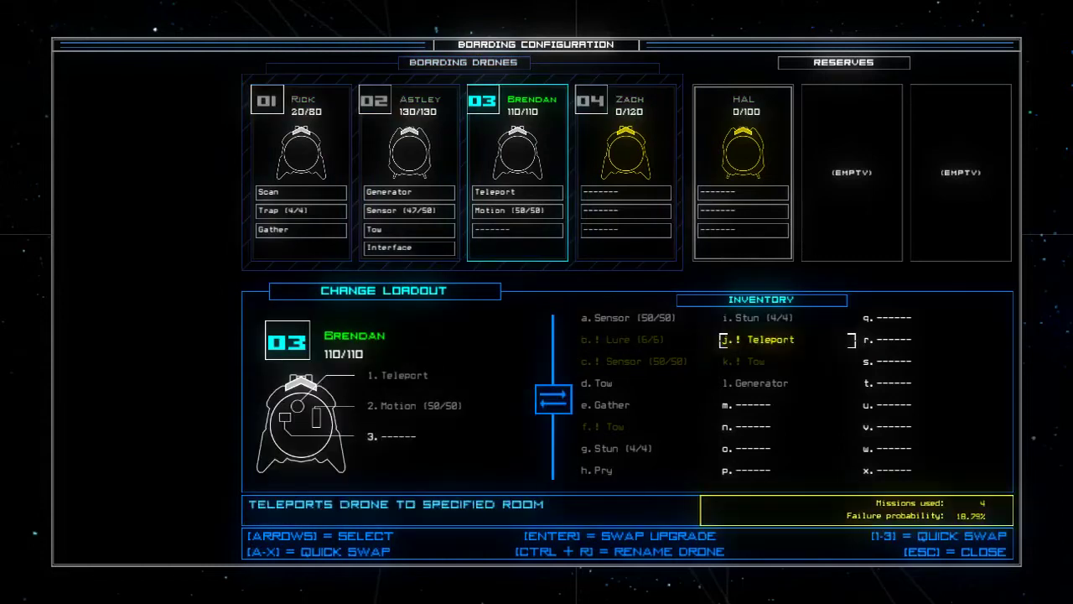
key("Left")
key("Down")
key("Down")
key("Right")
key("Left")
key("Up")
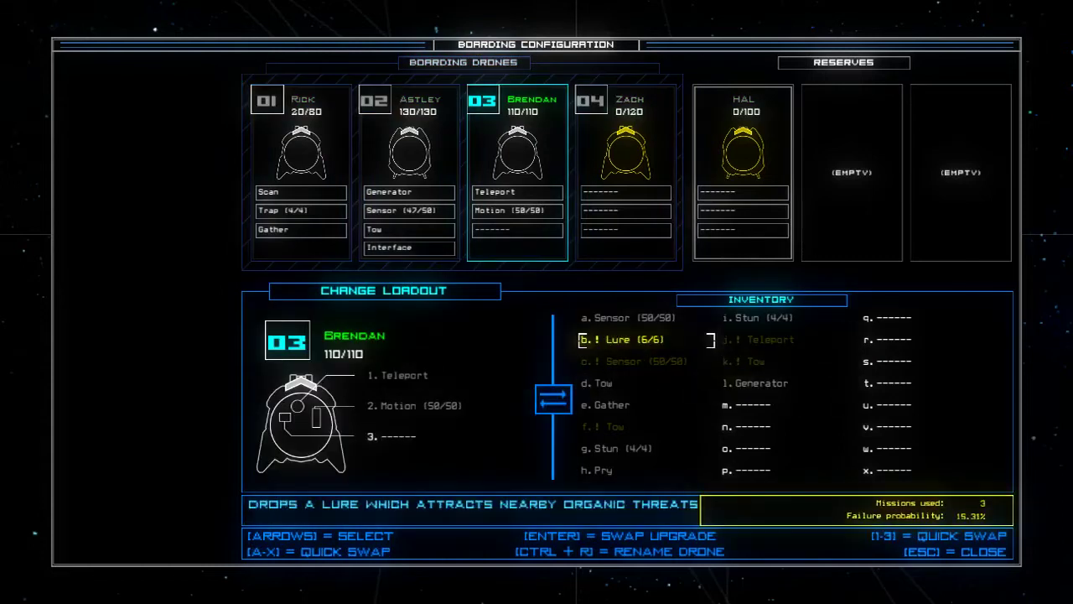
key("Up")
key("Down")
key("Down")
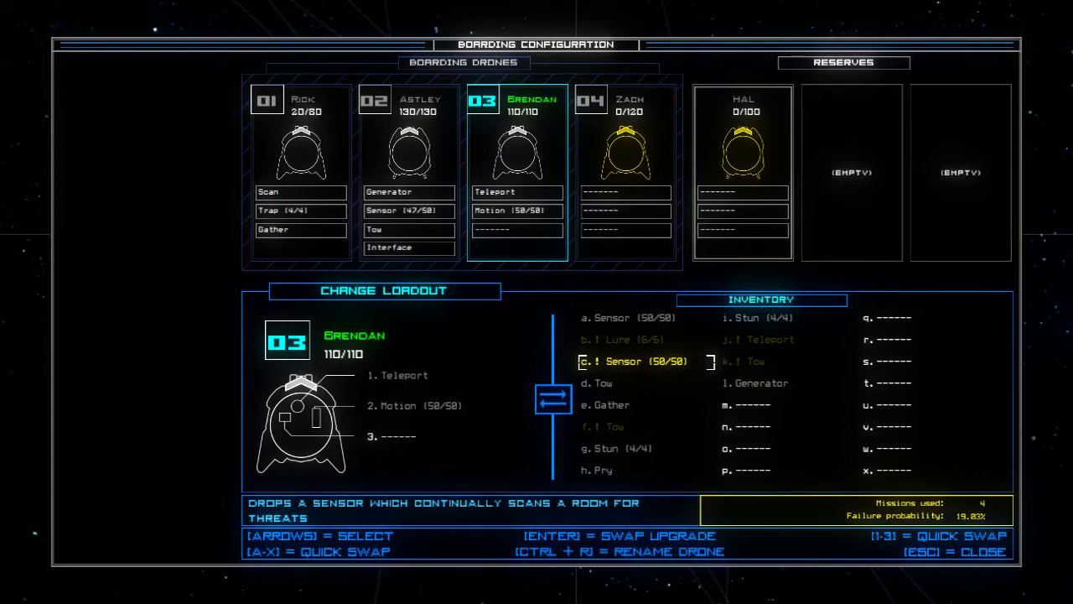
key("Escape")
- Cycle through Zach, Rick and Astley before returning to Brendan
key("Right")
key("Left")
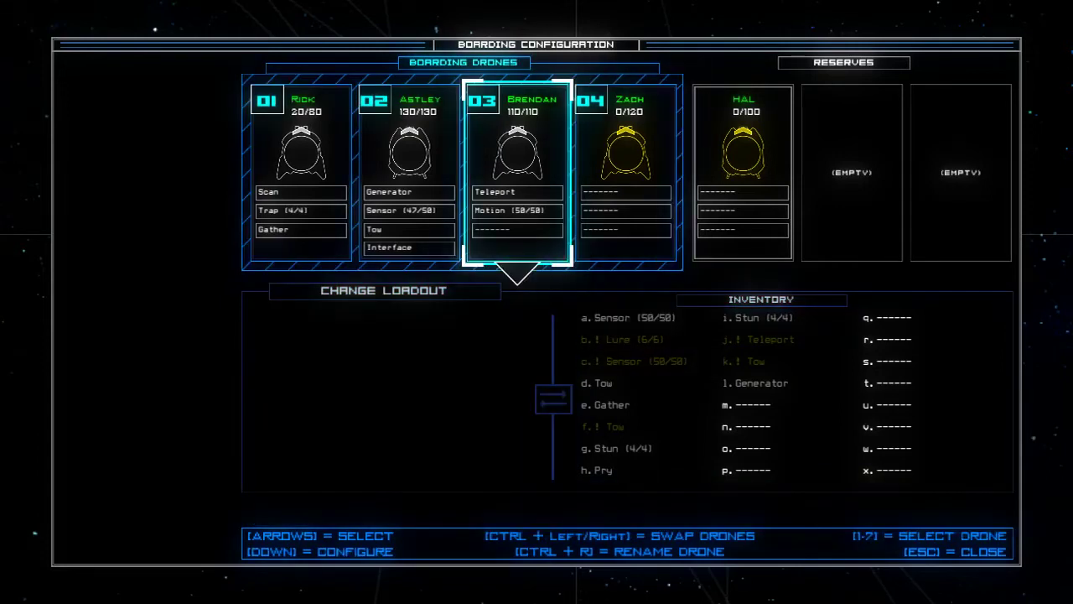
key("Left")
key("Left")
key("Right")
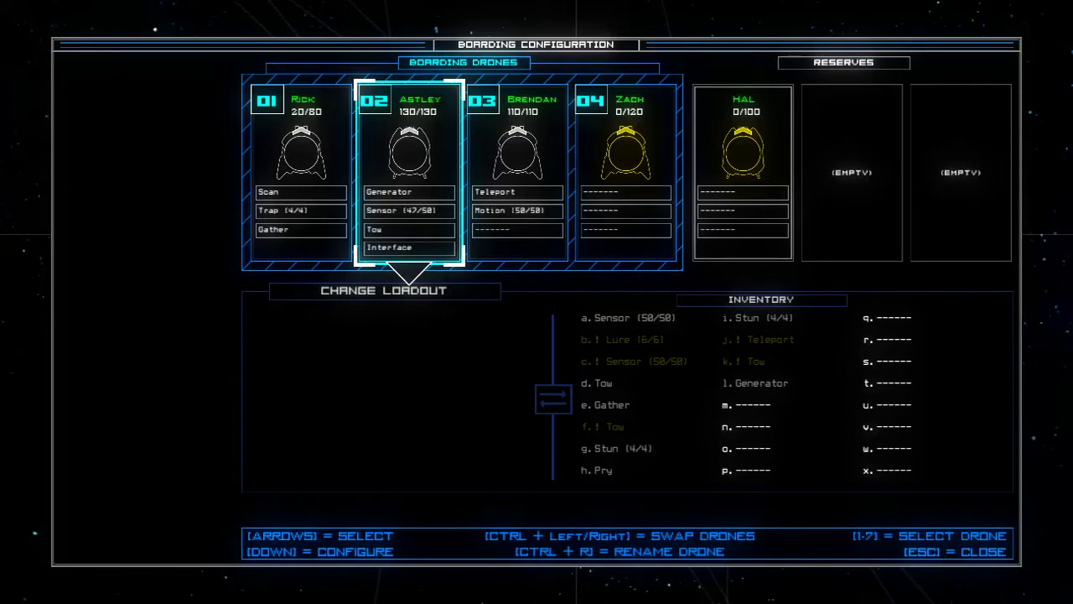
key("Right")
- Replace Brendan's slot-2 Motion upgrade with Stun
key("Down")
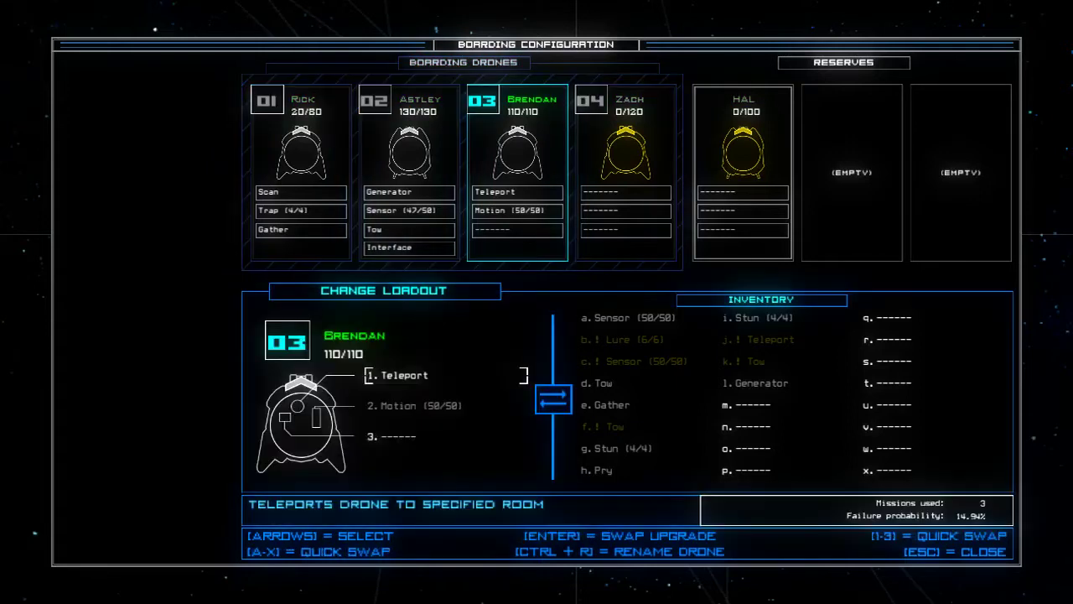
key("Down")
key("Return")
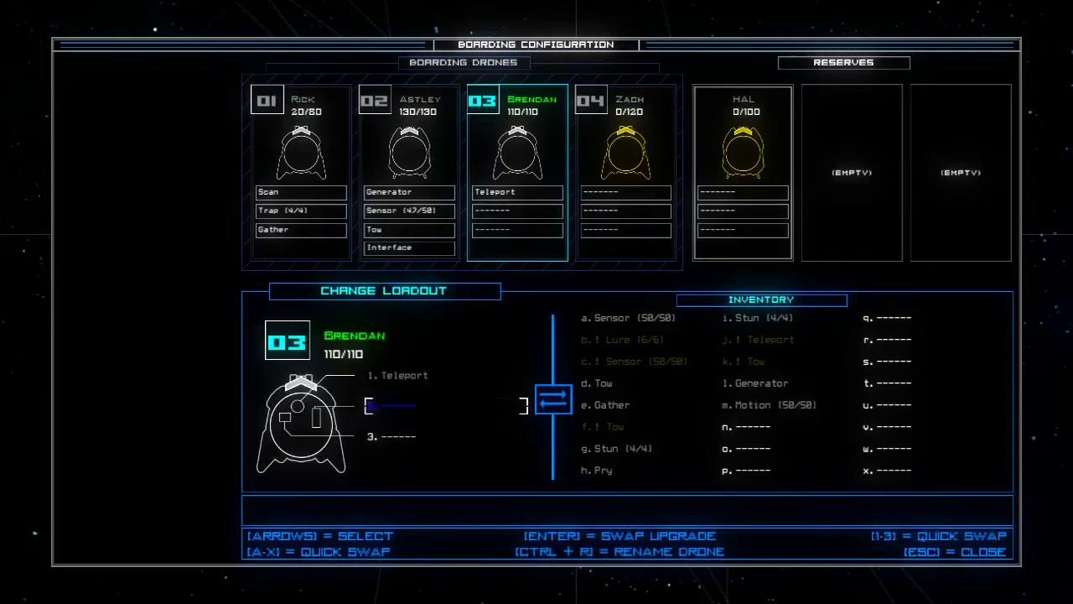
key("i")
key("Up")
key("Up")
key("Up")
key("Escape")
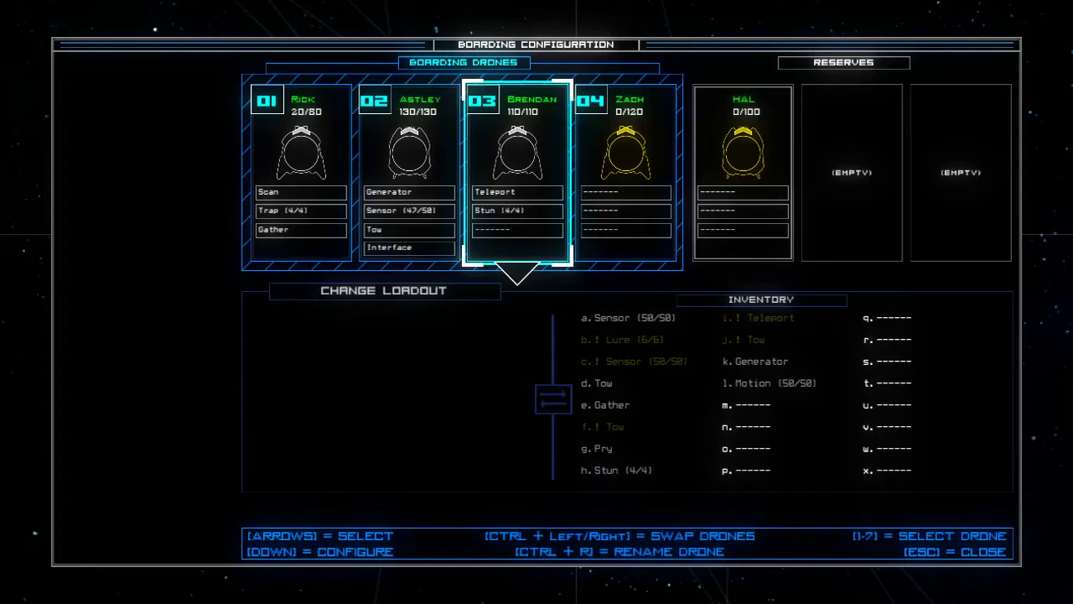
- Check Astley's Sensor upgrade, then leave drone configuration and board the Nesbyen depot
key("Left")
key("Down")
key("Down")
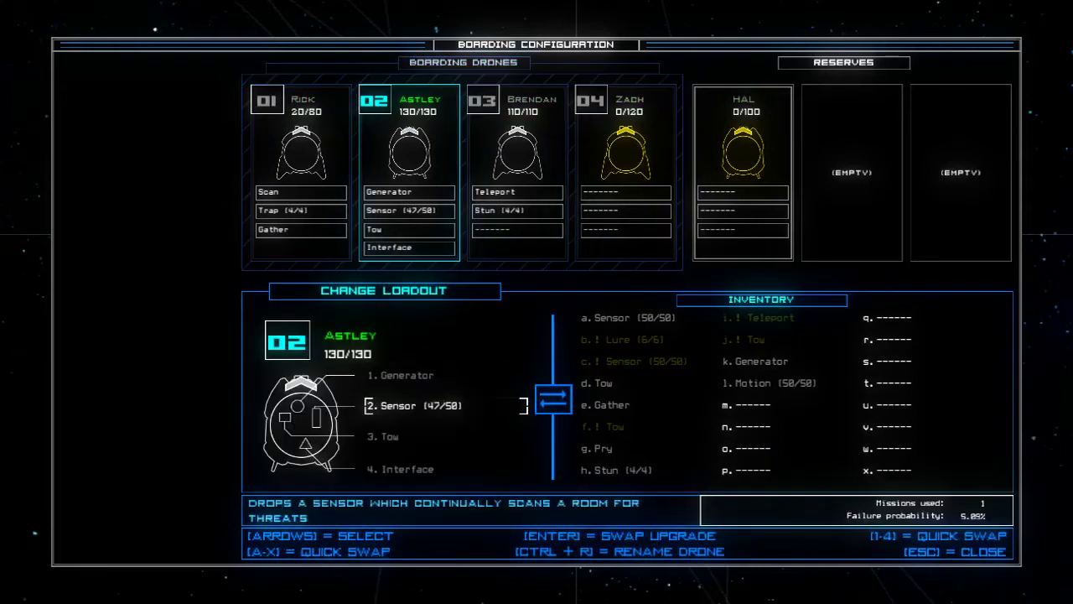
key("Escape")
key("Right")
key("1")
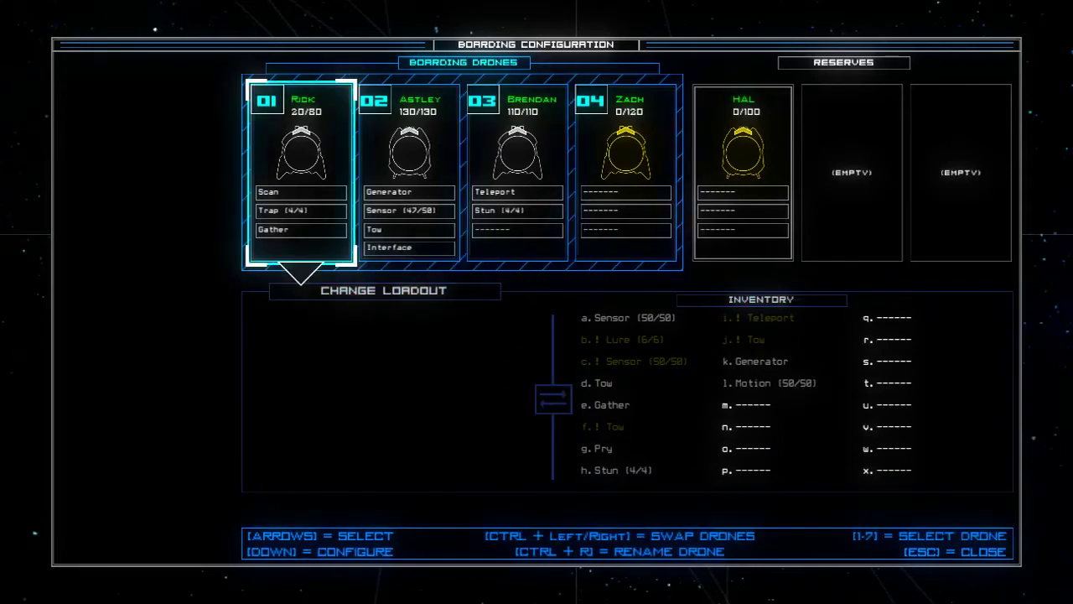
key("Escape")
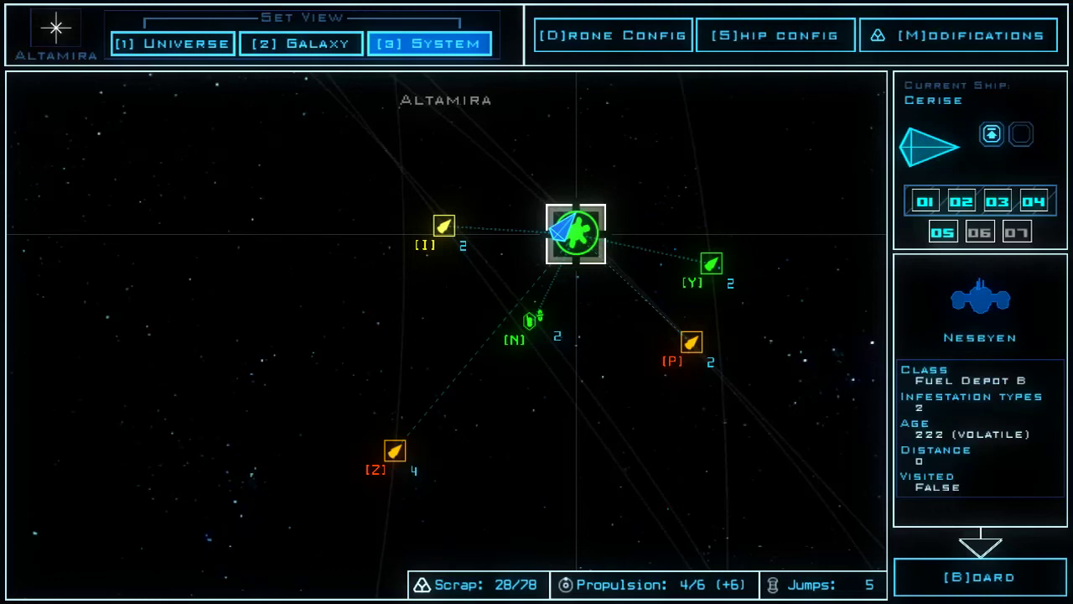
key("b")
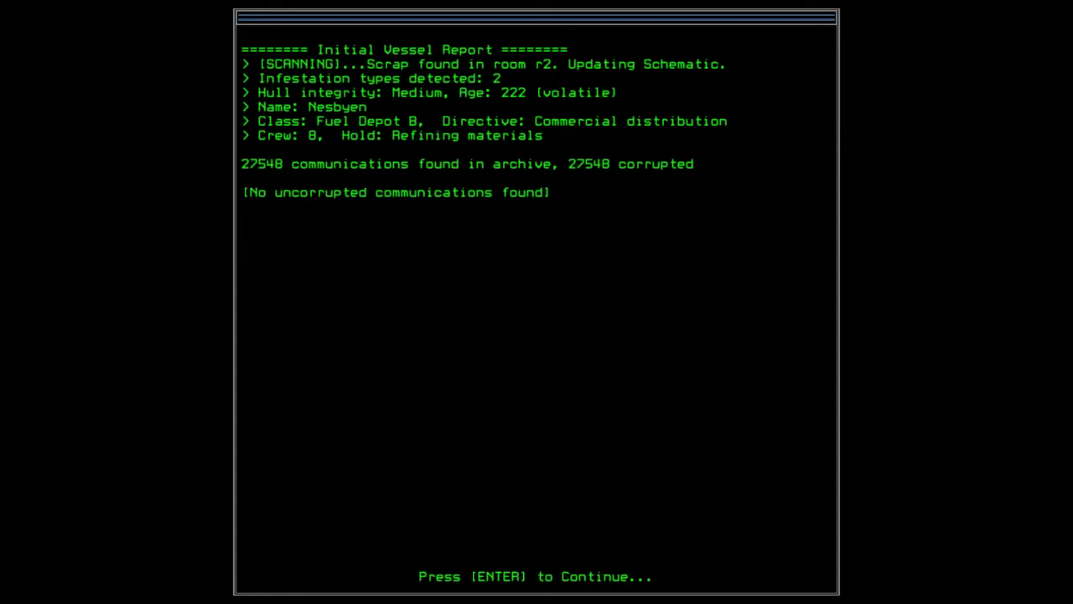
- Dismiss the Nesbyen vessel report and re-dock at airlock a5 with 'dd a5'
key("Return")
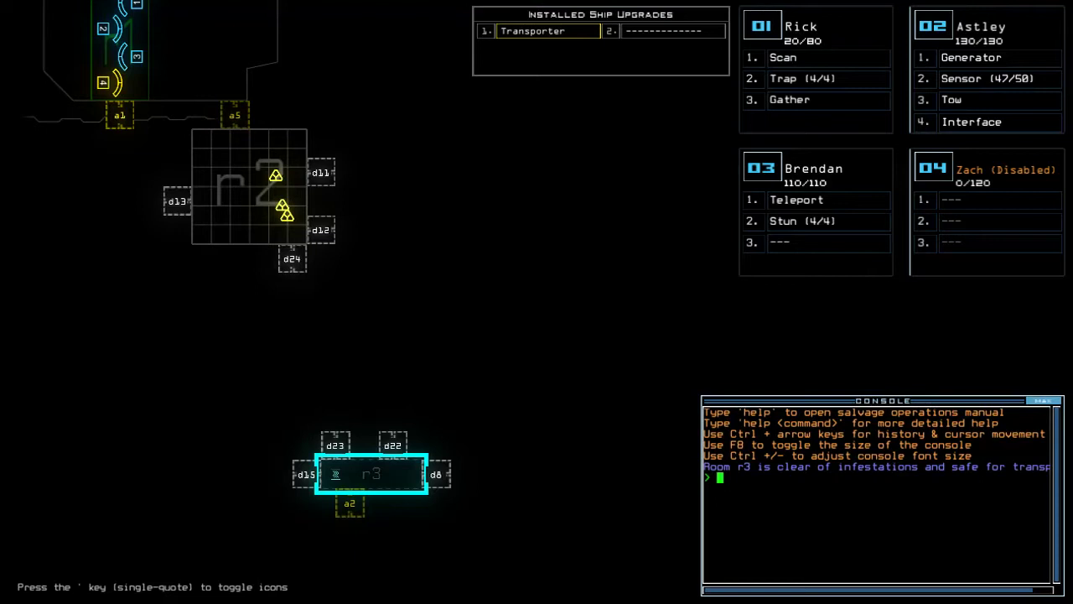
key("space")
type("dd a")
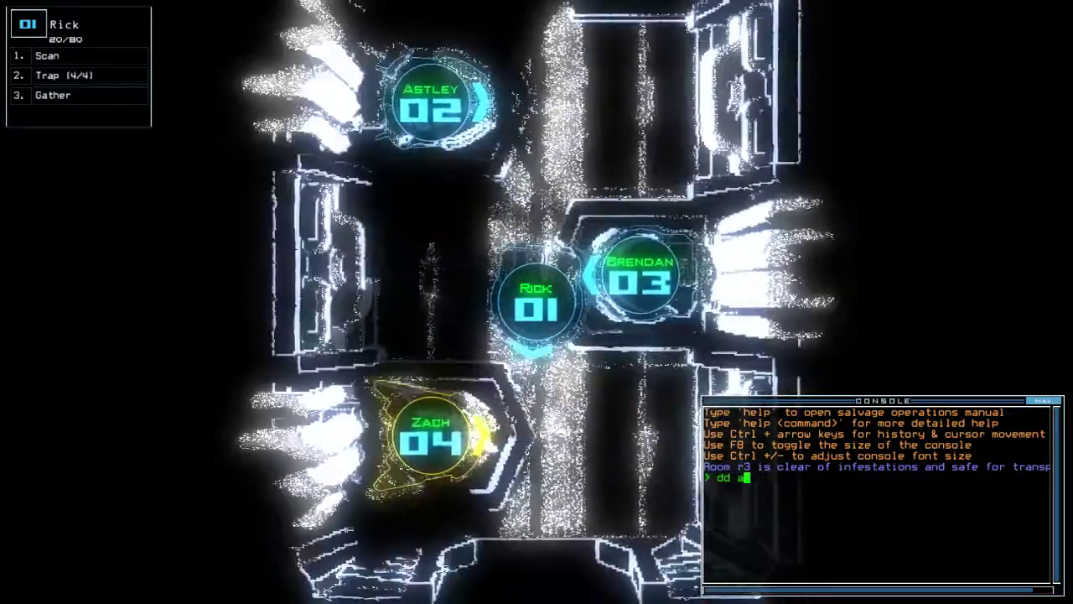
type("5")
key("Return")
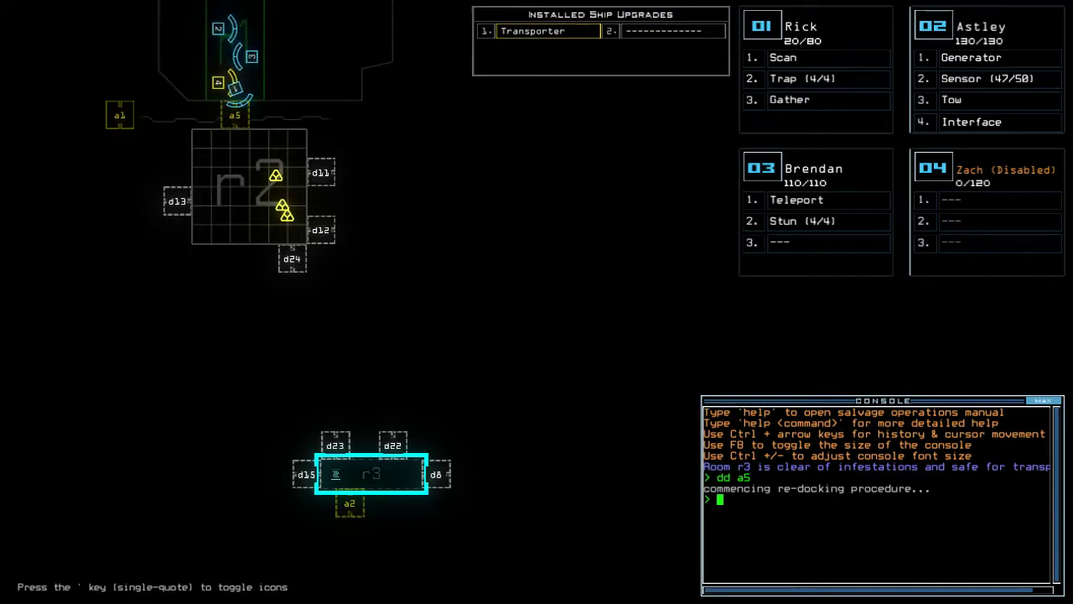
- Drive Rick out of airlock a5 and onto the scrap in room r2
key("space")
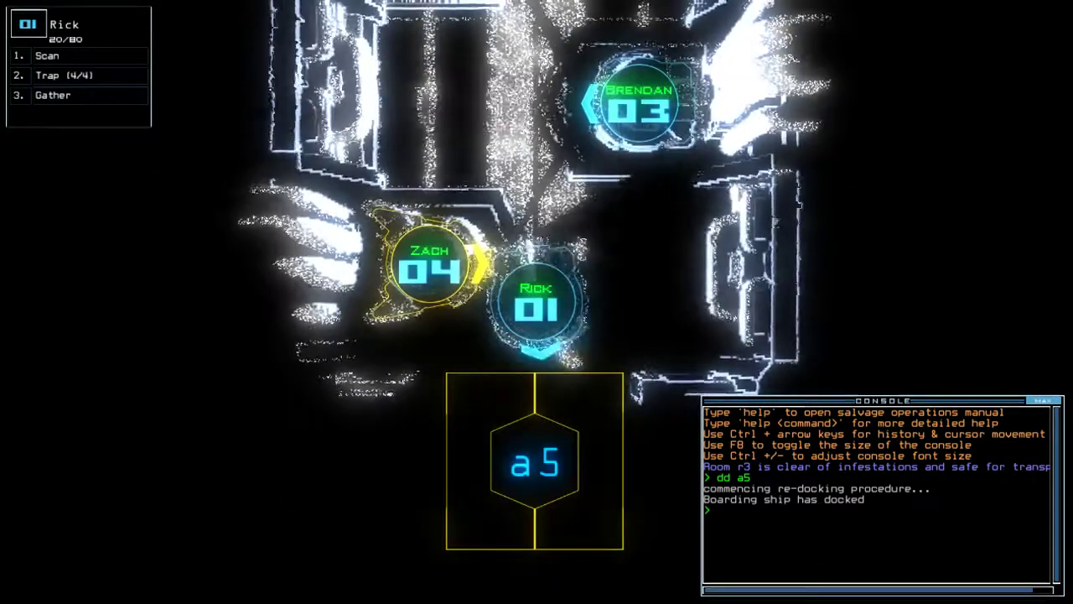
key("Left")
key("Down")
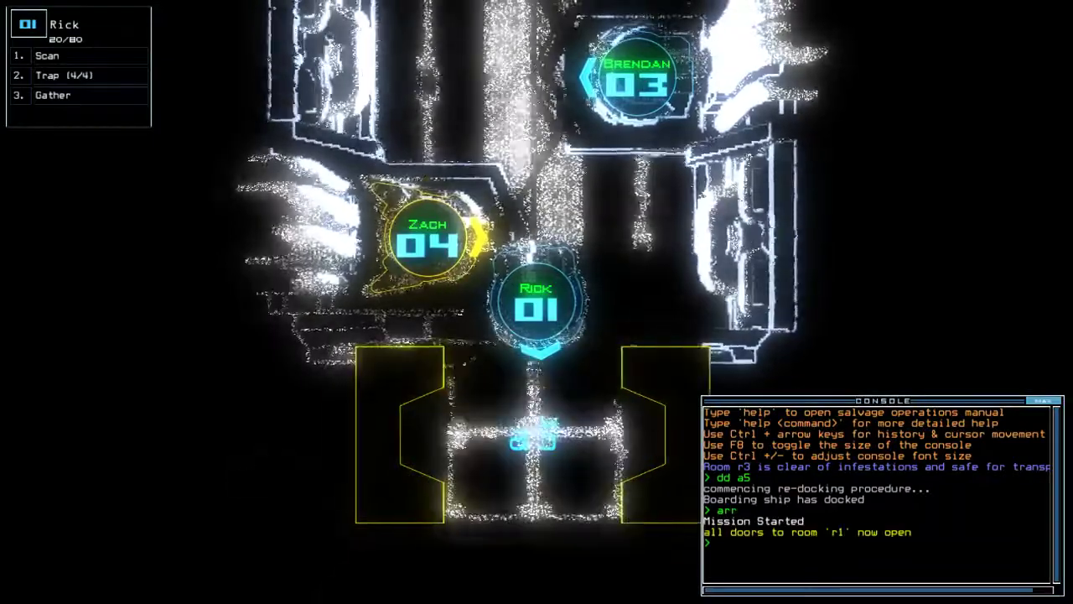
key("Up")
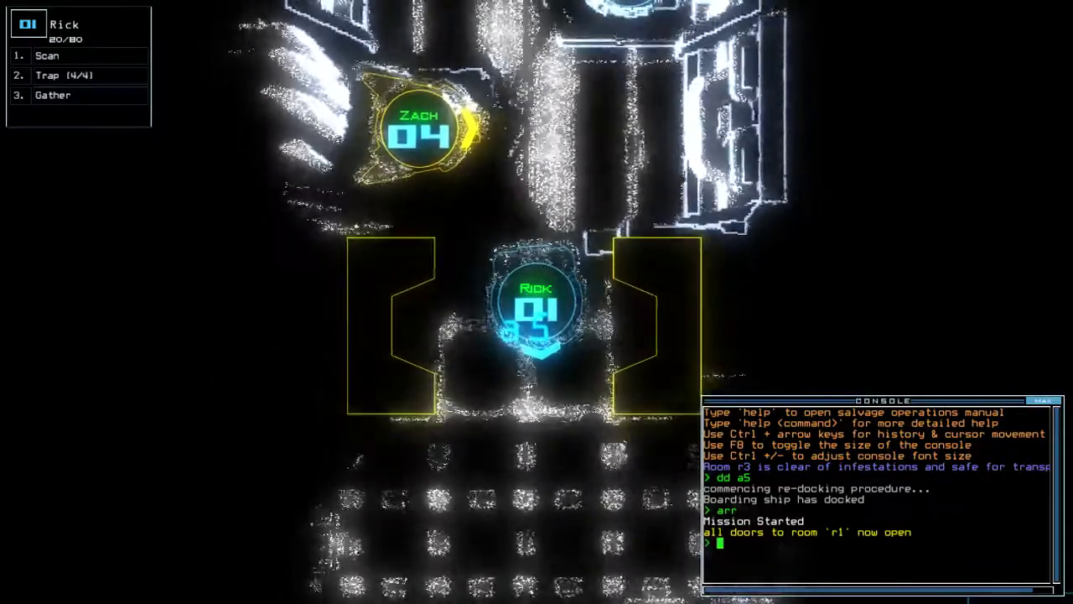
key("space")
key("space")
key("Up")
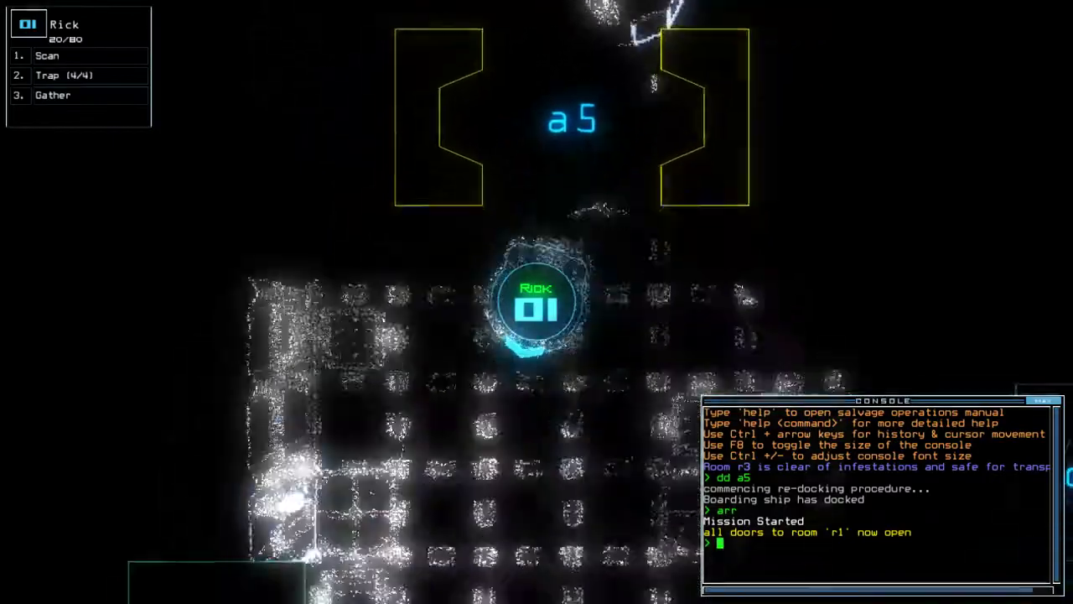
key("Up")
type("g")
- Gather three scrap with Rick, return him to the airlock, and re-dock at a1
key("Return")
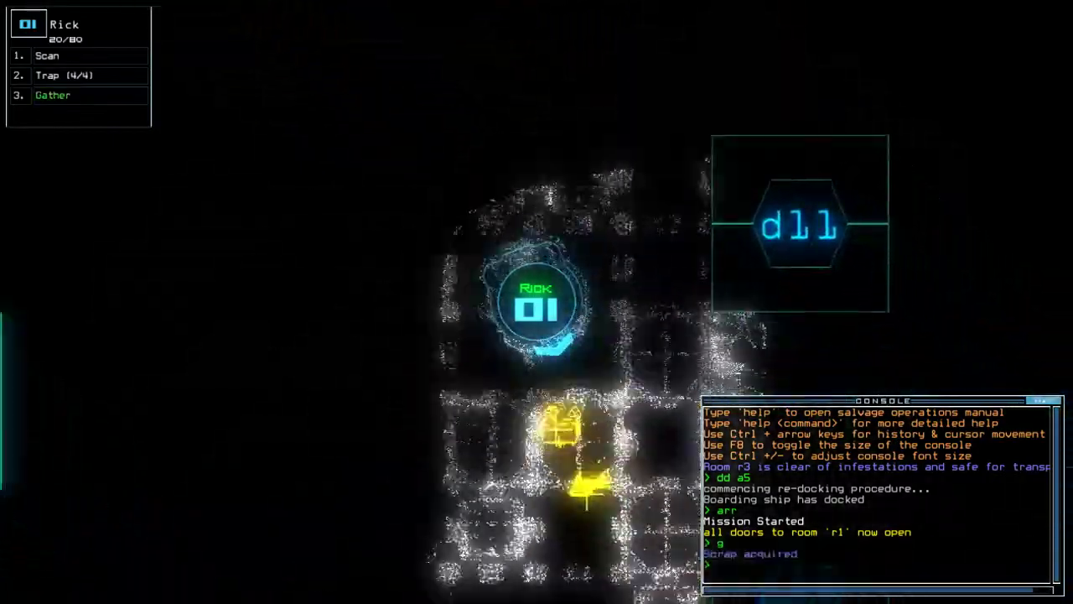
key("Return")
key("Left")
key("Left")
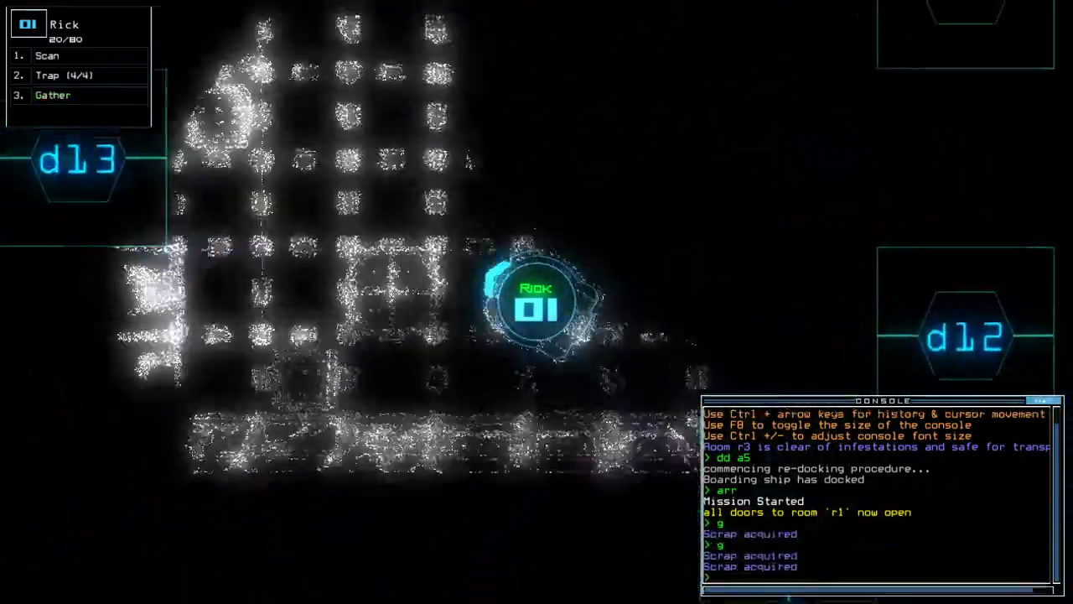
key("Left")
key("Left")
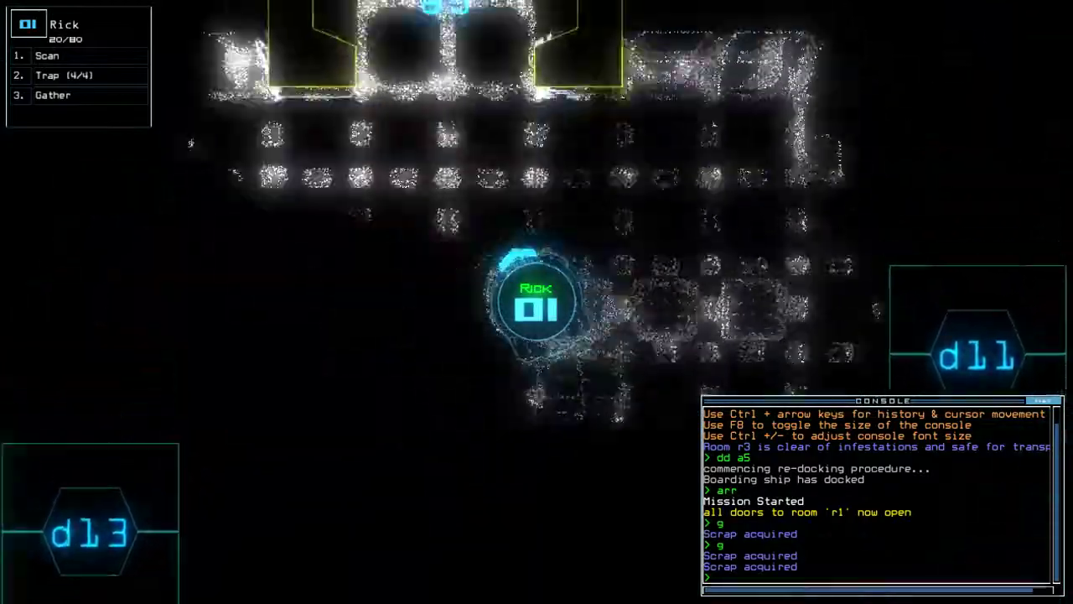
key("Up")
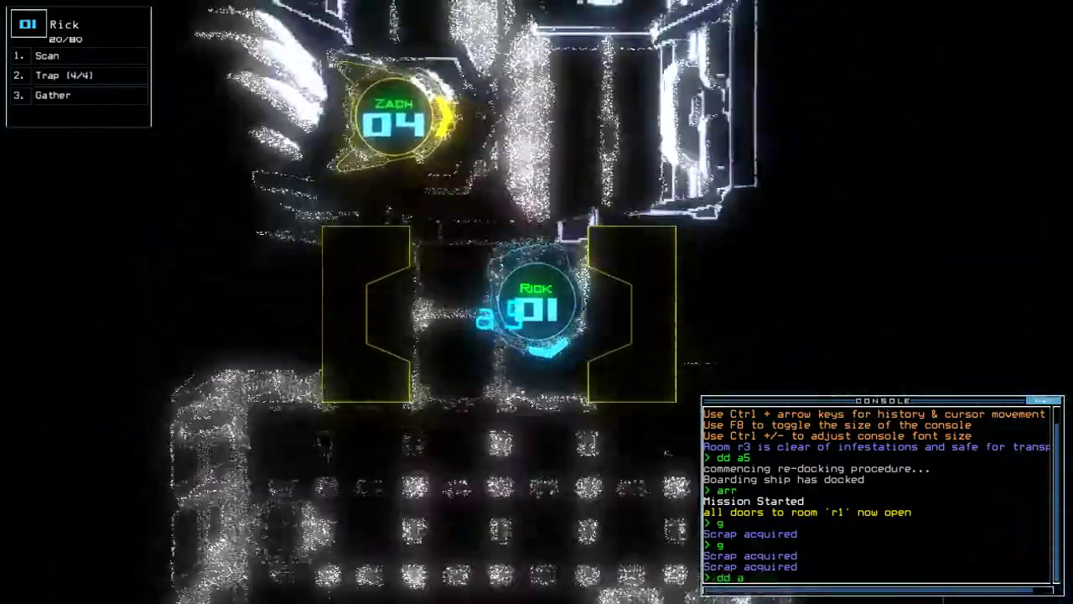
type("dd a1")
key("Escape")
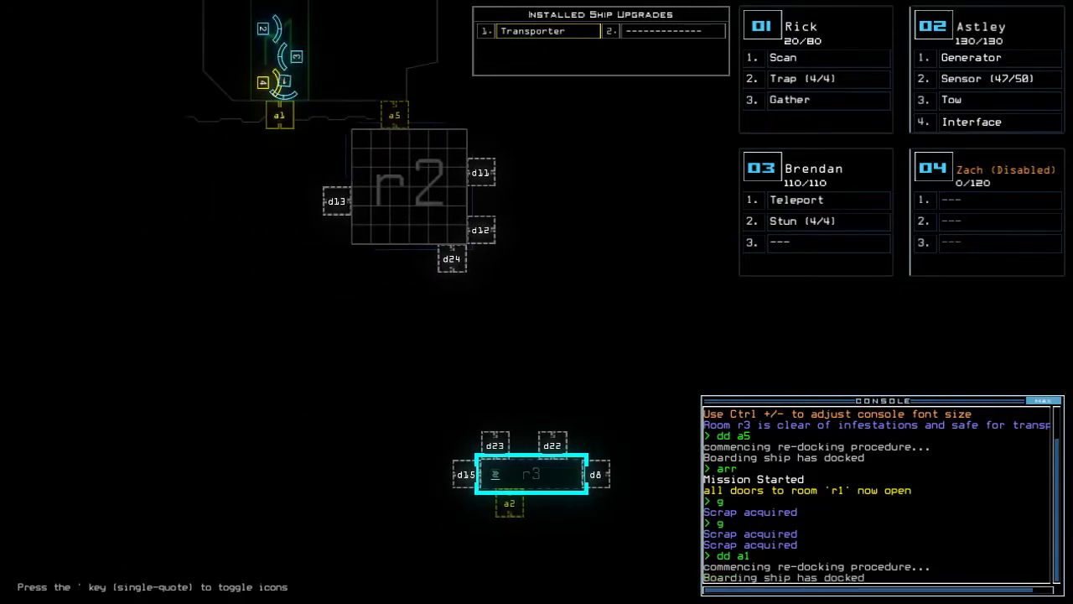
type("1")
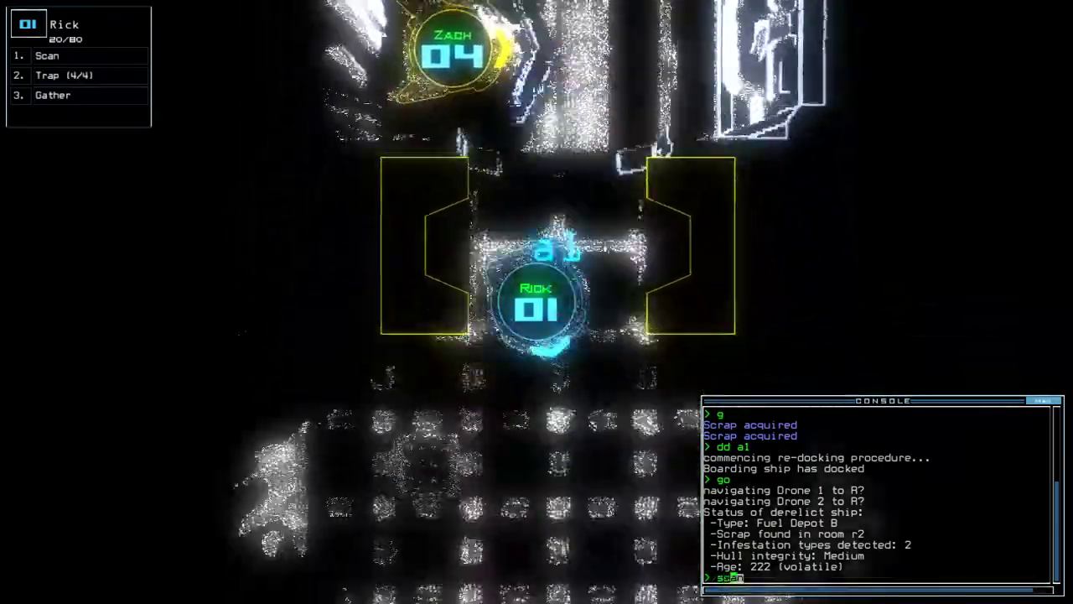
type("scan")
- Scan Rick's room, finding a power inlet, terminal and Robby, then gather scrap three times
key("Return")
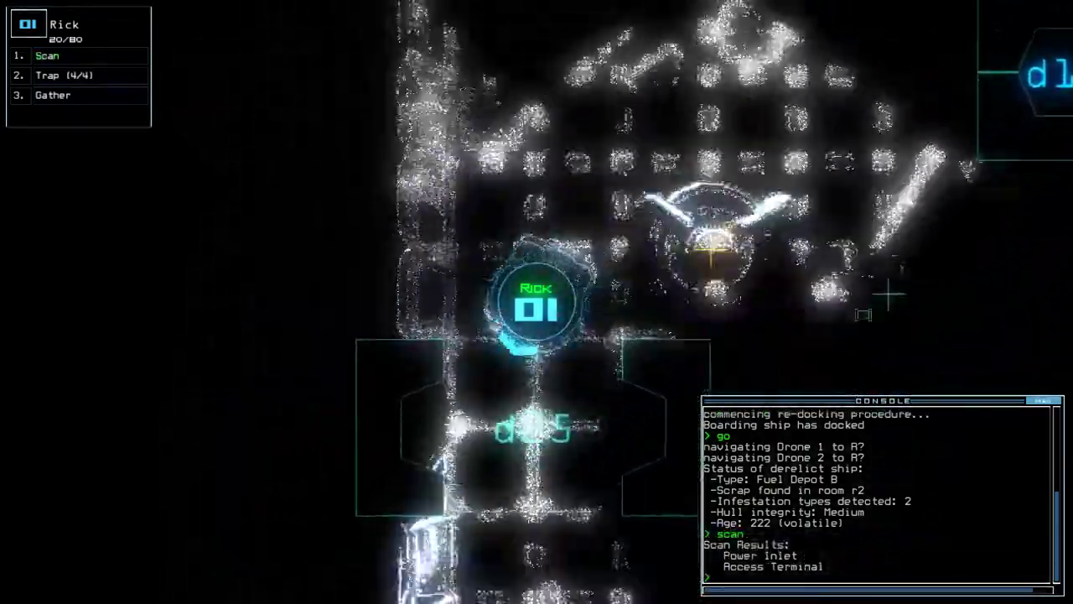
type("scan")
key("Return")
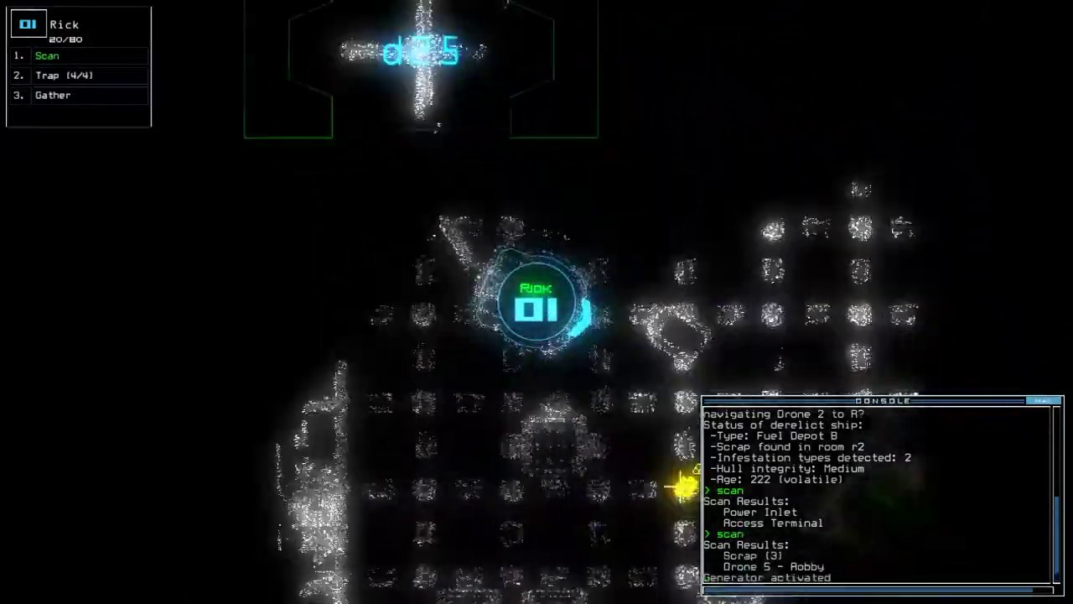
type("g")
key("Return")
type("g")
key("Return")
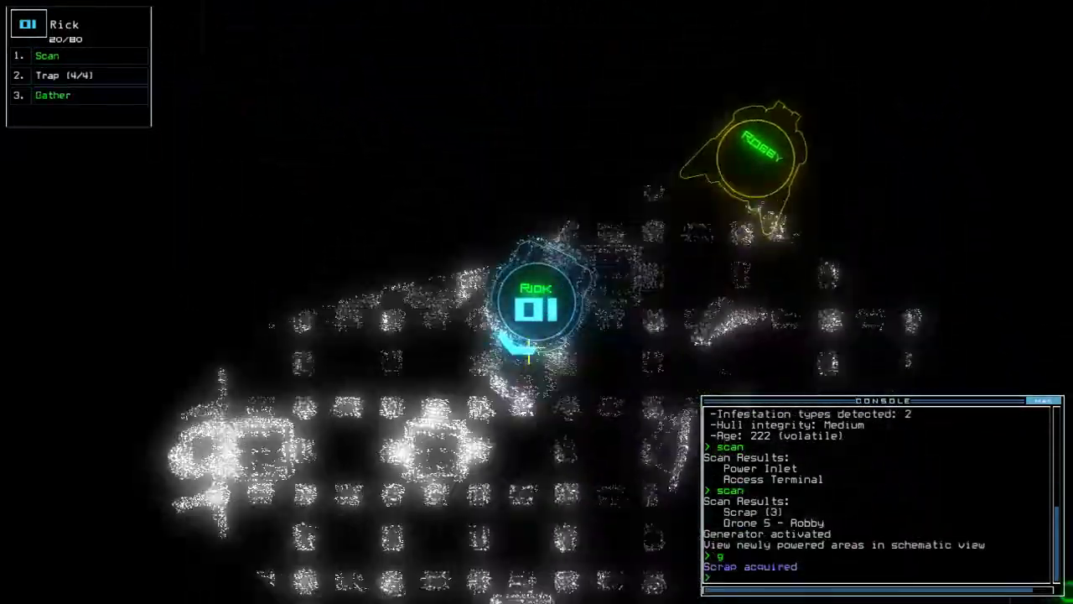
type("g")
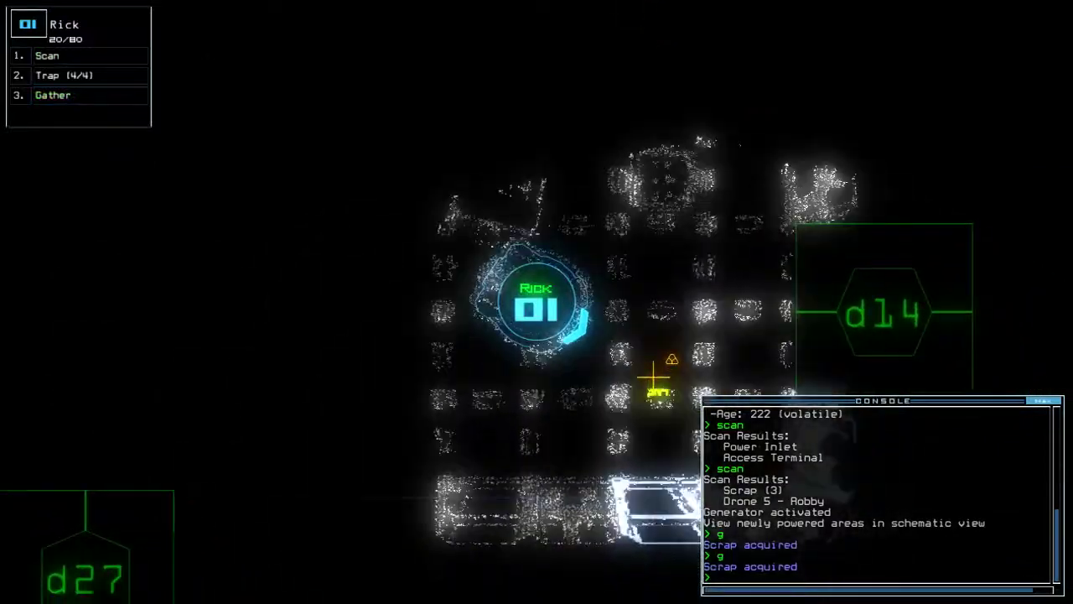
key("Return")
key("space")
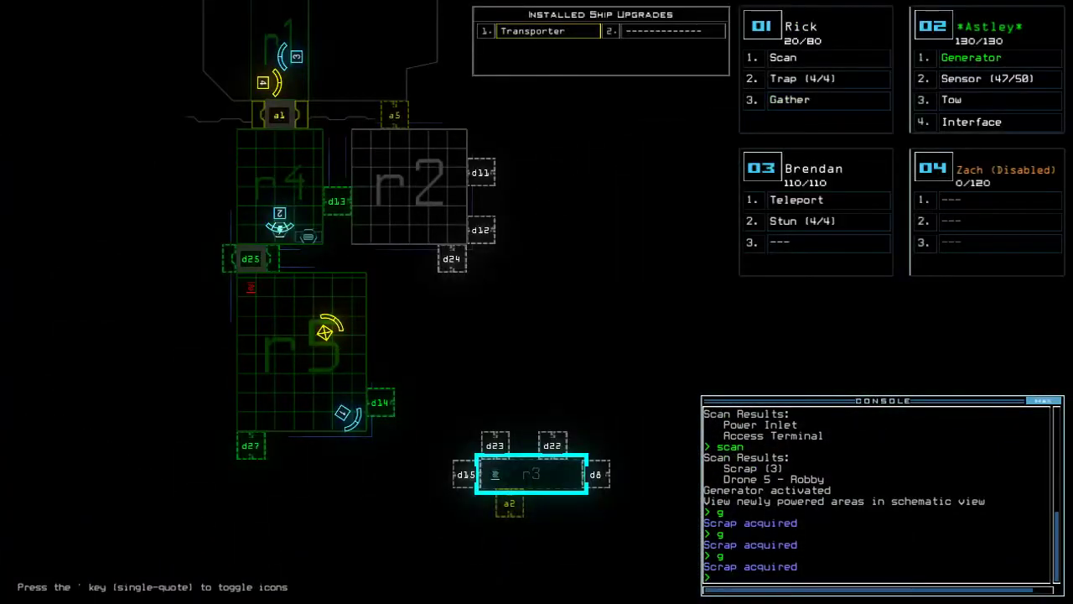
- Swap the Tow module from Astley to Brendan
key("space")
type("swap z")
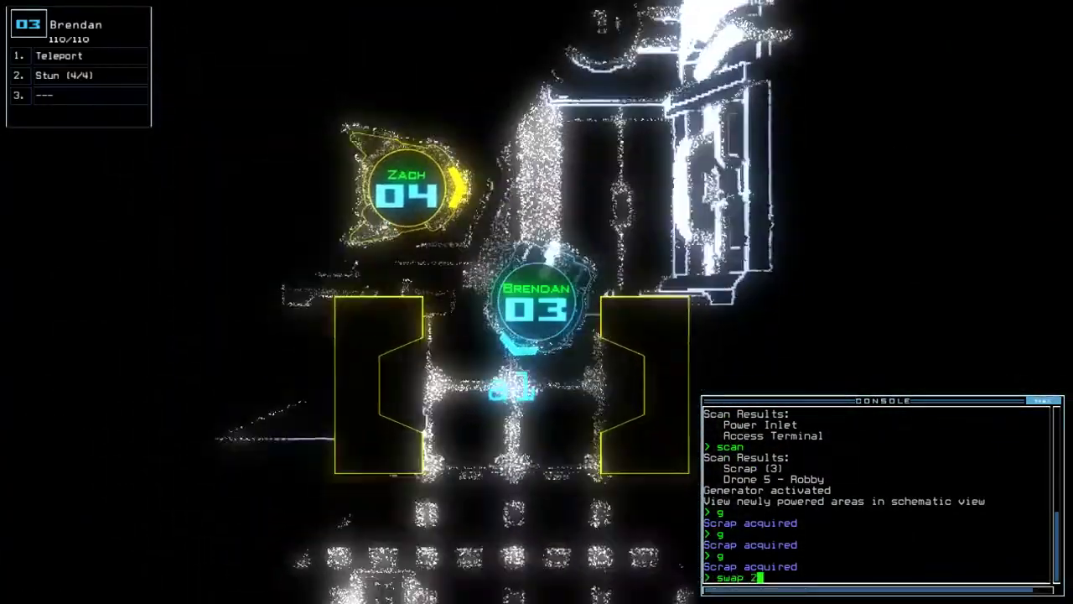
key("Return")
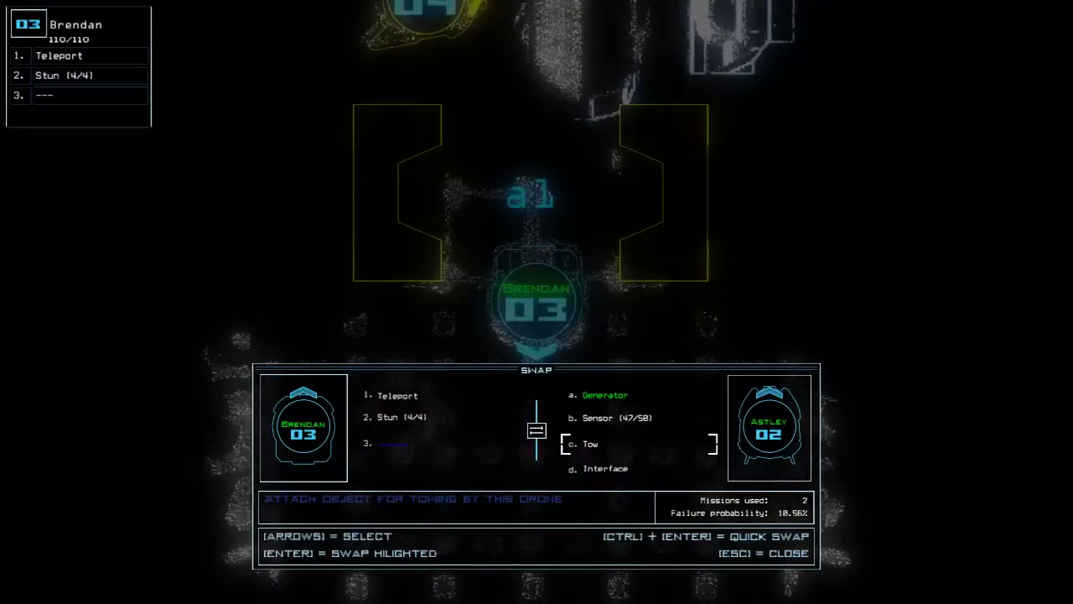
key("Return")
key("space")
type("take 3 r5")
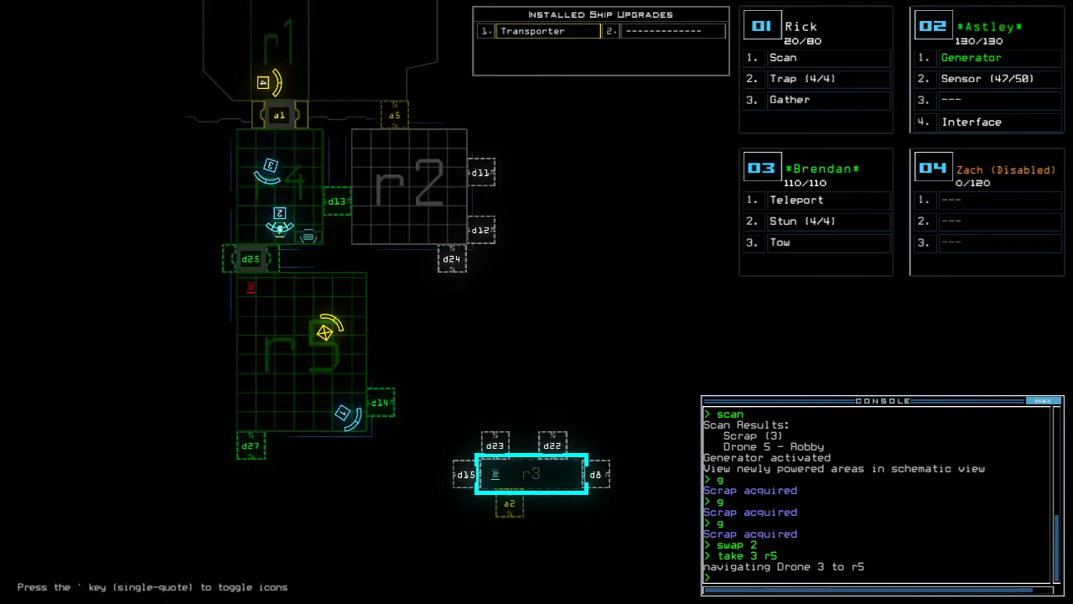
- Have Brendan tow Robby from r5 back toward r1 via door d25
key("space")
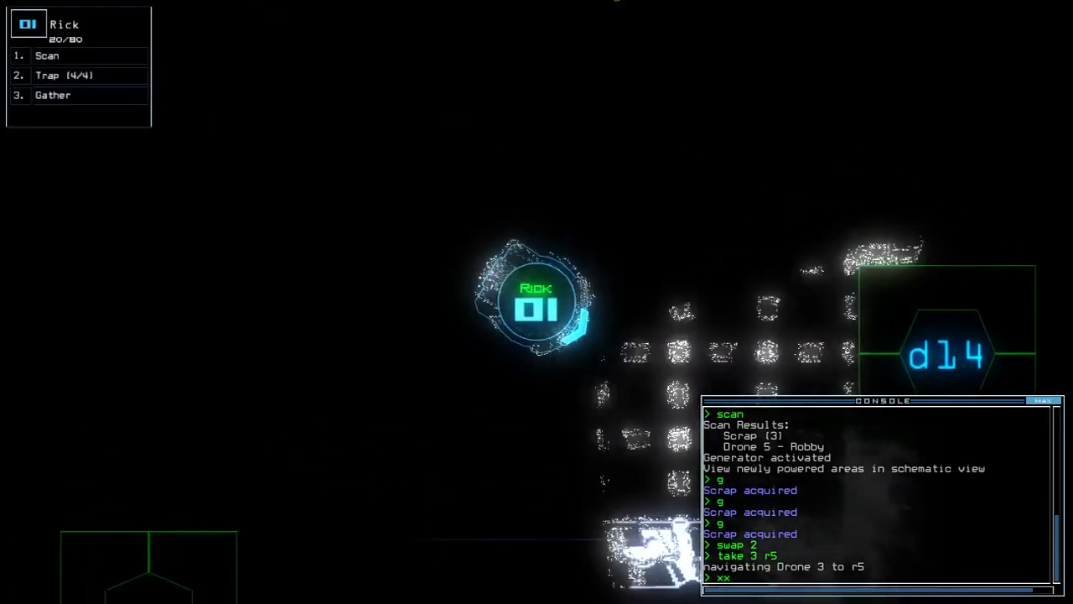
type("xx r5;d25")
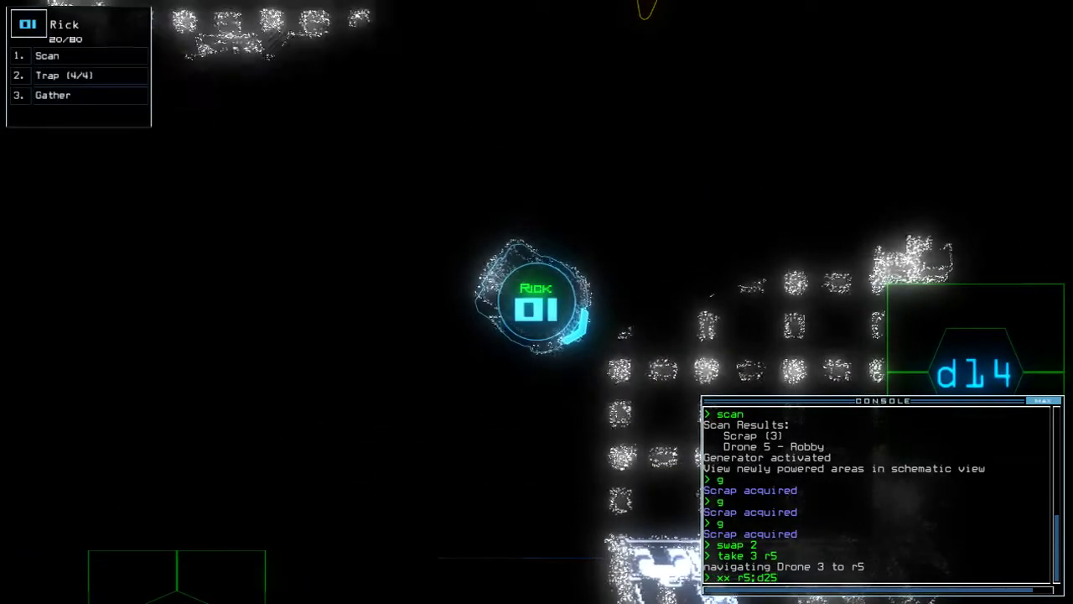
key("Return")
key("space")
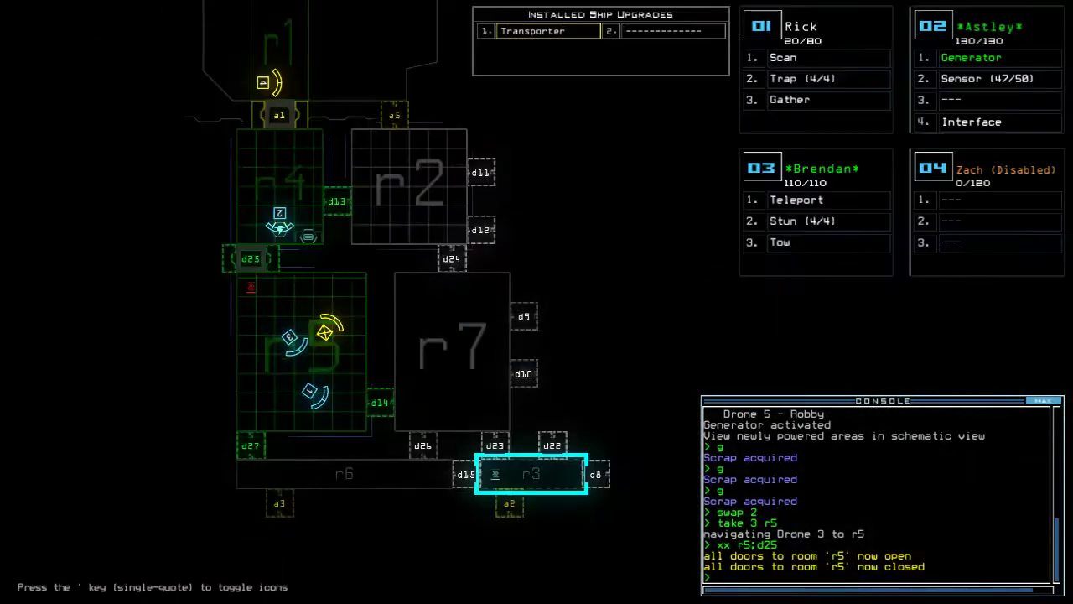
key("space")
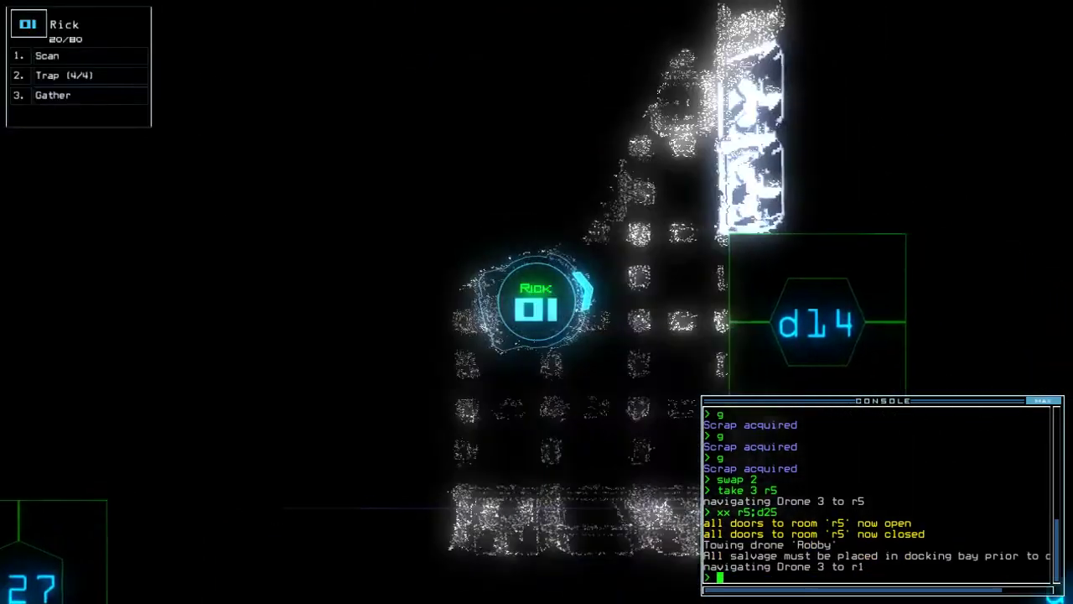
type("d14")
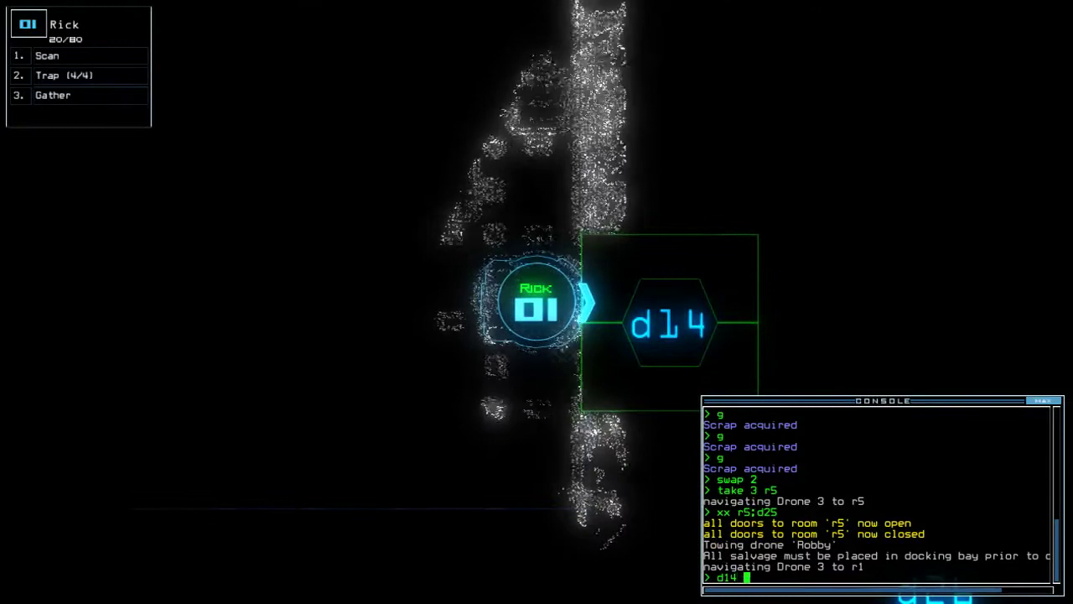
key("space")
key("space")
- Send Rick through door d14 and start scanning the room beyond
key("Return")
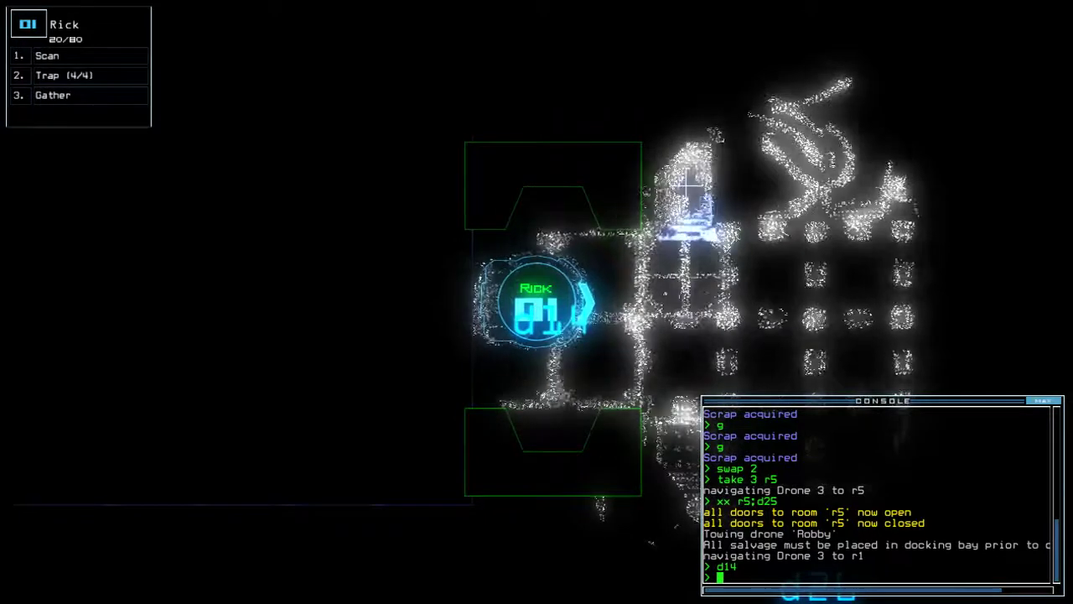
key("space")
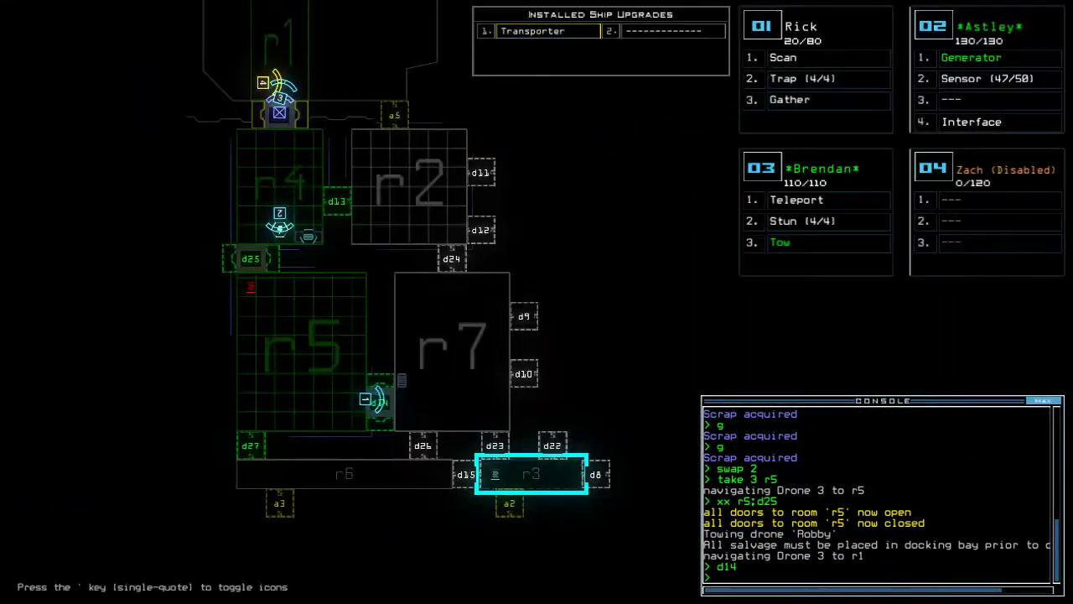
key("1")
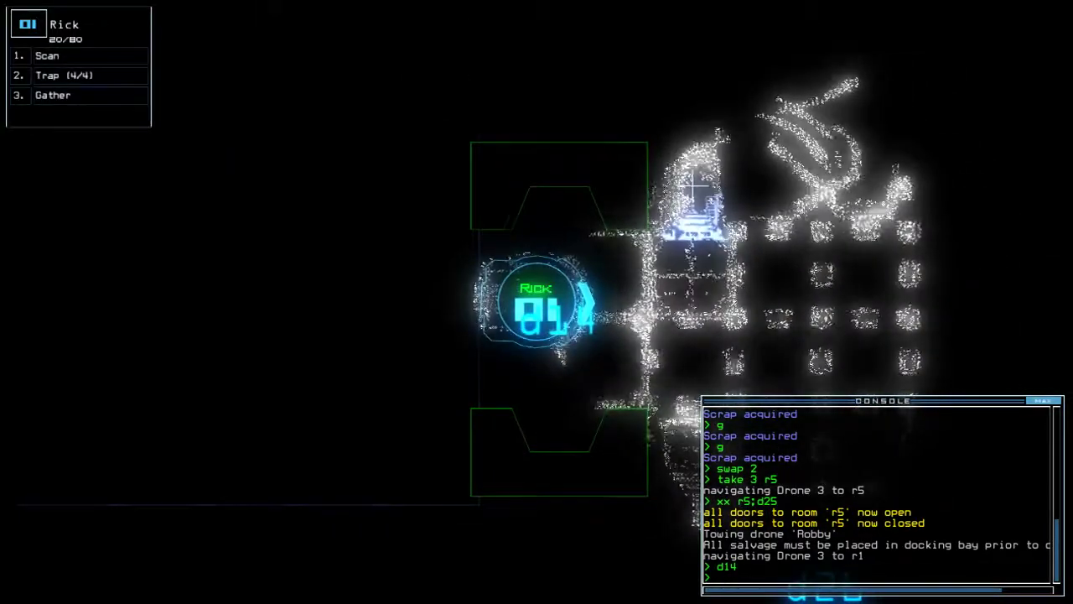
type("scan")
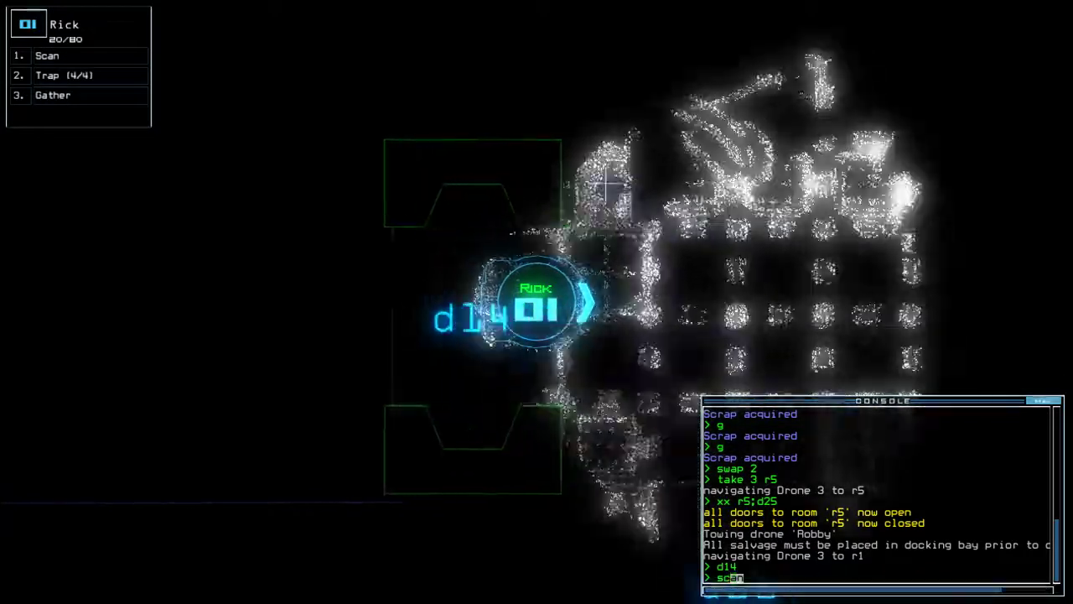
key("Return")
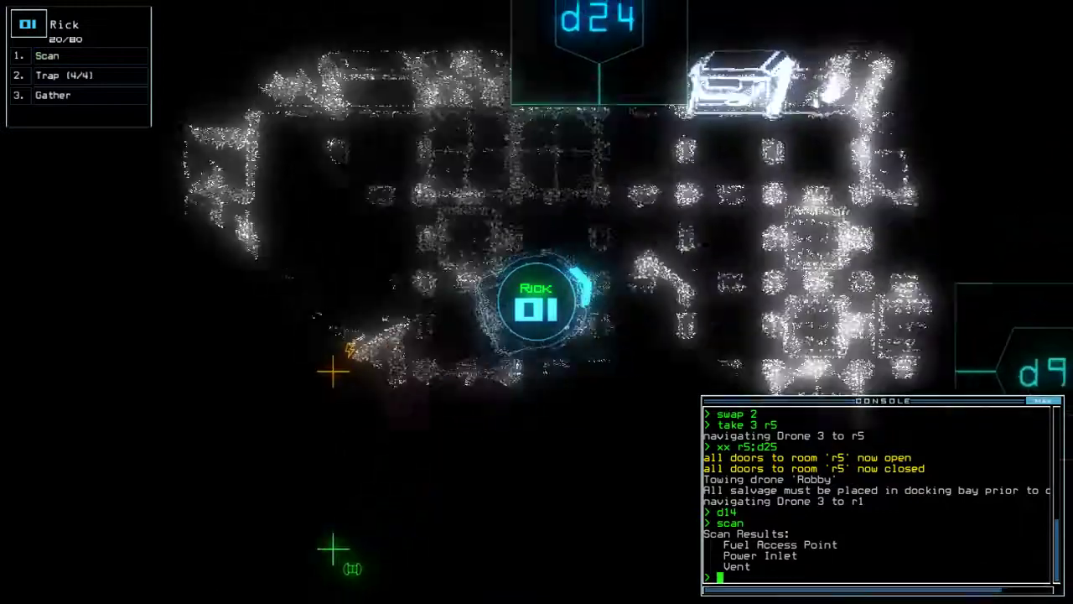
type("g")
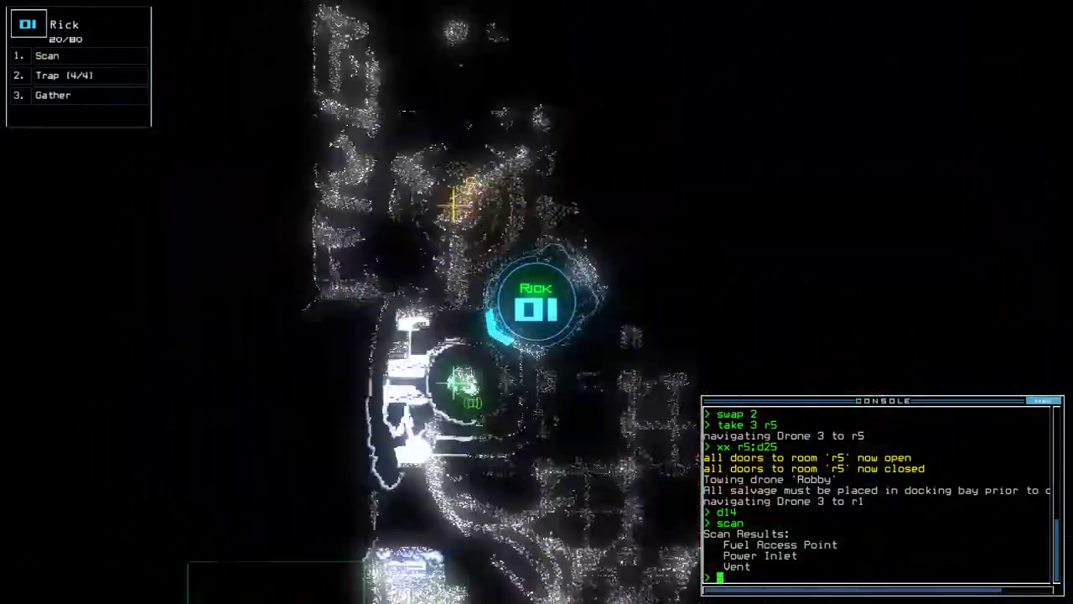
- Gather one jump fuel cell, then drive Astley forward and reactivate the generator
key("Return")
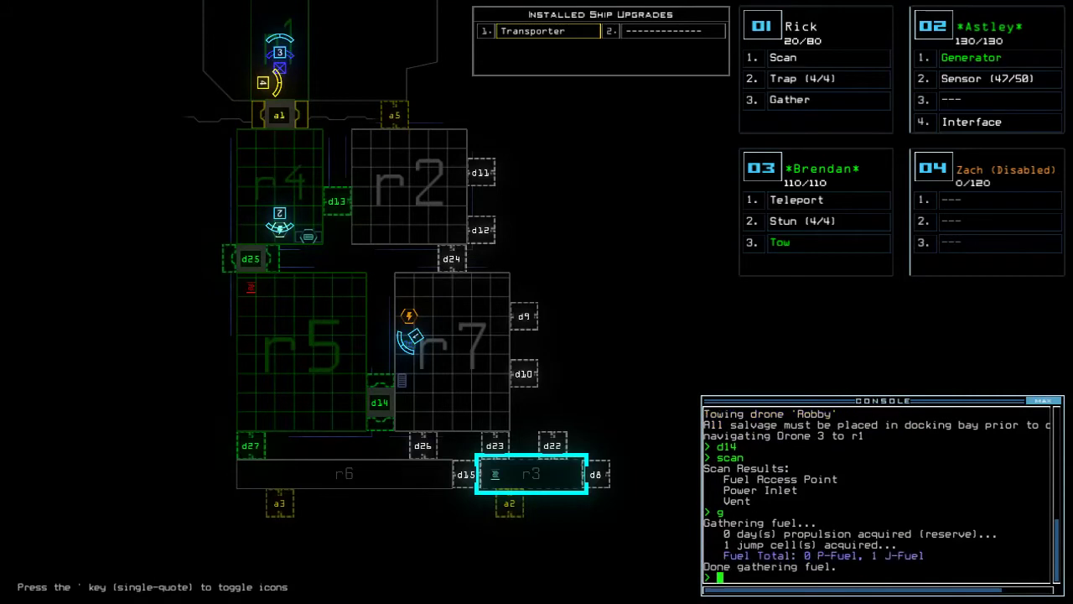
key("1")
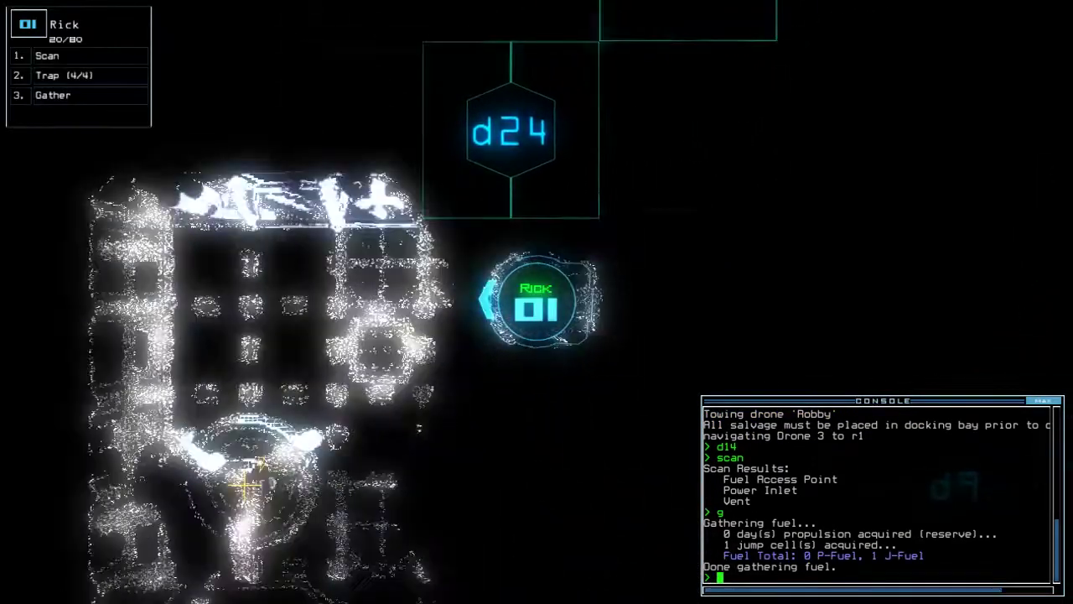
key("2")
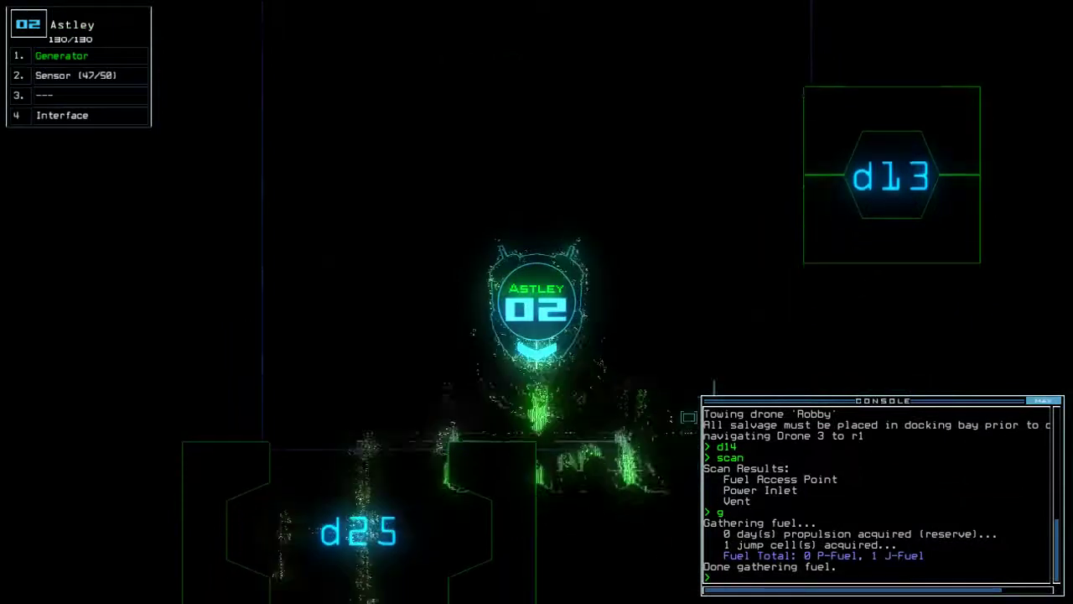
key("Up")
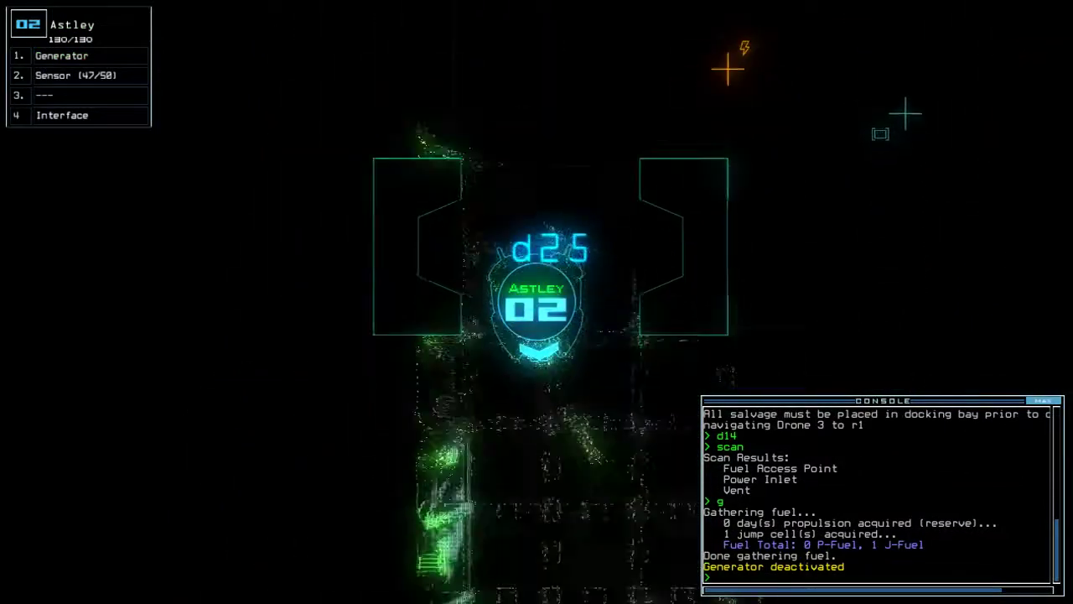
key("Up")
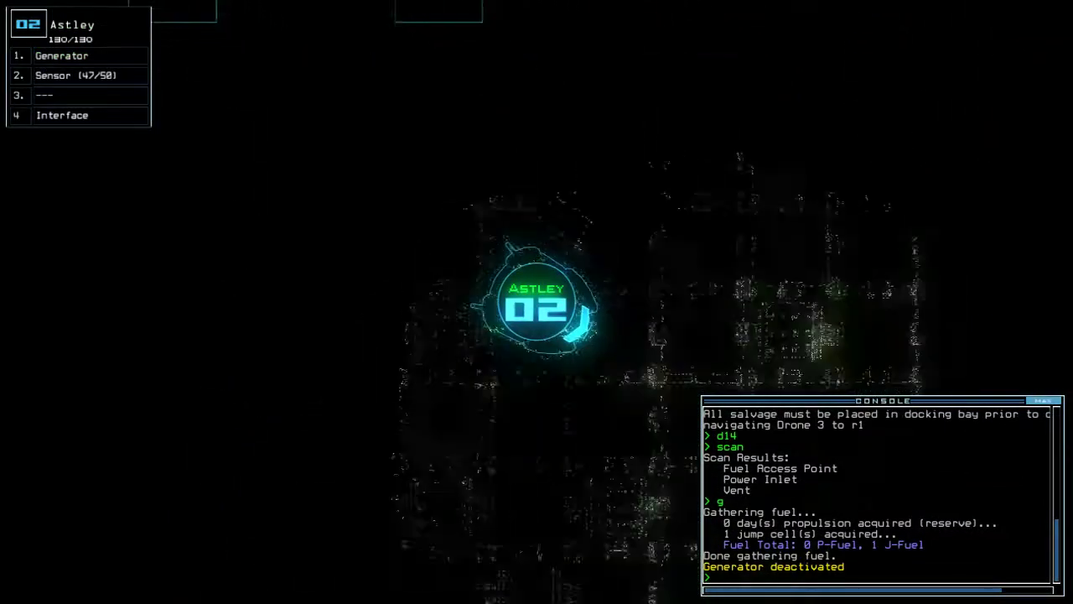
key("Up")
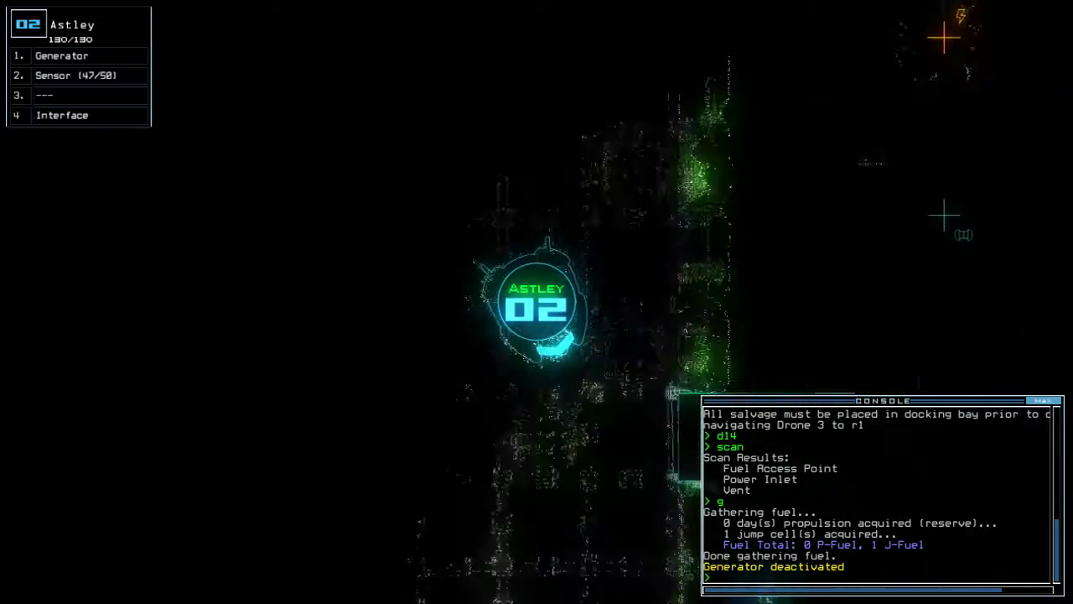
key("Up")
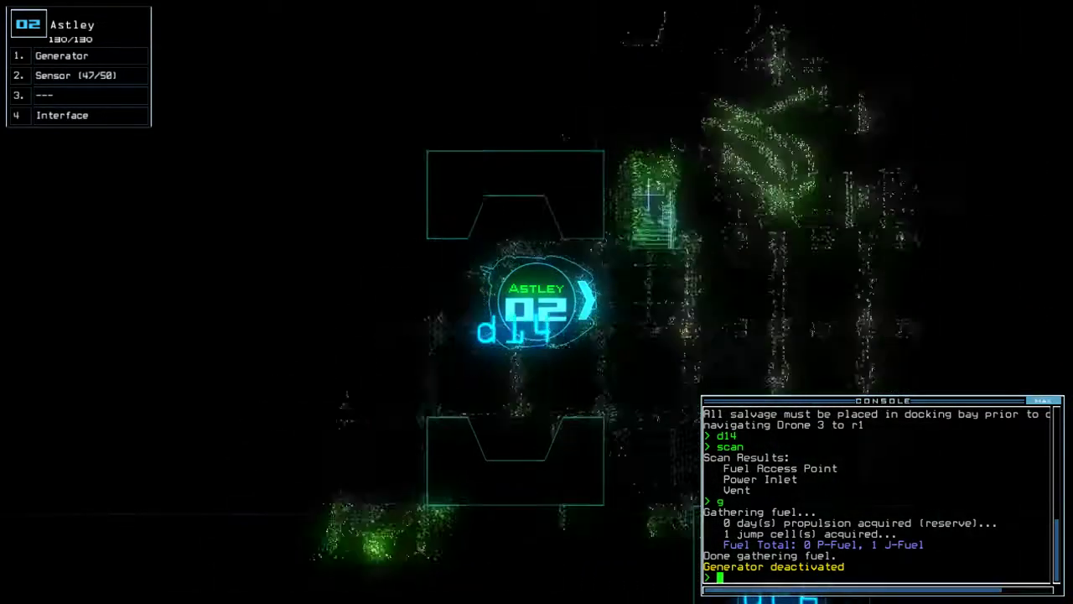
key("Up")
type("g")
key("Return")
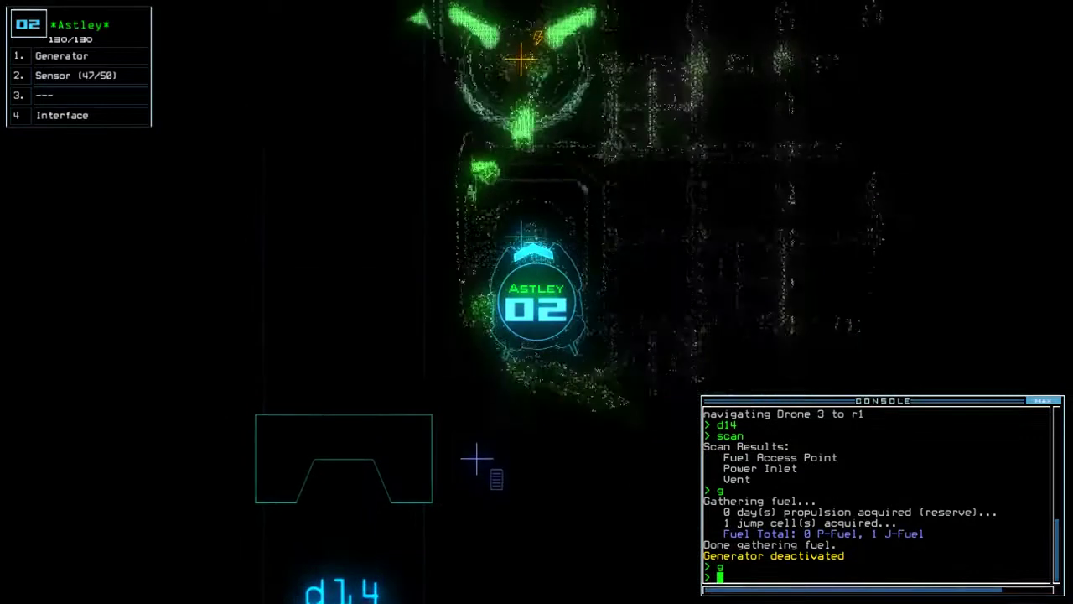
- Open and then close room r7's doors with xx r7
key("space")
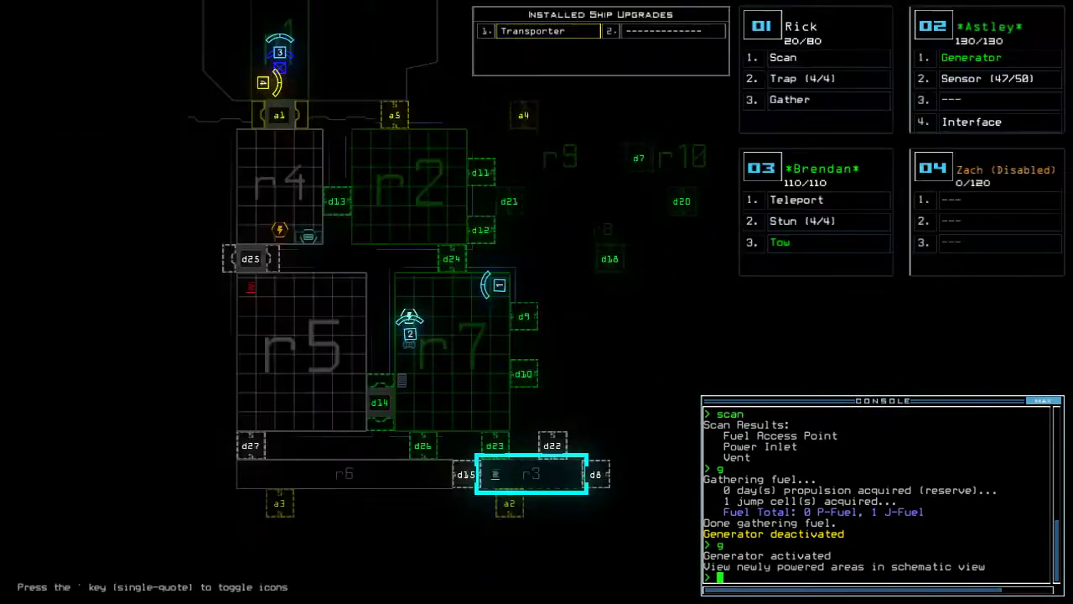
key("space")
type("xx")
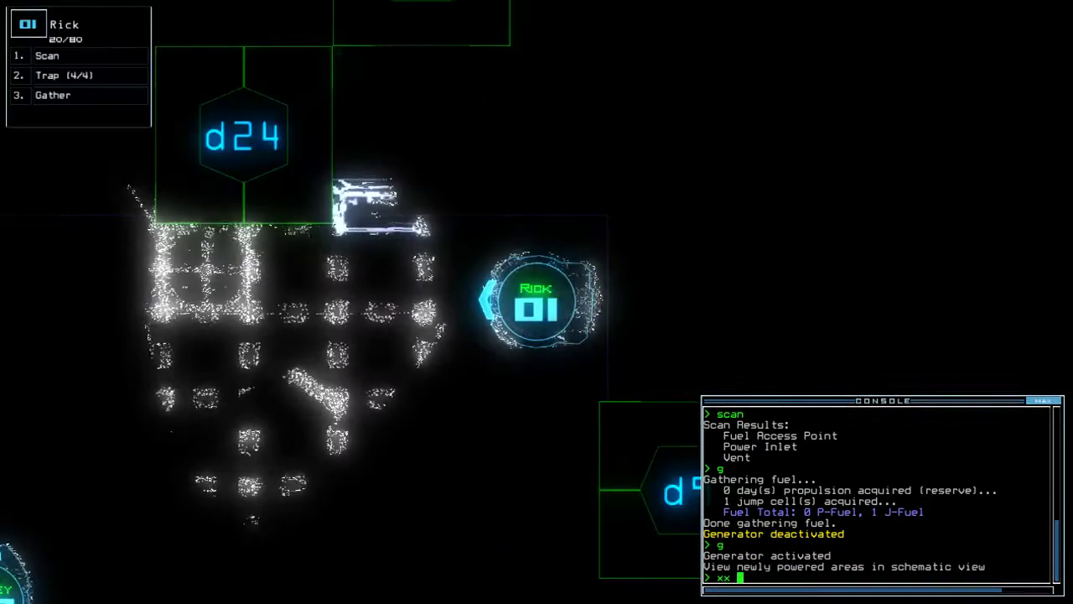
type("x r7")
key("Return")
key("space")
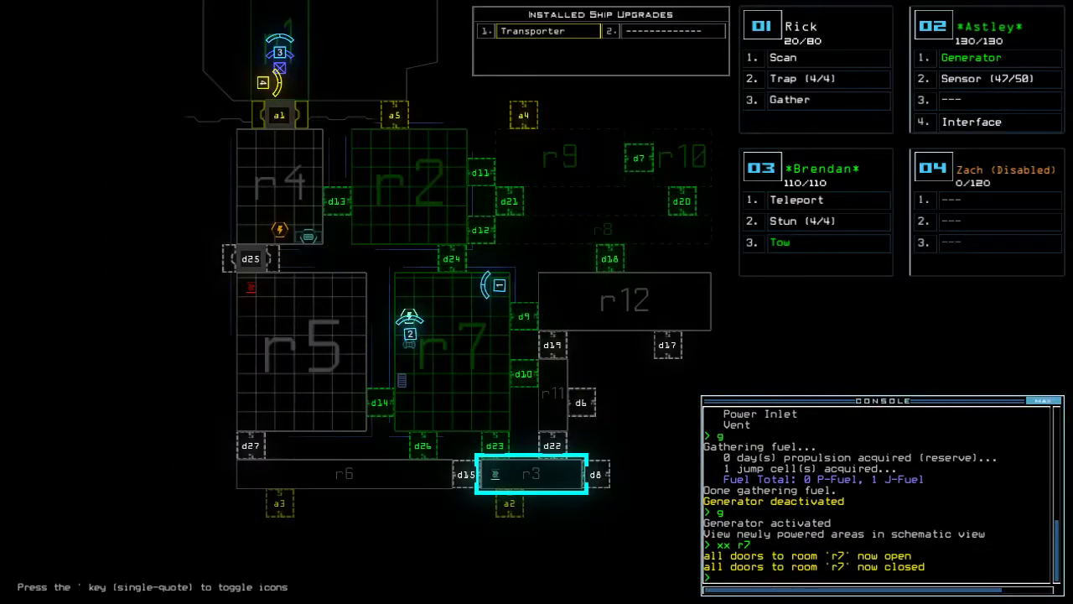
key("space")
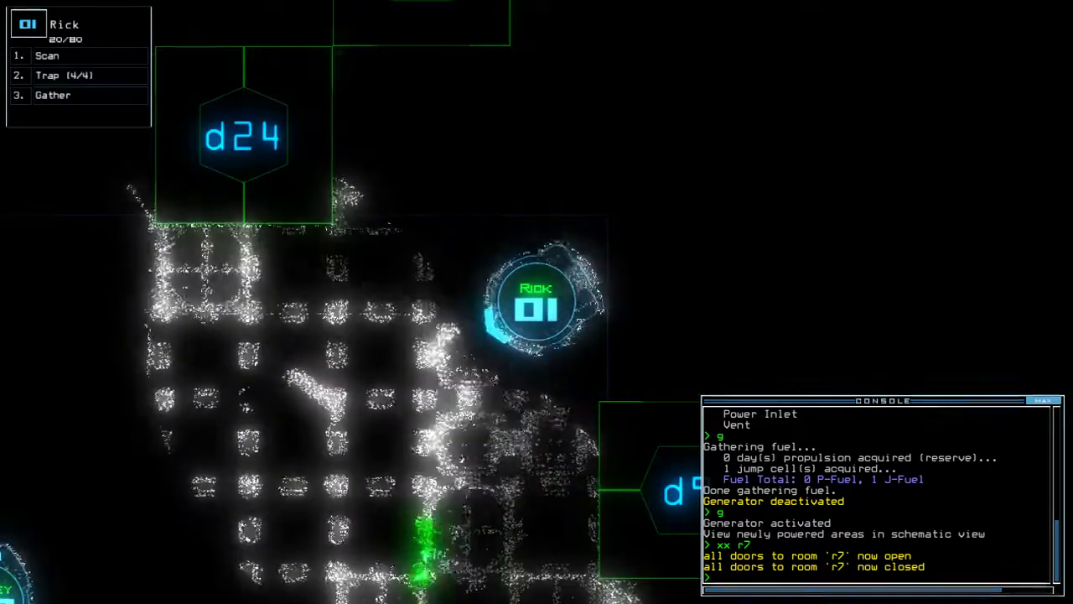
key("space")
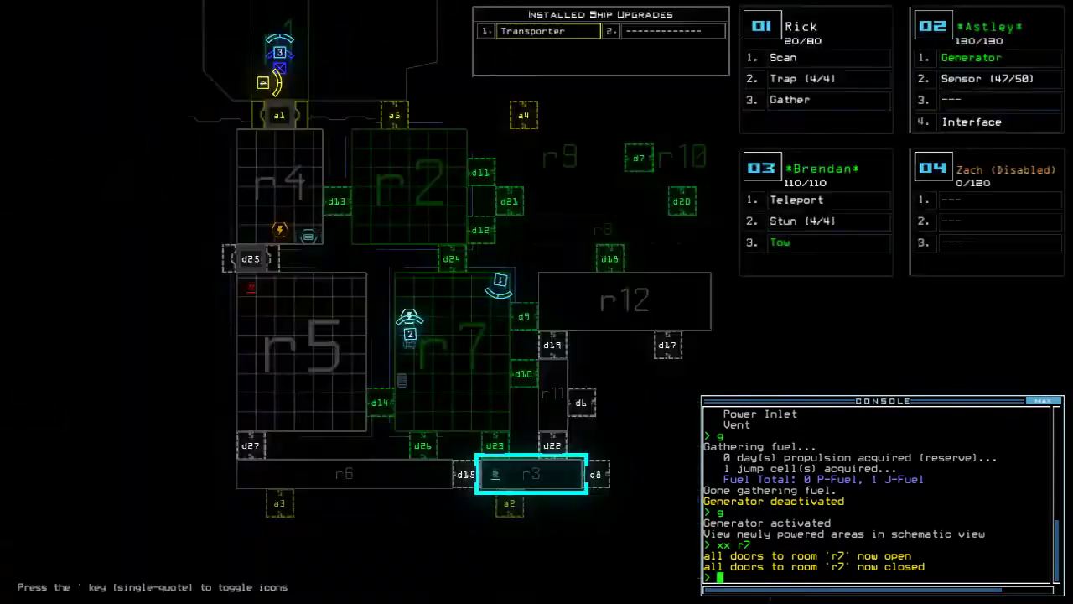
key("space")
type("tow")
- Stop Brendan's tow and cycle airlock room r1's doors open and shut
key("Return")
key("space")
type("dd a5")
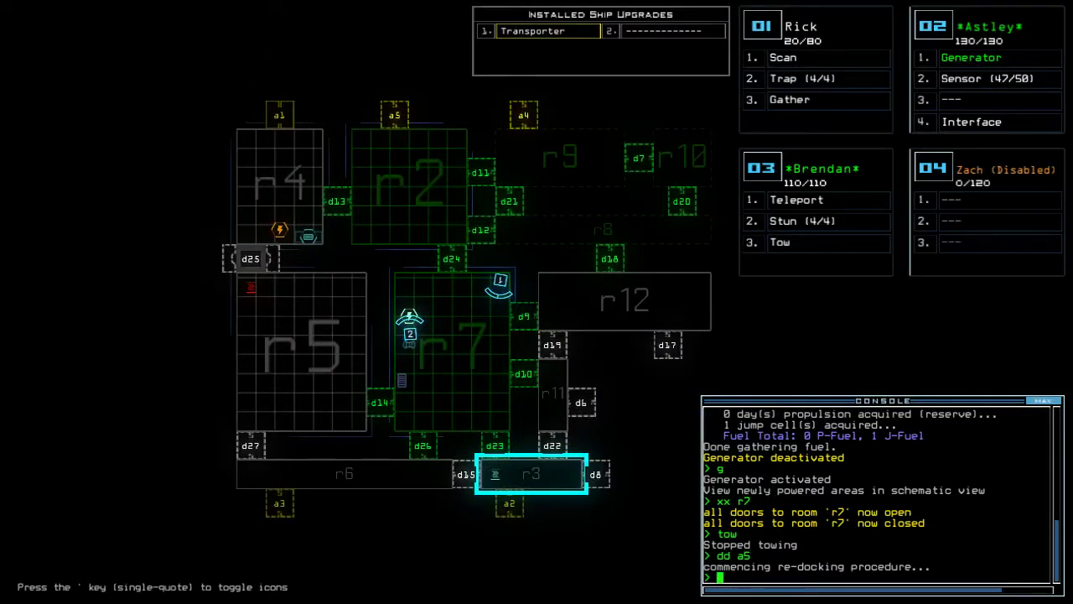
key("space")
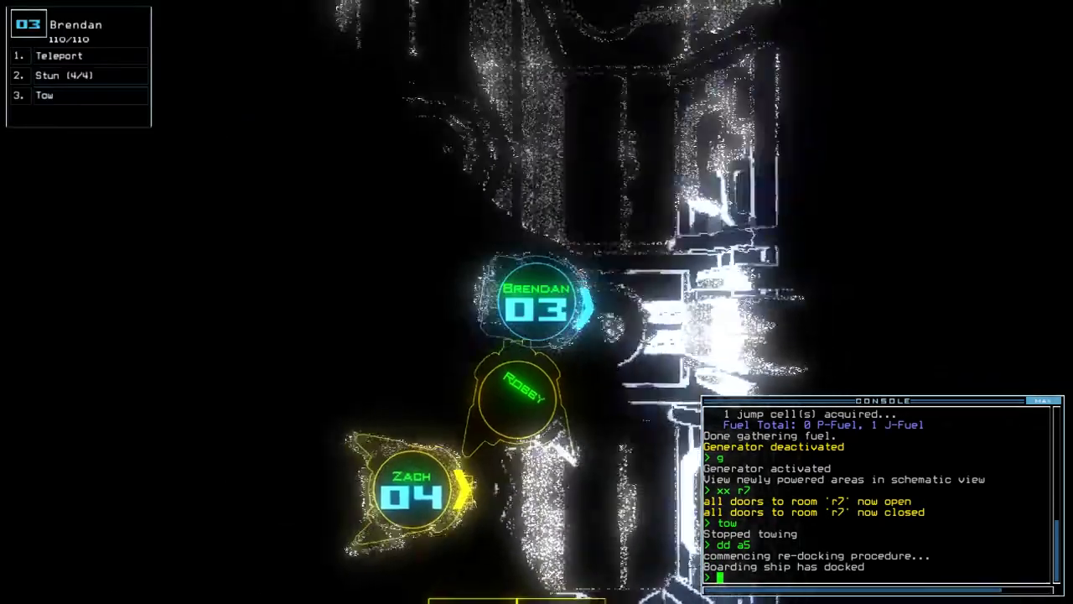
type("arr")
key("Return")
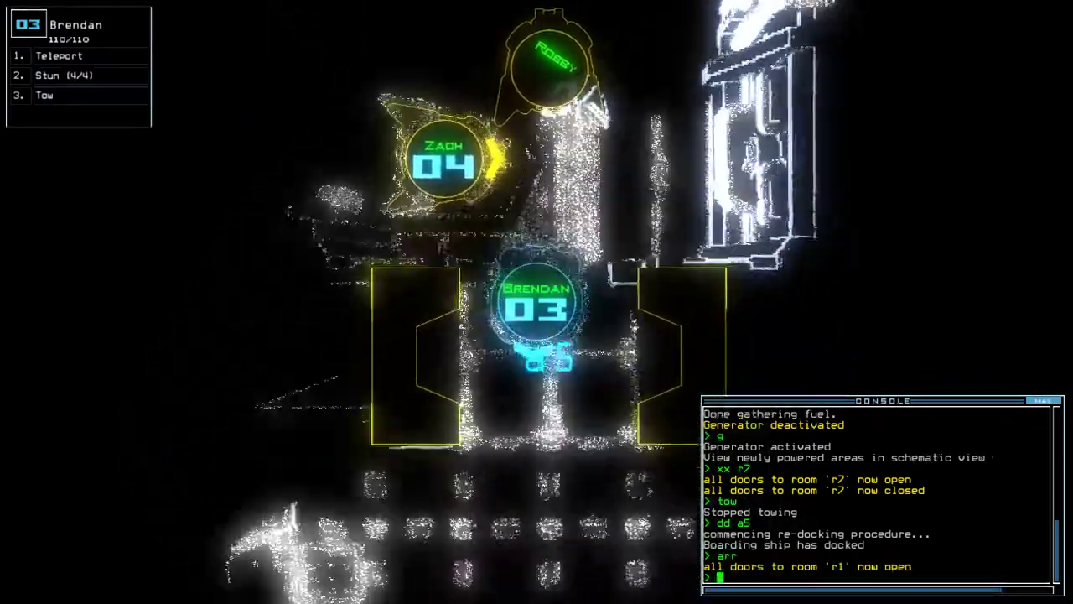
type("ra")
key("Return")
- Reopen room r1's doors while switching between Rick and Brendan
key("1")
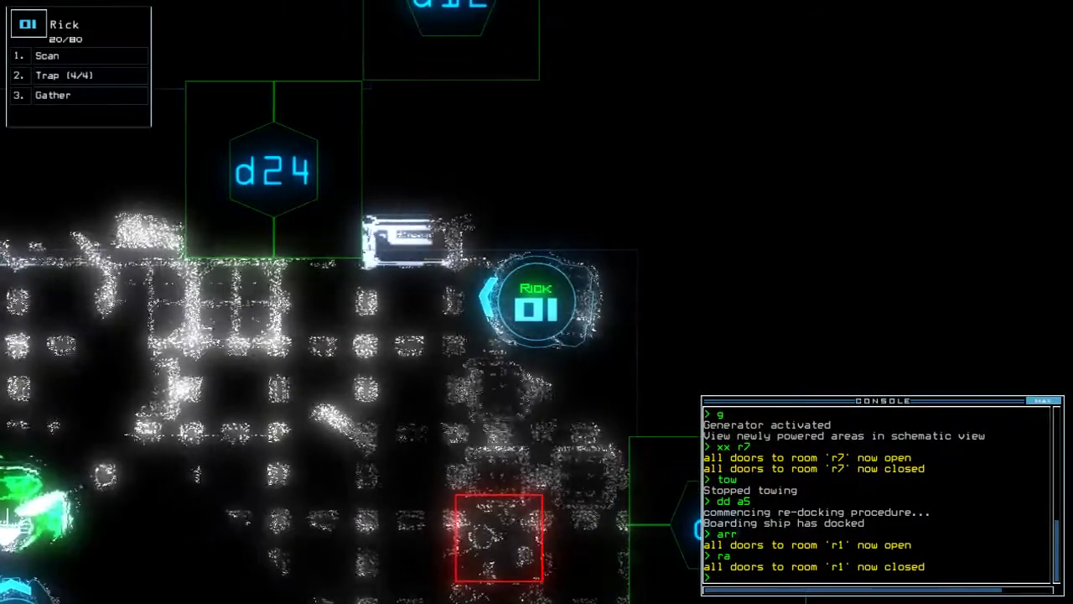
key("3")
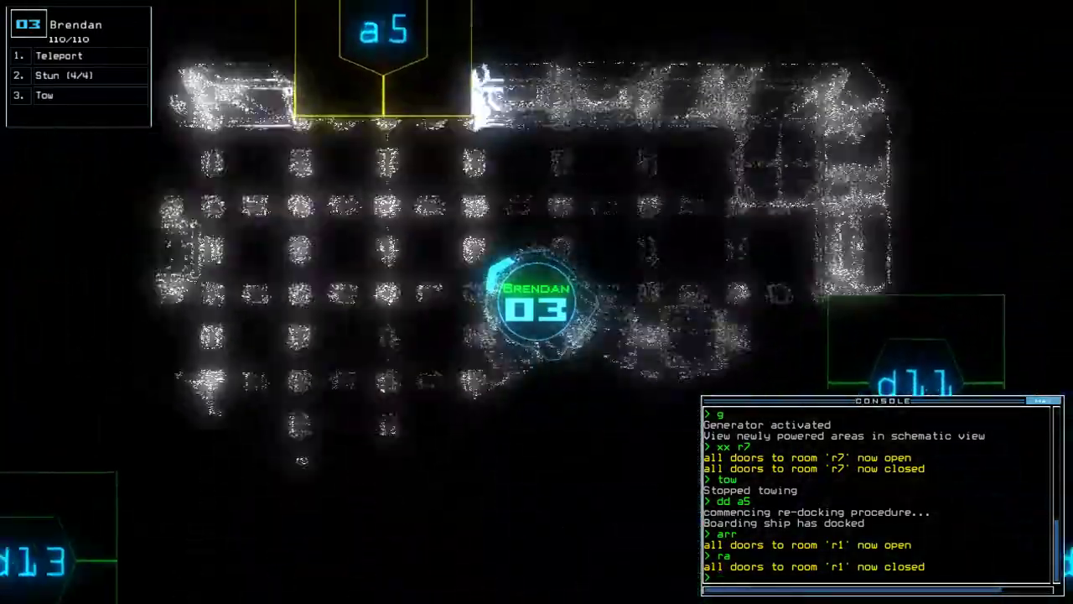
type("arr")
key("Return")
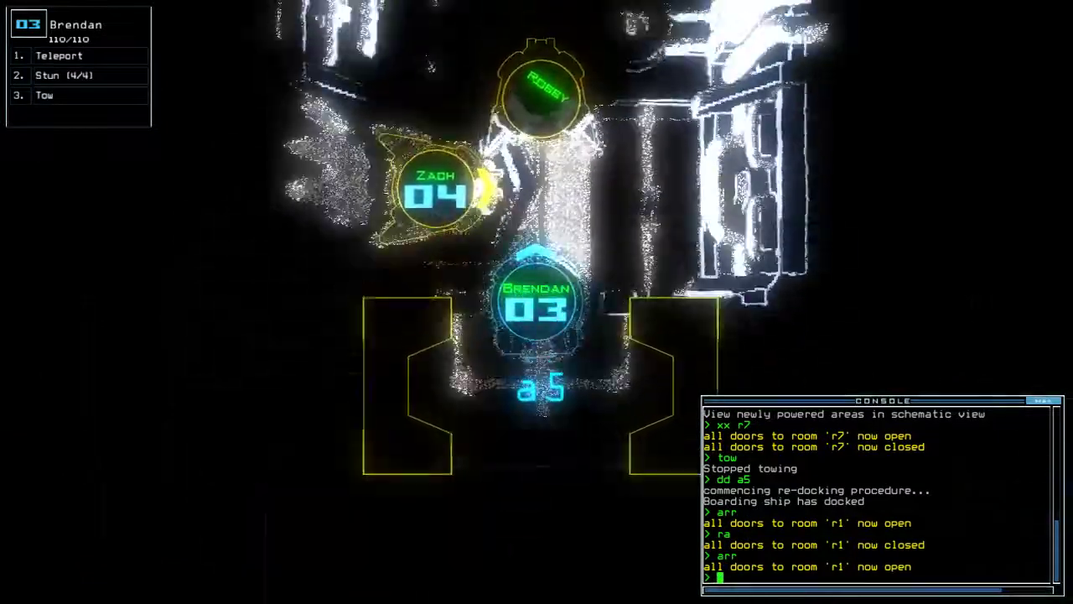
key("Tab")
key("Tab")
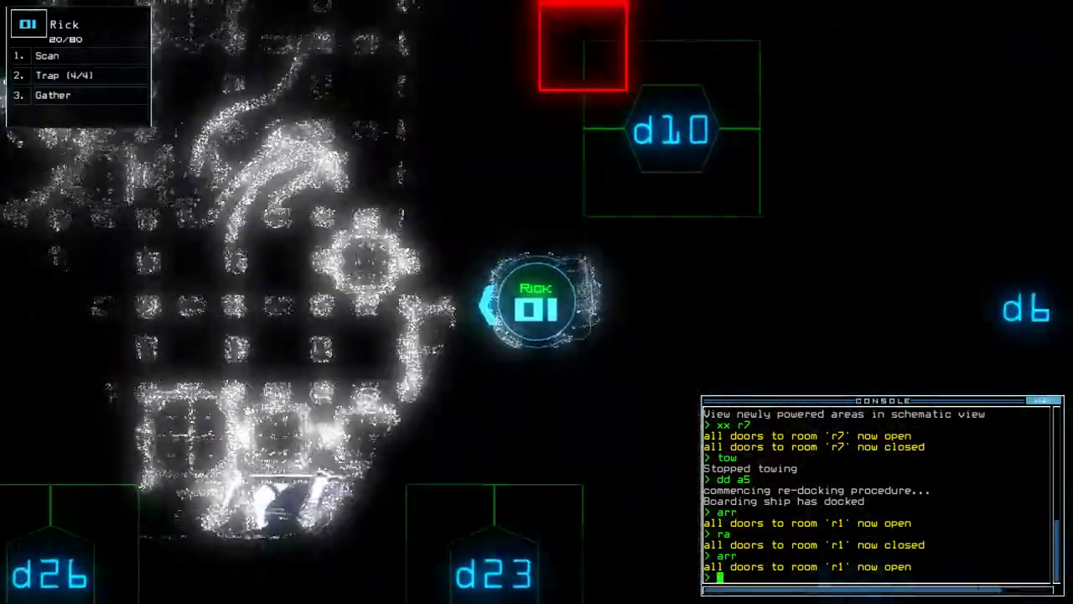
key("Tab")
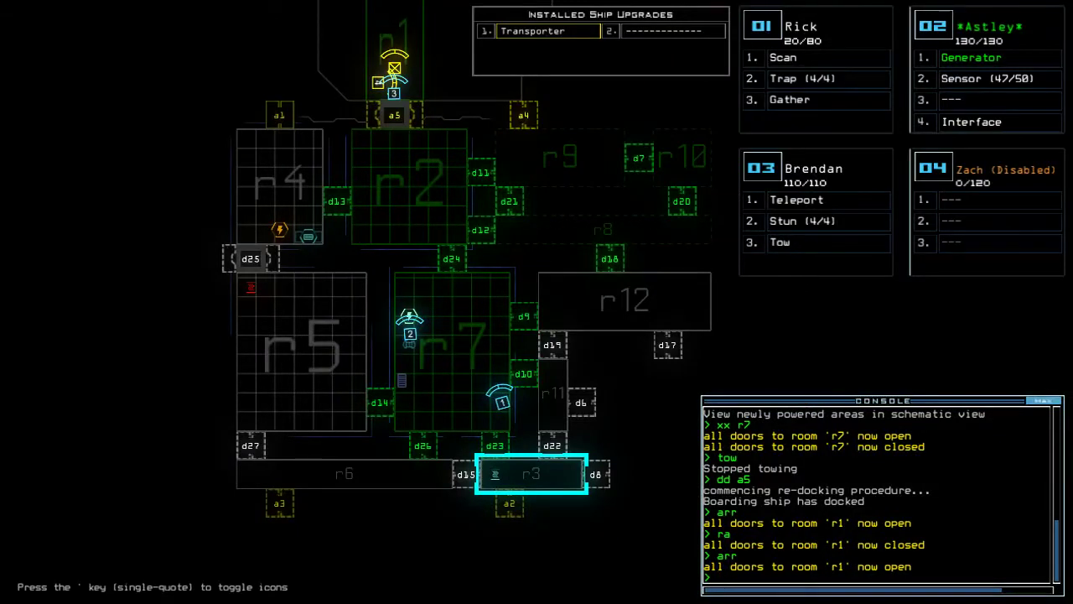
- Move Brendan and Rick through room r1, closing its doors behind them
key("3")
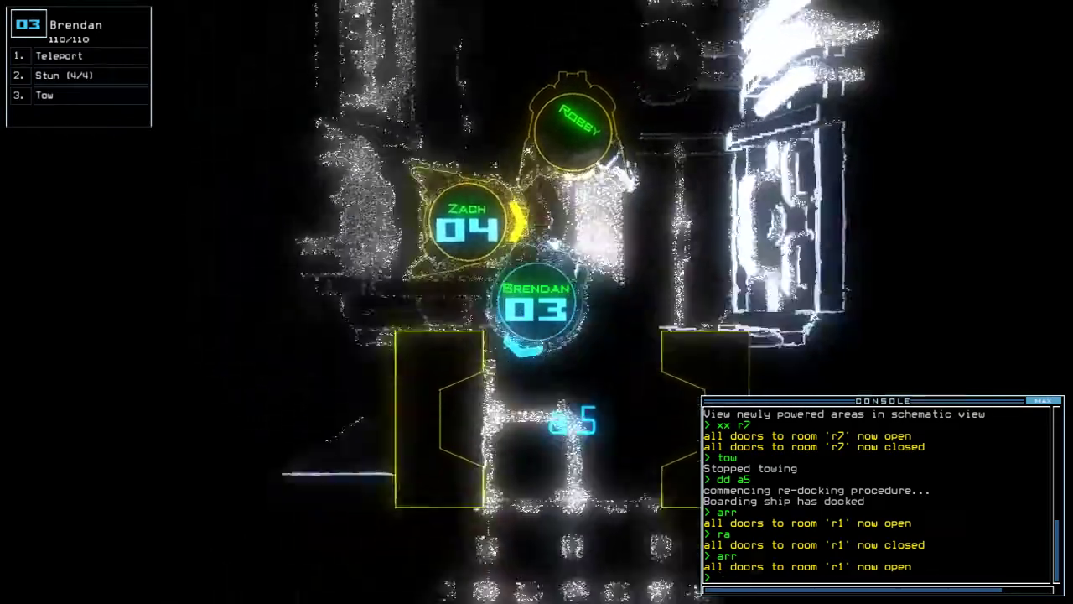
key("Down")
type("ra")
key("Return")
key("1")
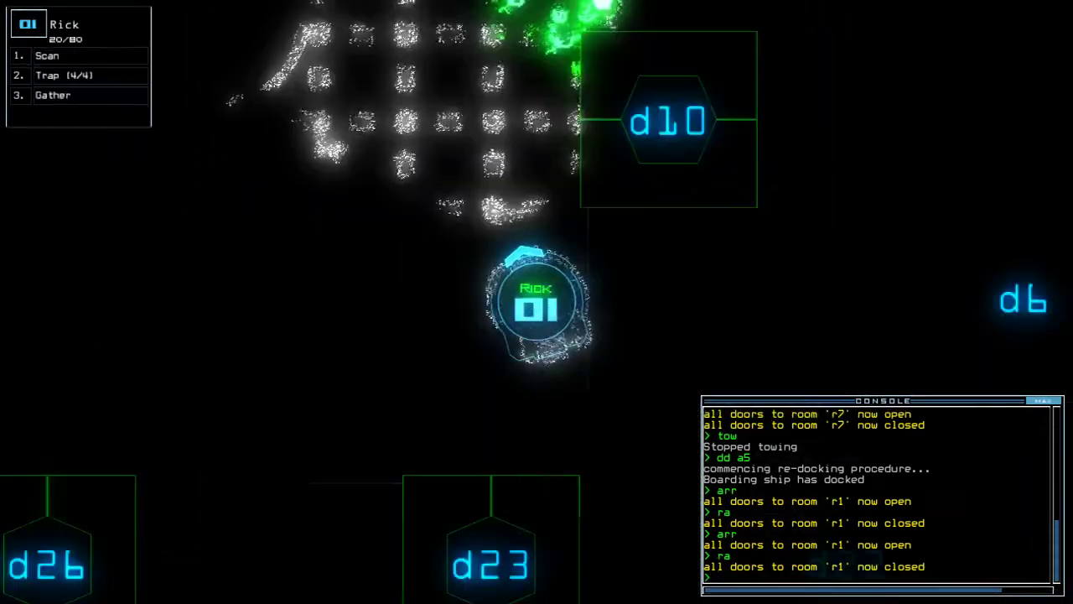
key("Up")
key("space")
key("3")
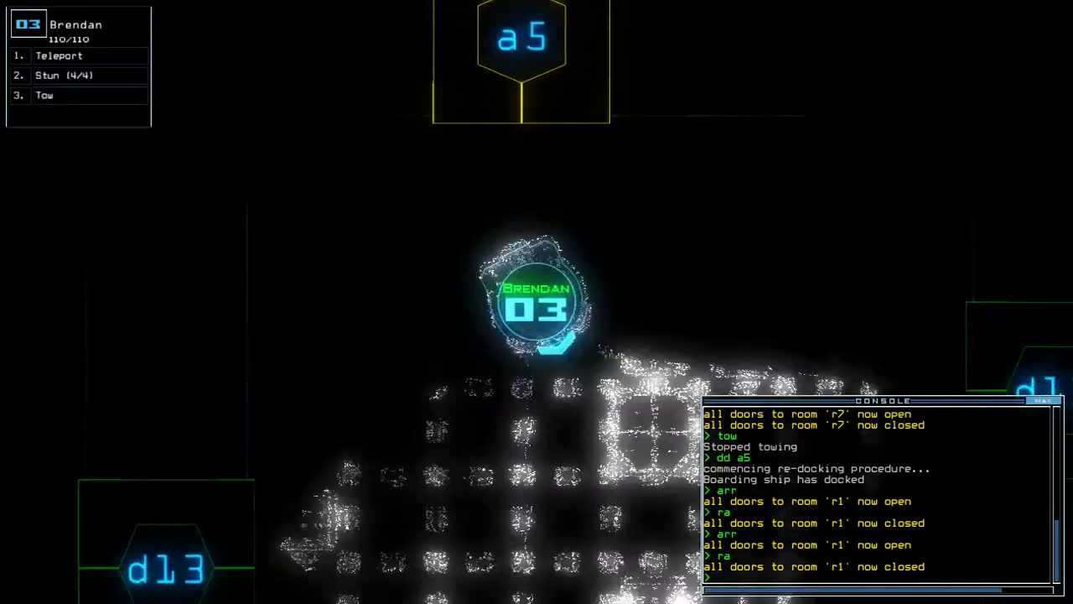
key("Right")
key("space")
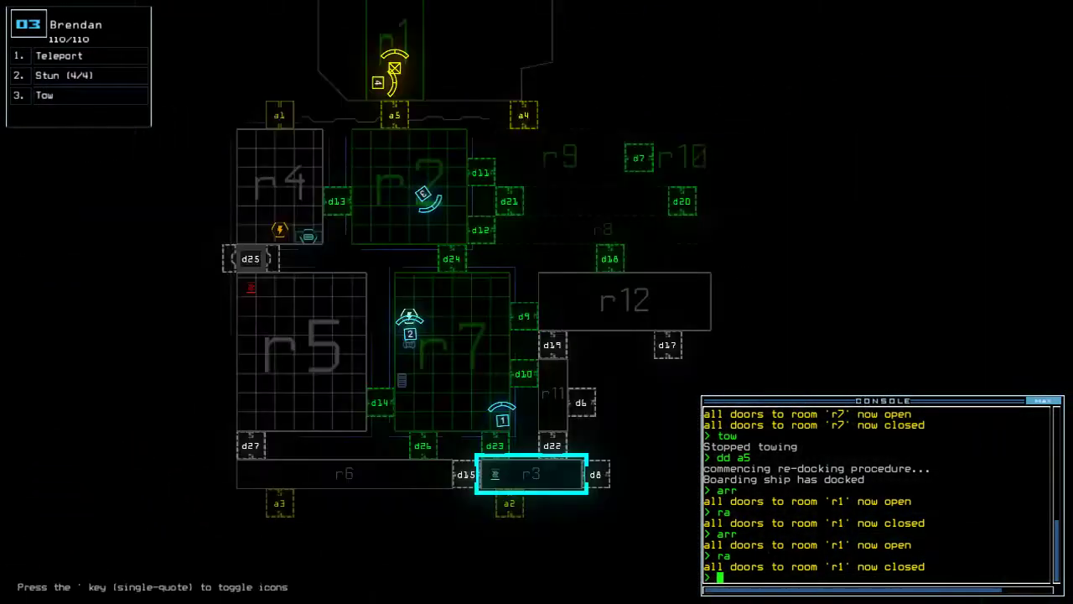
type("4")
- Open door d14 and route Astley through it to room r4
key("Return")
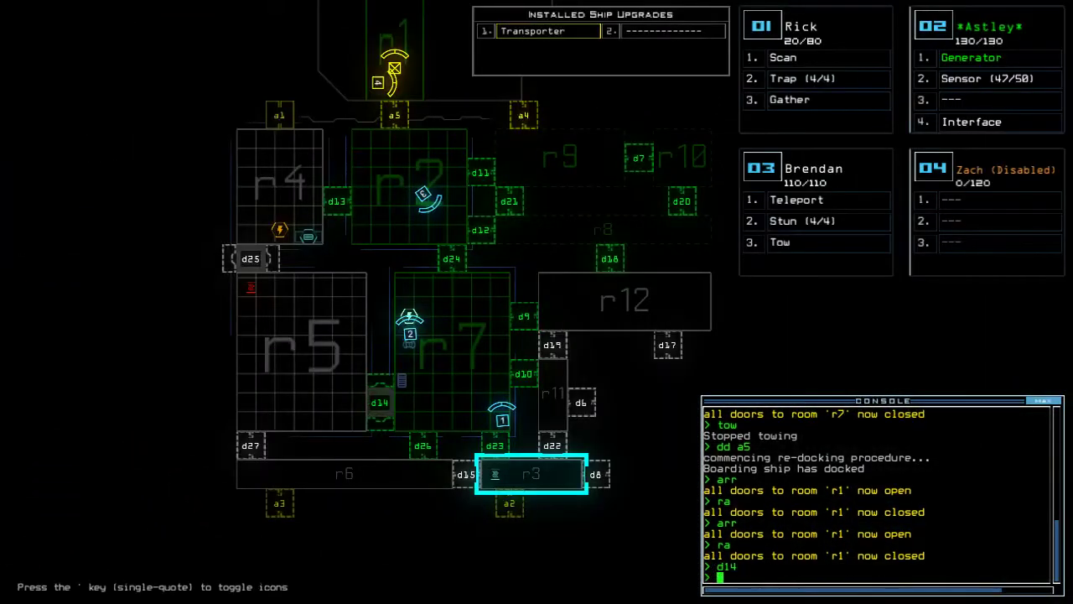
key("2")
key("Down")
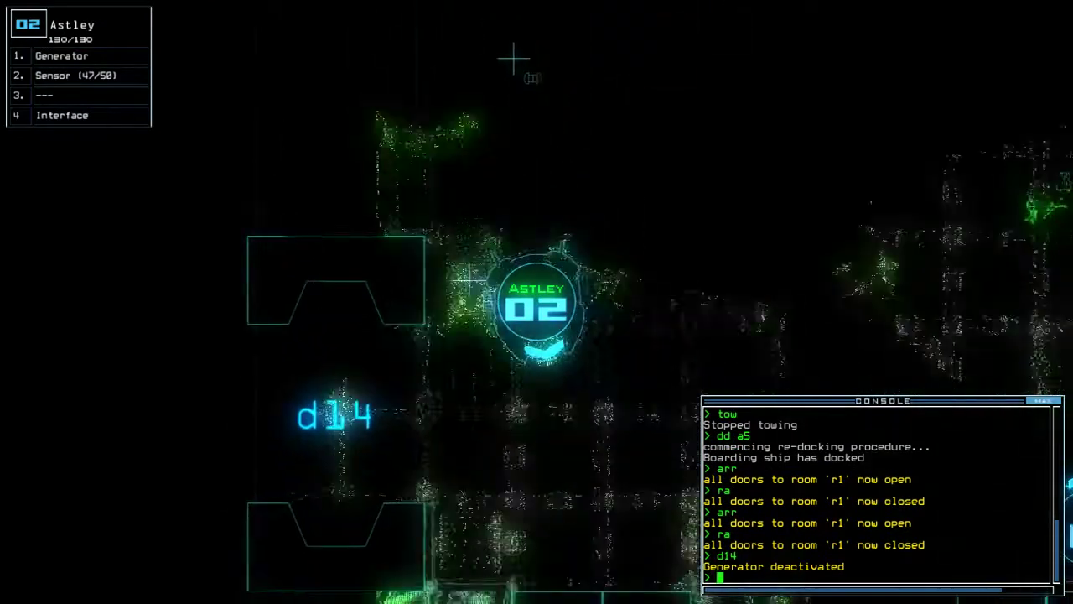
key("Right")
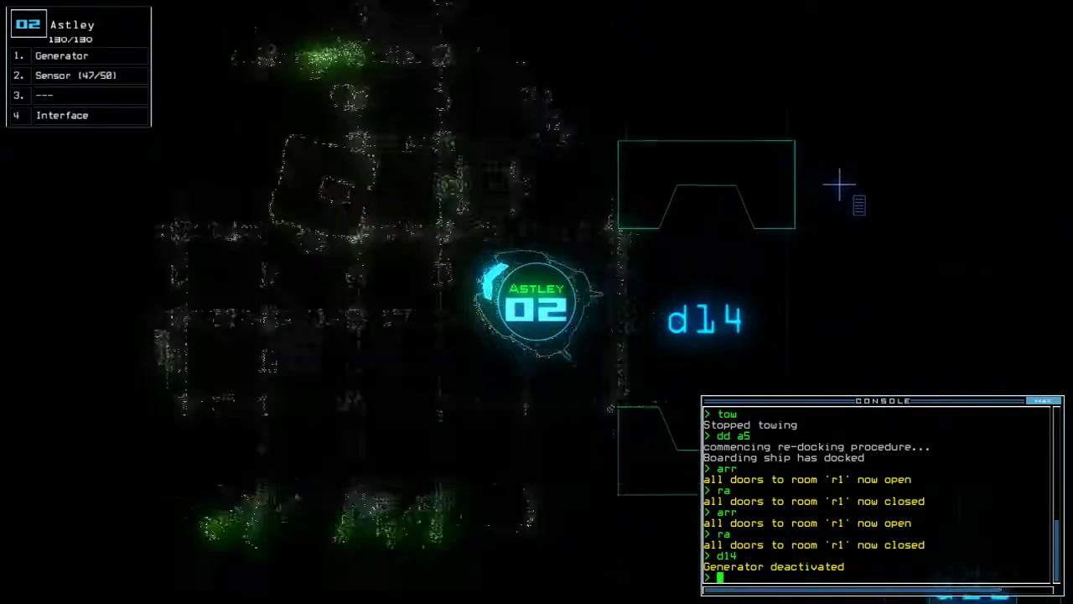
key("1")
key("Left")
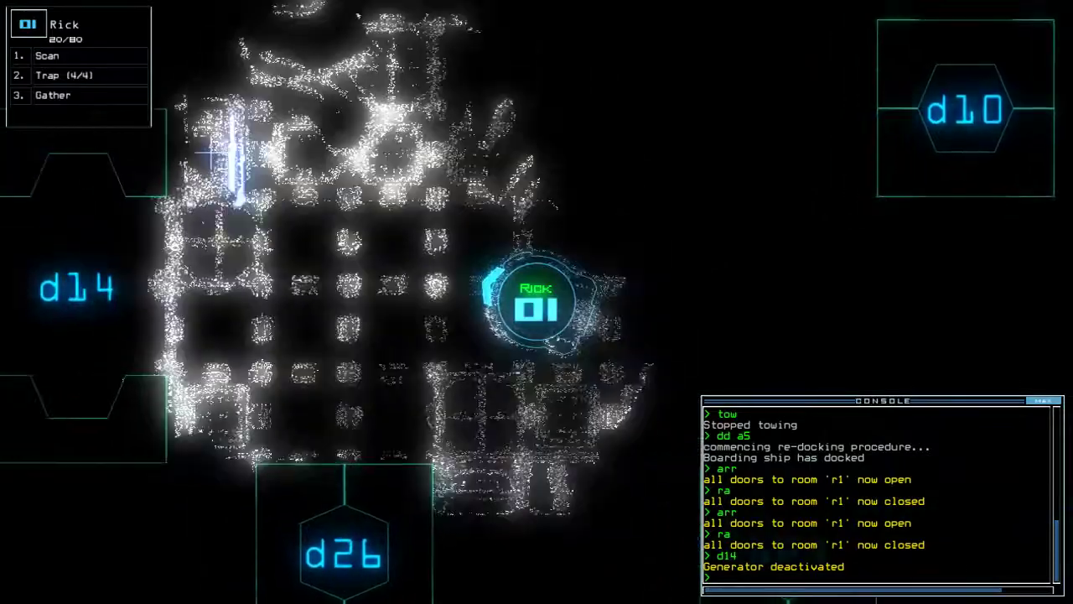
type("navigate 2 r2")
key("Left")
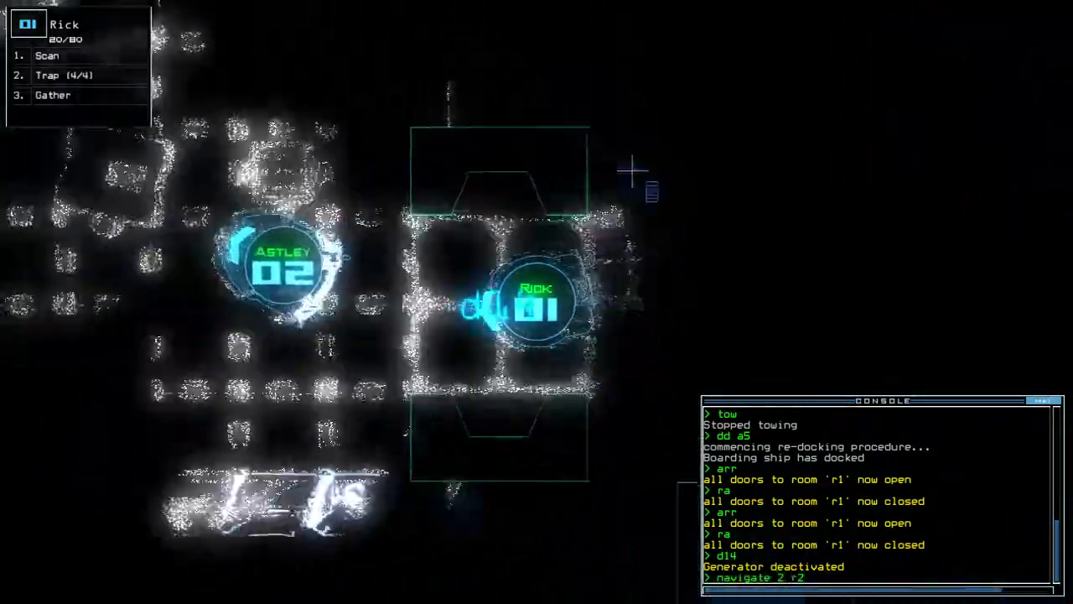
key("BackSpace")
type("3")
key("Return")
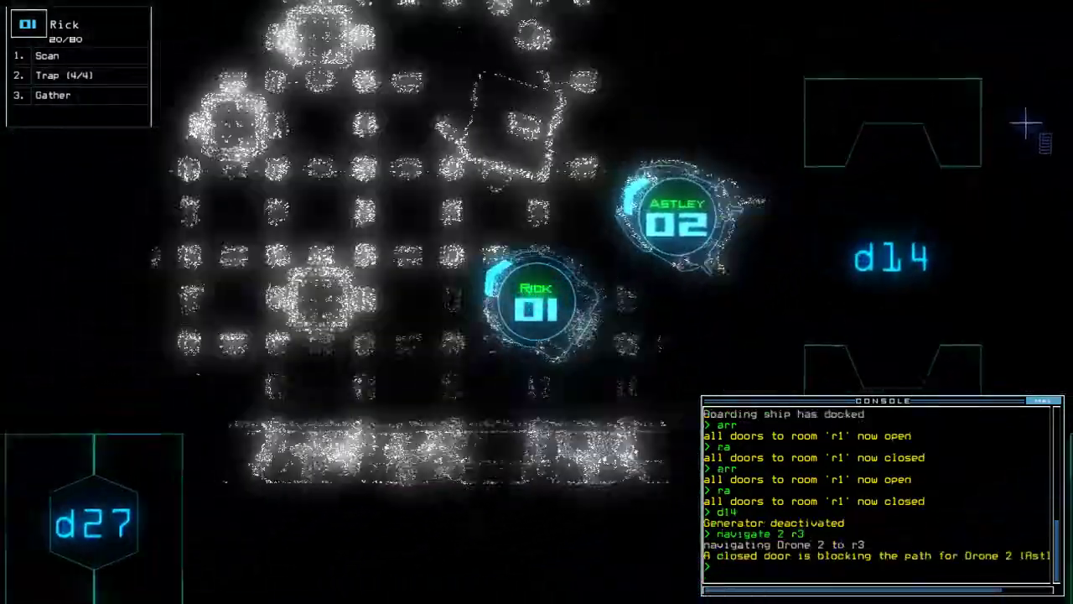
type("navigate 2 r4")
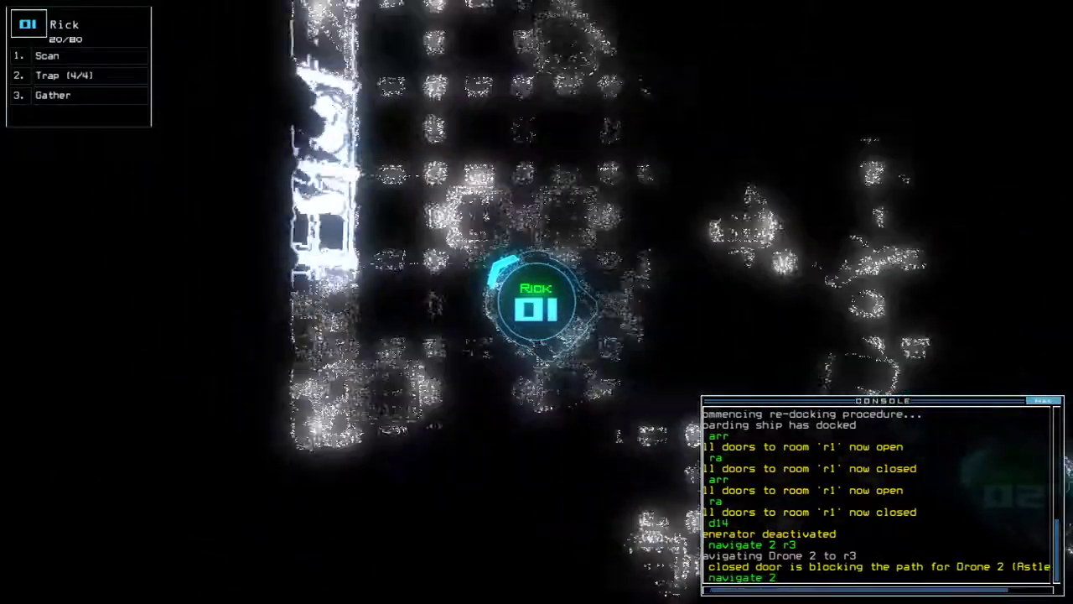
key("Return")
key("Tab")
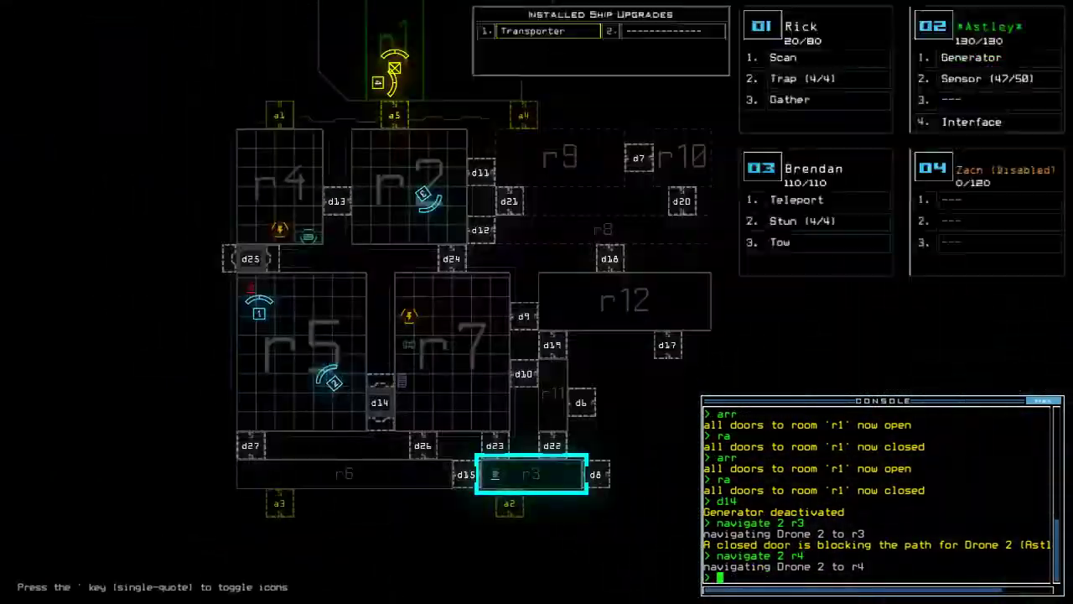
key("Tab")
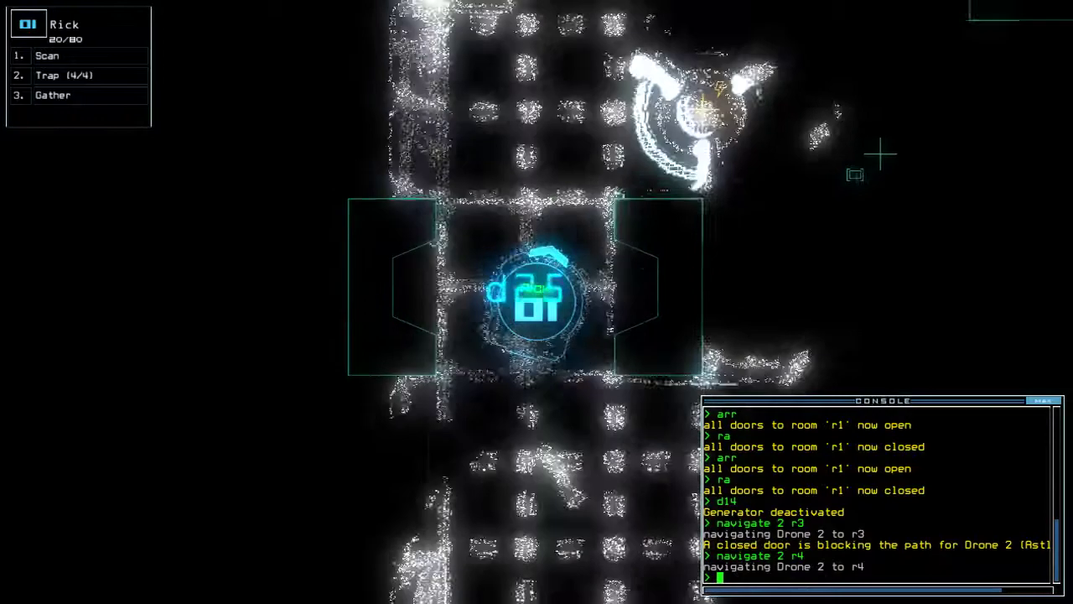
type("2")
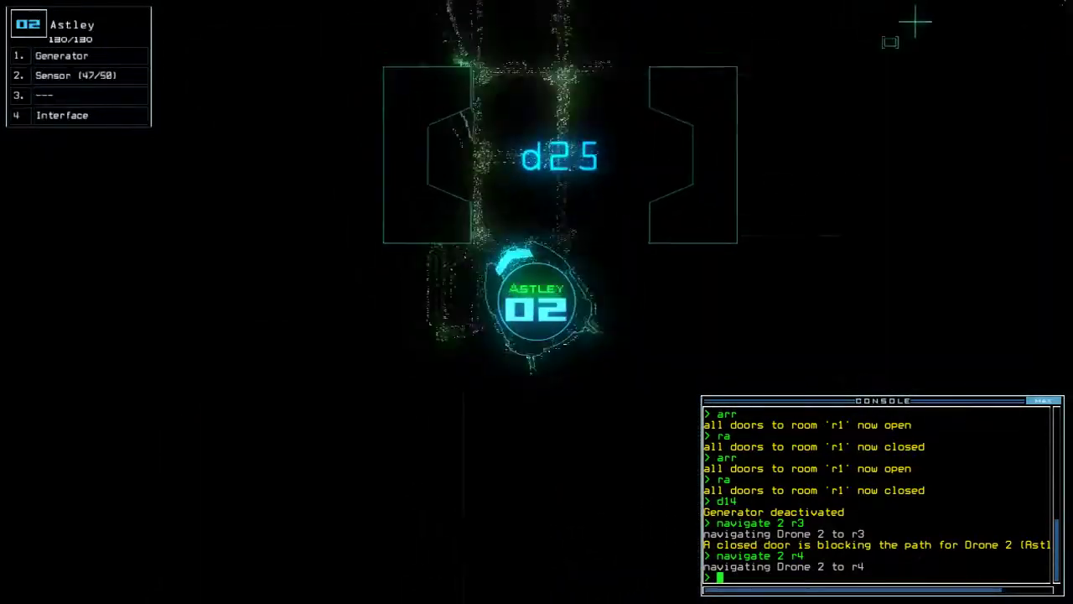
type("gen")
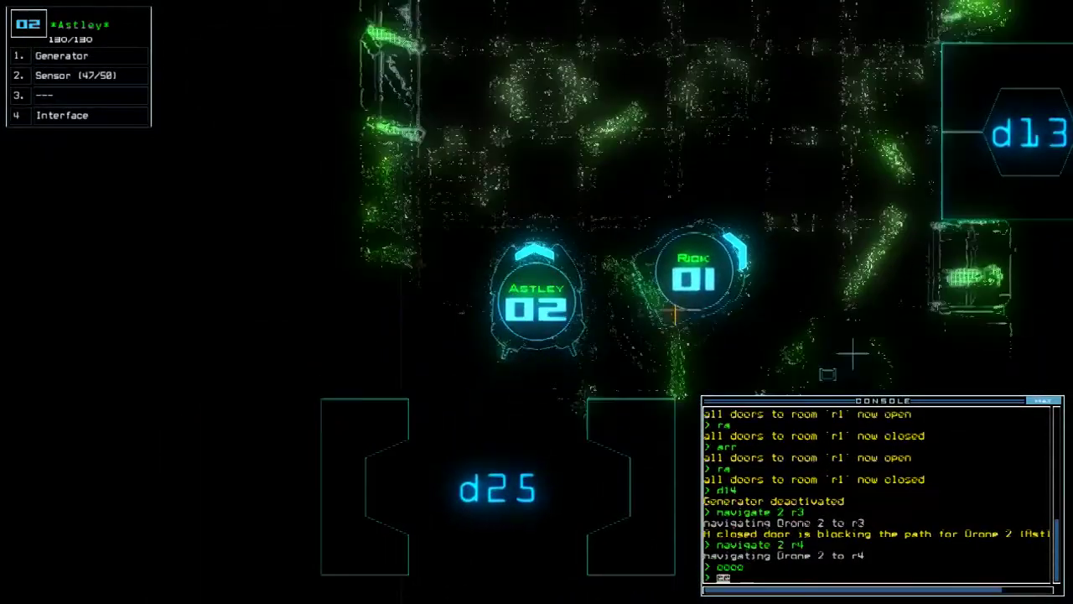
- Reactivate the generator, close the two doors near Astley, and re-dock at a1
key("Return")
type("d25")
key("Return")
key("space")
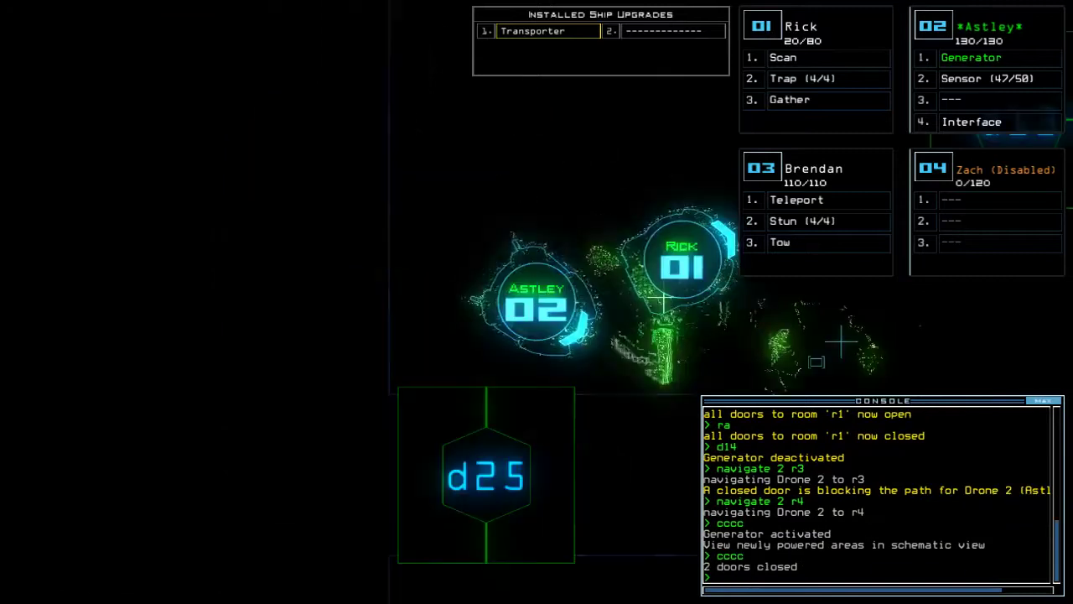
key("space")
type("dd a")
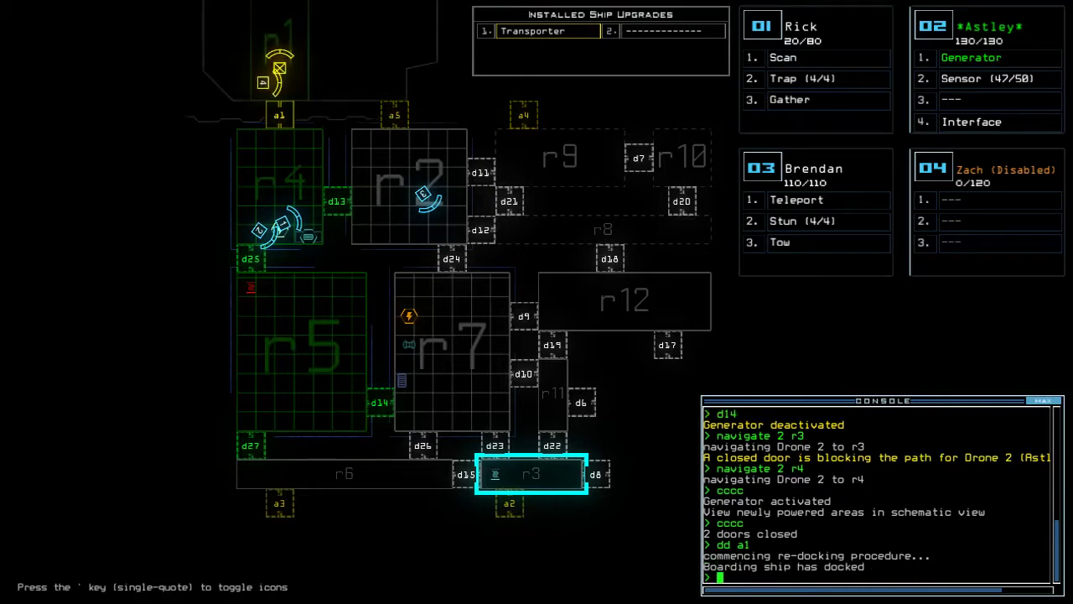
type("1")
type("ar")
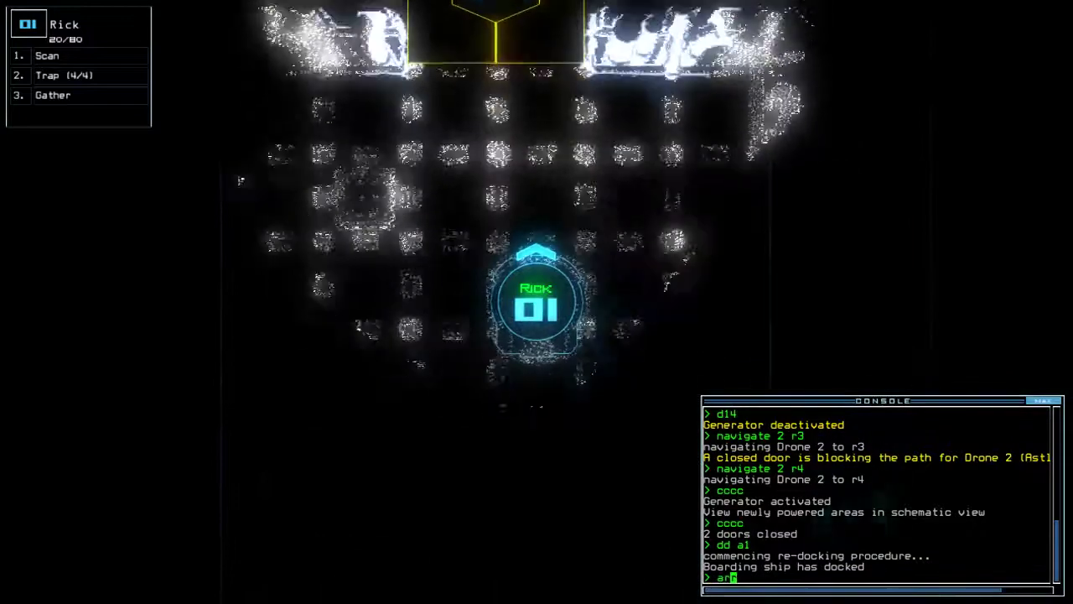
type("r")
- Cycle airlock r1's doors around a brief a4 docking, then open d13, d25 and d14
key("Return")
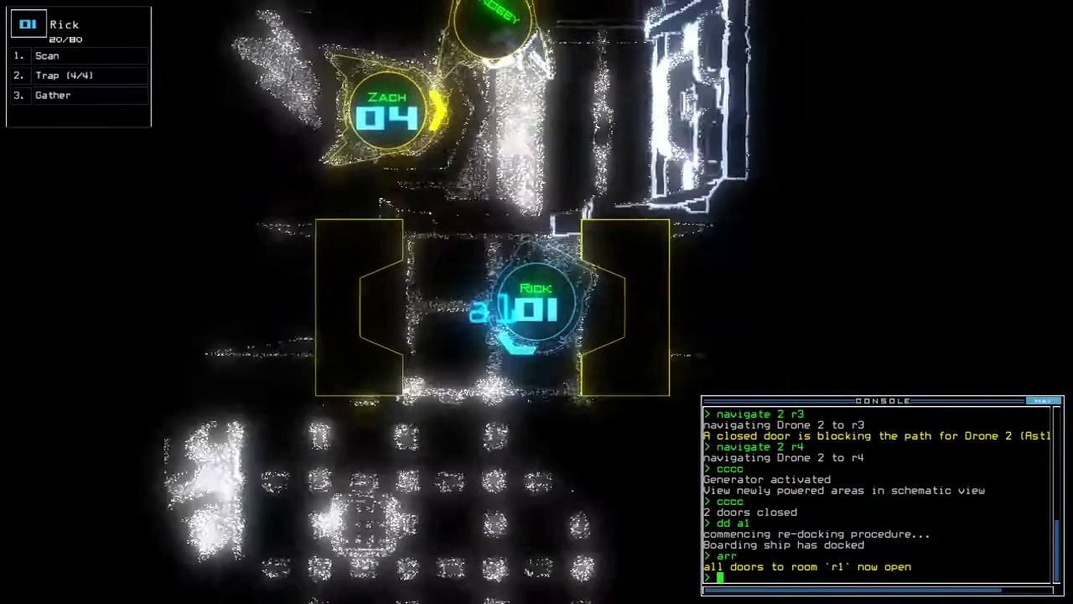
key("space")
type("dd a4")
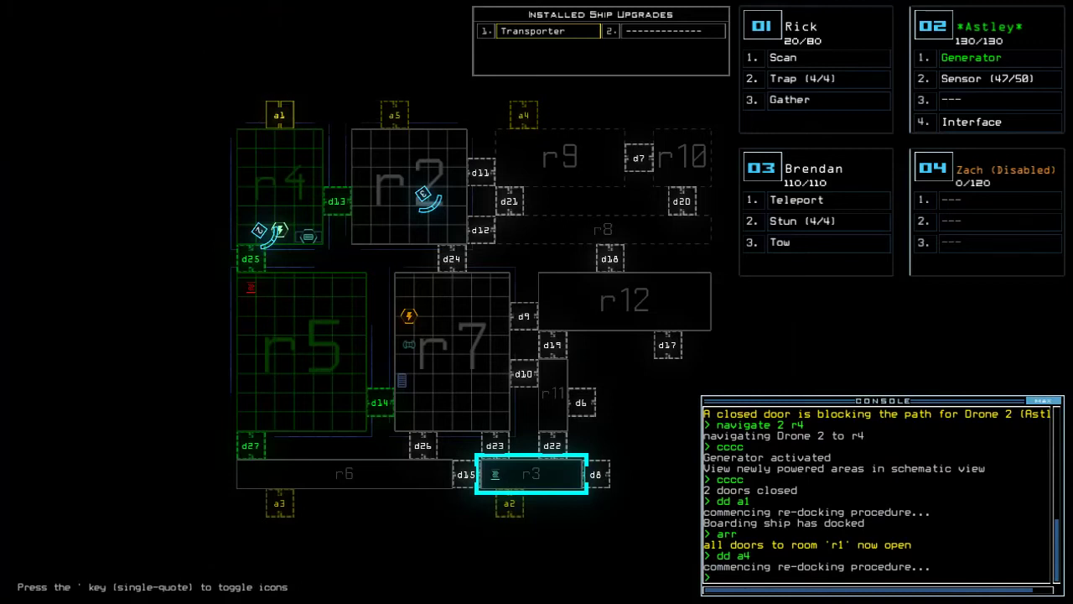
key("space")
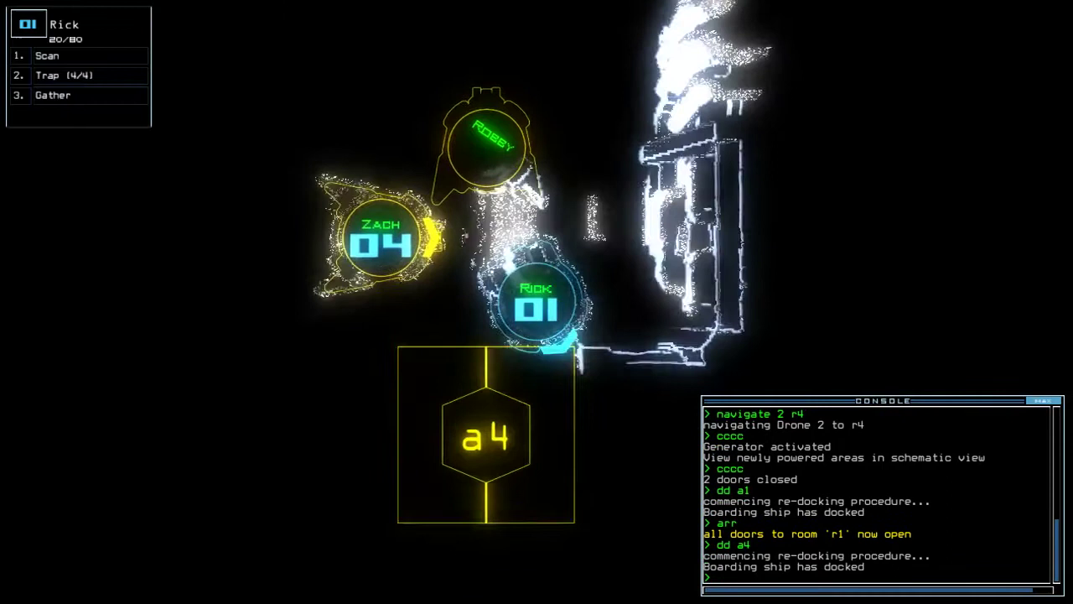
type("arr")
key("Return")
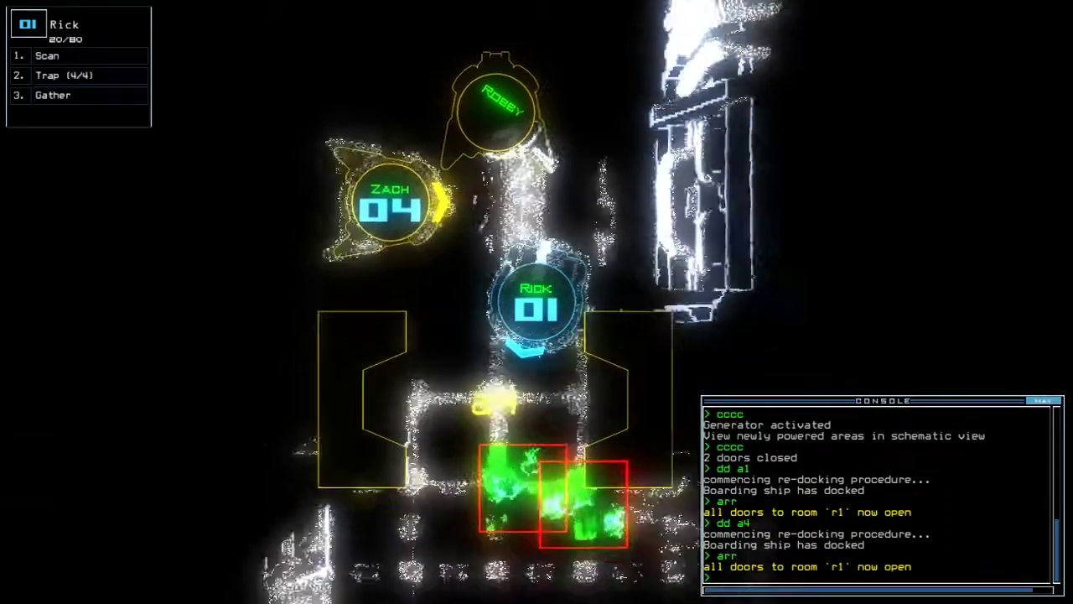
type("a")
key("Return")
key("space")
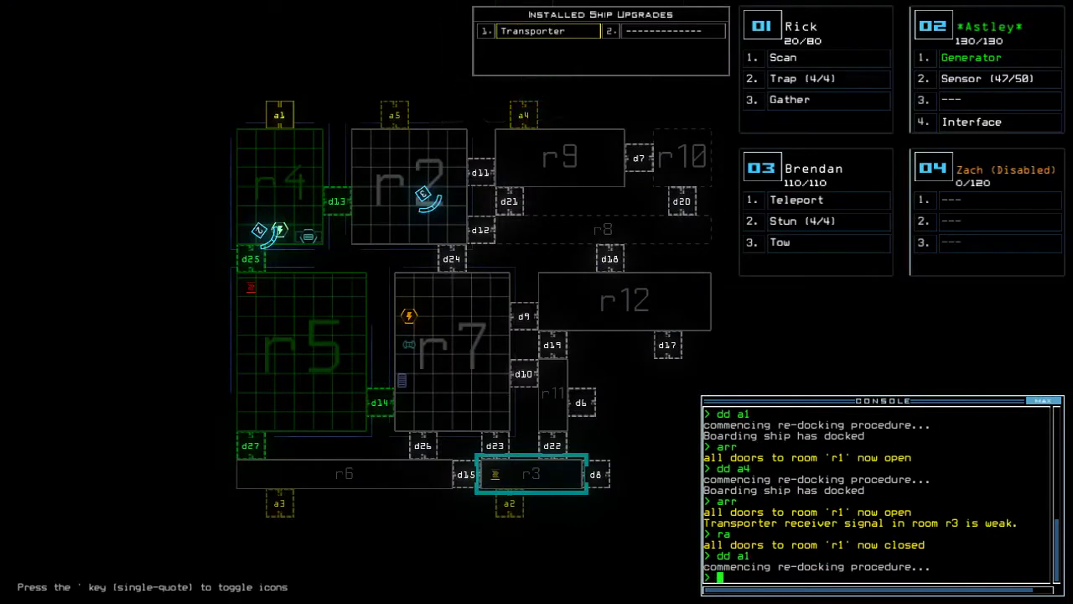
type("3")
key("Return")
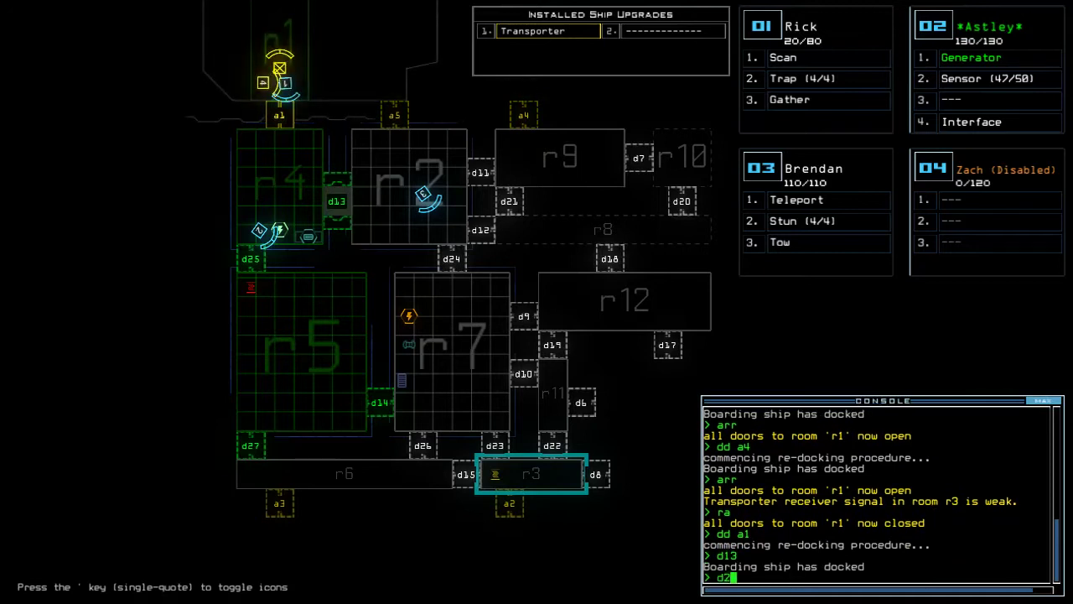
type("4")
key("Return")
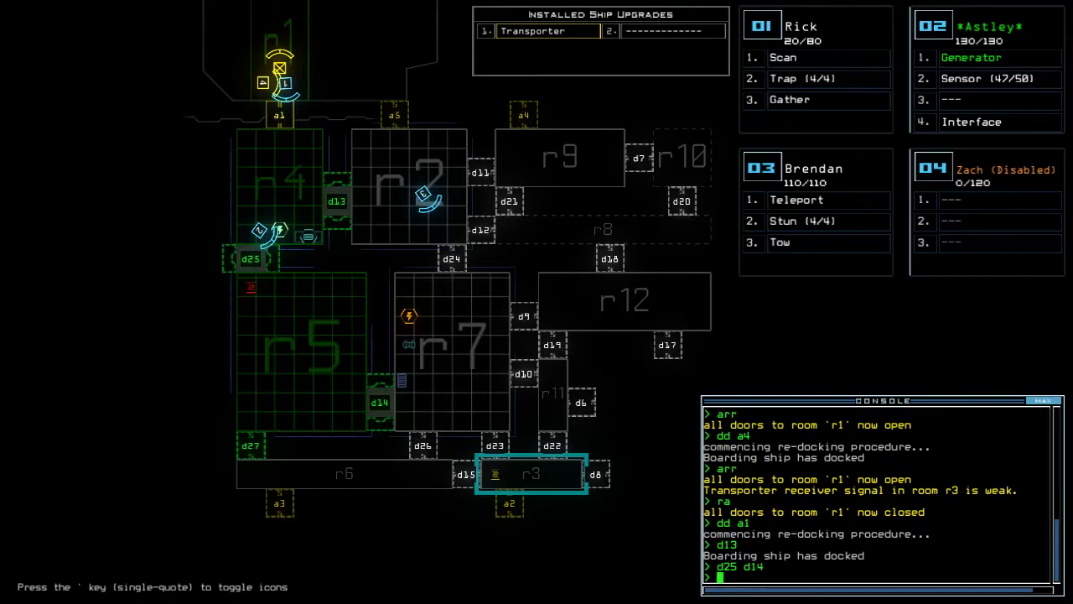
- Drive Brendan through the corridors past door d13 toward door d14
key("1")
type("arr")
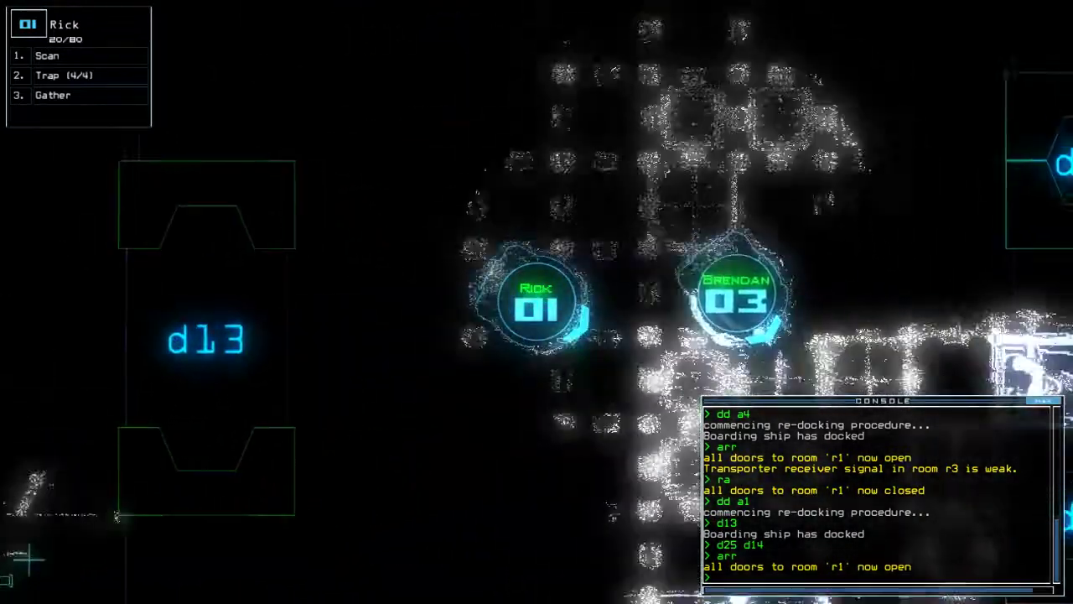
key("2")
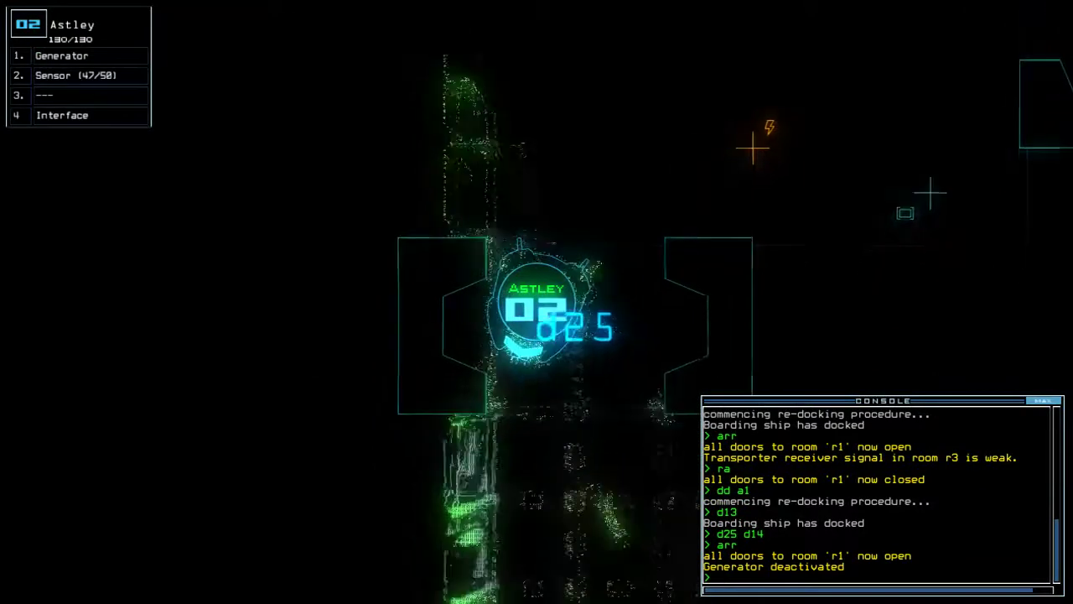
key("Tab")
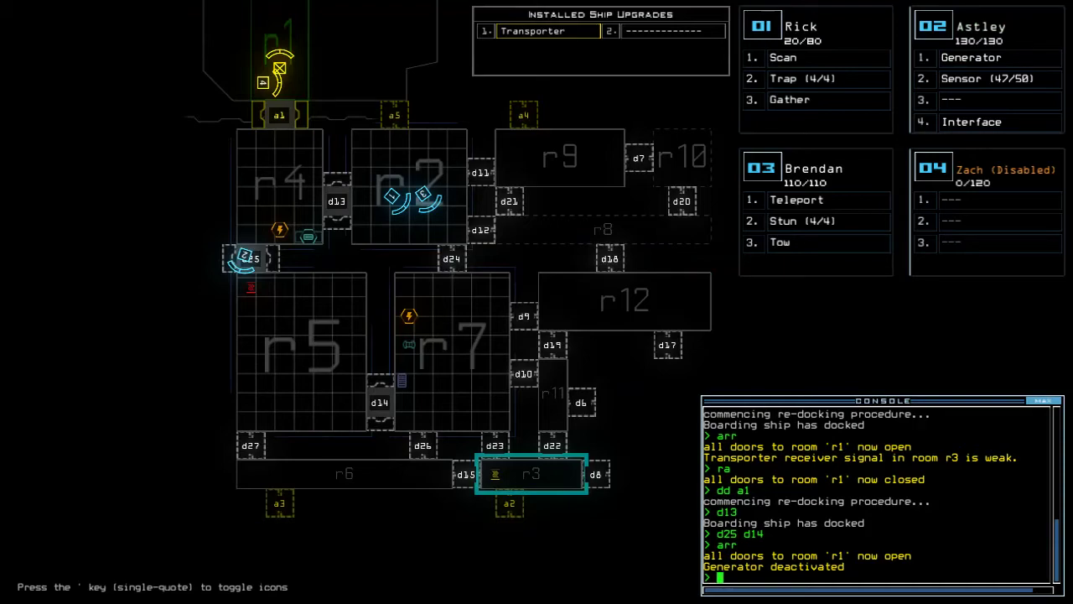
key("3")
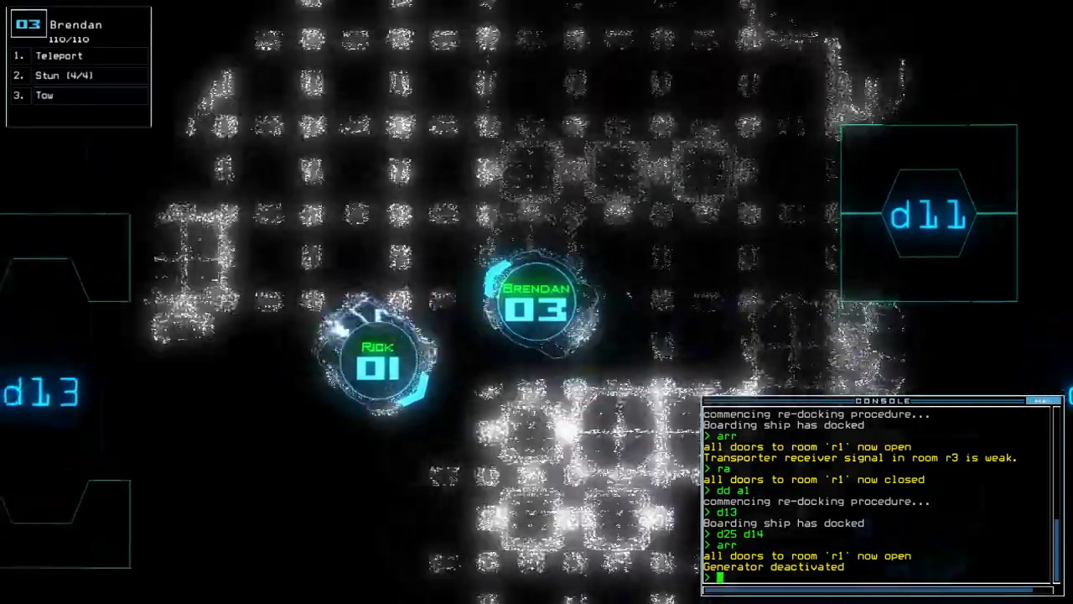
key("Up")
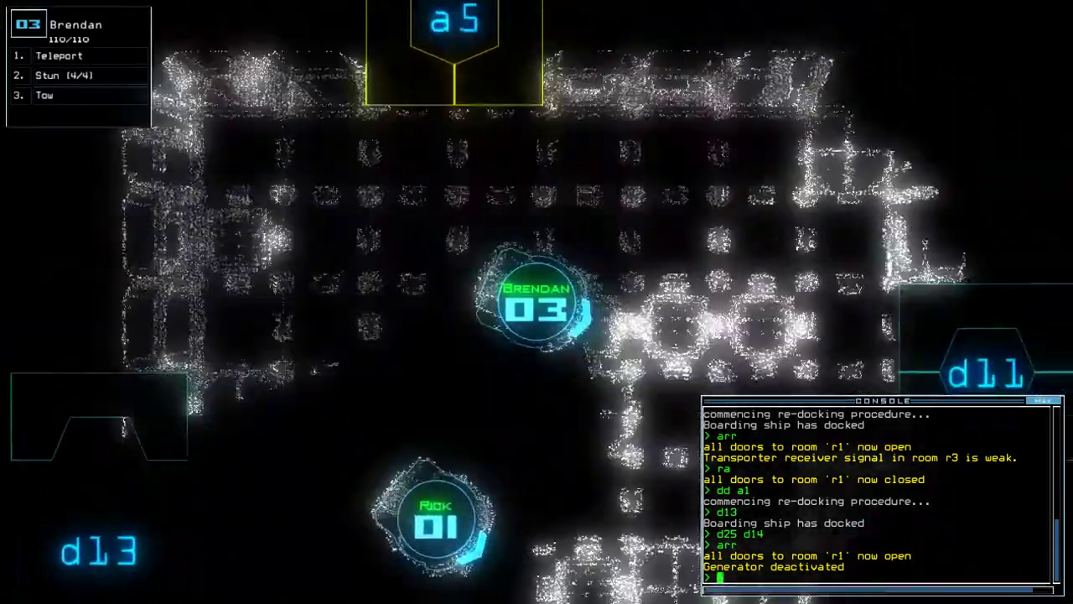
key("Up")
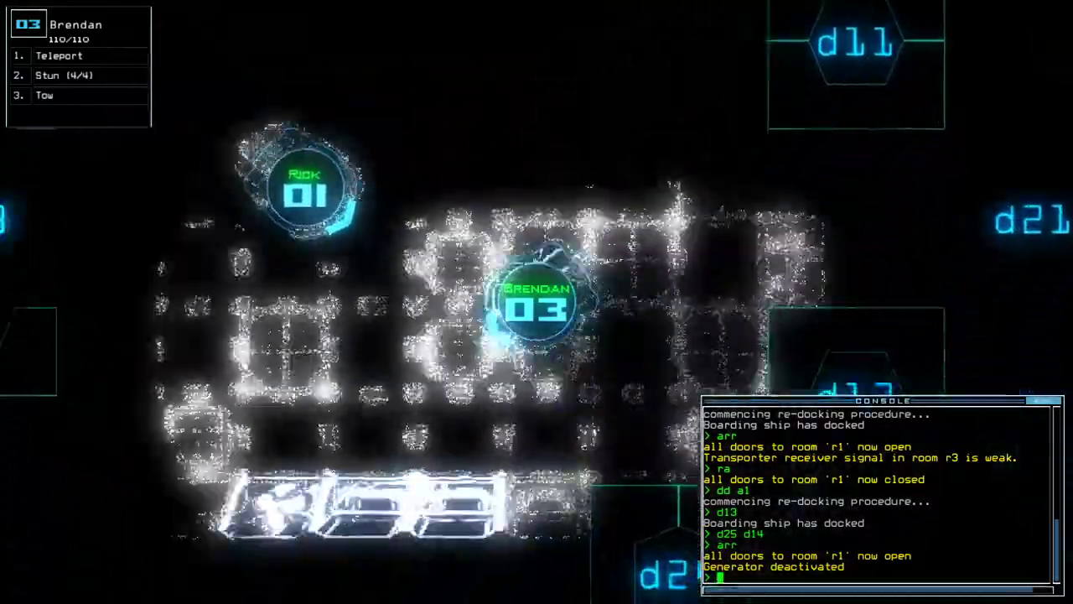
key("Left")
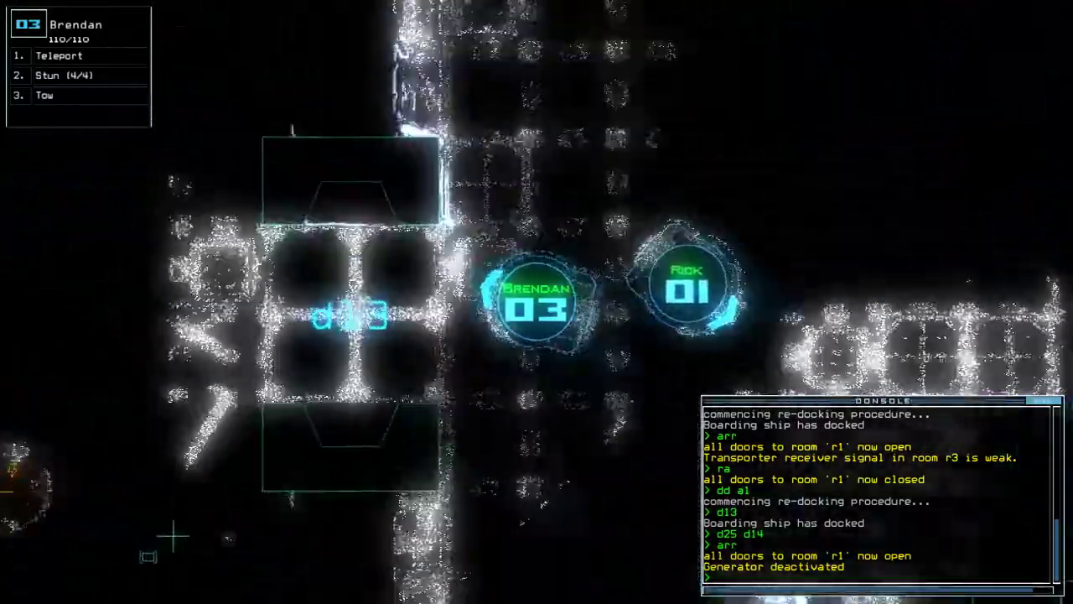
key("Up")
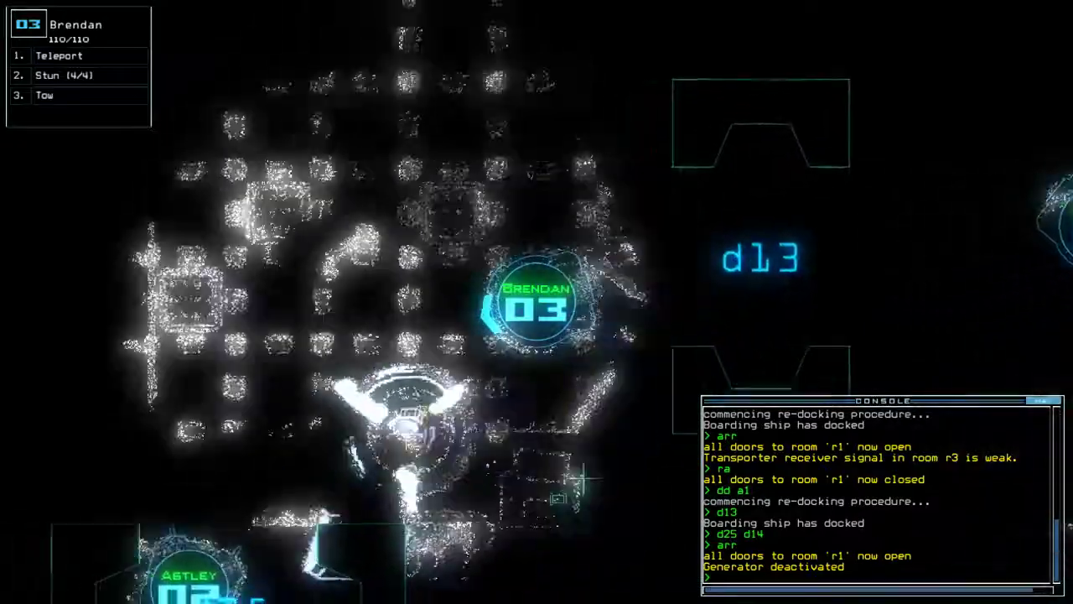
key("Up")
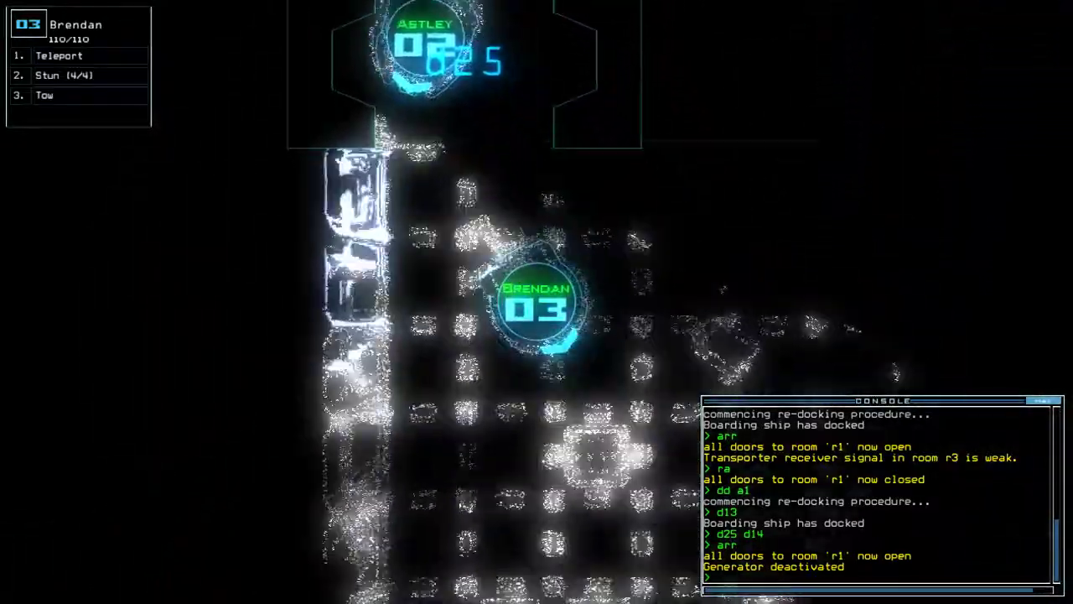
key("Right")
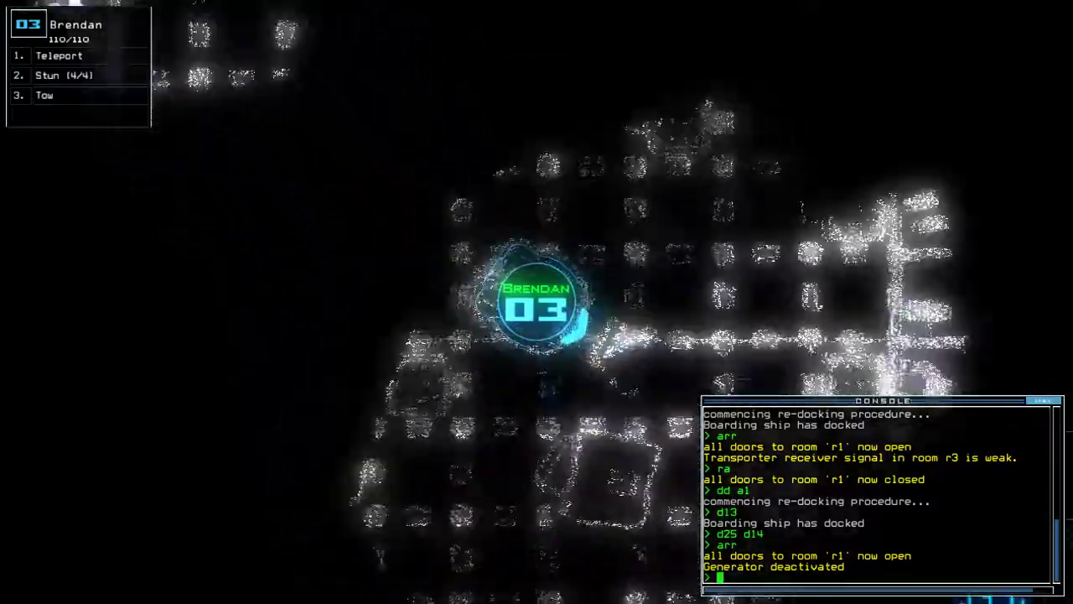
key("Up")
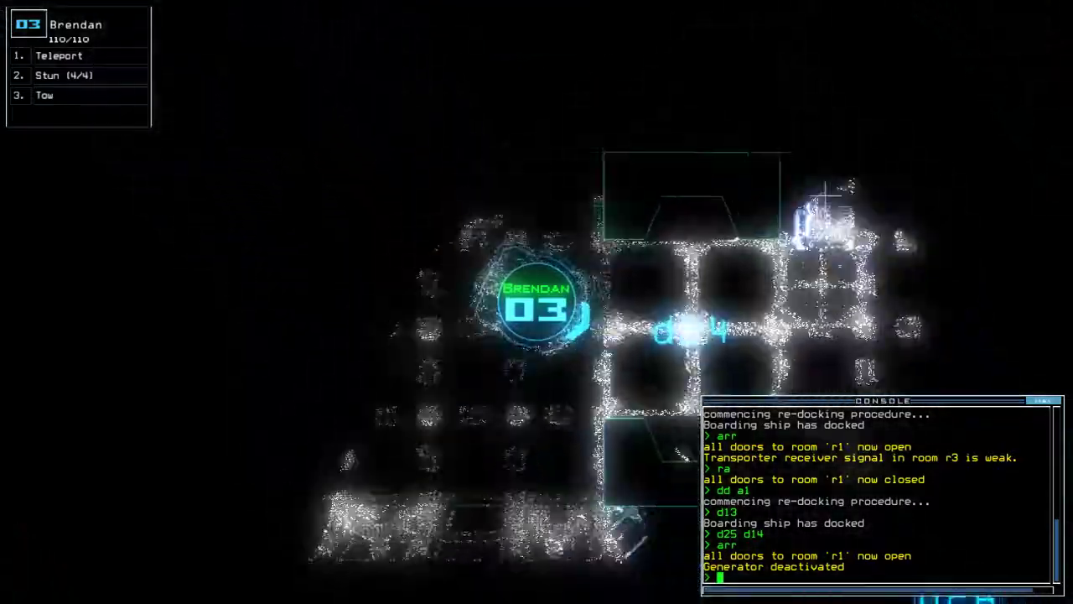
key("Up")
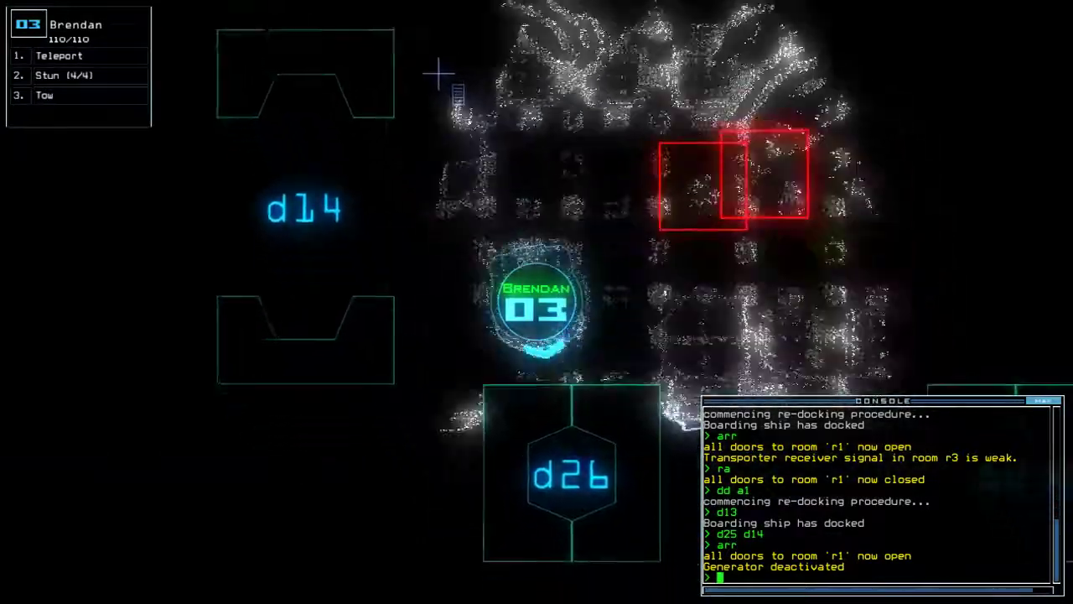
- Steer Brendan into r7, bring Astley through d14 beside him, and activate the generator
key("space")
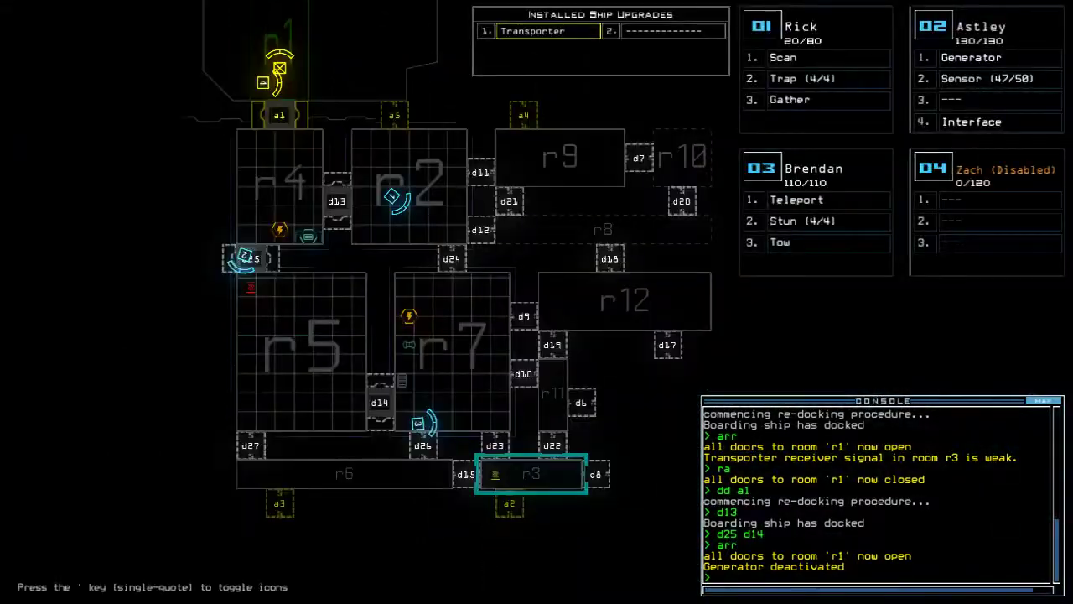
key("space")
key("Up")
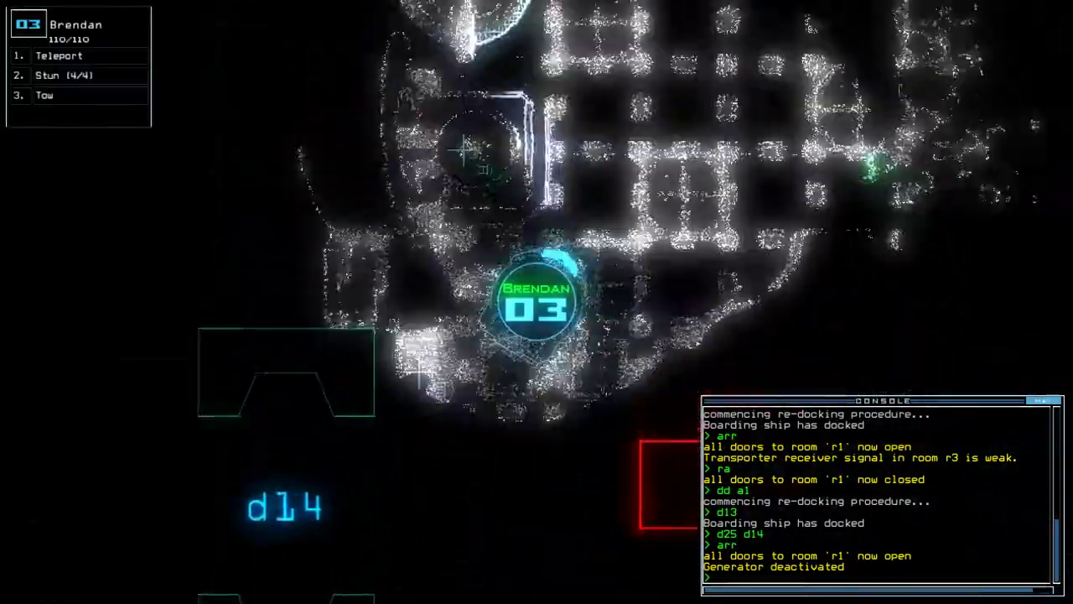
key("Up")
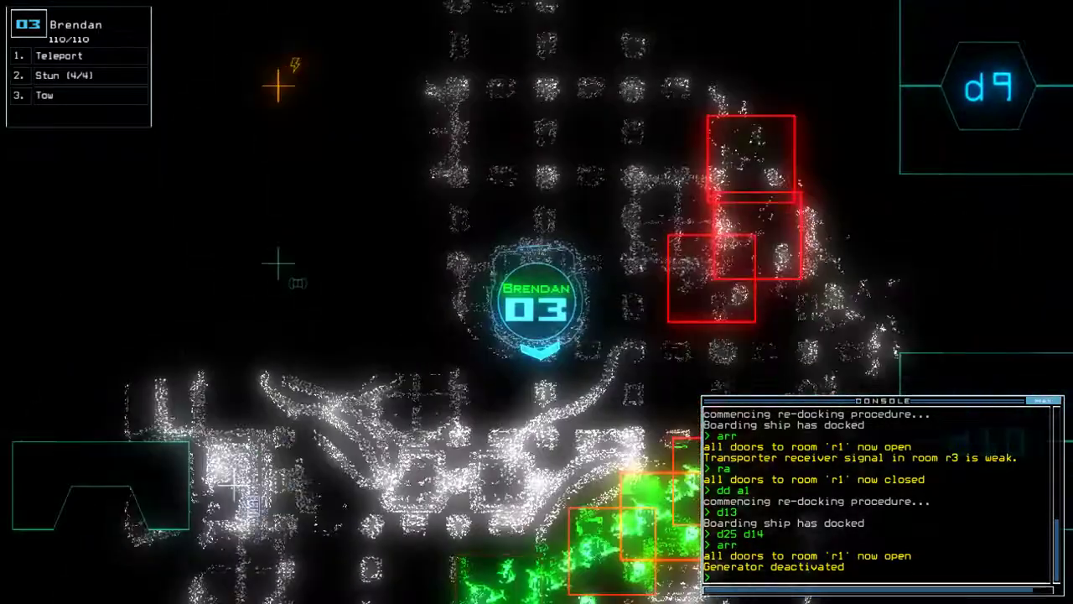
key("space")
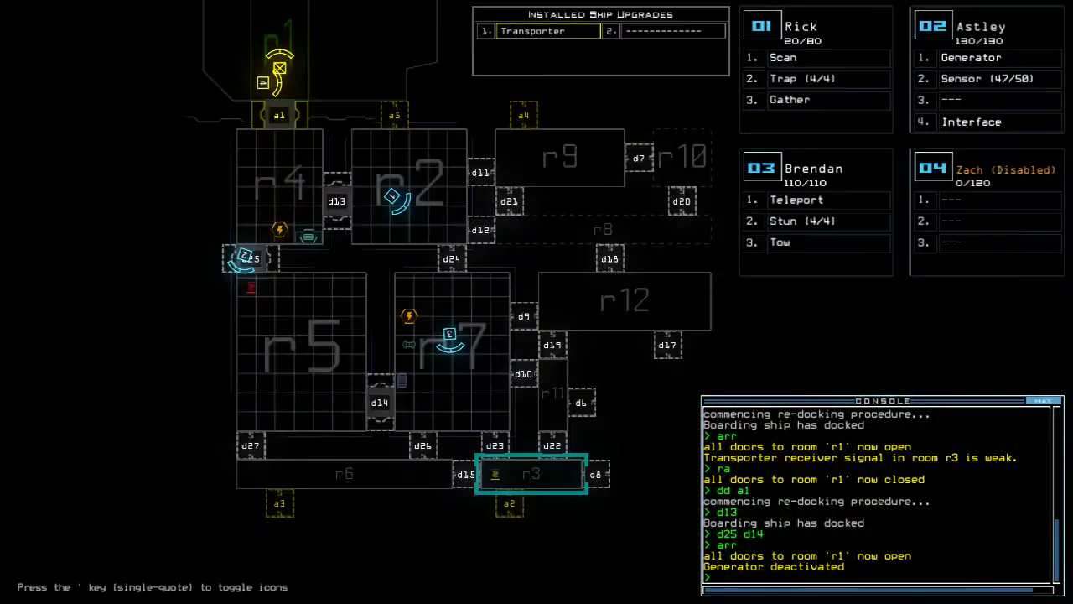
key("2")
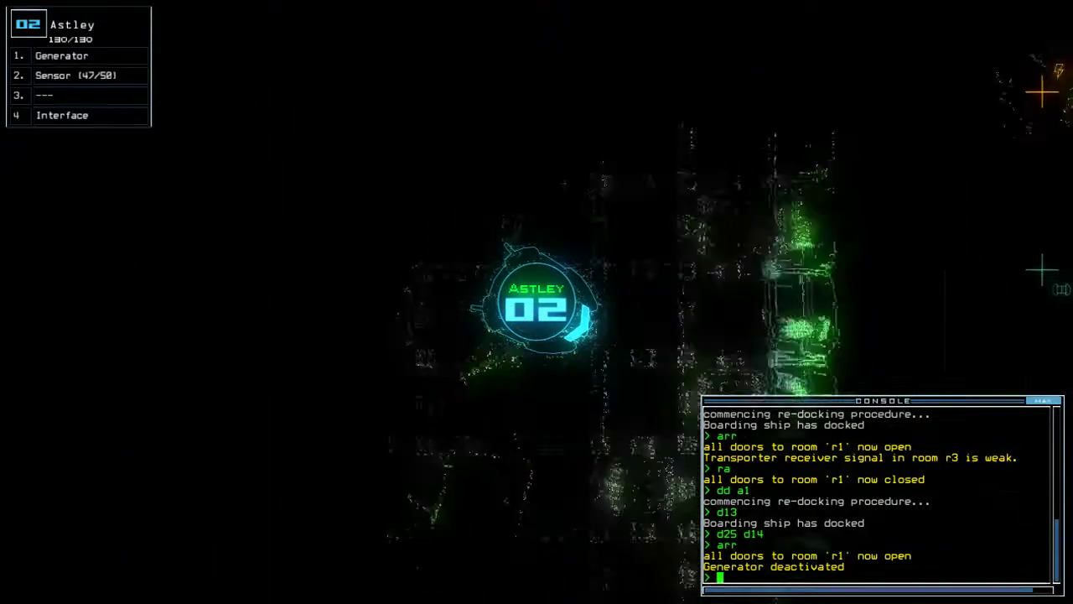
key("Up")
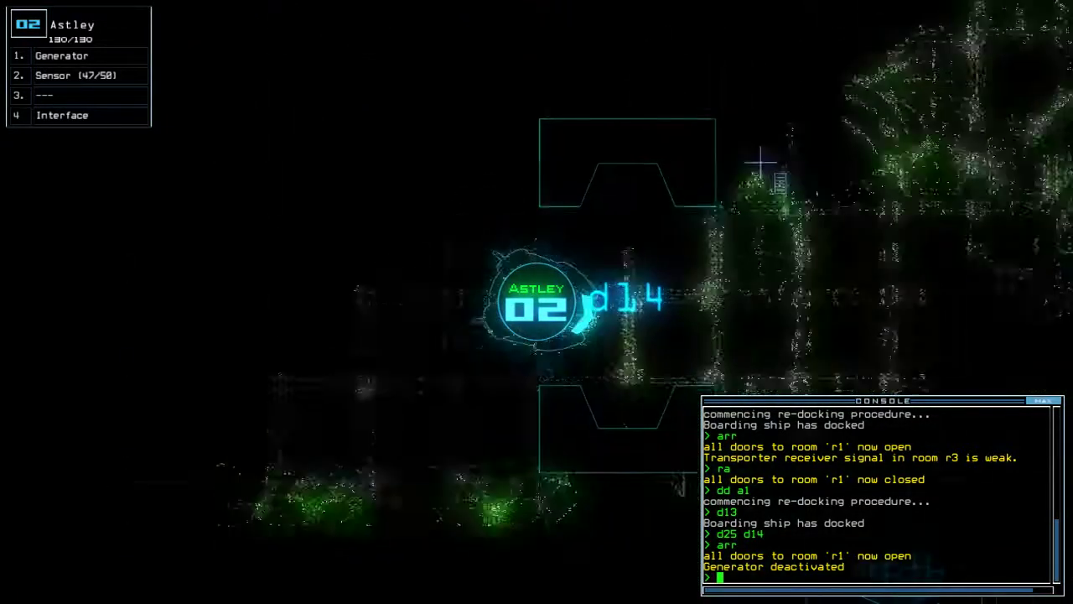
key("Up")
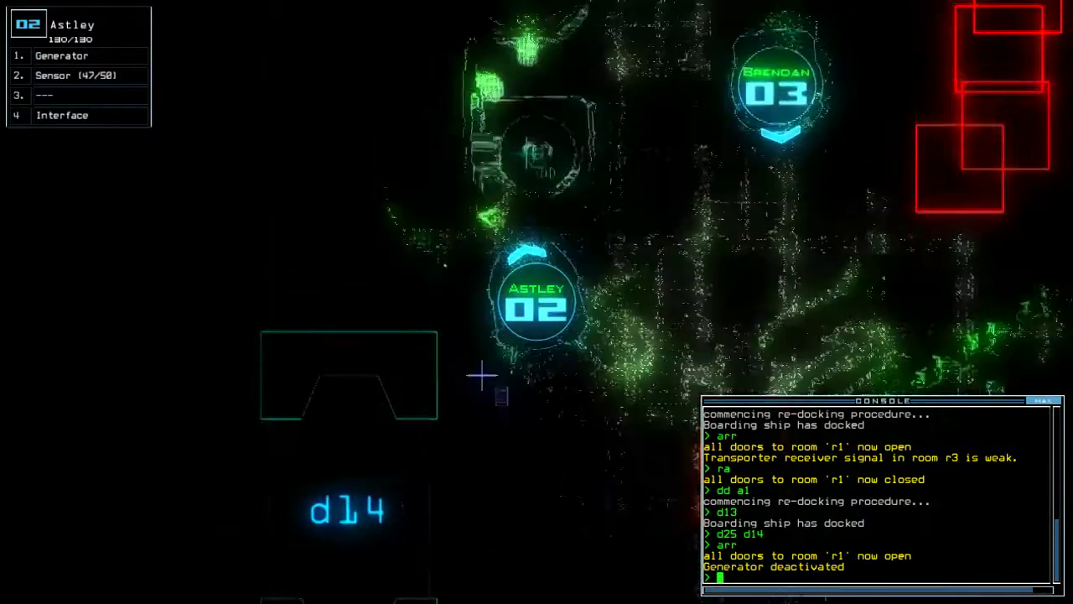
type("g")
key("Return")
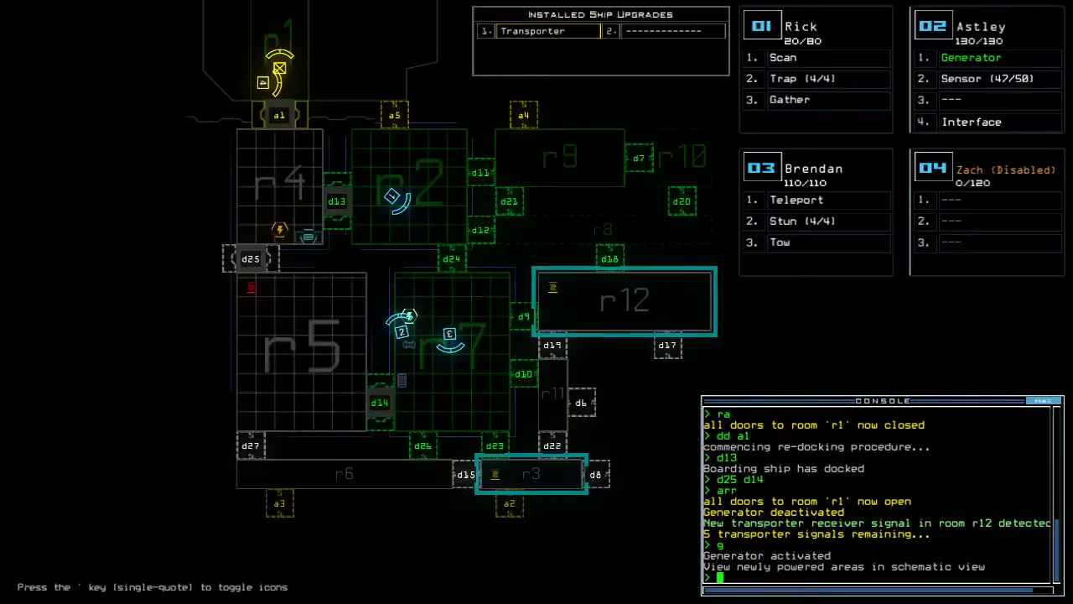
- Check Rick's and Brendan's cameras from the schematic map
key("Right")
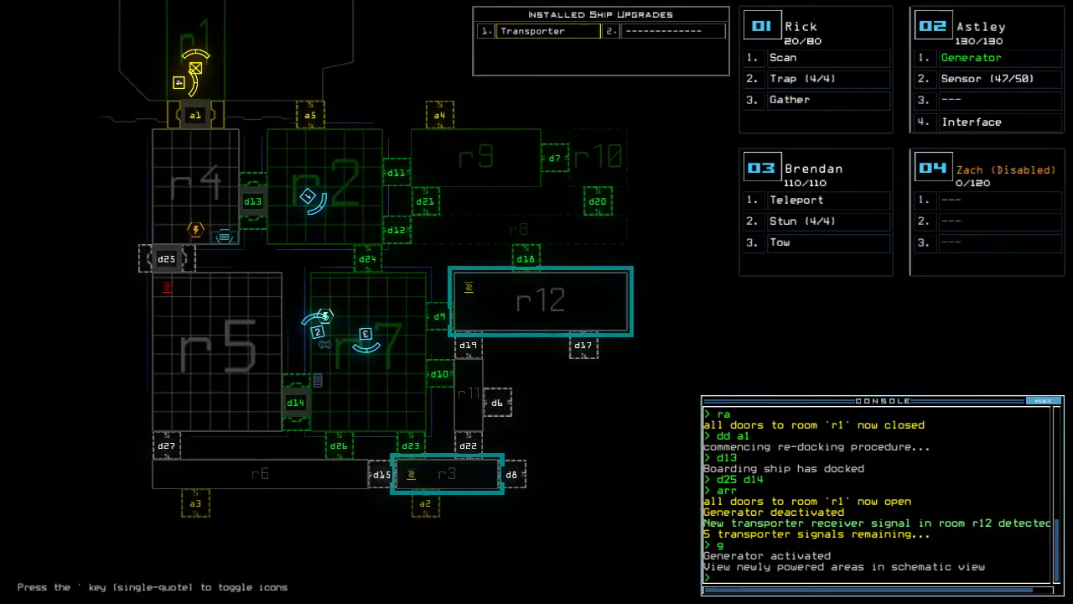
key("1")
key("3")
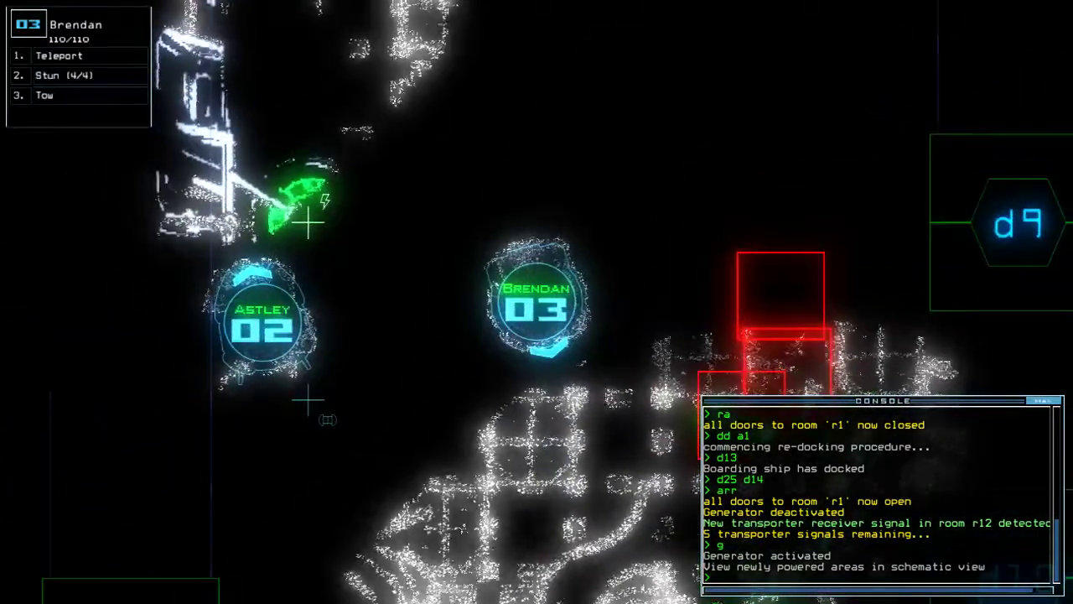
key("space")
type("1")
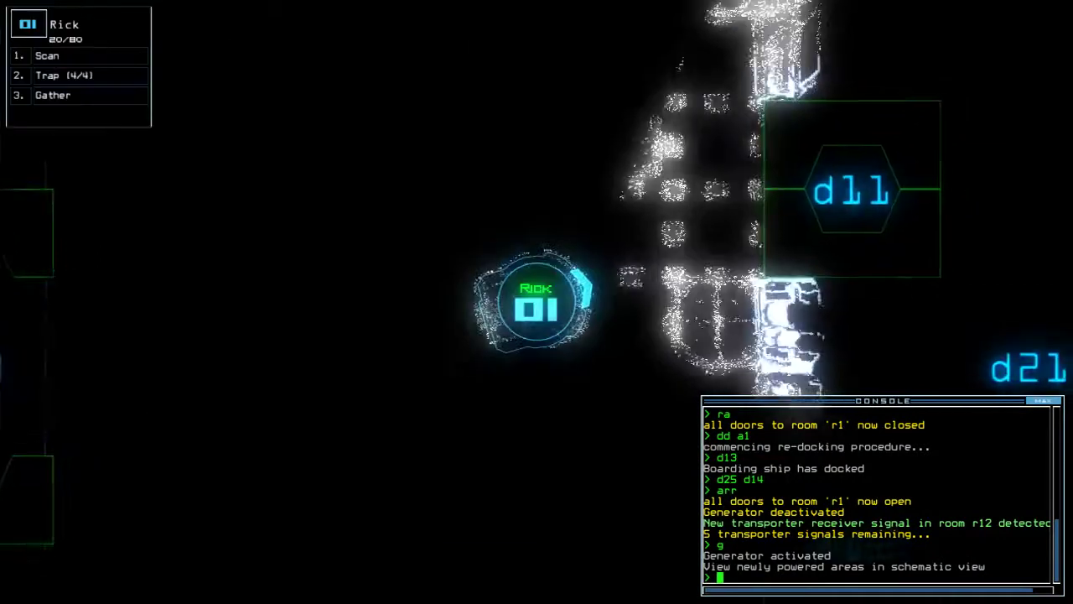
type("d11")
- Open door d11 for Rick, then close three doors with cccc
key("Return")
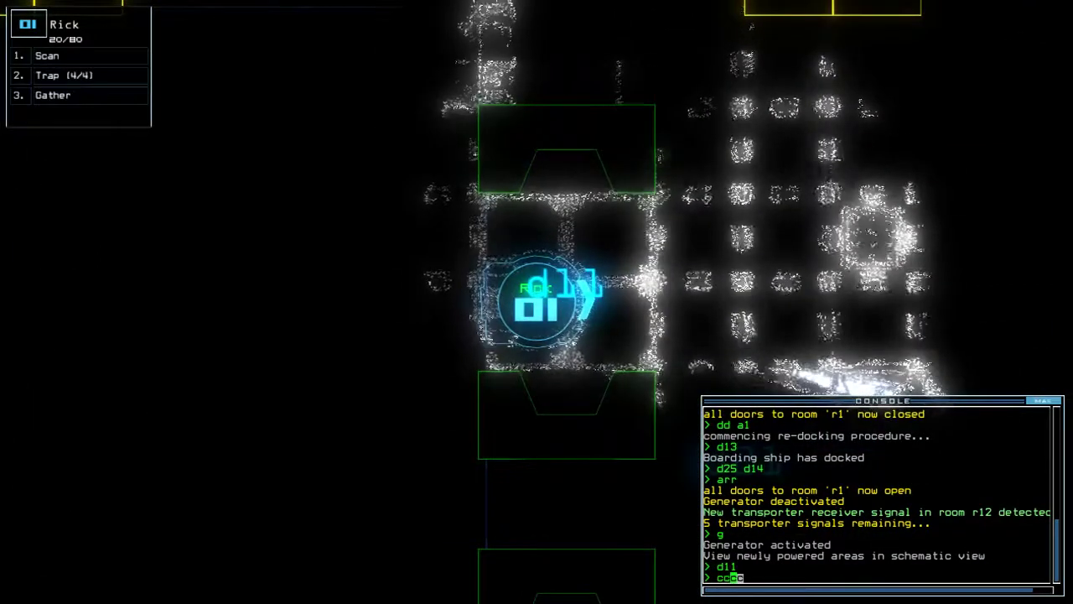
key("Return")
key("space")
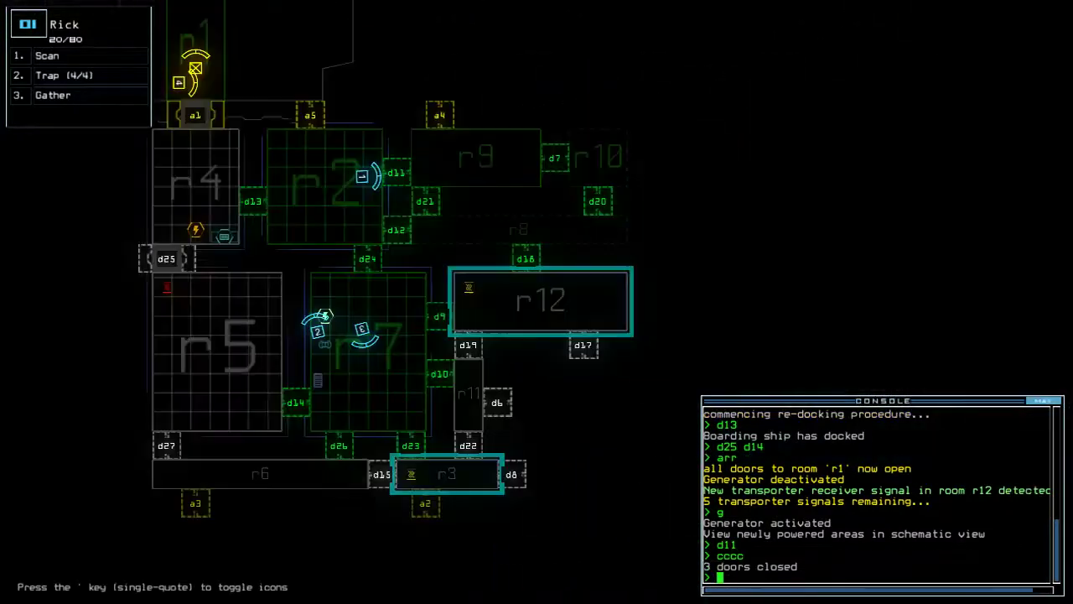
type("f r")
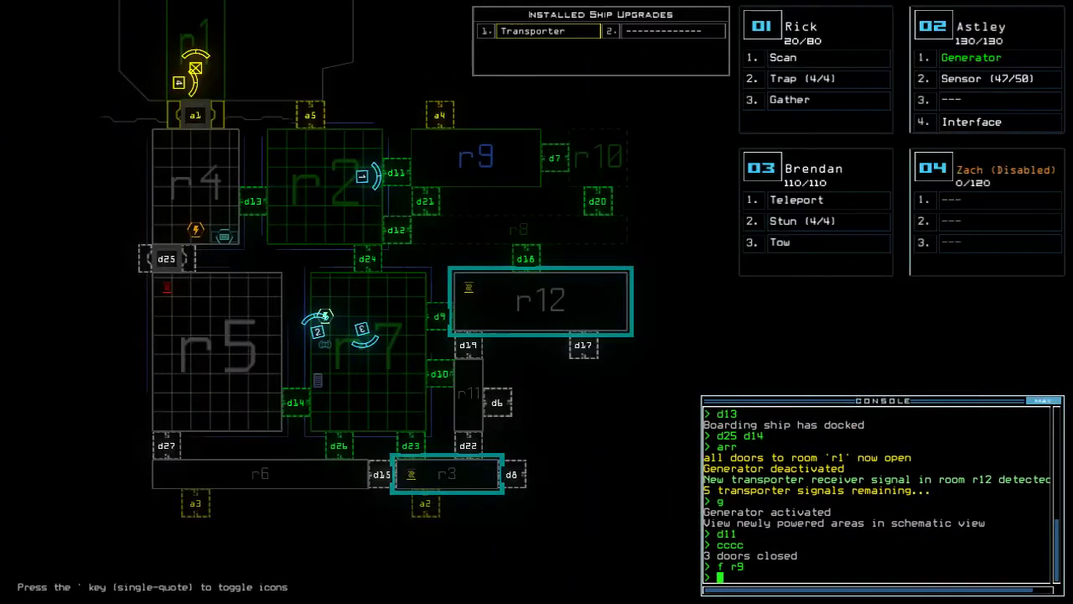
- Send drone 01 through door d12 and scan, checking drone 03 and the schematic
key("Return")
key("space")
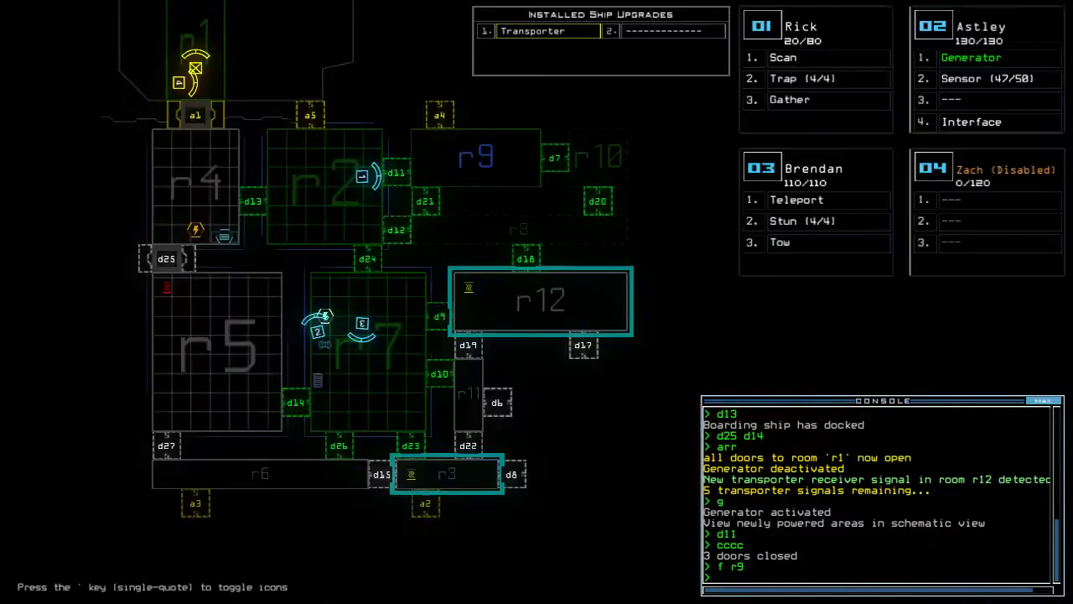
type("1d12")
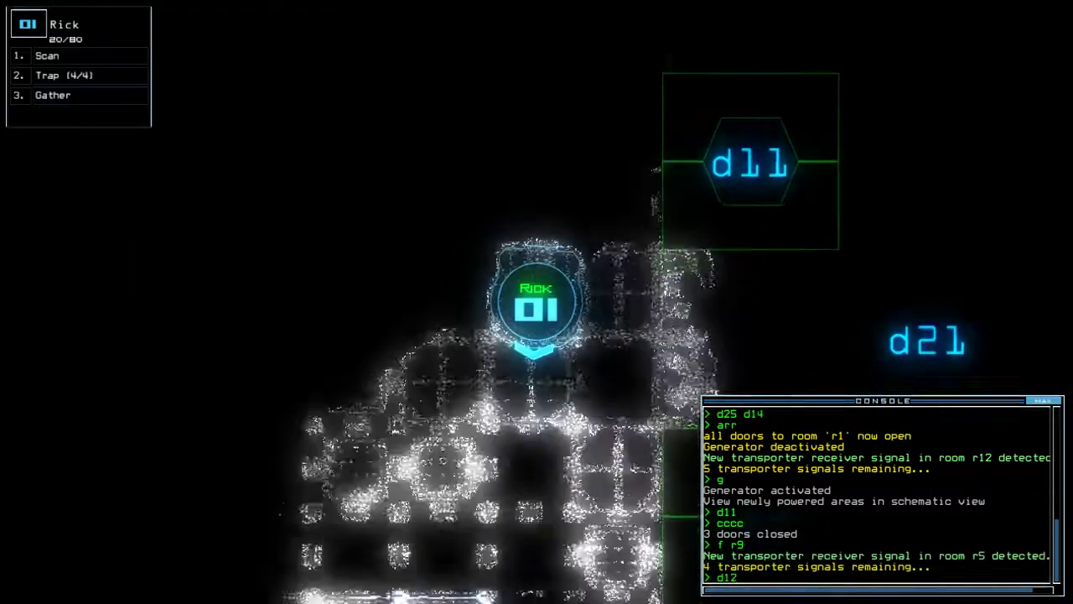
key("Return")
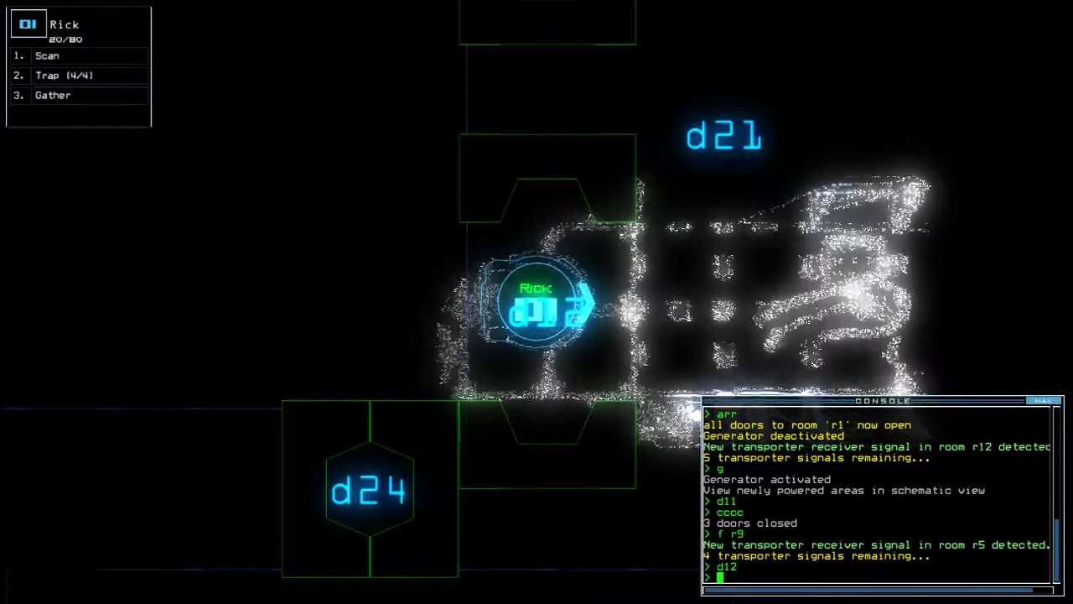
key("Tab")
key("Tab")
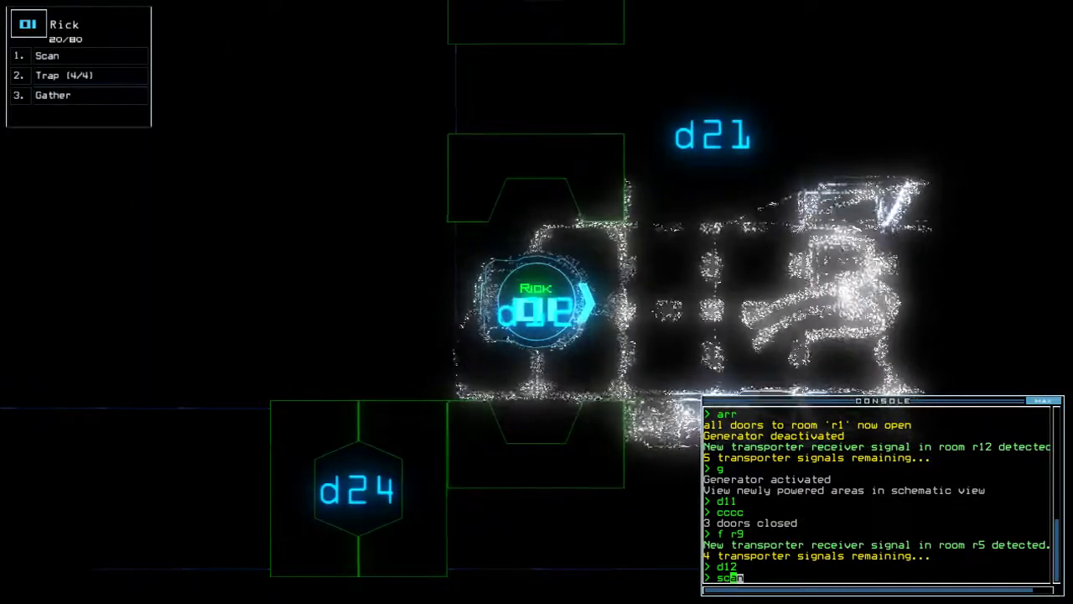
key("Return")
key("3")
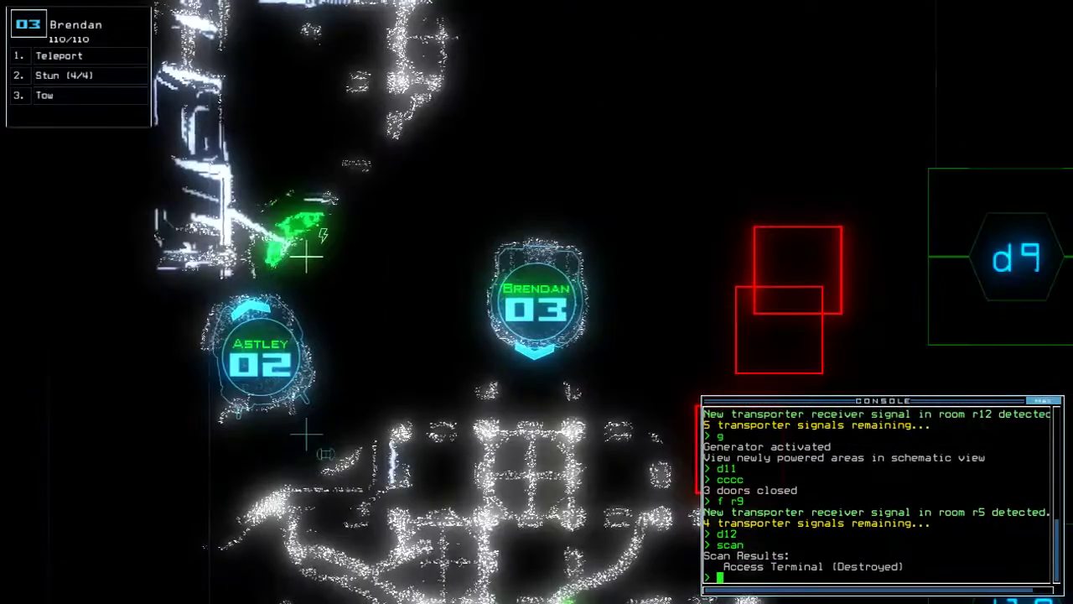
key("Tab")
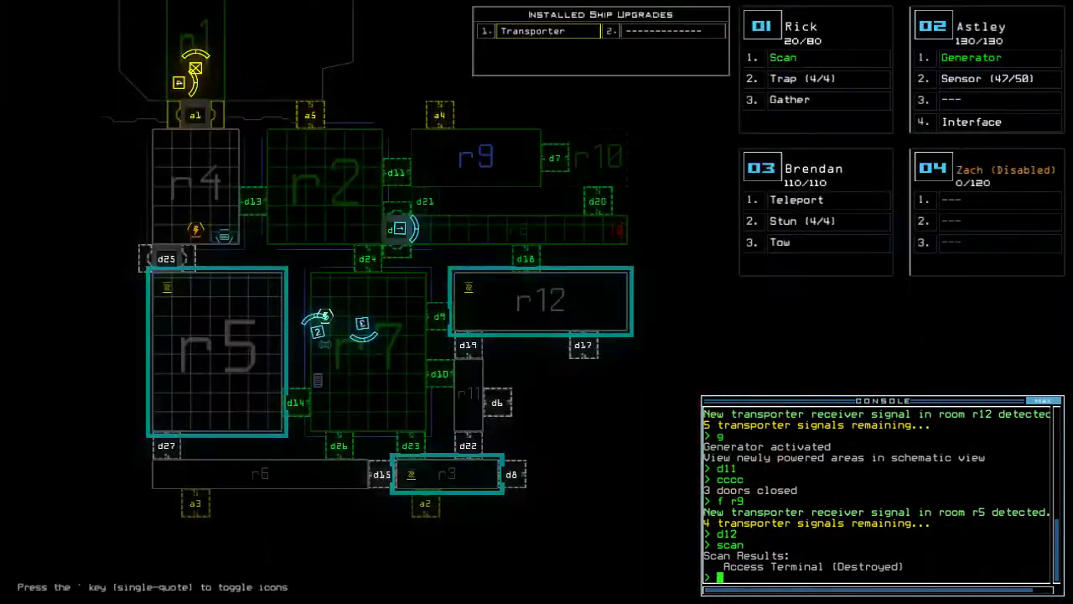
key("1")
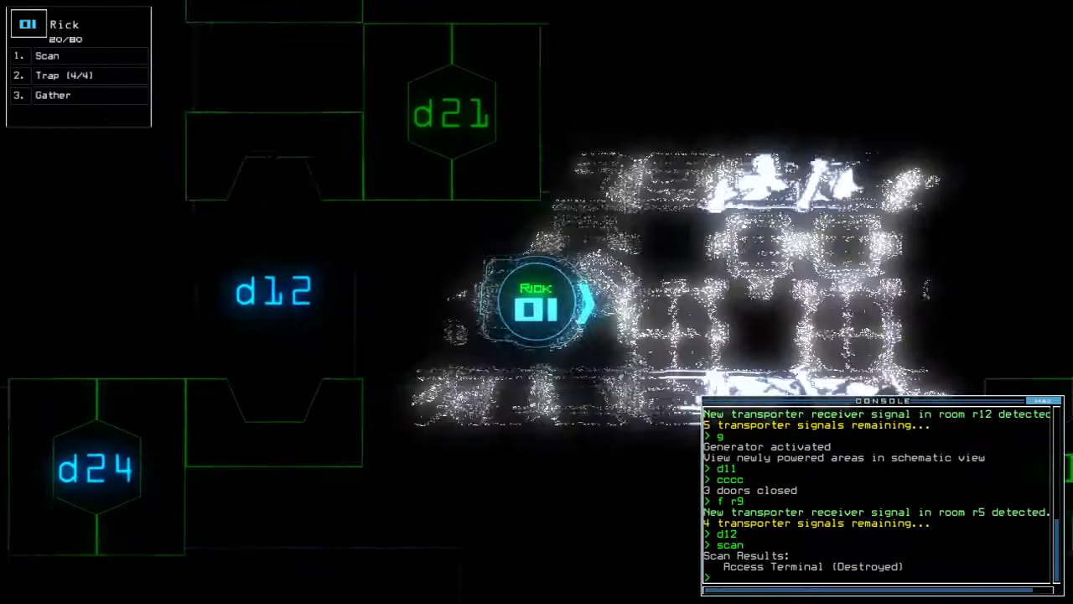
type("d18")
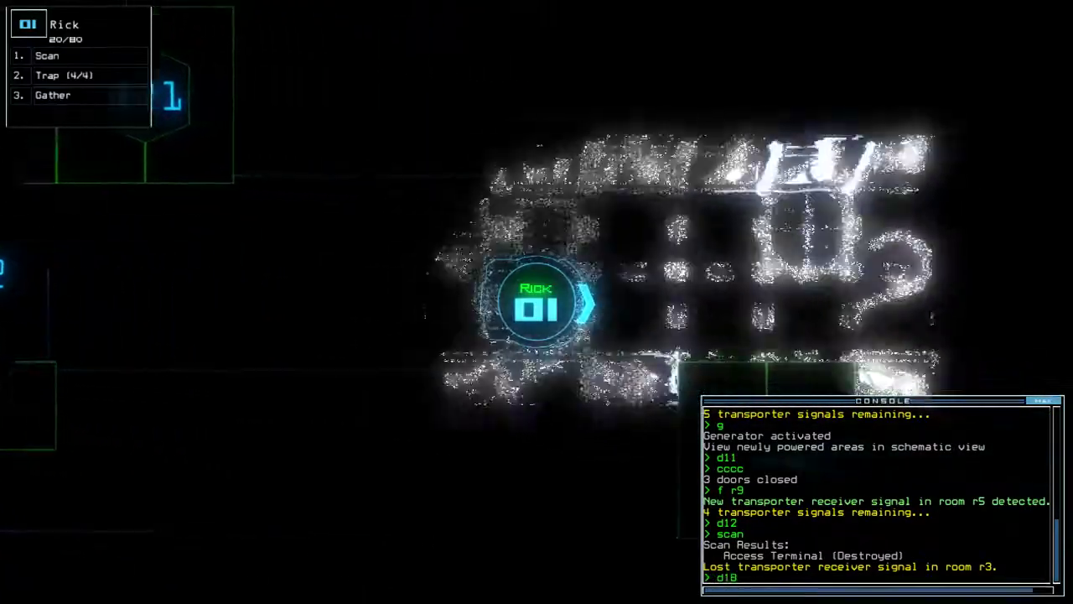
- Send drone 01 through door d18 and scan the newly entered area
key("Return")
type("scan")
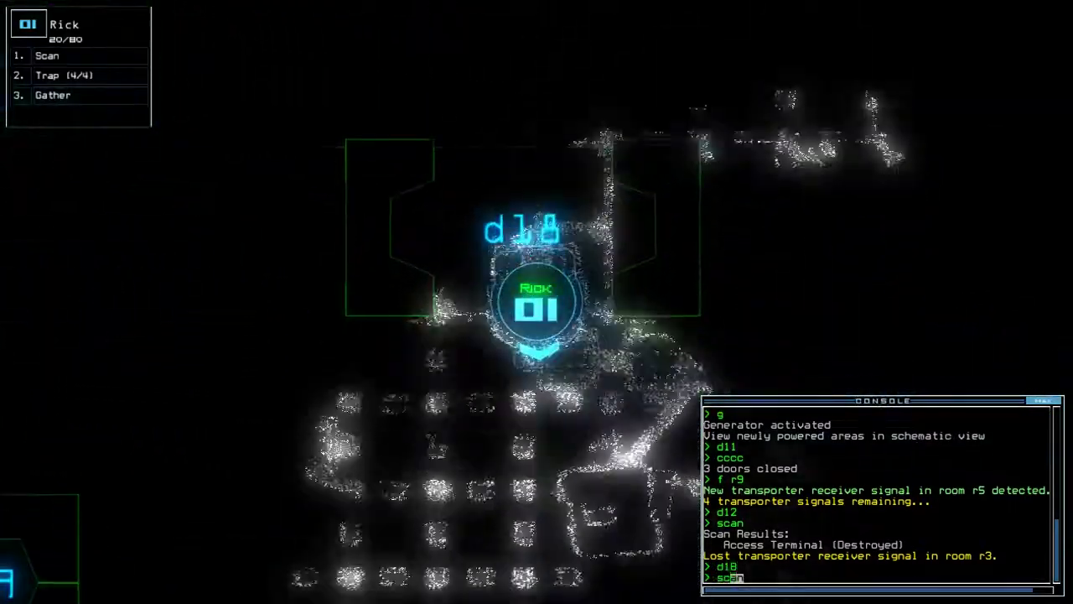
key("Return")
key("space")
key("space")
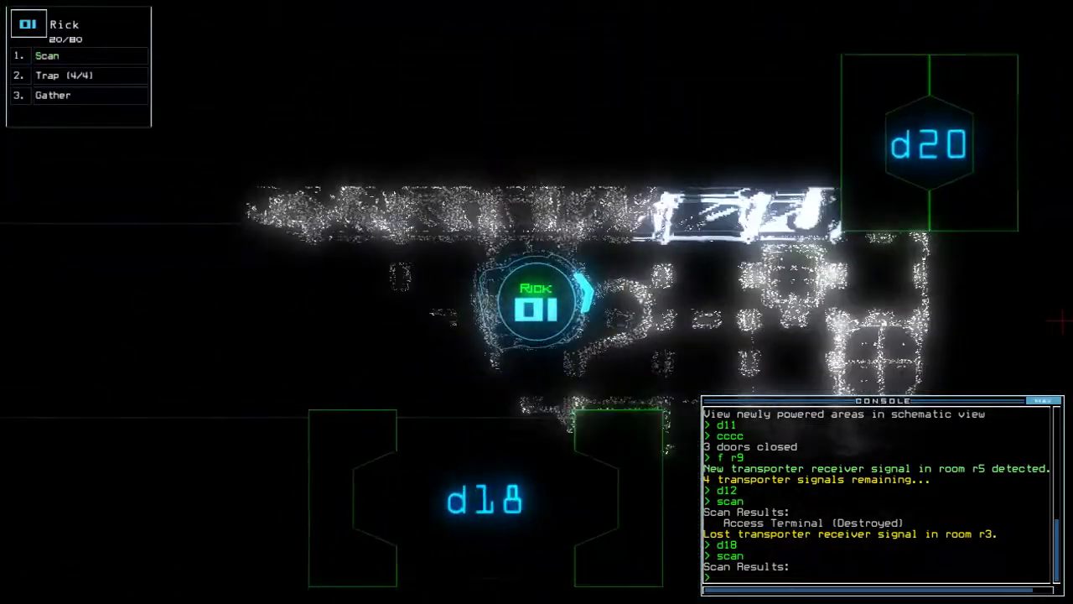
key("3")
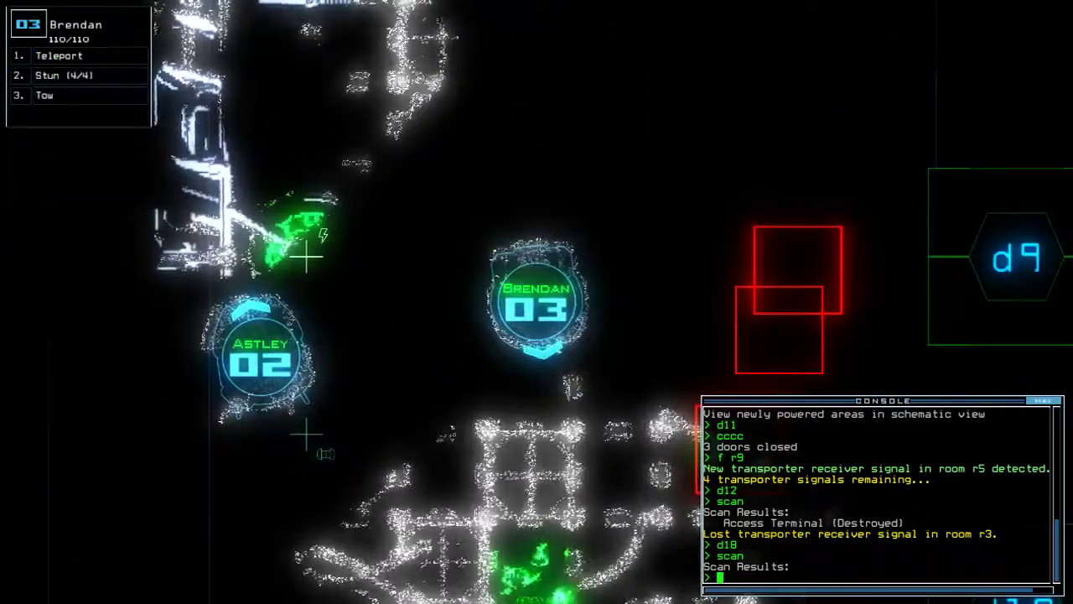
key("space")
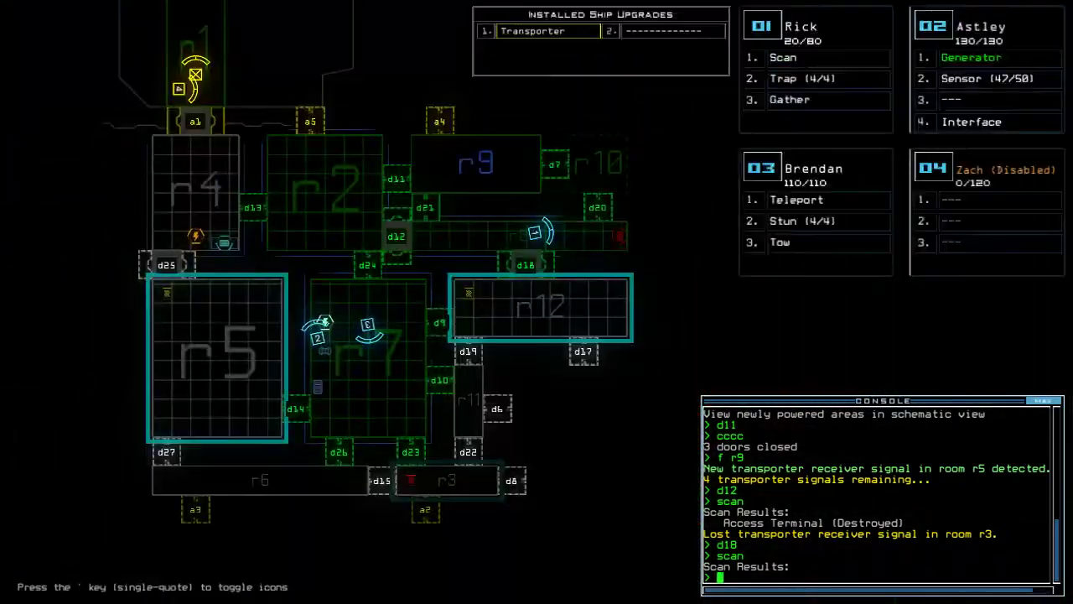
key("1")
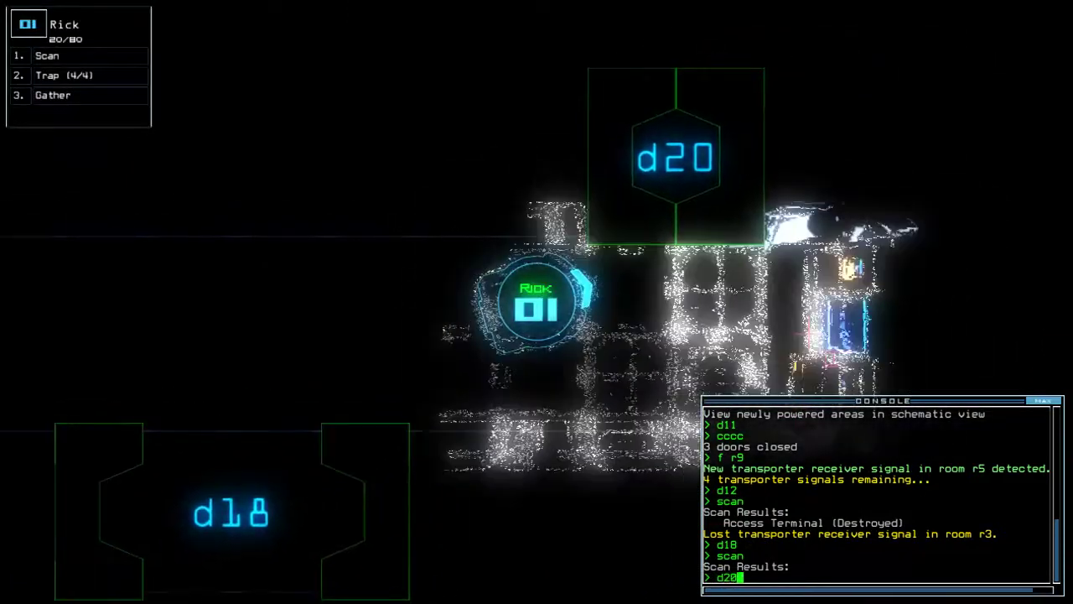
type("d20")
- Open door d20, drive drone 01 up into the room, and scan it
key("Return")
key("space")
key("space")
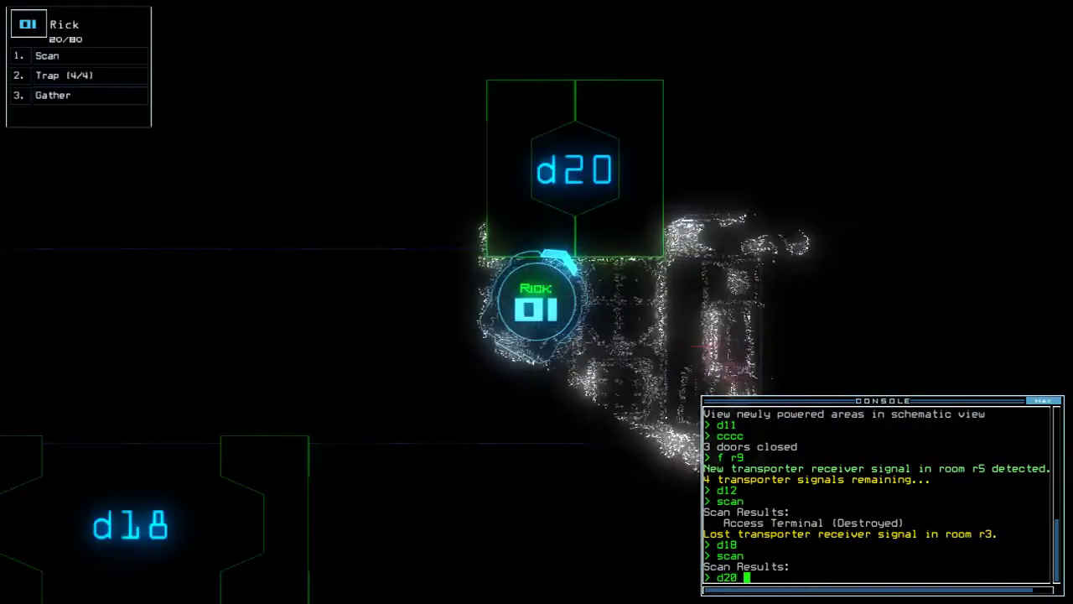
key("Up")
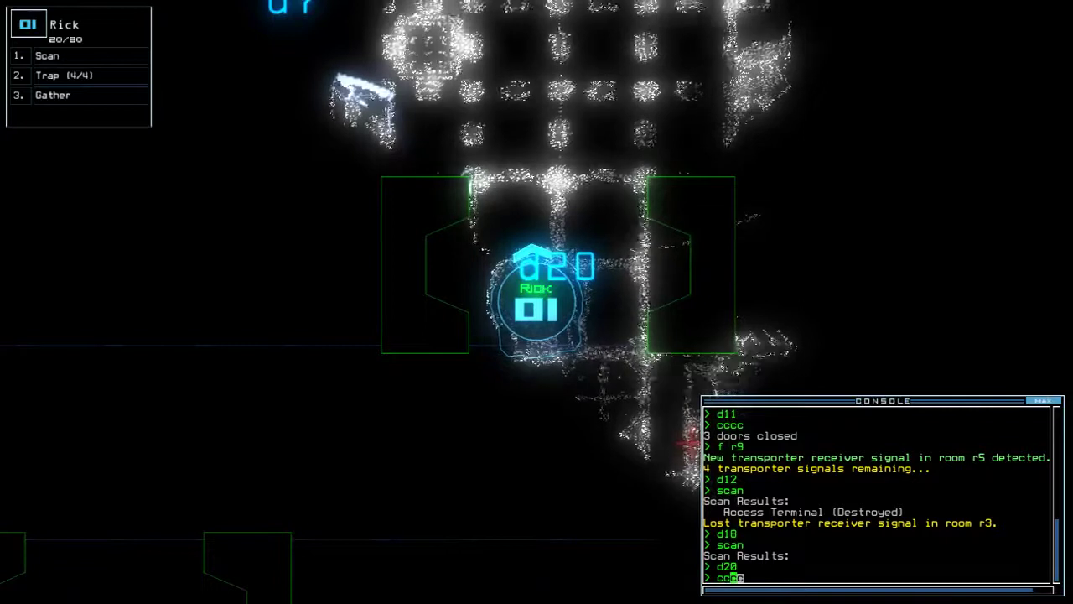
key("Up")
type("scan")
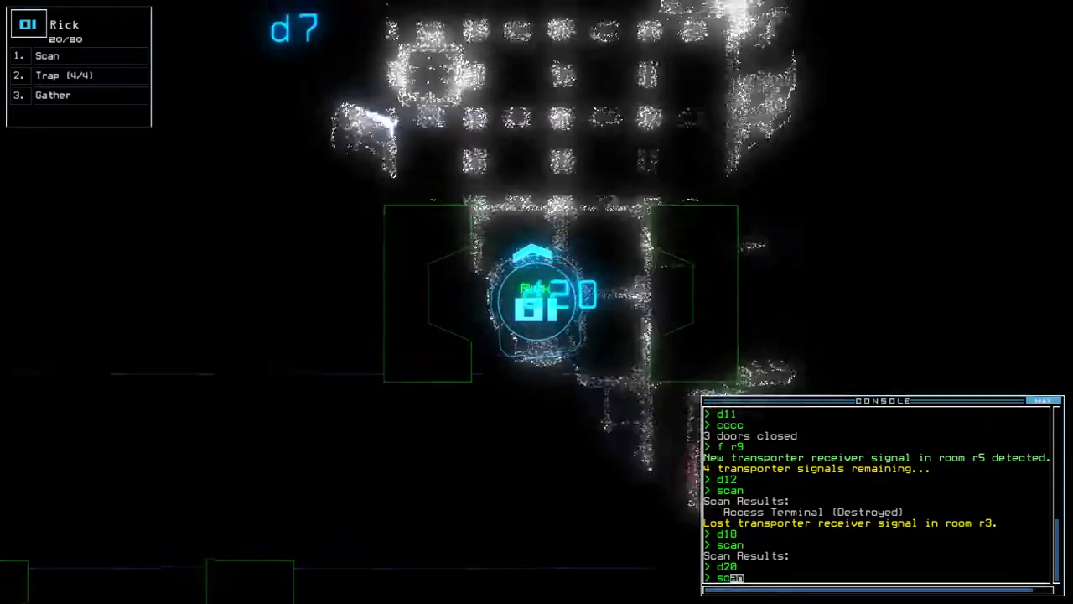
key("Return")
key("space")
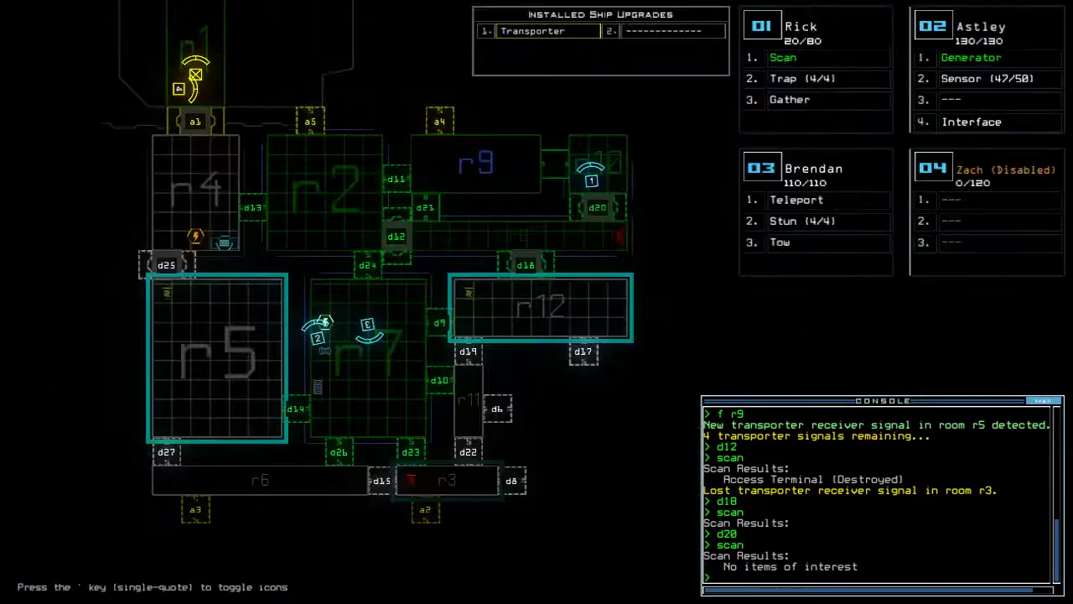
key("space")
- Check drone 03 and the schematic, then open door d7 for drone 01
key("3")
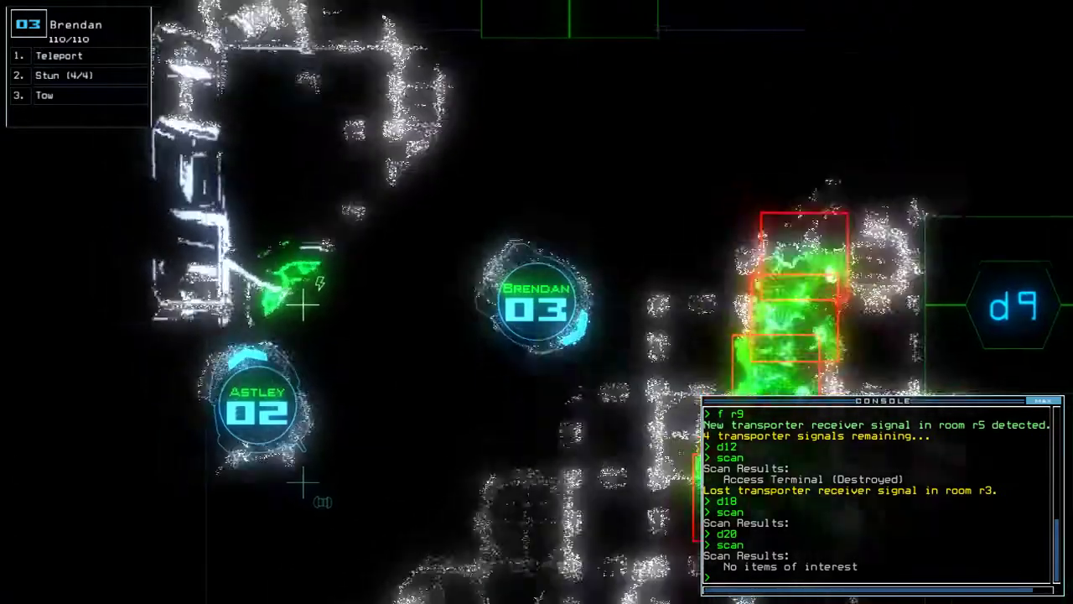
key("1")
key("space")
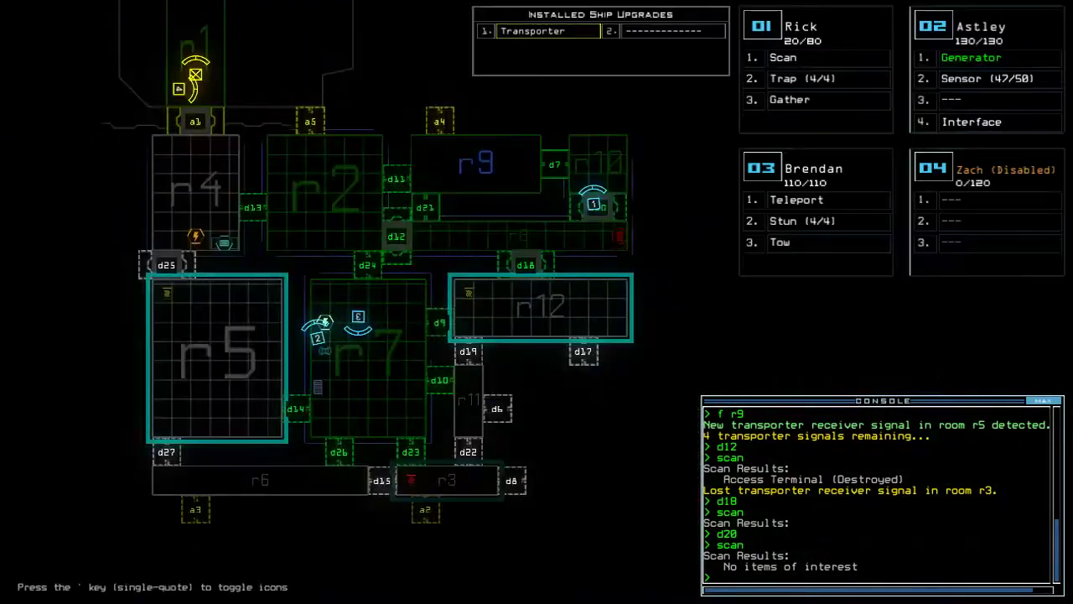
key("space")
type("7")
key("Return")
type("cc")
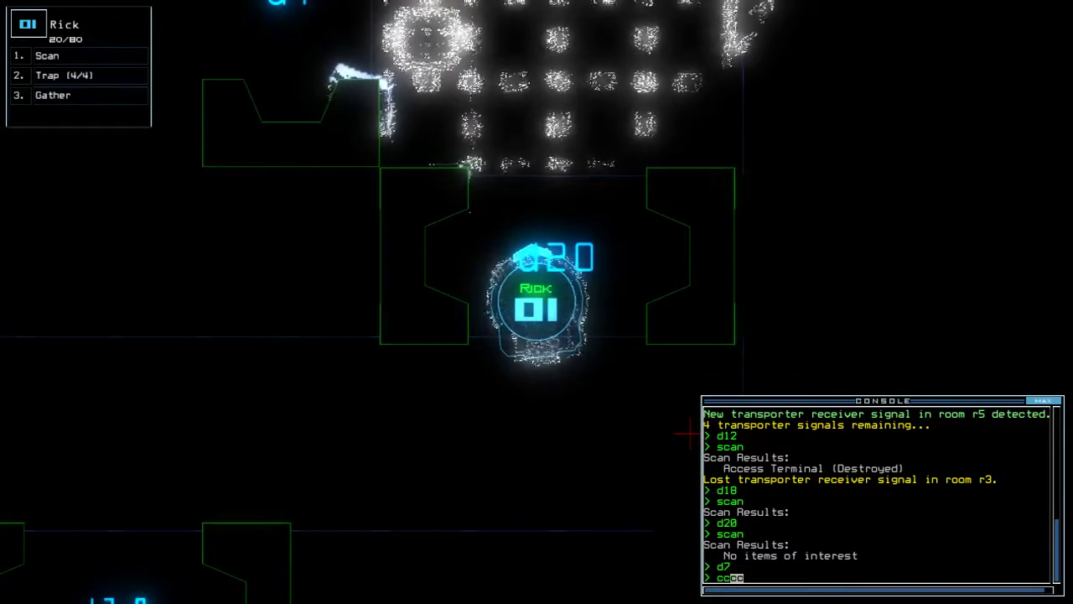
- Close the four doors around drone 01 and send it back through d18
key("Return")
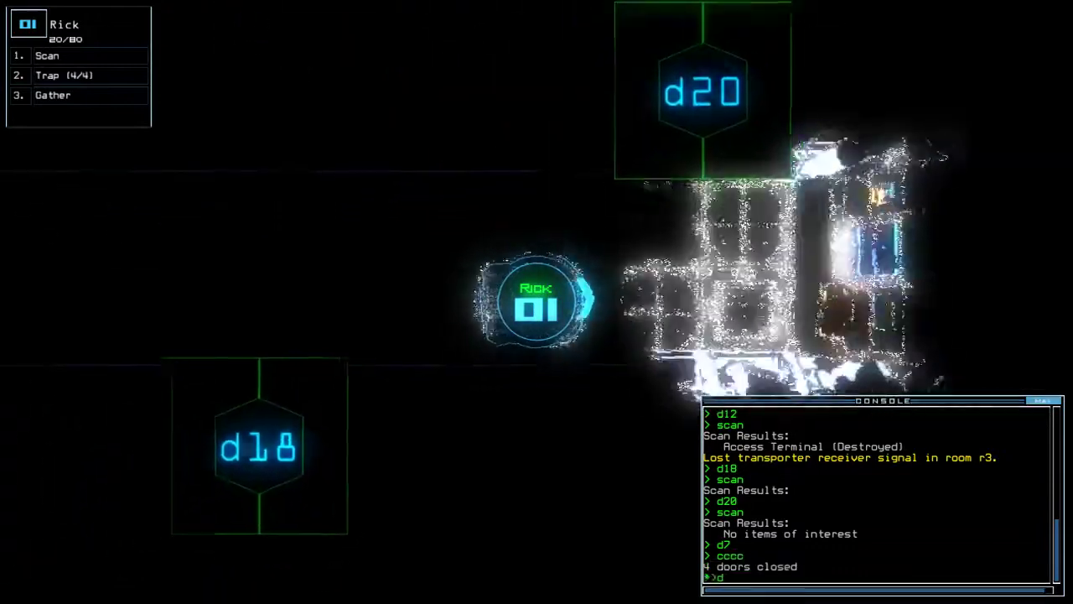
type("d18")
key("Return")
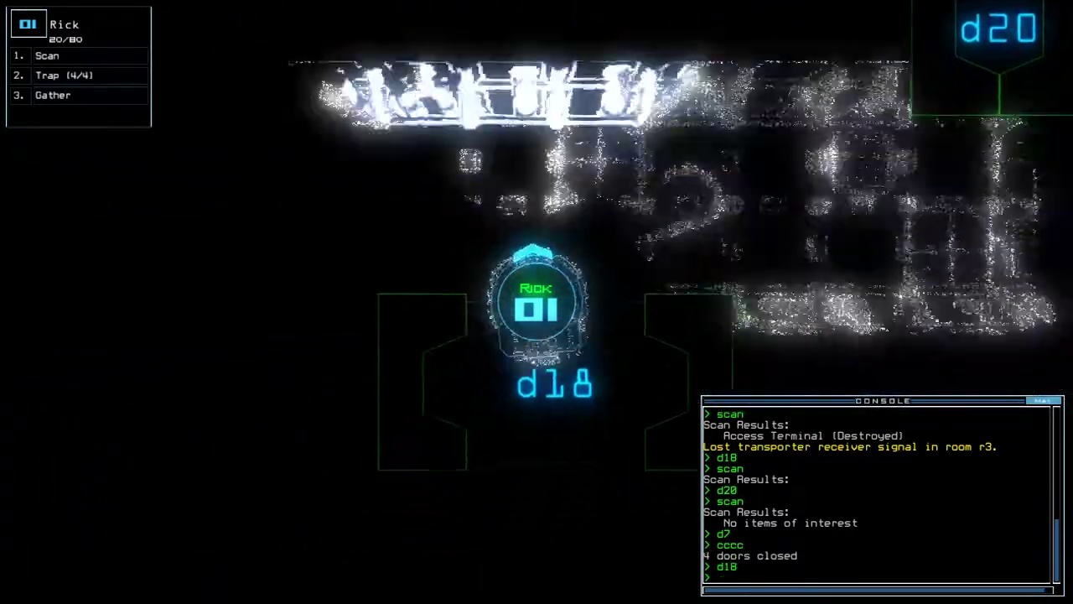
key("3")
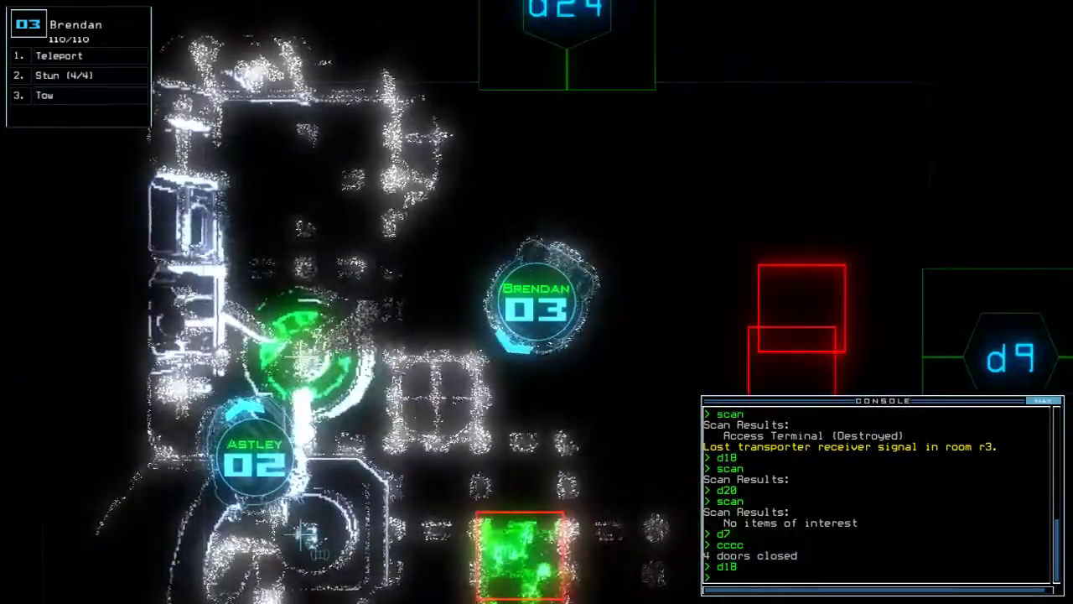
key("1")
key("Tab")
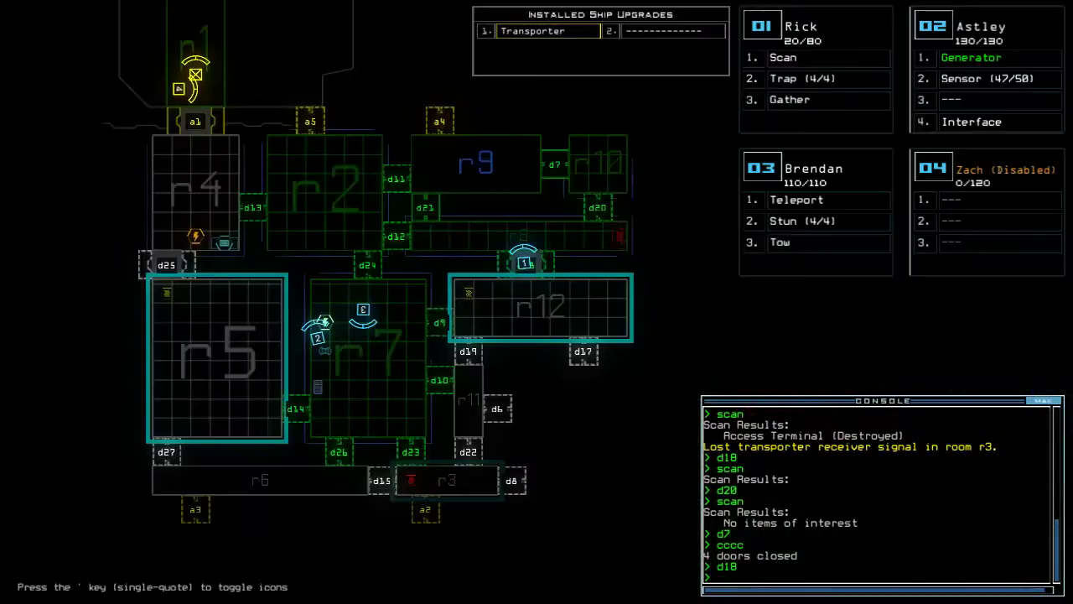
key("Tab")
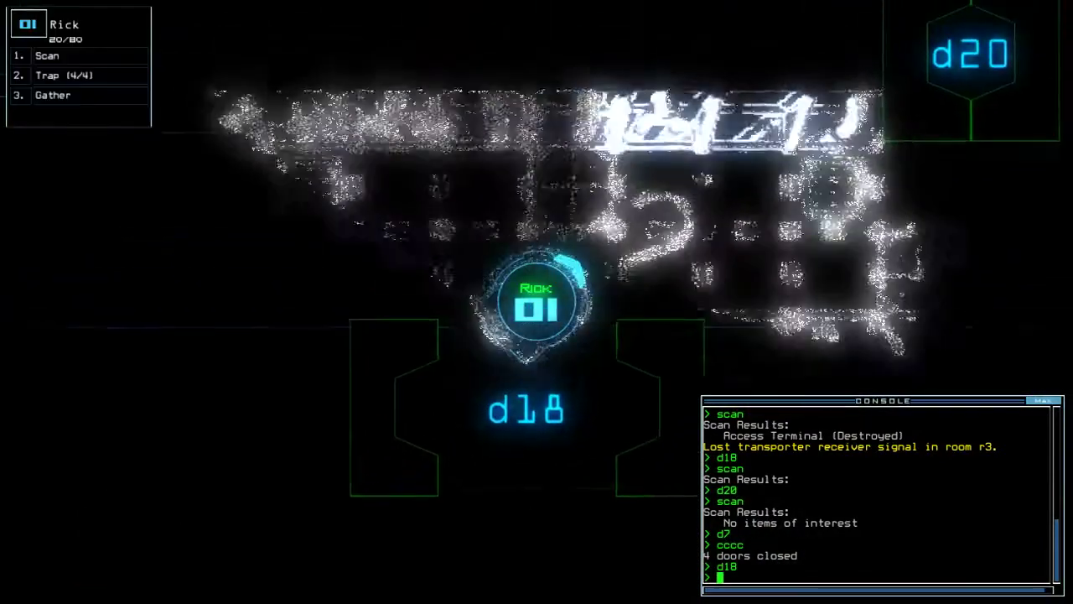
type("0")
- Take drone 01 back through doors d20 and d7, then close the surrounding doors
key("Return")
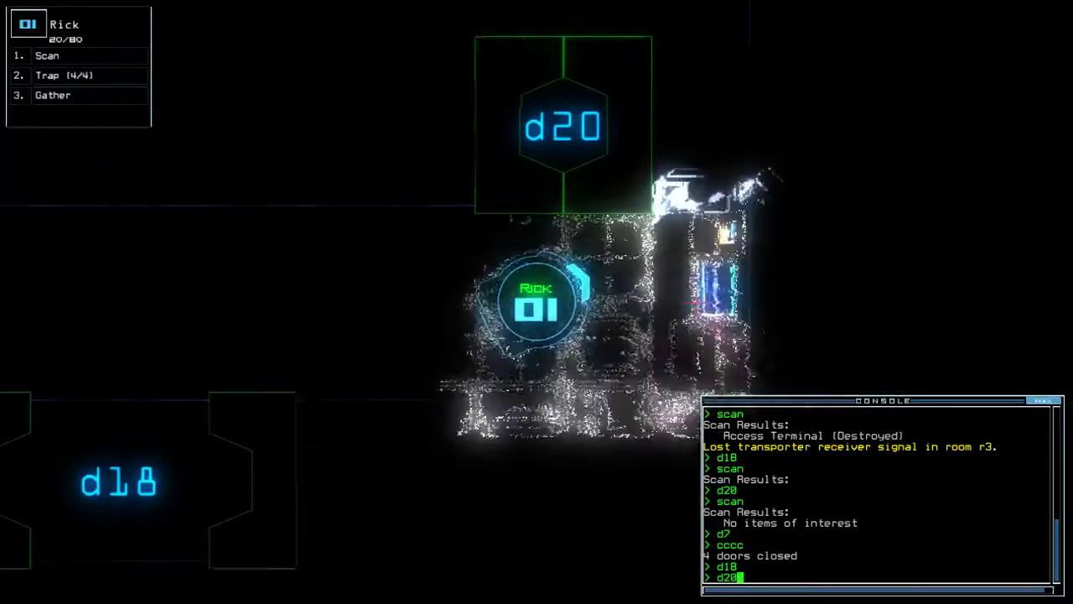
type("d")
key("Return")
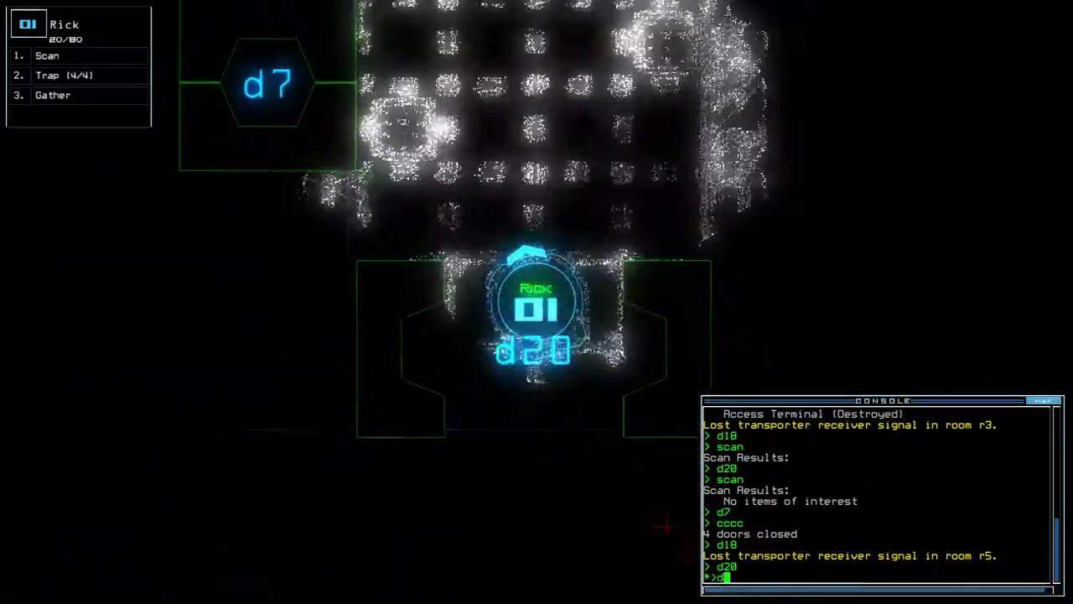
type("7")
key("Return")
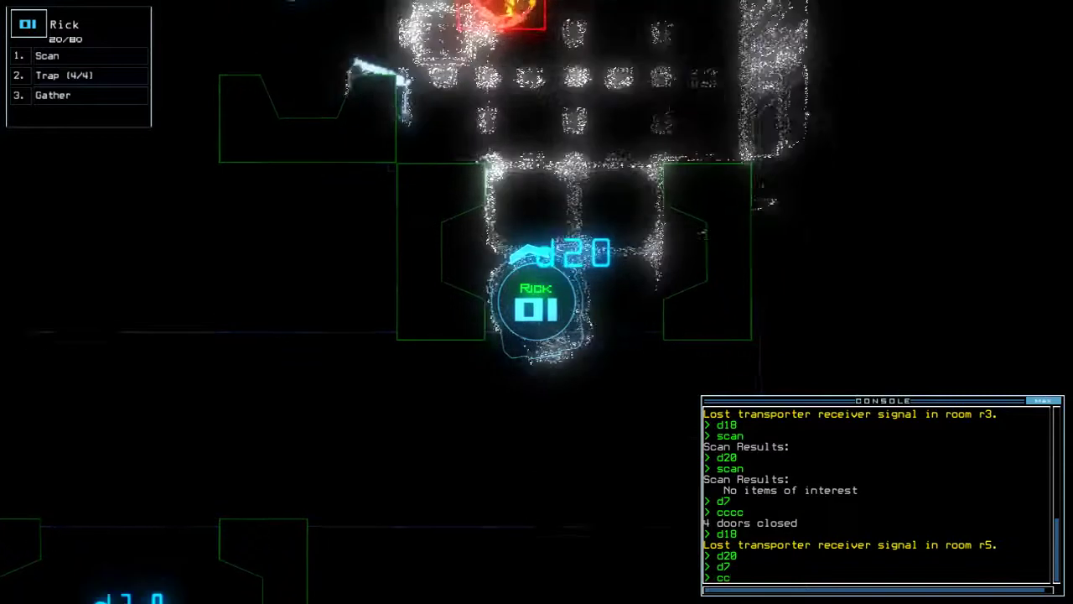
type("cc")
key("Return")
key("3")
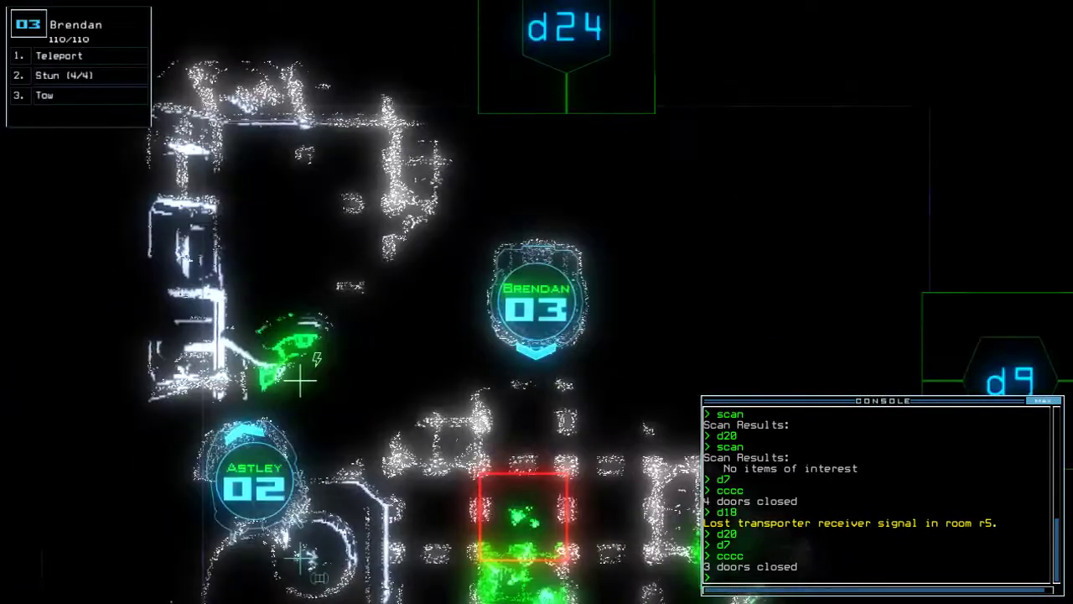
key("space")
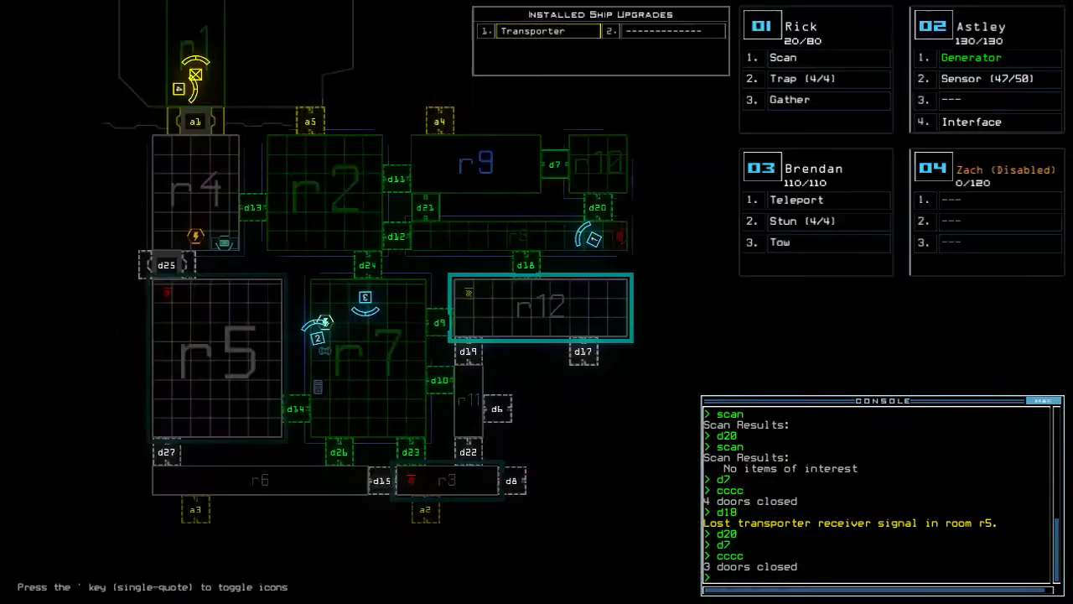
key("1")
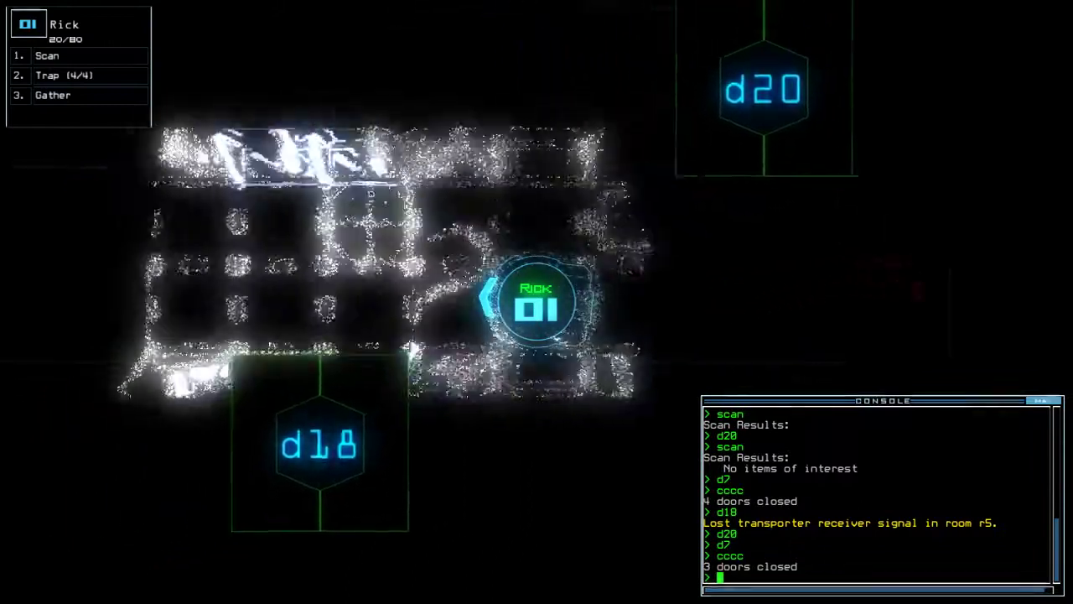
type("d21")
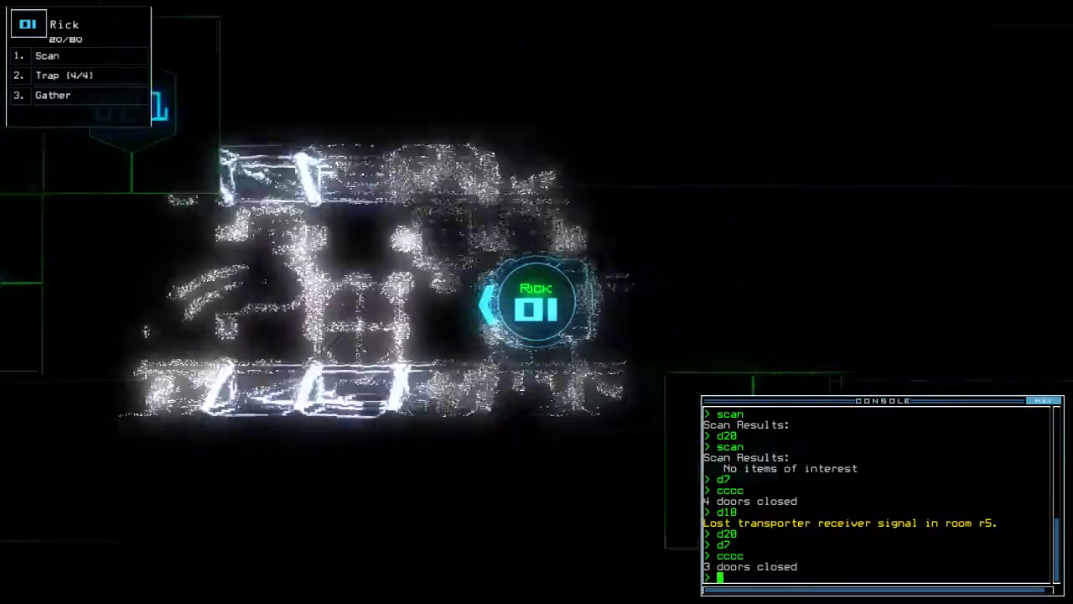
- Open door d21 and scan from Rick, then drive Rick toward door d24
key("Return")
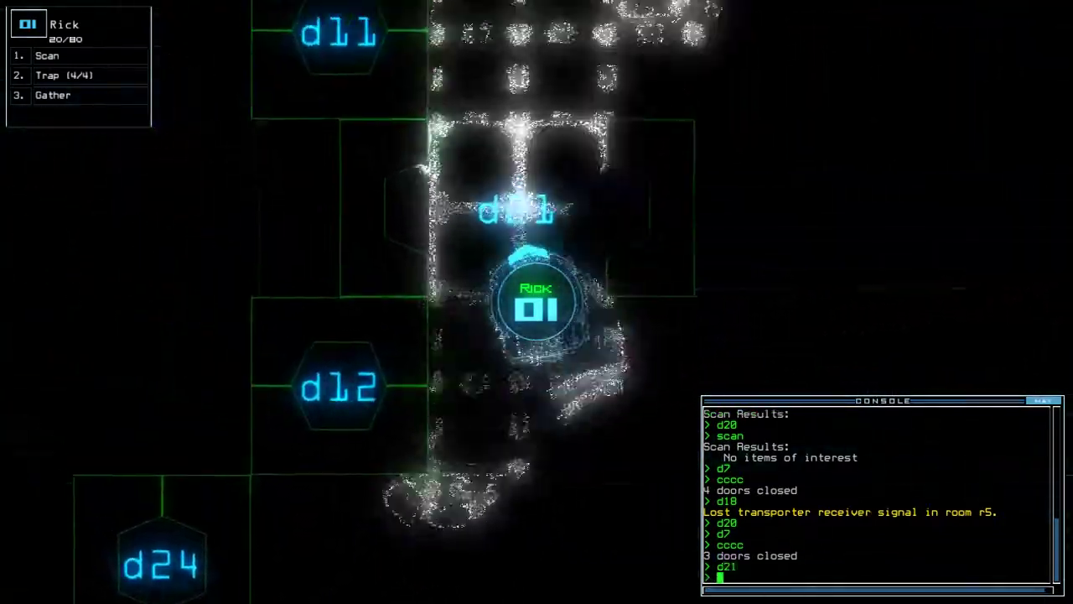
type("scan")
key("Return")
key("space")
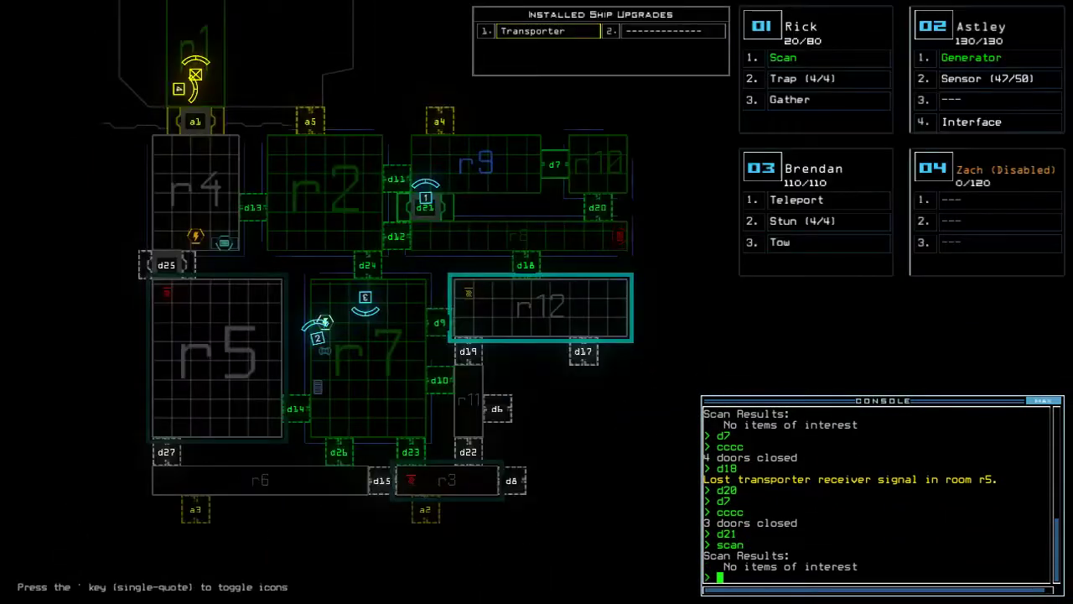
key("3")
key("1")
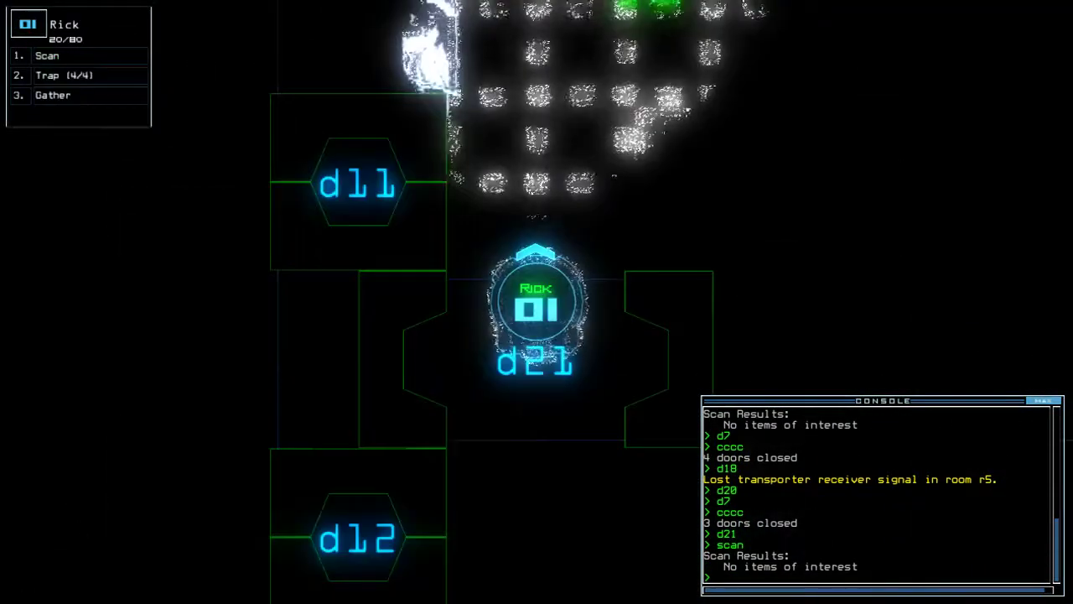
key("Up")
key("Up")
key("space")
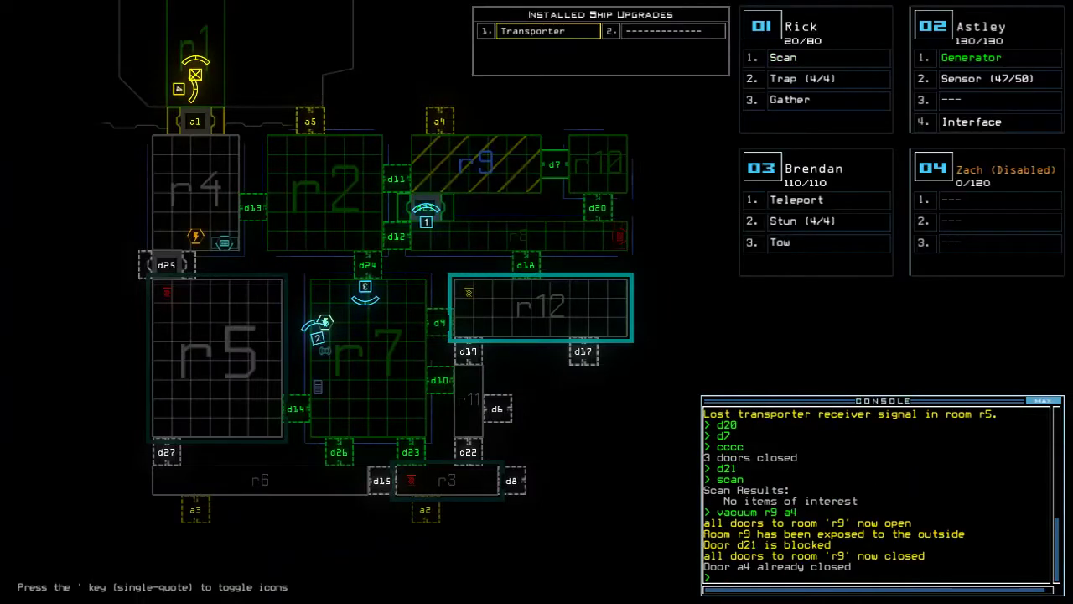
type("1d12")
- Toggle door d12 open and then closed again
key("Return")
type("d")
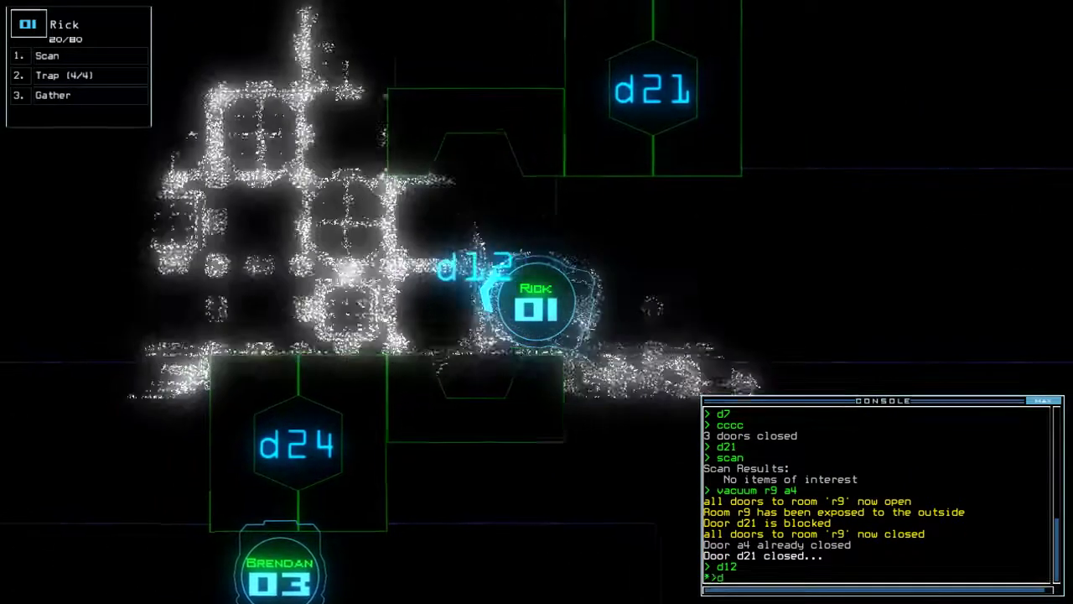
type("12")
key("Return")
key("space")
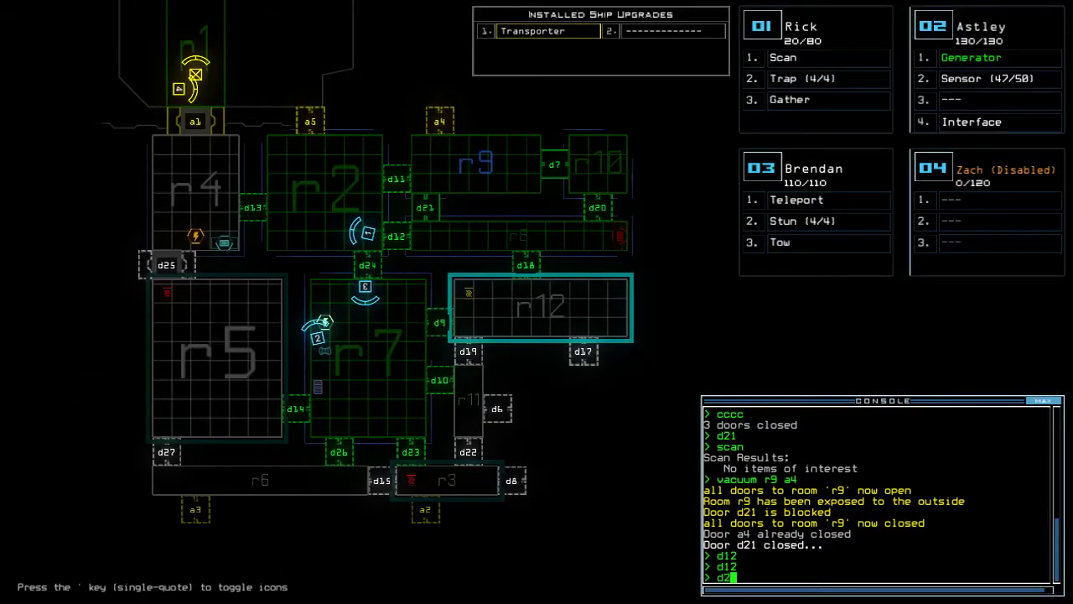
type("4")
key("Return")
- Toggle door d24 and drive Brendan past it along the corridor
key("1")
key("3")
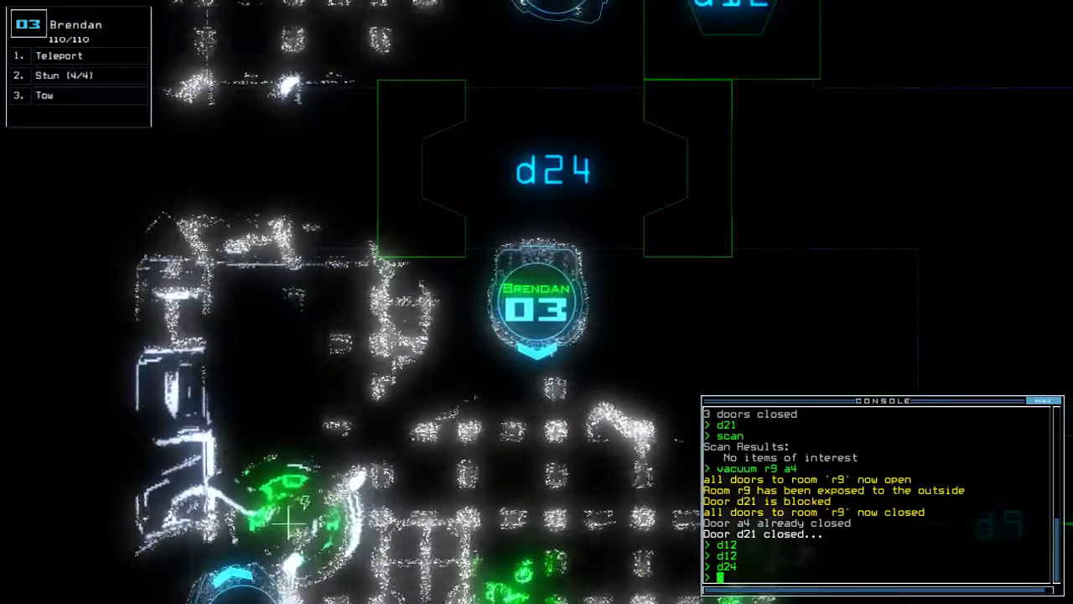
key("Left")
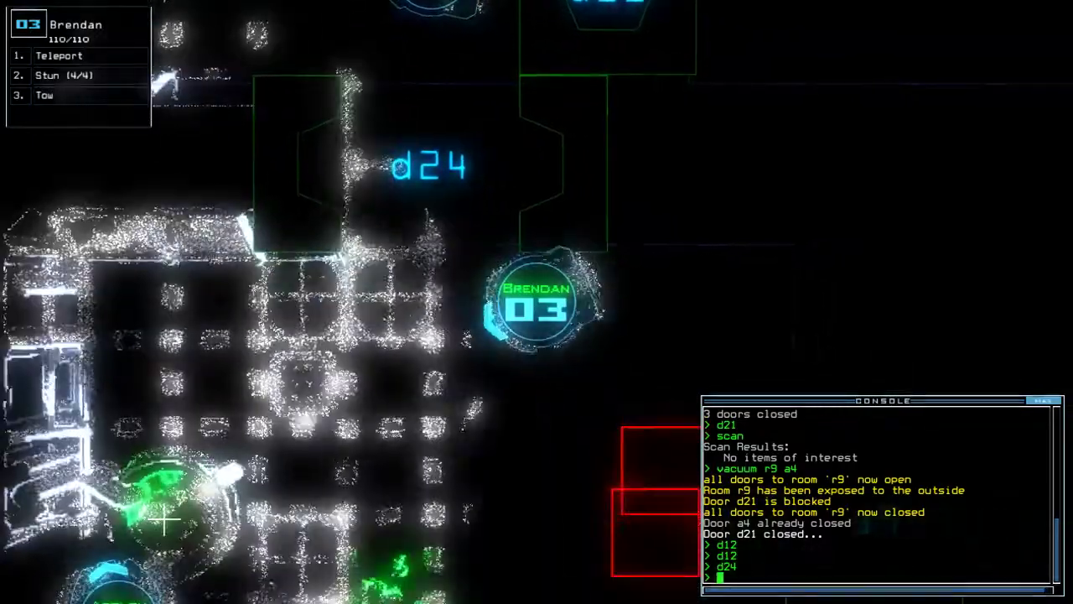
key("Left")
- Have Astley deactivate the generator, then drive Astley toward Rick and door d13
key("2")
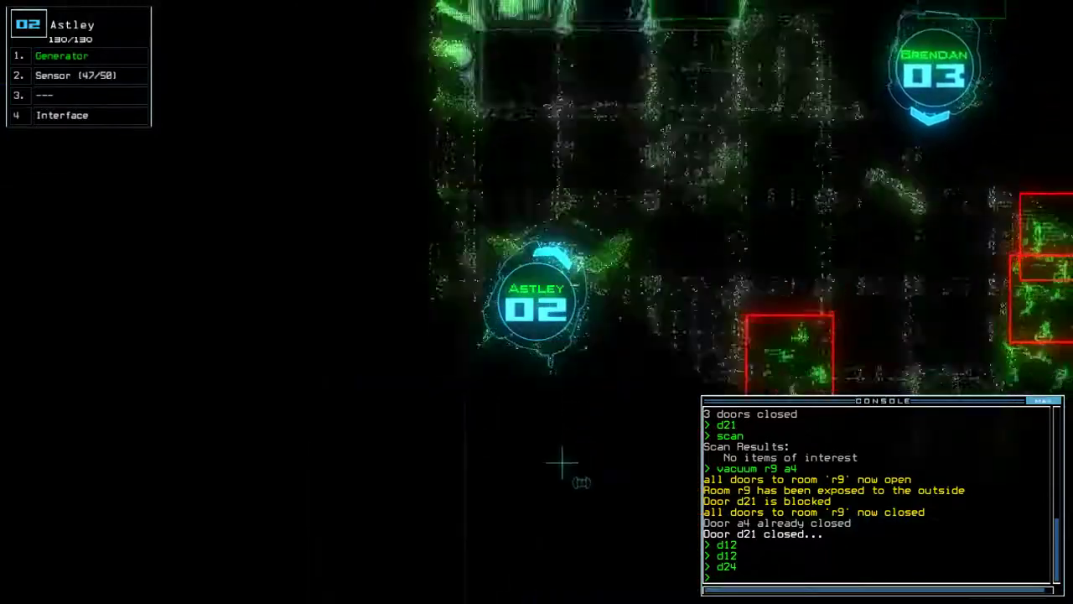
key("1")
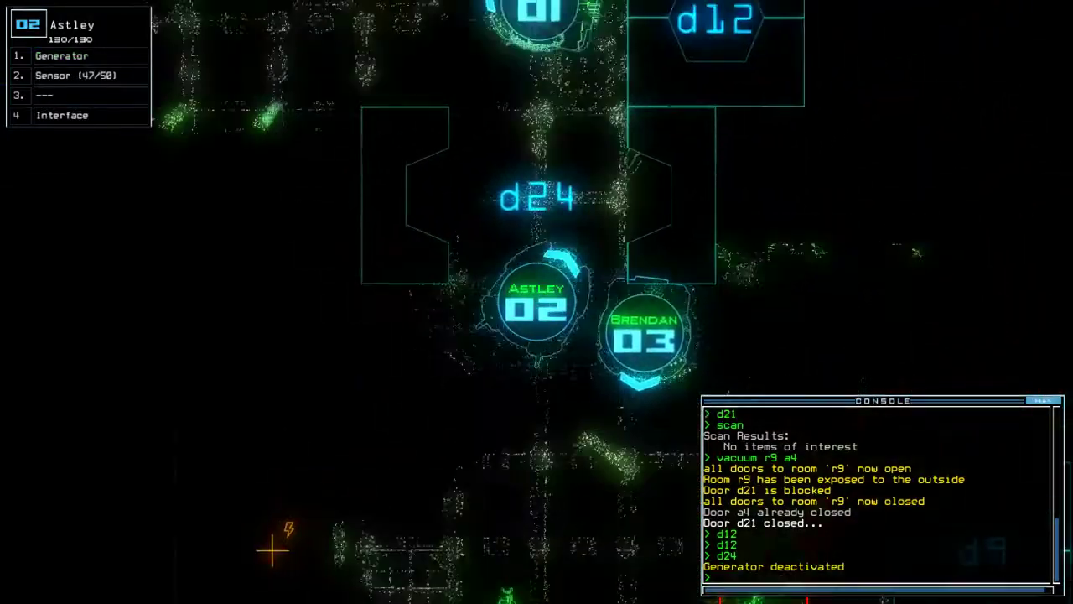
key("Left")
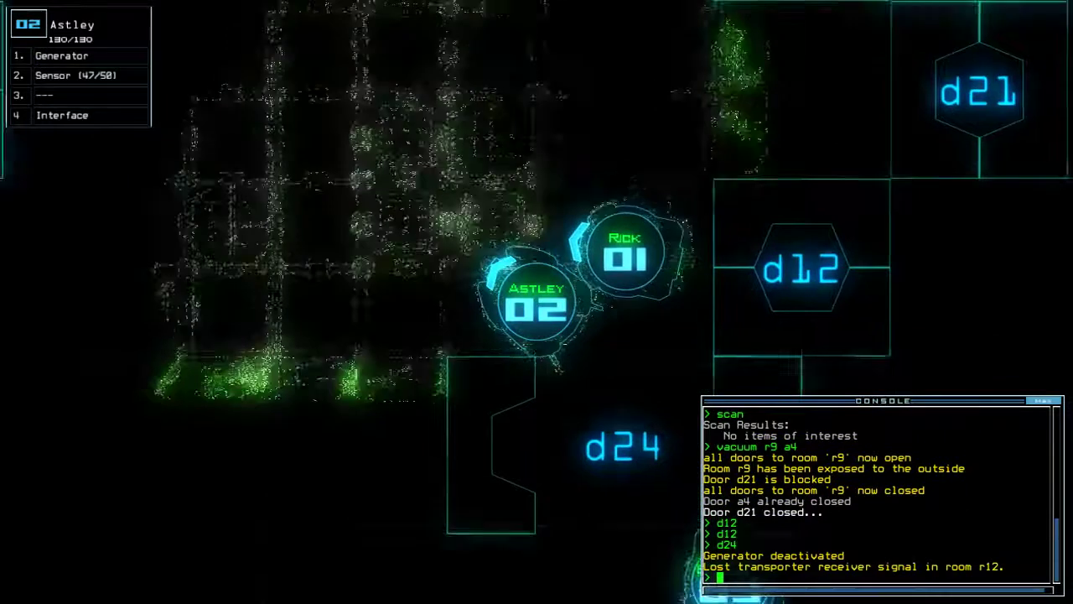
key("Left")
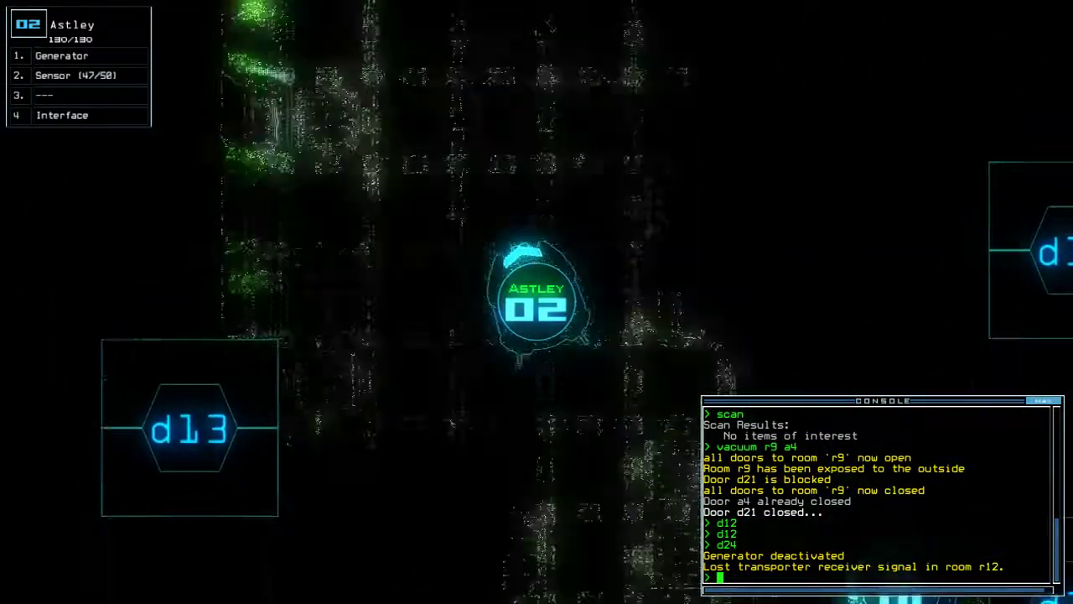
type("arr")
- Open and close room r1's doors, then drive Brendan up toward Rick and Astley
key("Return")
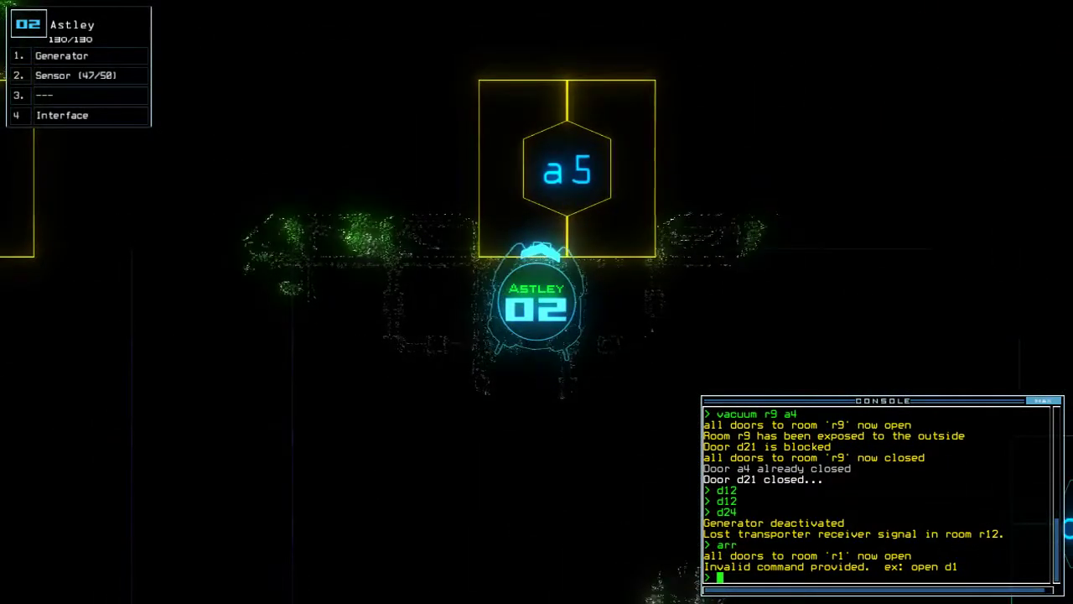
type("ra")
key("Return")
type("dd a5")
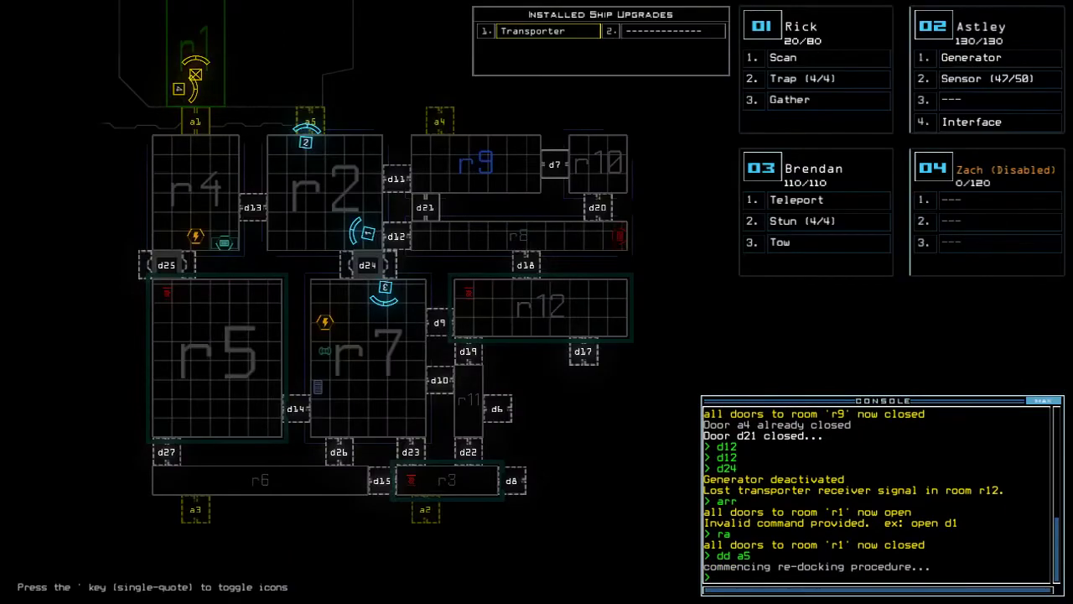
key("3")
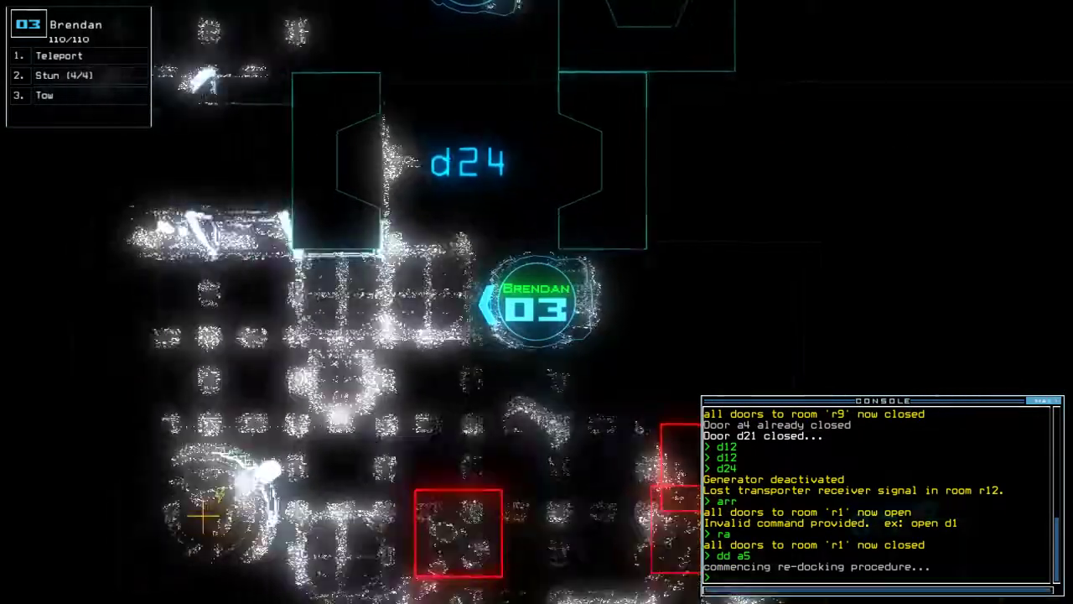
key("Up")
key("Up")
key("Left")
key("Left")
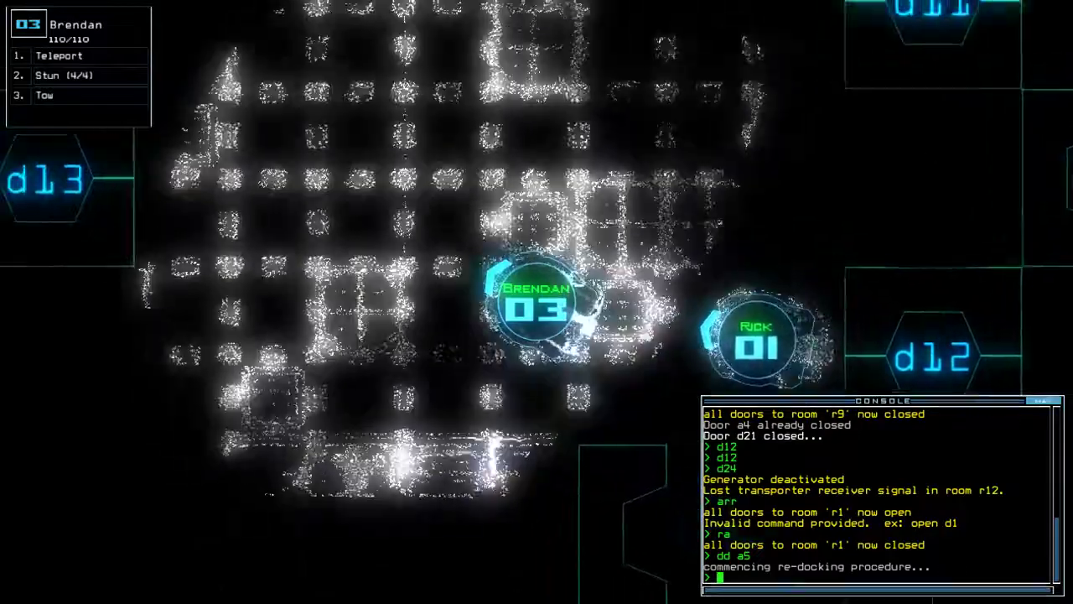
key("Up")
key("Up")
key("Up")
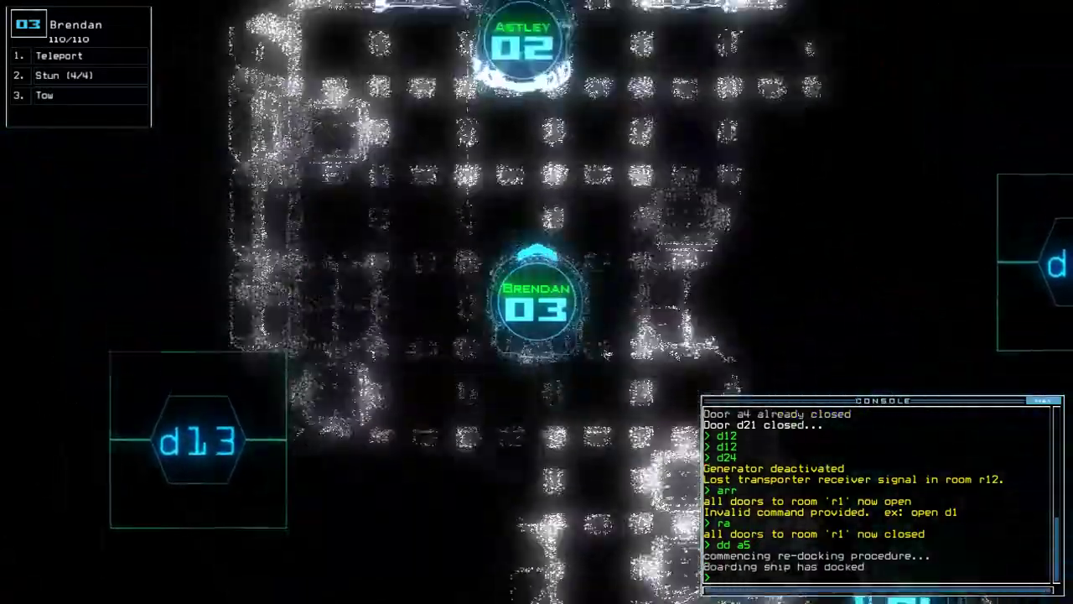
type("2arr")
- Open room r1's doors, send the drones inside, and have Brendan tow Robby
key("Return")
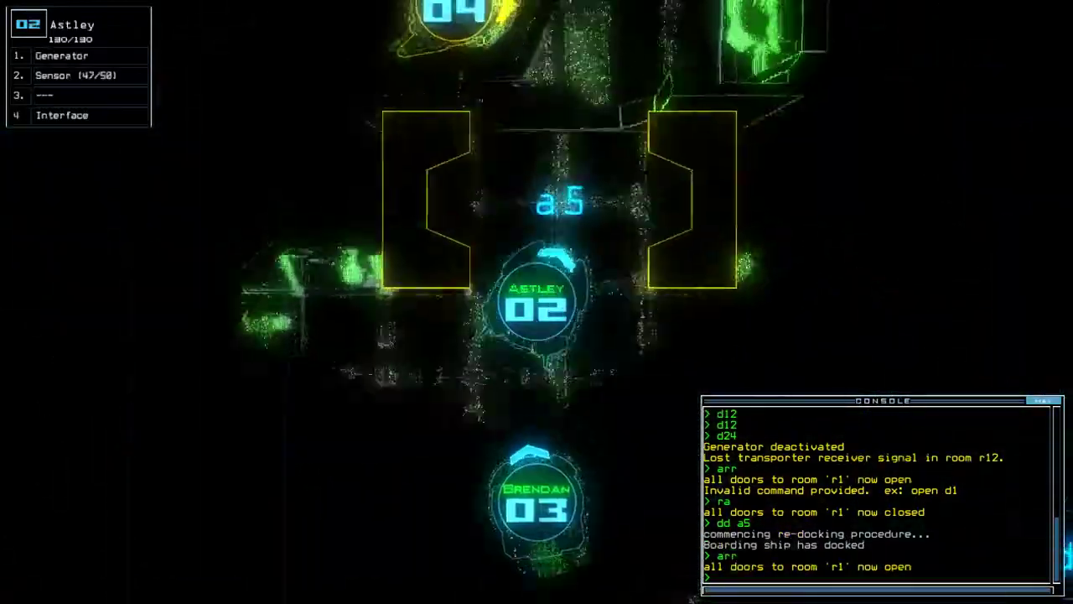
key("Up")
key("Up")
key("Up")
key("Up")
key("Up")
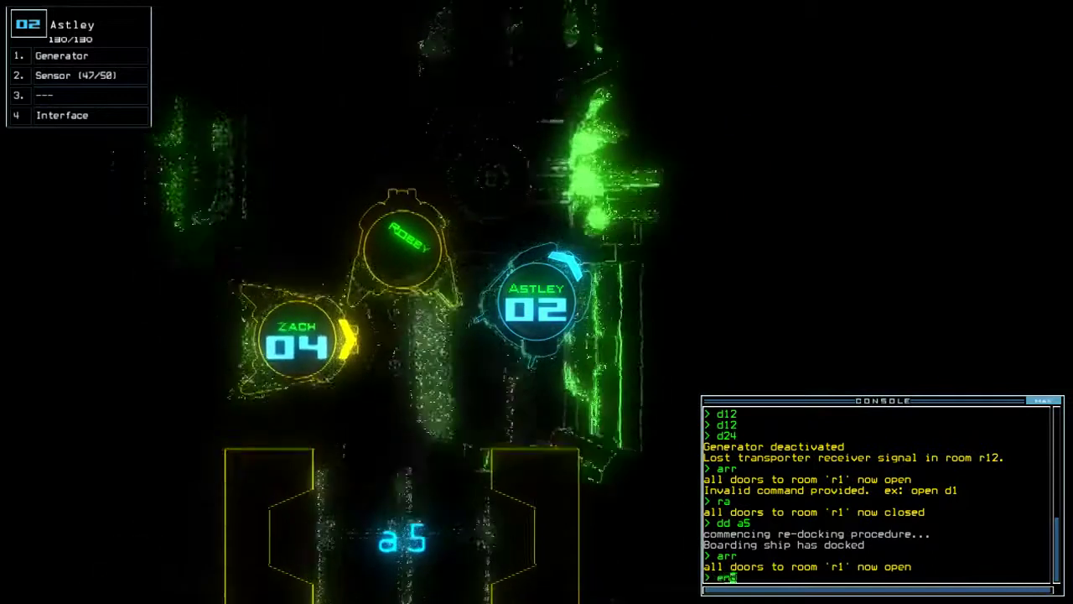
type("end")
key("Return")
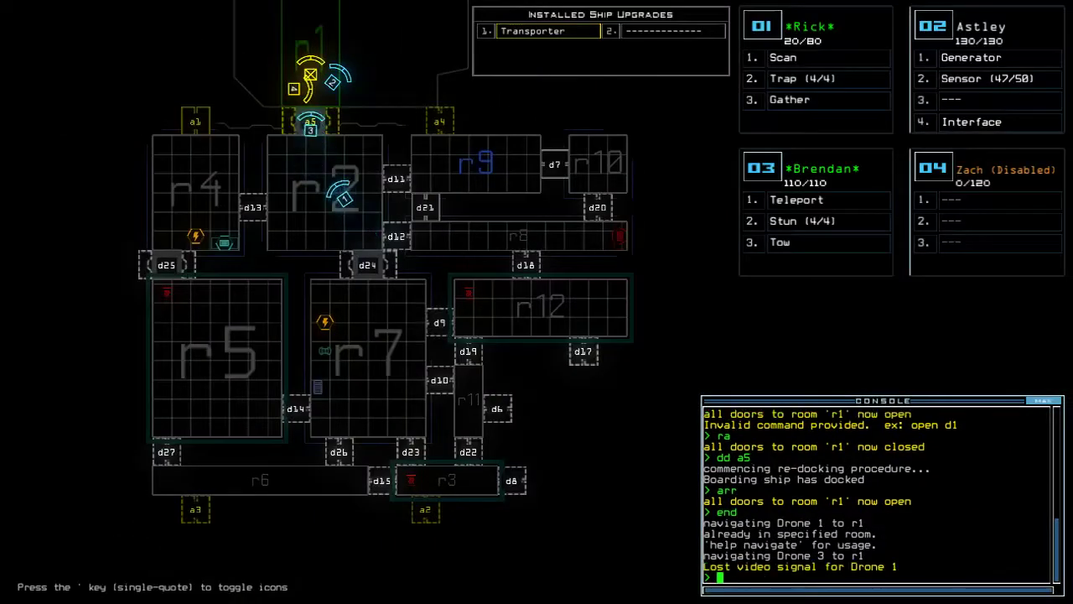
type("3")
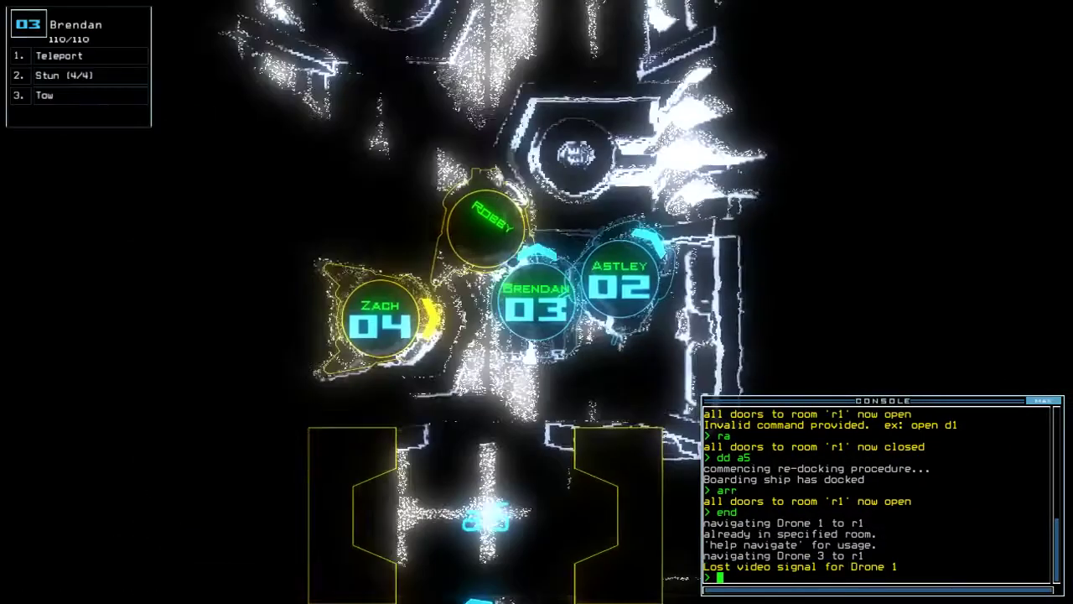
type("tow")
key("Return")
key("Up")
key("Up")
key("Up")
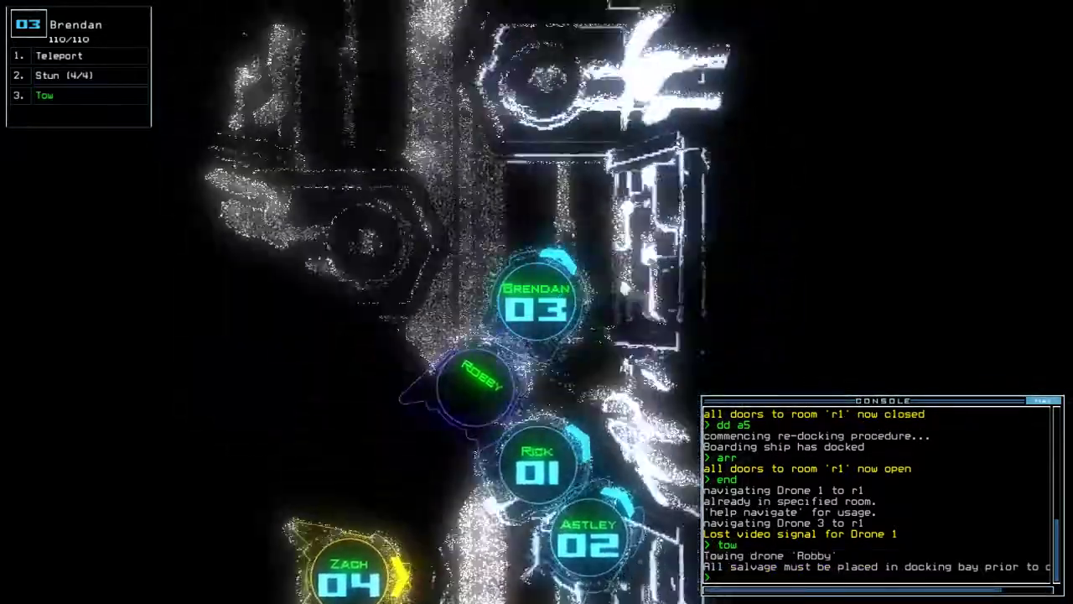
type("tow")
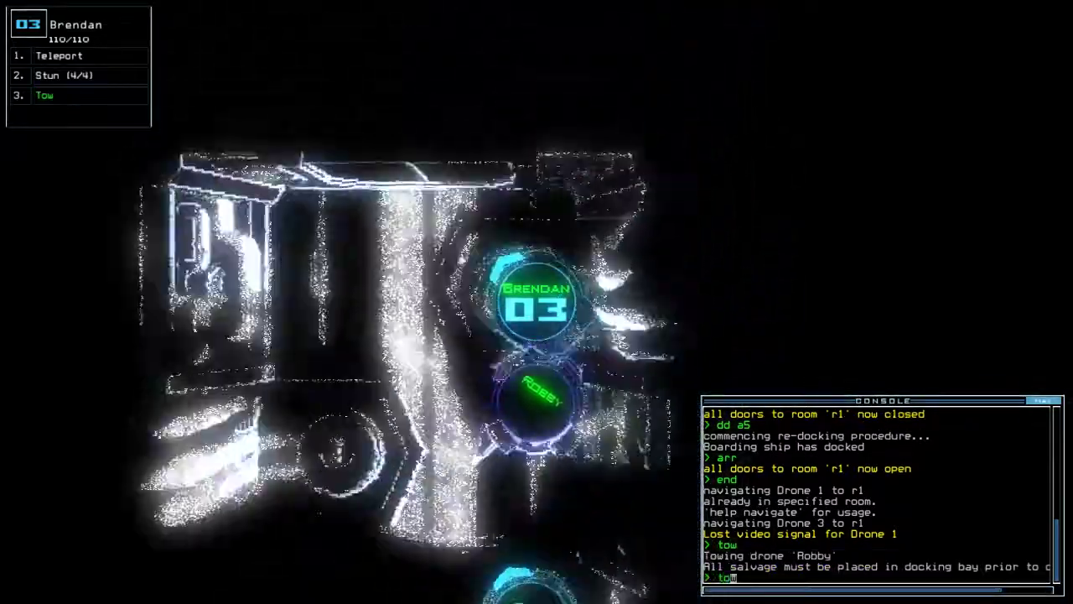
- Stop Brendan towing Robby, redock at airlock a2, and check the schematic and Rick's camera
key("Return")
key("space")
type("dd")
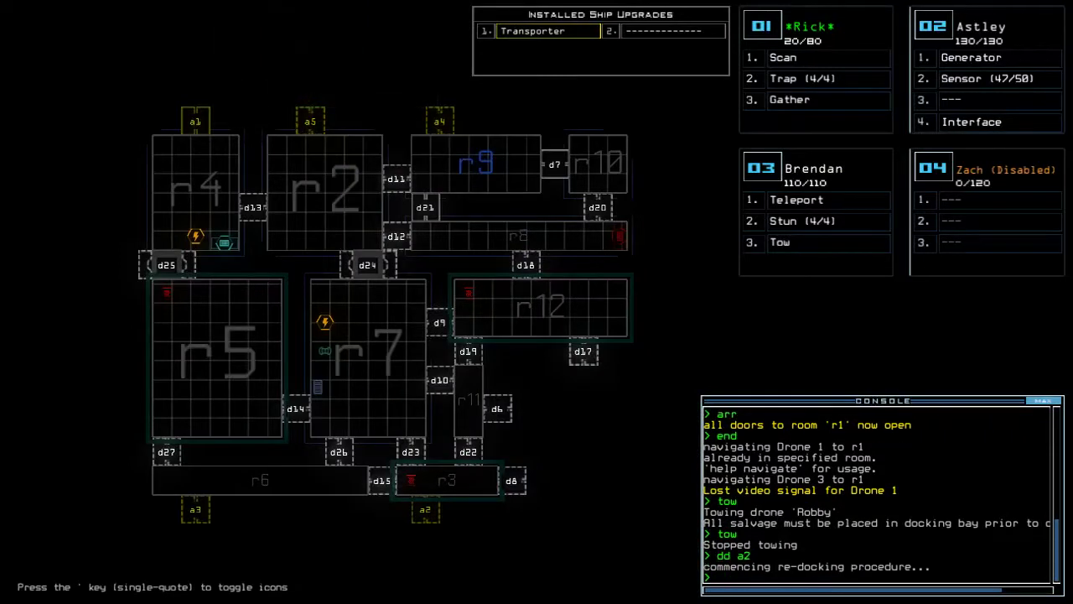
key("1")
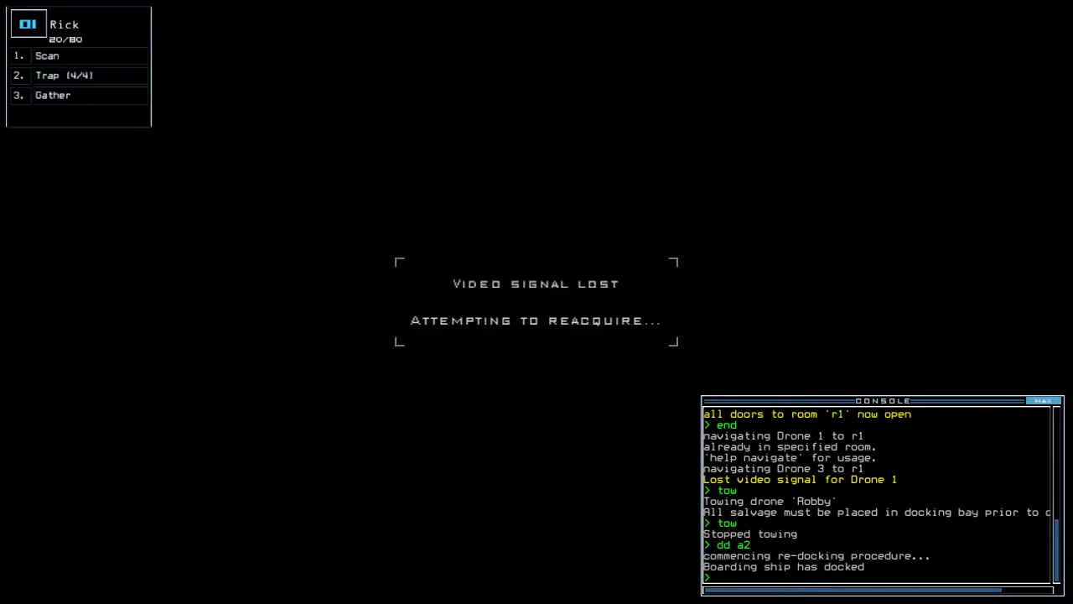
key("space")
key("3")
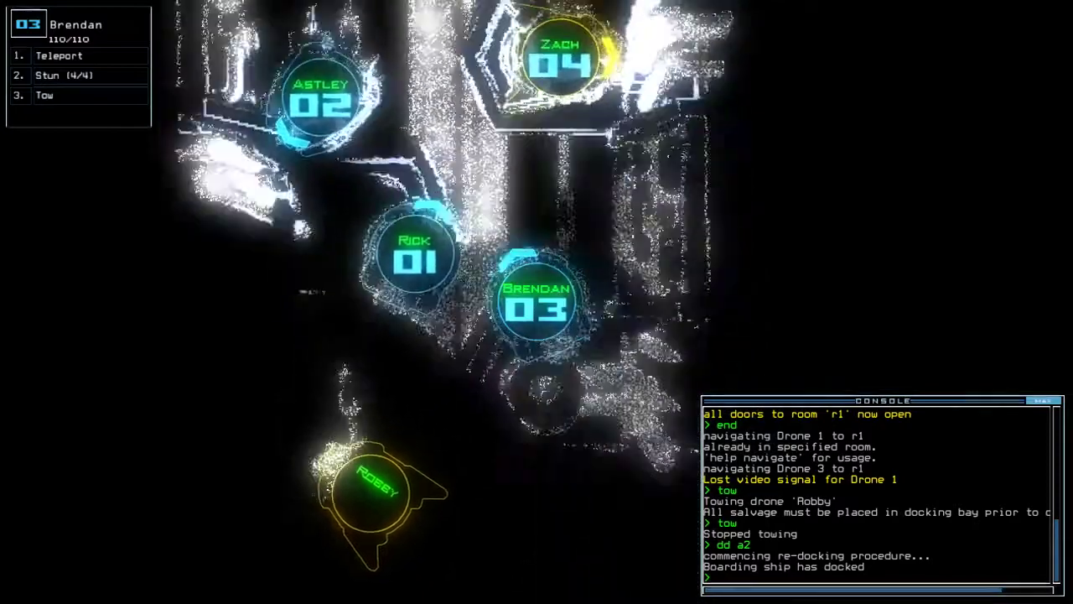
type("swap")
- Swap Brendan's Stun for Rick's Scan, open room r1's doors, and scan from Brendan
key("Return")
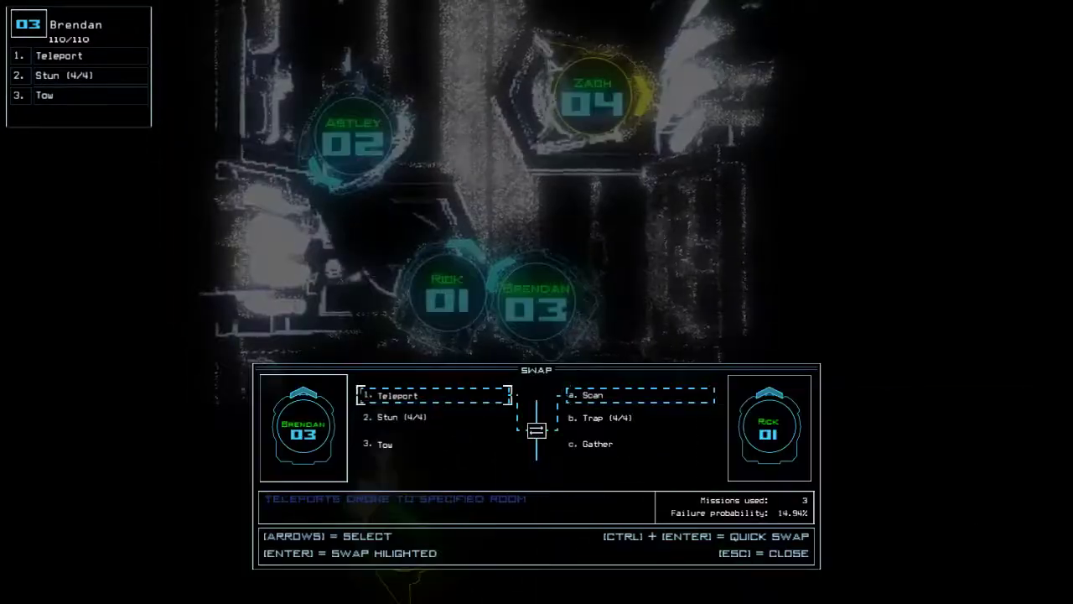
key("Return")
key("Escape")
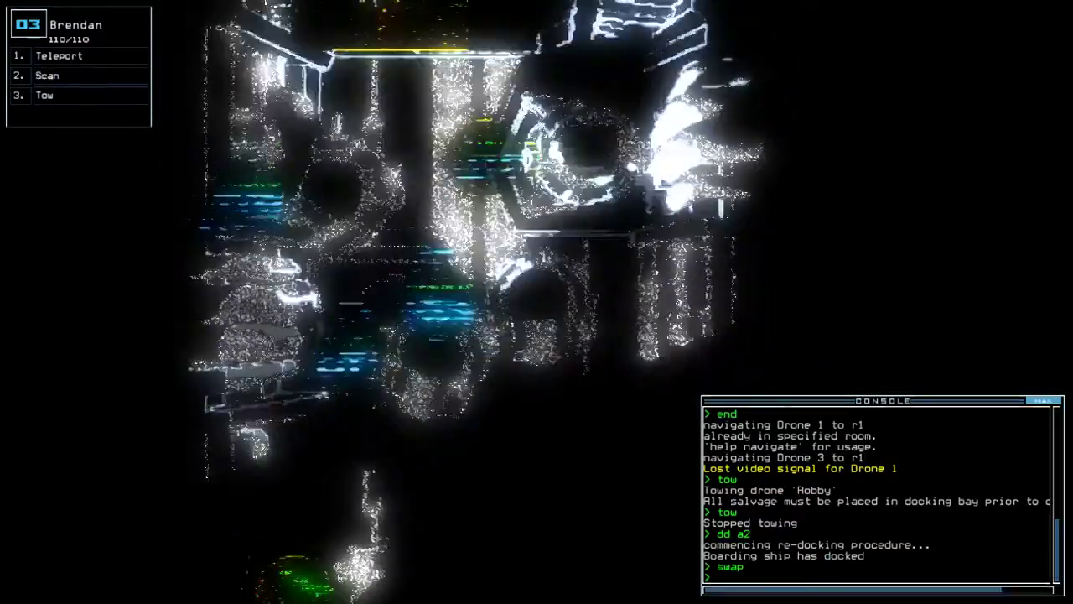
type("arr")
key("Return")
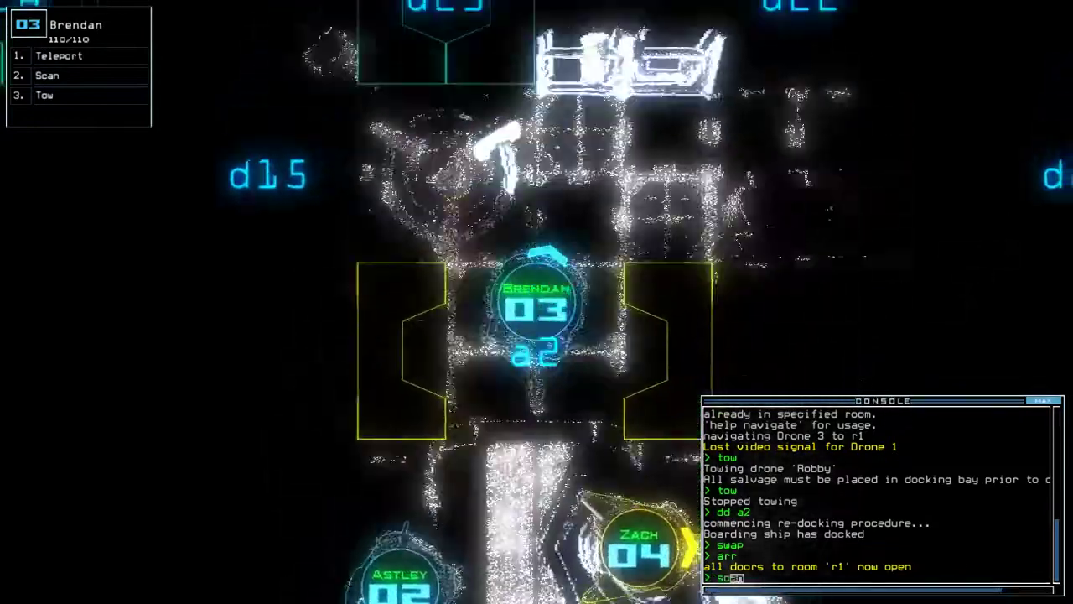
type("scan")
key("Return")
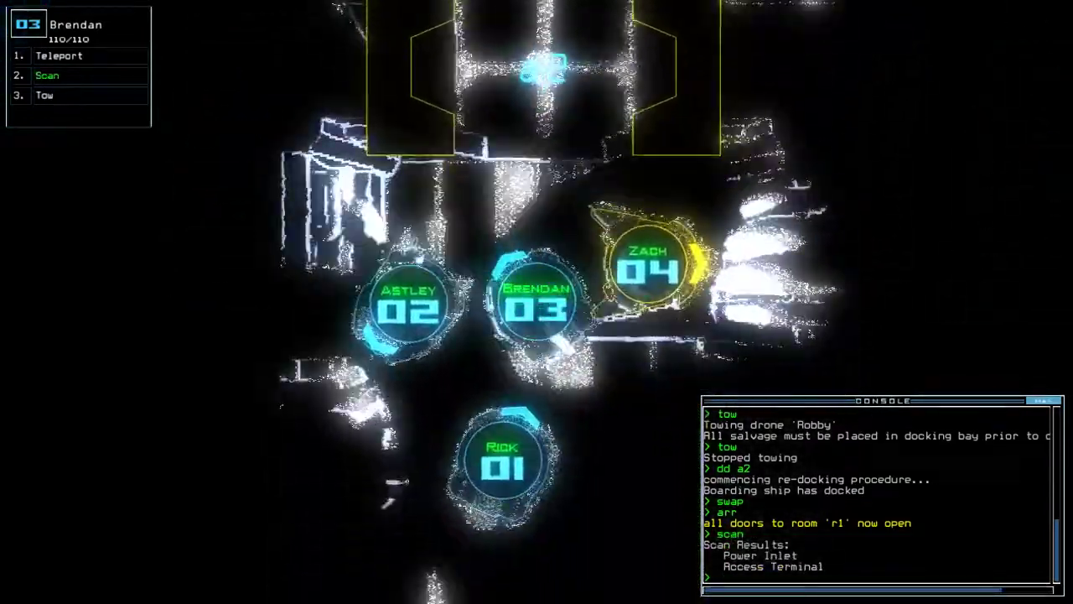
- Have Astley toggle the generator, then check the schematic and drone camera views
key("2")
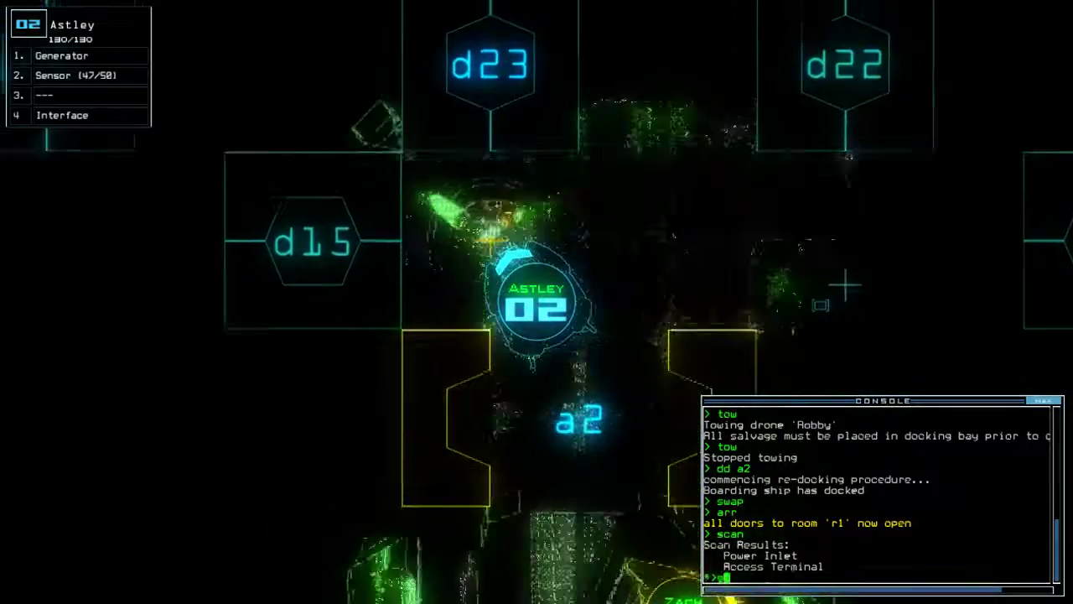
type("g")
key("Return")
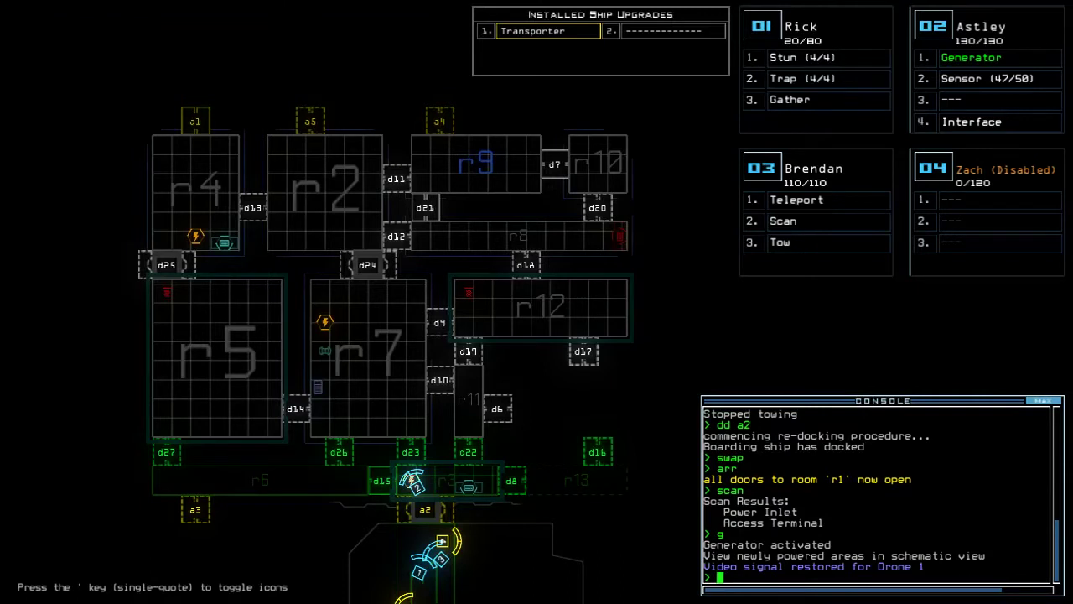
key("space")
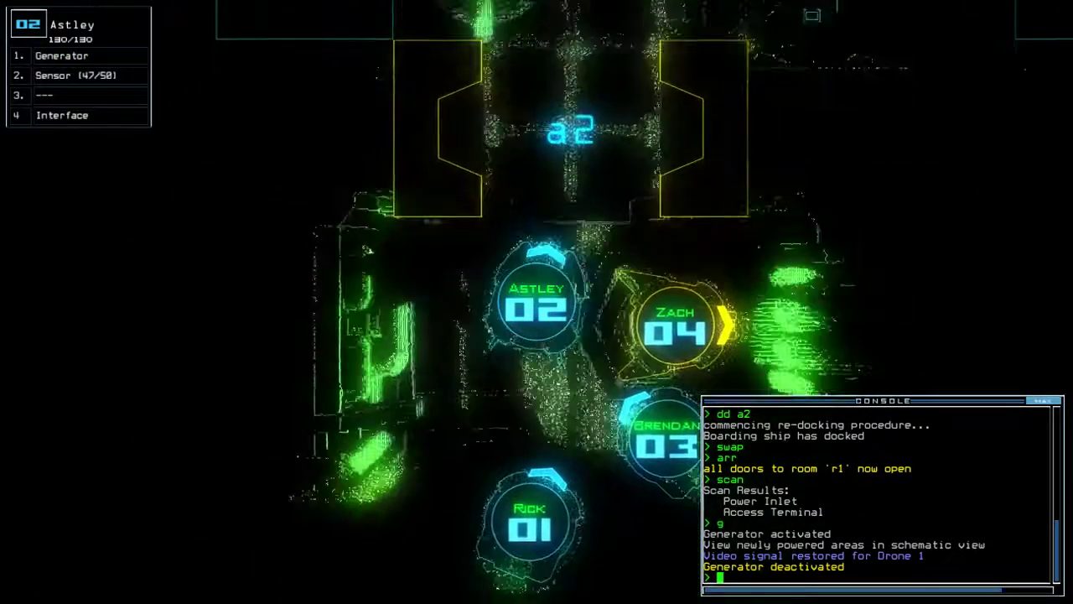
key("space")
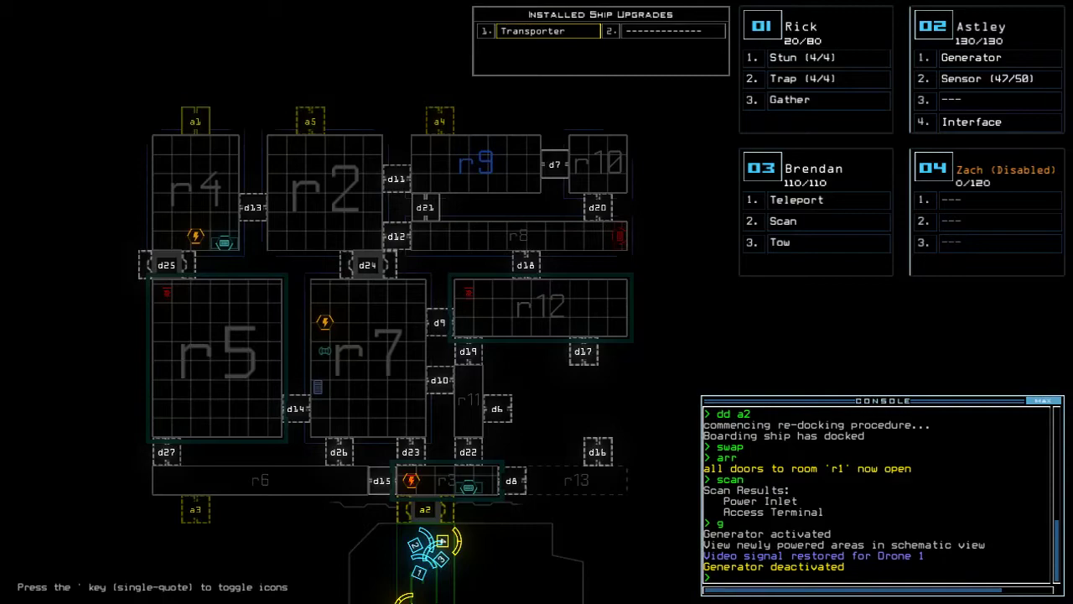
key("1")
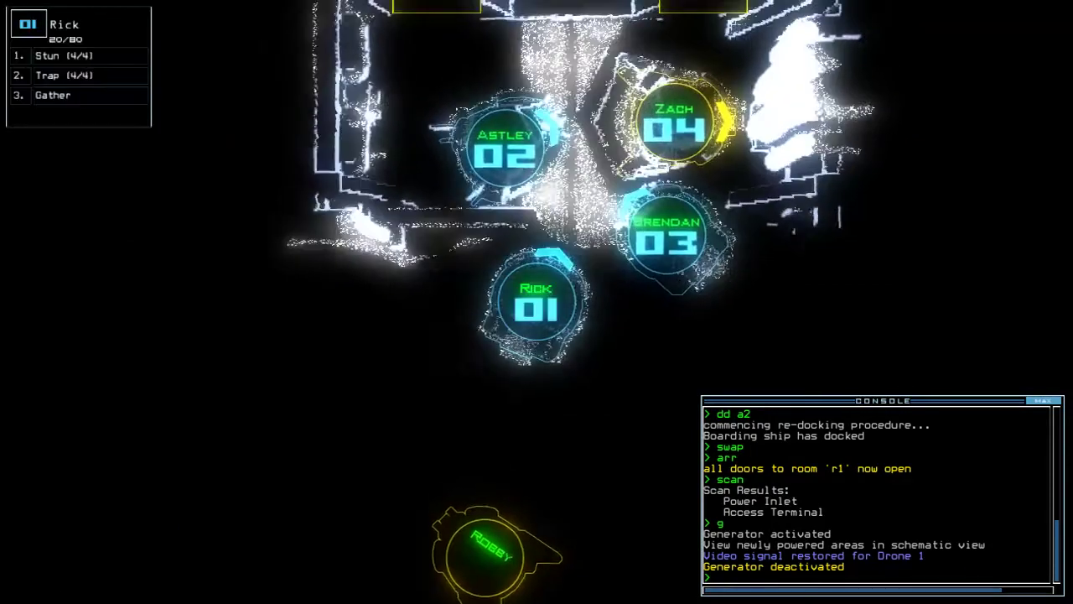
key("2")
key("1")
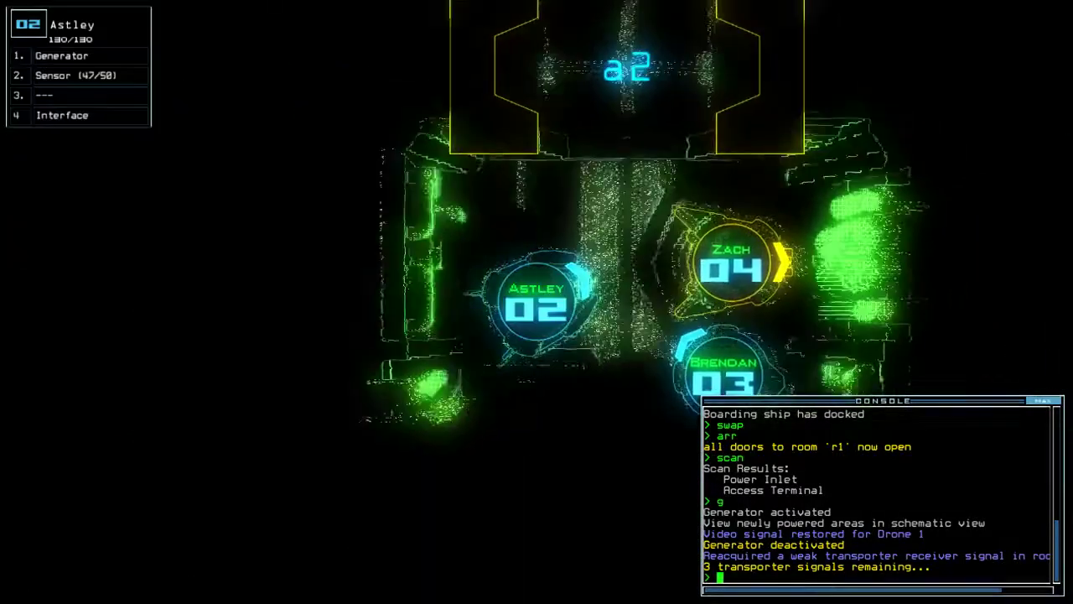
type("g")
- Reactivate the generator, select Rick, open door d15 to reveal the next room, then close it
key("Return")
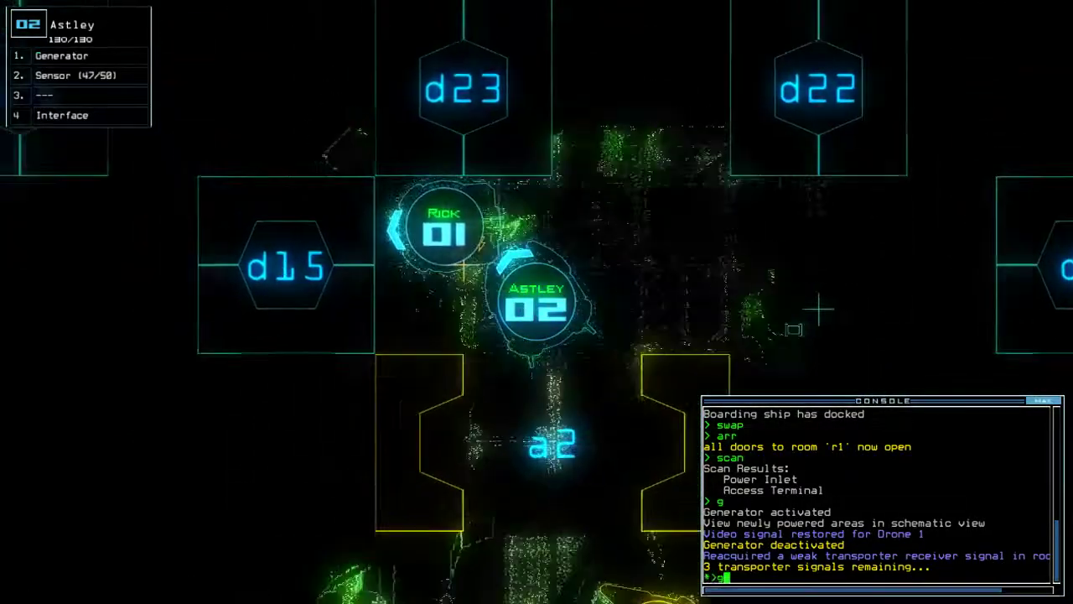
key("1")
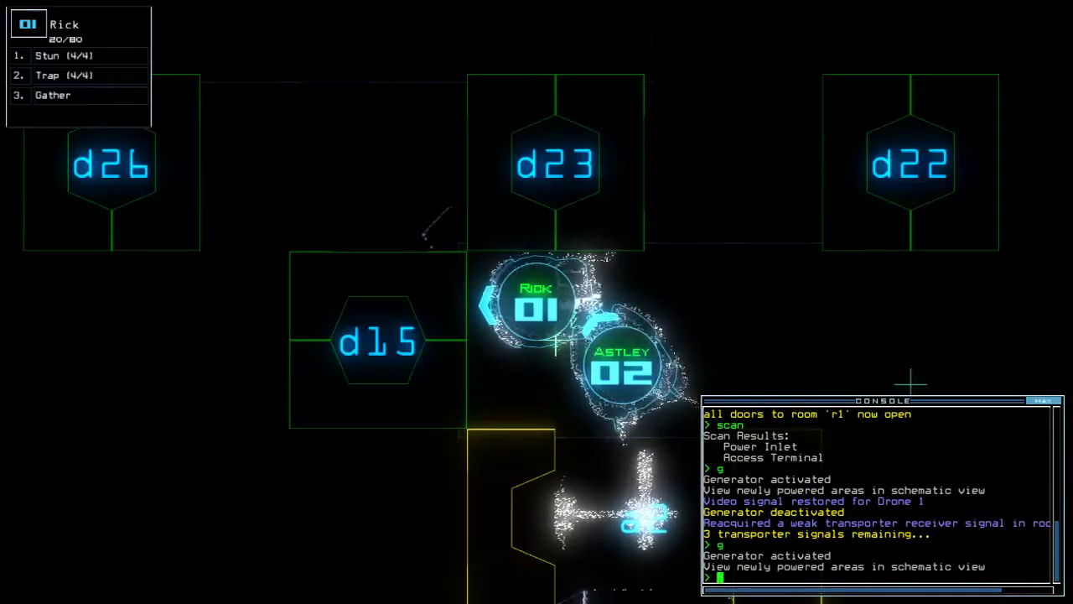
key("2")
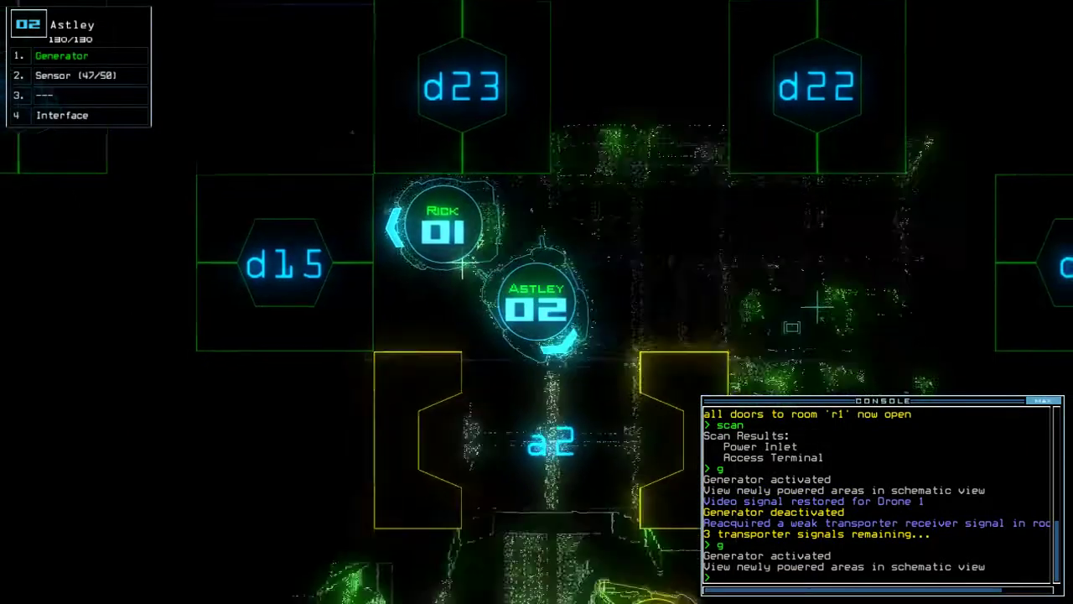
type("1")
type("d")
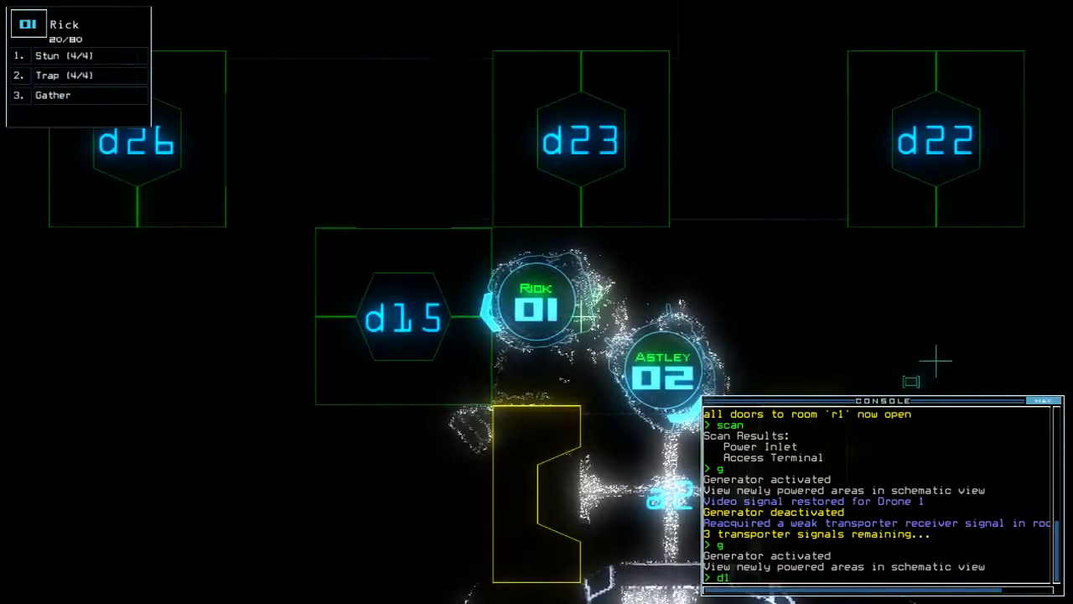
type("5")
key("Return")
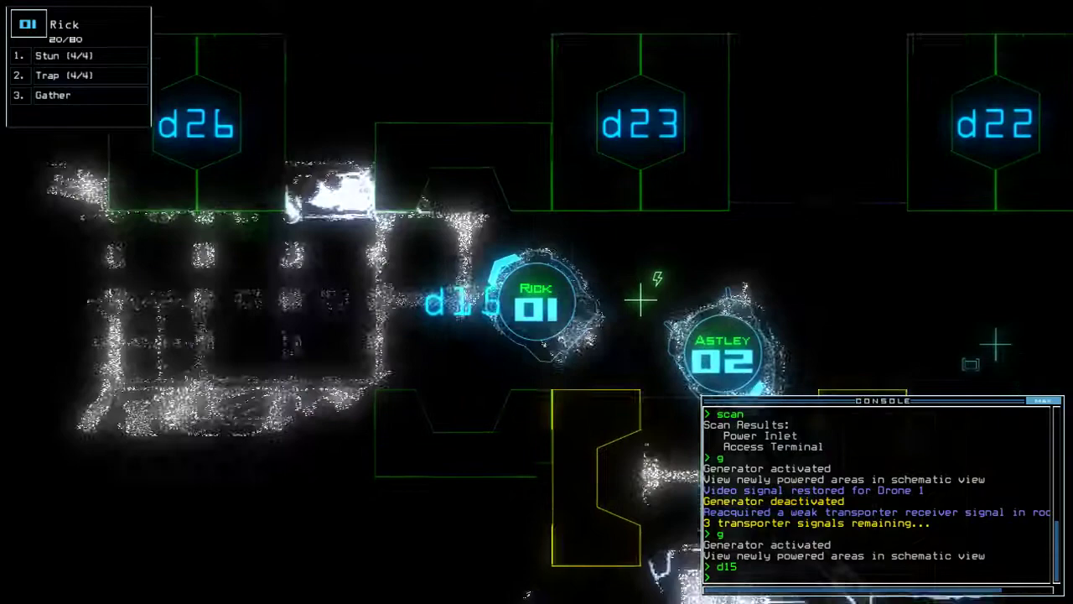
type("ccc")
key("Return")
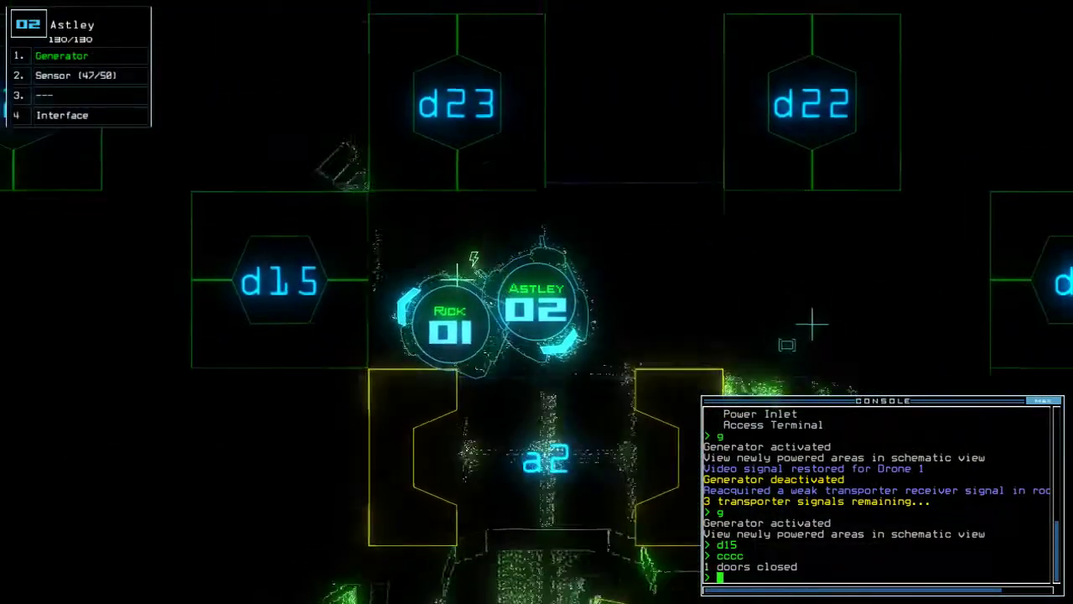
type("1")
type("swap 3")
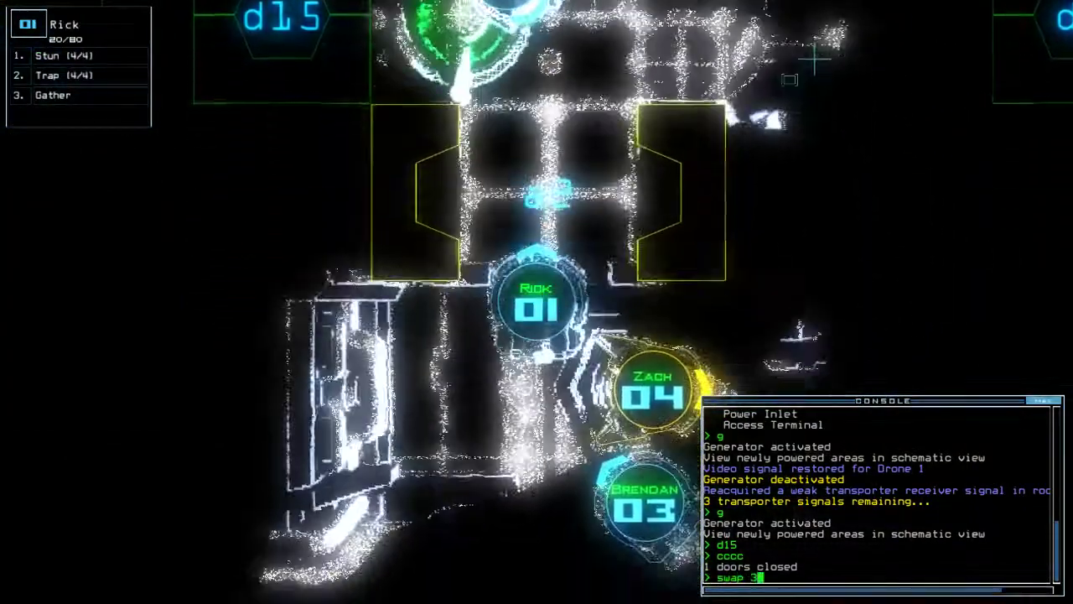
- Swap Rick's Stun for Brendan's Scan and send Rick through door d15 again
key("Return")
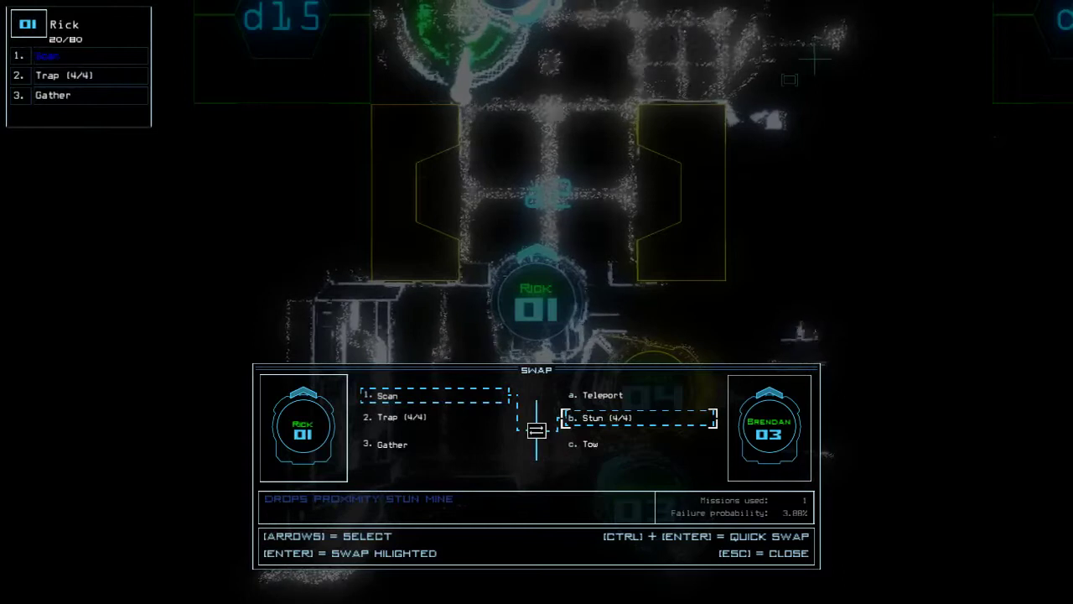
key("Escape")
type("d15")
key("Return")
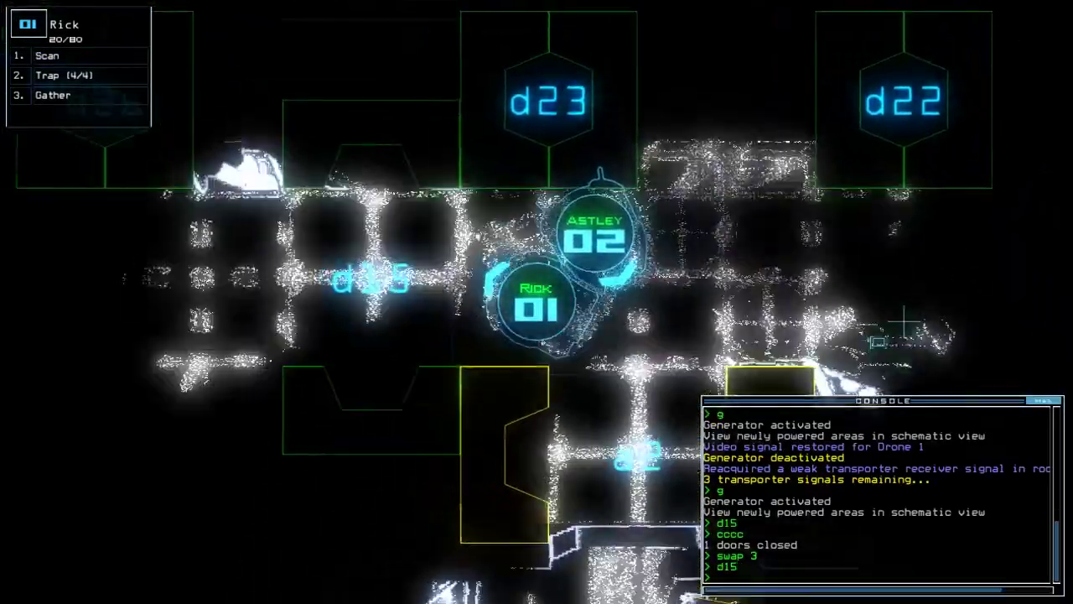
type("scan")
- Scan the room past d15, gather both scrap pieces, and return Rick through d15
key("Return")
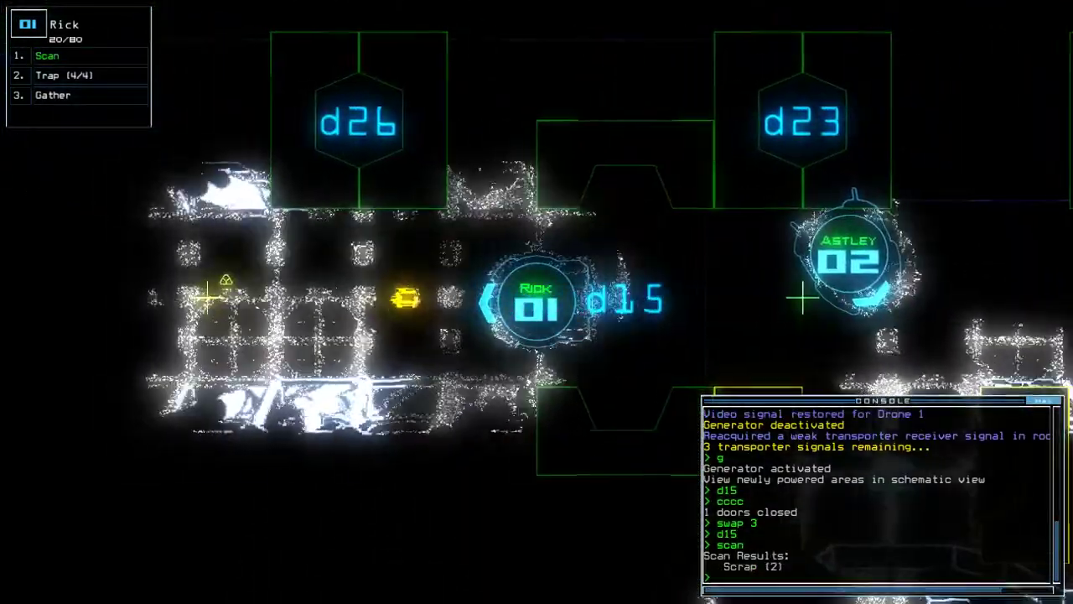
type("g")
key("Return")
type("g")
key("Return")
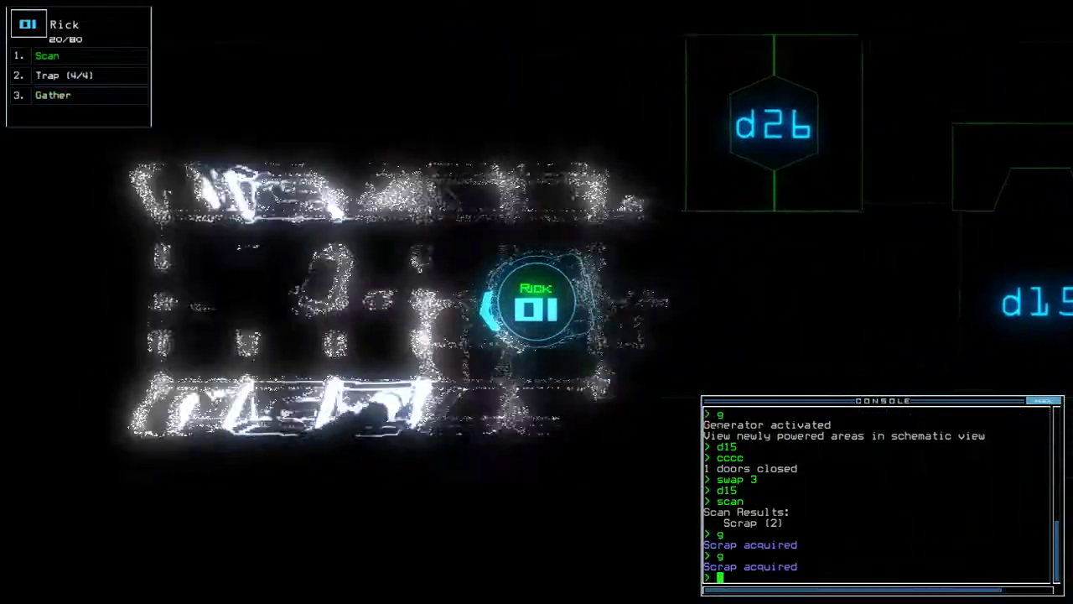
key("space")
key("space")
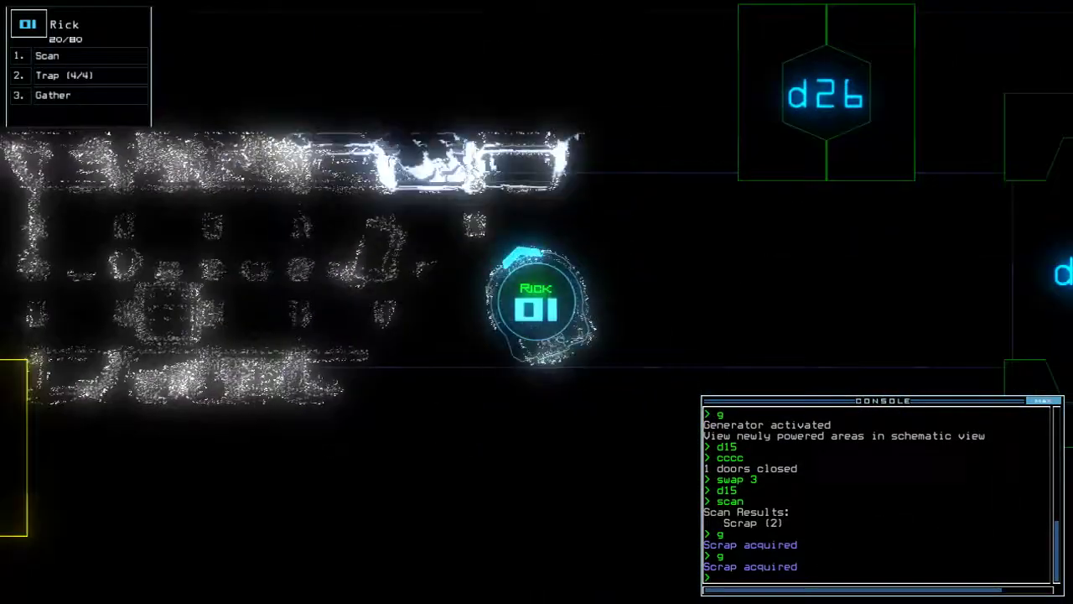
key("Right")
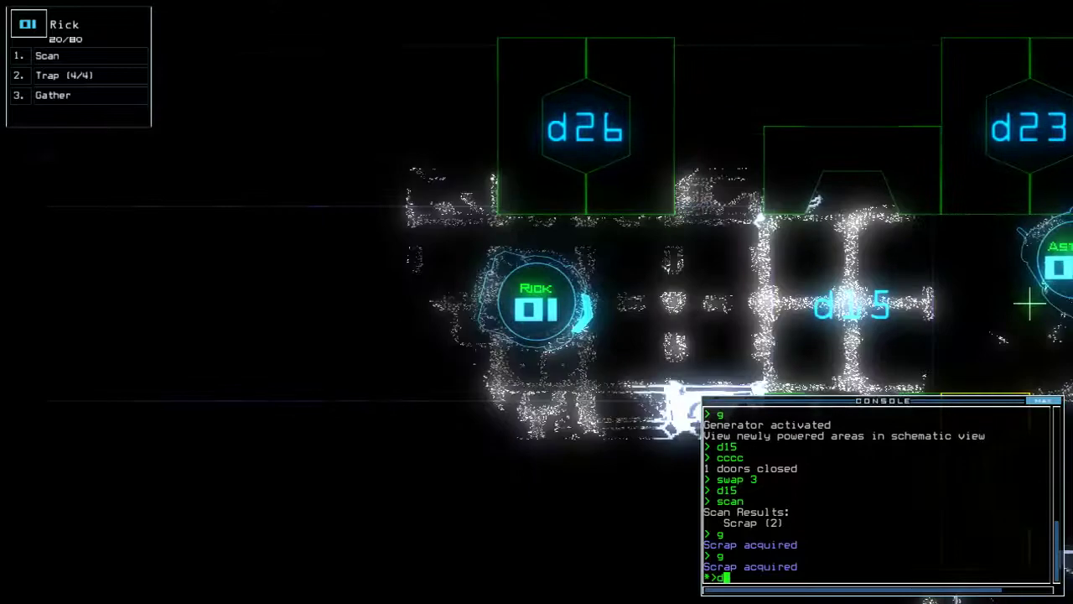
type("15")
key("Return")
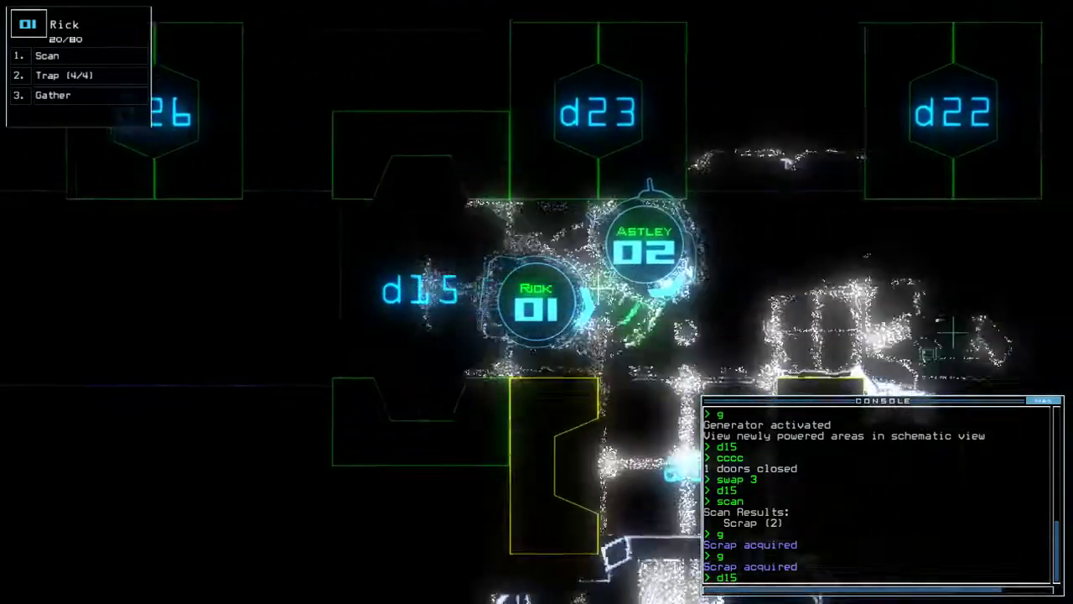
- Open door d8 and scan the room beyond, which holds nothing of interest
key("space")
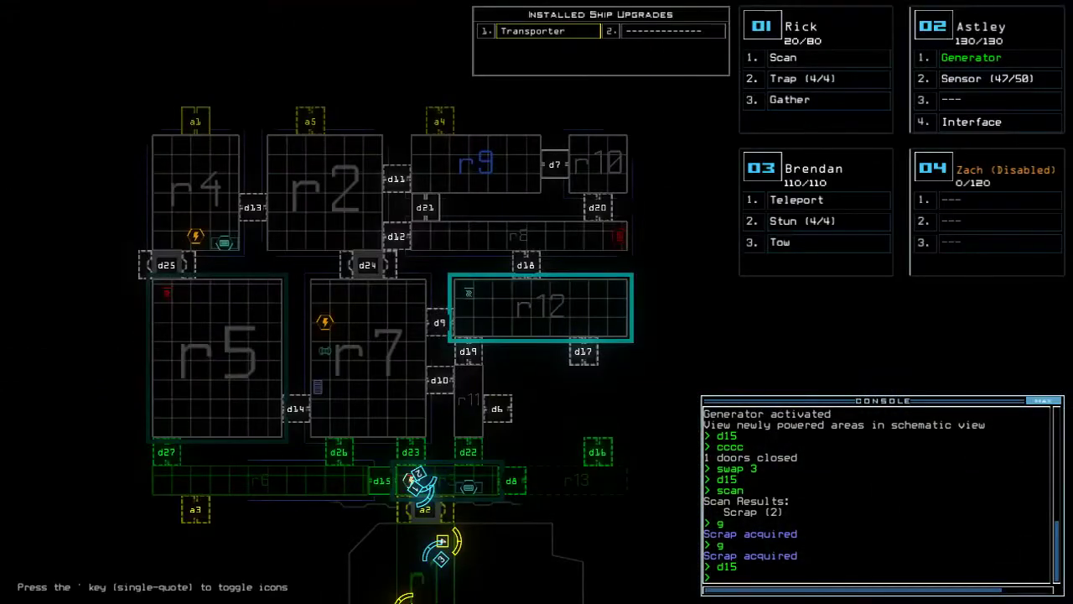
key("space")
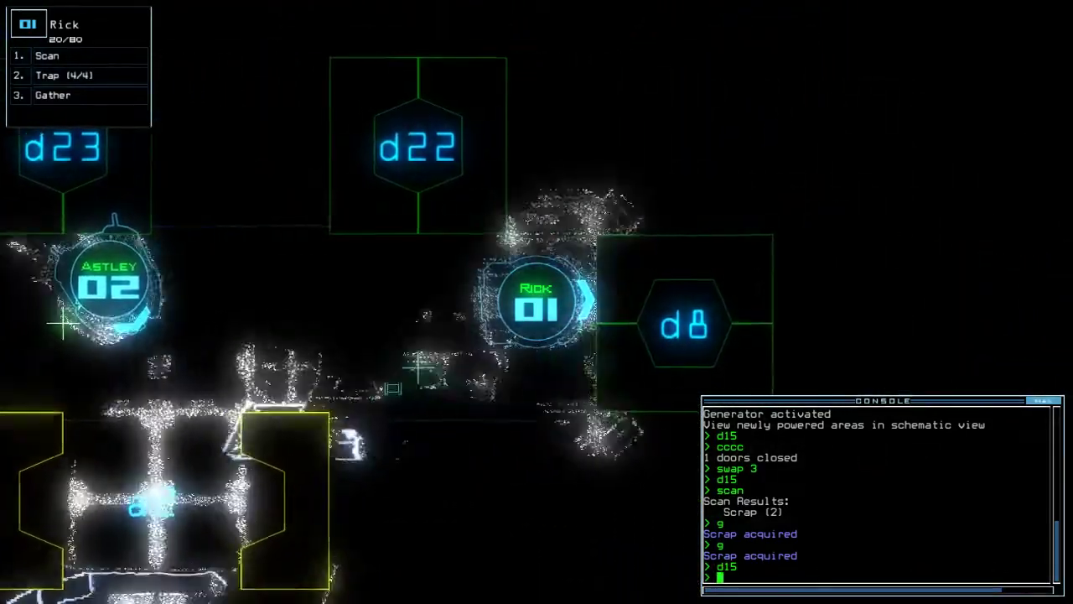
key("space")
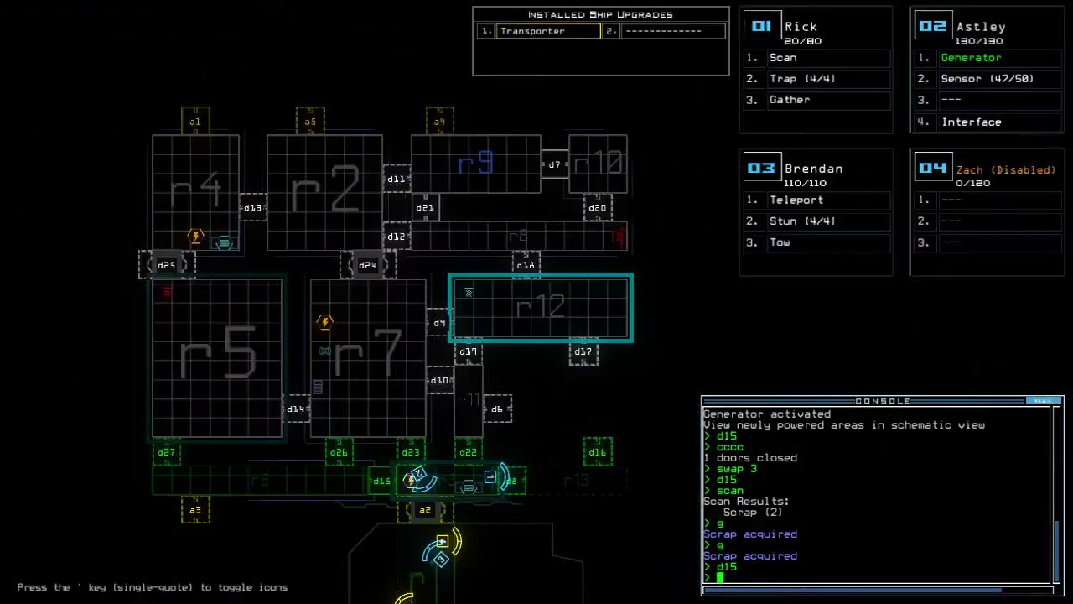
type("d8")
key("space")
key("Return")
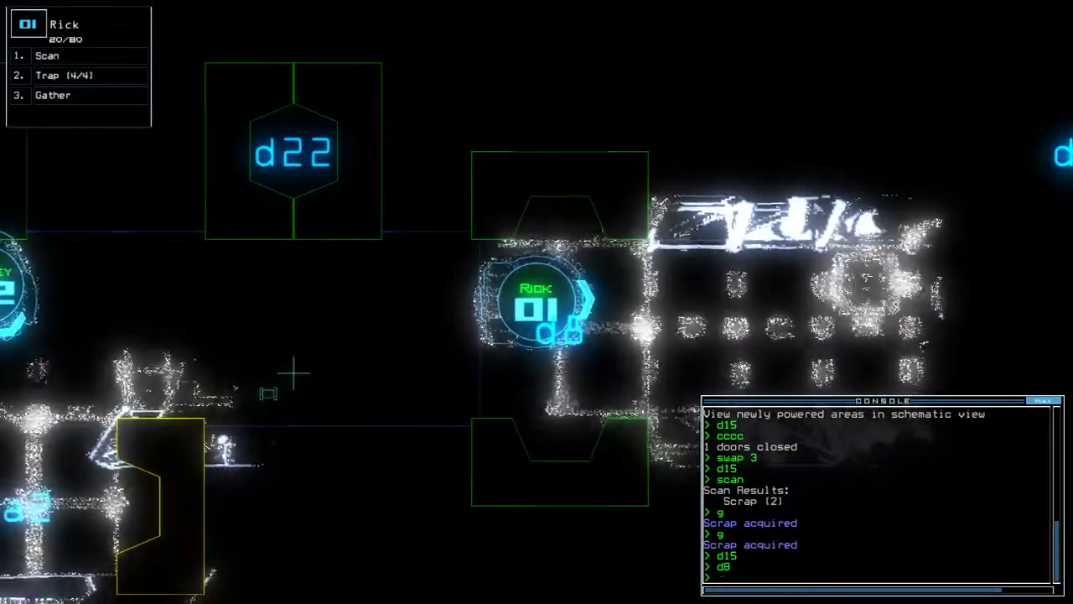
type("scan")
key("Return")
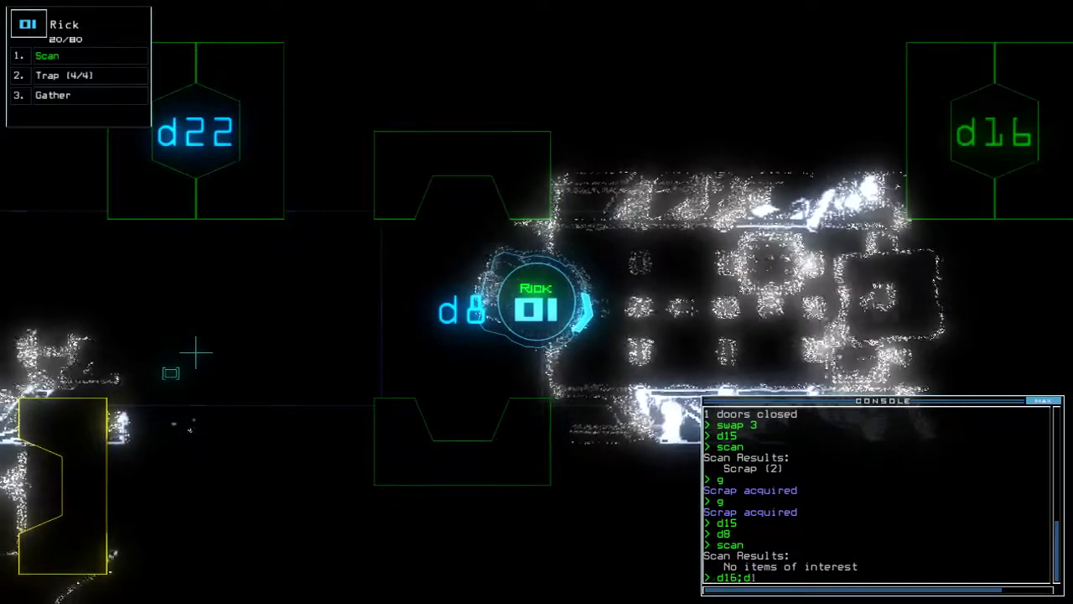
type("16")
- Send Rick to door d16 and move it through into room r14
key("Return")
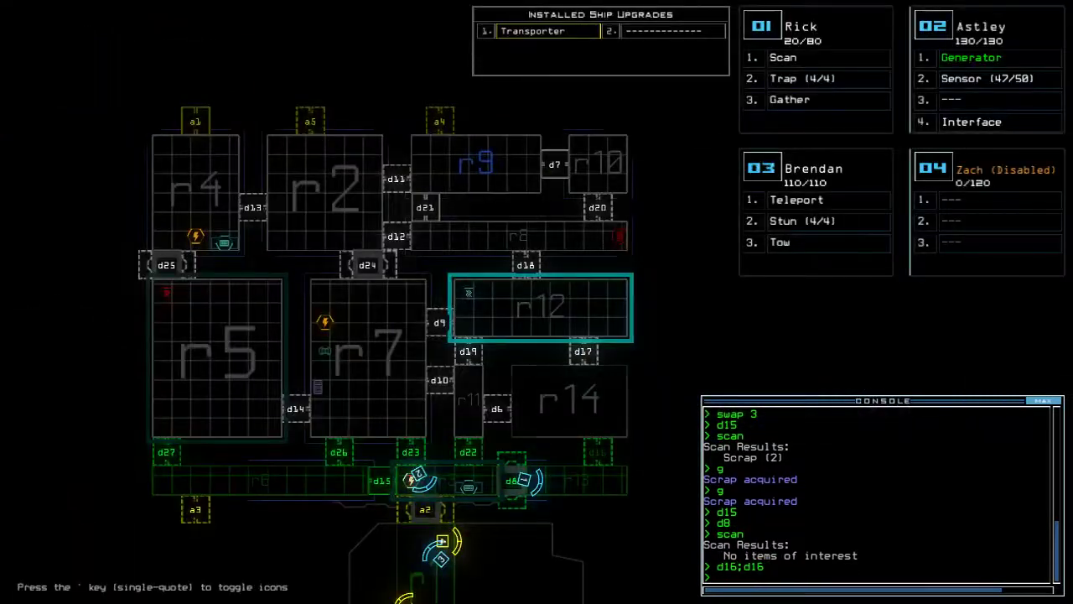
key("space")
type("d1")
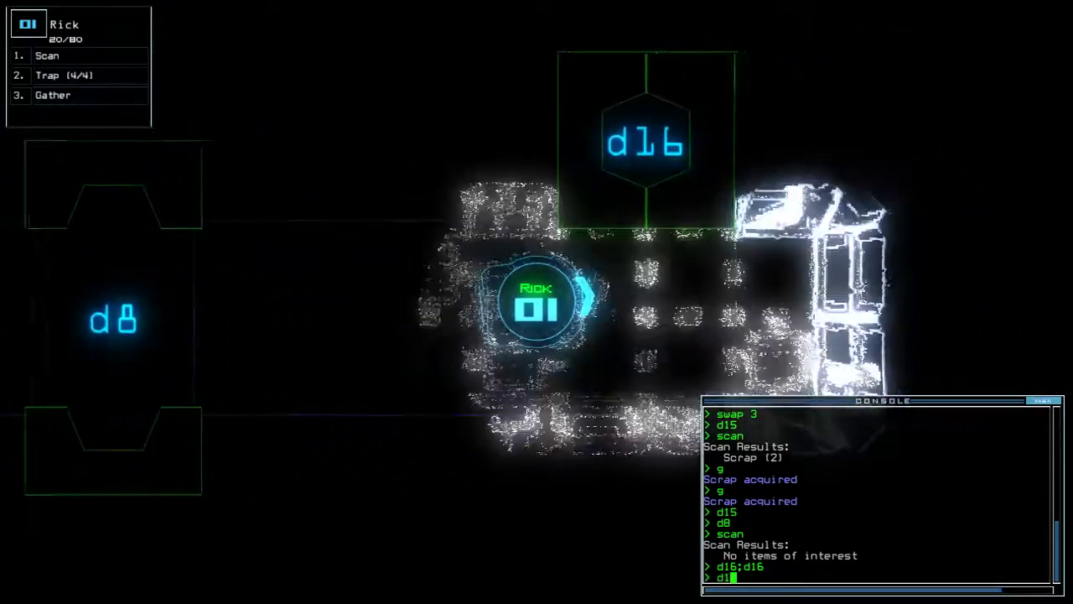
type("6")
key("Return")
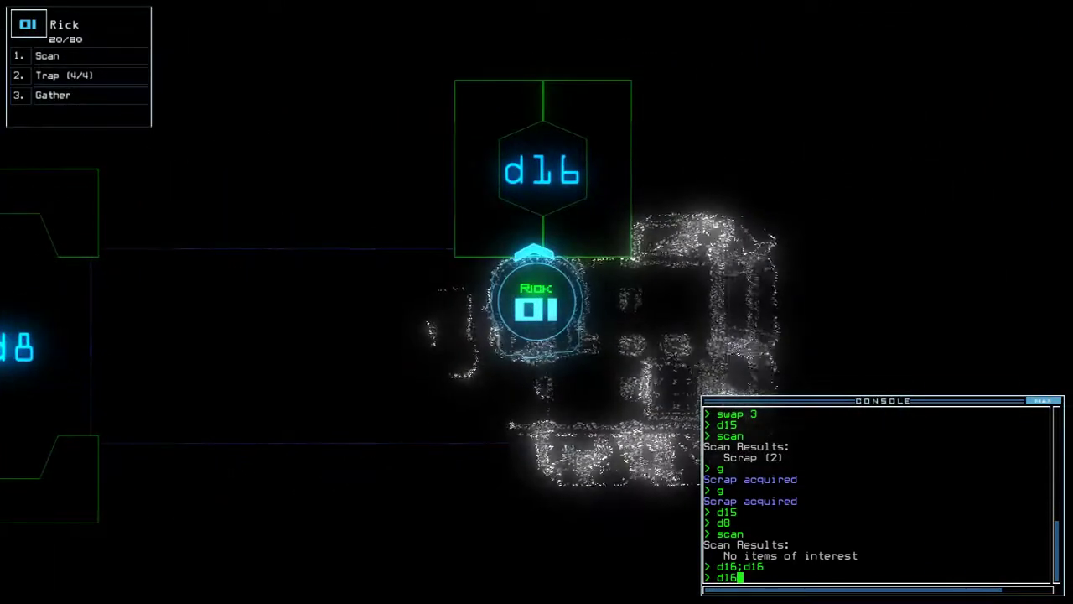
key("Return")
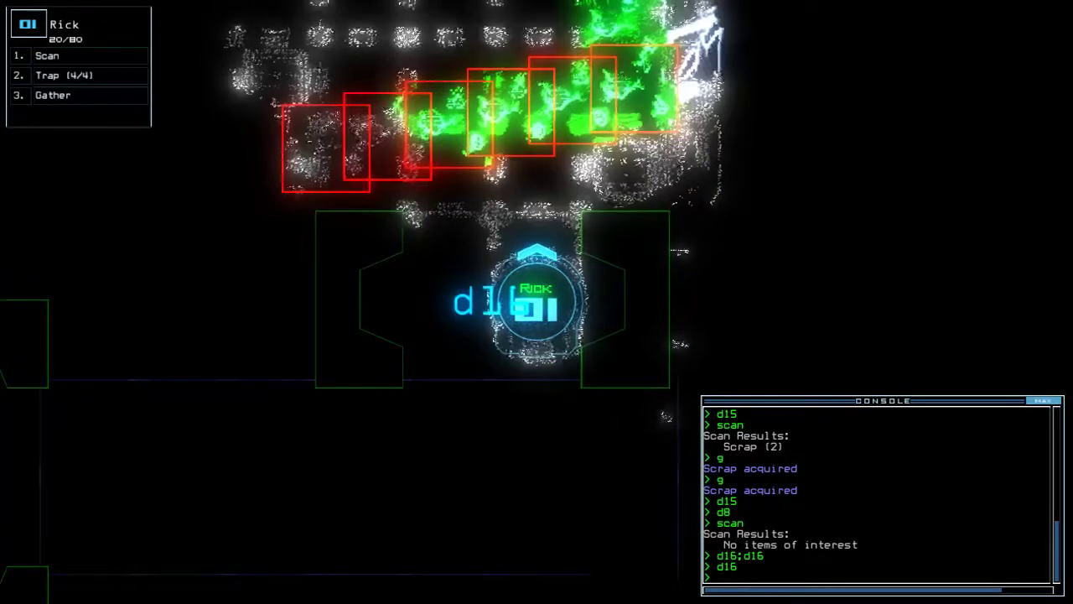
- Drop a trap near door d16 and detonate all placed traps
key("space")
type("scan")
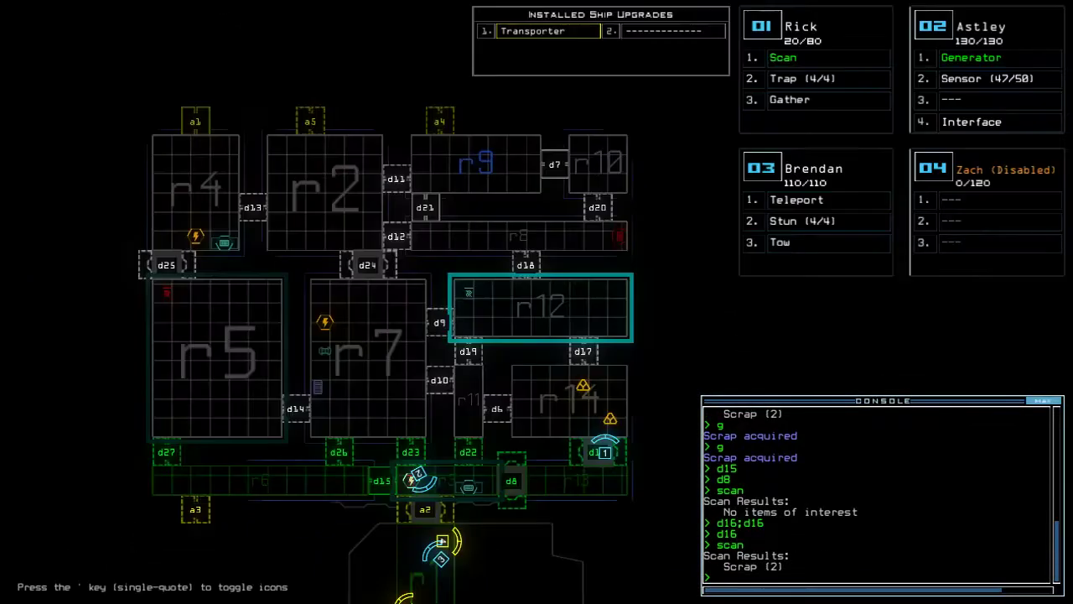
key("space")
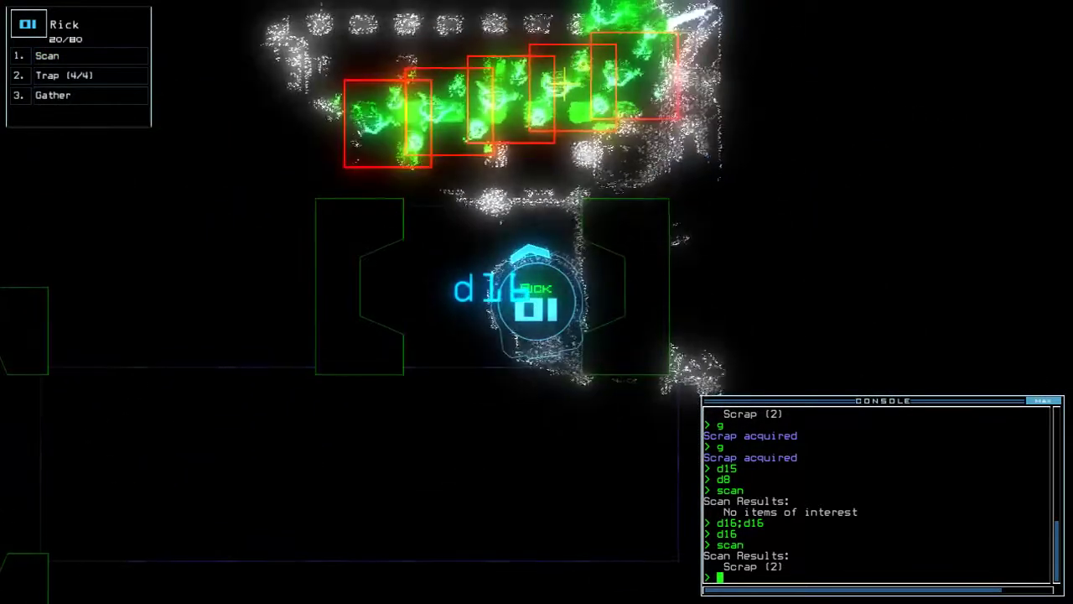
key("space")
key("space")
type("trap")
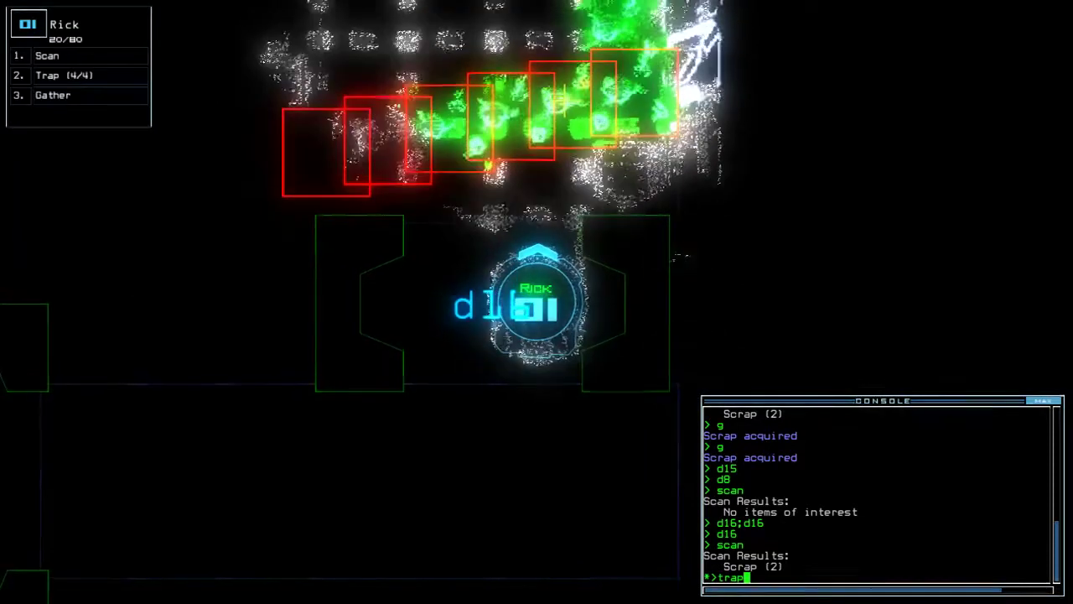
key("Return")
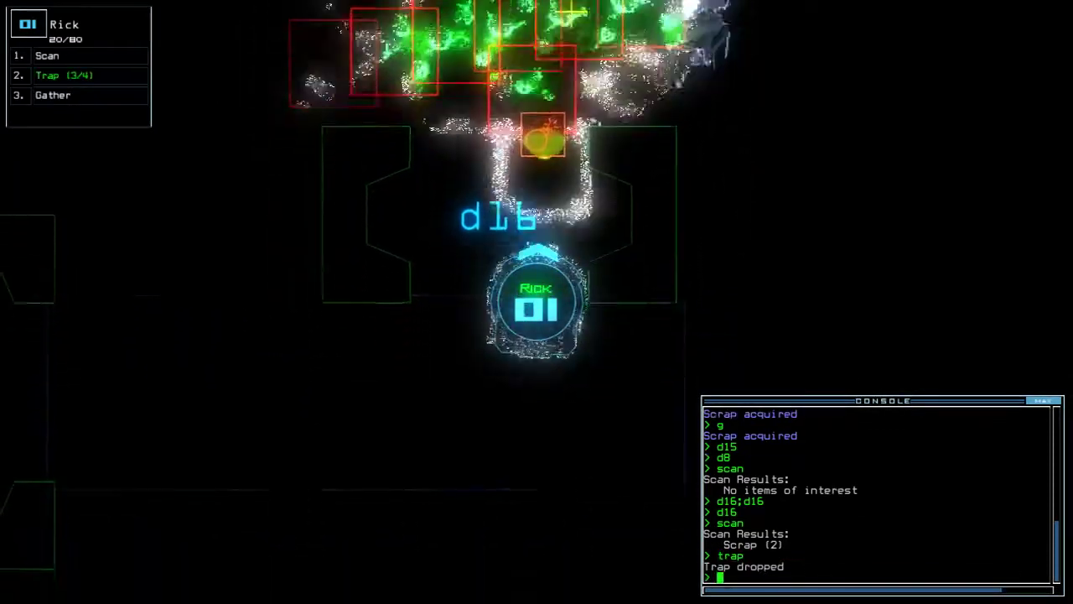
key("space")
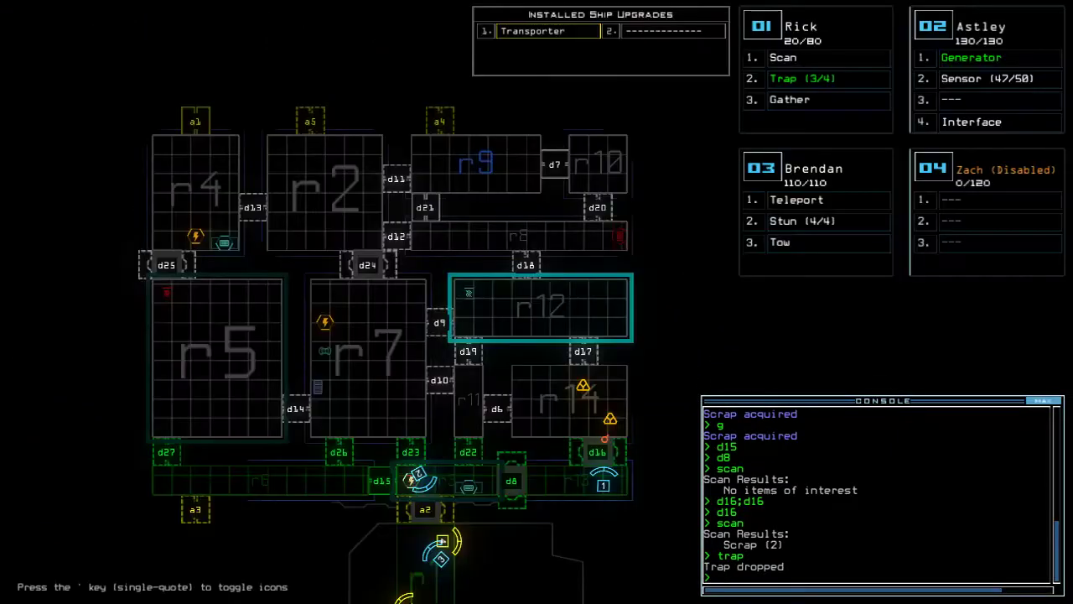
type("kk")
key("Return")
key("space")
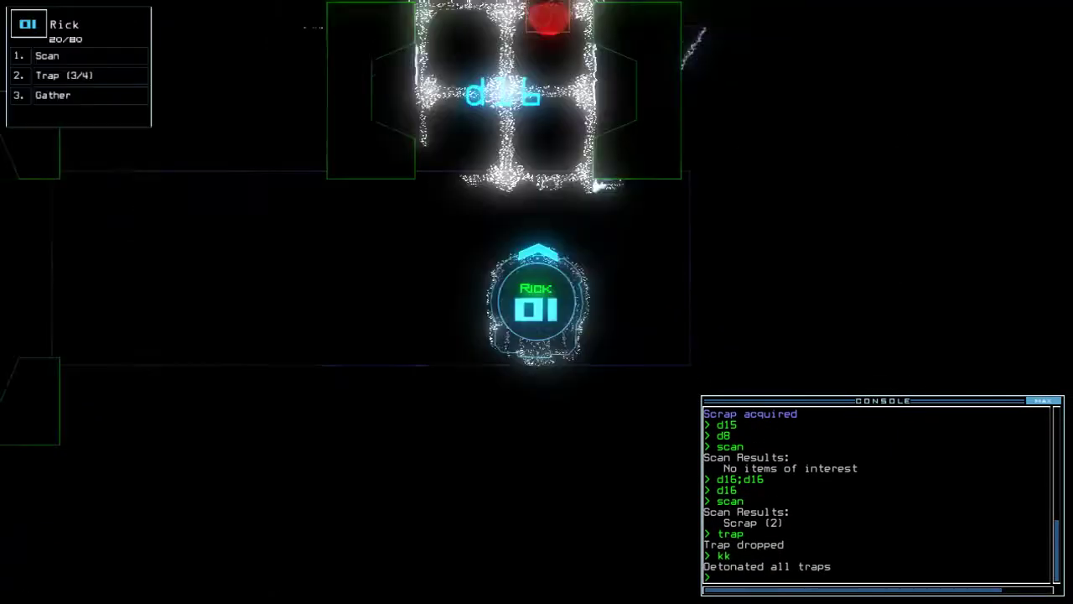
type("g")
- Gather the room's scrap, toggle doors d16 and d8, and recall the drones to r1
key("Return")
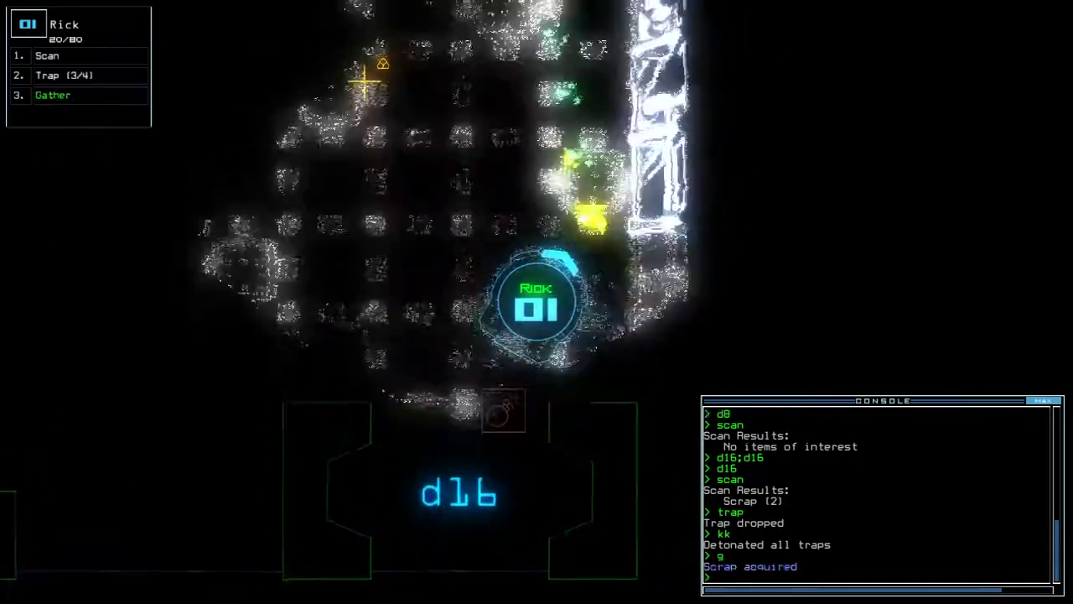
type("g")
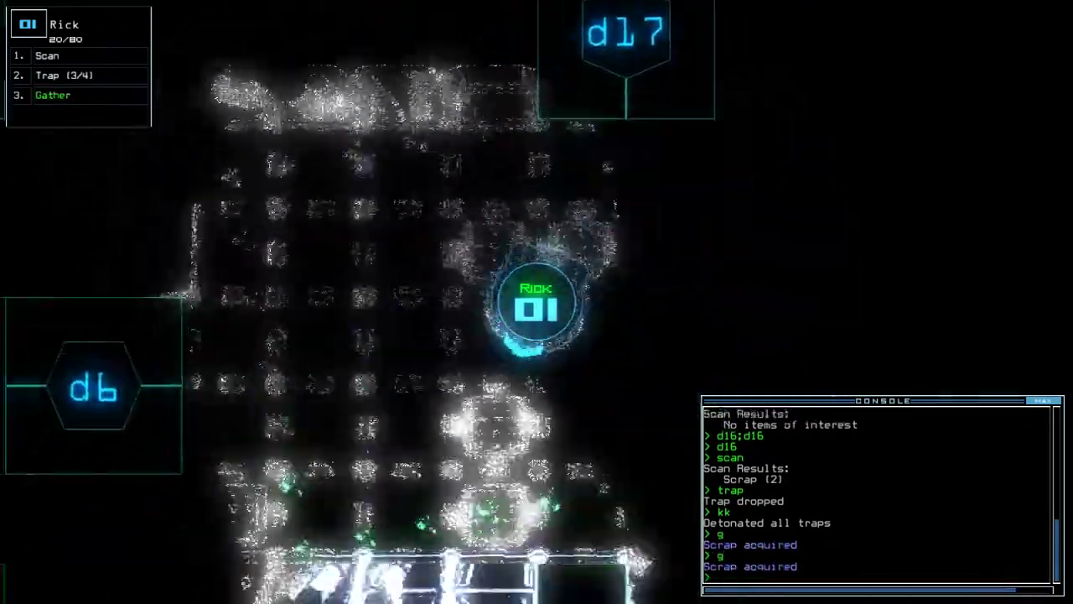
key("Return")
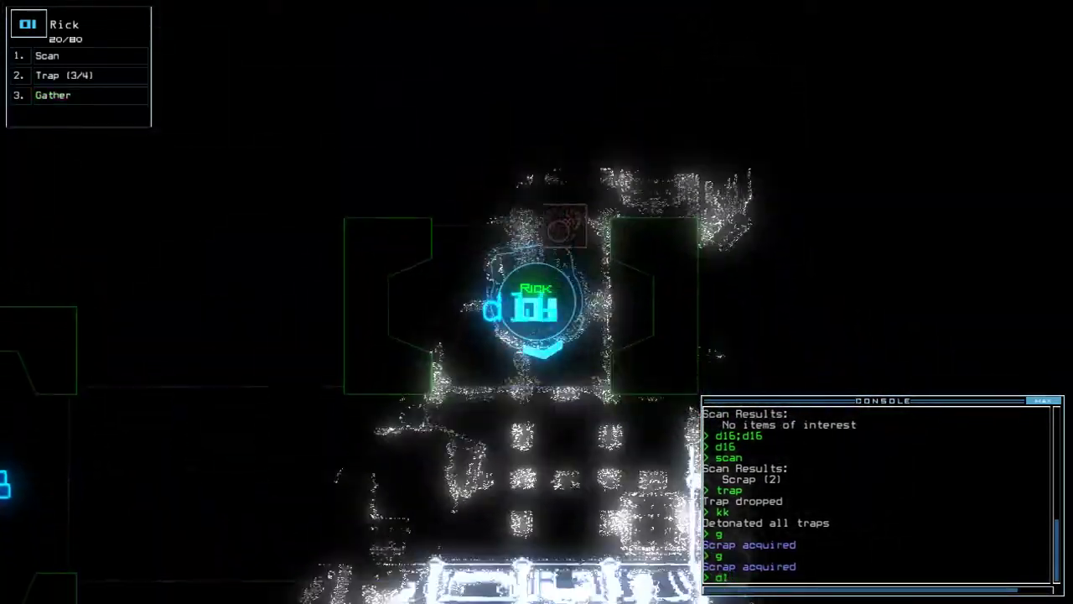
type("d16")
key("Return")
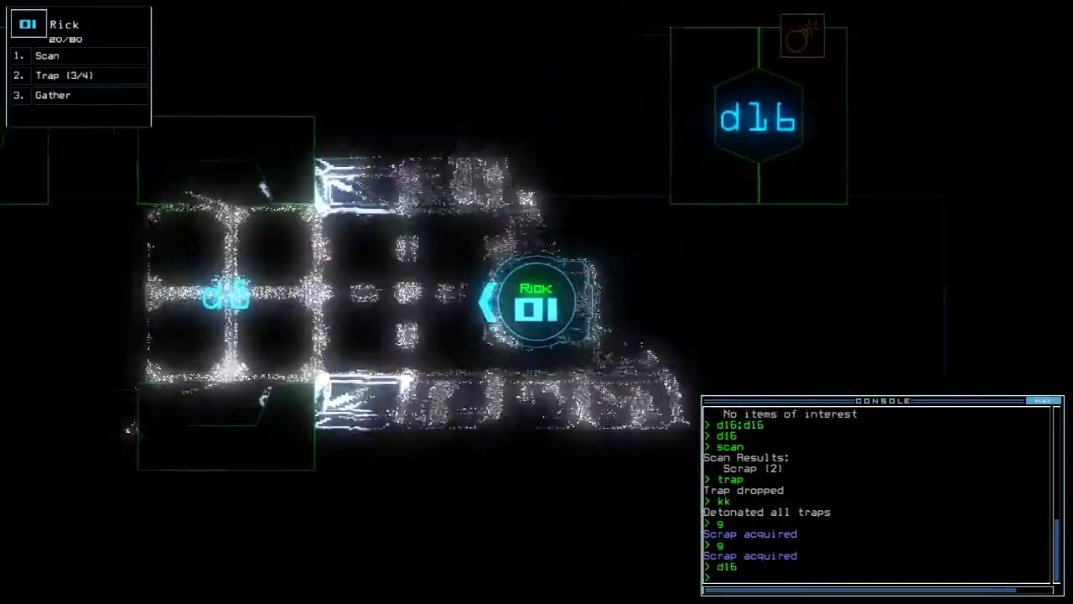
type("d8")
key("Return")
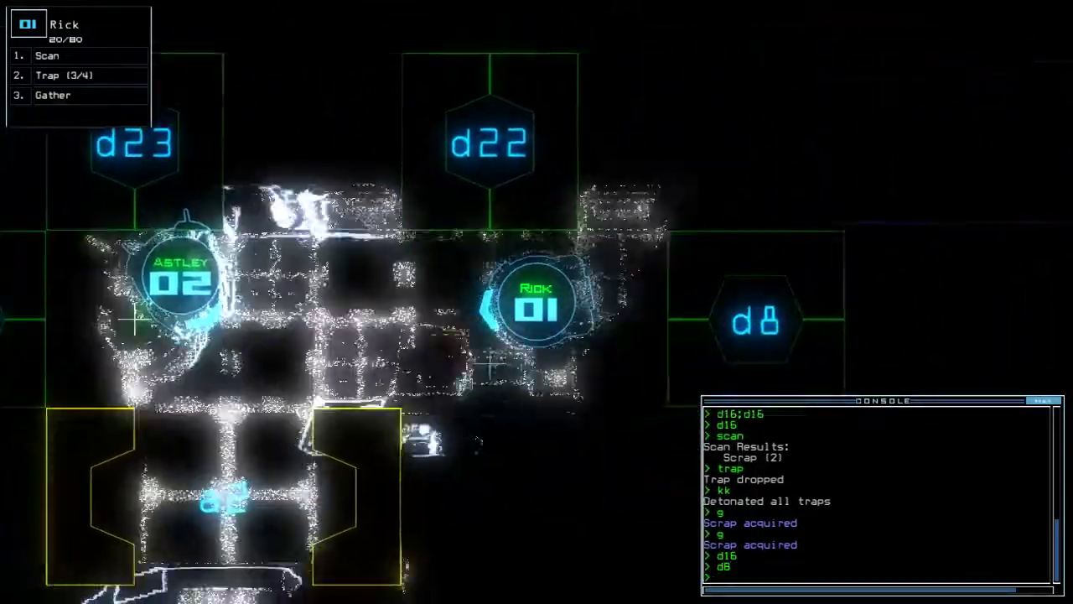
type("end")
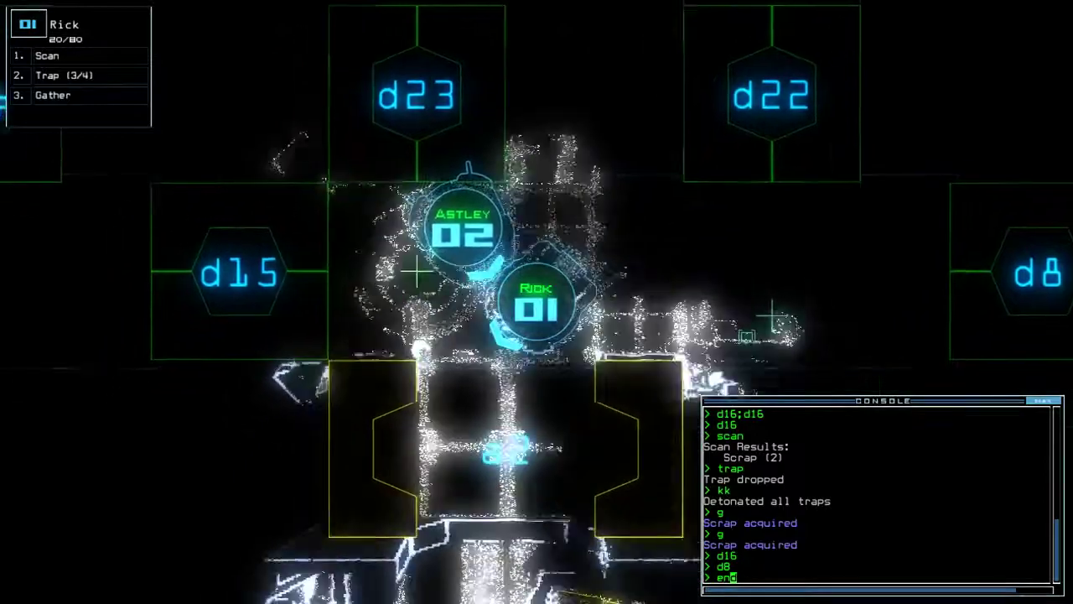
key("Return")
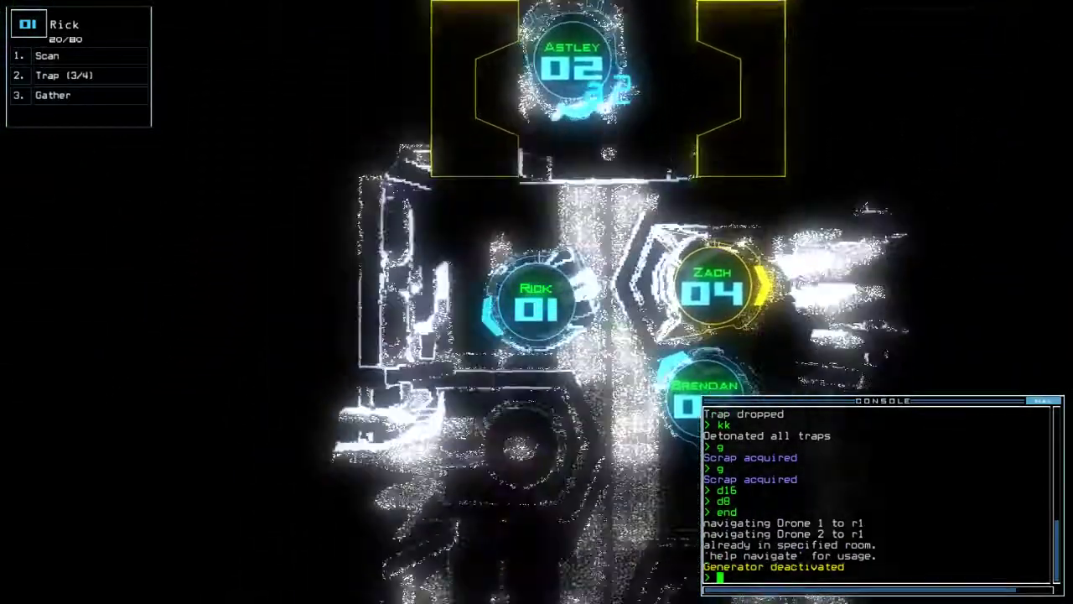
- Check the schematic map, then switch to Astley and power up the generator
key("space")
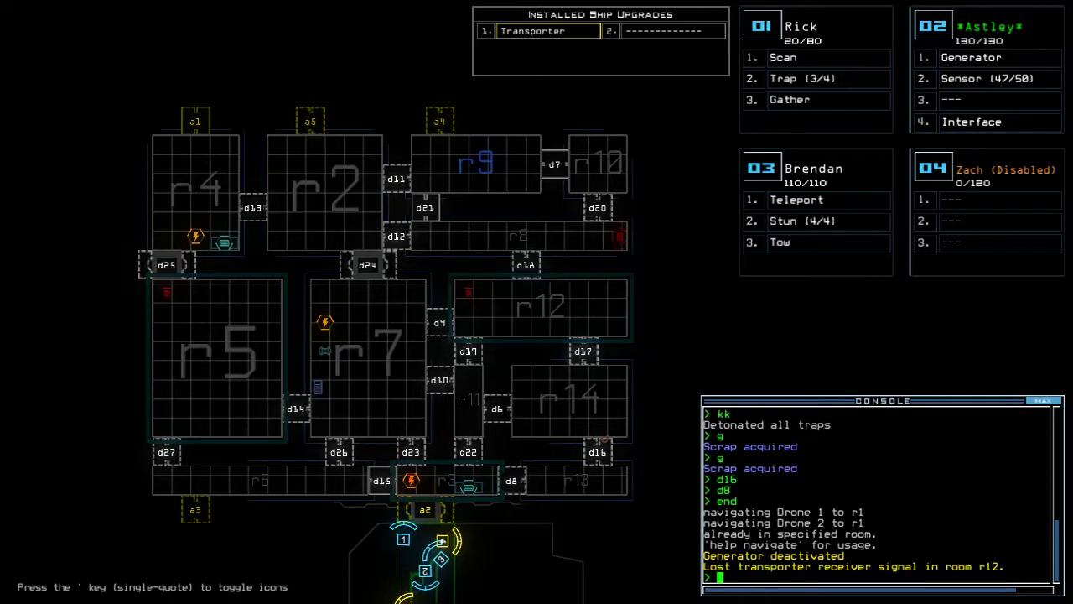
key("space")
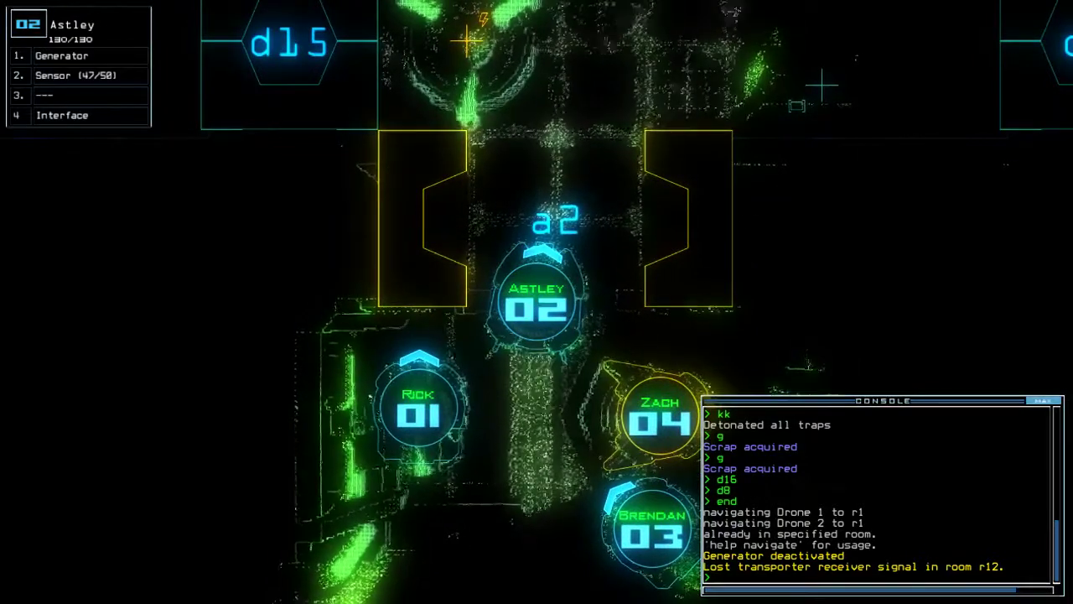
key("space")
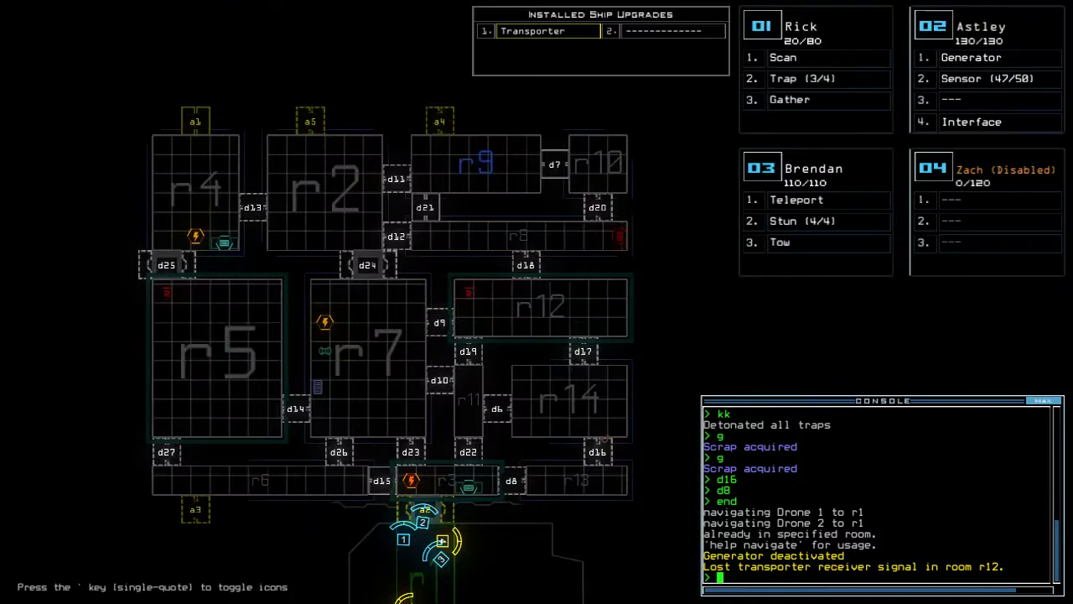
key("2")
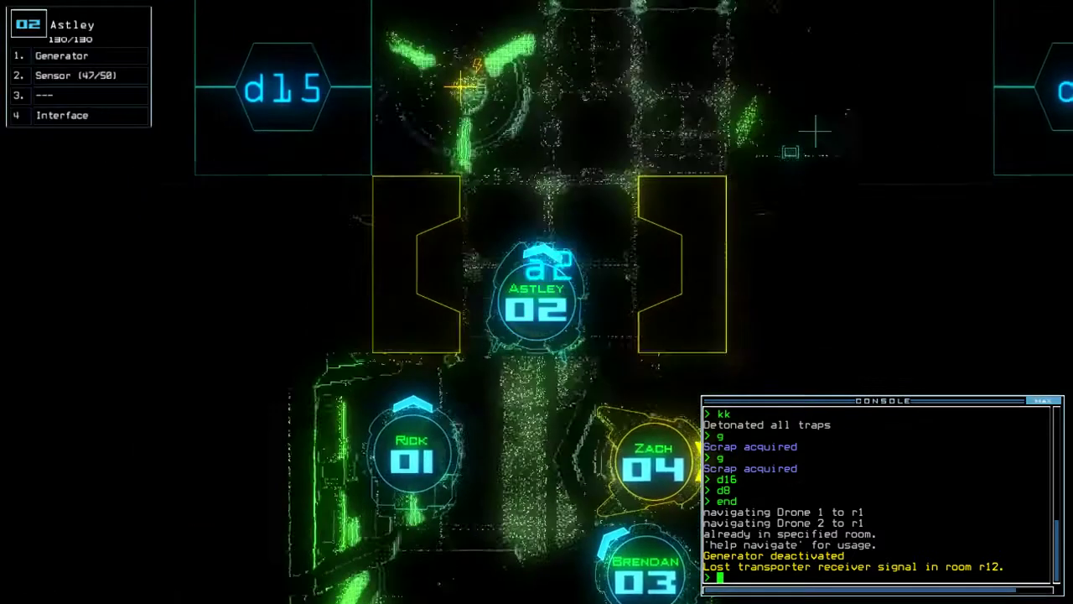
type("g")
key("Return")
type("ss")
- Drop a motion sensor, toggle door d22 and seal room r1, then check the schematic
key("Return")
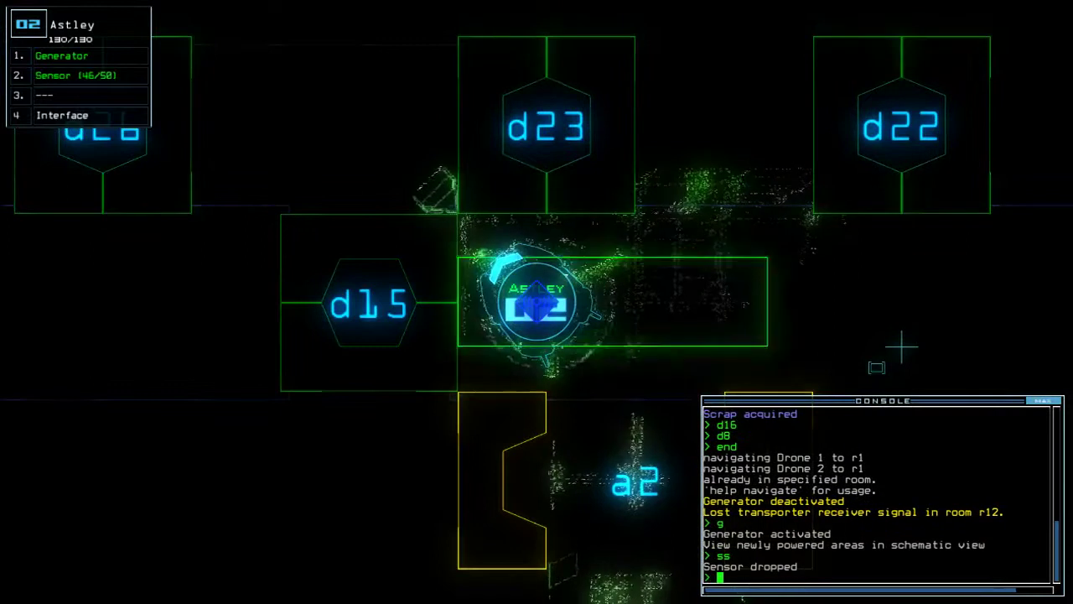
type("d22")
key("Return")
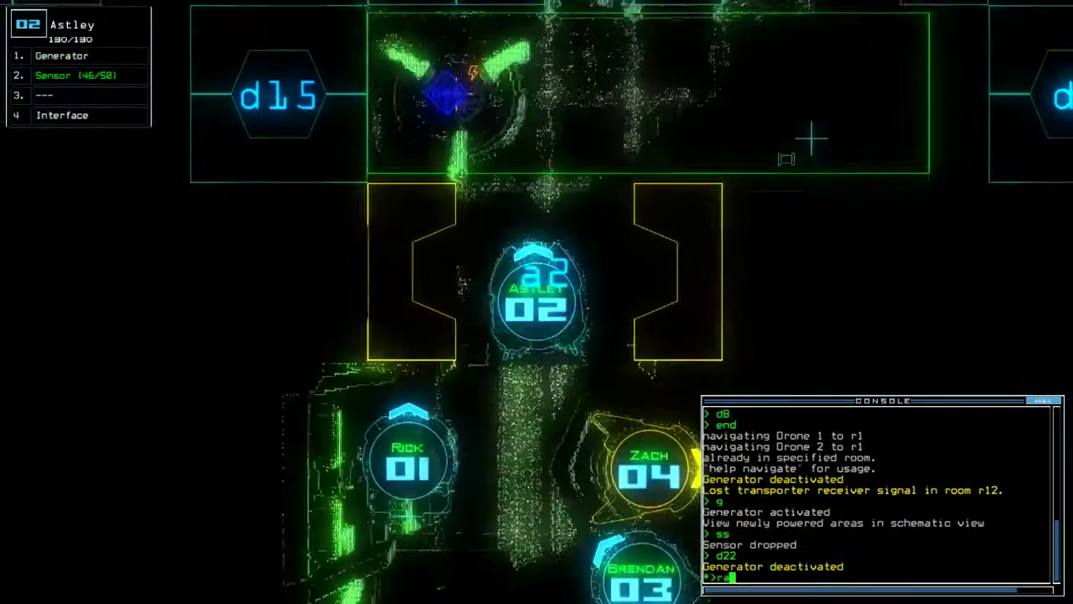
type("ra")
key("Return")
key("space")
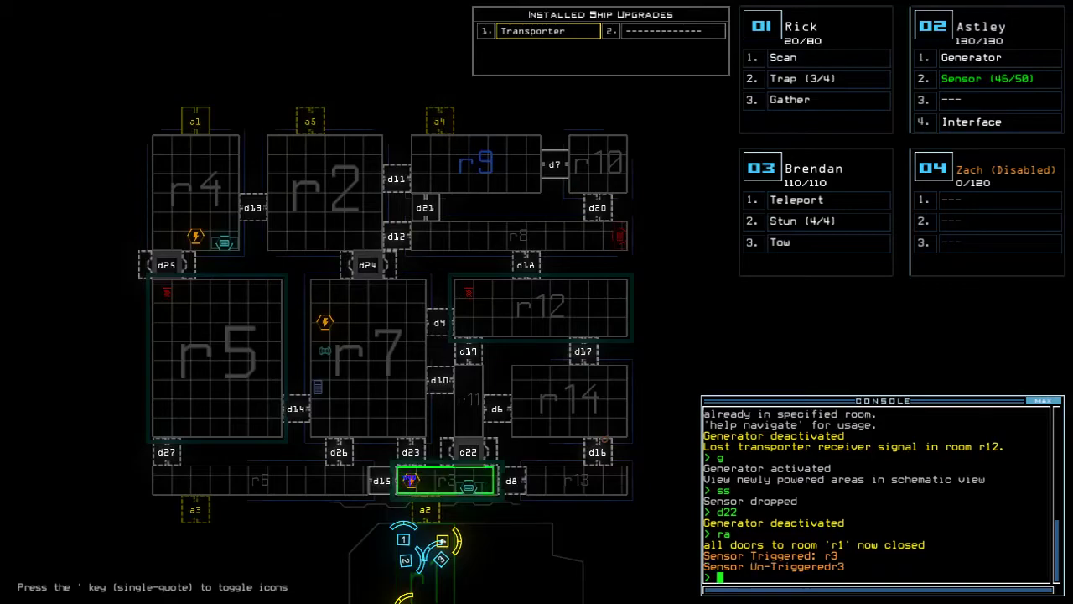
- Cycle r1's doors open and shut again while watching the schematic map
key("space")
type("arr")
key("Return")
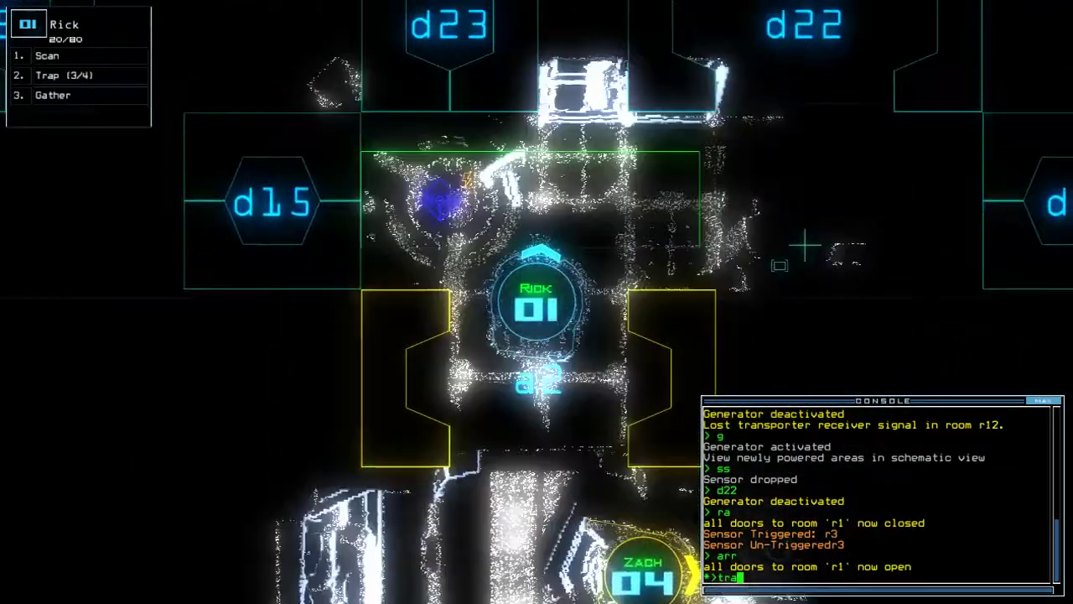
type("tra")
key("Return")
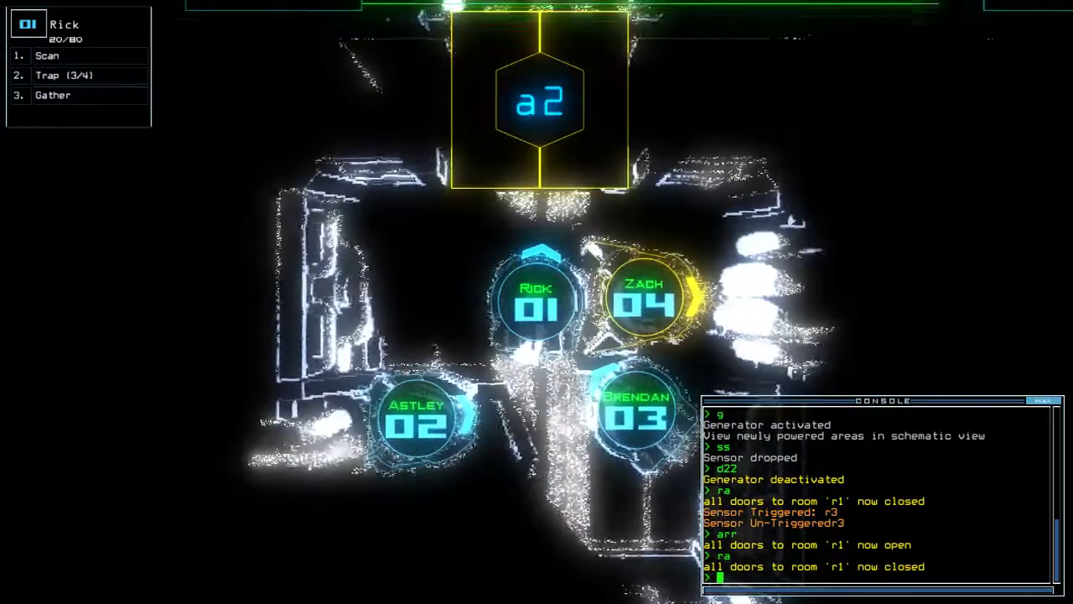
key("space")
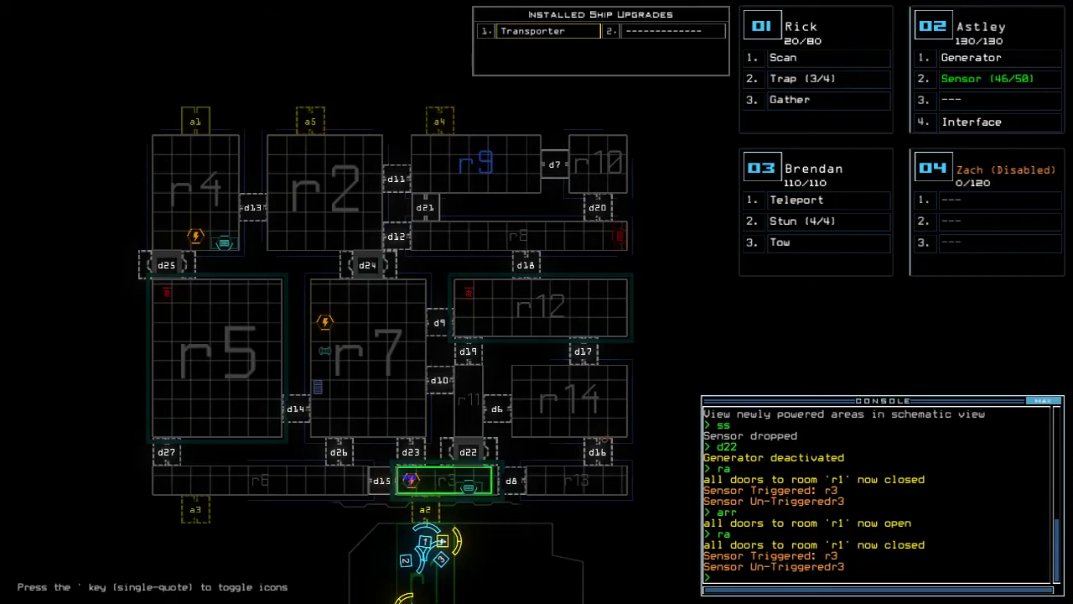
key("space")
type("arr")
- Drop a trap beyond r1, reseal the doors, and detonate it on the r3 threat
key("Return")
type("trap")
key("Return")
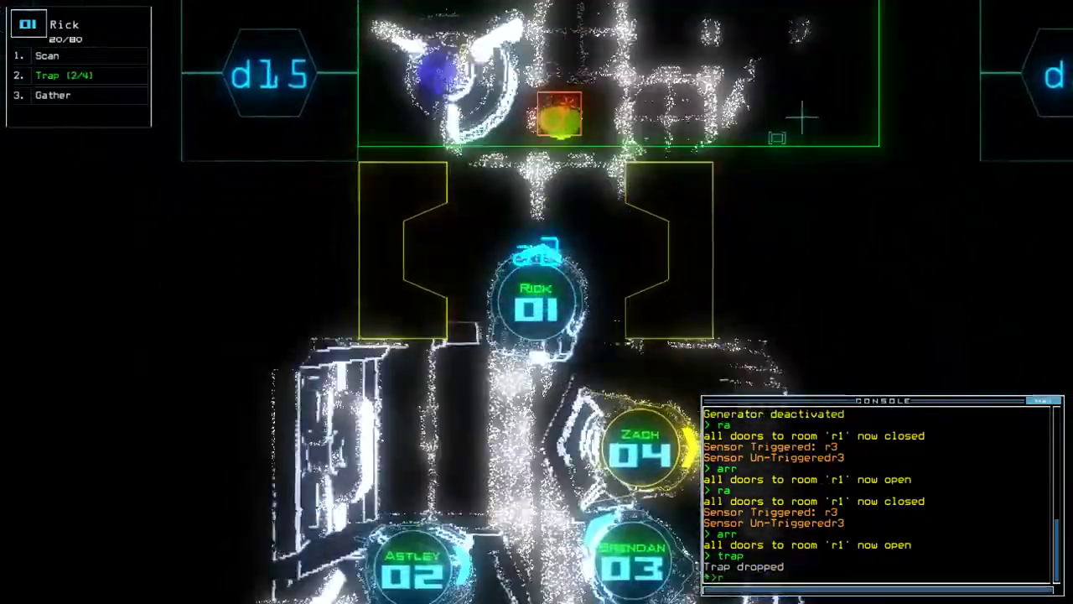
type("ra")
key("Return")
type("kk")
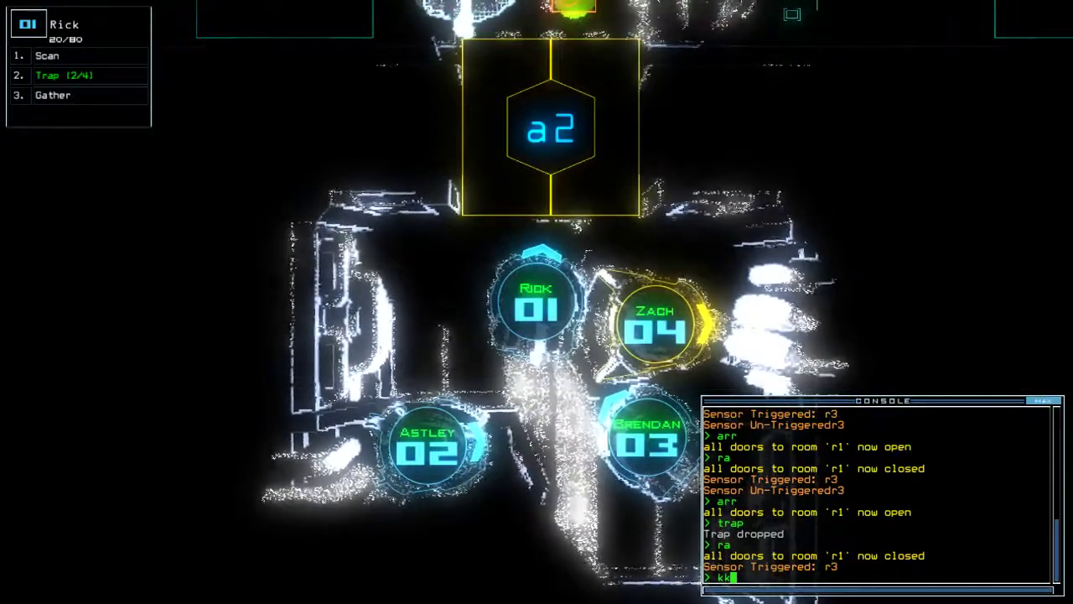
key("Return")
type("arr")
- Send Rick out to scan beyond r1, bring him back, and reseal the docking room
key("Return")
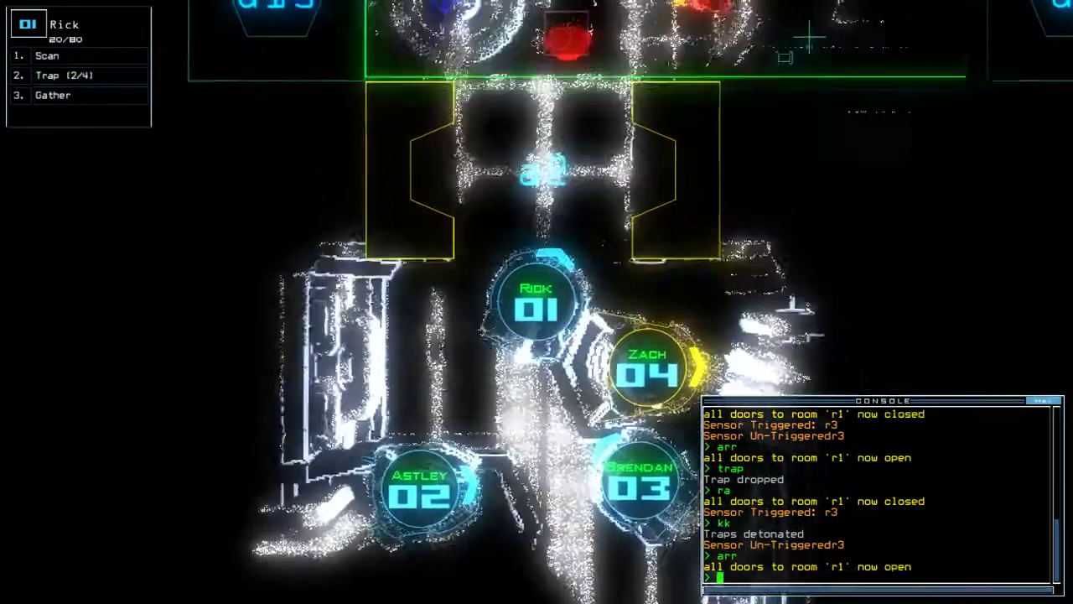
key("Up")
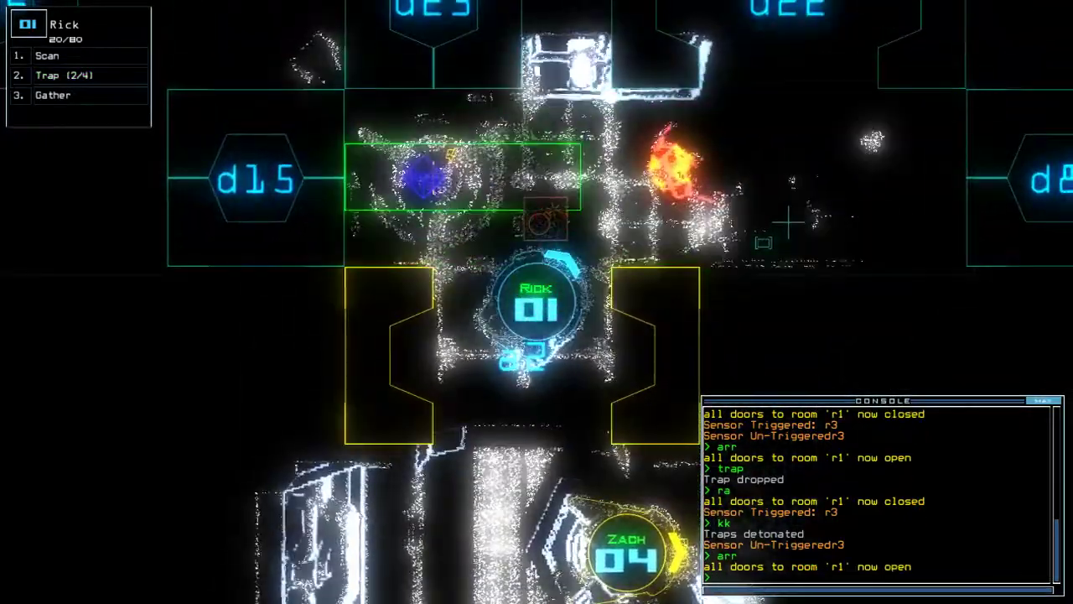
scroll(537, 302, "down", 3)
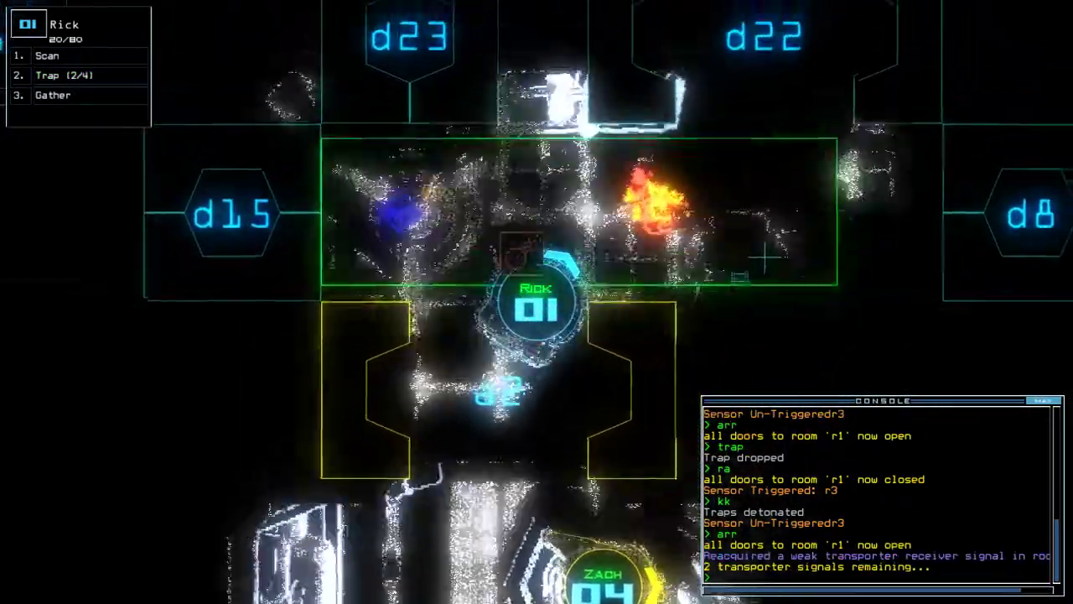
scroll(537, 302, "up", 3)
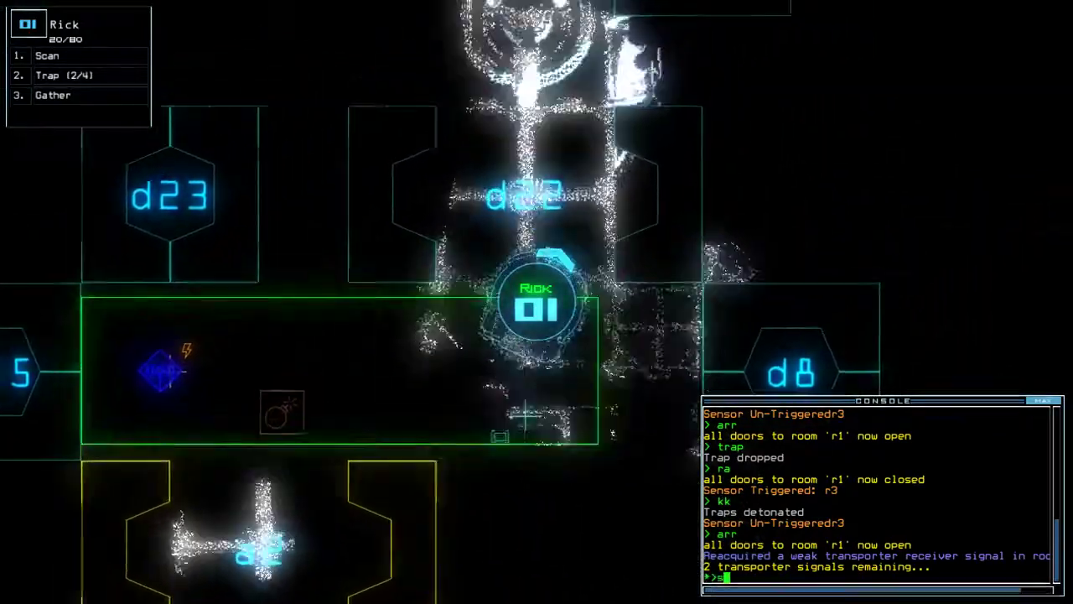
type("can")
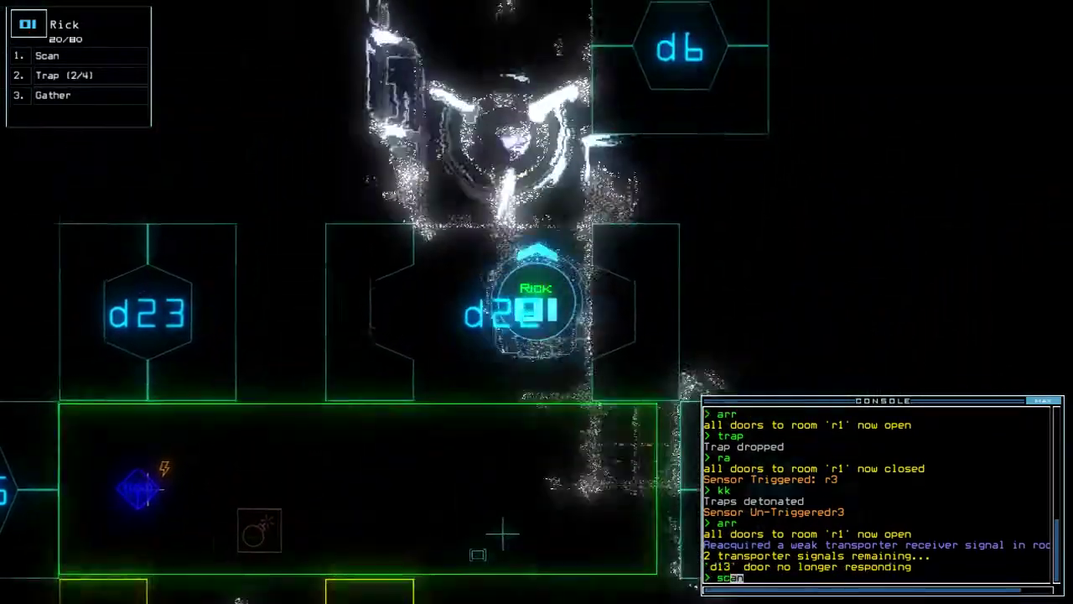
key("Return")
key("Up")
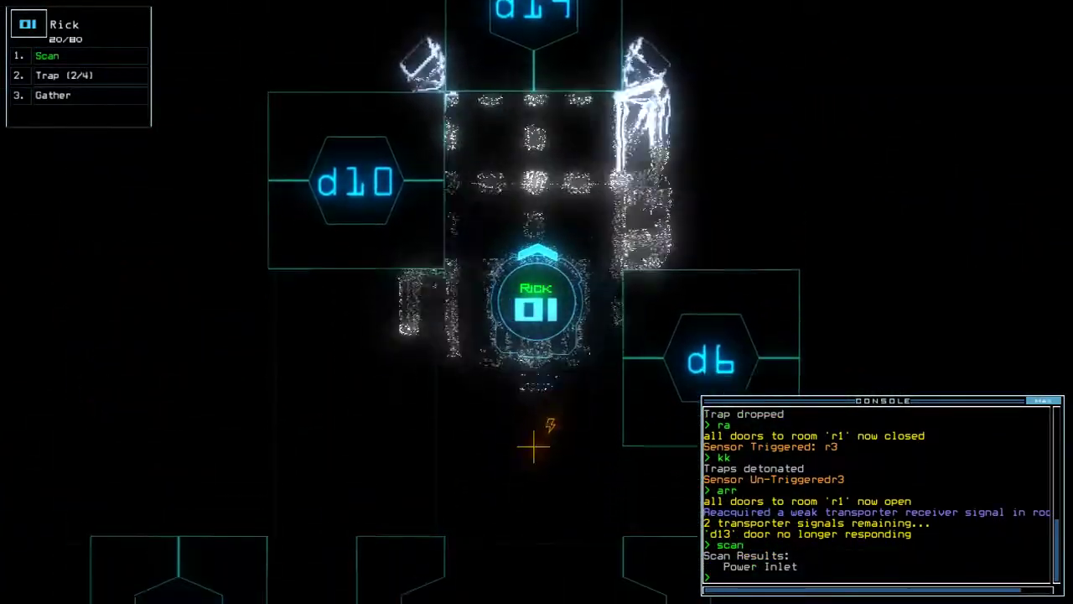
scroll(535, 431, "down", 5)
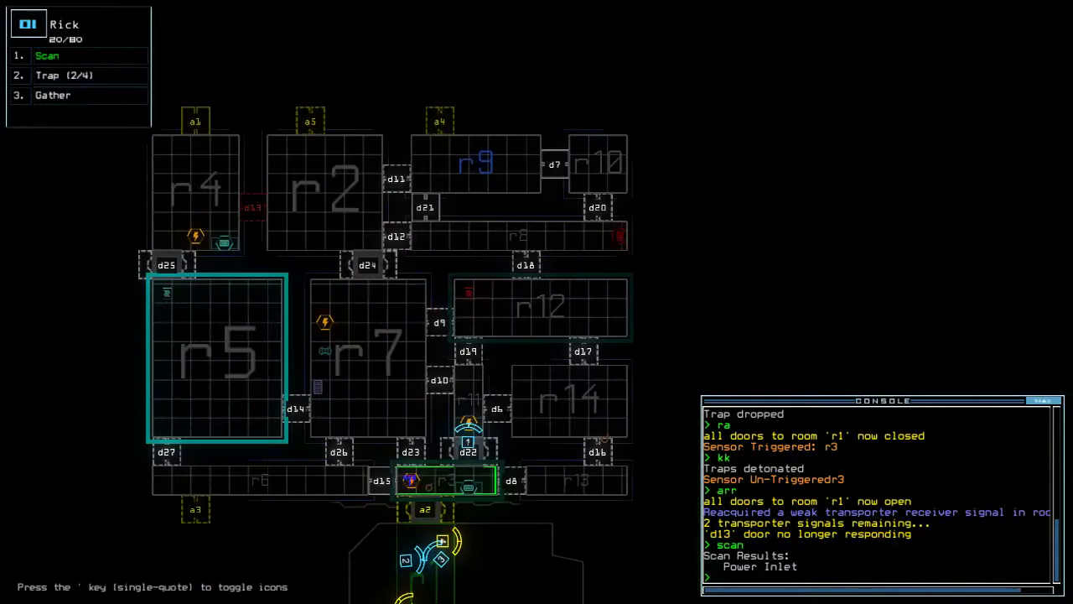
scroll(629, 382, "down", 2)
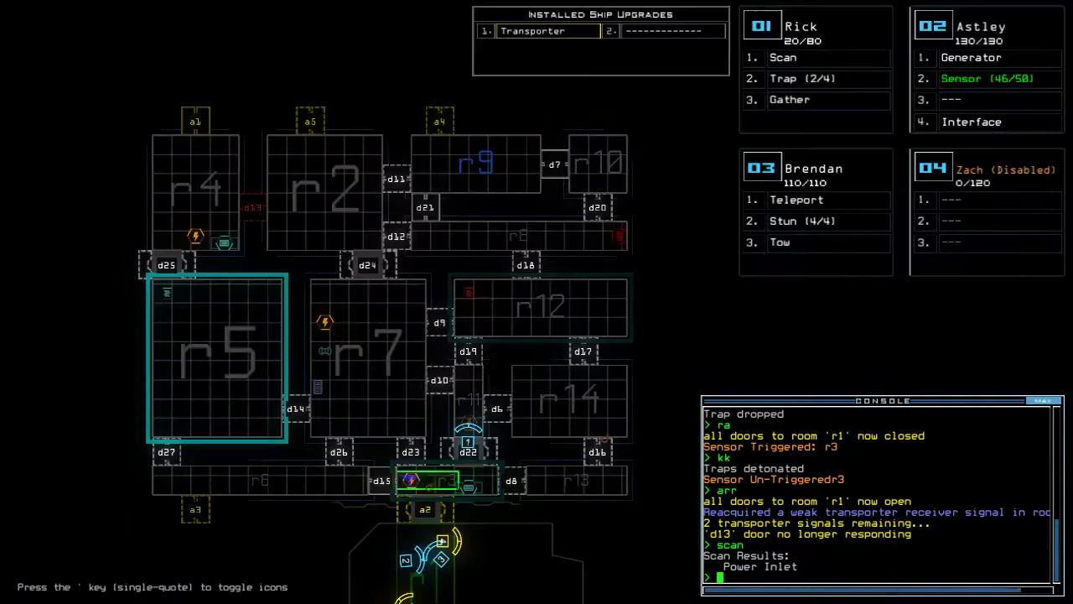
scroll(629, 381, "up", 8)
scroll(628, 381, "down", 2)
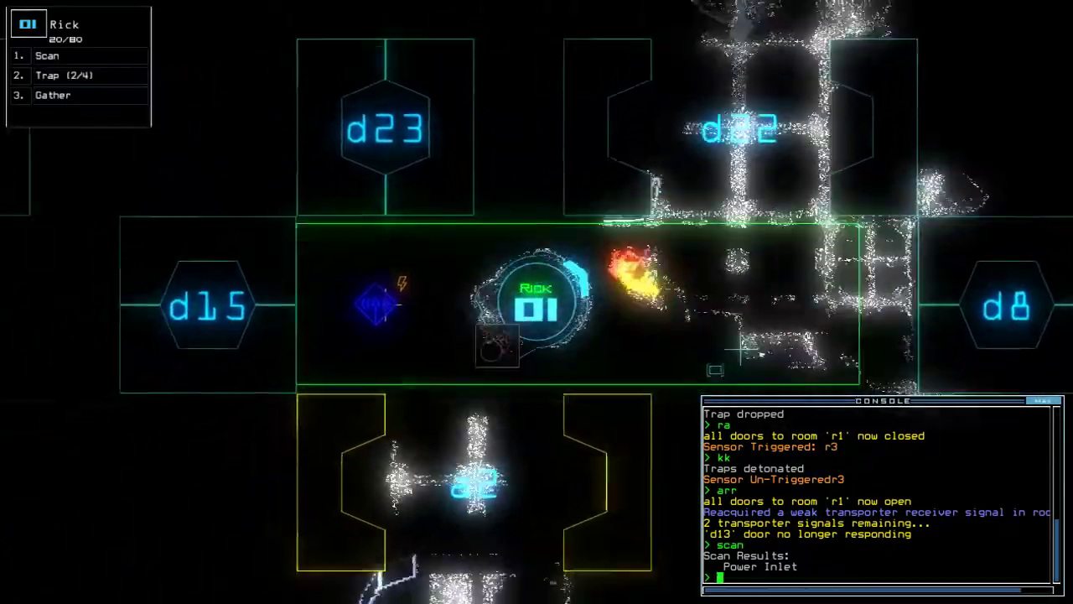
key("Down")
type("ra")
key("Return")
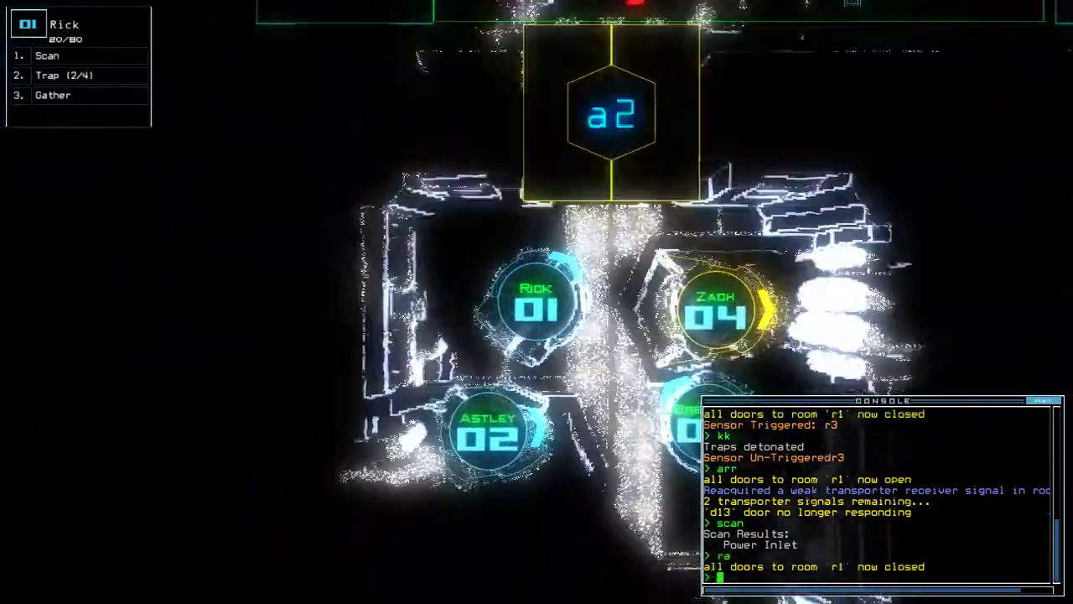
scroll(537, 302, "down", 5)
type("f")
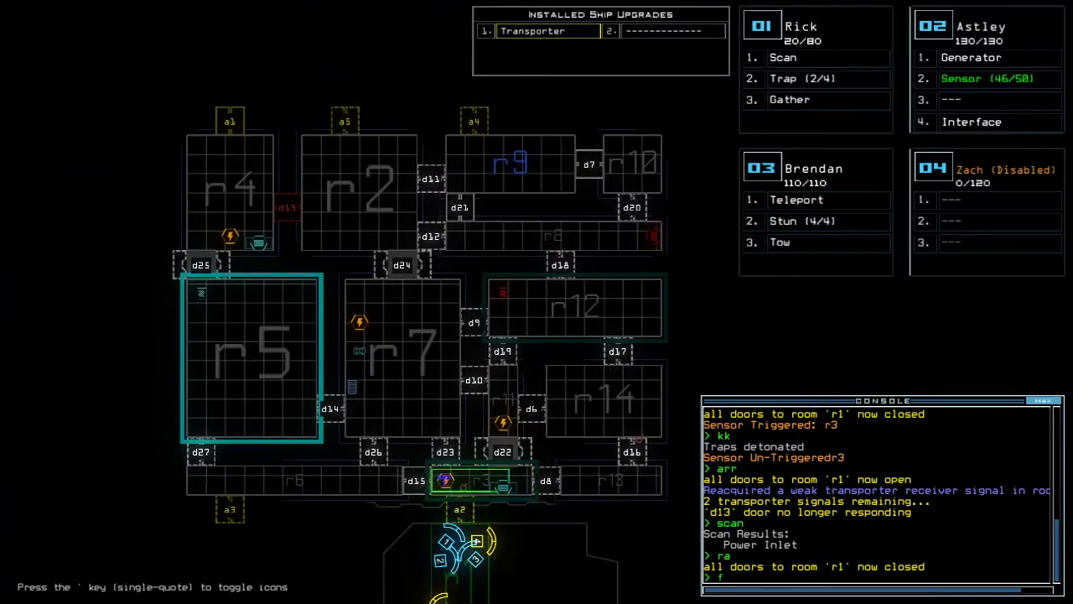
type("r10")
key("Return")
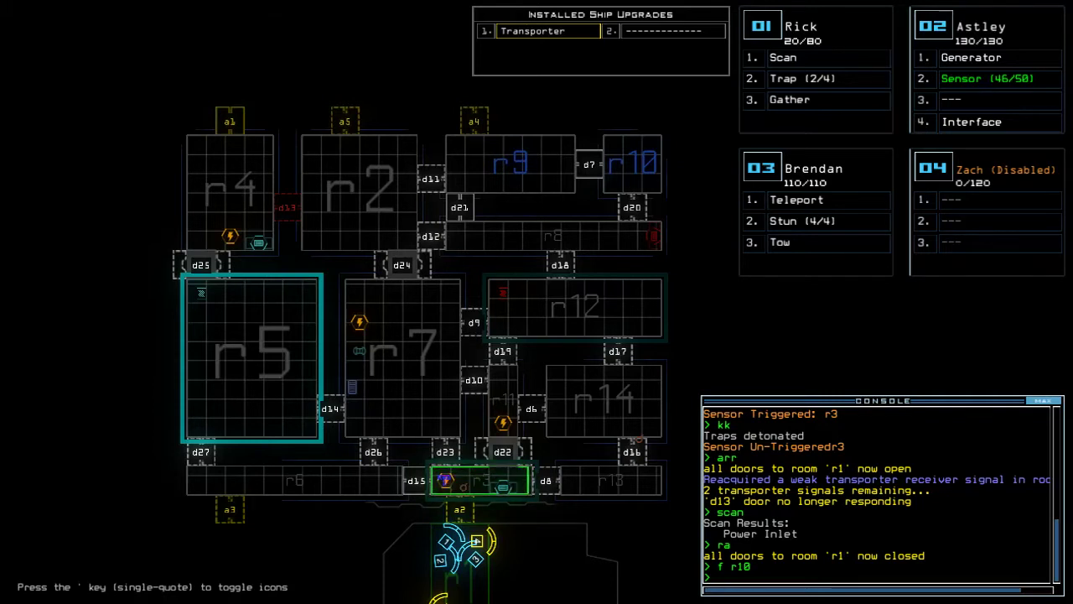
type("oot")
- Run the loot command and leave the derelict, showing 10 scrap, jump fuel and upgrades
key("Return")
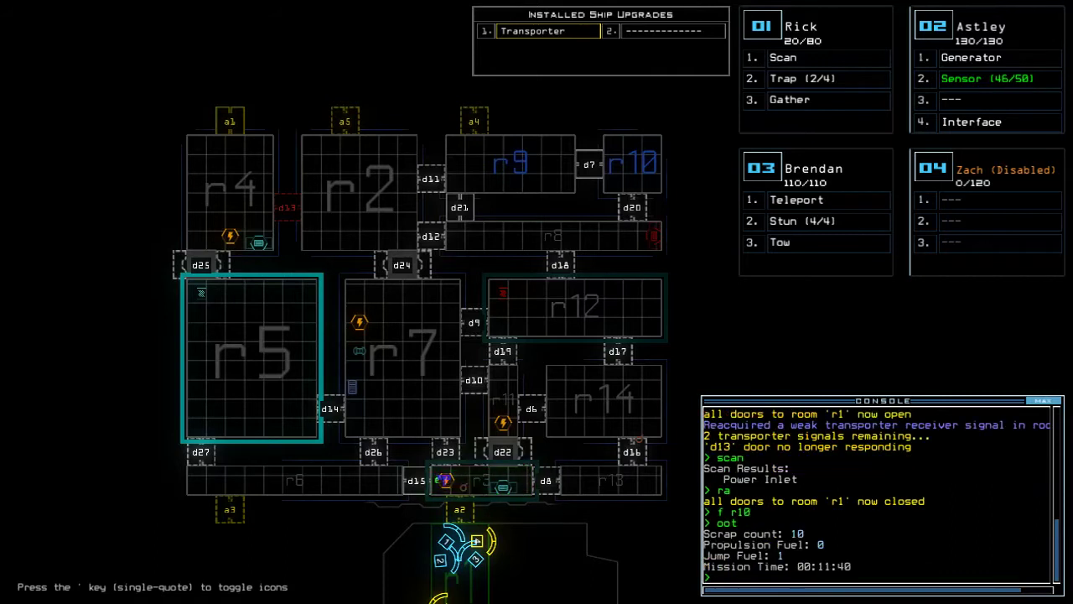
key("Return")
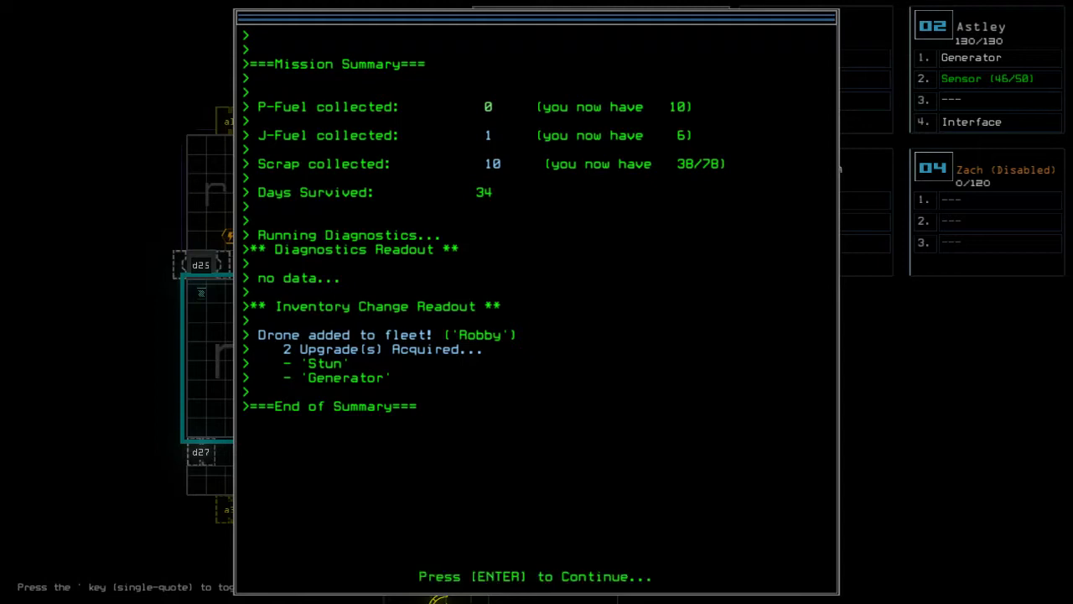
- Dismiss the summary, travel to Indiana on the Altamira map, and view the ship configuration
key("Return")
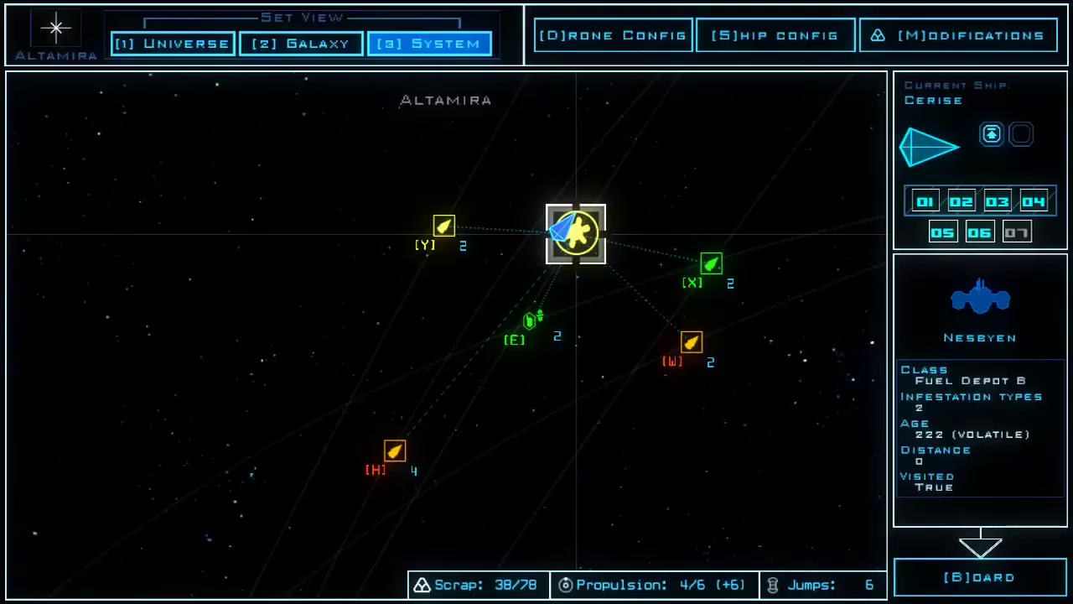
key("Right")
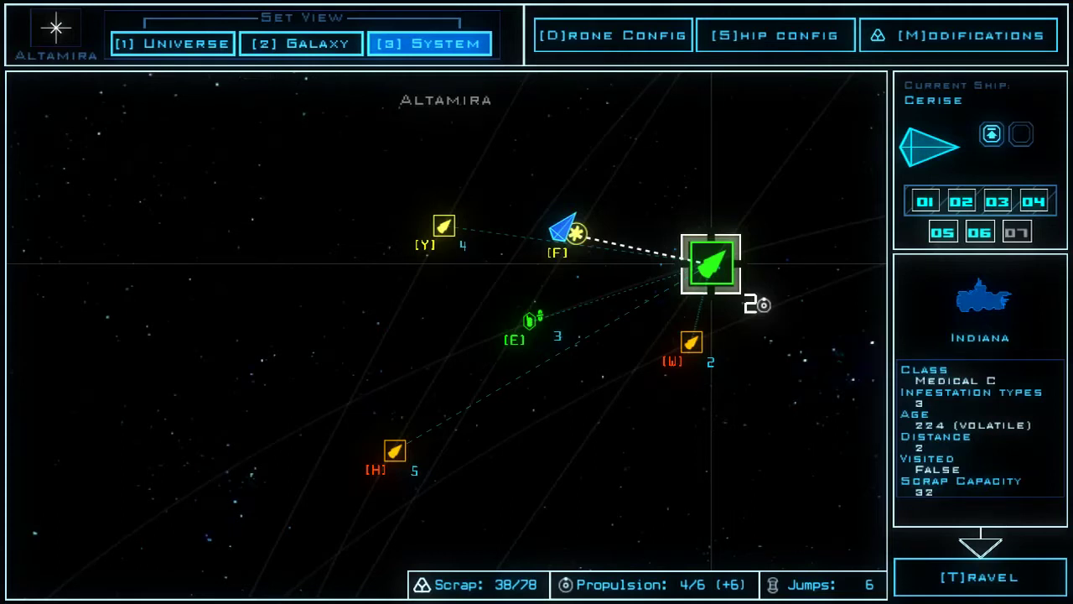
key("t")
key("s")
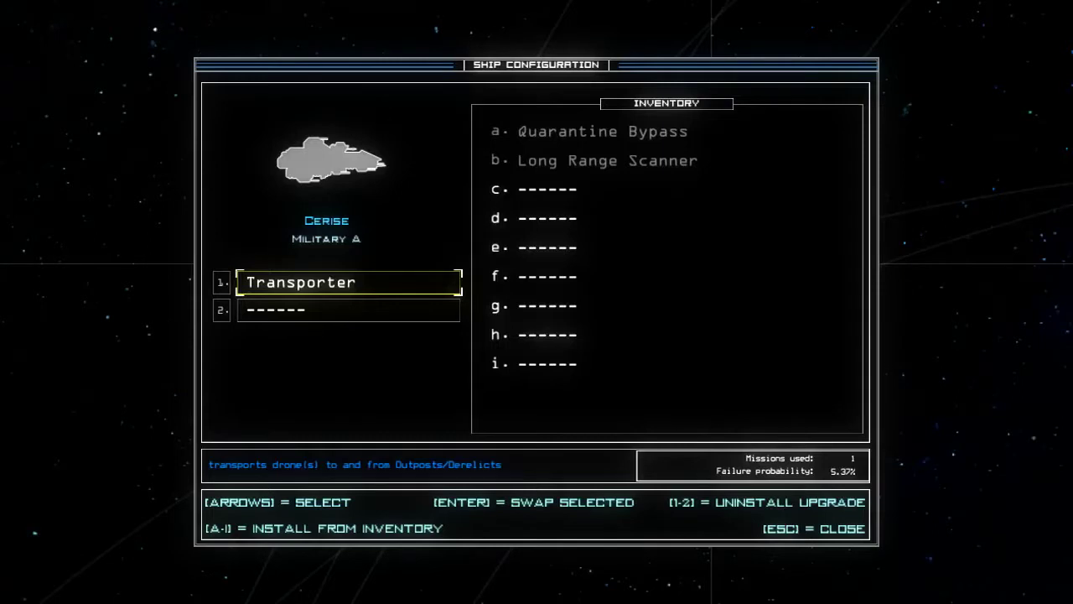
- Uninstall the ship's Transporter and move Robby's Stun and Generator into inventory
key("1")
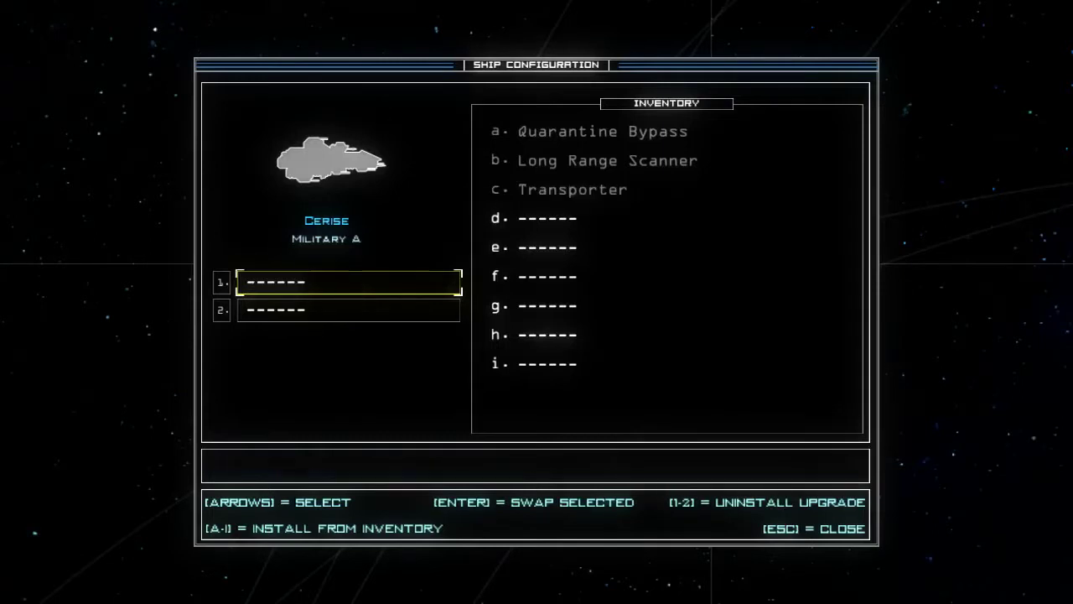
key("Escape")
key("d")
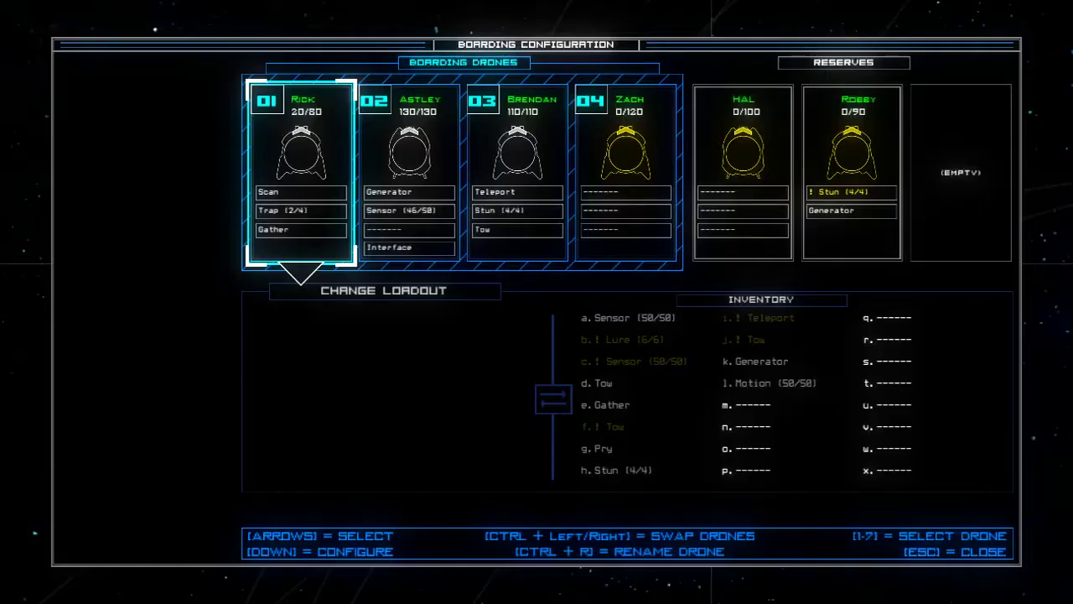
key("Right")
key("Right")
key("Right")
key("Right")
key("Right")
key("Down")
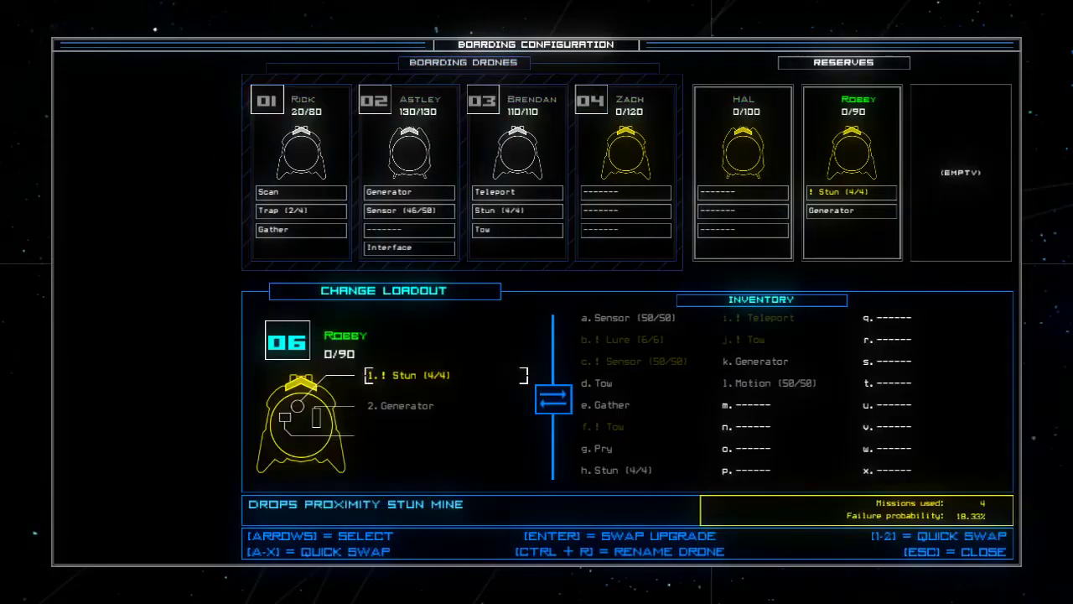
key("1")
key("2")
key("Escape")
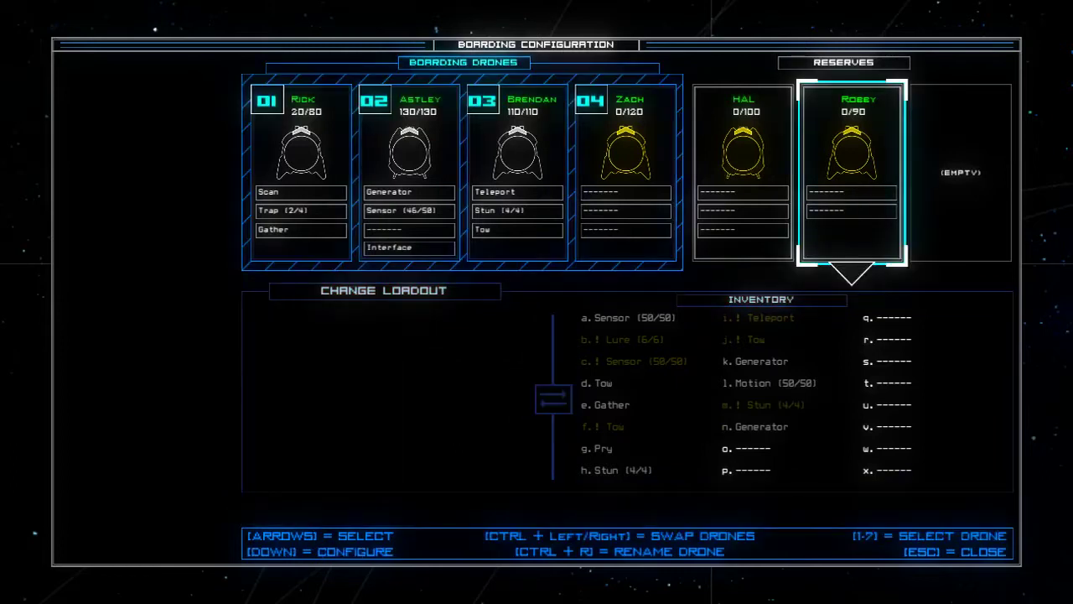
key("Escape")
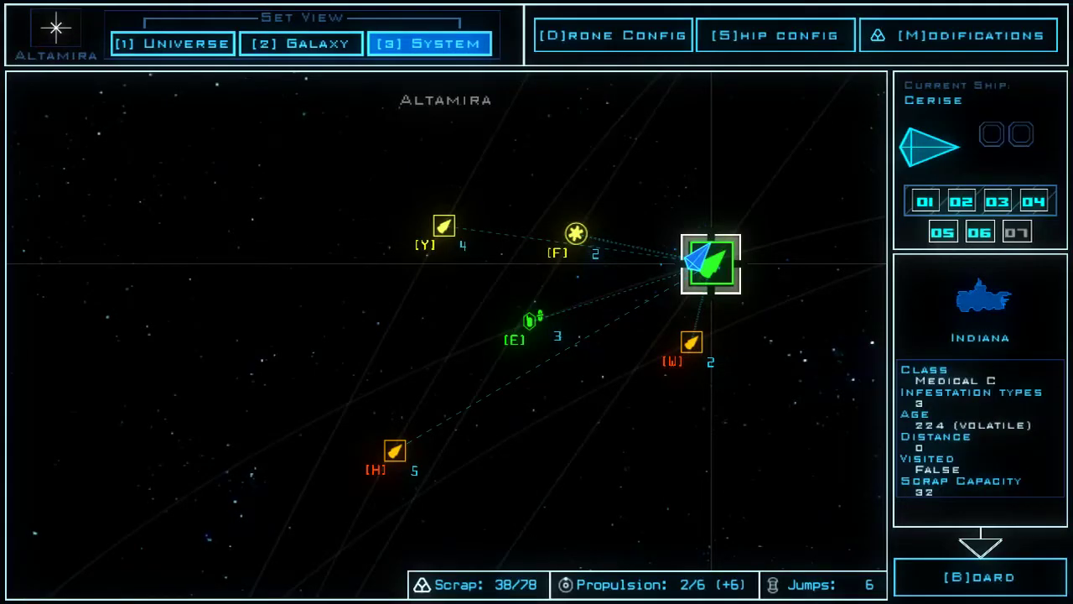
- Unequip Rick's Scan, Trap and Gather into inventory, then view Rick's modification options
key("d")
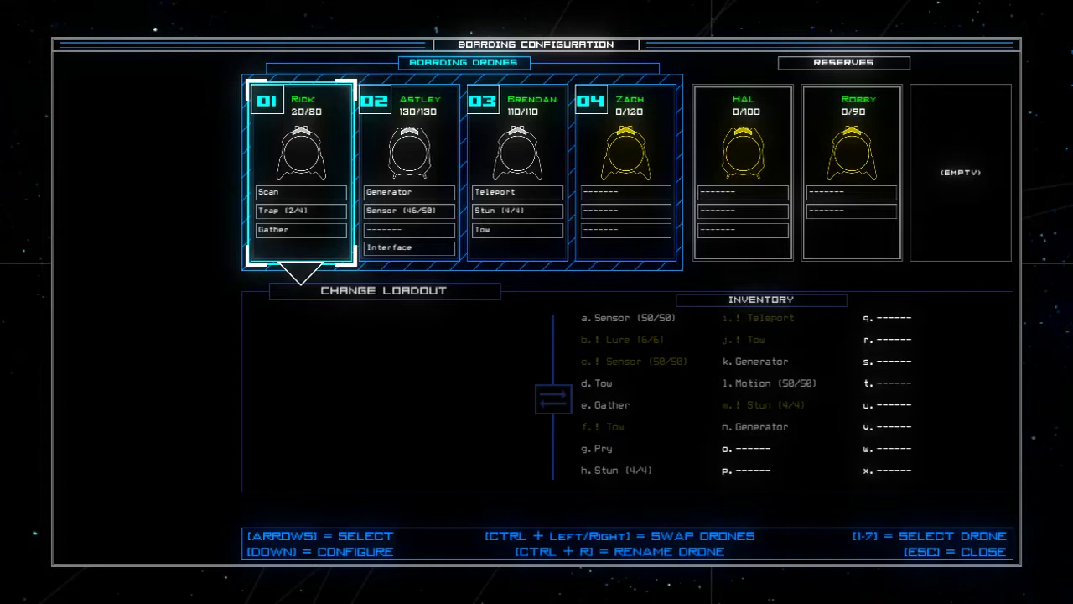
key("Down")
key("Return")
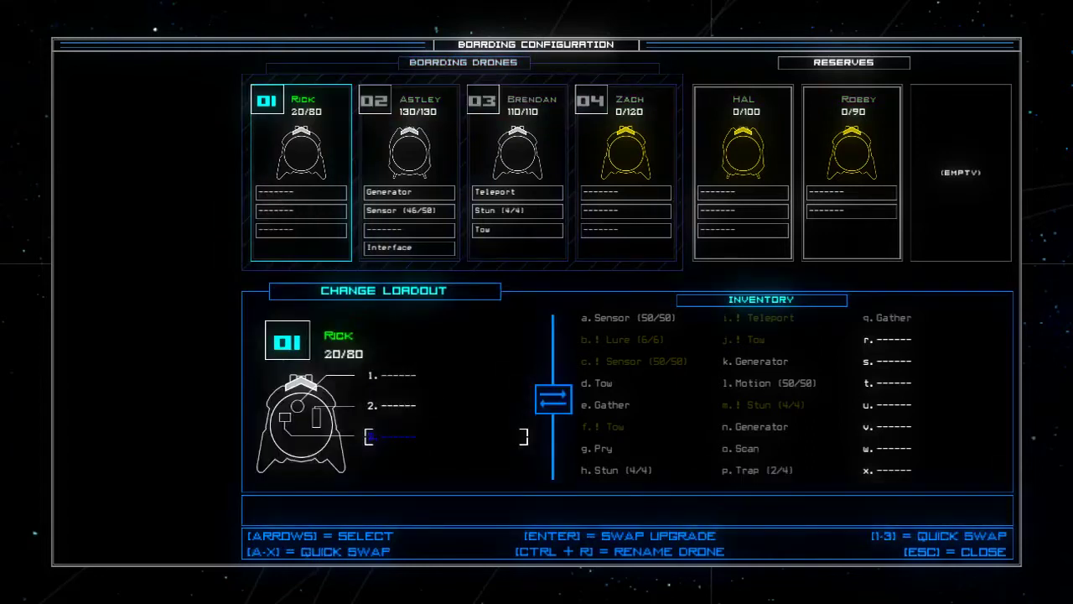
key("Escape")
key("Escape")
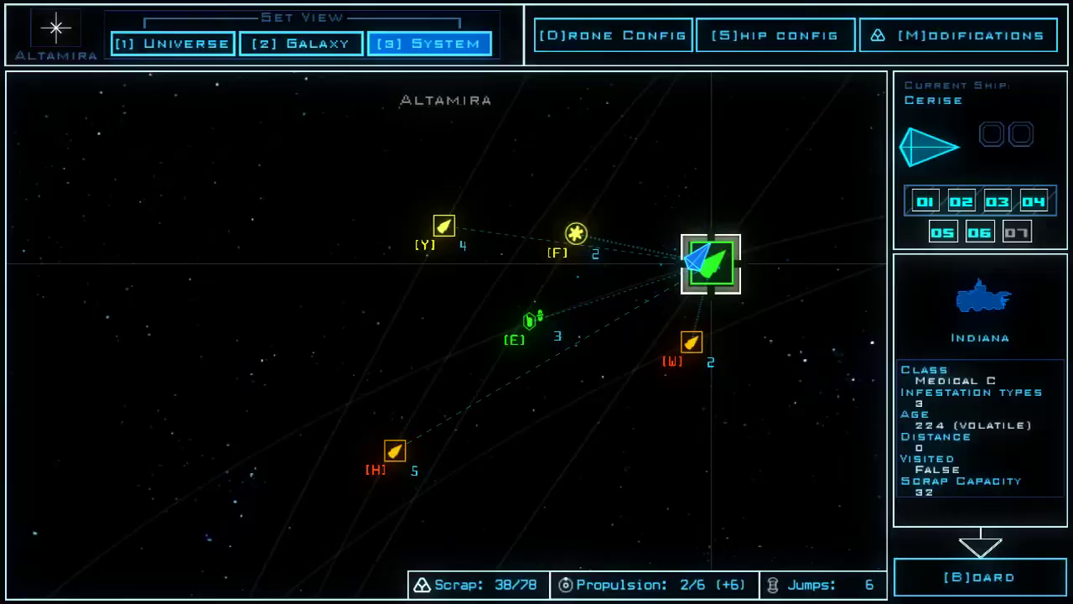
key("m")
key("Return")
key("Return")
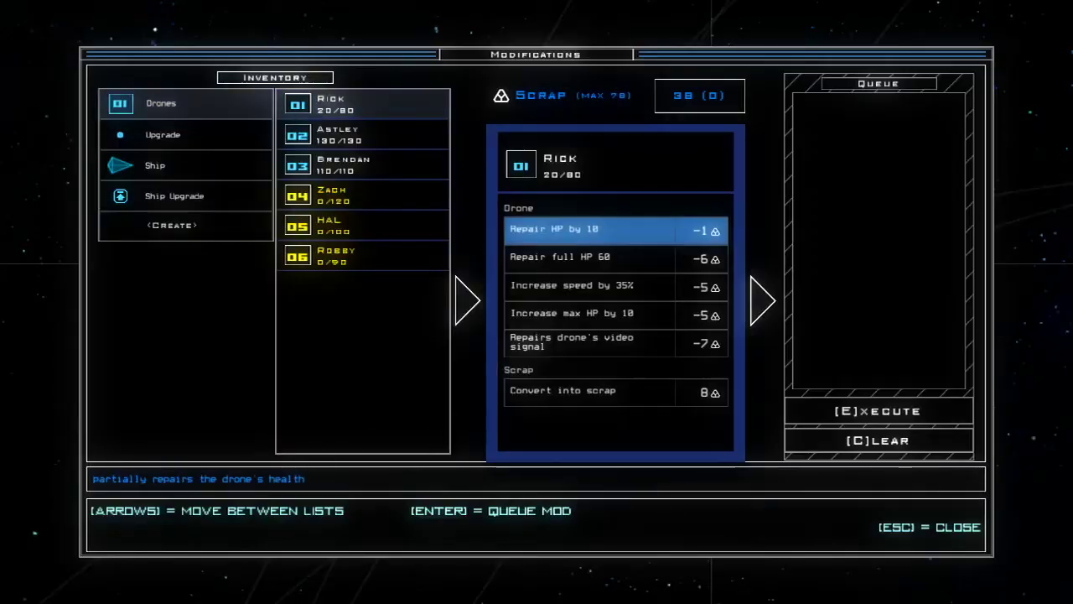
- Convert Rick into 8 scrap, raising the total from 38 to 46
key("Up")
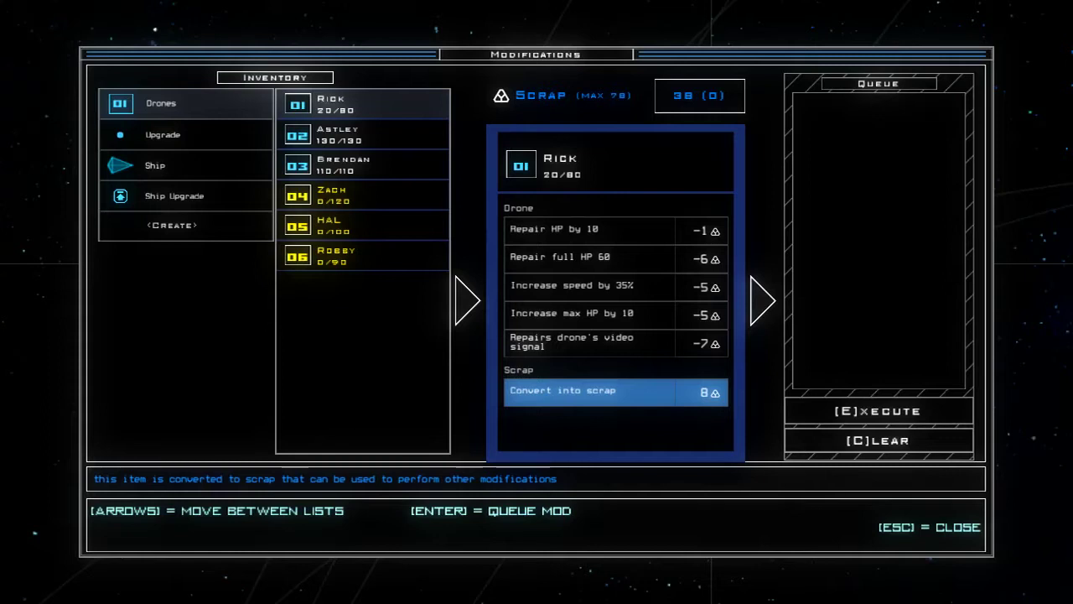
key("Return")
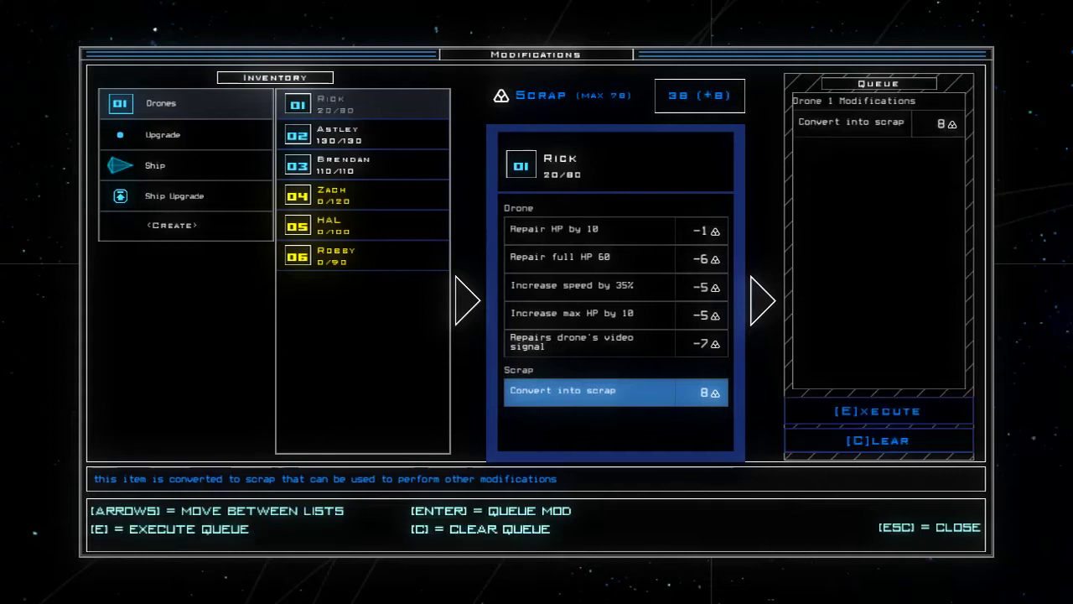
key("e")
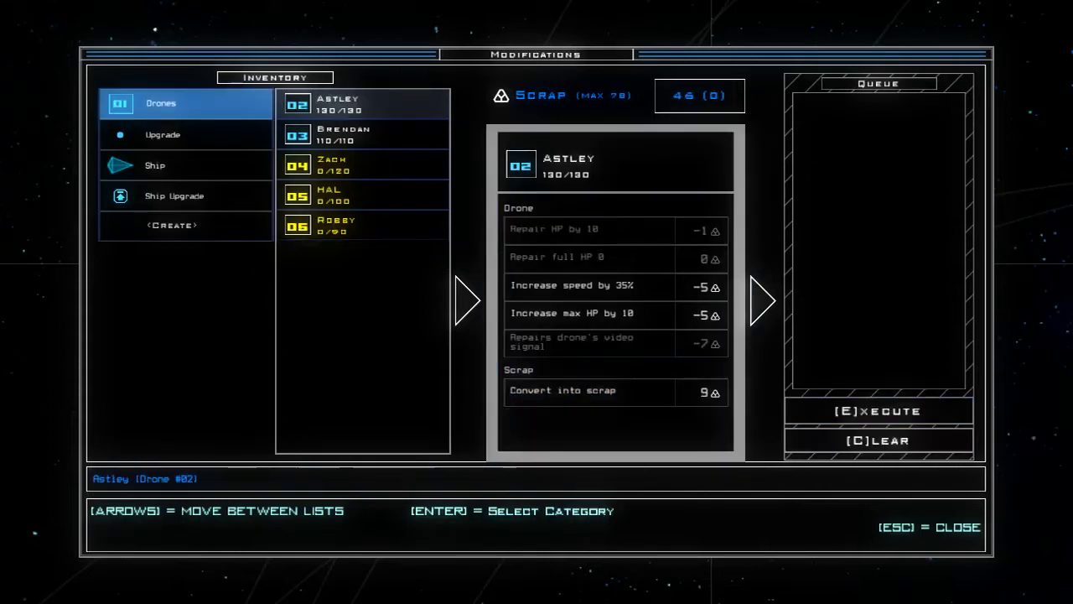
key("Escape")
key("d")
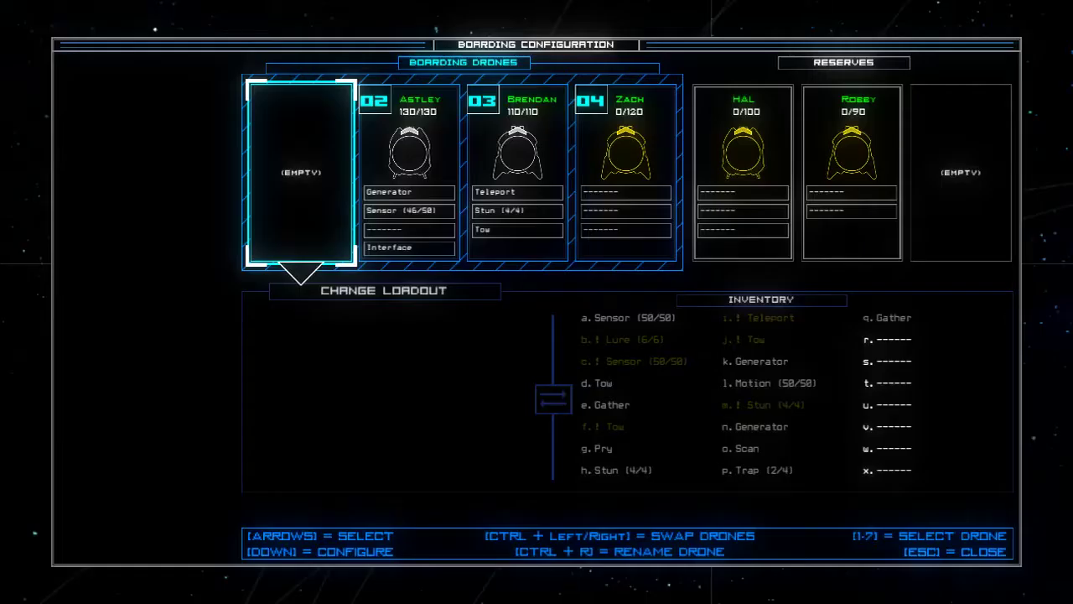
- Move Zach into boarding slot 01 and bring HAL into slot 04
key("Right")
key("Right")
key("Right")
key("Right")
key("Left")
key("ctrl+Left")
key("ctrl+Left")
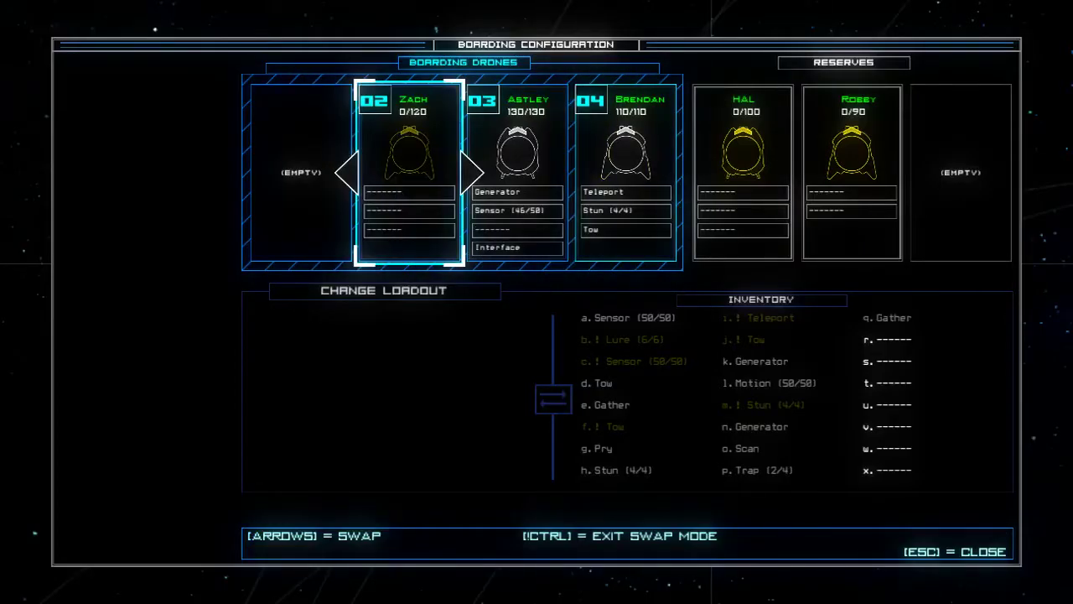
key("ctrl+Left")
key("ctrl")
key("Right")
key("Right")
key("Right")
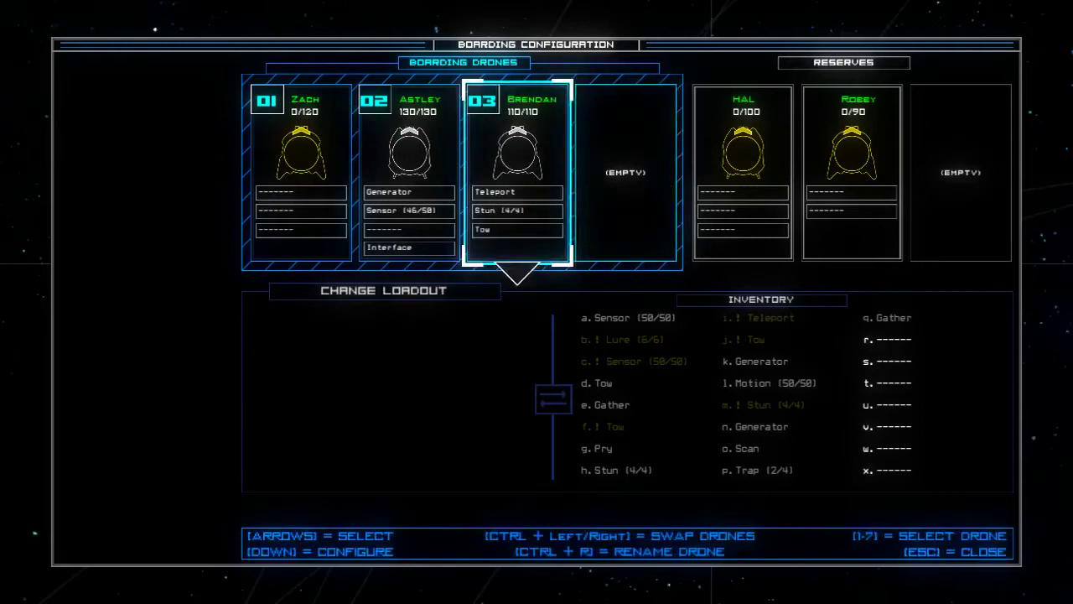
key("Right")
key("Right")
key("ctrl+Left")
key("ctrl+Left")
- Rename drone Zach to Rick
key("Left")
key("Left")
key("Left")
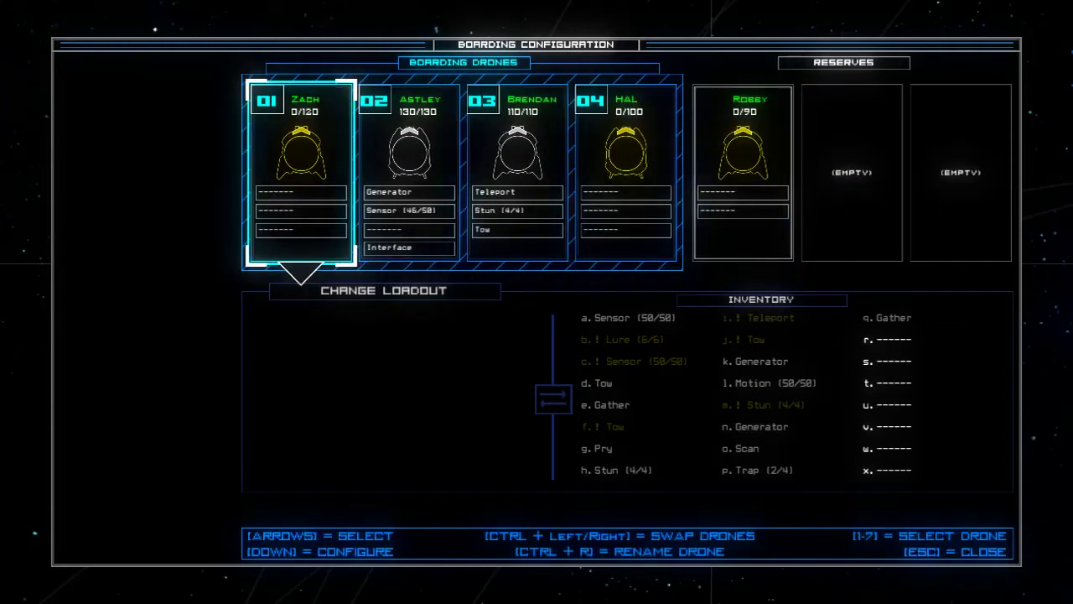
key("ctrl+r")
type("Ri")
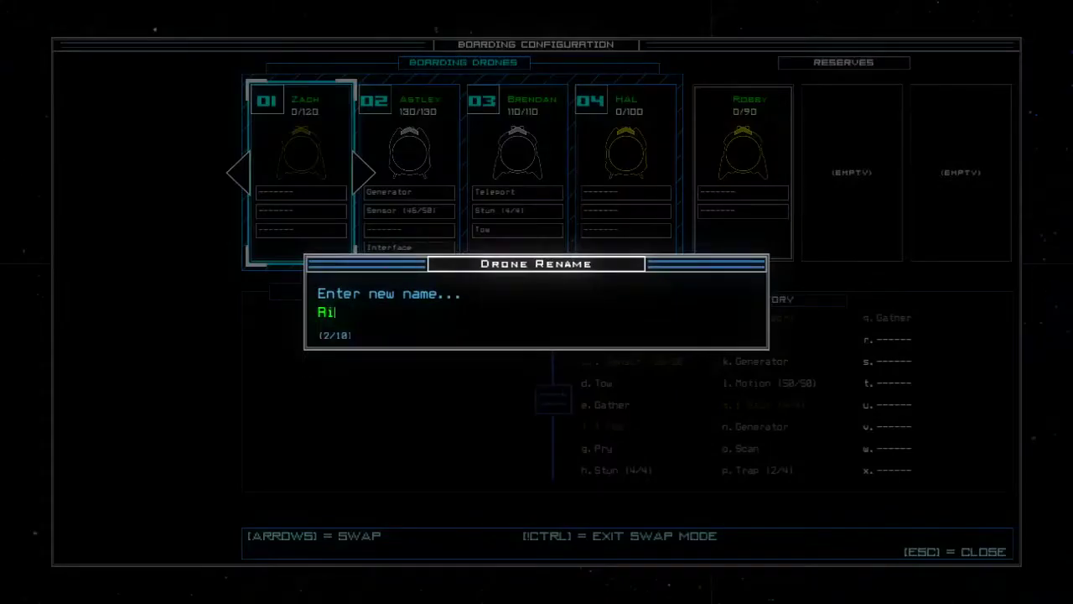
type("ck")
key("Return")
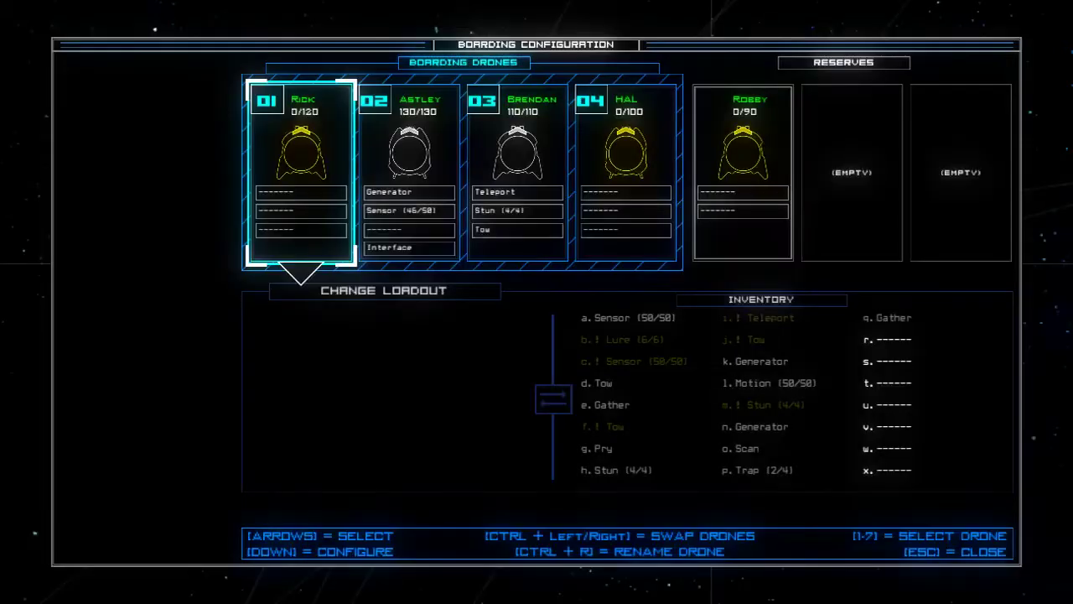
- Equip Rick with the Scan, Trap and Gather upgrades
key("Right")
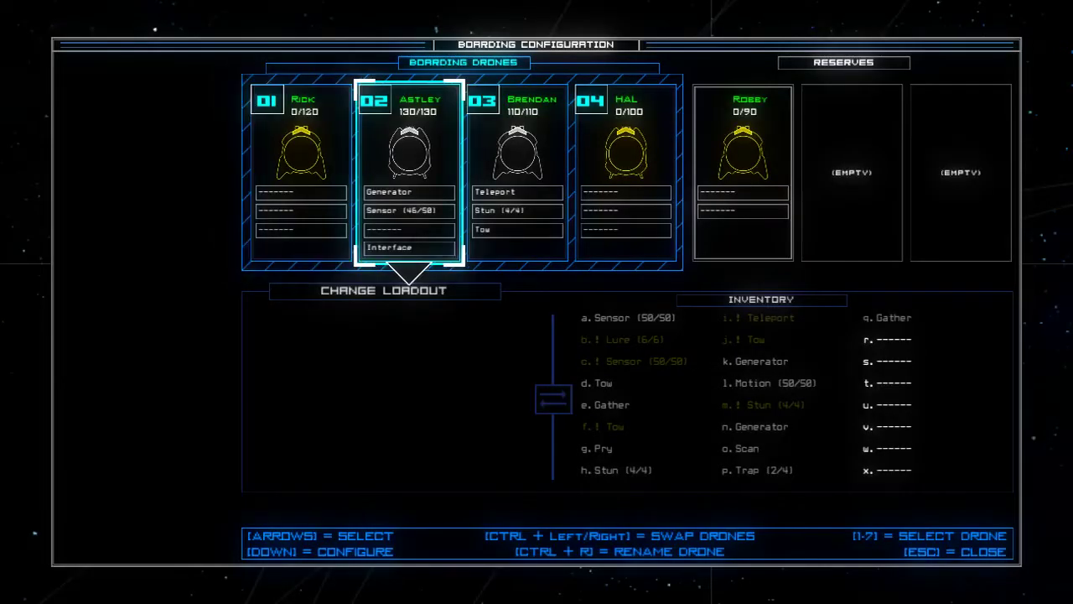
key("Left")
key("Down")
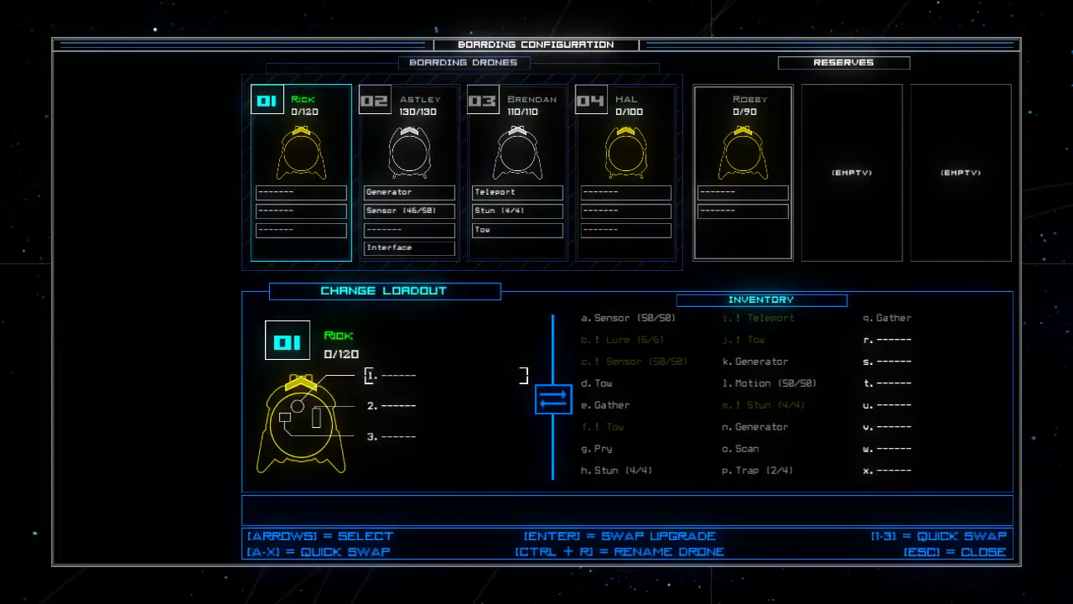
key("o")
key("p")
key("q")
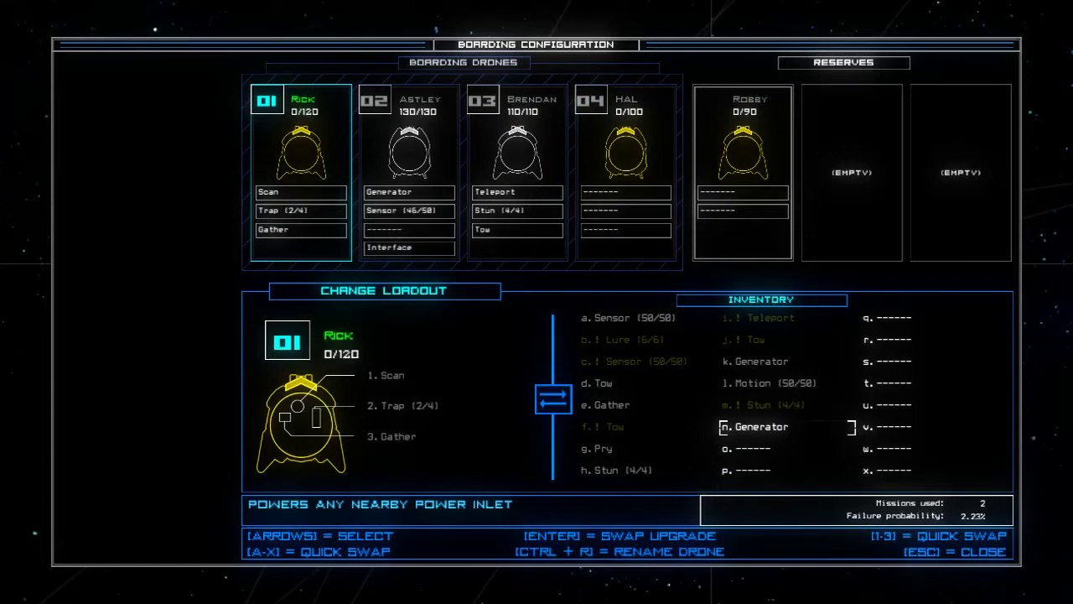
key("Escape")
key("Escape")
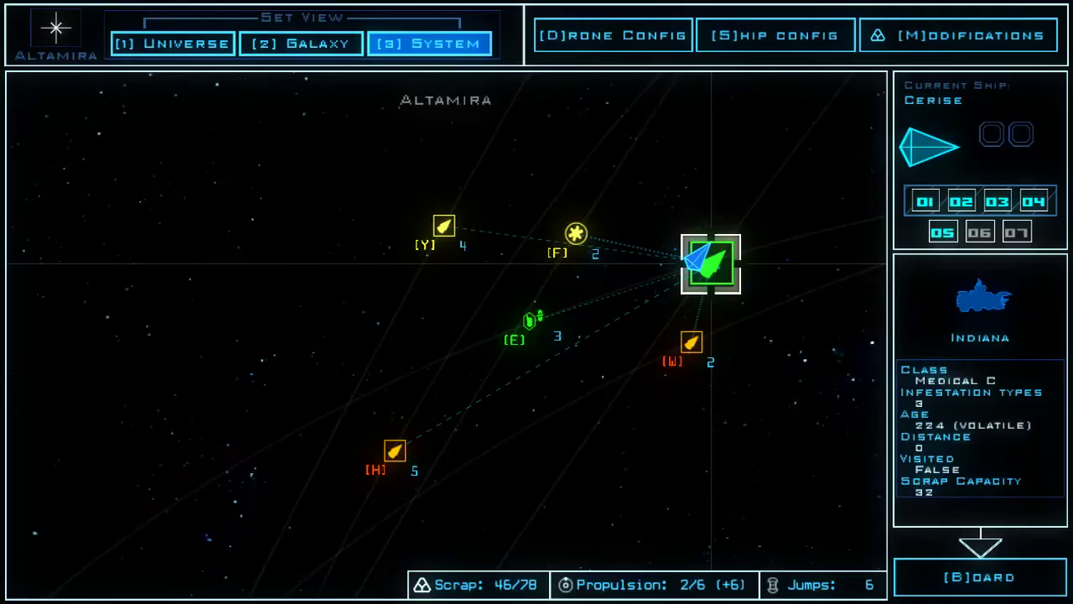
- Repair Rick to full 120 health for 12 scrap
key("m")
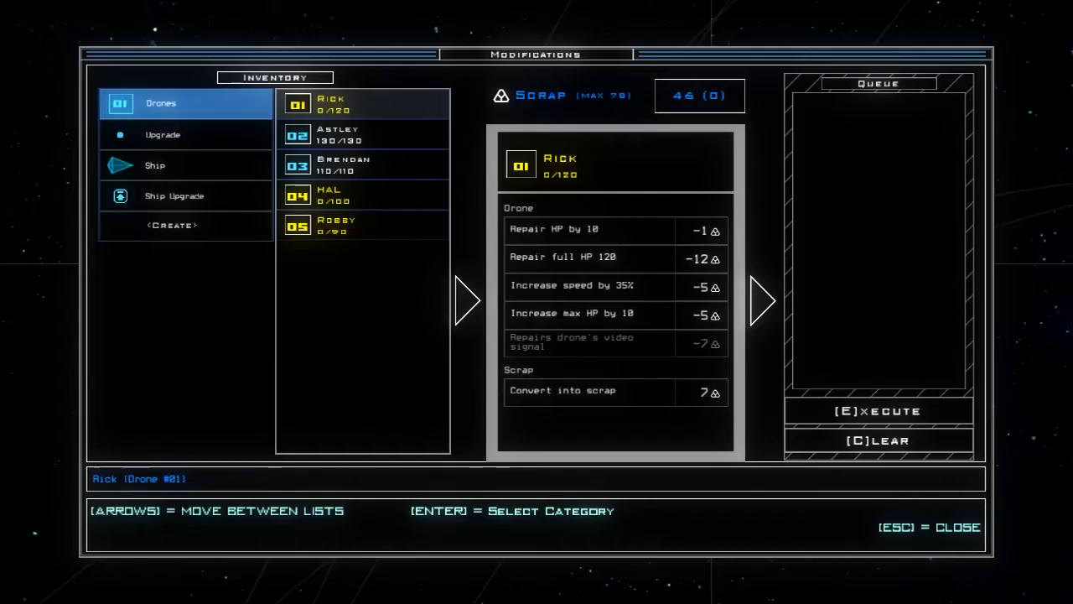
key("Return")
key("Return")
key("Down")
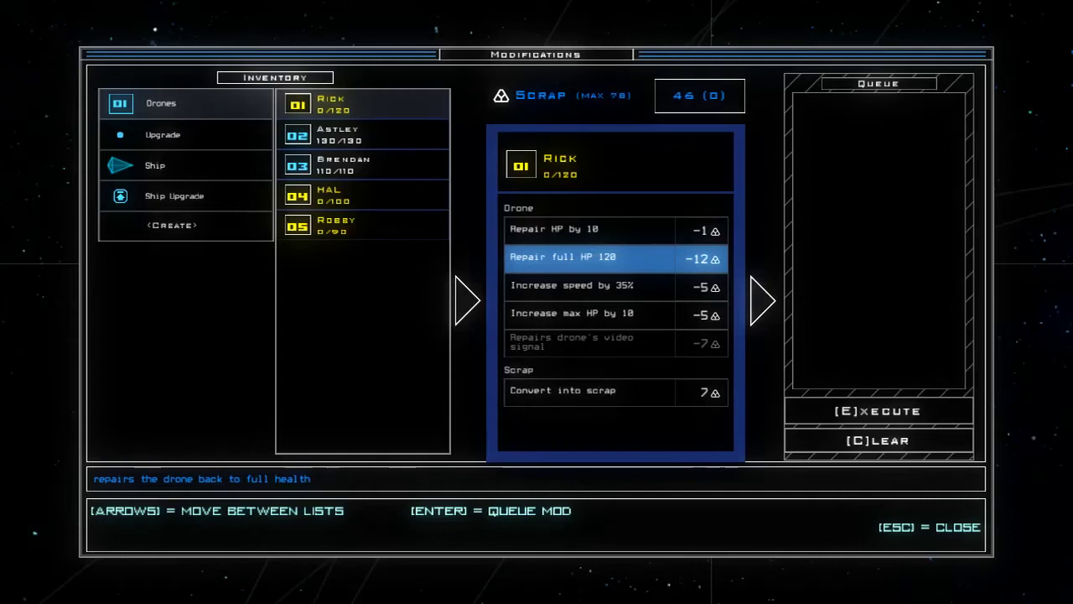
key("Up")
key("Down")
key("Return")
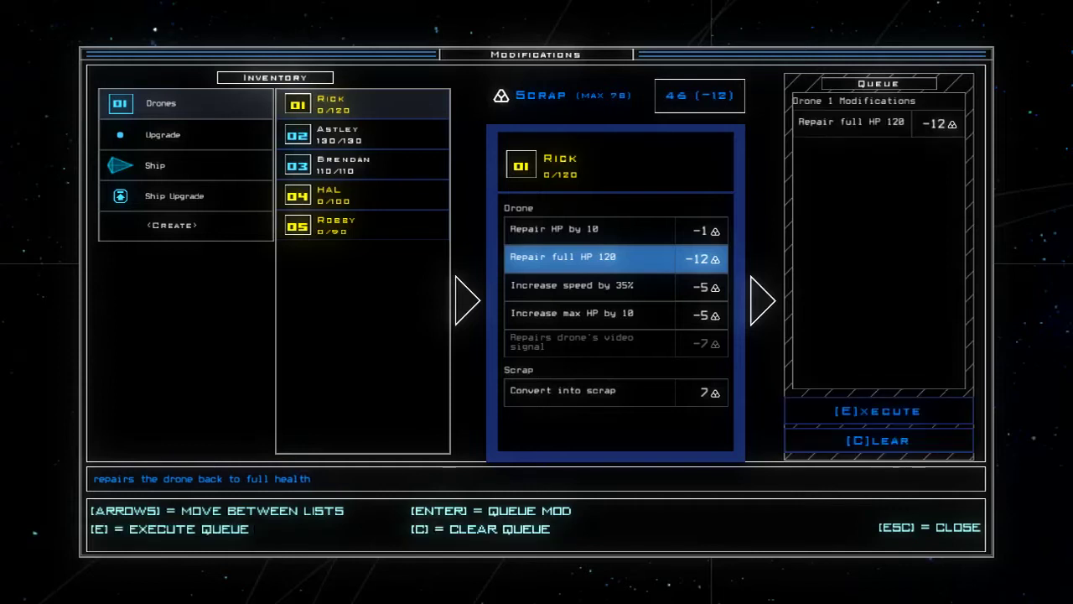
key("e")
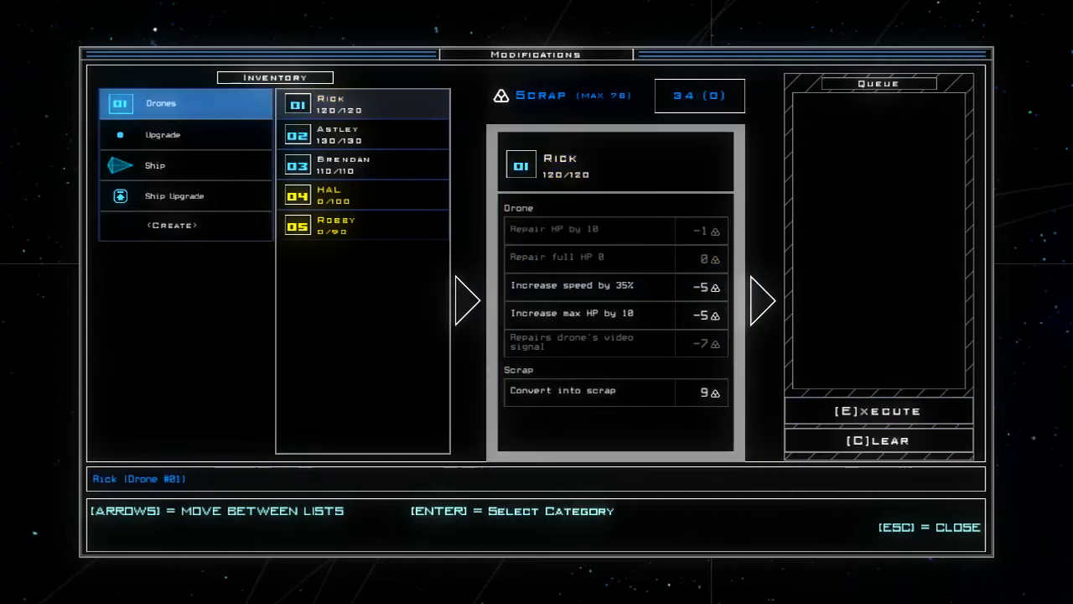
- Browse the upgrades inventory, checking the Sensor upgrade's modifications, then close
key("Right")
key("Left")
key("Down")
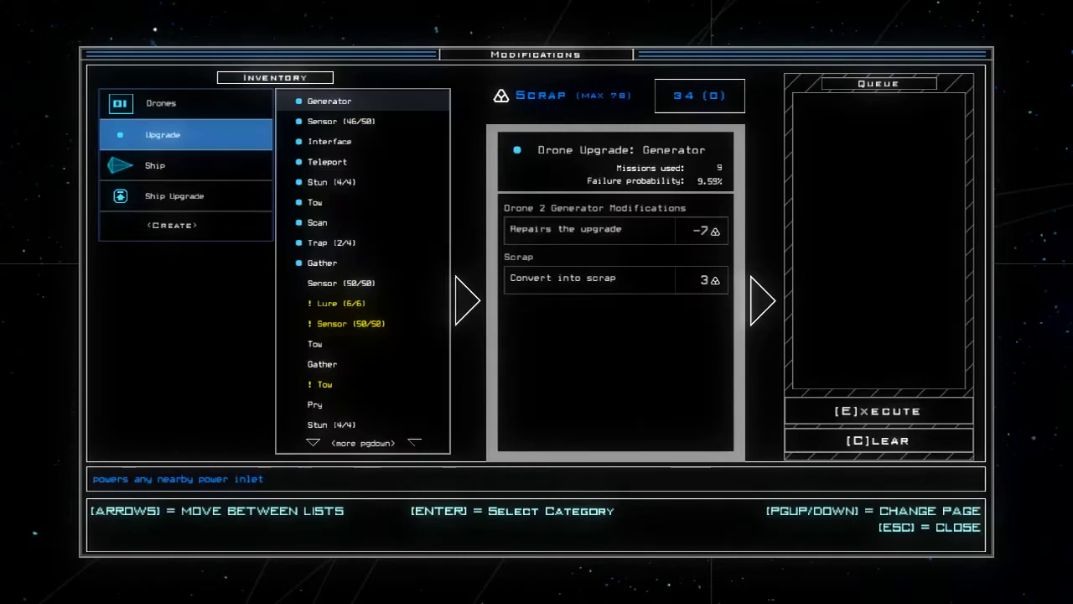
key("Right")
key("Down")
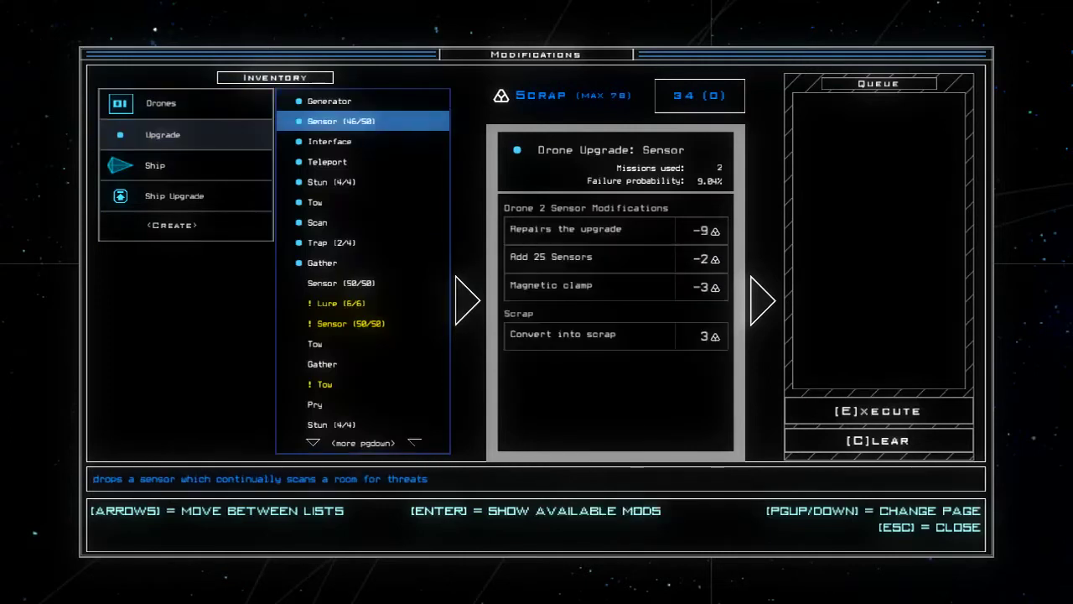
key("Escape")
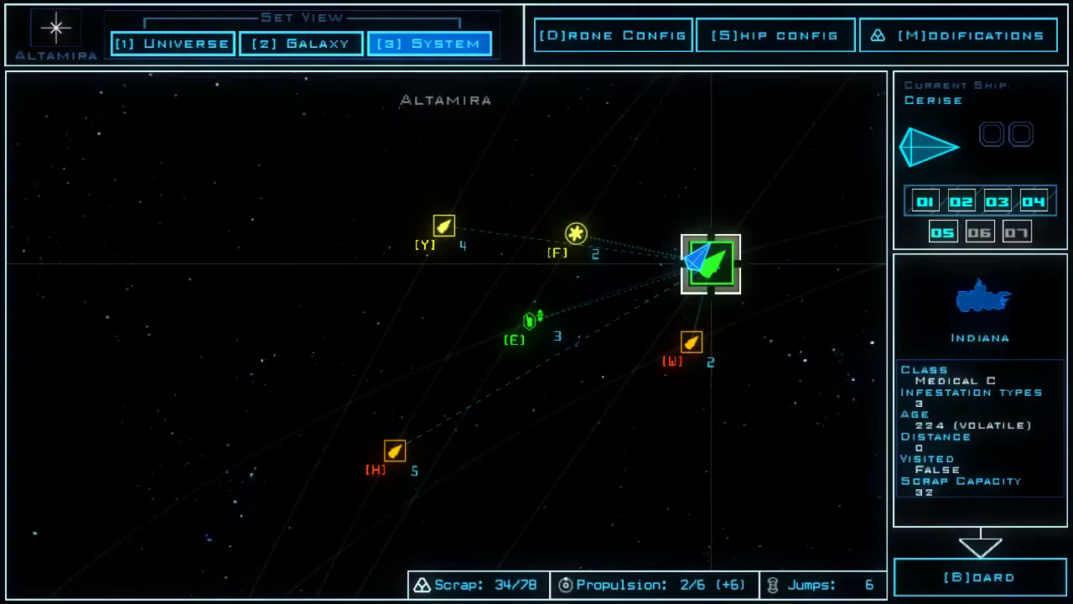
- Remove the Stun upgrade from Brendan into inventory
key("d")
key("Right")
key("Left")
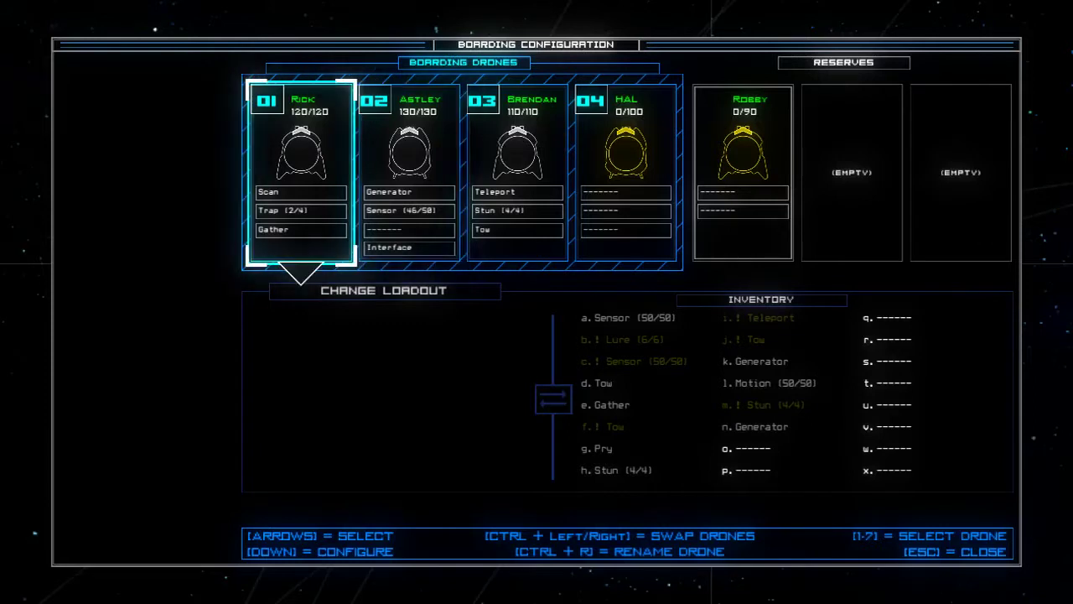
key("Right")
key("Right")
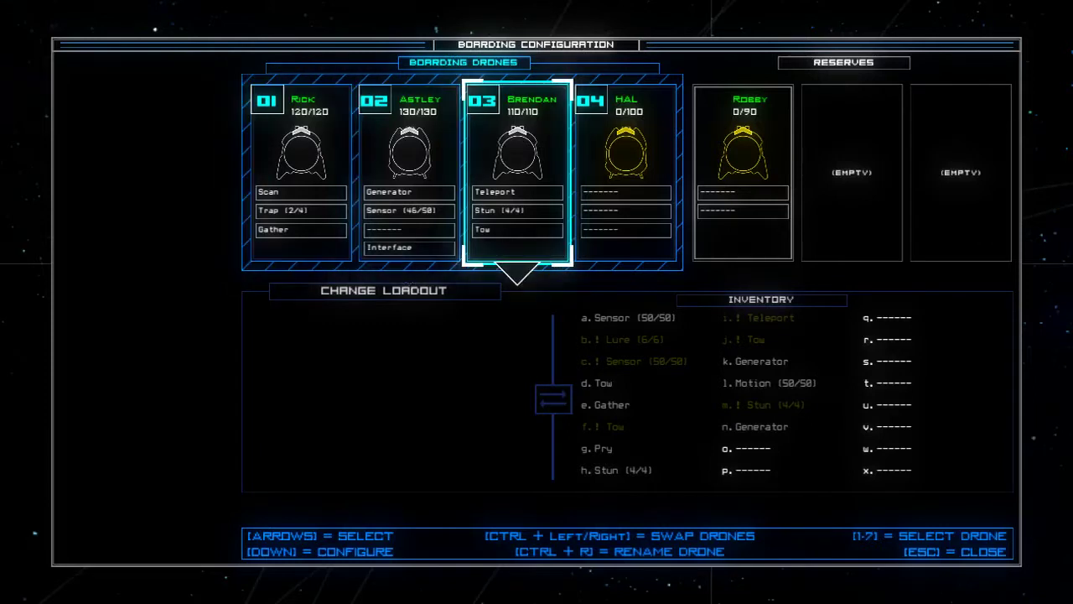
key("Down")
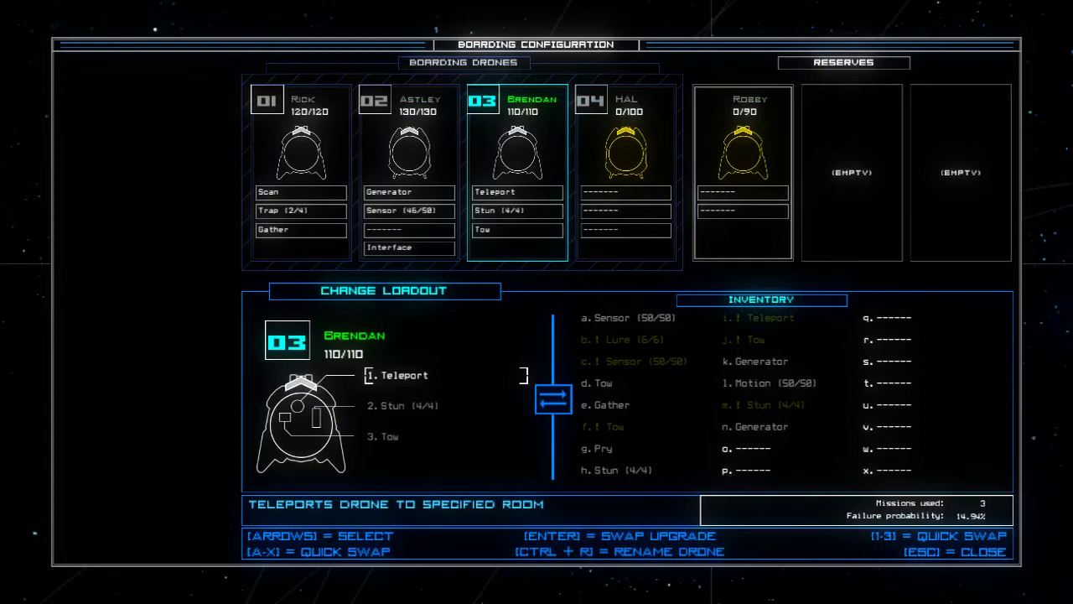
key("2")
key("Escape")
- Install Stun into Astley's third loadout slot
key("Left")
key("Down")
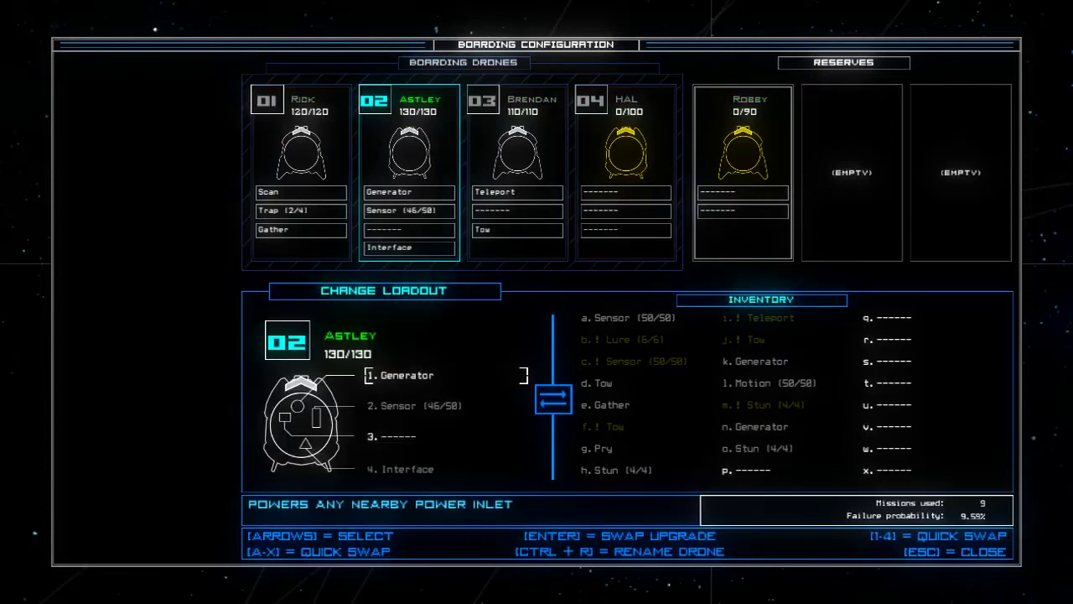
key("o")
key("Left")
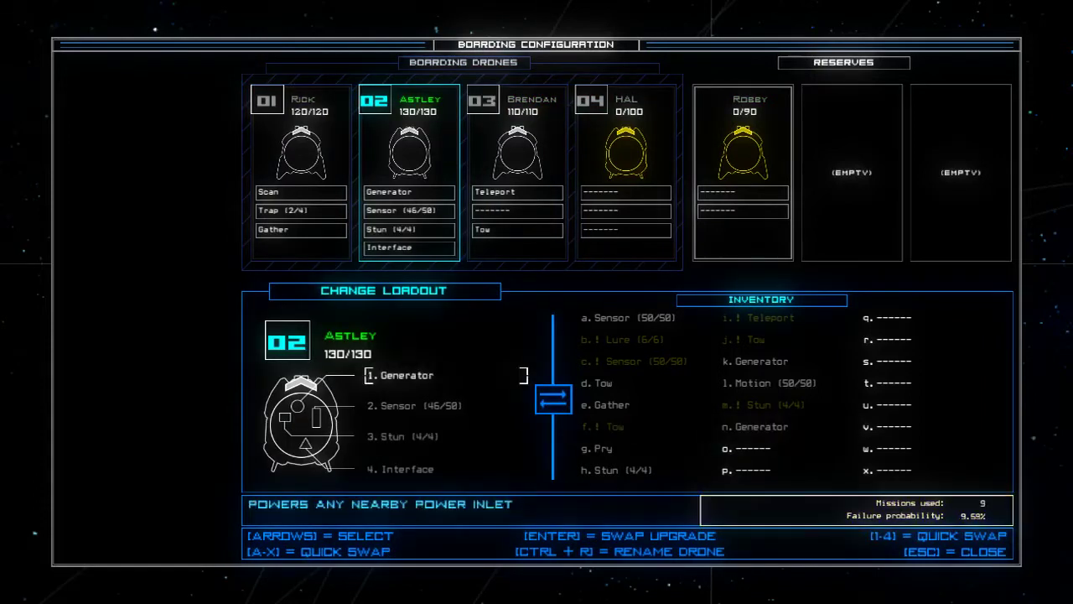
key("Escape")
- Close the drone configuration and briefly check the modifications screen
key("Left")
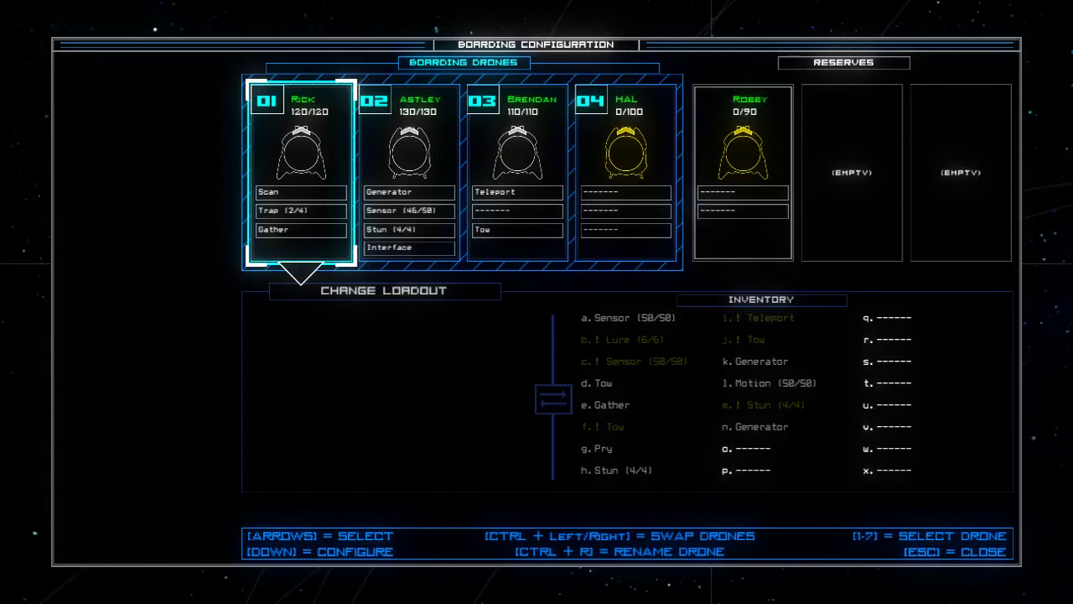
key("Escape")
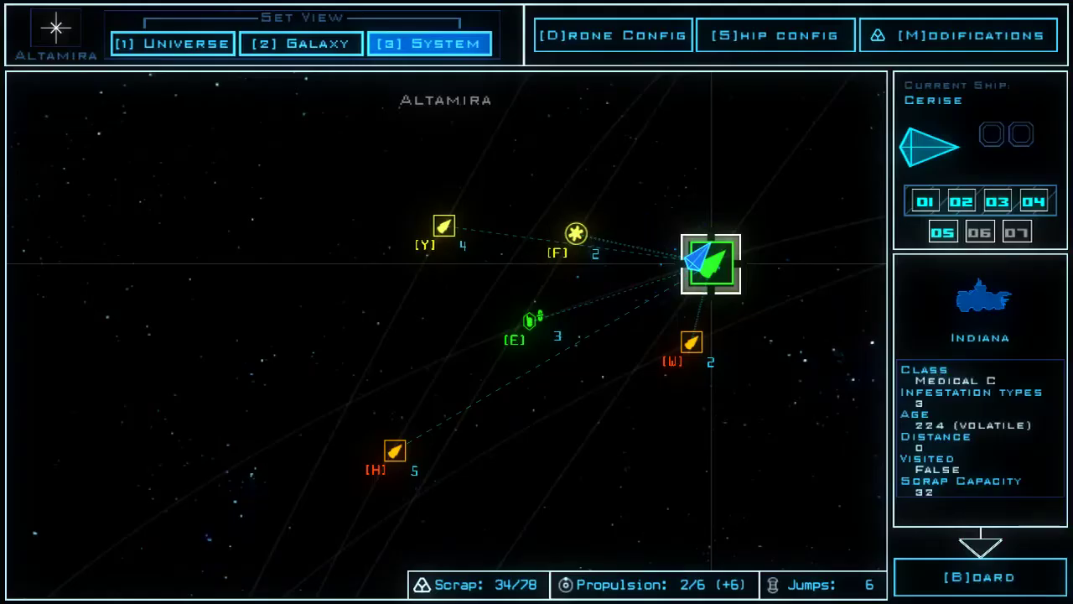
key("m")
key("Escape")
- Check the galaxy and Altamira maps, ship configuration, and boarding drones Rick and Astley
key("2")
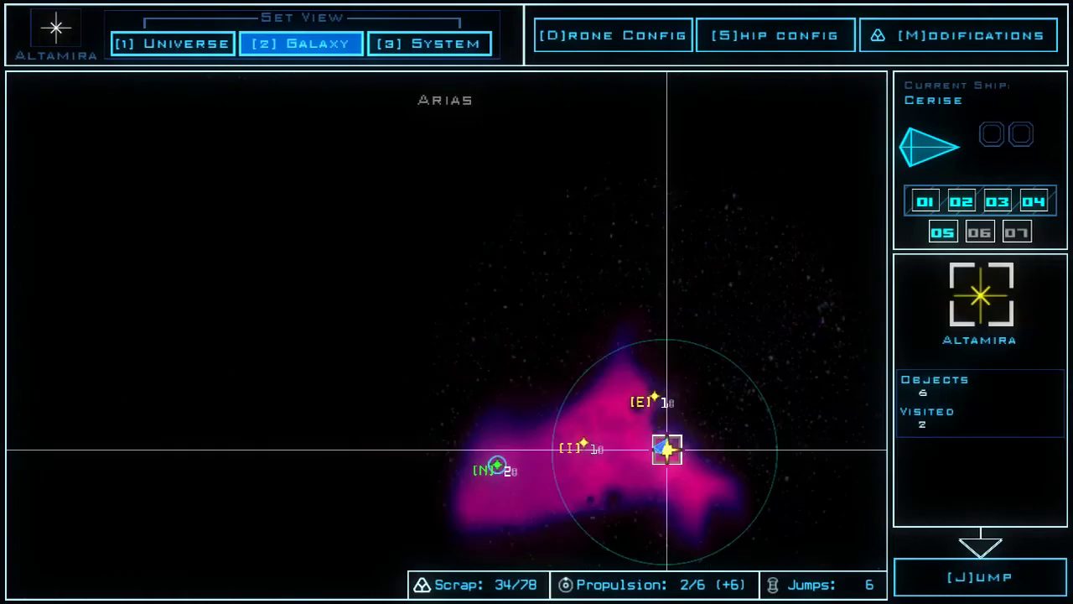
key("3")
key("s")
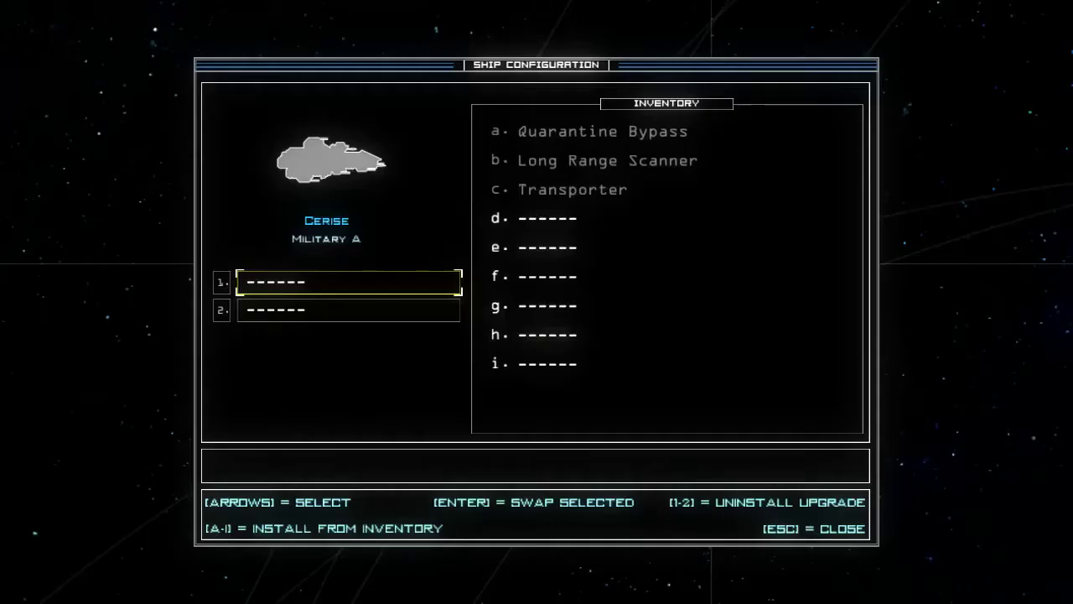
key("Escape")
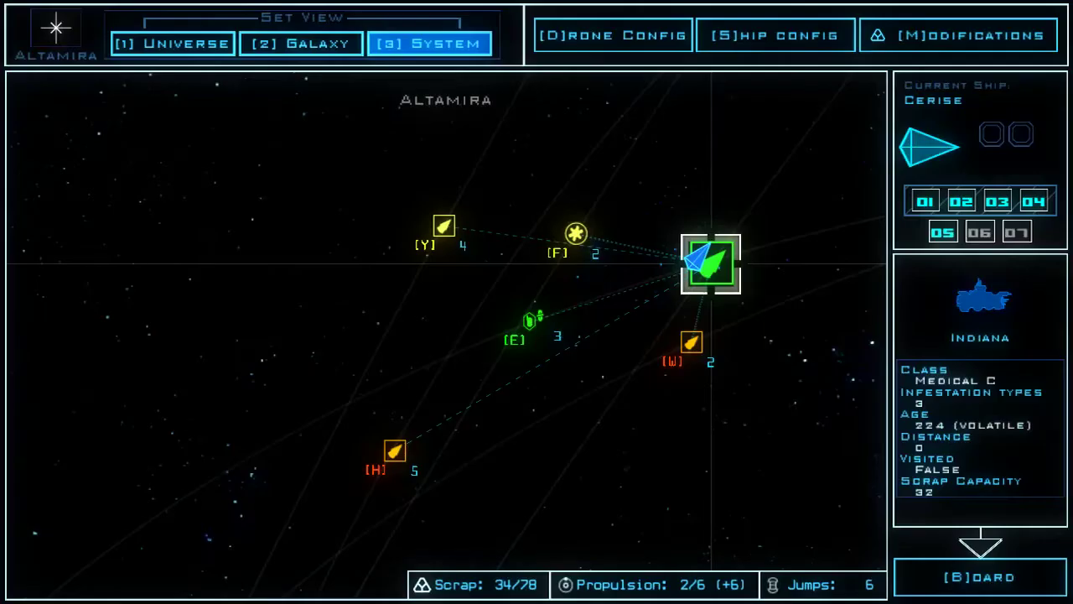
key("b")
key("Right")
key("Left")
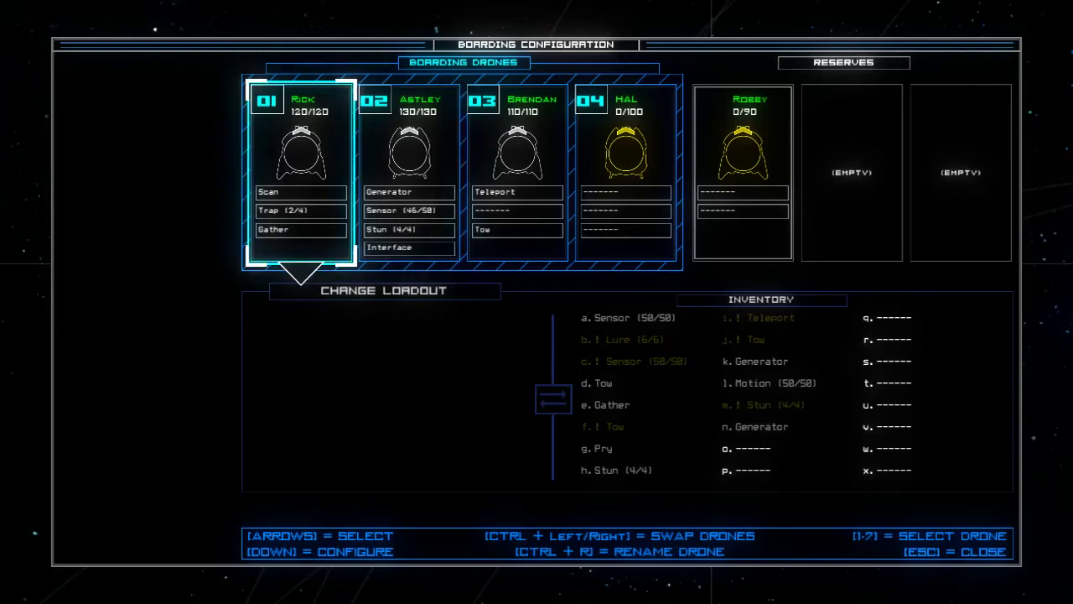
key("Escape")
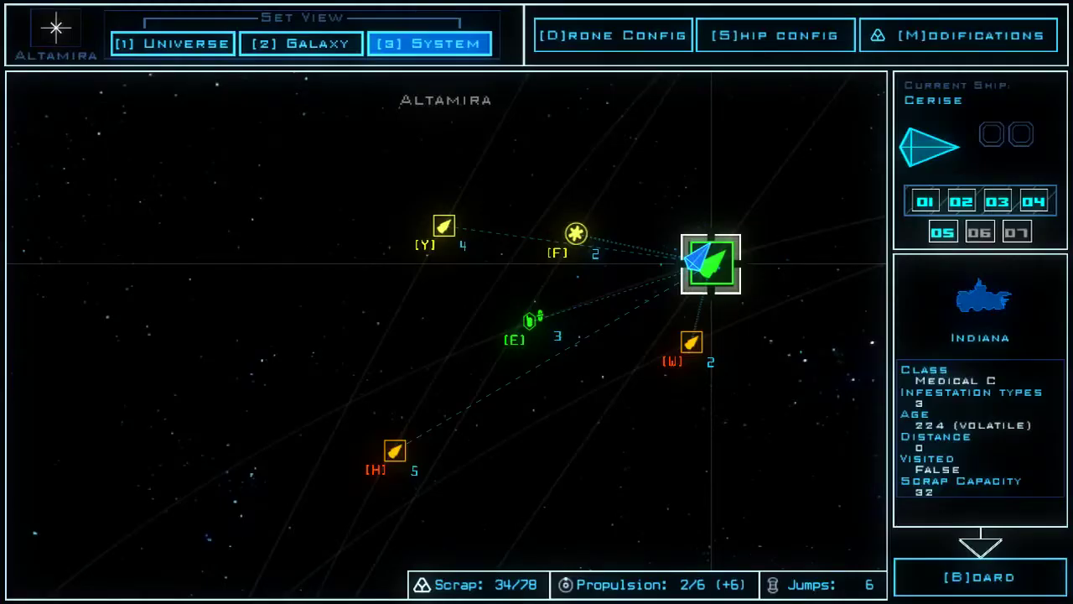
- Apply 'Add 2 Trap Mines' to Rick's Trap upgrade for 4/4, then bring up boarding
key("m")
key("Down")
key("Right")
key("Down")
key("Down")
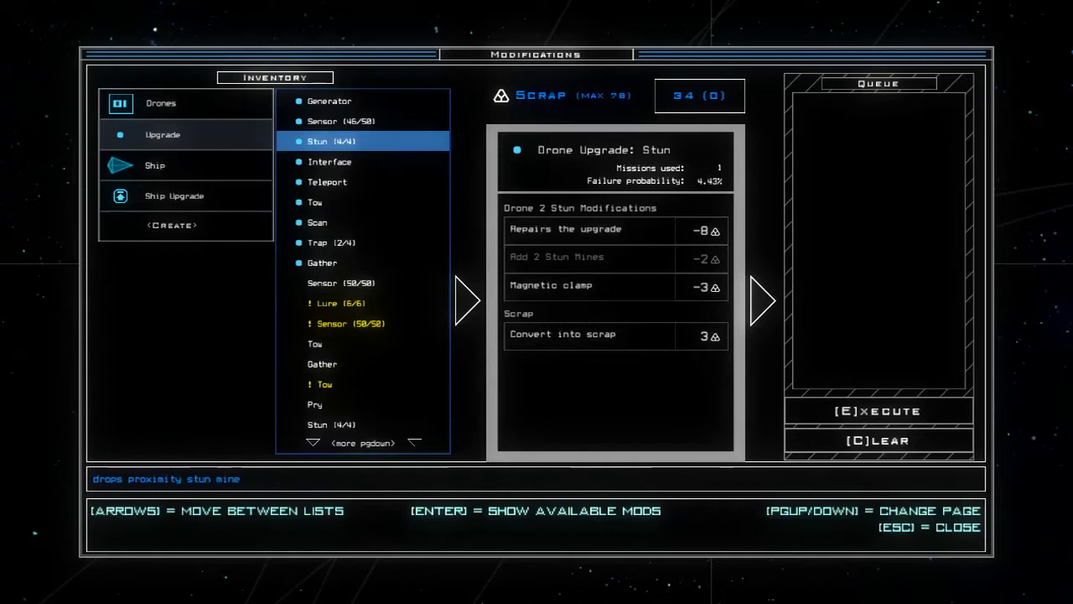
key("Down")
key("Down")
key("Down")
key("Down")
key("Down")
key("Return")
key("Down")
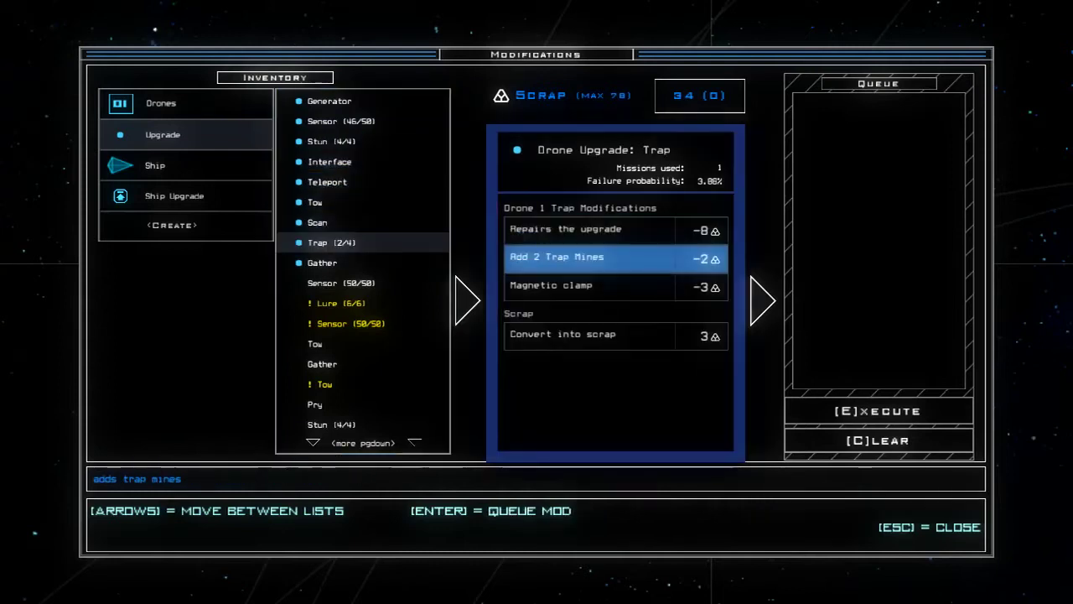
key("Return")
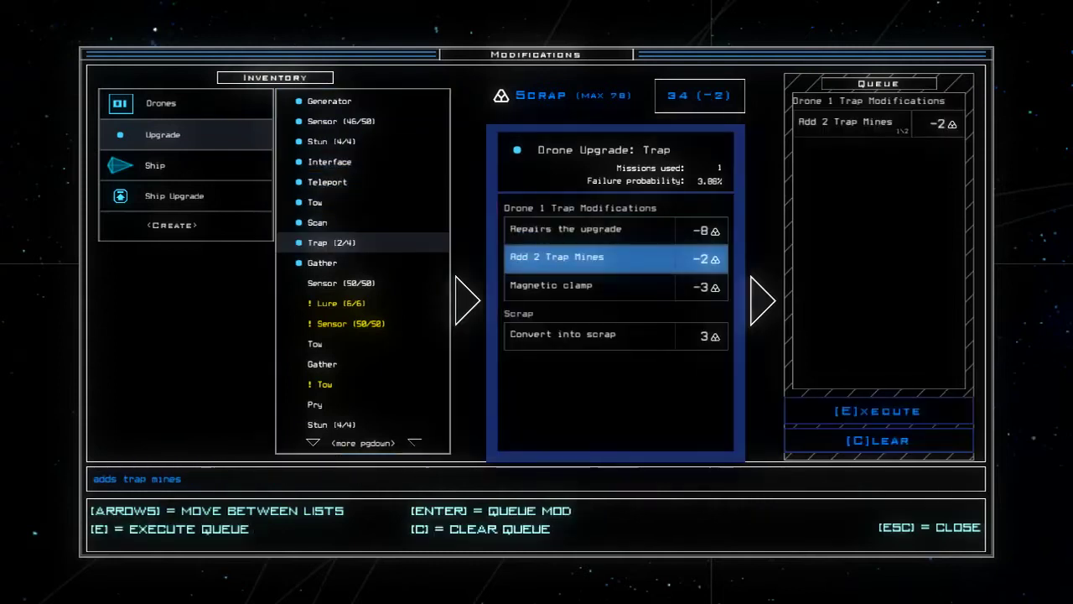
key("e")
key("Escape")
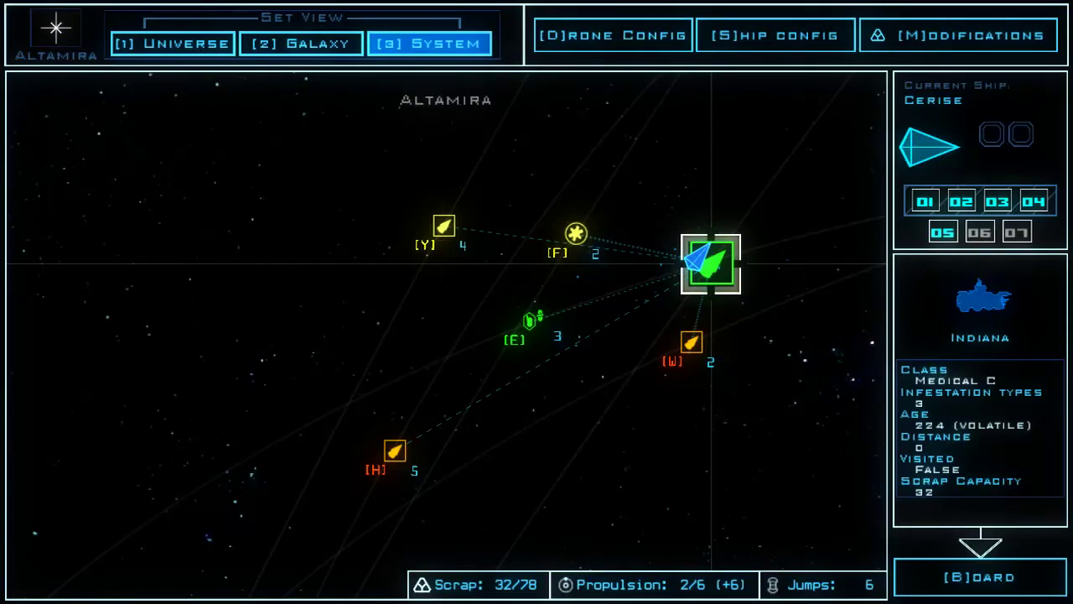
key("b")
- Board Indiana with drone 01 Rick despite the disabled drone, then dismiss the vessel report
key("Right")
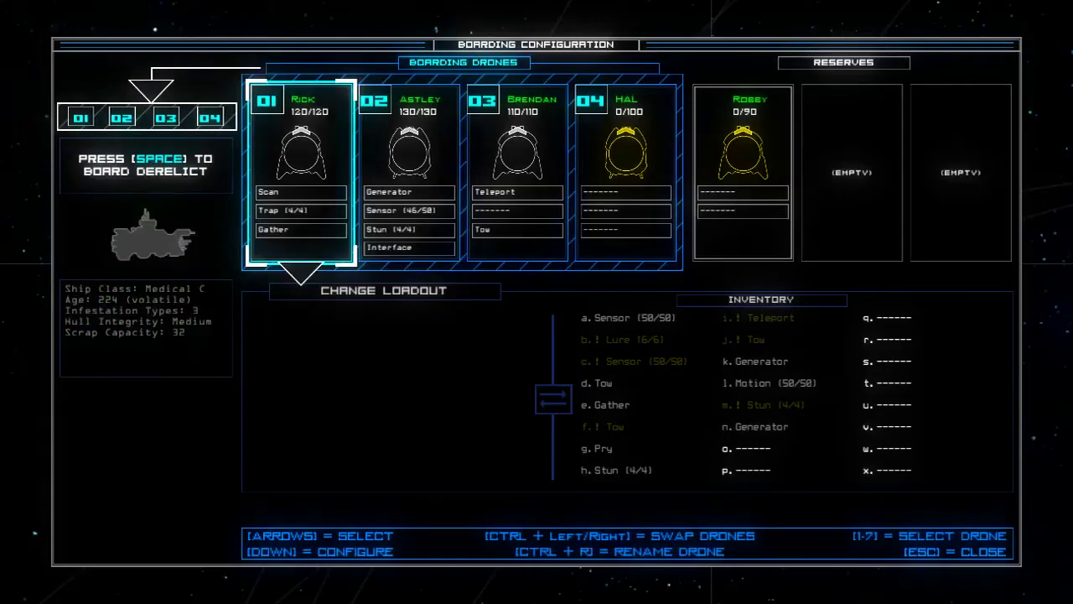
key("Right")
key("Right")
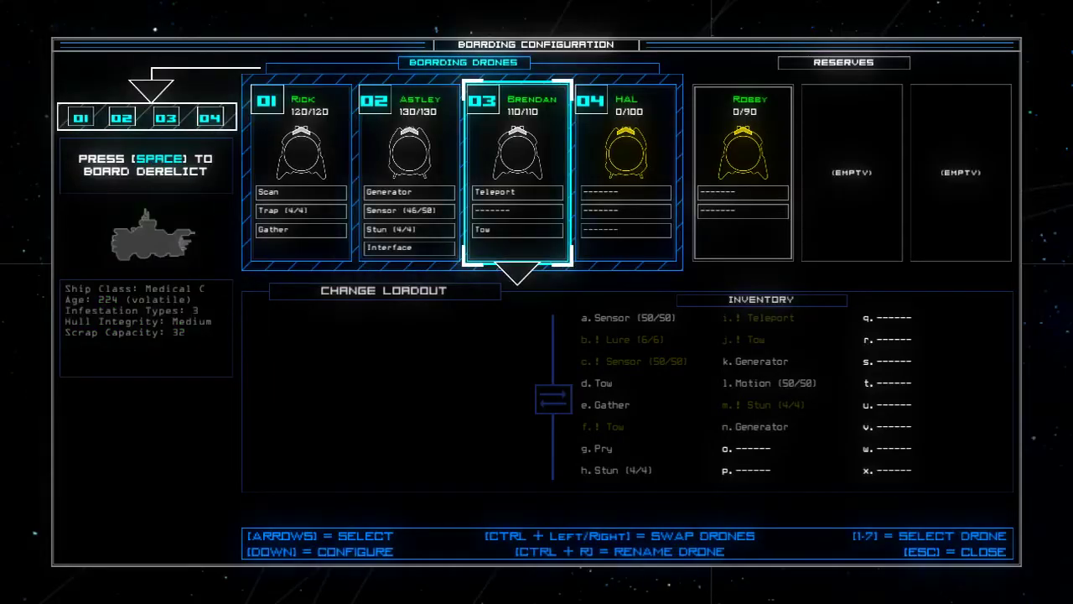
key("Left")
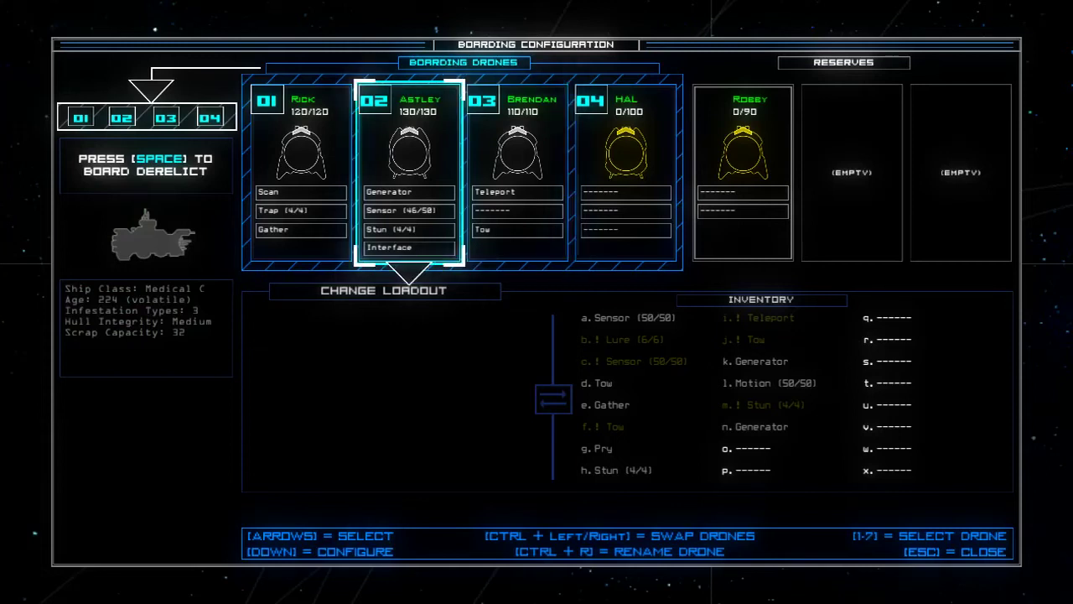
key("Left")
key("space")
key("n")
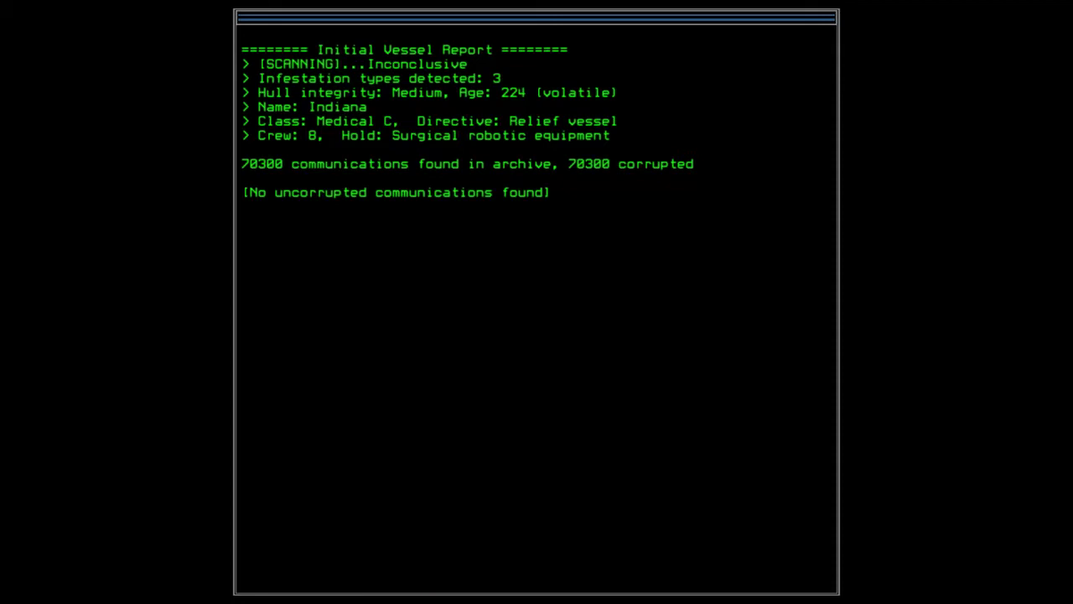
key("Return")
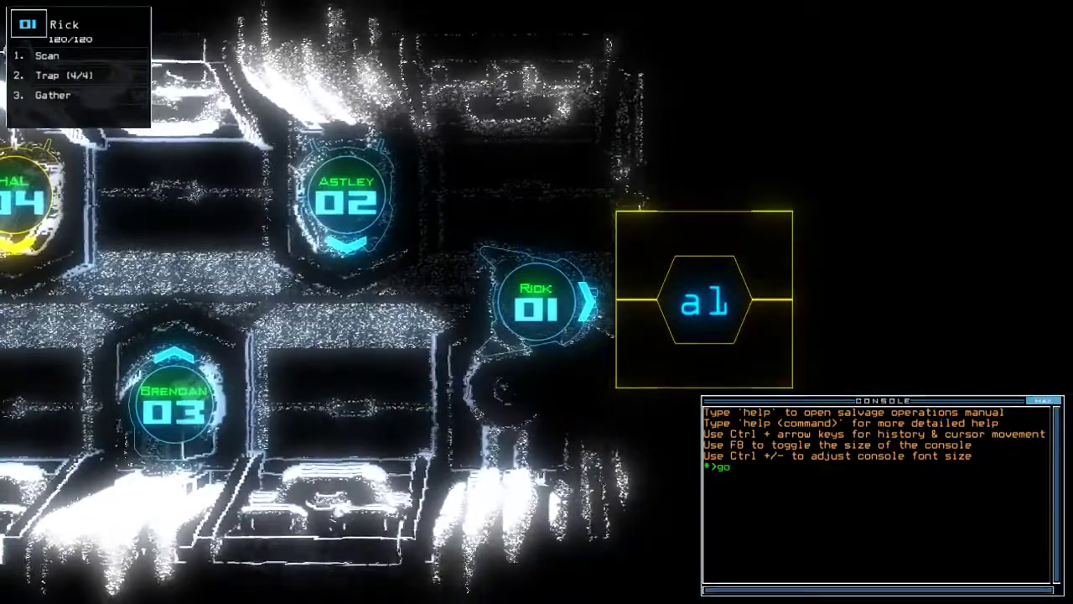
type("go")
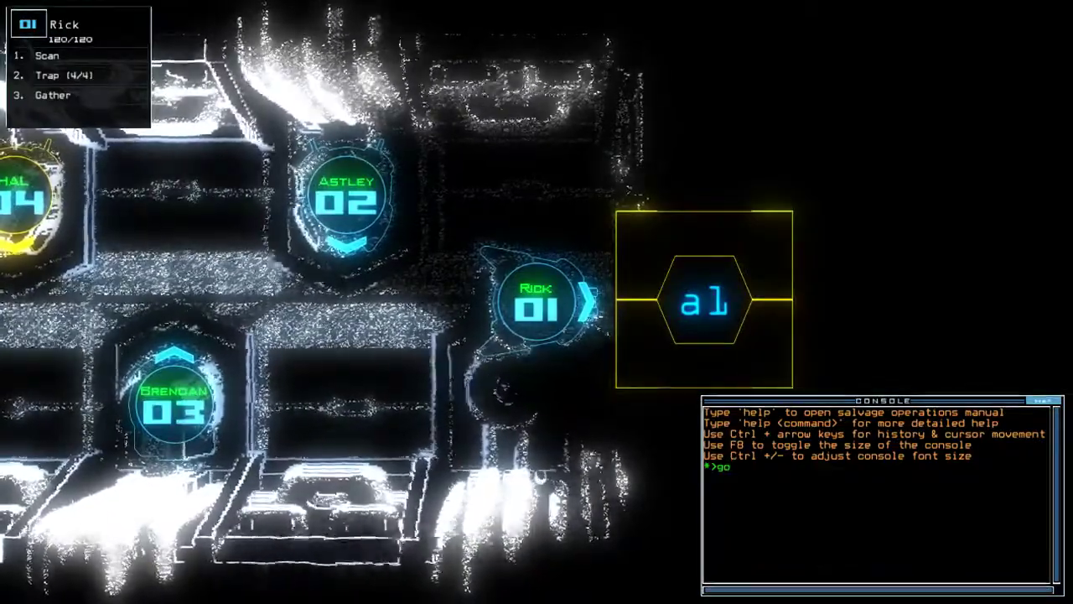
- Start the mission, scan and gather scrap, and activate the generator
key("Return")
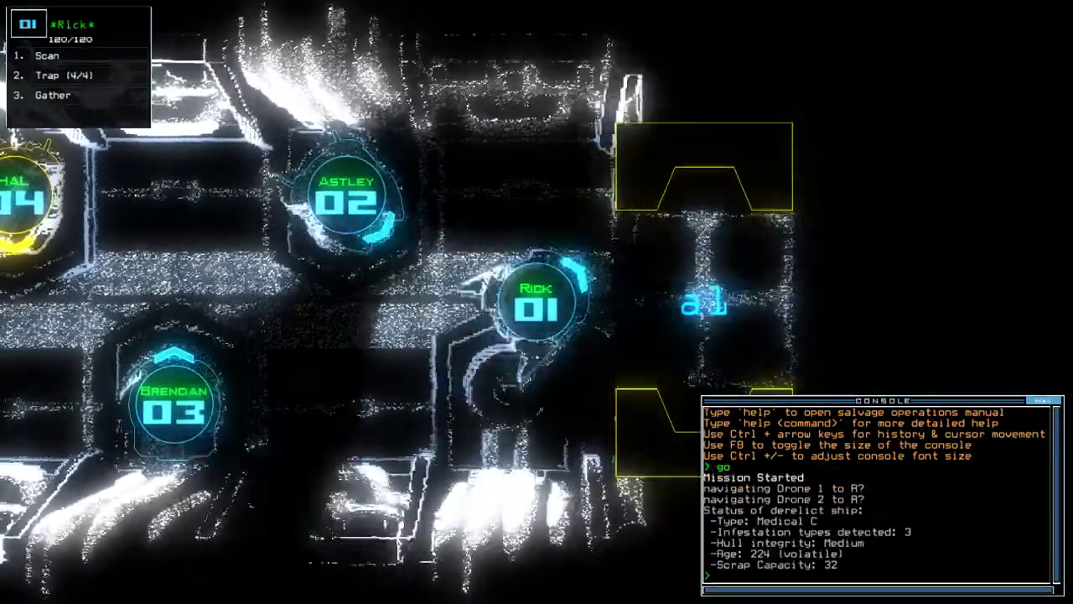
type("scan")
key("Return")
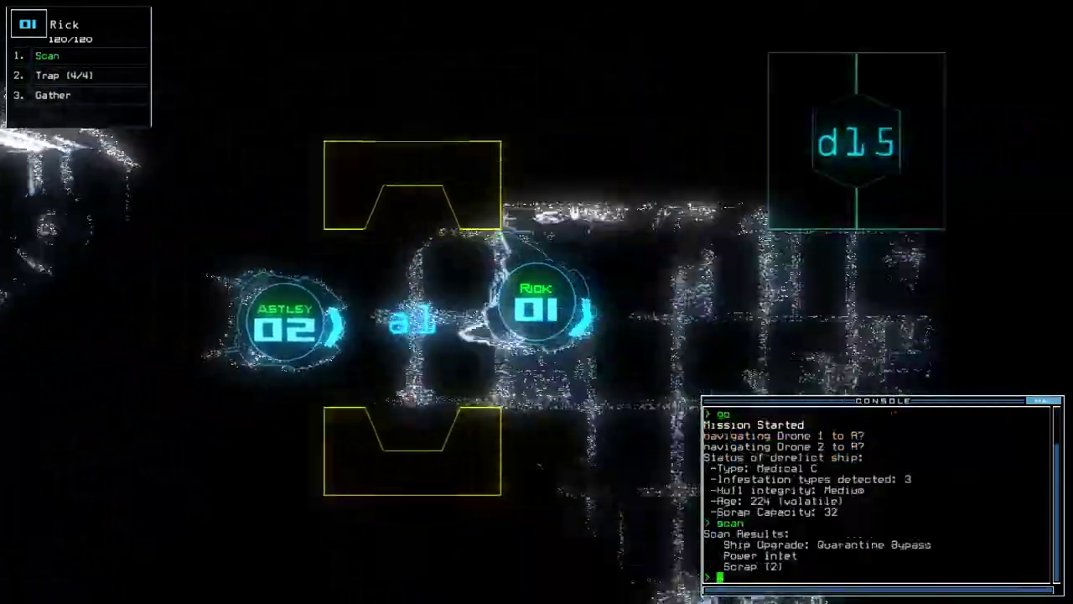
type("g")
key("Return")
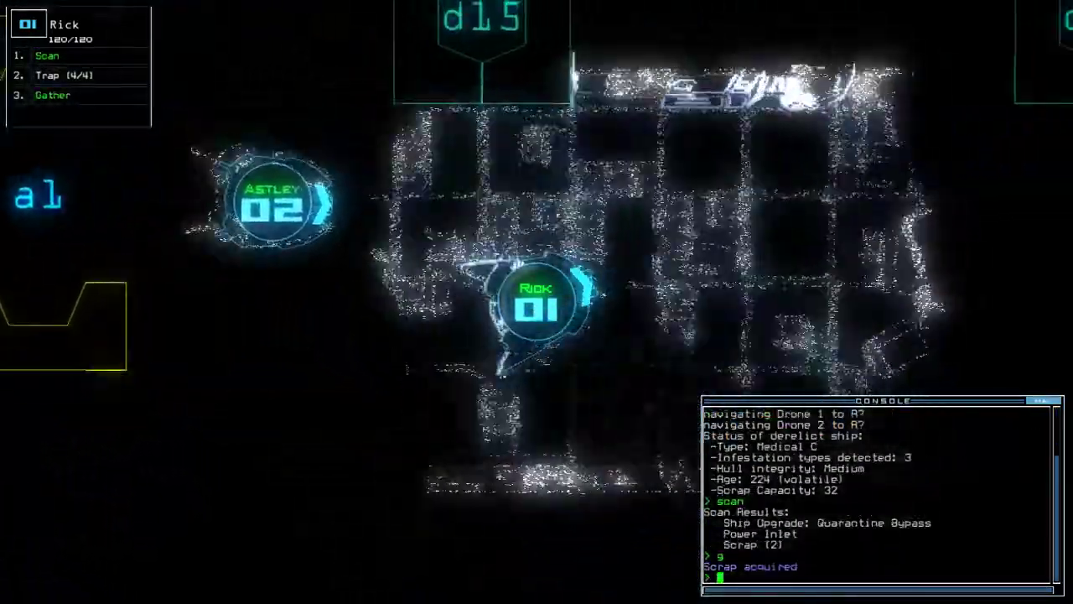
type("i")
key("Return")
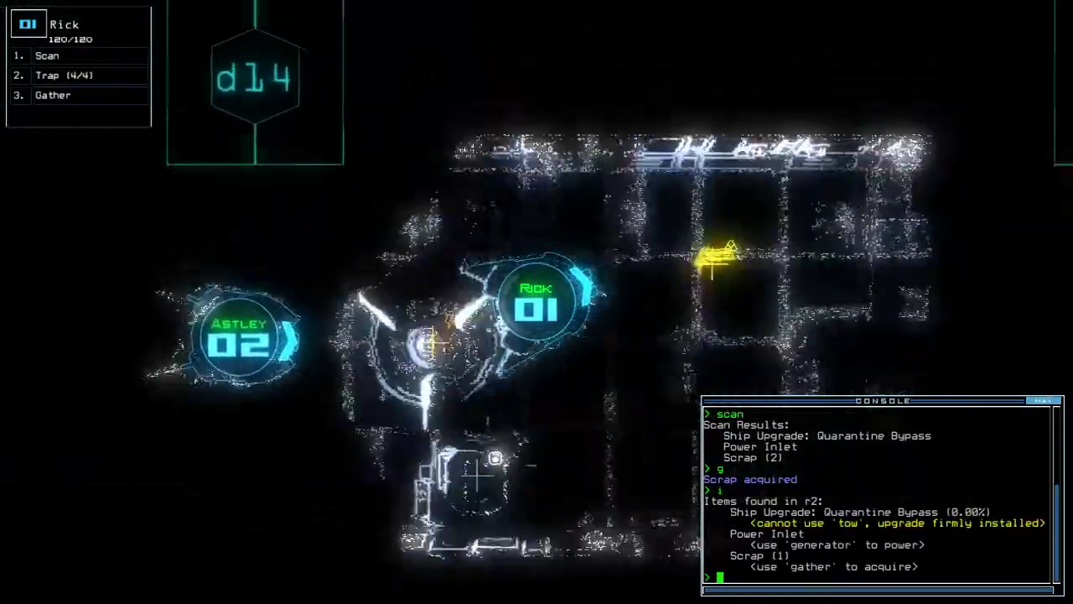
type("g")
key("Return")
key("space")
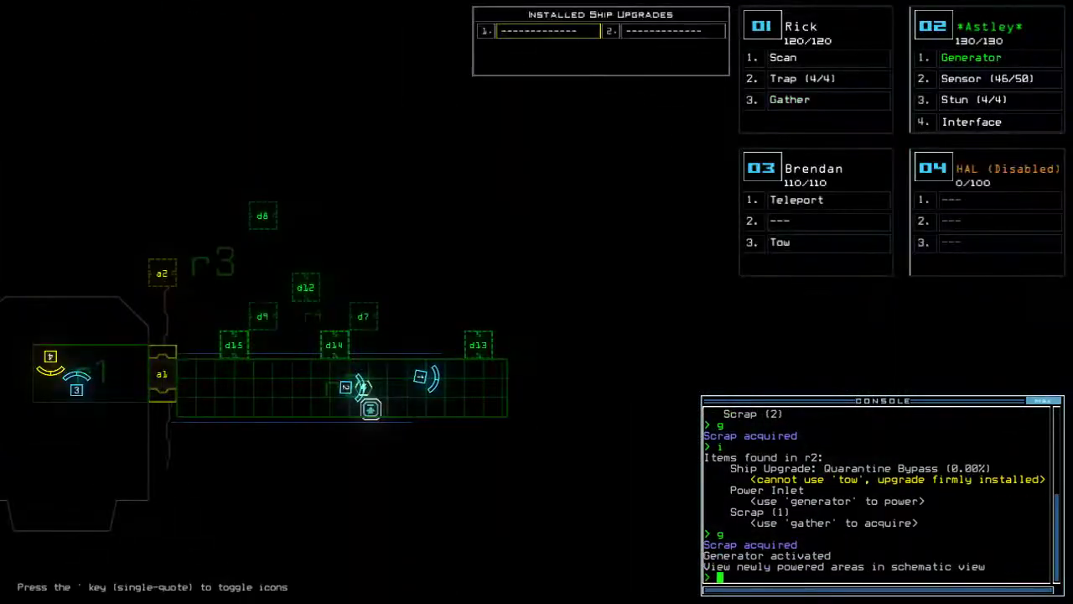
key("space")
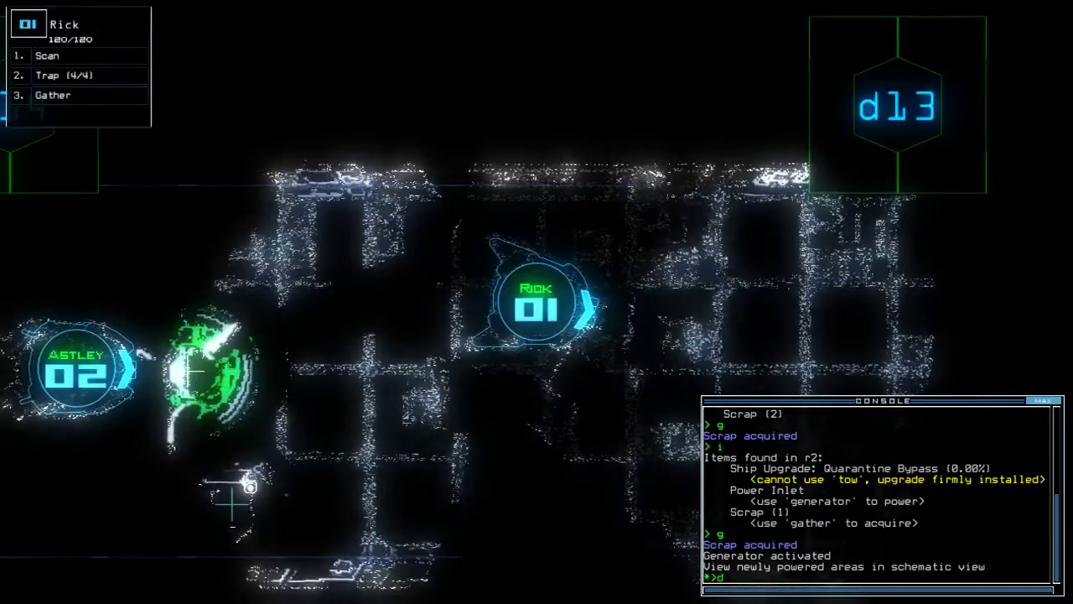
type("d13;d13")
- Open door d13 and run a scan from Rick
key("Return")
key("space")
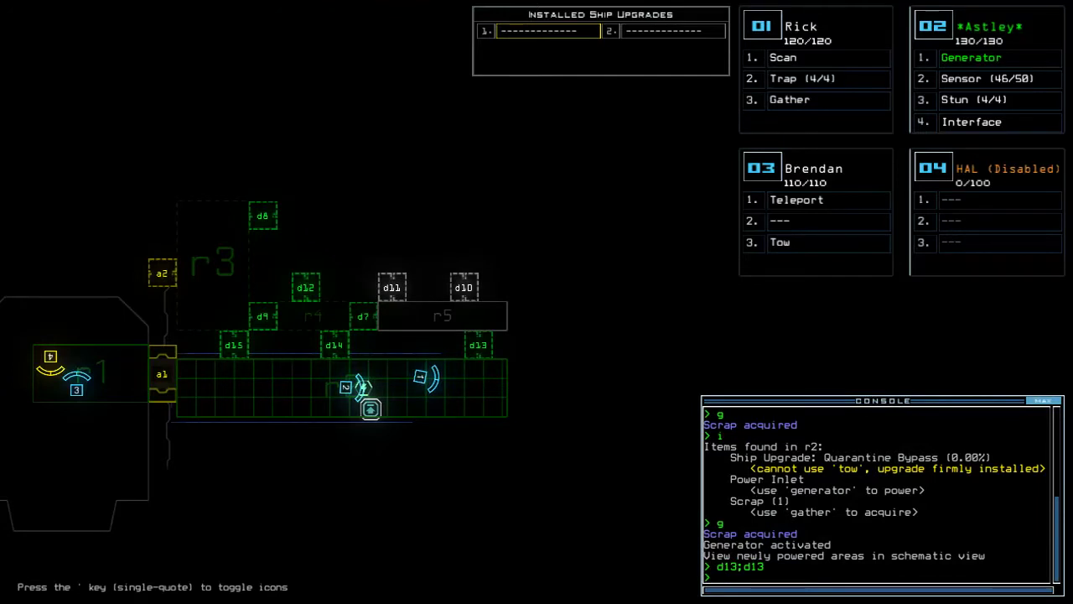
key("space")
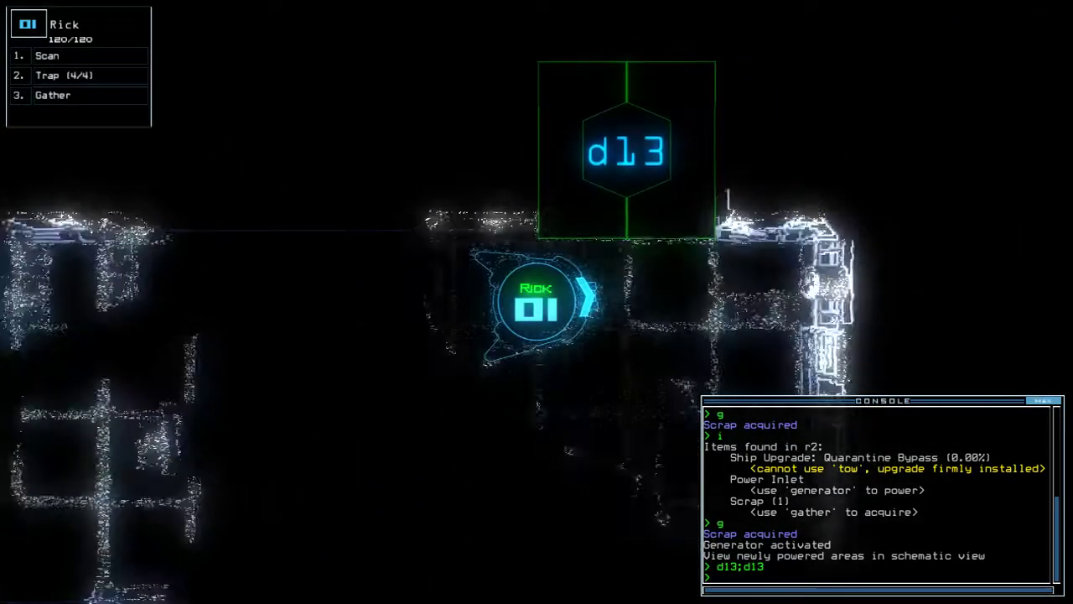
type("d13")
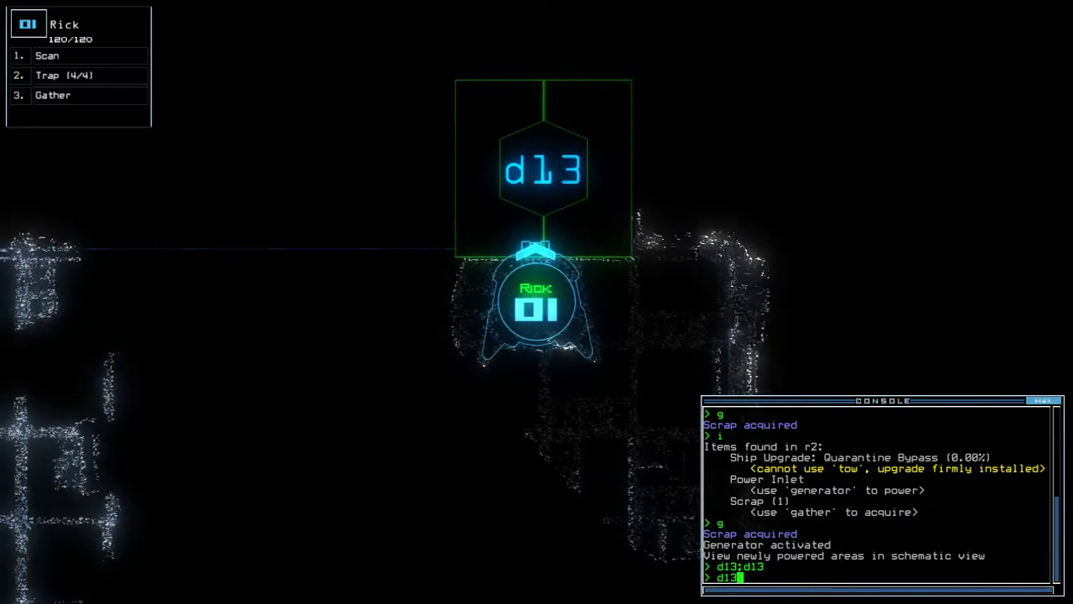
key("Return")
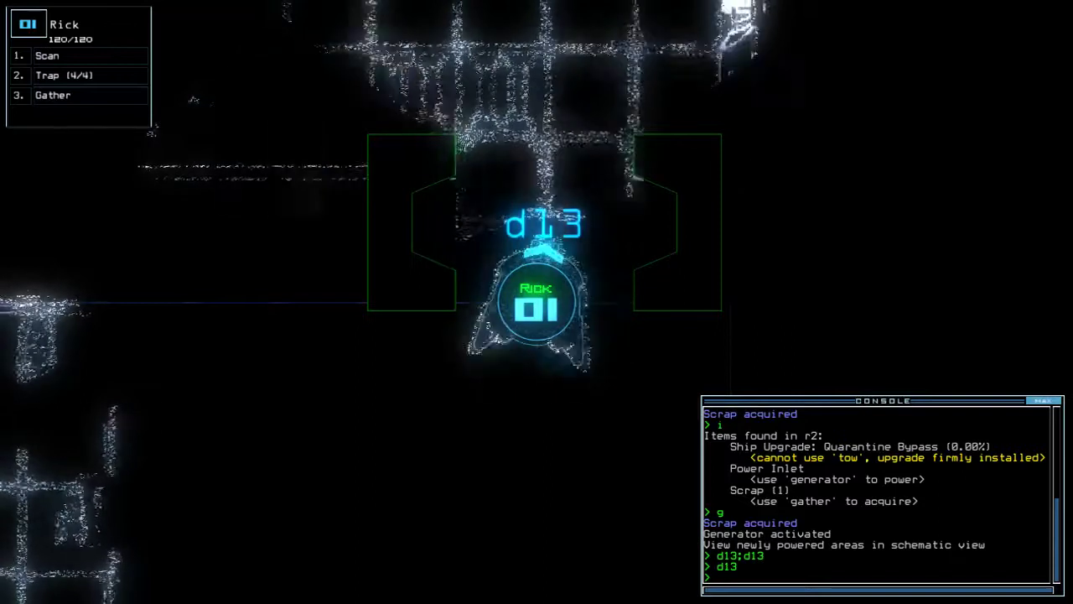
type("scan")
key("Return")
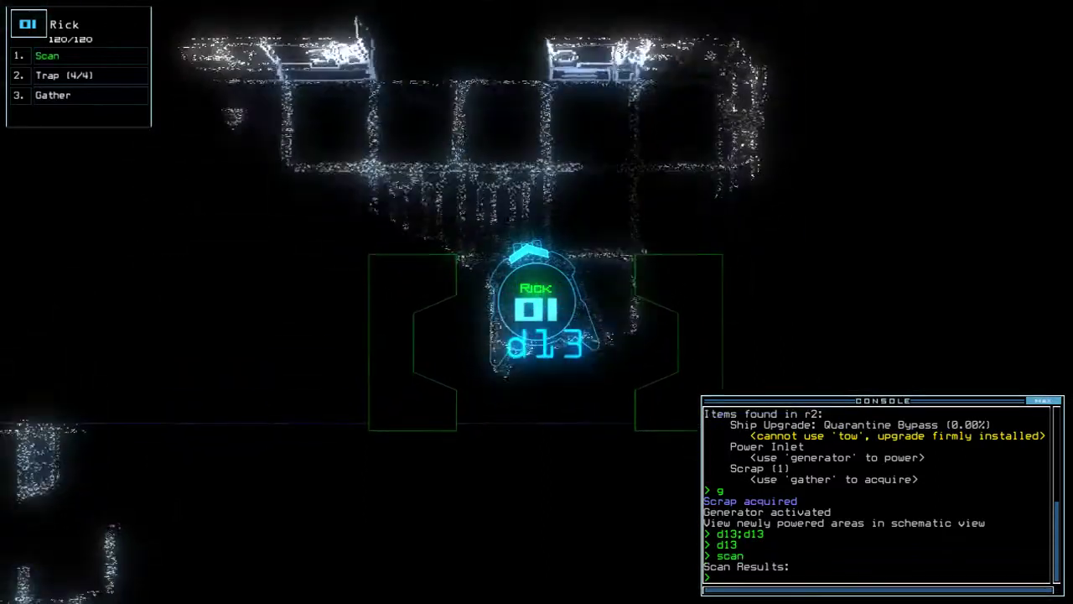
key("1")
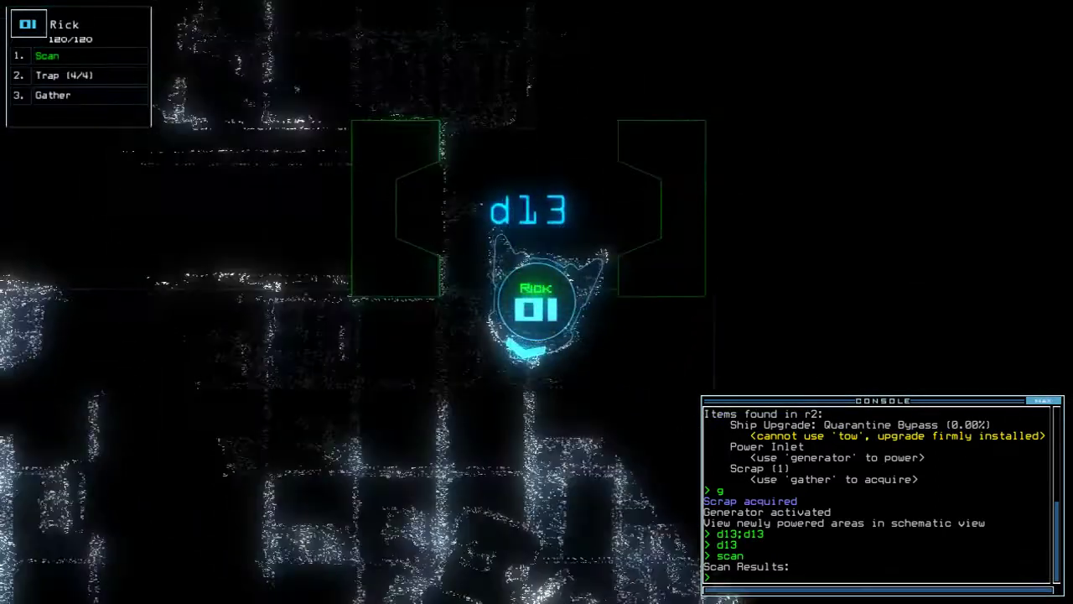
type("d13")
key("Return")
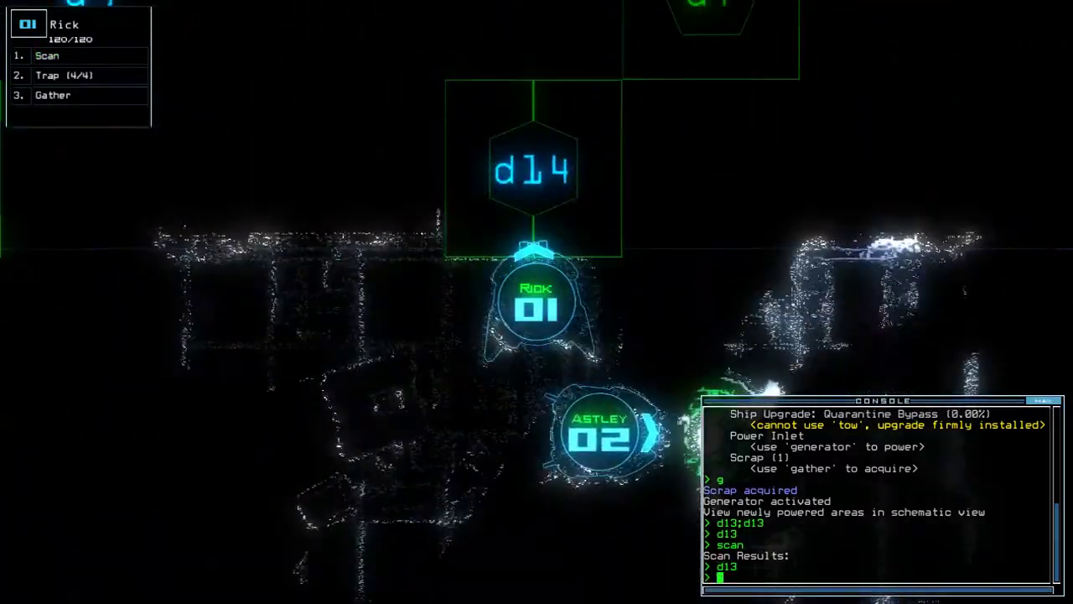
- Open door d14, reopen d13, and close the open doors
key("2")
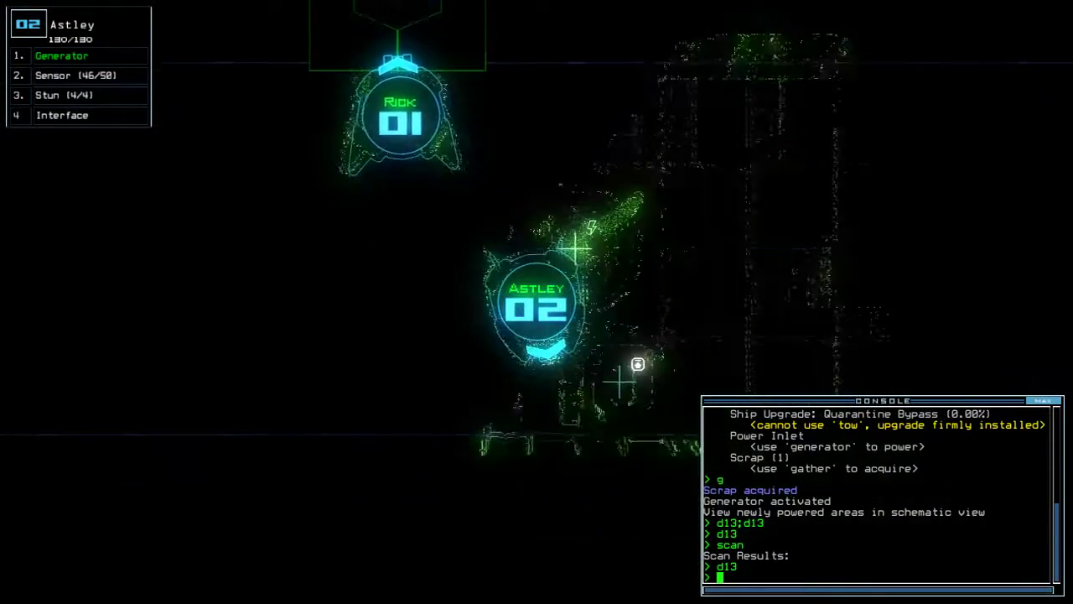
key("space")
type("1d14")
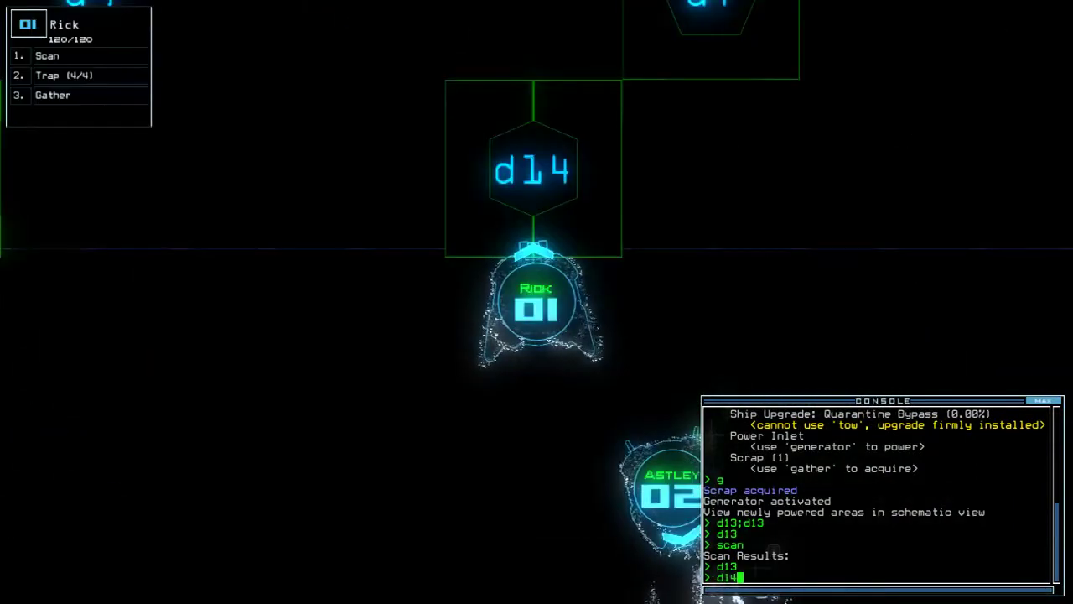
key("Return")
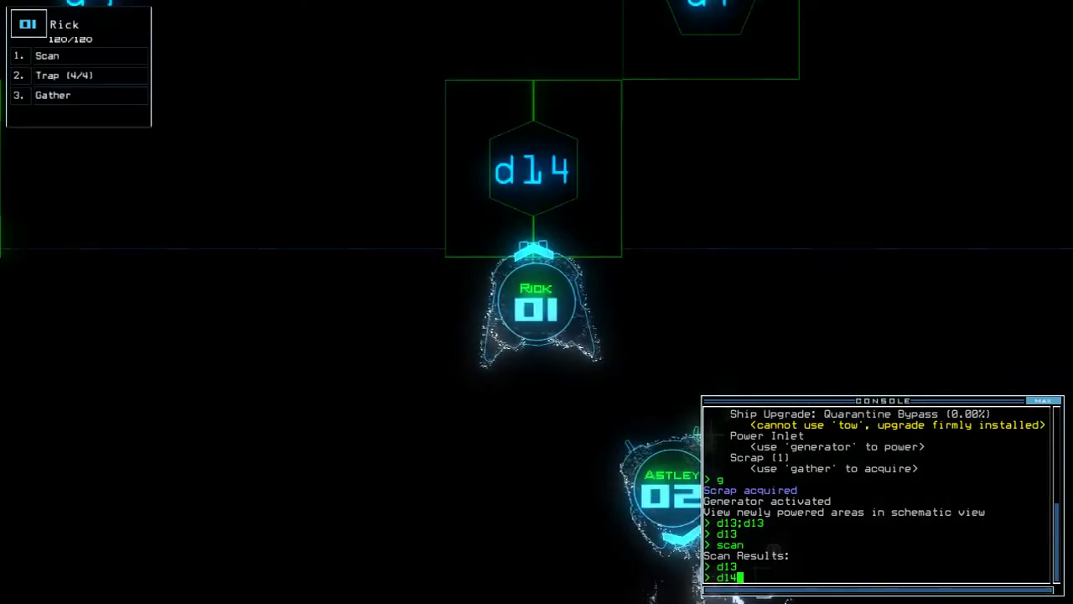
type("cccc")
key("space")
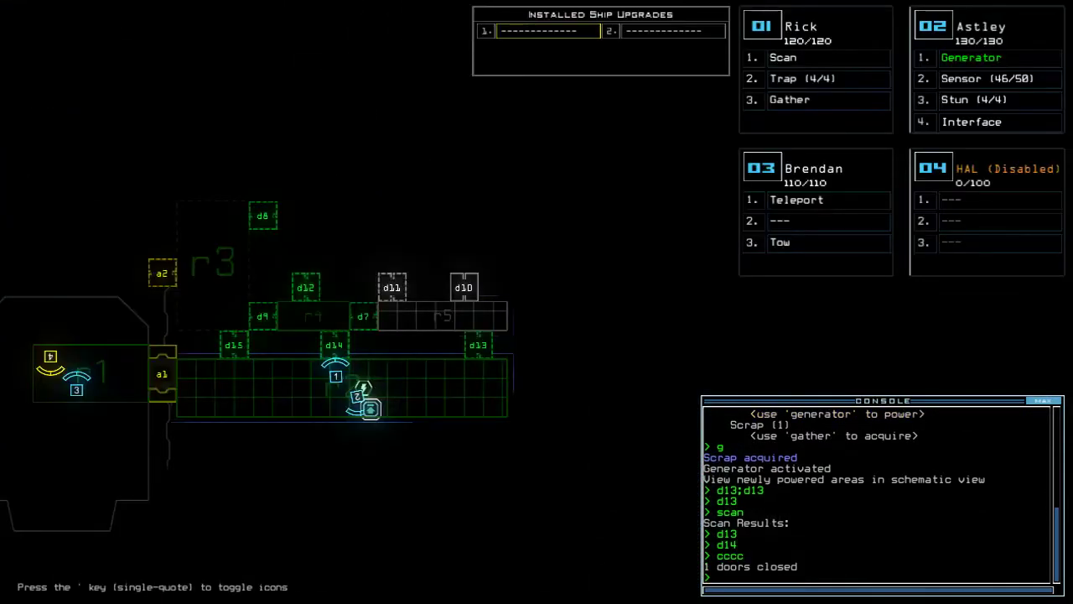
type("d7")
key("Tab")
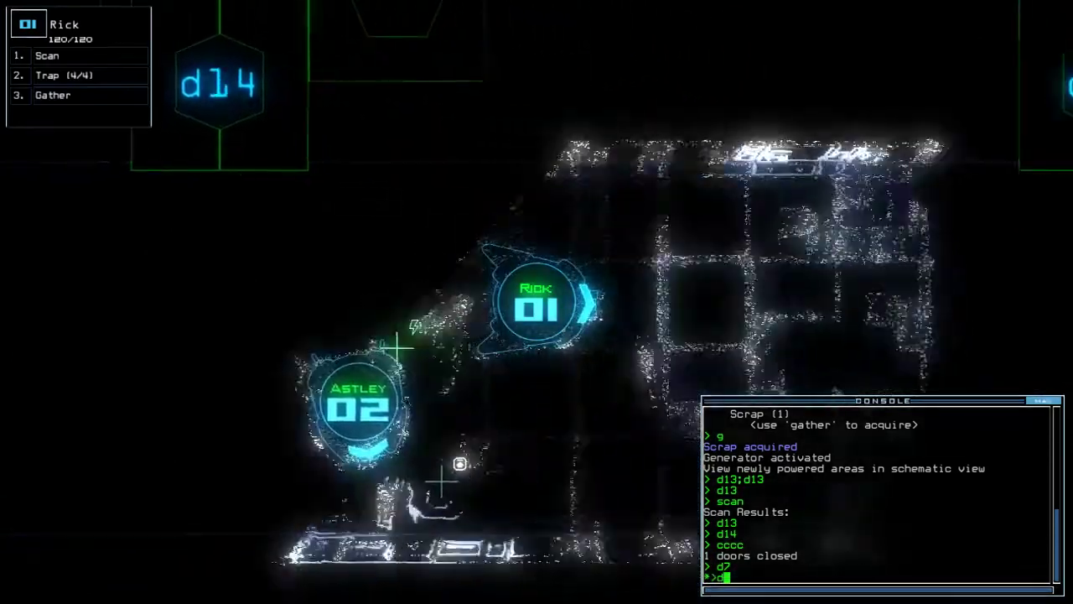
type("13")
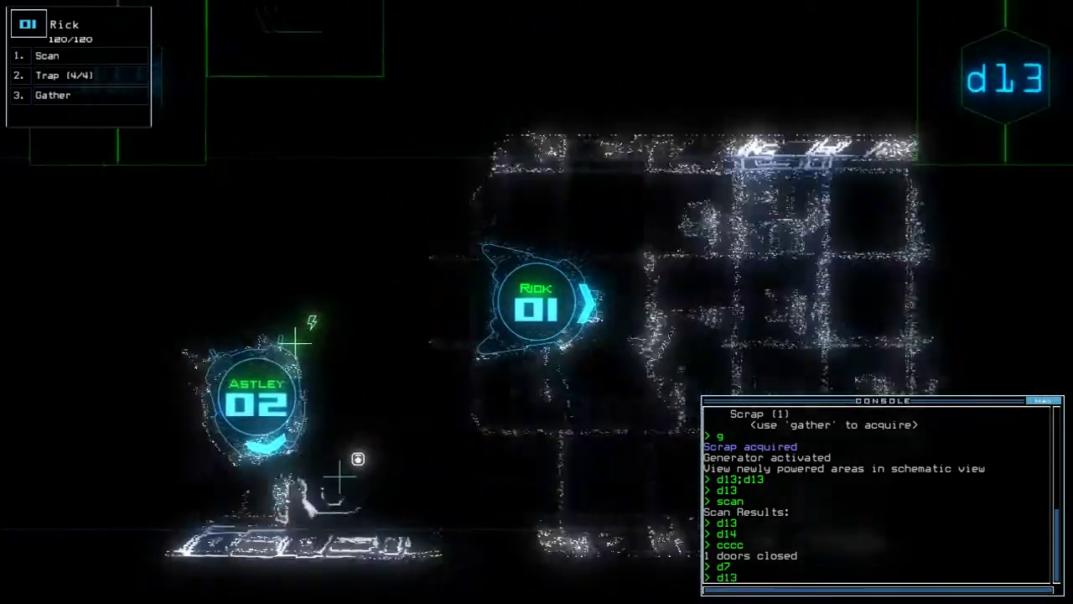
key("Return")
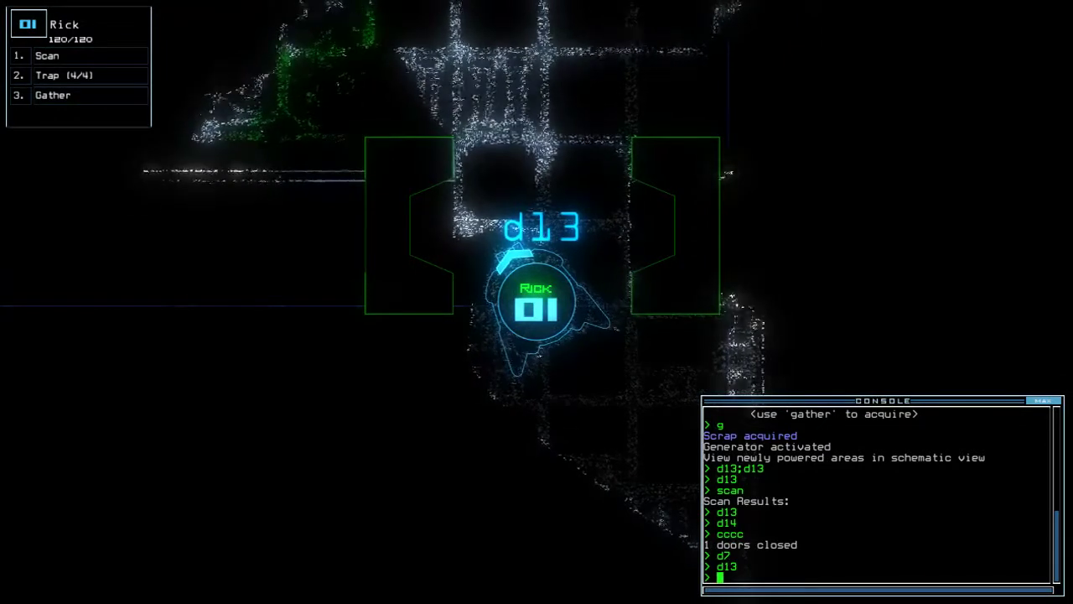
type("cccc")
key("Return")
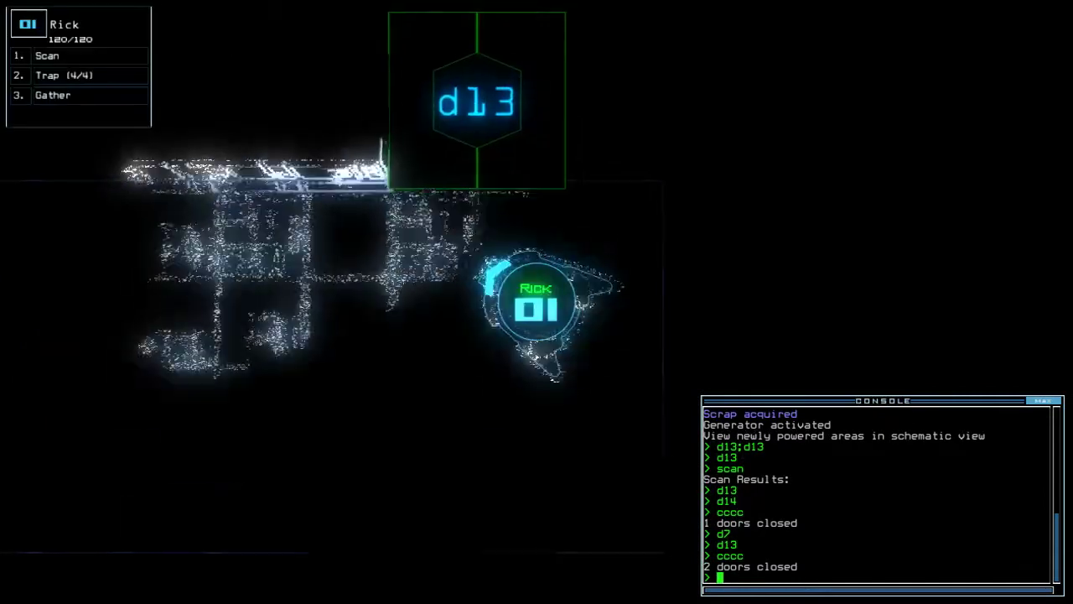
type("f r5")
- Send the drones to r5, reopen d14, scan, open d12, and close doors
key("Return")
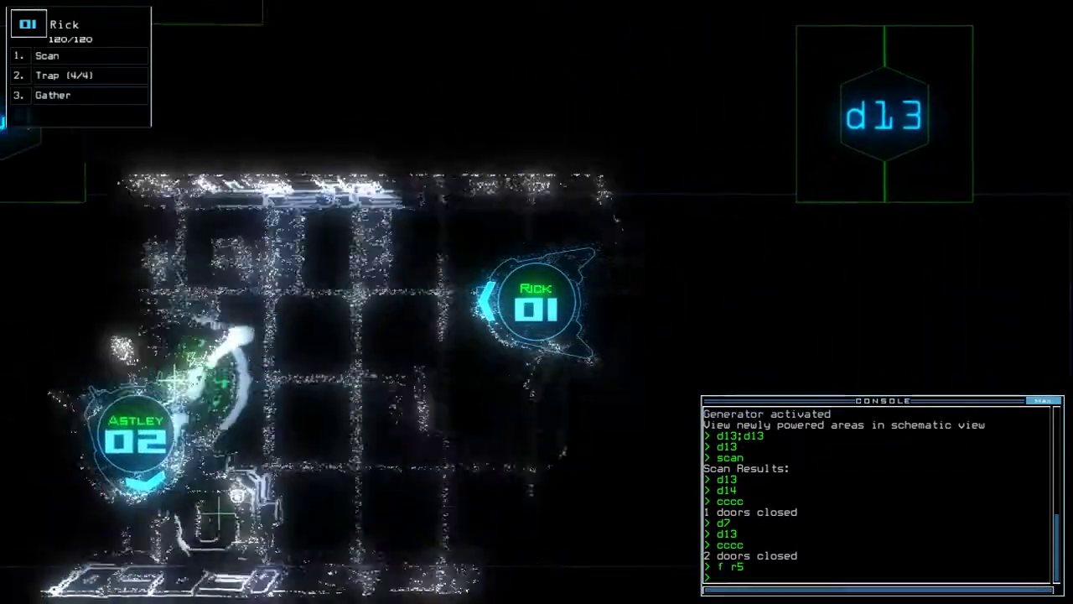
type("d14")
key("Return")
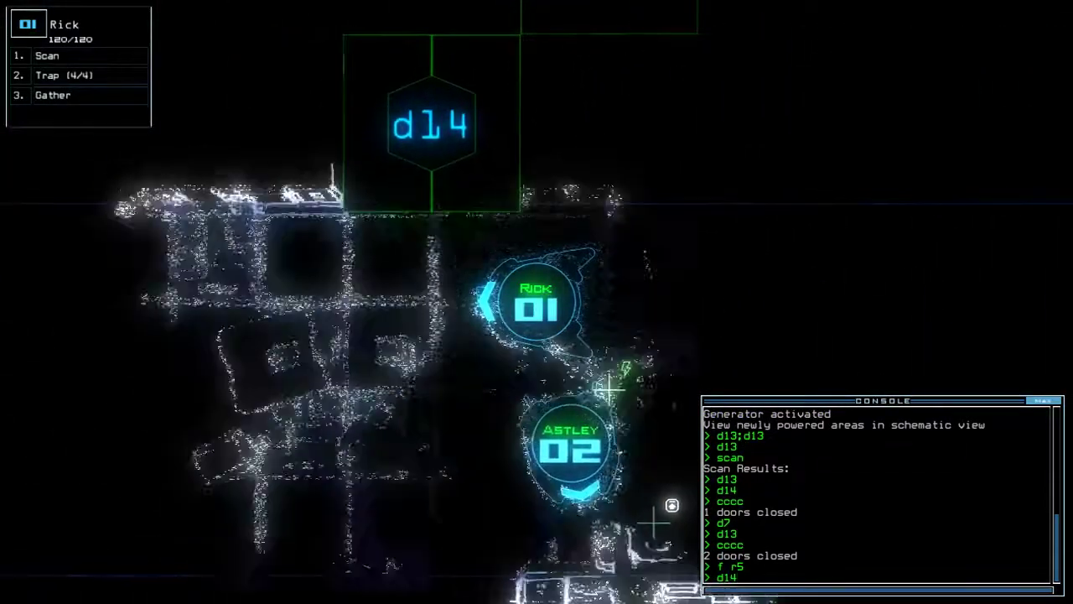
key("space")
key("Return")
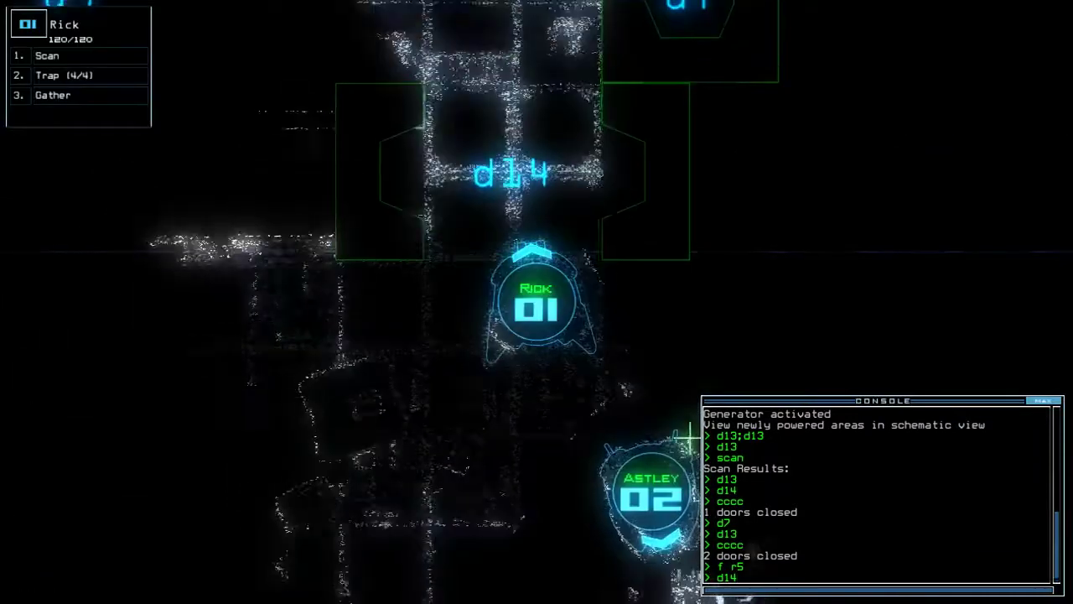
type("scan")
key("Return")
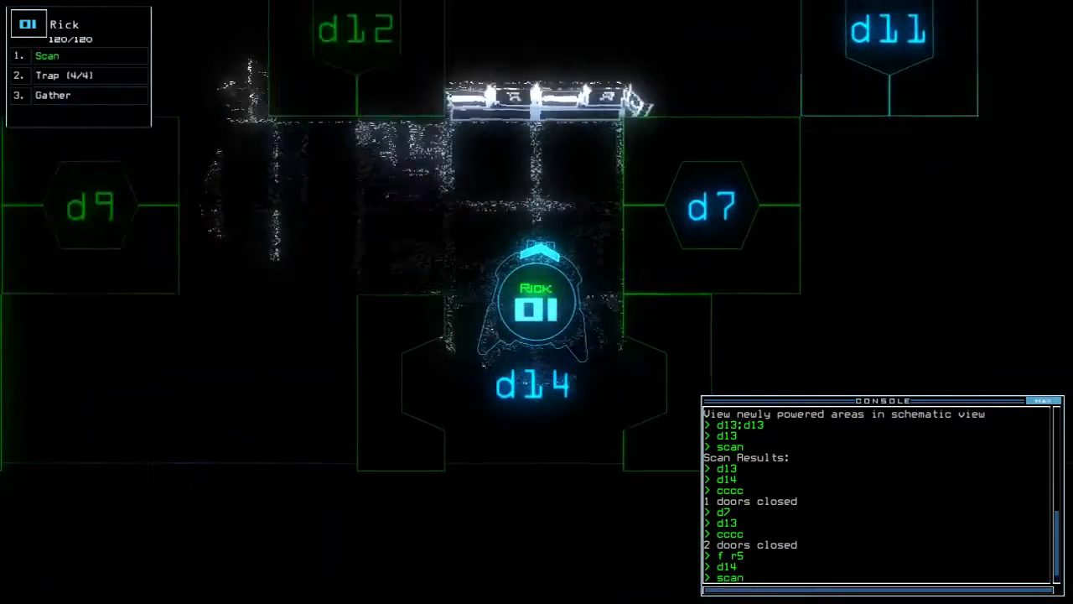
type("d")
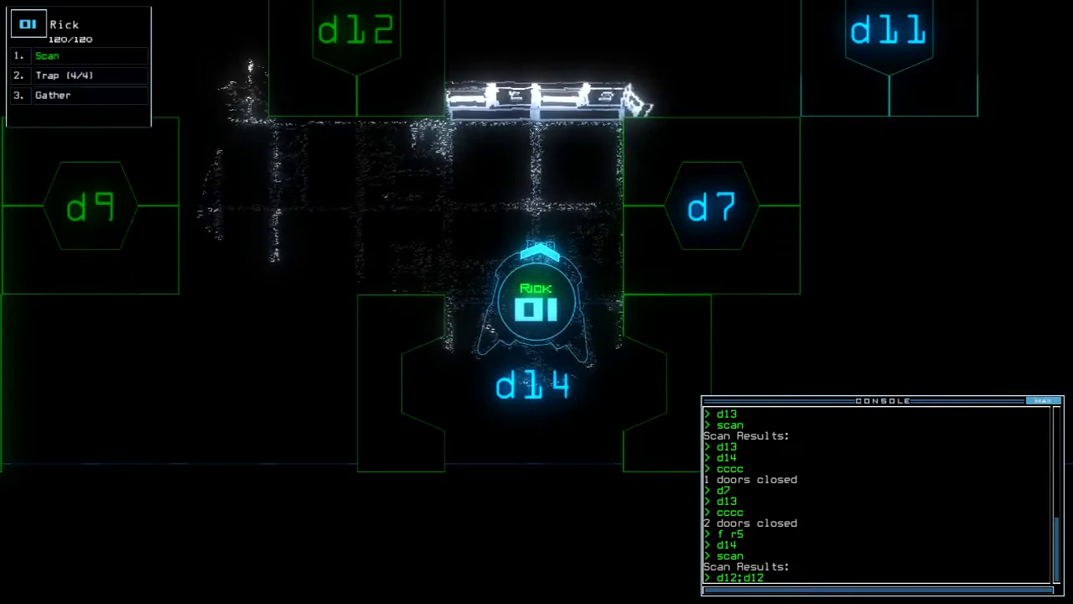
key("Return")
type("d")
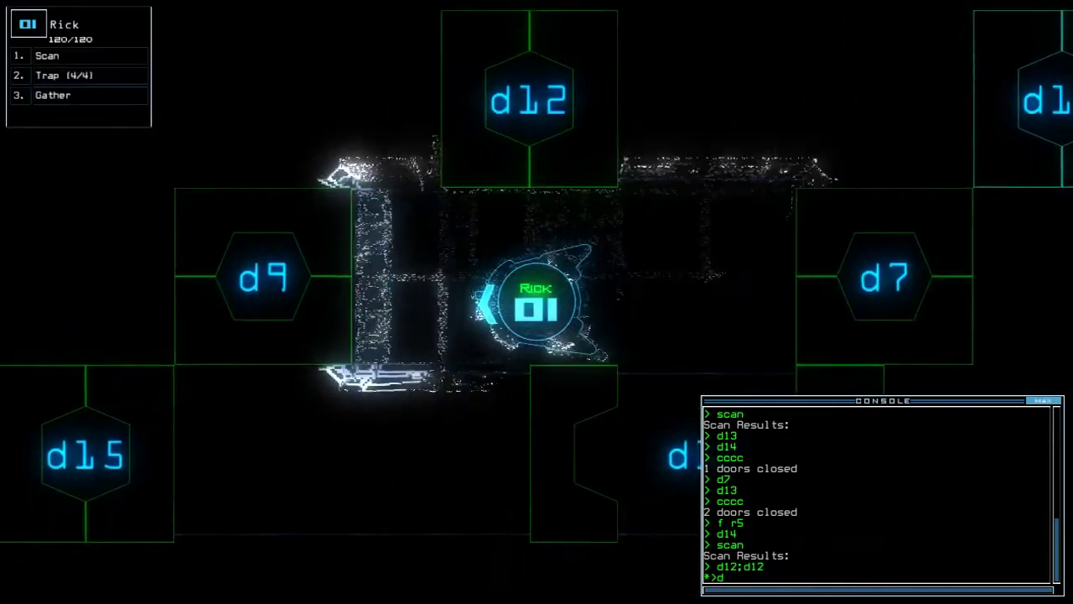
type("9")
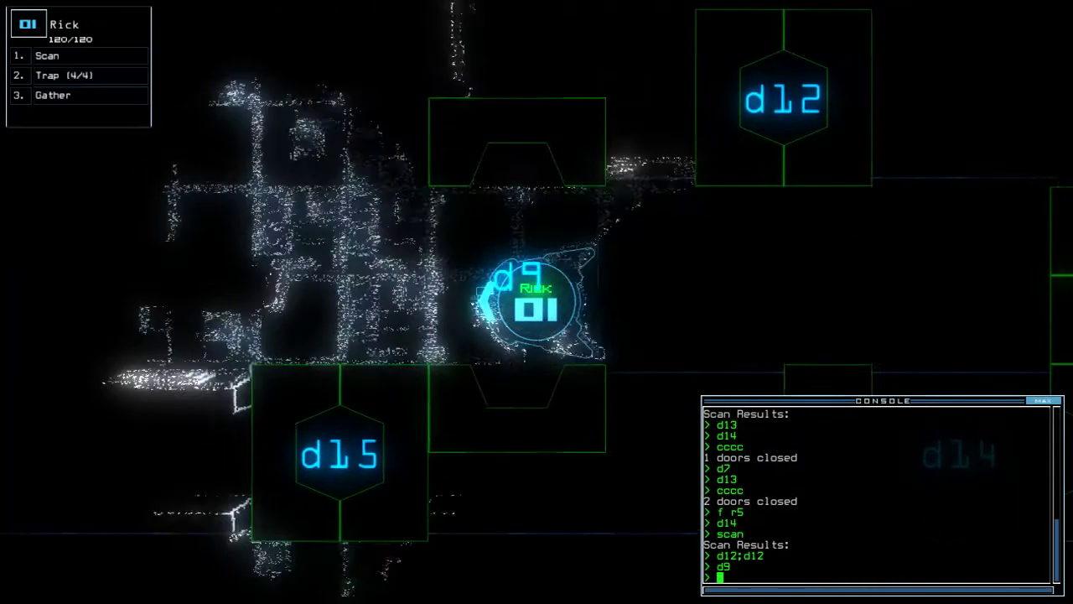
key("space")
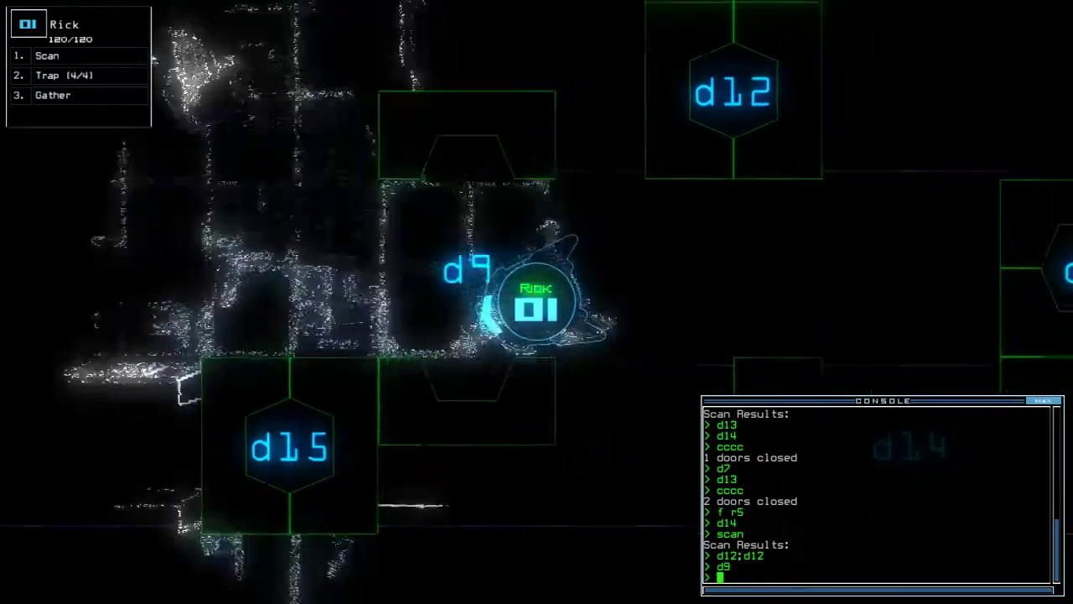
type("cccc")
key("Return")
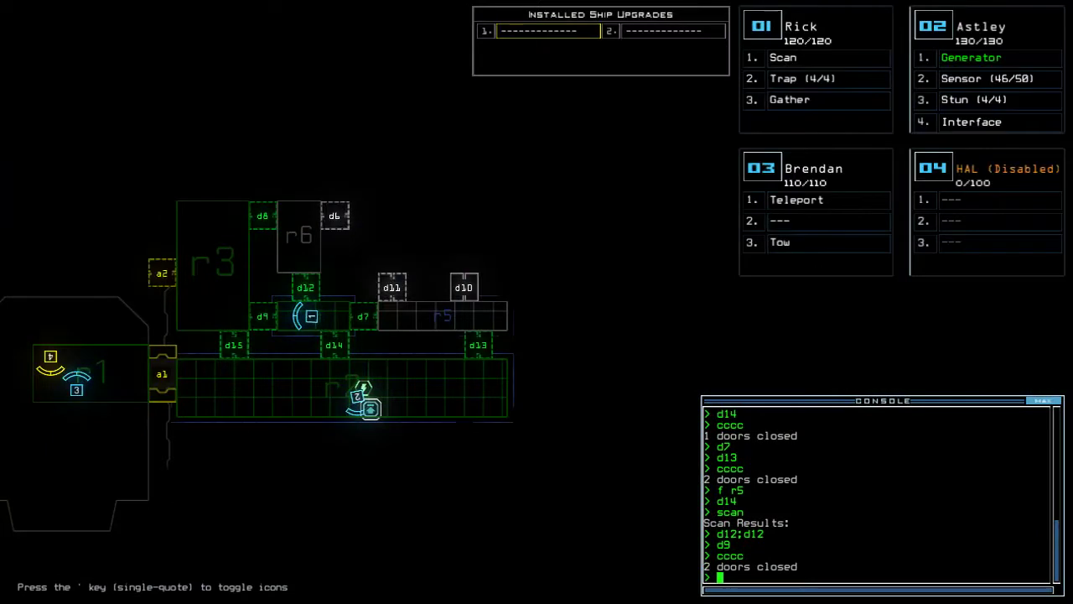
- Open doors d14 and d15 and scan the room beyond, finding an Access Terminal and Vent
key("space")
type("d14")
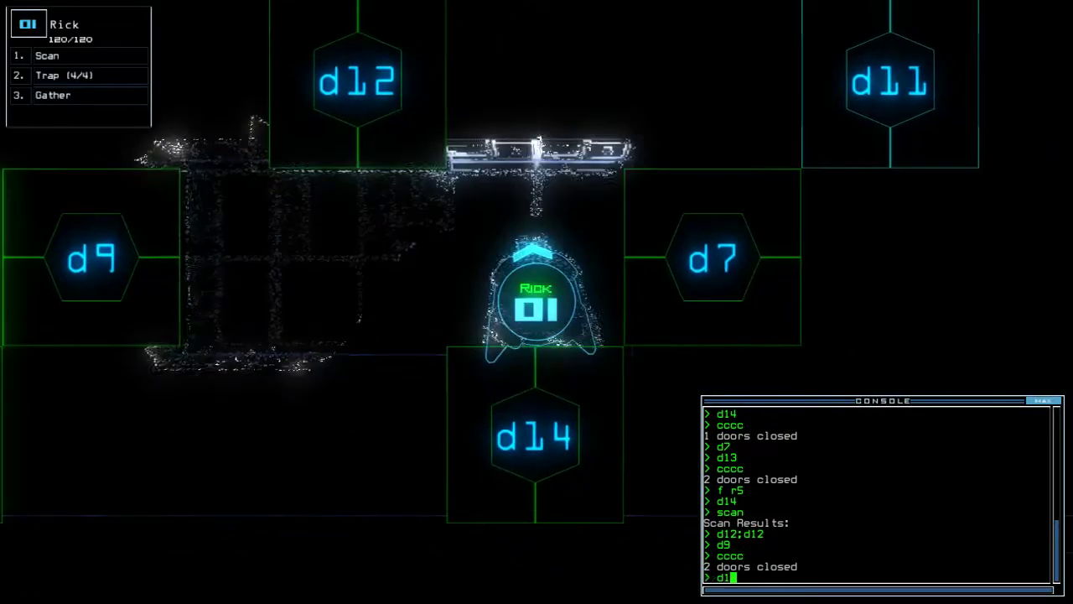
key("Return")
type("d")
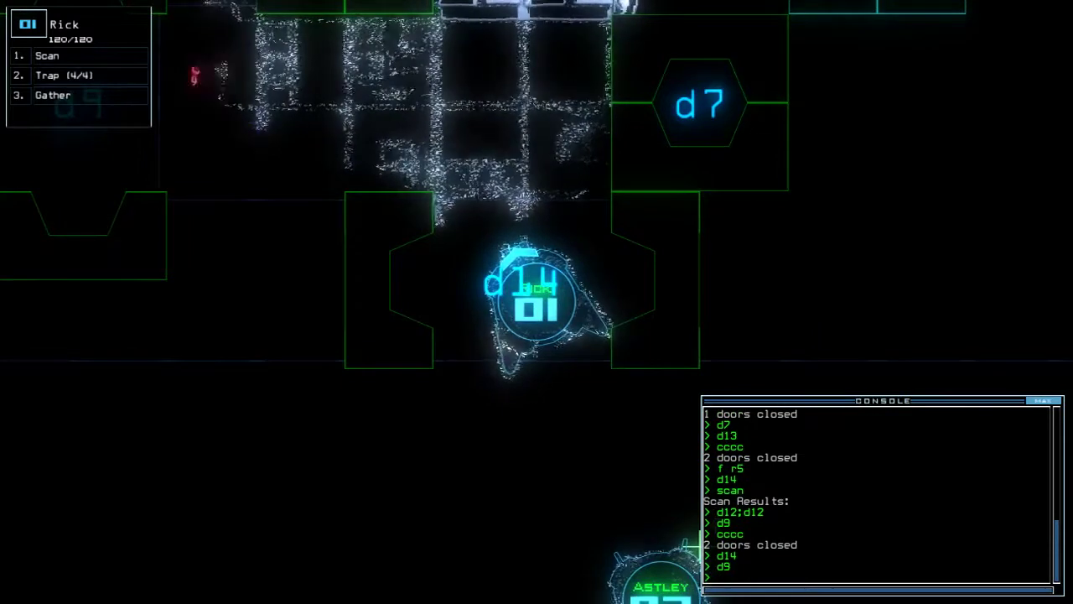
type("c")
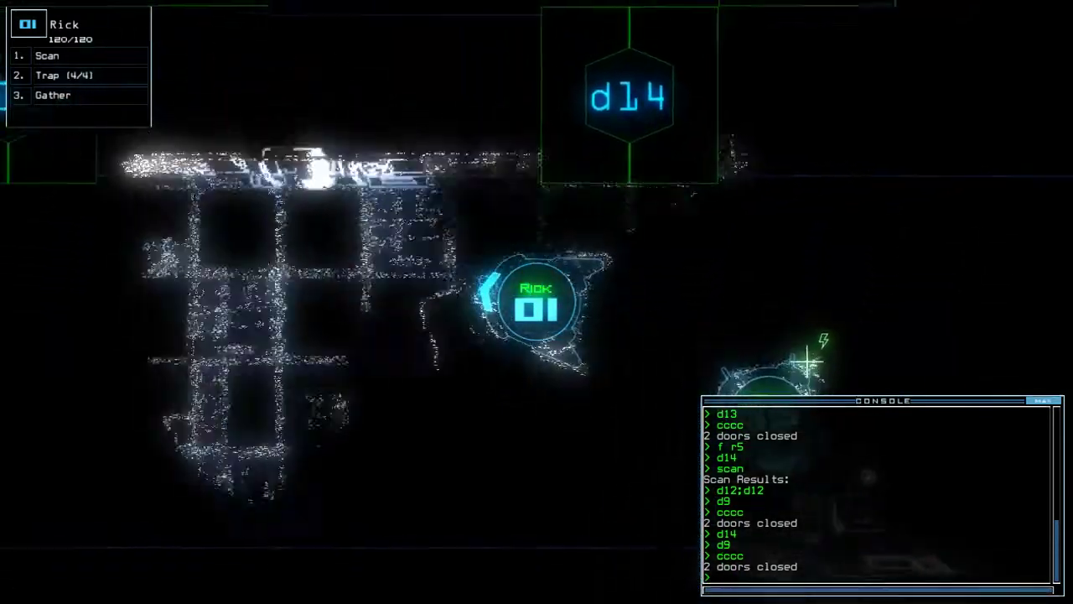
type("d15")
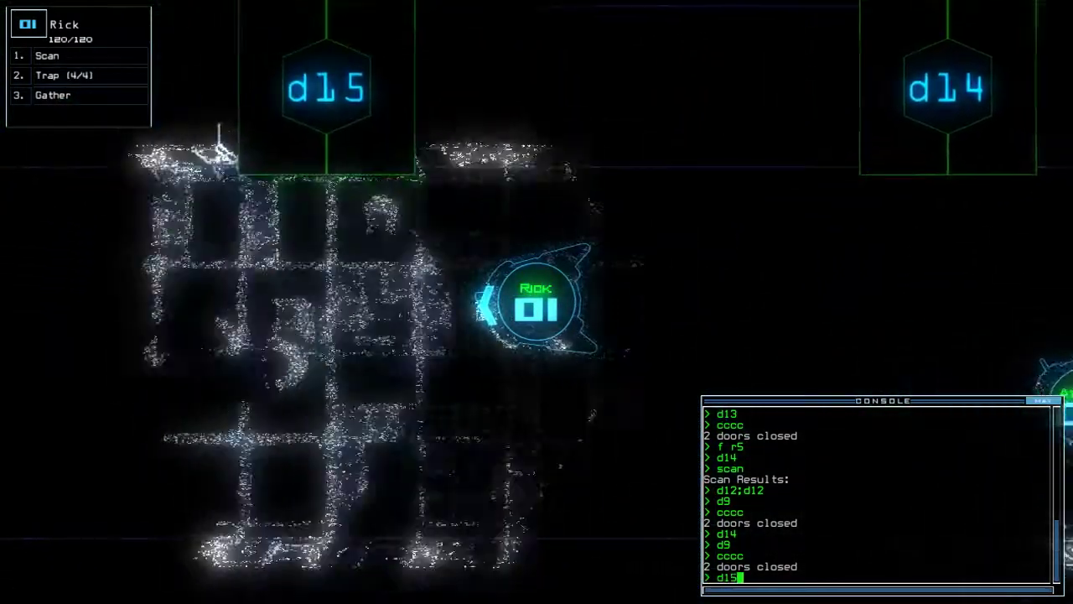
key("Return")
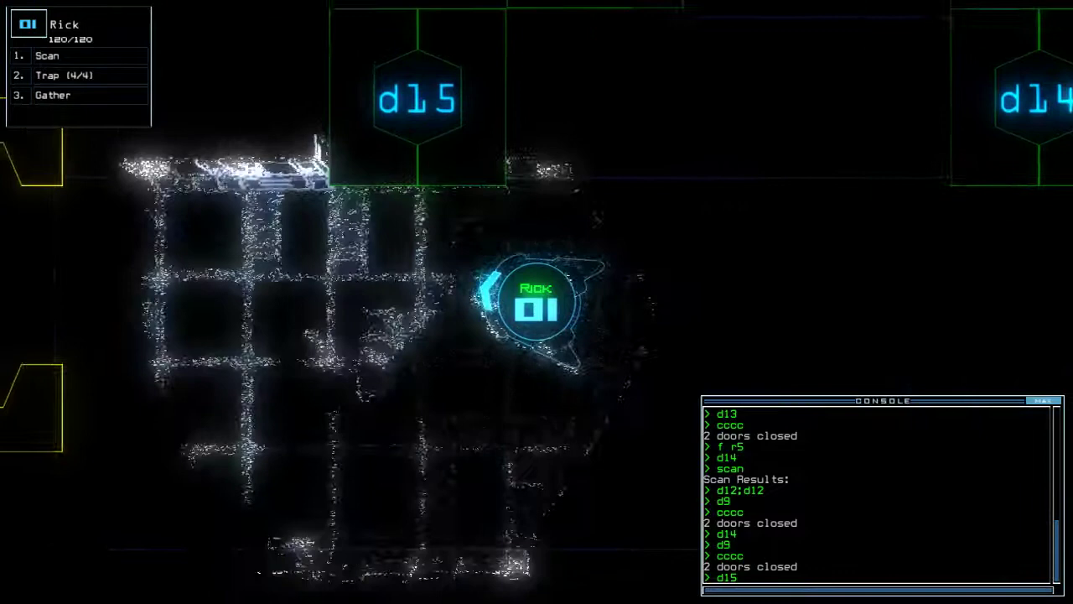
type("scan")
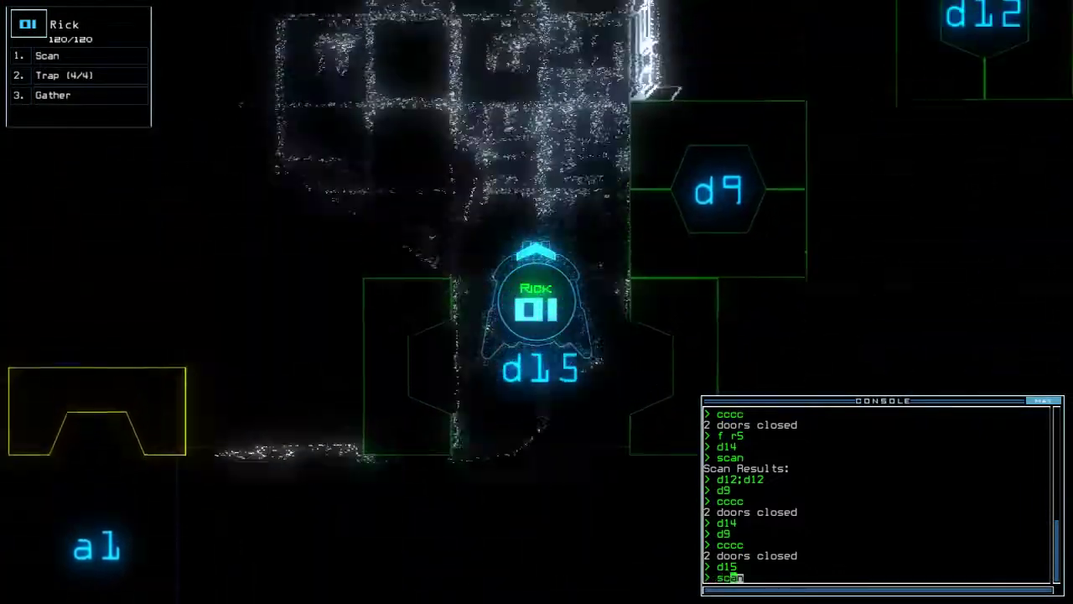
key("Return")
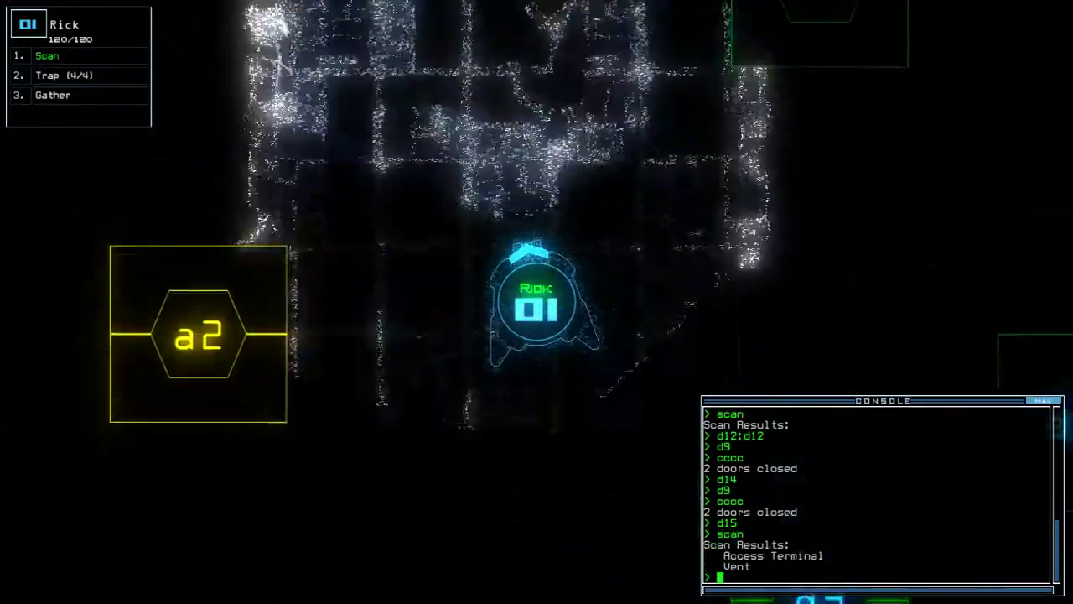
key("space")
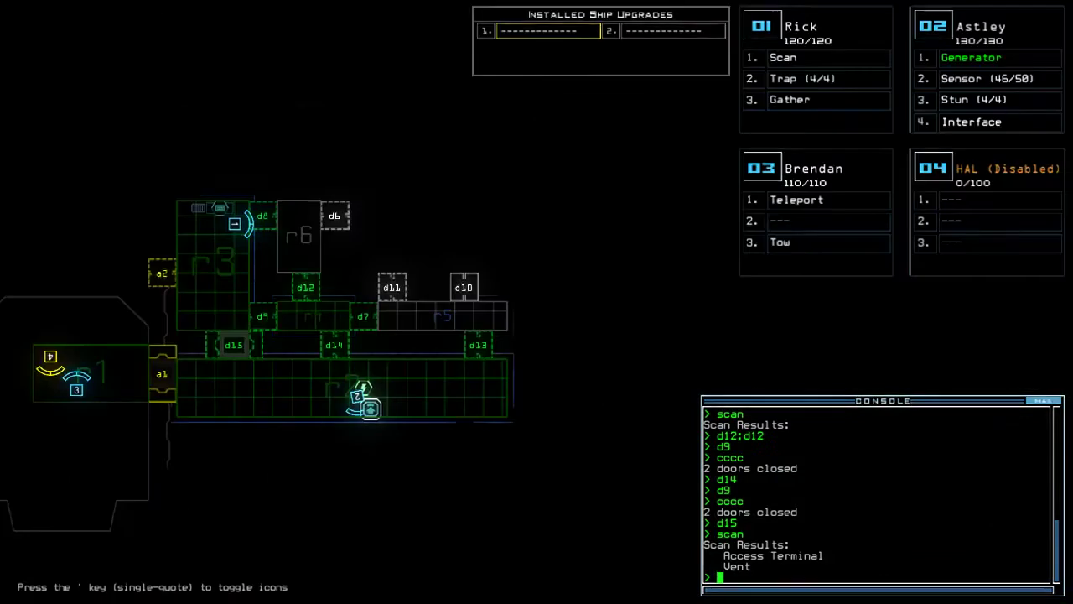
- Cycle between Rick's and Astley's cameras and take control of Astley to deactivate its generator
key("2")
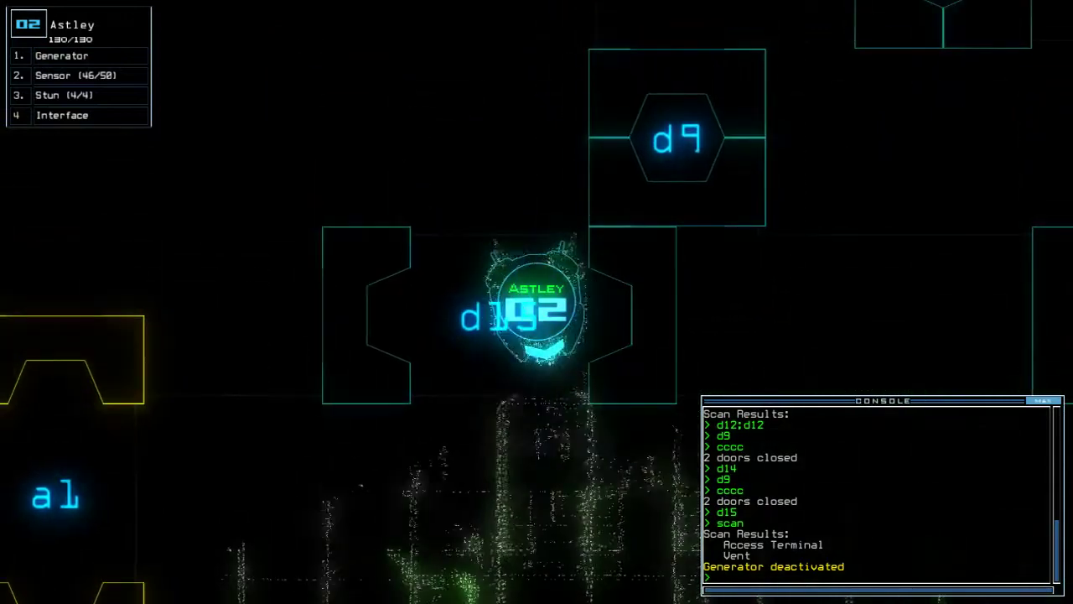
key("1")
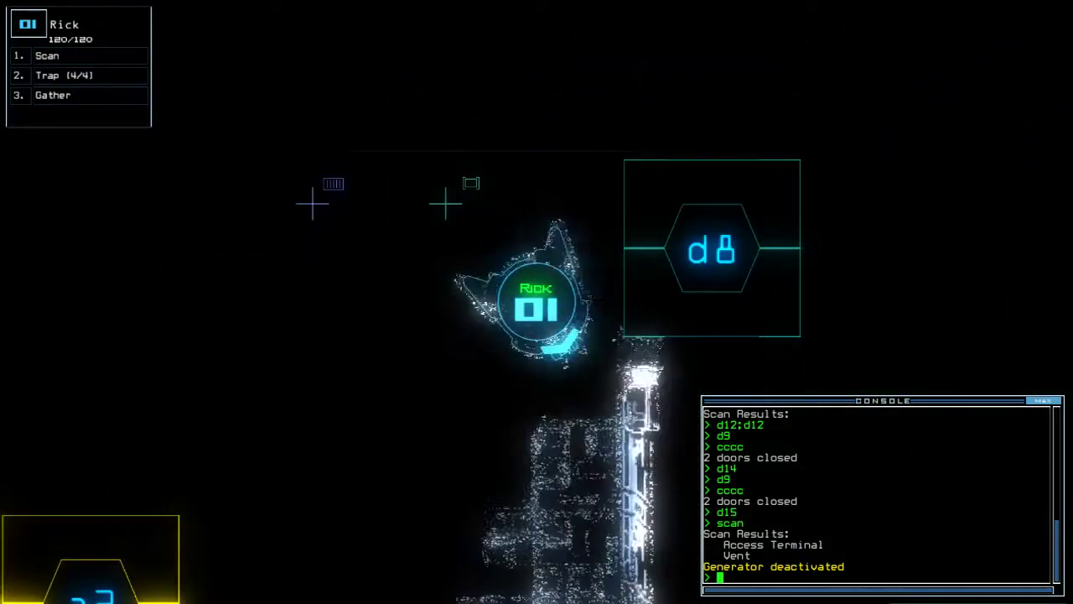
key("space")
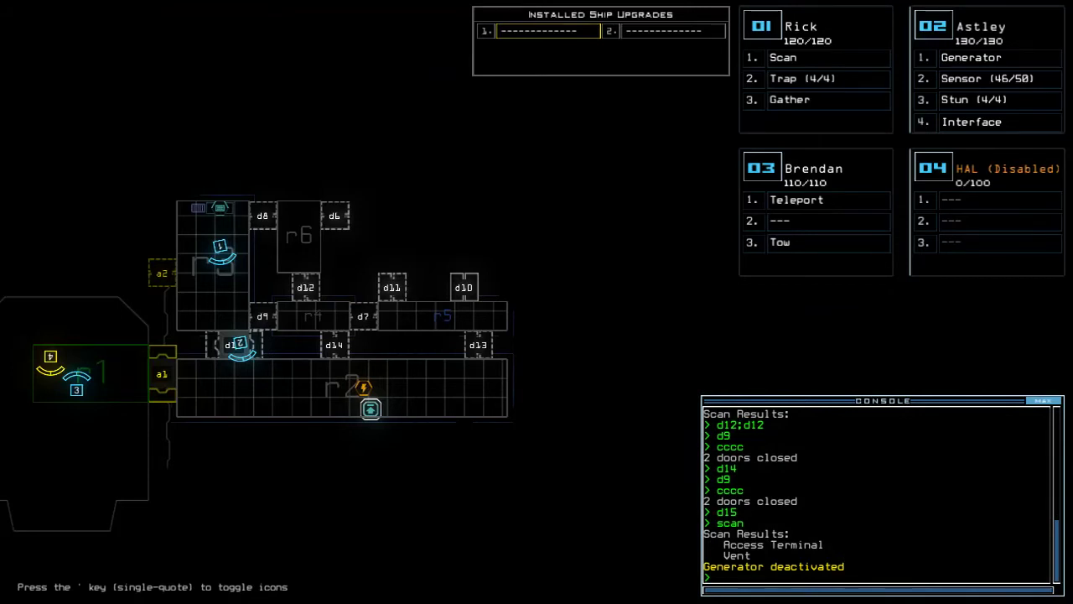
key("space")
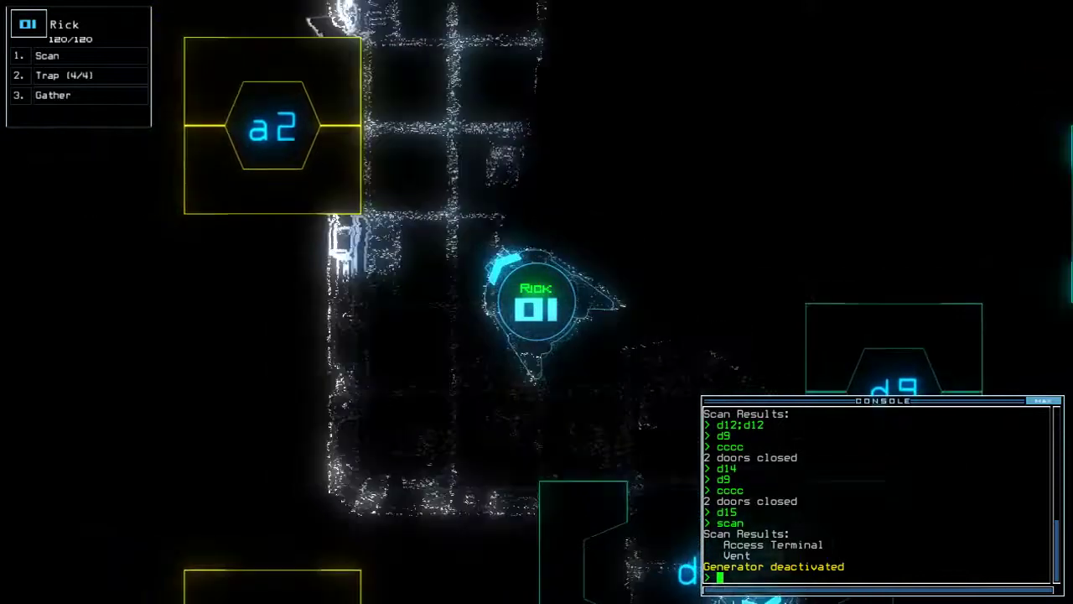
key("2")
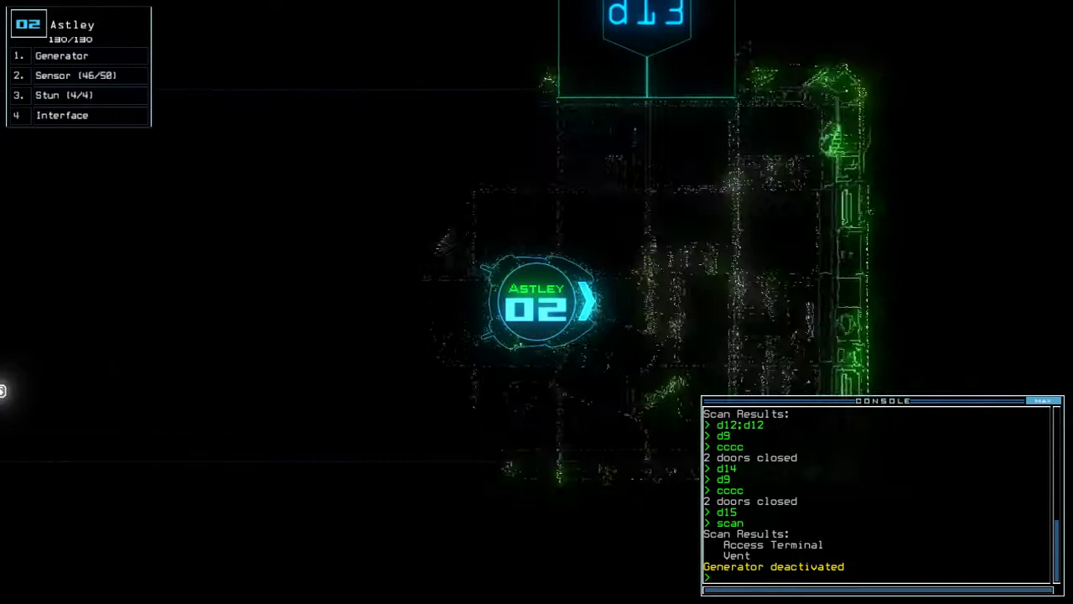
type("q")
key("space")
- Activate the generator and scan past door d8, finding a Power Inlet
key("1")
type("g")
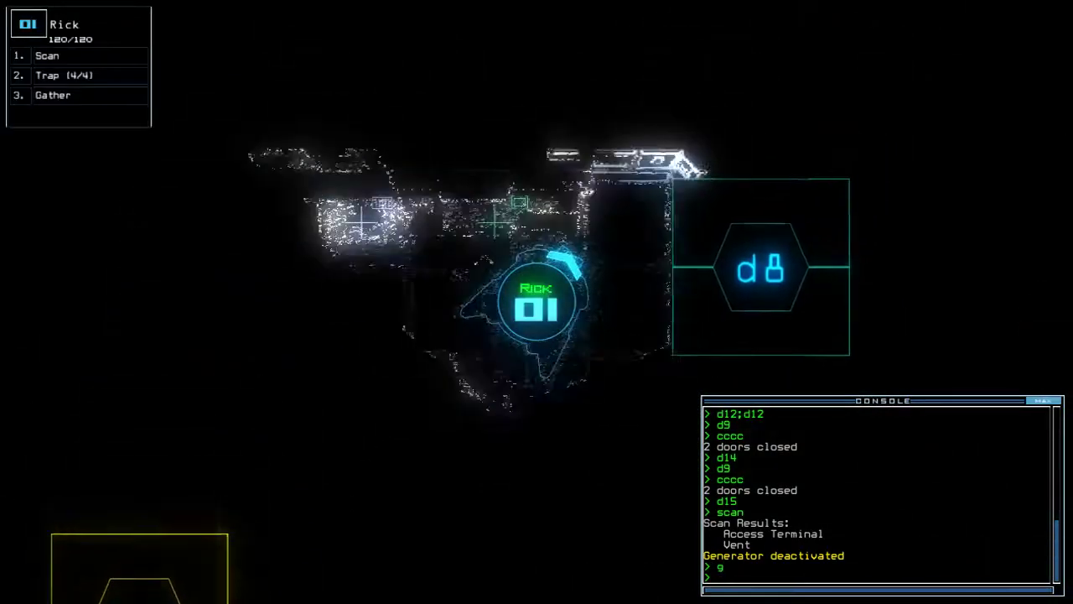
key("Return")
key("space")
key("1")
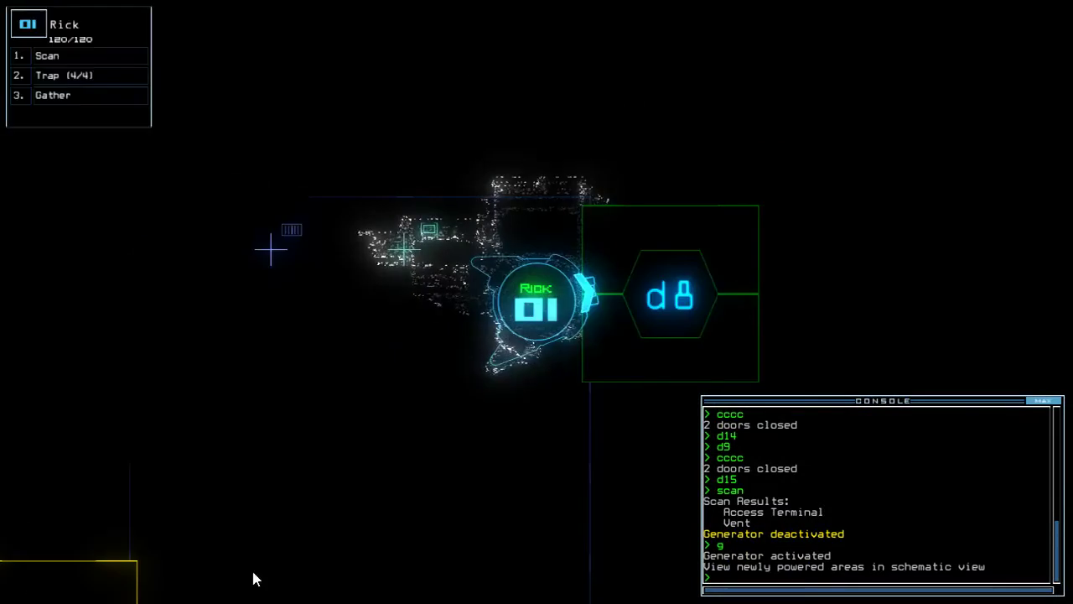
left_click_drag(864, 406, 864, 63)
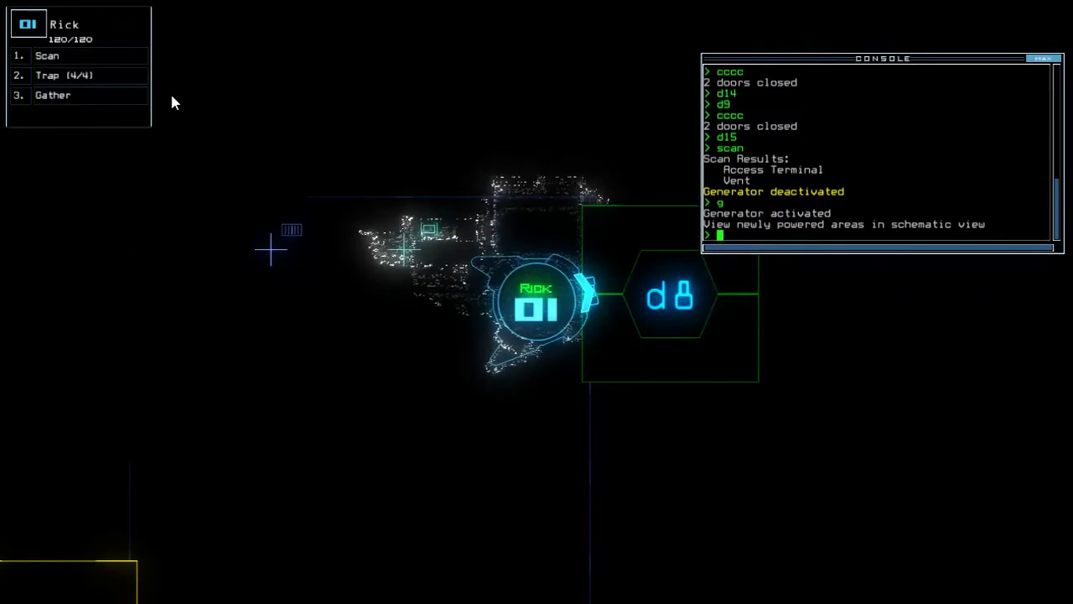
type("d8")
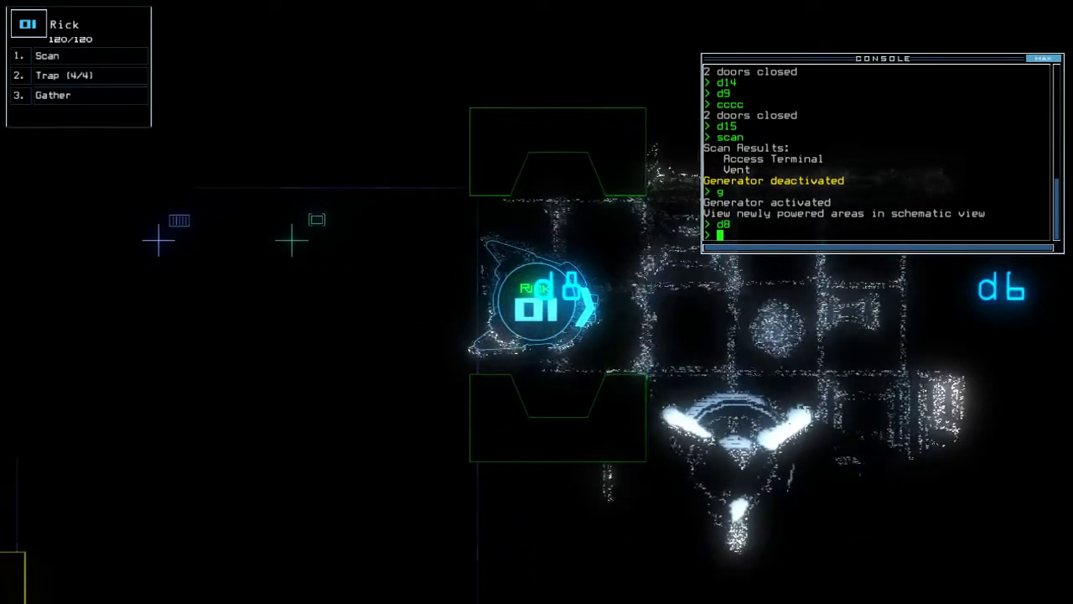
key("Return")
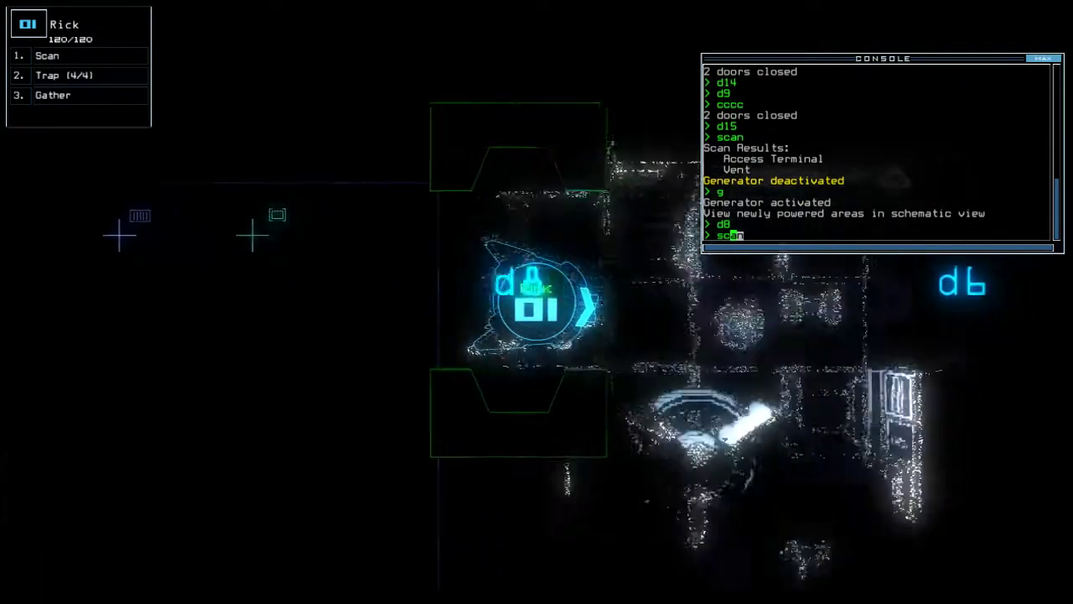
key("space")
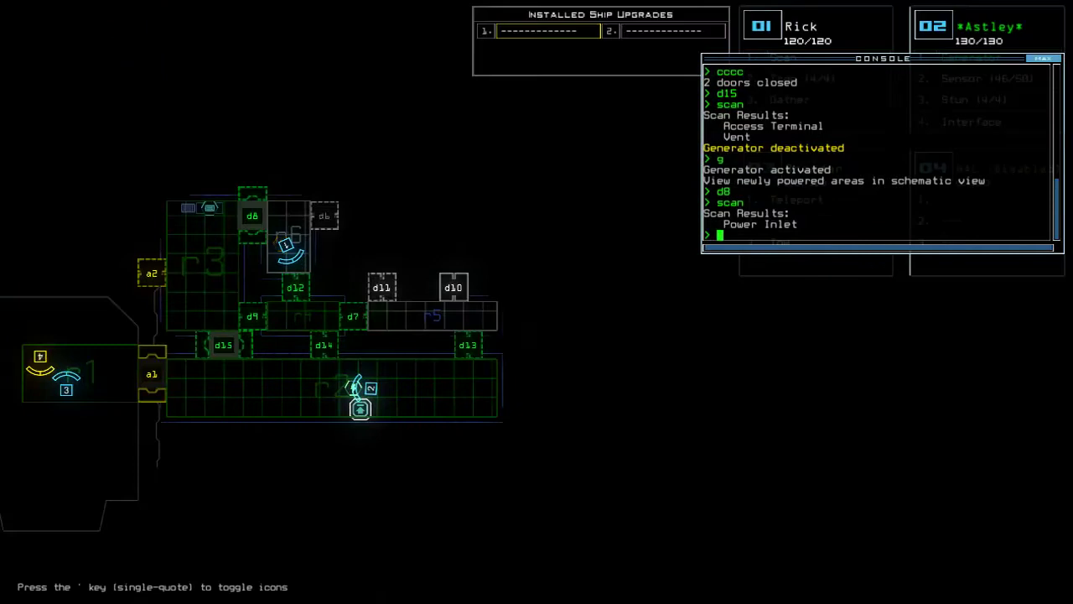
- Drive Astley through door d15 to join Rick near door d8
key("space")
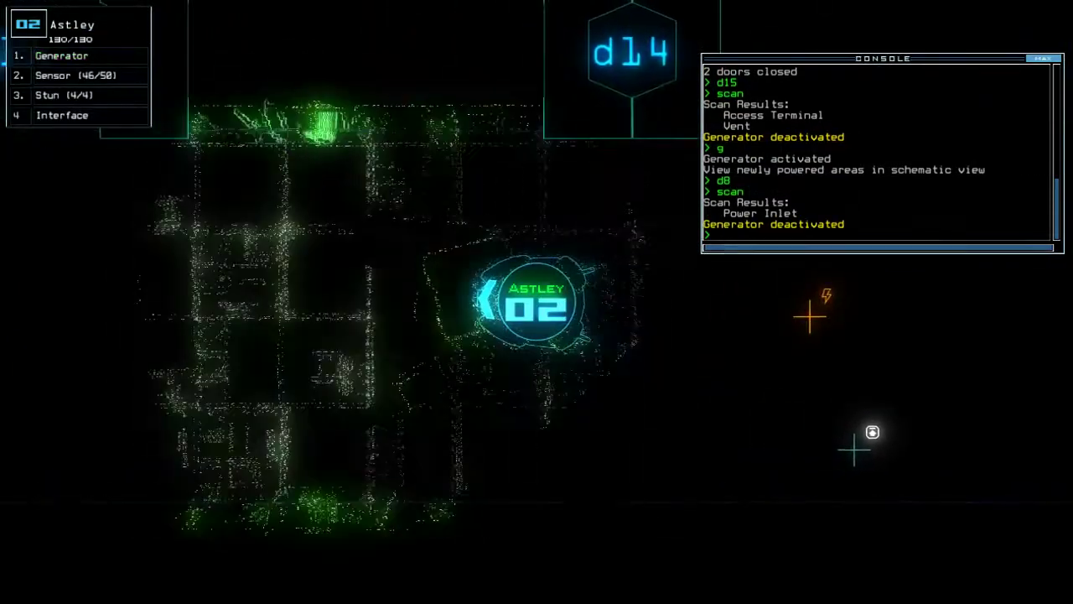
key("Left")
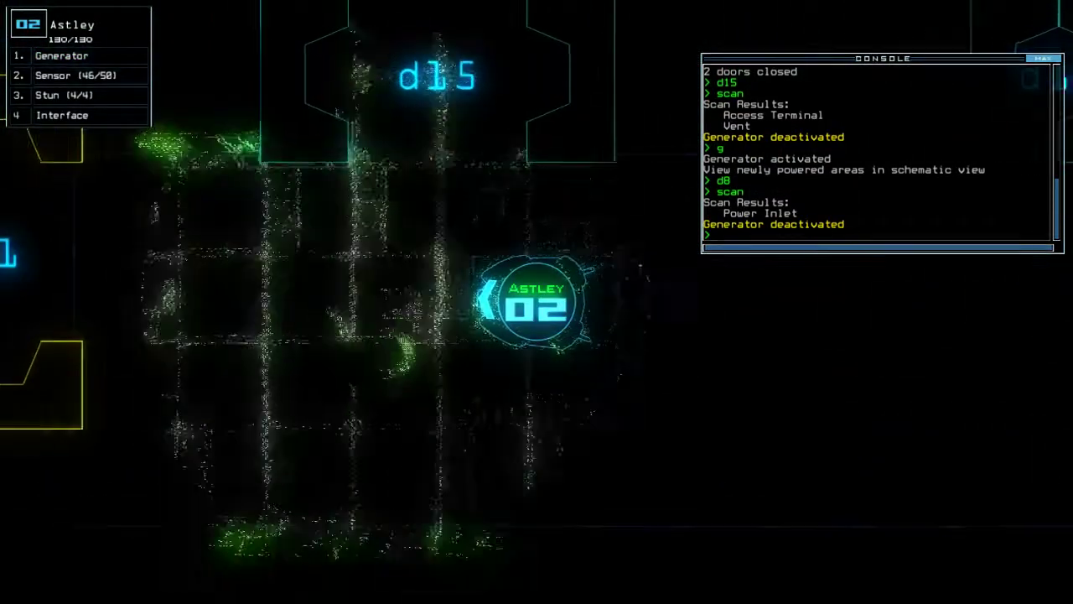
key("Up")
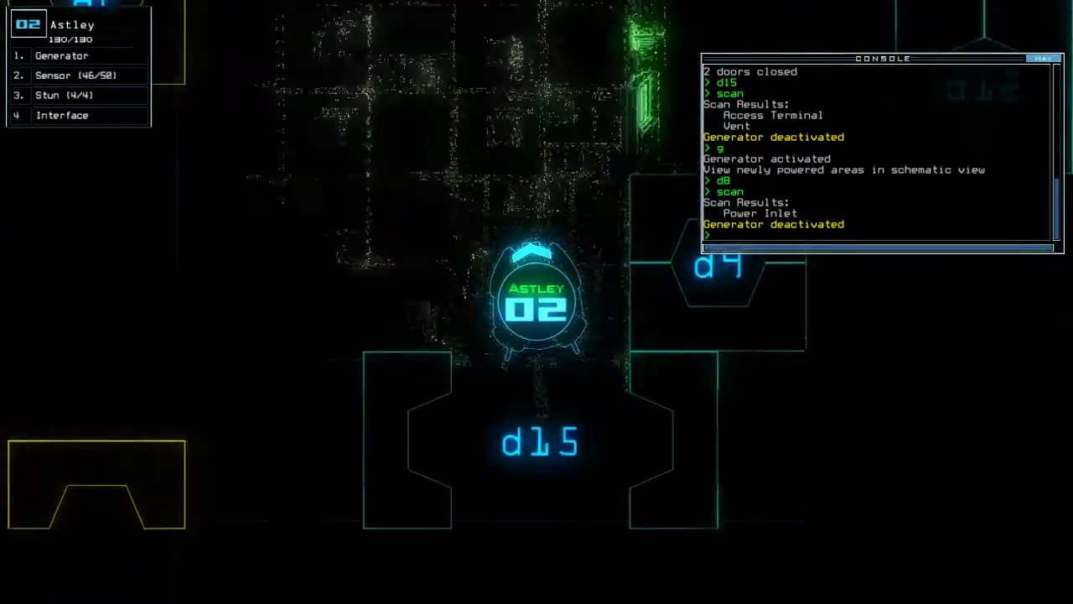
key("Up")
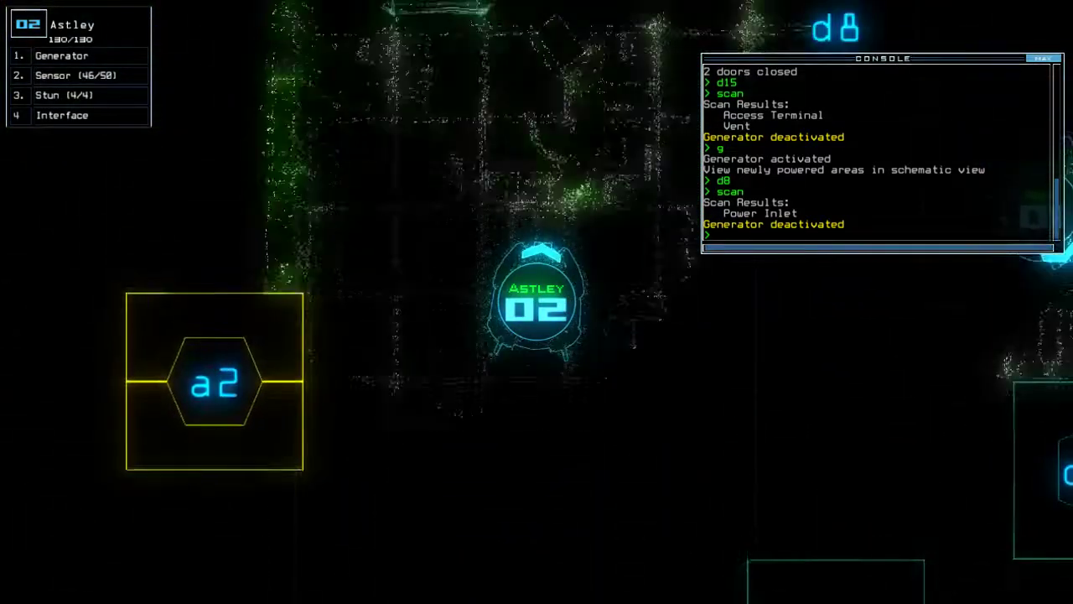
key("Up")
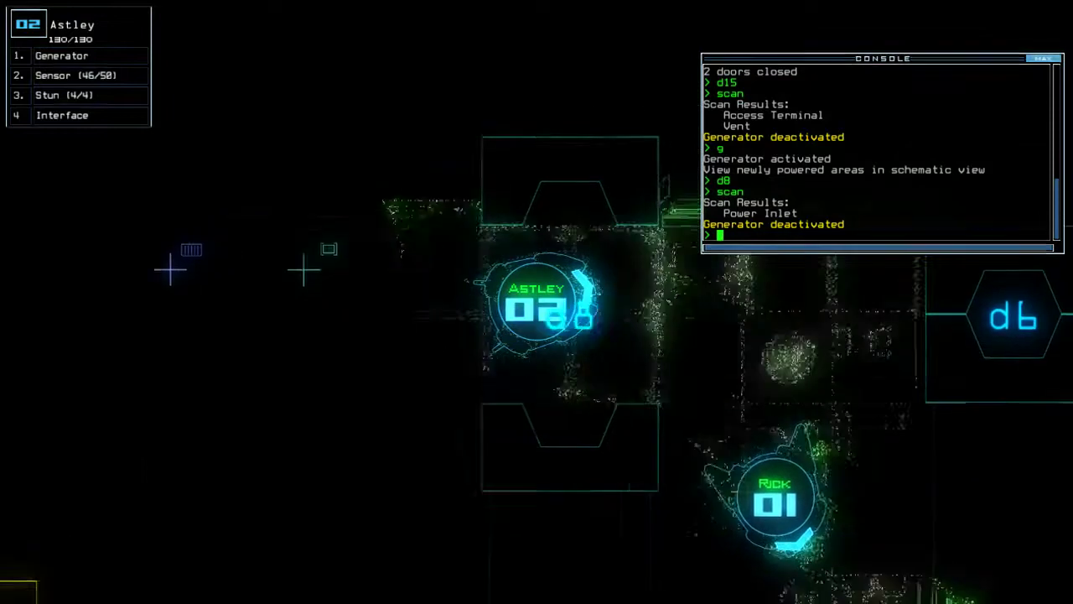
key("Up")
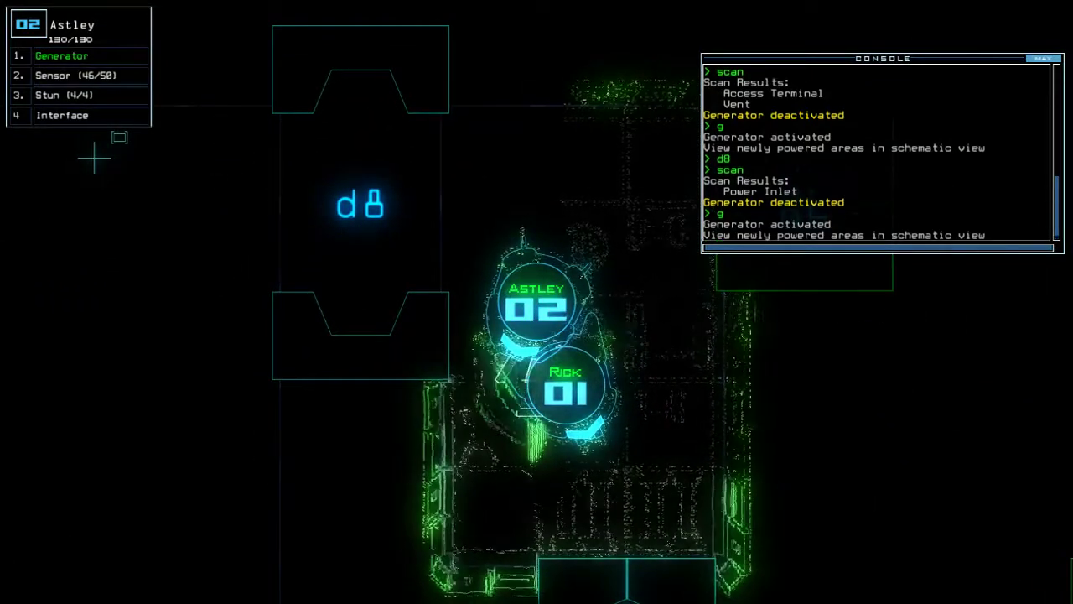
key("space")
type("d5")
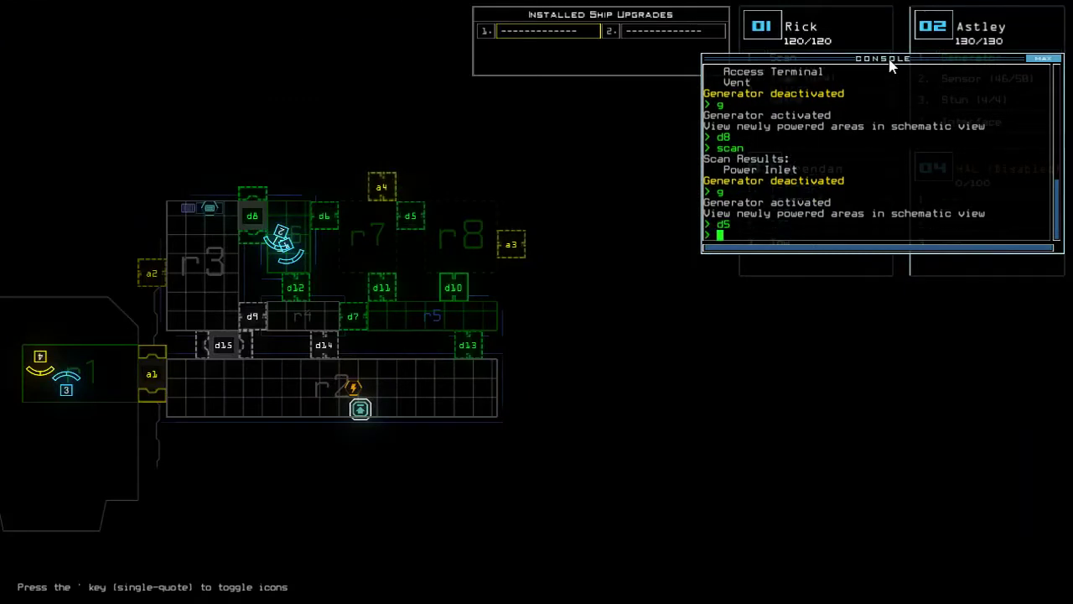
- Open door d6, scan, and gather two scrap with Rick; no fuel found
key("space")
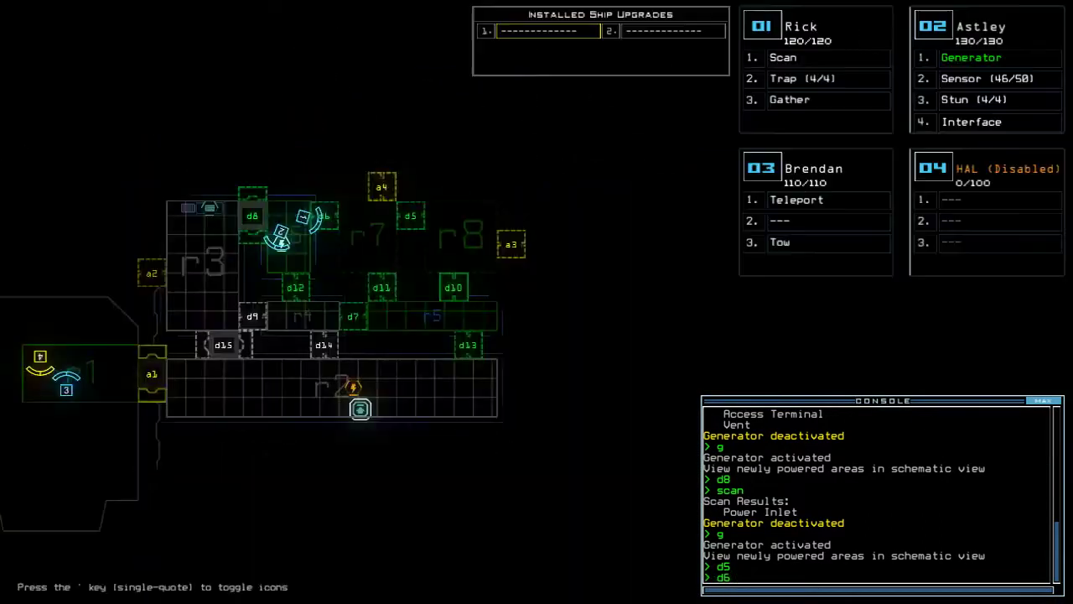
key("Return")
type("sc")
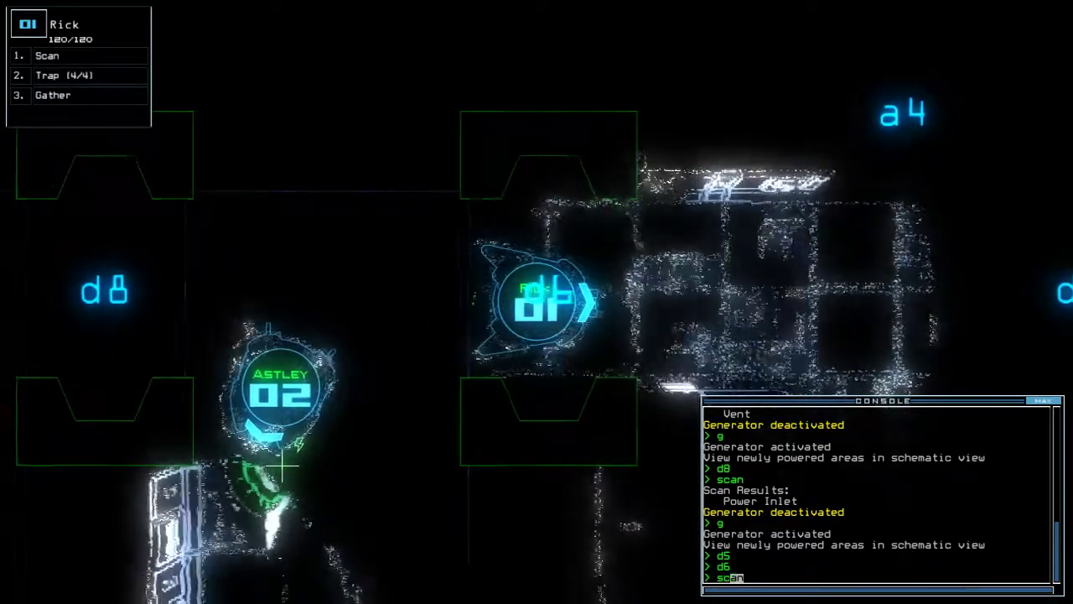
key("Return")
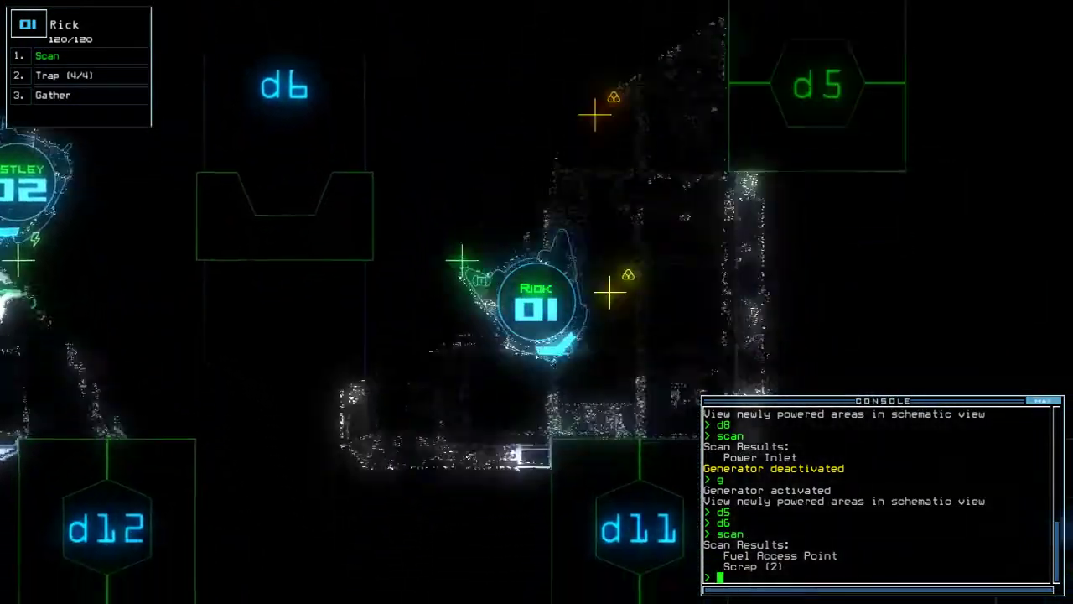
type("g")
key("Return")
type("g")
key("Return")
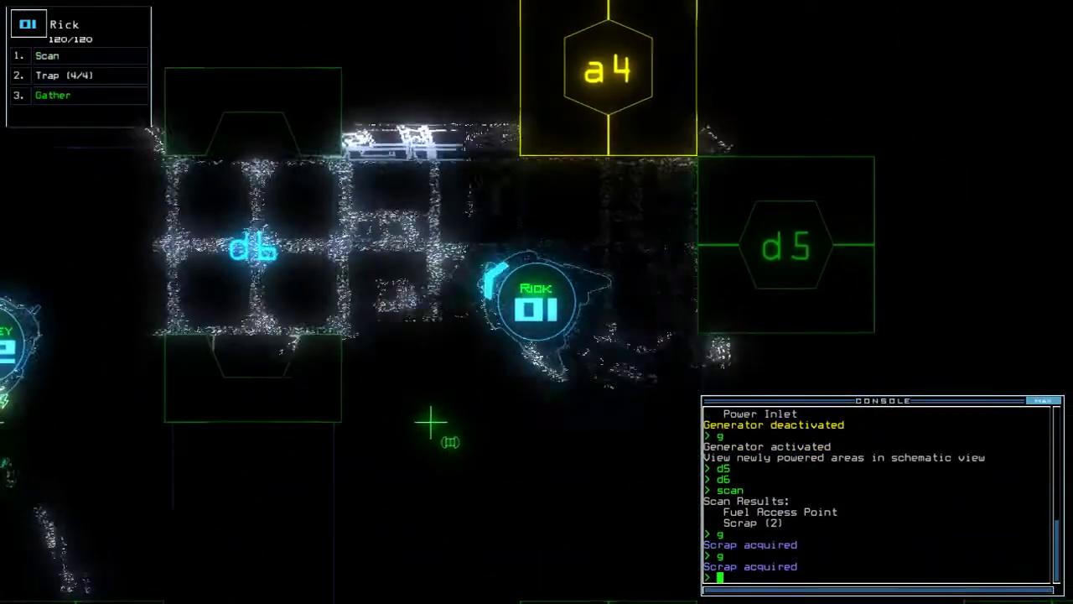
type("g")
key("Return")
key("space")
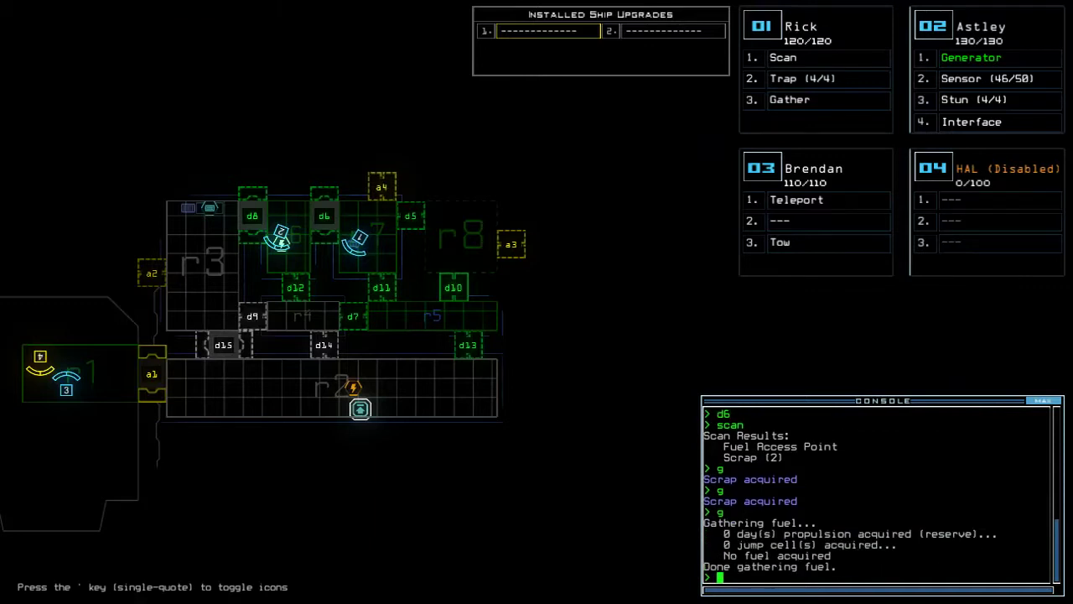
key("space")
type("d5")
type("sc")
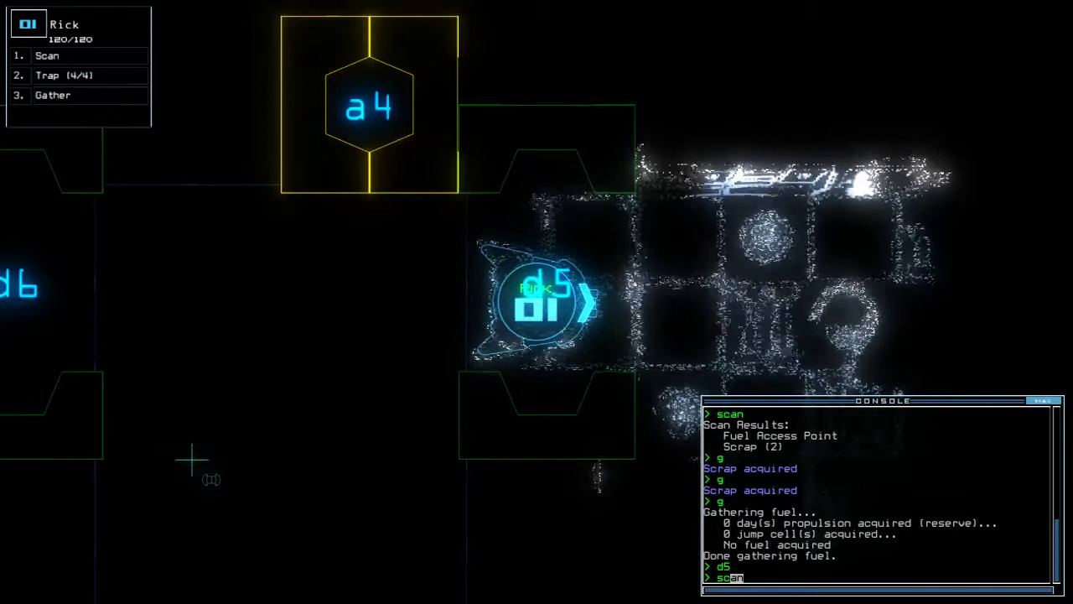
- Scan the room past d5 and gather the scrap near door d5
key("Return")
key("space")
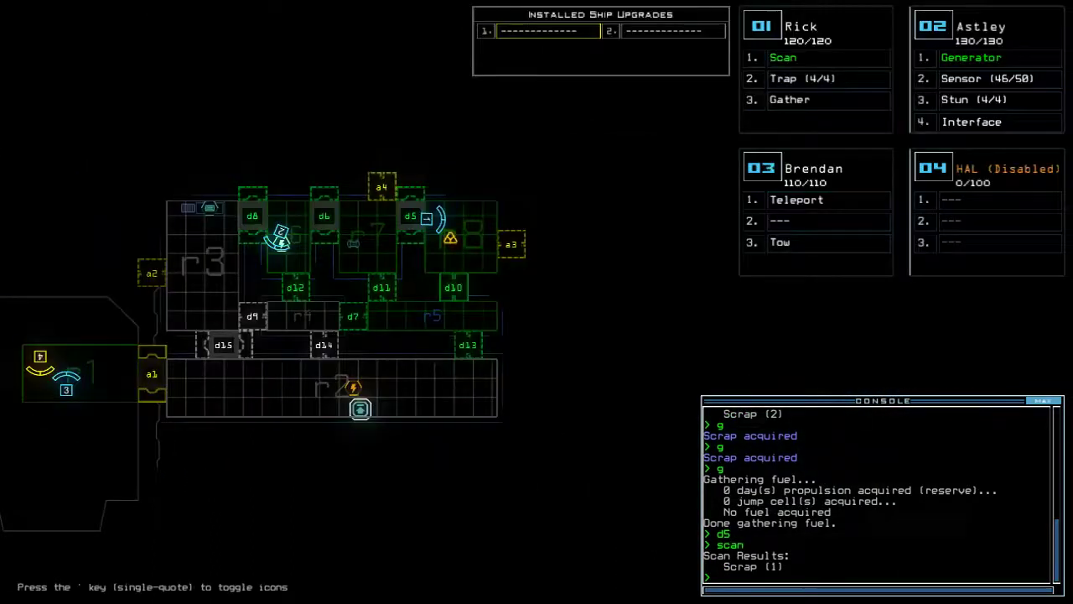
key("space")
type("g")
key("Return")
key("space")
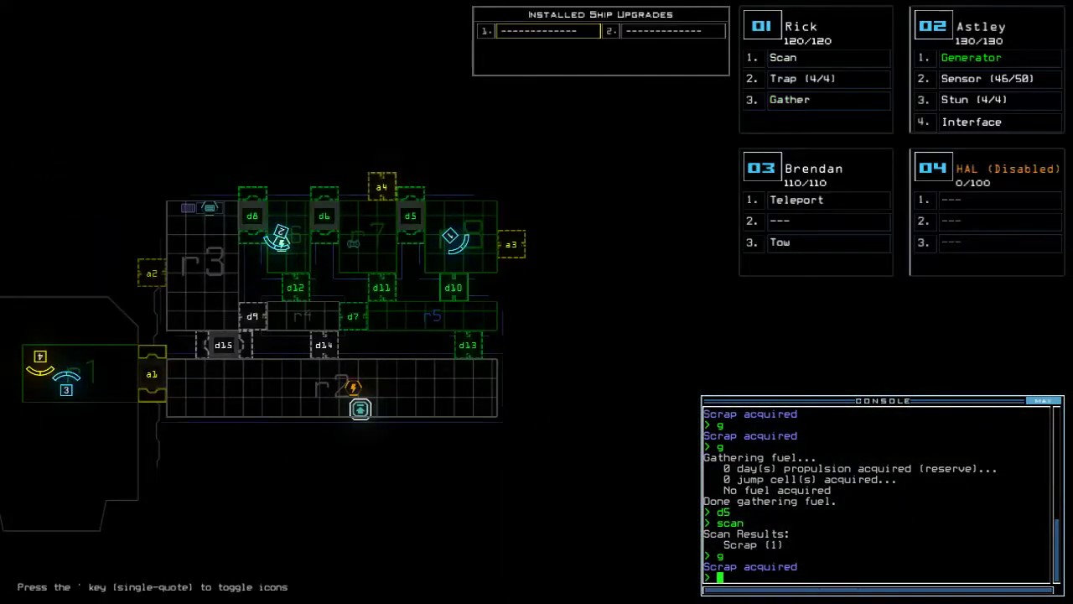
key("space")
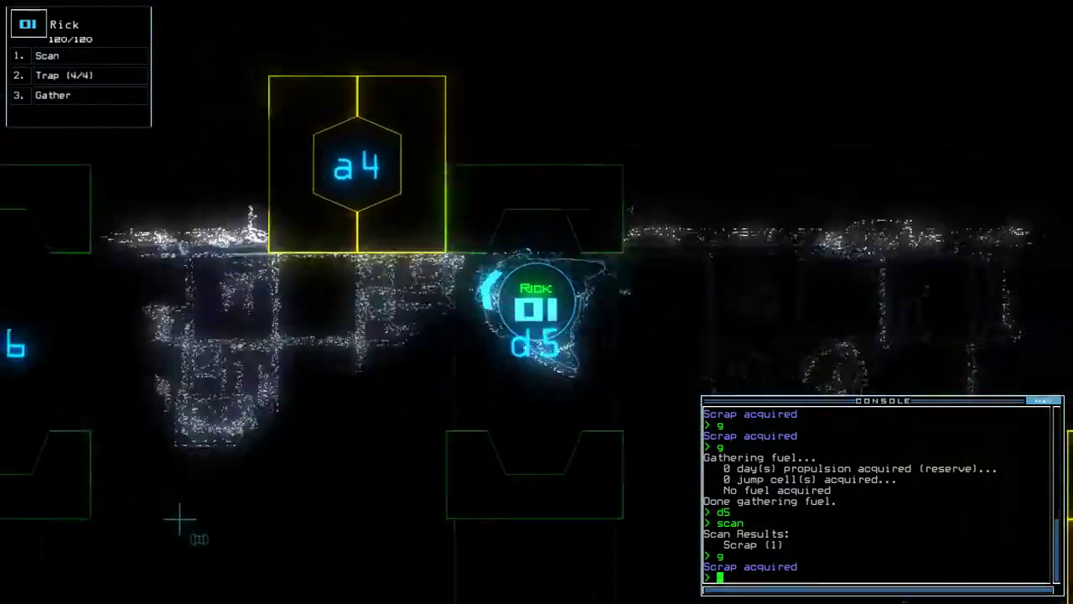
type("d5")
- Close doors d5 and d6 and route Astley to room r2
key("Return")
type("d")
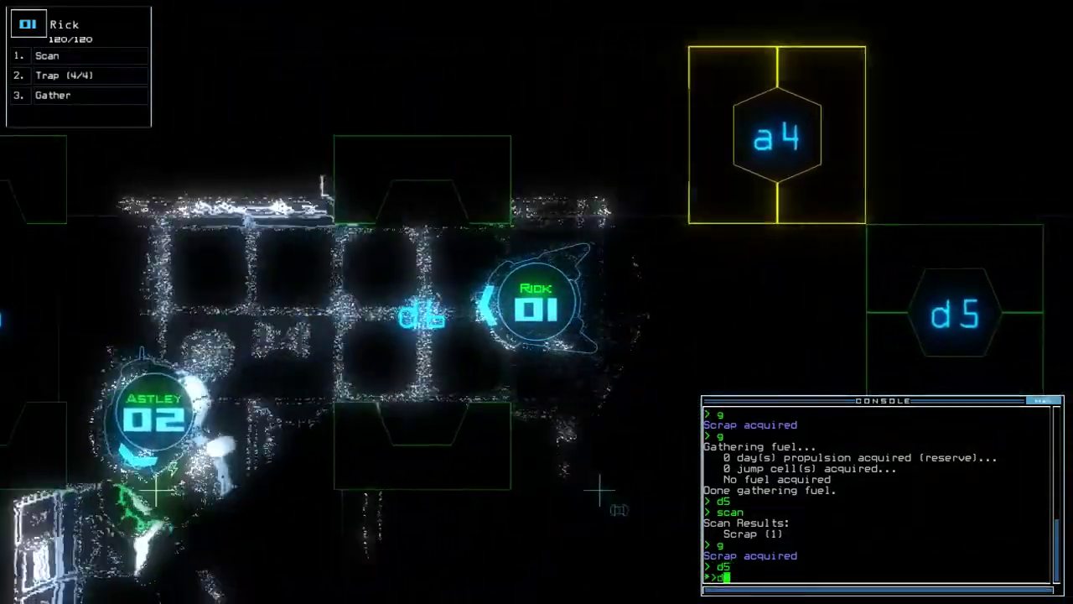
type("6")
key("Return")
type("navigate ")
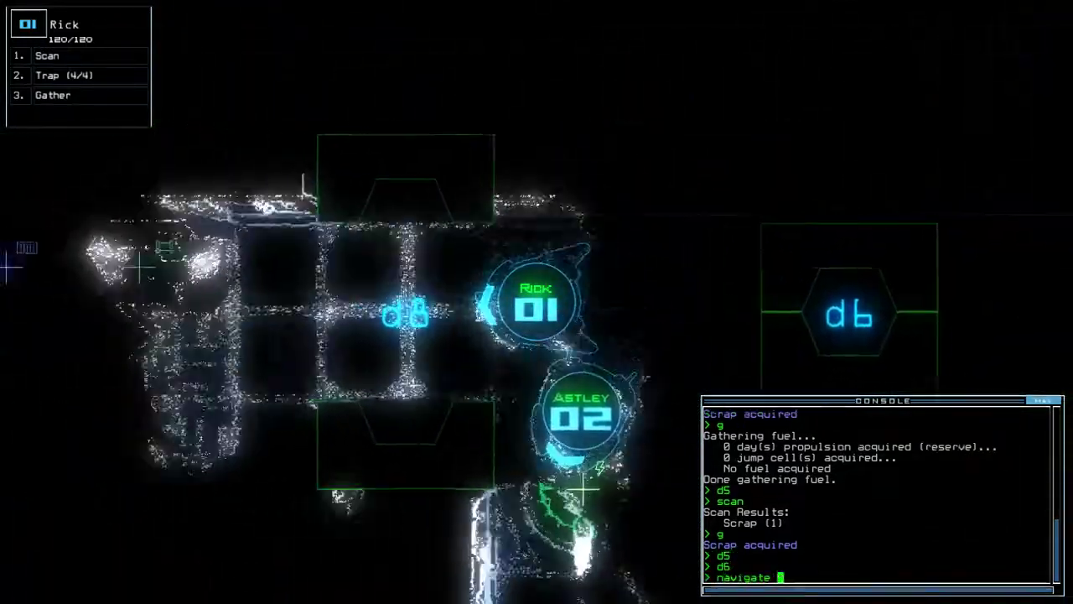
type("2 r2")
key("Return")
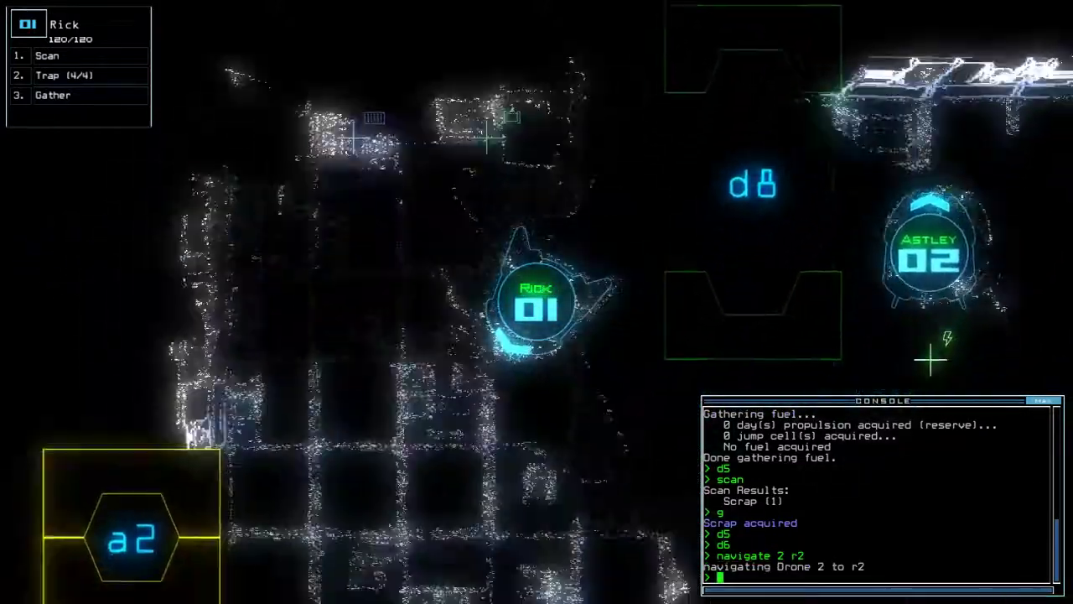
key("space")
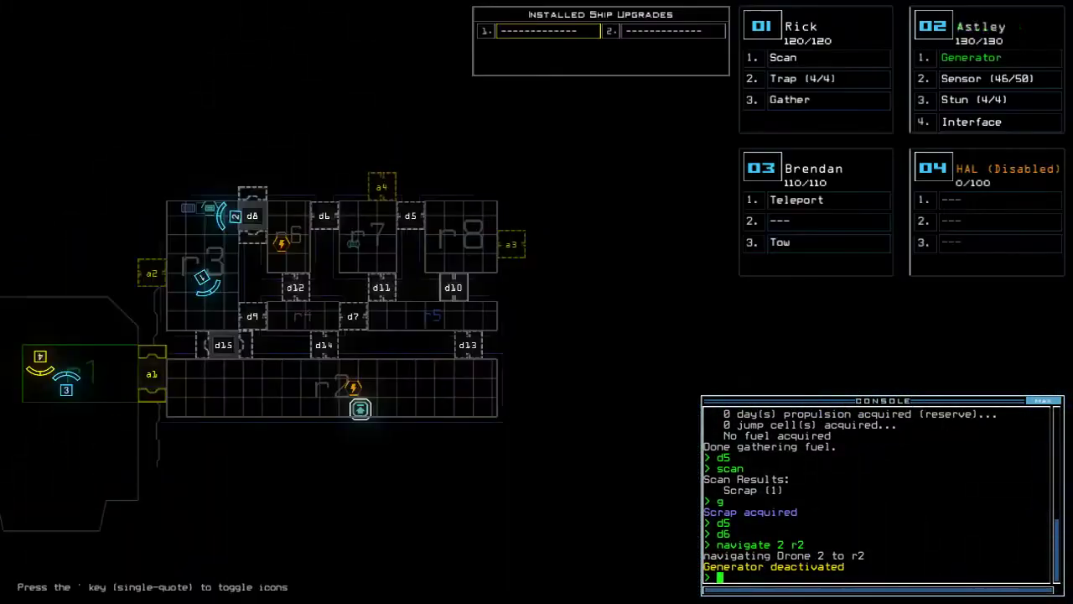
- Briefly run Astley's generator, check powered areas on the schematic, then retake control of Astley
key("space")
type("g")
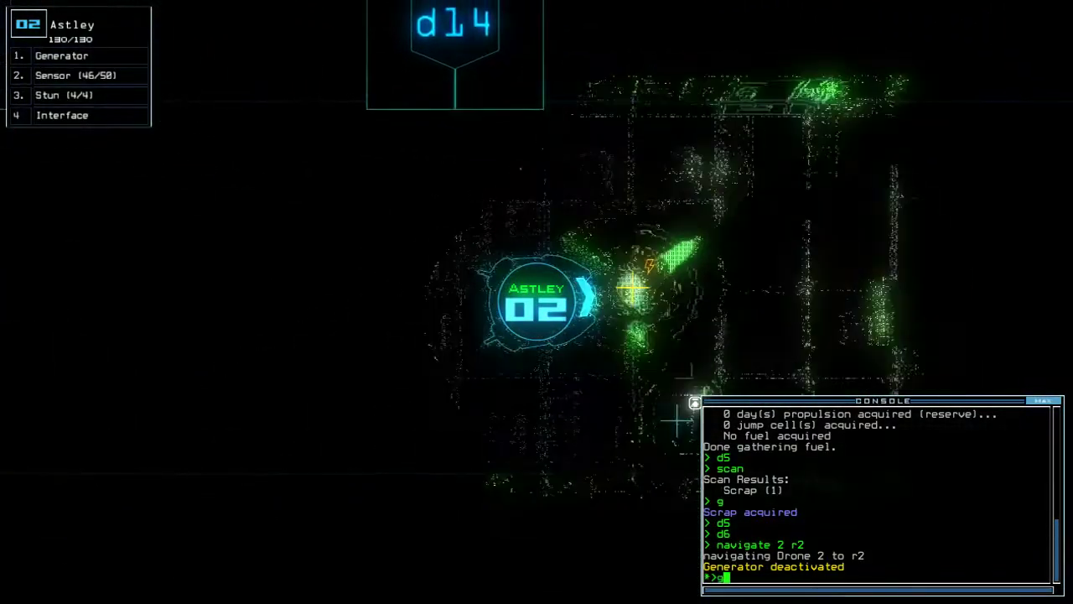
key("Return")
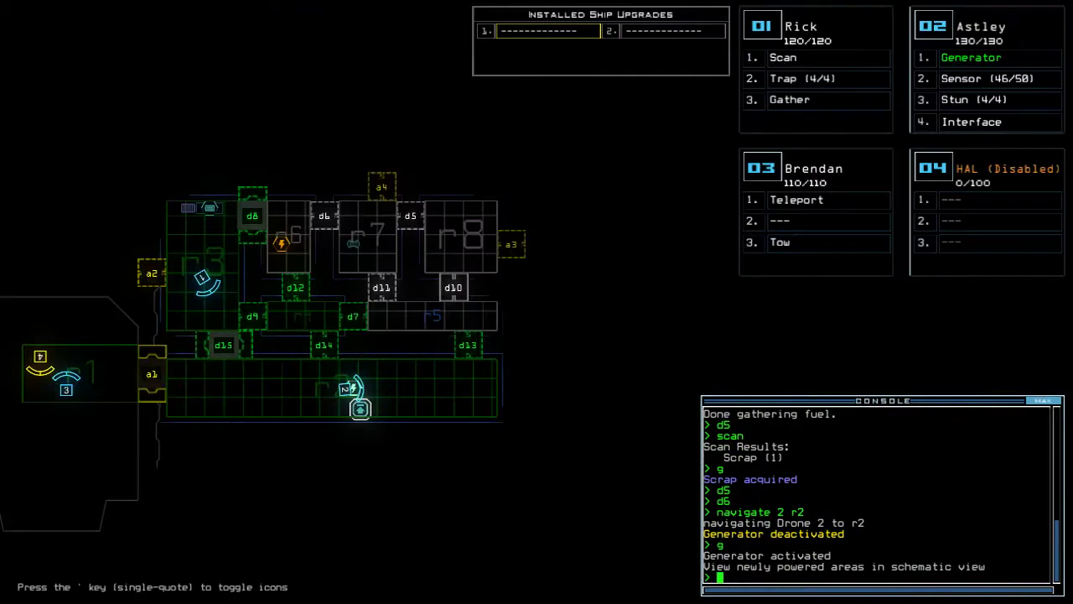
key("space")
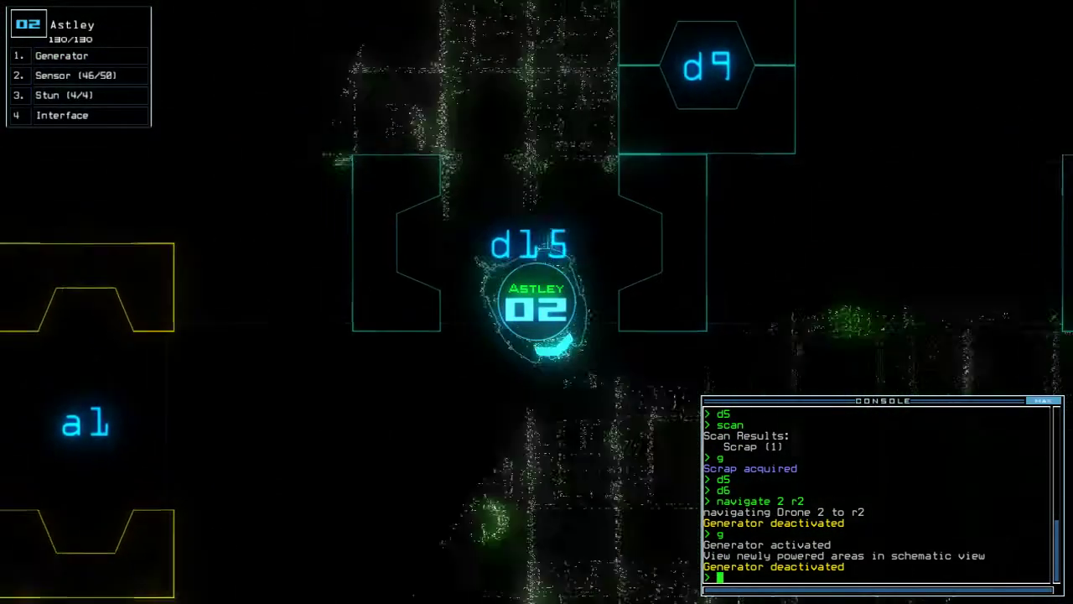
key("space")
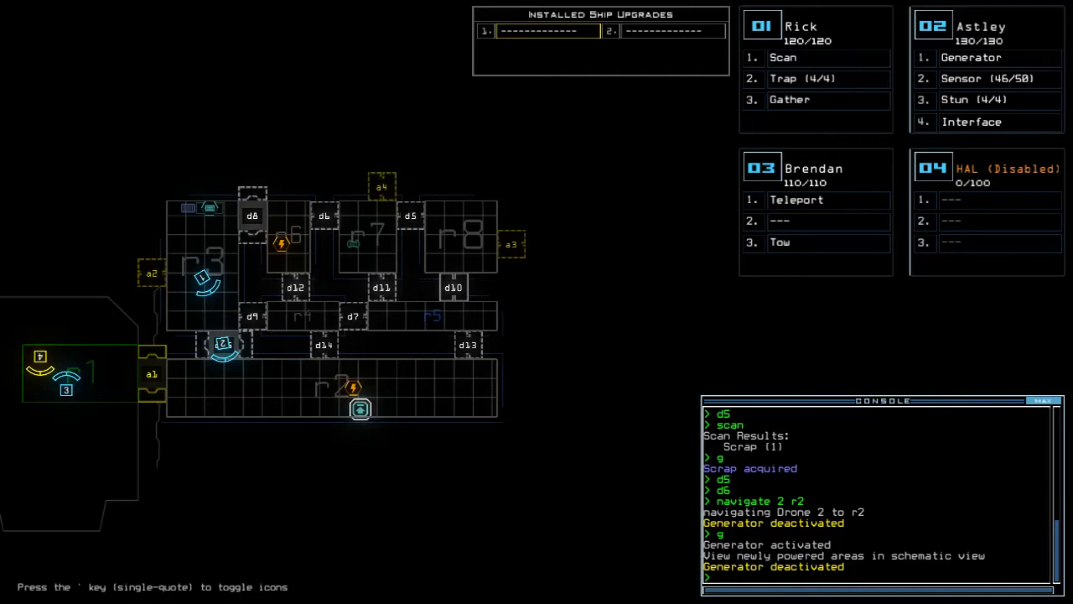
key("space")
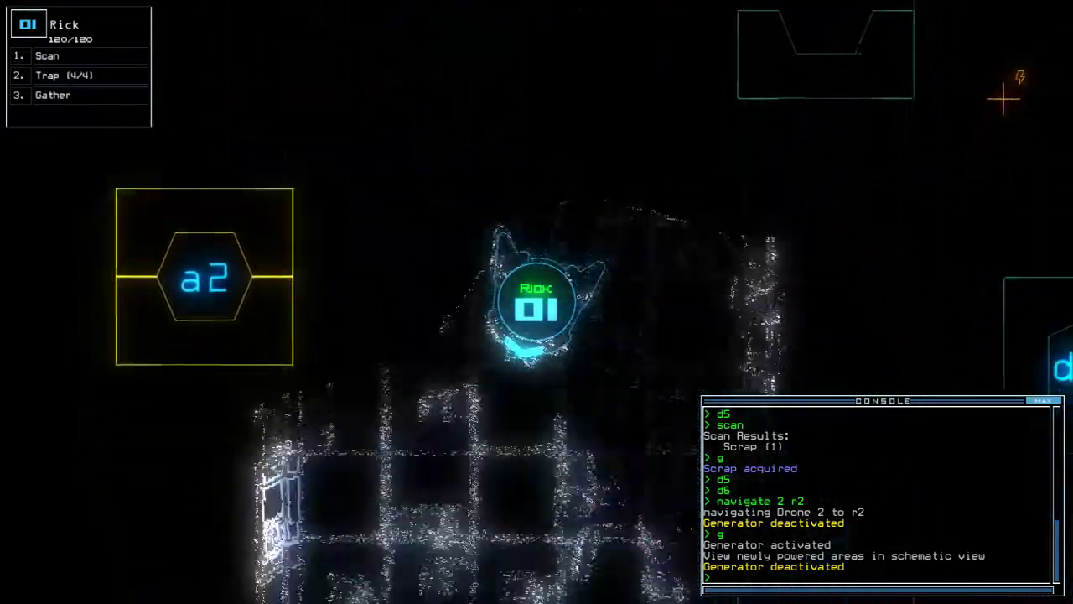
key("2")
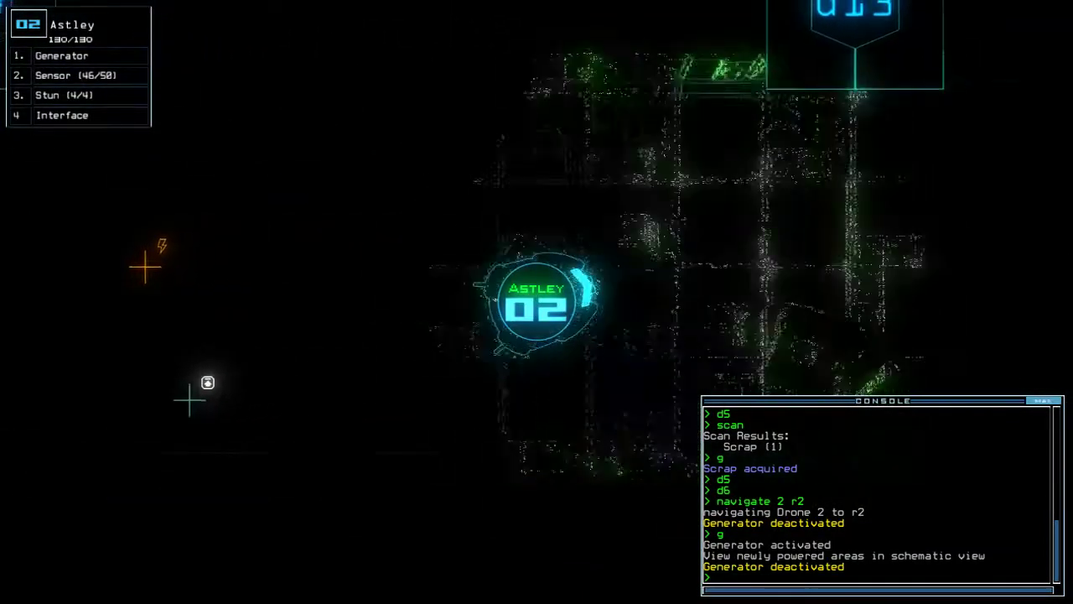
type("g")
- Drop a trap, open d9, seal the doors, and detonate it, destroying r3's terminal
key("space")
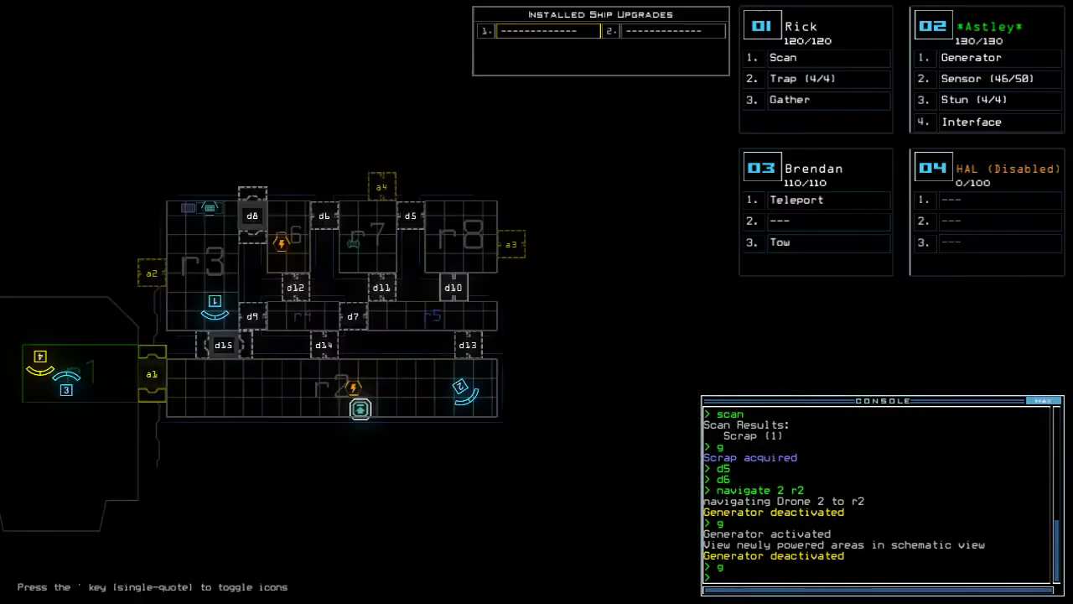
type("g")
key("space")
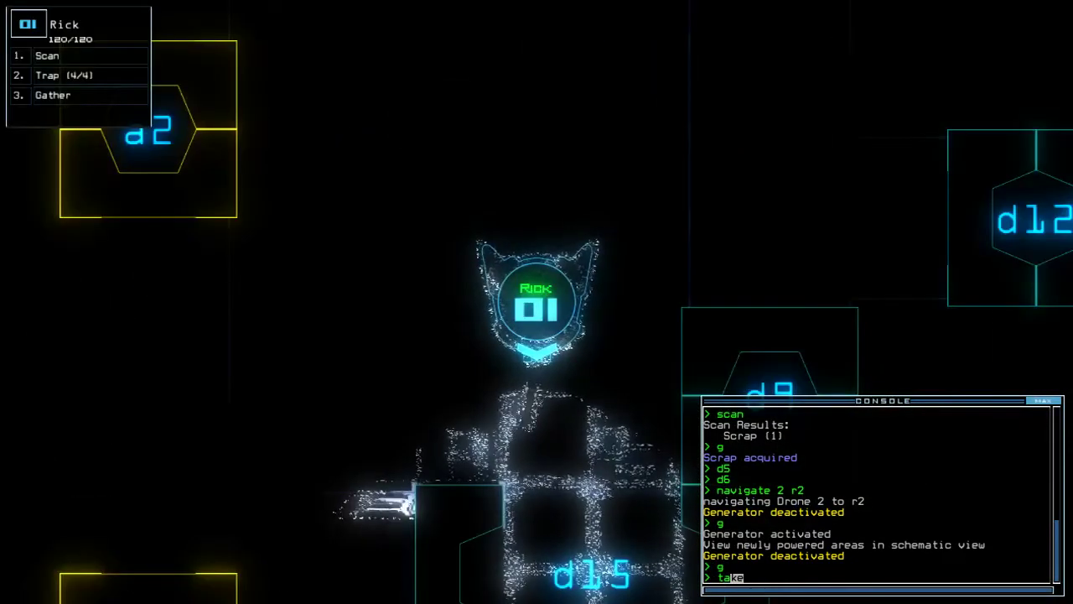
type("ta")
key("BackSpace")
type("rap")
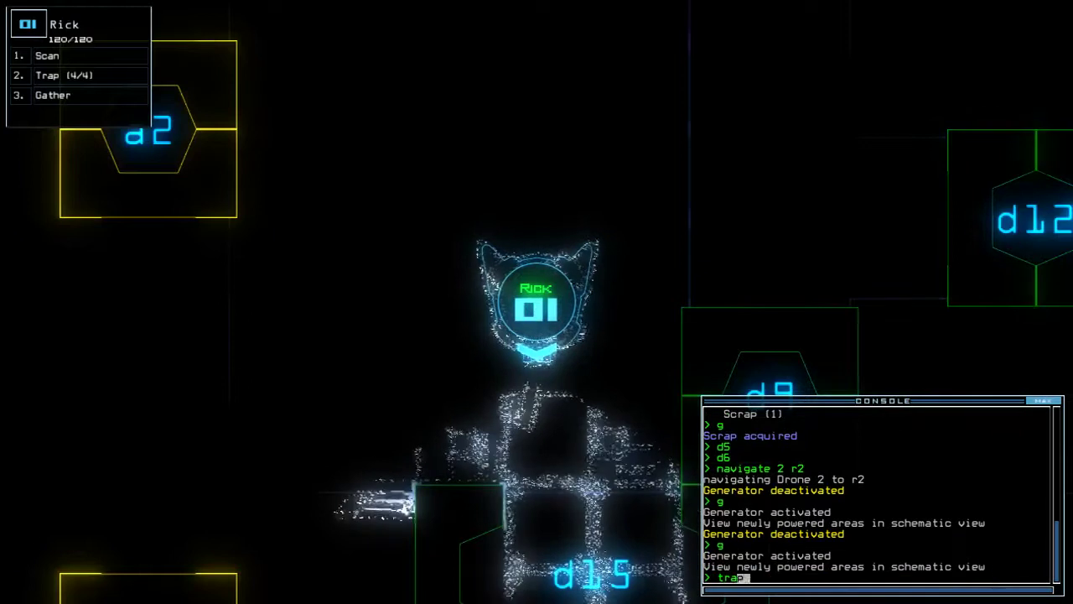
key("Return")
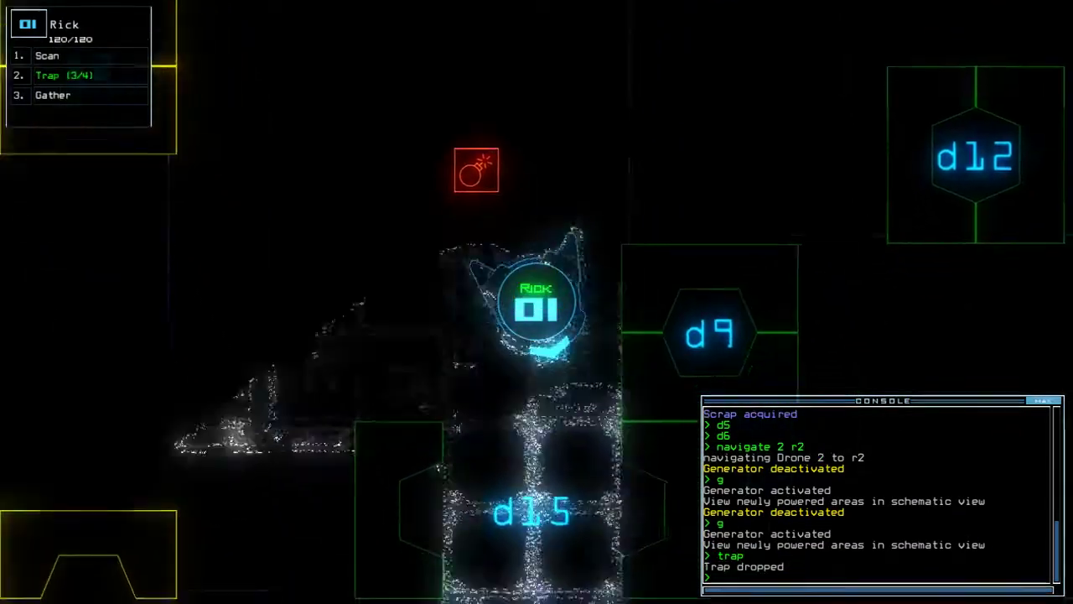
type("d9")
key("Return")
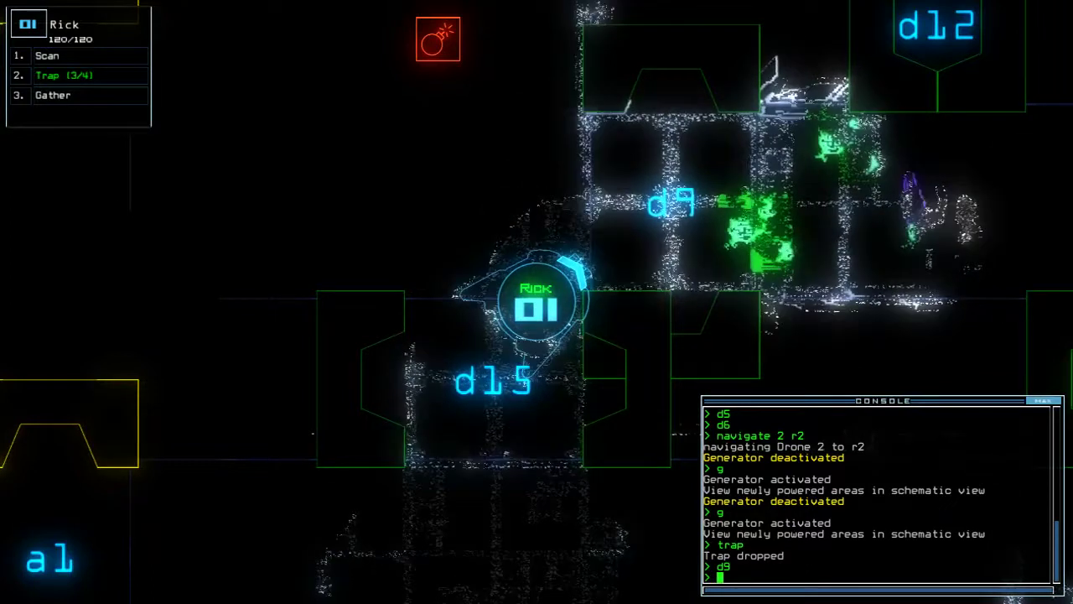
scroll(537, 302, "up", 3)
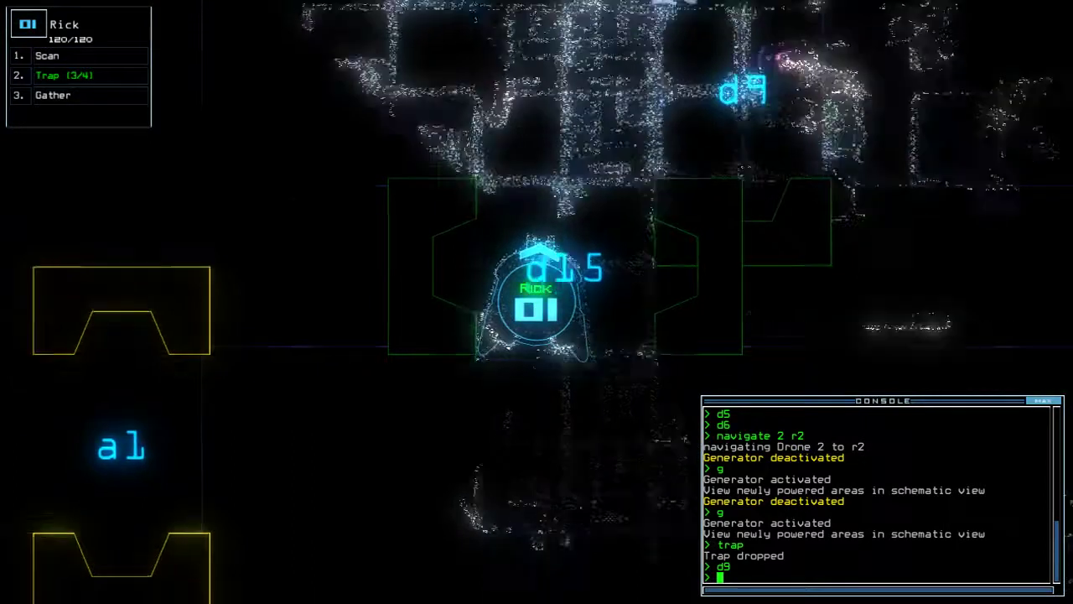
type("cccc")
key("Return")
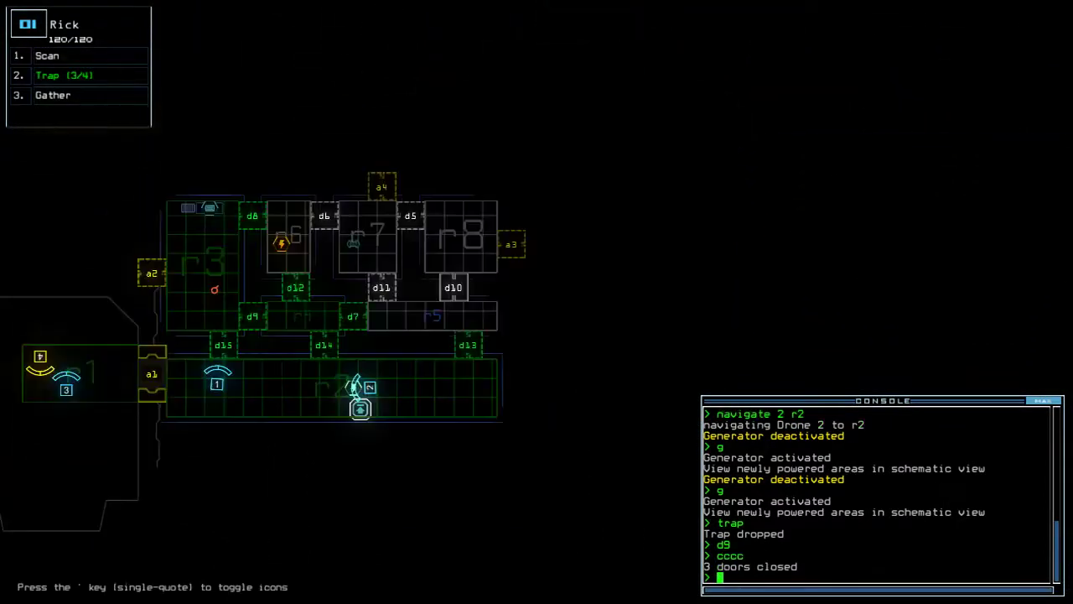
type("kk")
key("Return")
key("Tab")
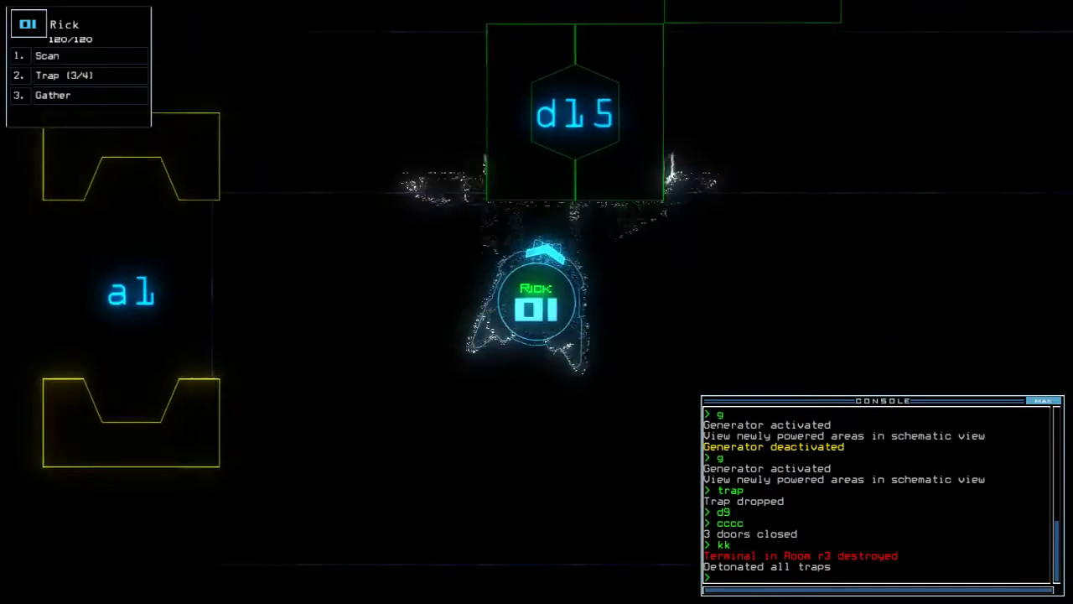
type("d15")
- Open d15, gather three scrap, close the door, and send Astley back to r1
key("Return")
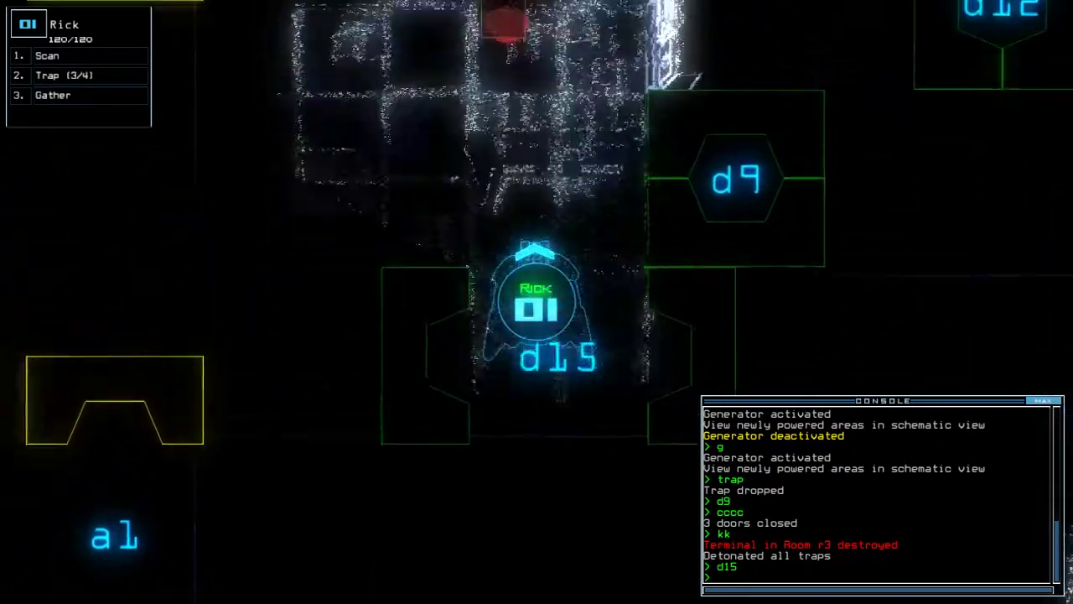
type("g")
key("Return")
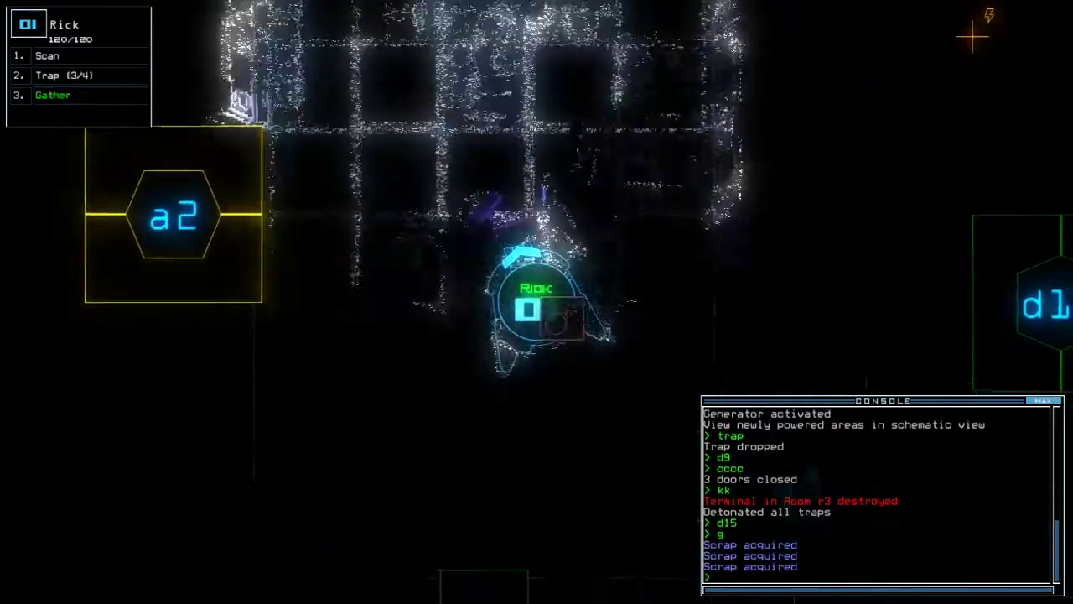
type("cccc")
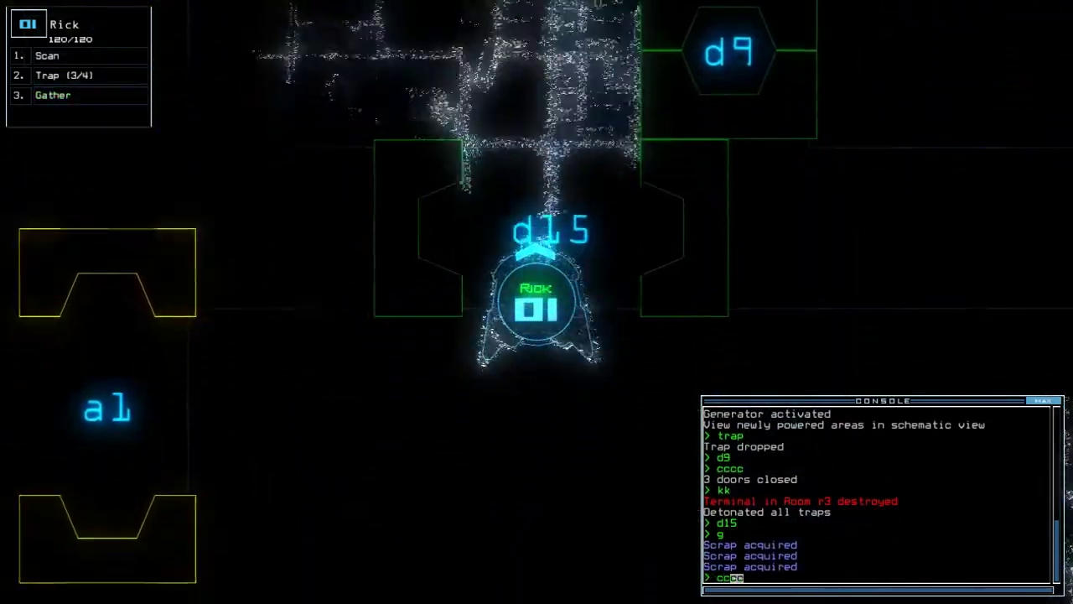
key("Return")
type("back 2")
key("Return")
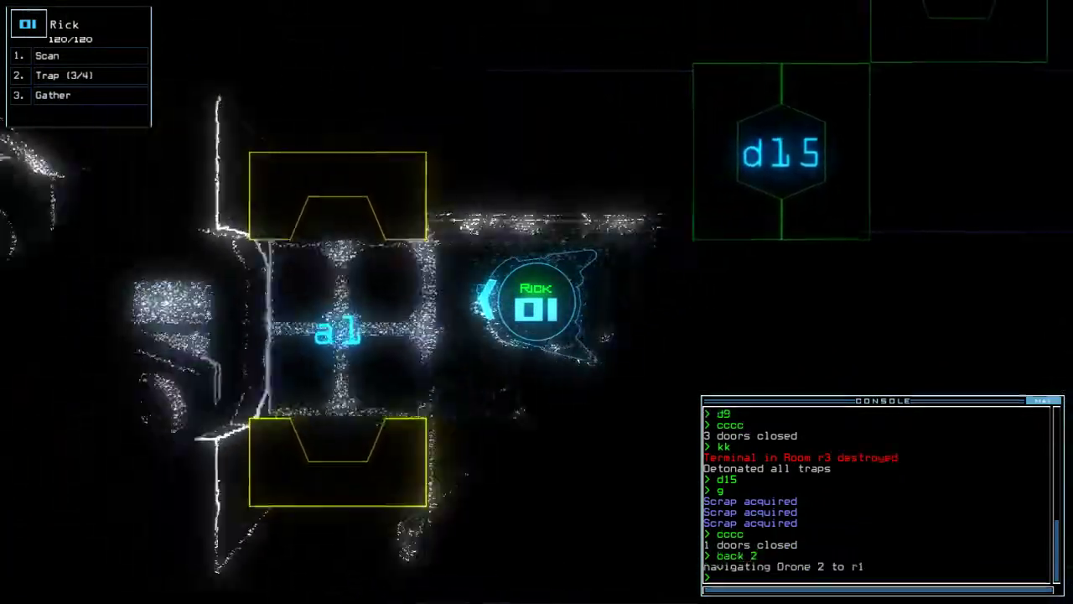
key("space")
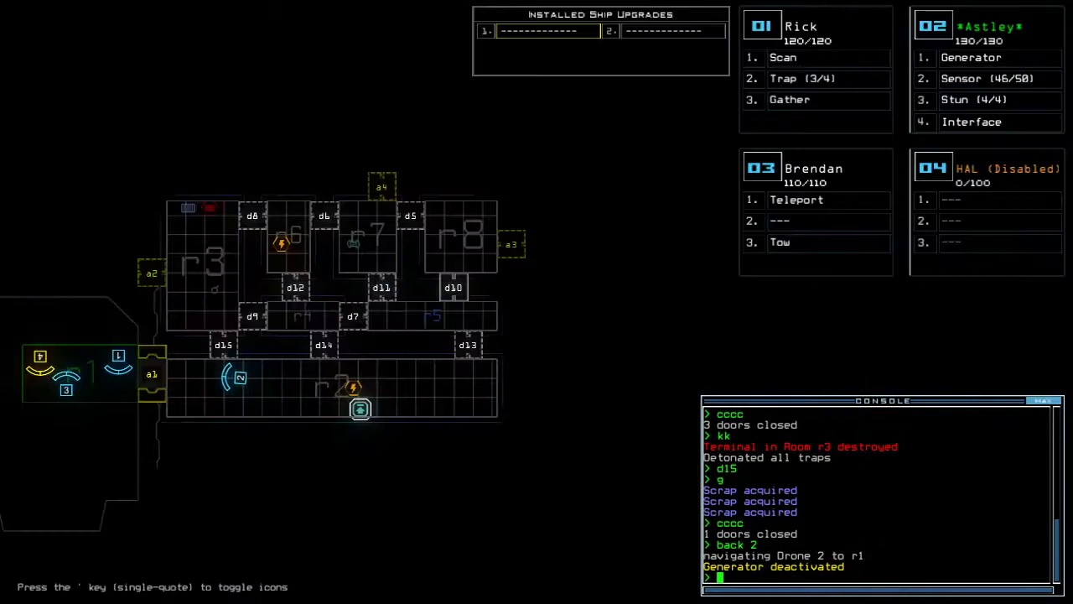
type("c")
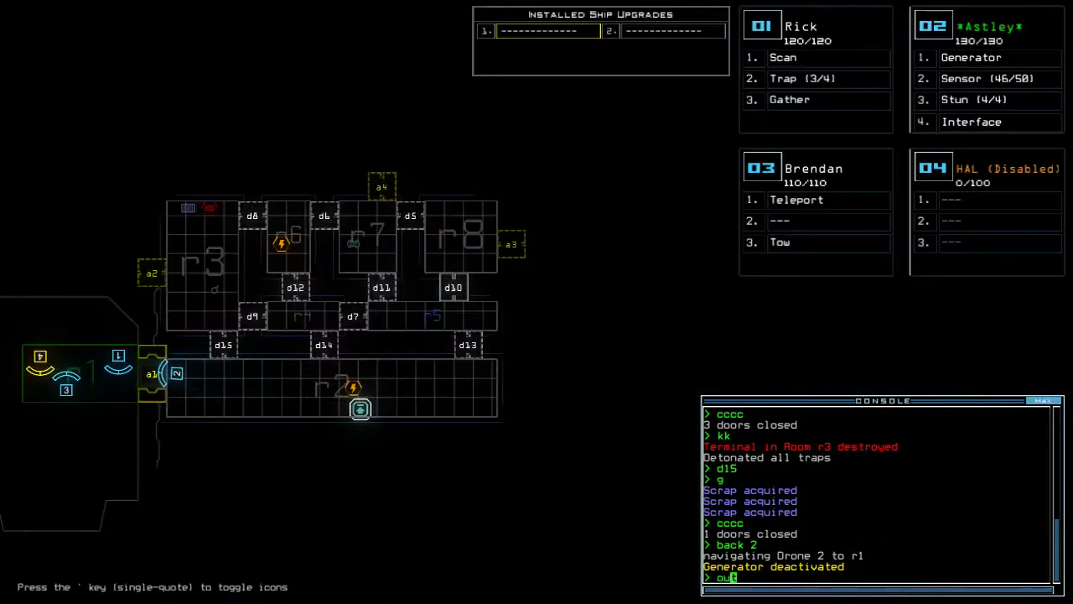
- Leave Indiana with drones aboard and show the summary: 8 scrap, 40/78 total
key("BackSpace")
type("oot")
key("Return")
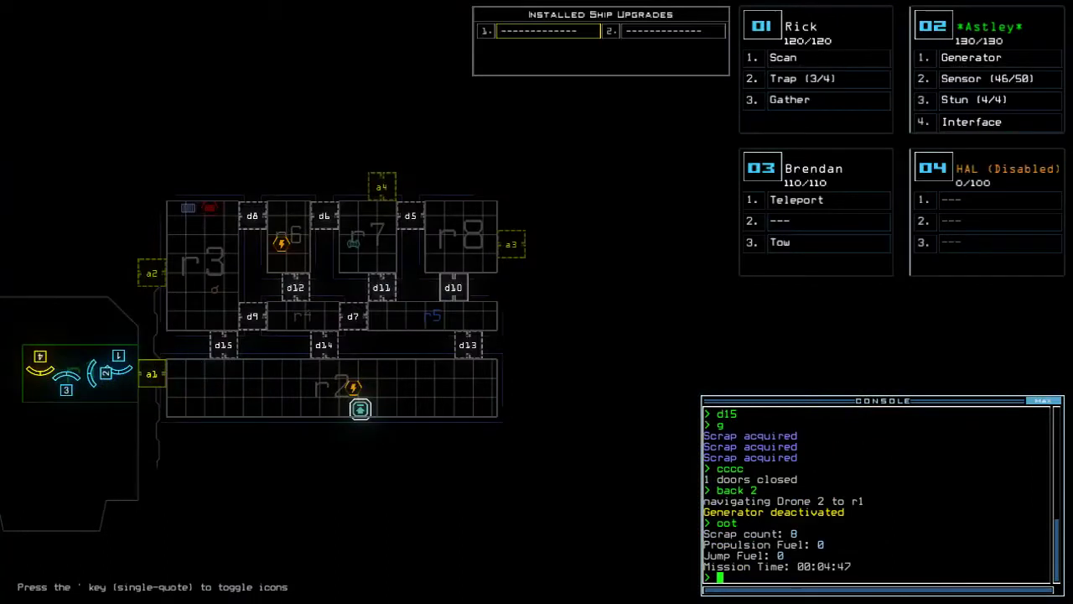
key("Escape")
key("Return")
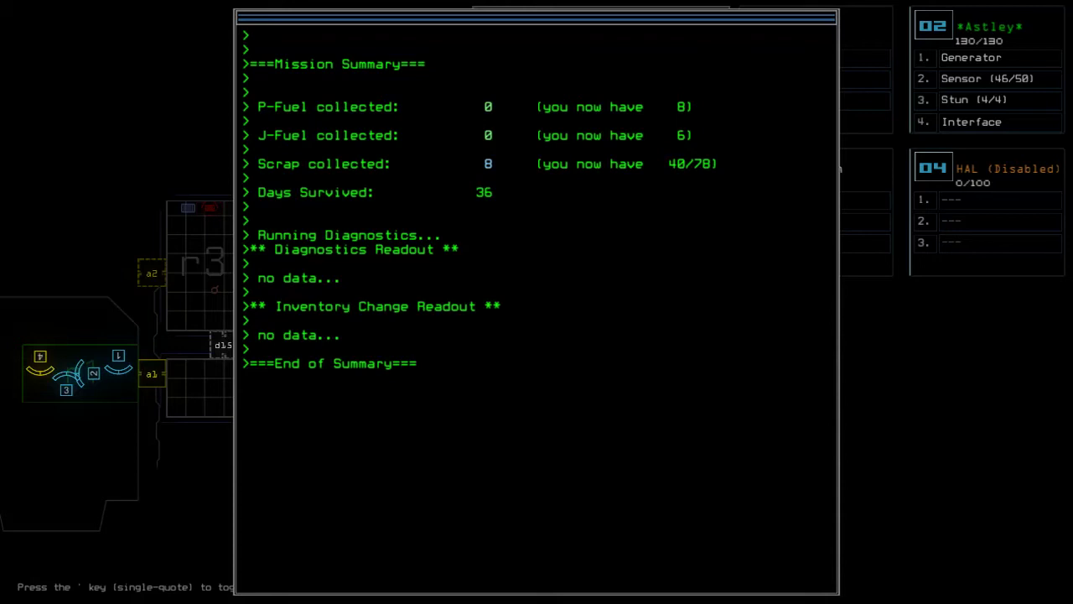
- Dismiss the Indiana mission summary to reach the Altamira map at 40/78 scrap
key("Return")
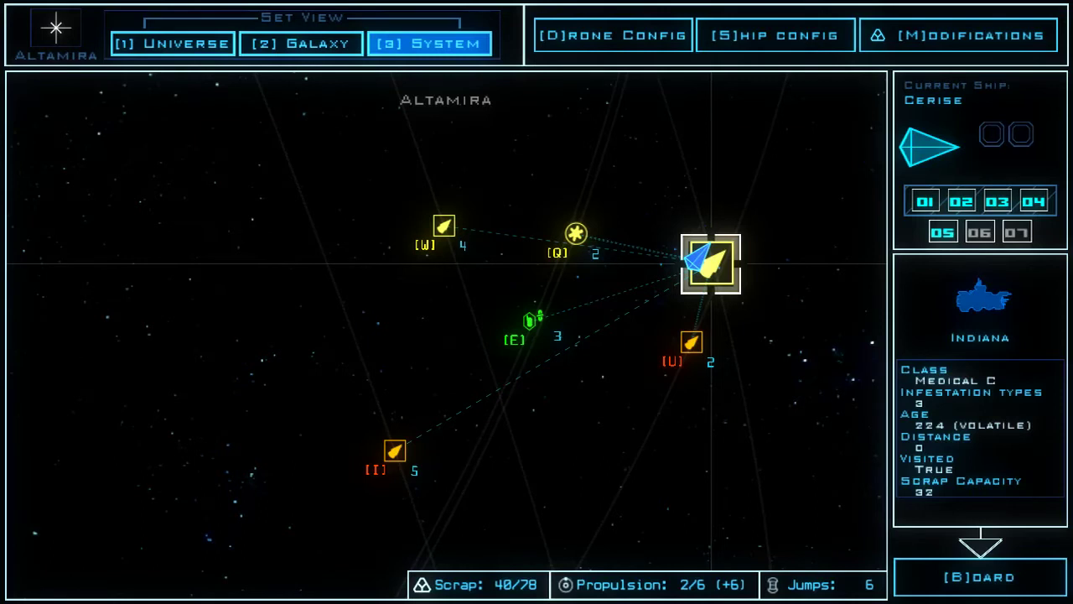
- Travel to the [U] Trebek barge, spending propulsion to 0/6, then check the Galaxy and System views
key("u")
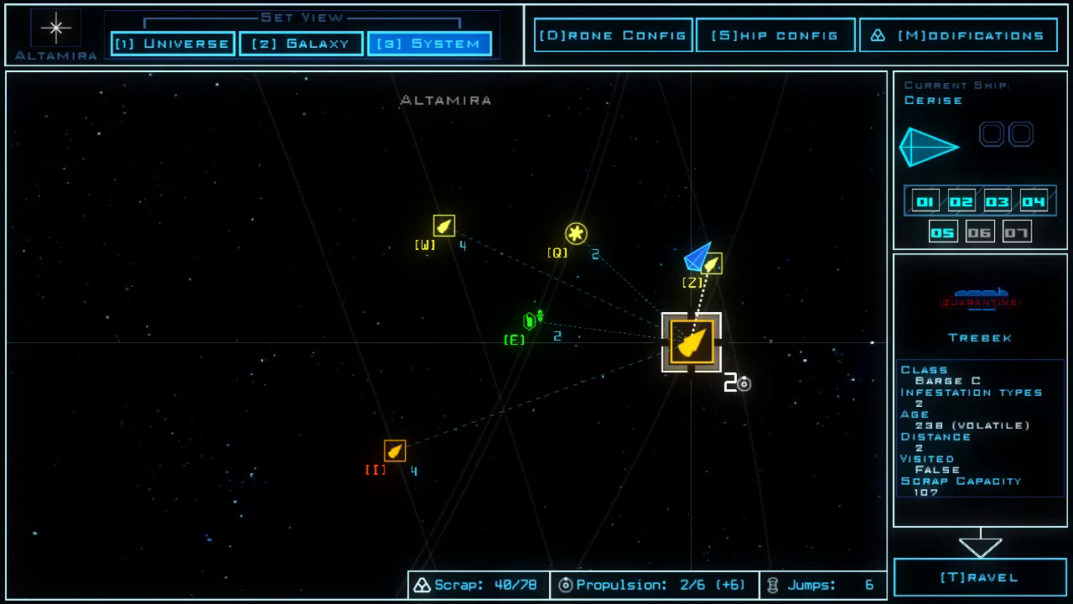
key("t")
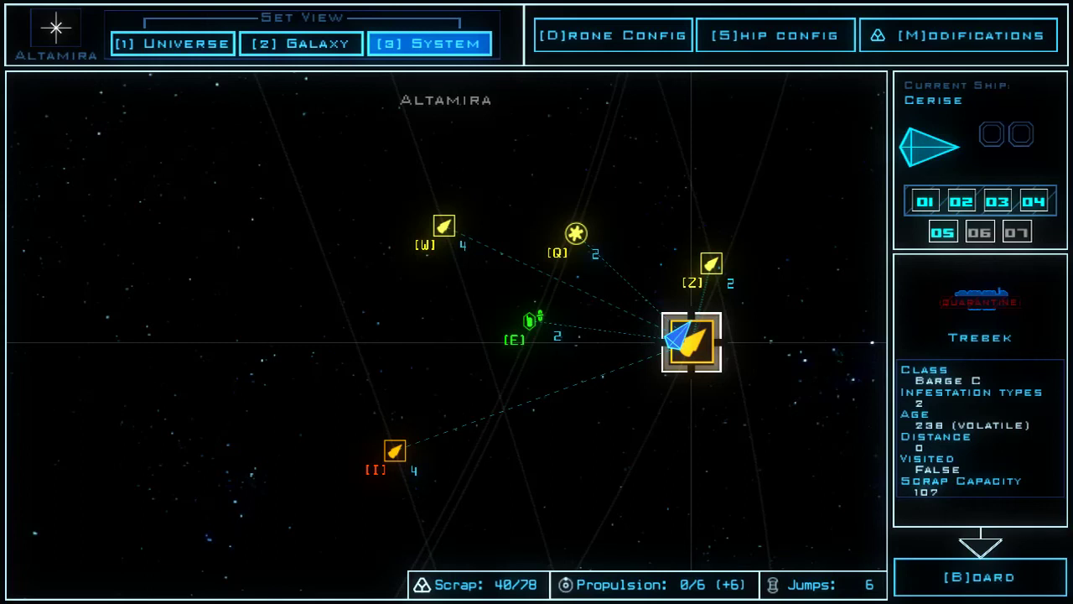
key("2")
key("3")
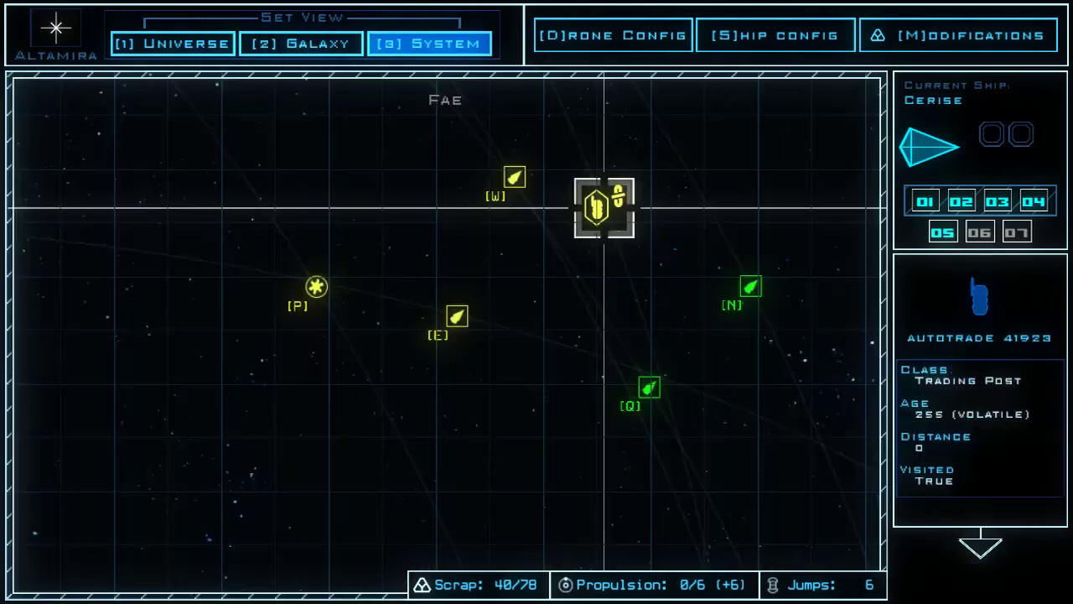
key("2")
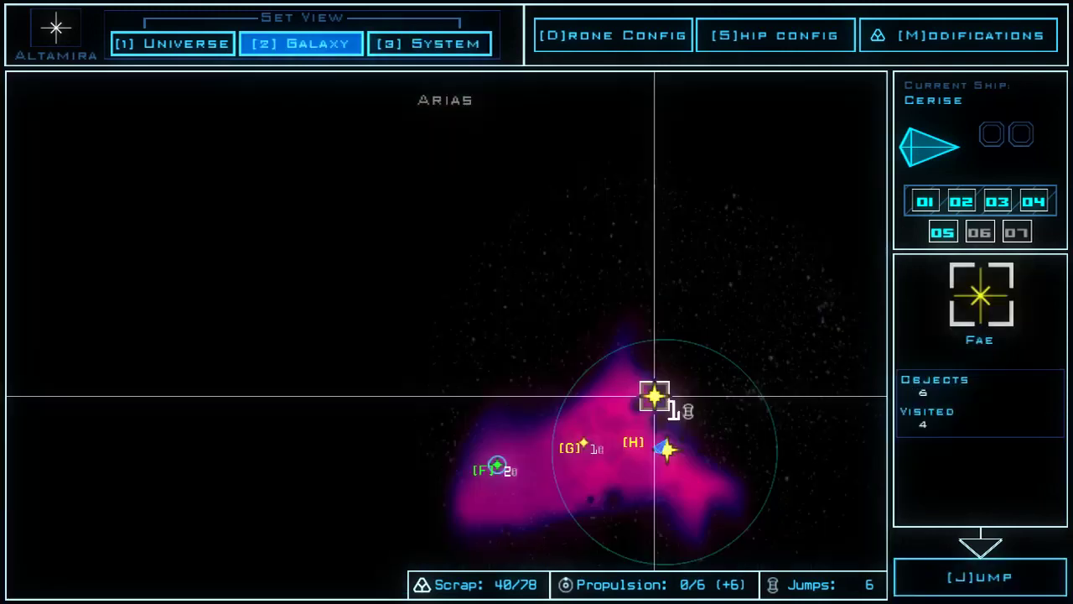
key("3")
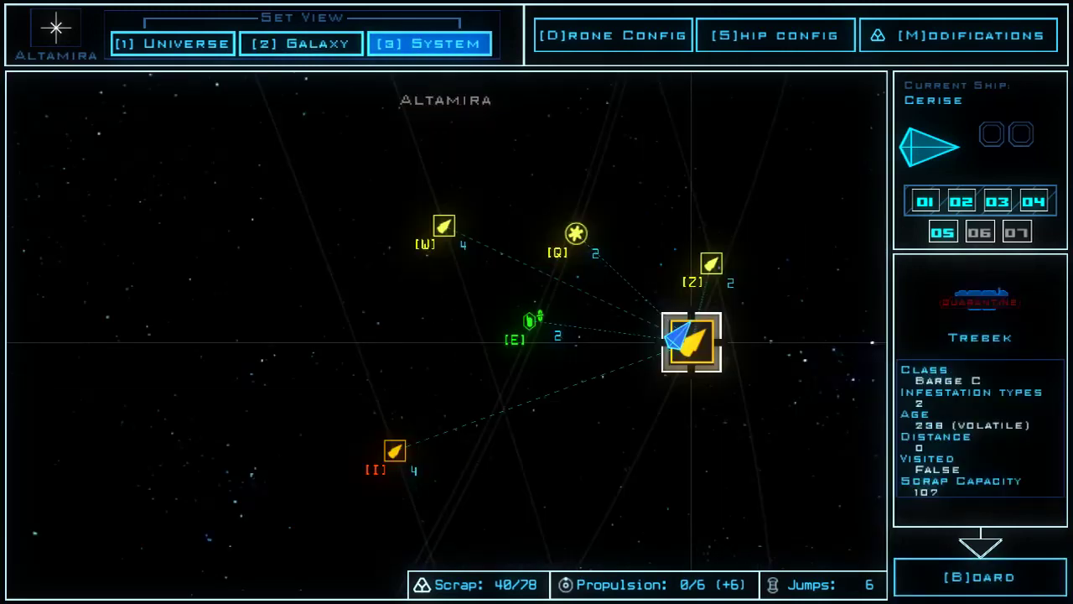